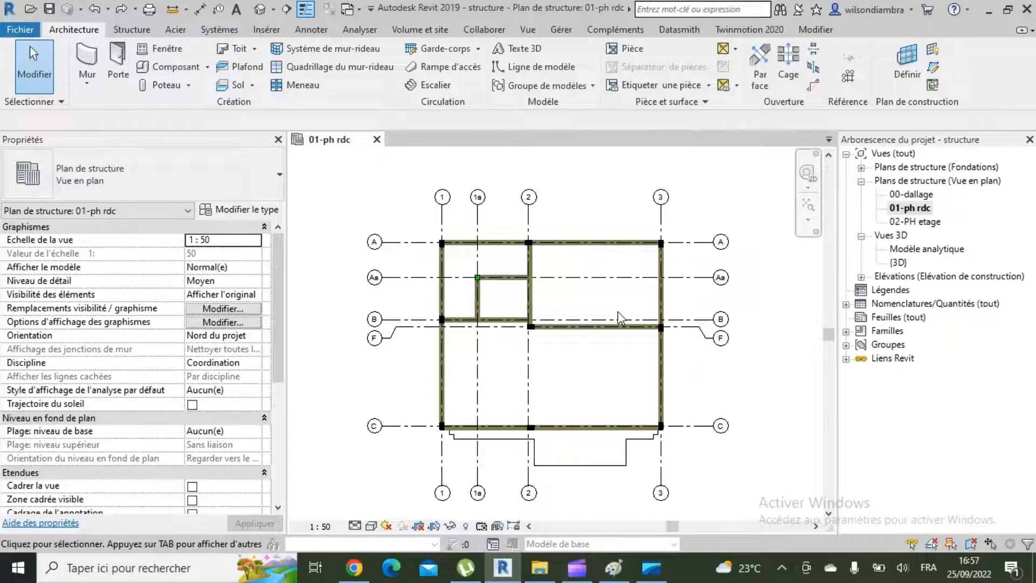
Open the 3D view and inspect an upper-level edge beam, the corner column below it and the upper balcony slab
left_click(256, 6)
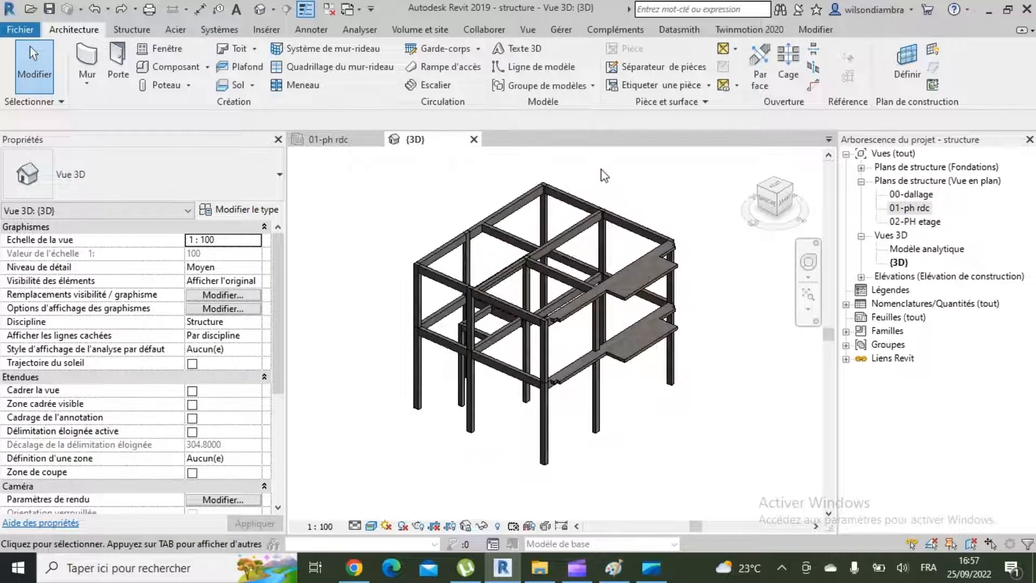
scroll(607, 175, "up", 2)
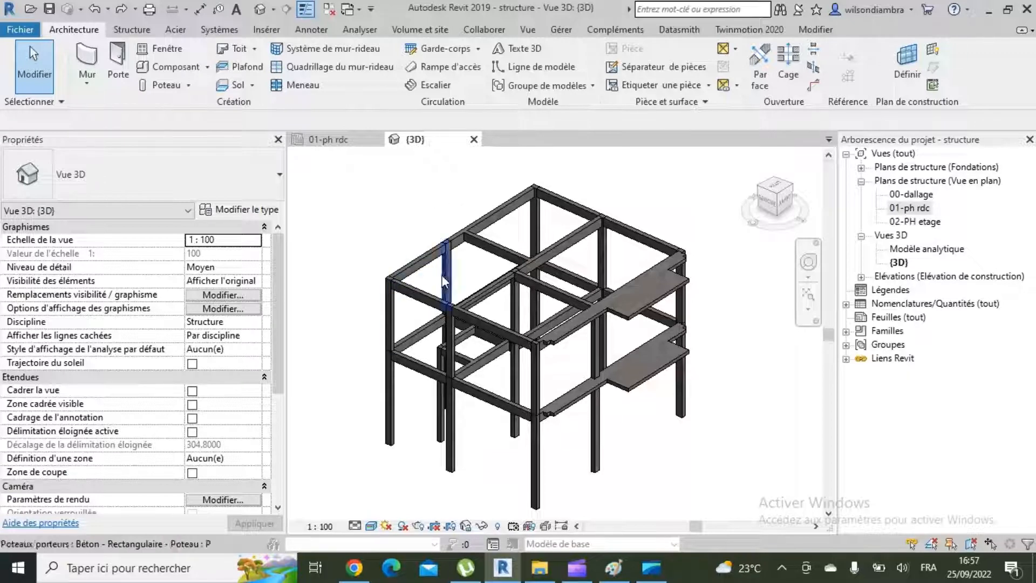
scroll(452, 309, "up", 2)
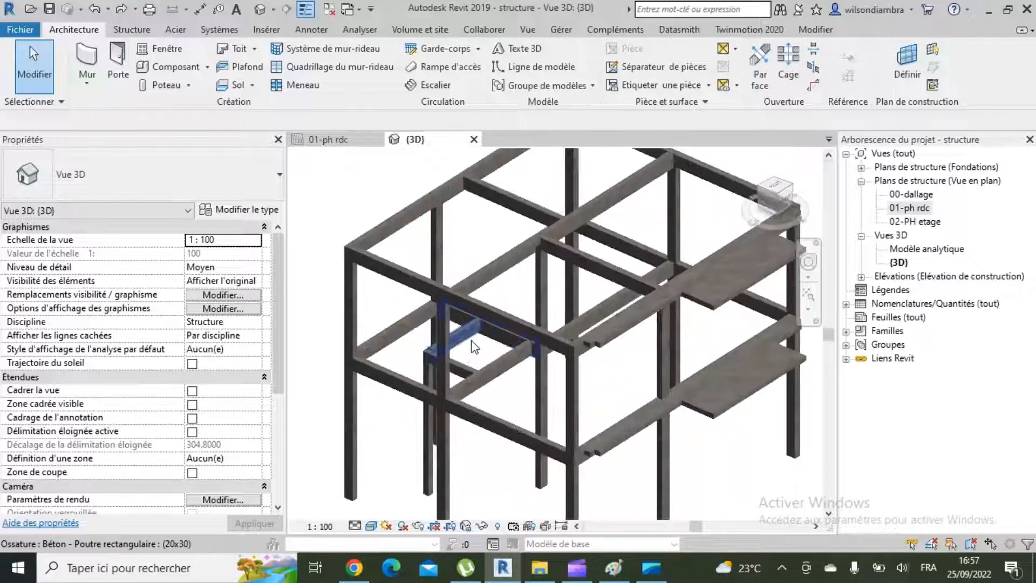
scroll(426, 302, "down", 2)
scroll(424, 303, "up", 3)
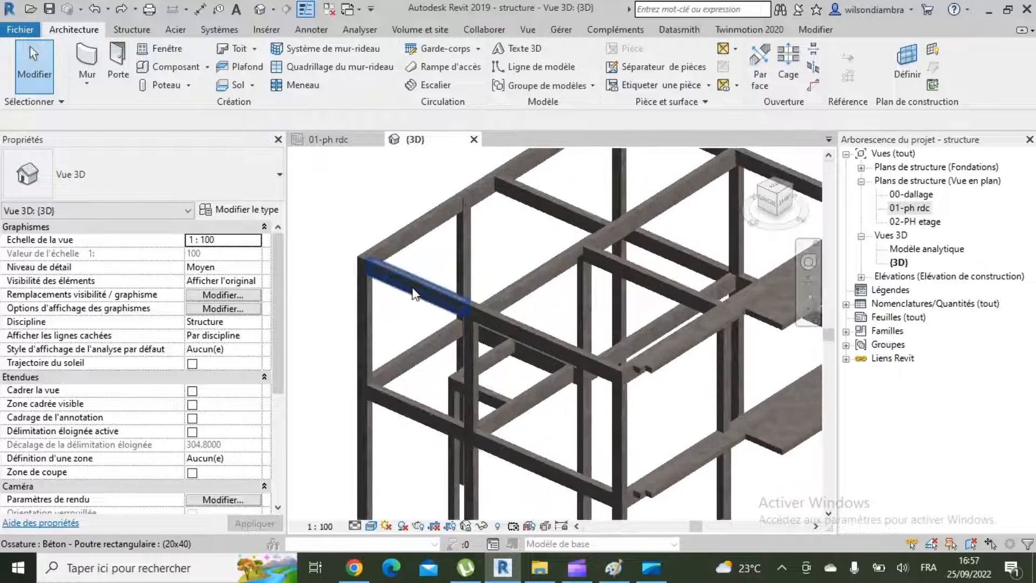
left_click(413, 251)
scroll(413, 253, "down", 3)
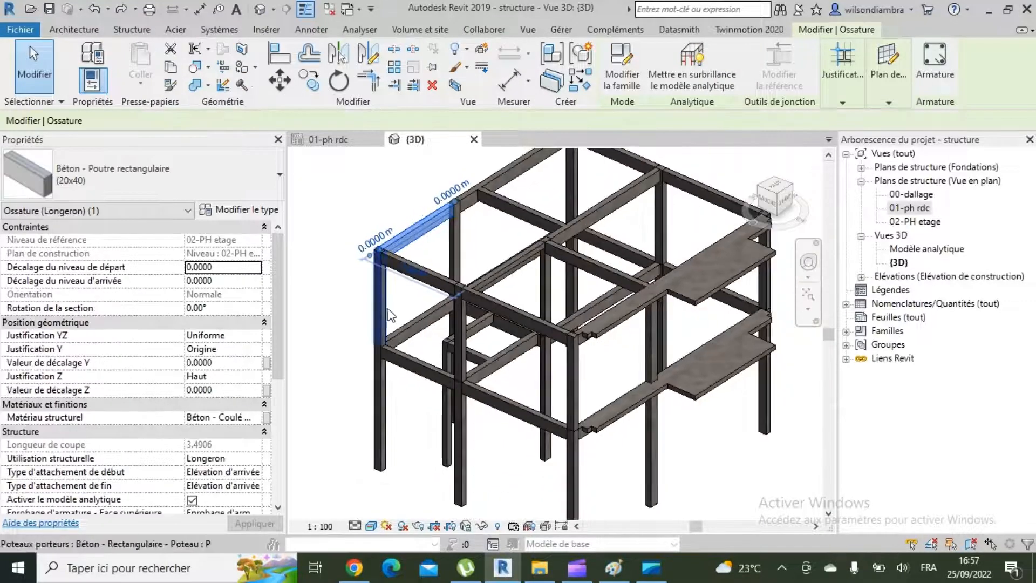
left_click(388, 313)
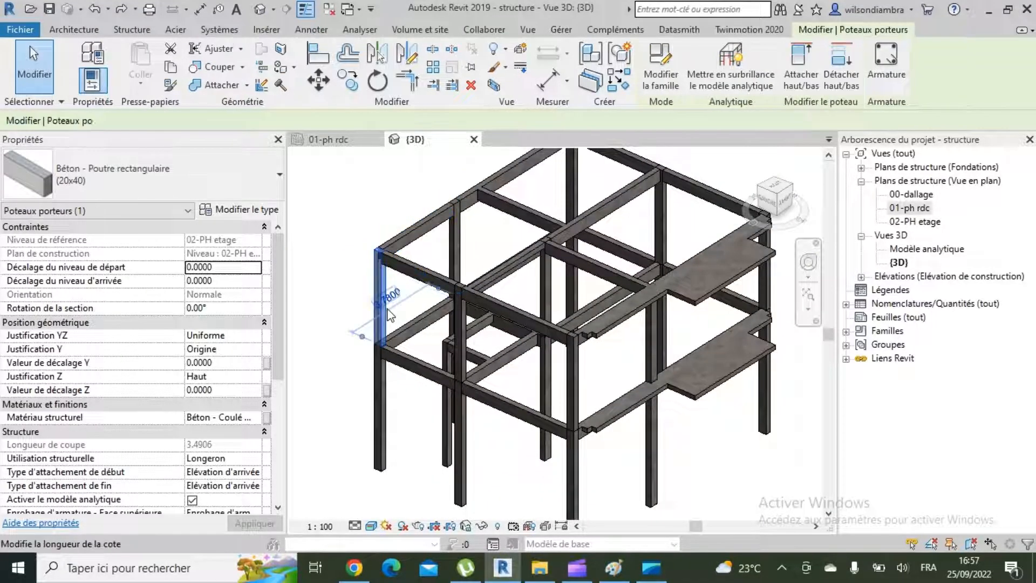
left_click(739, 286)
scroll(639, 372, "down", 2)
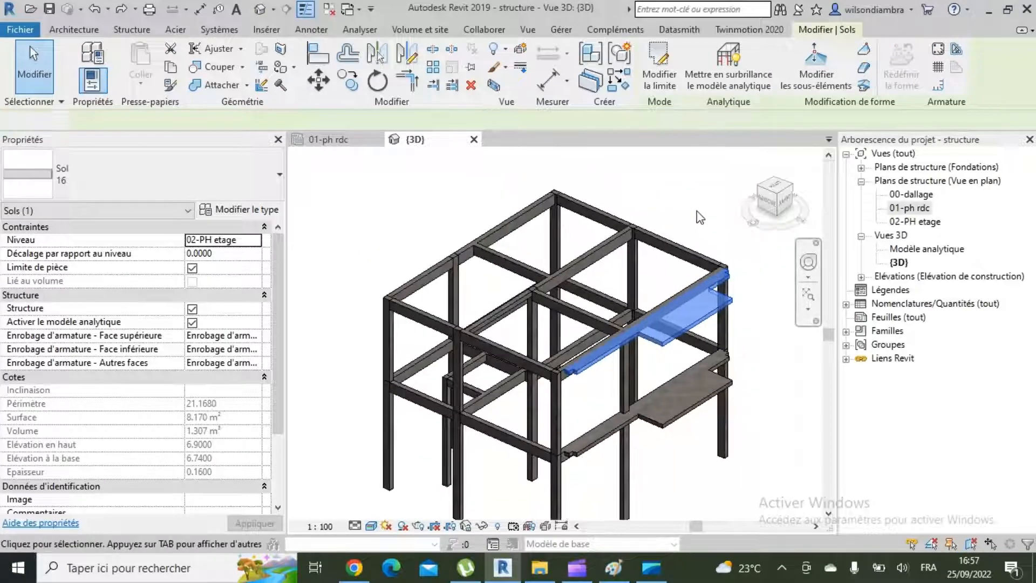
left_click(691, 208)
Orbit the 3D view to examine the whole concrete frame from a steeper angle
scroll(625, 207, "down", 2)
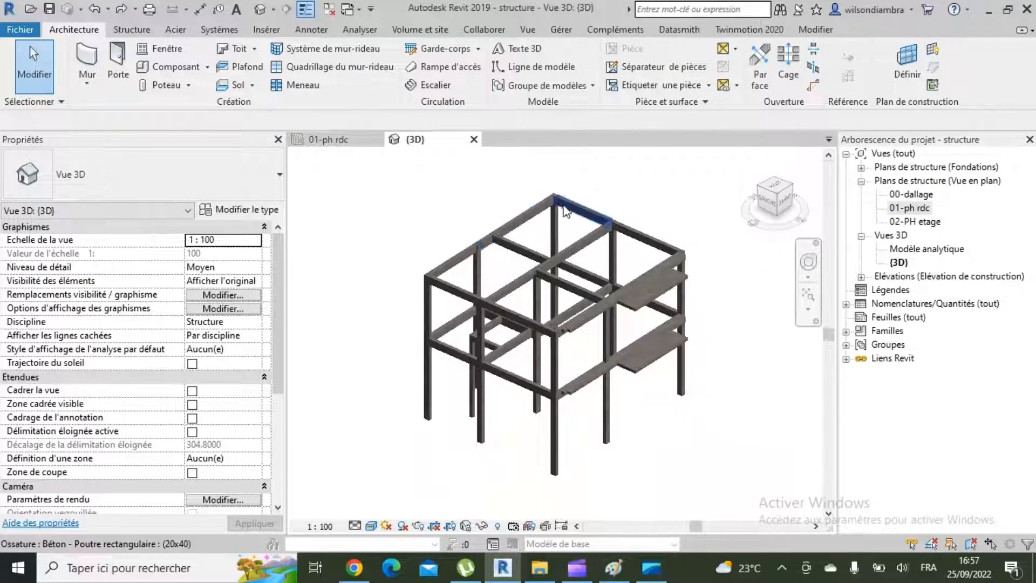
scroll(623, 176, "up", 1)
scroll(646, 183, "down", 1)
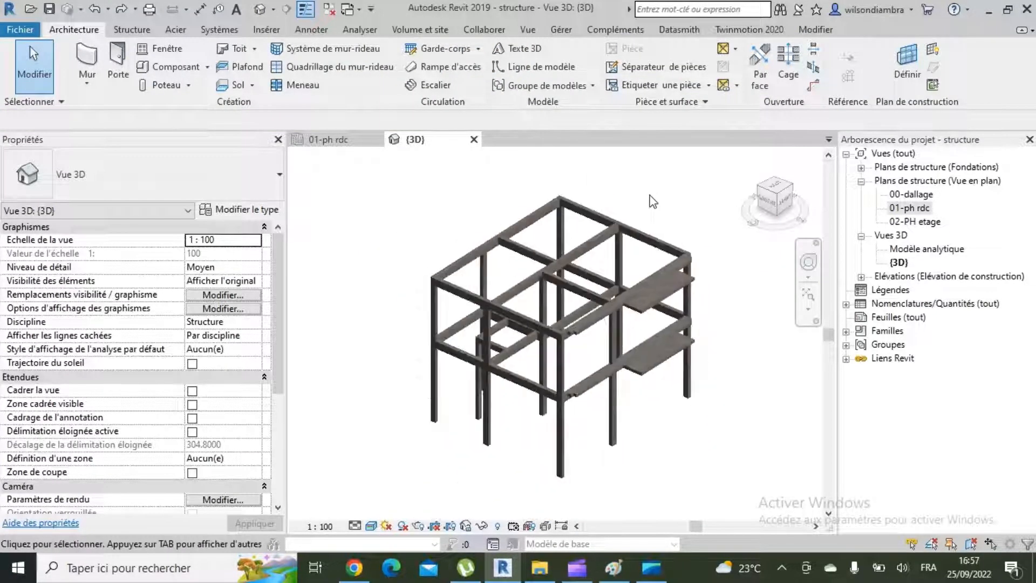
left_click(808, 262)
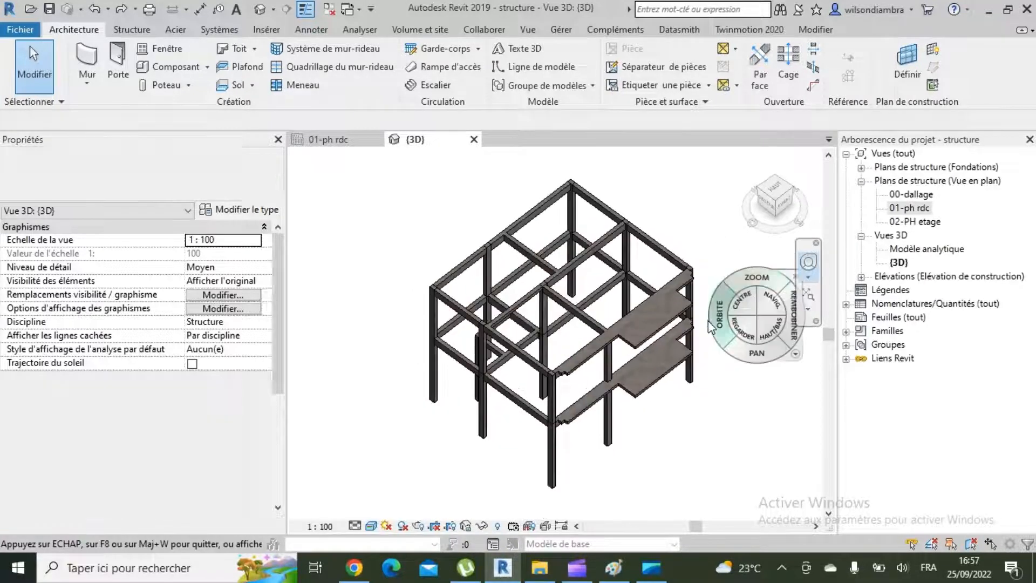
left_click(753, 274)
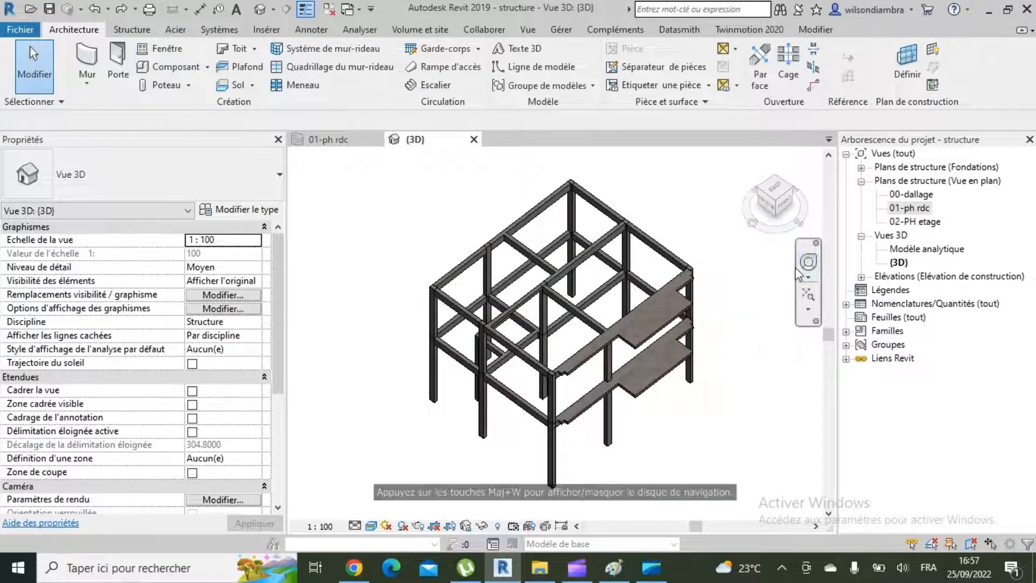
Open the Modèle analytique 3D view and examine the whole analytical frame
double_click(903, 251)
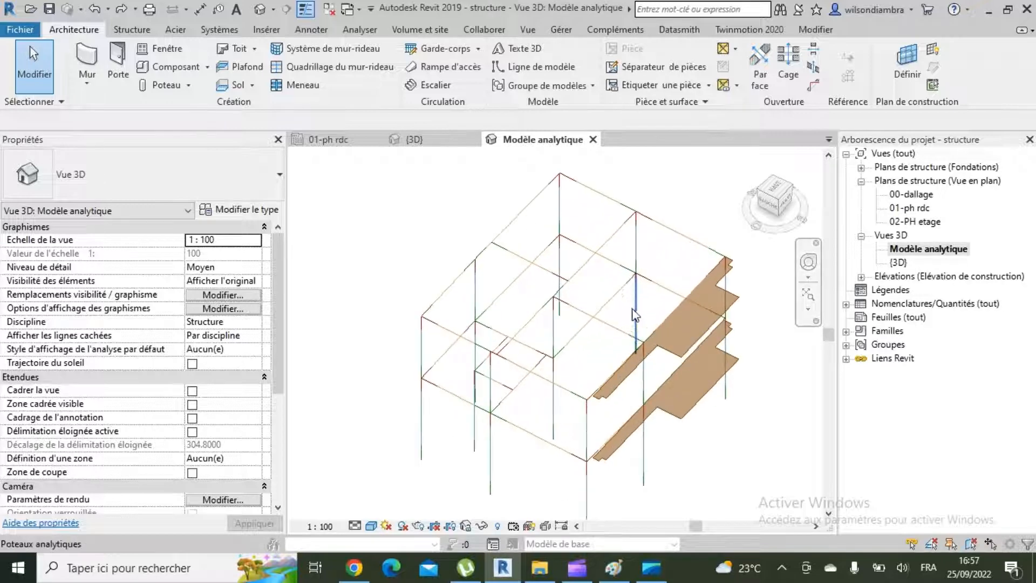
scroll(655, 286, "up", 2)
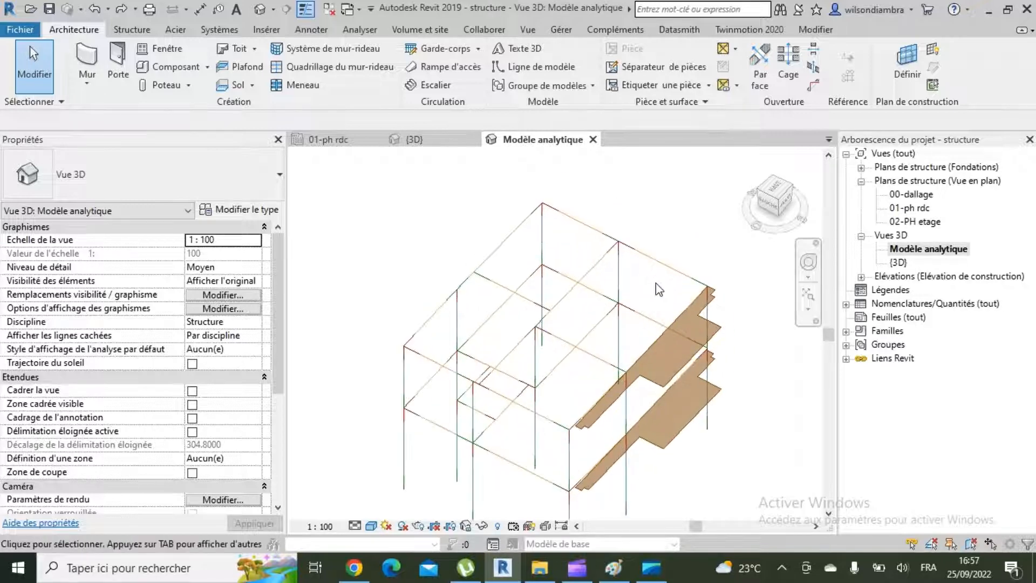
scroll(644, 274, "down", 2)
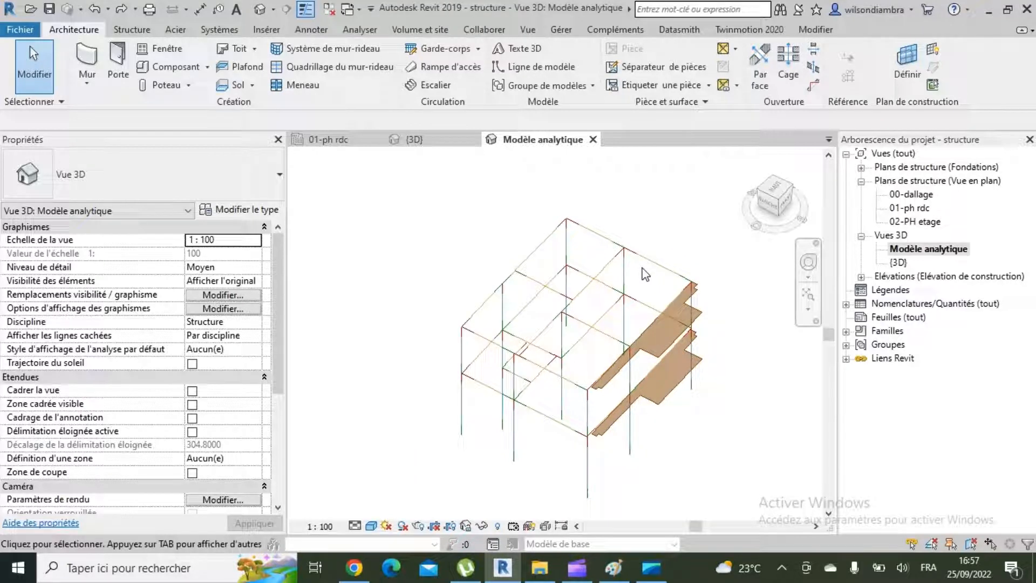
scroll(468, 359, "up", 2)
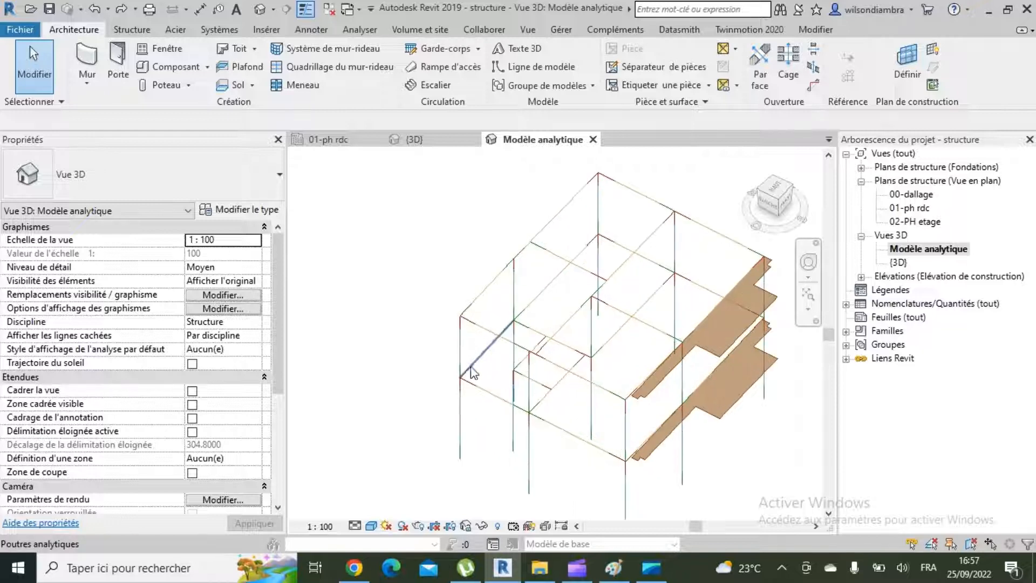
Inspect the properties of an upper corner analytical column, the adjoining analytical beam and the upper analytical floor
scroll(461, 341, "up", 2)
left_click(460, 341)
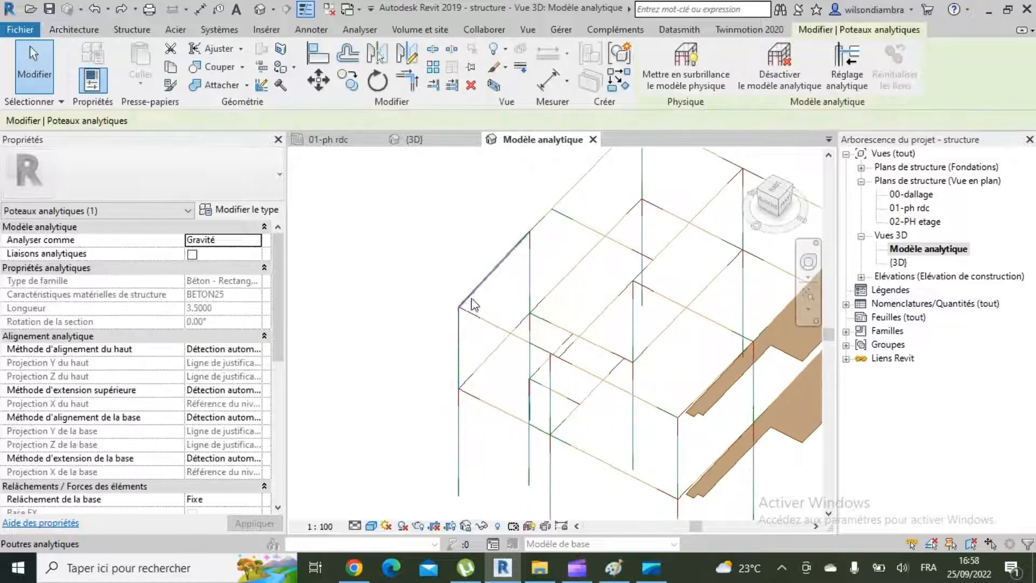
left_click(474, 291)
scroll(419, 254, "down", 3)
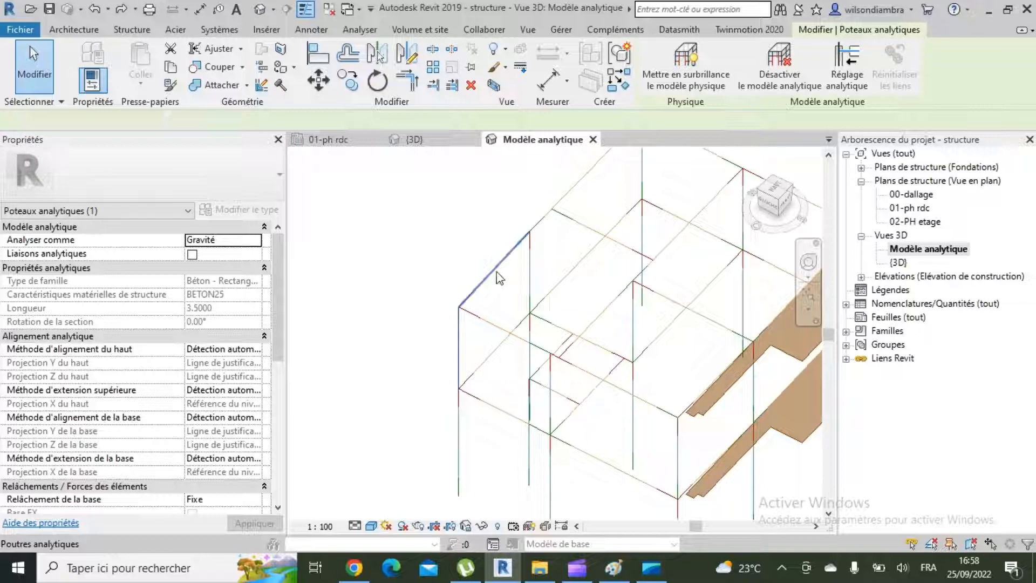
scroll(662, 310, "up", 3)
left_click(669, 320)
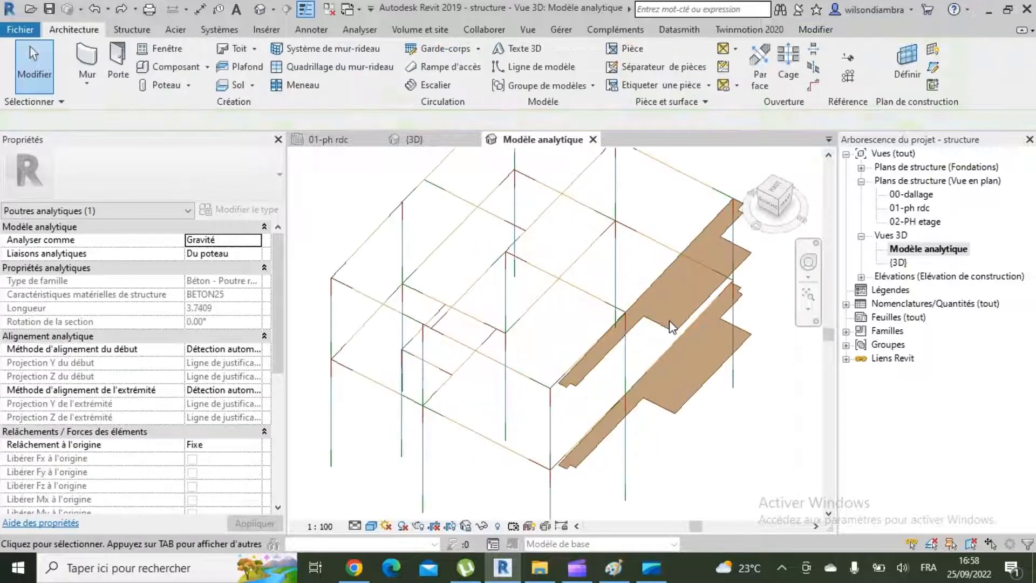
left_click(669, 331)
scroll(675, 270, "down", 3)
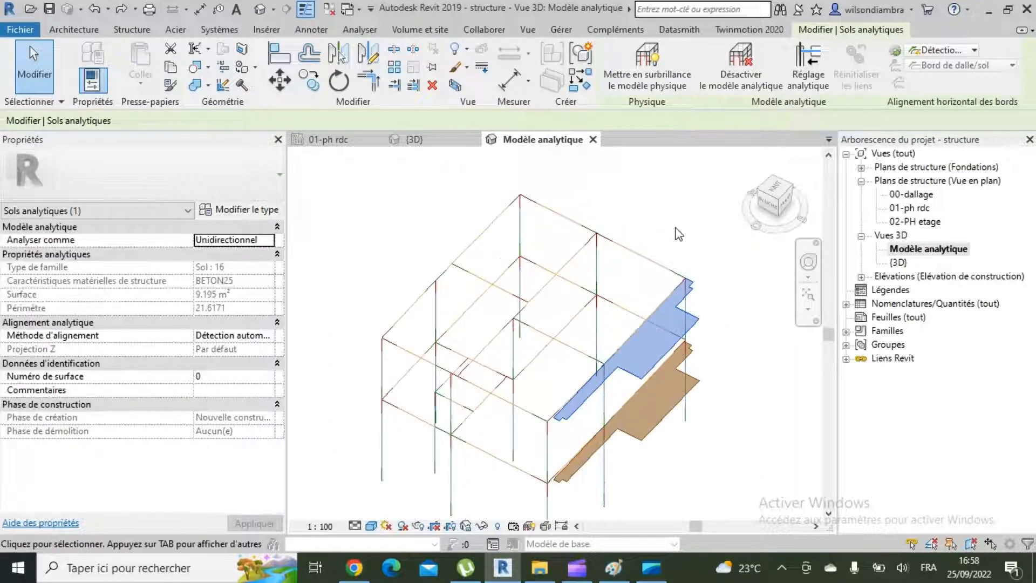
left_click(683, 233)
scroll(683, 235, "down", 1)
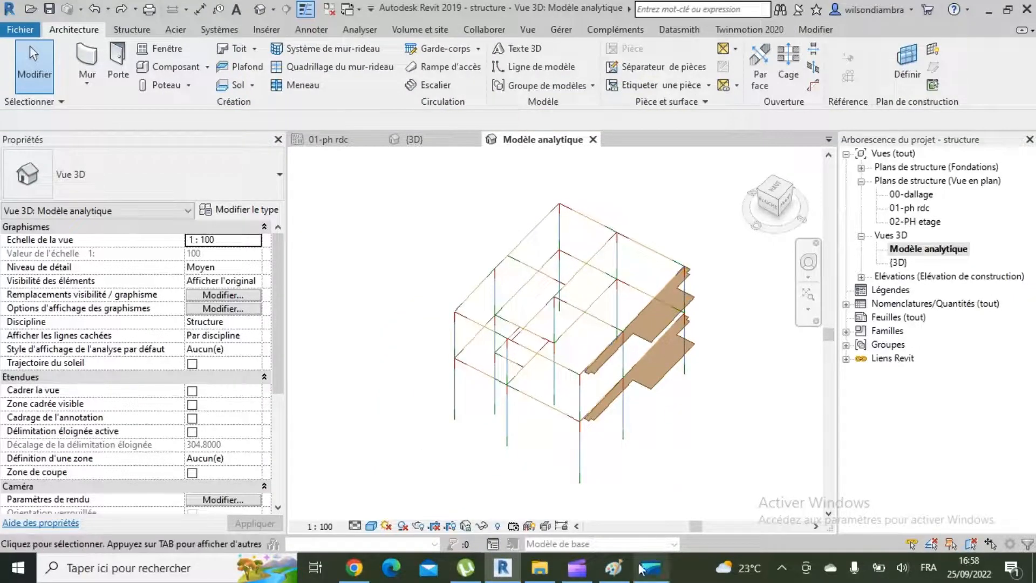
Switch to Paint and brush a small black square with a red dot at its centre as a column section
left_click(621, 569)
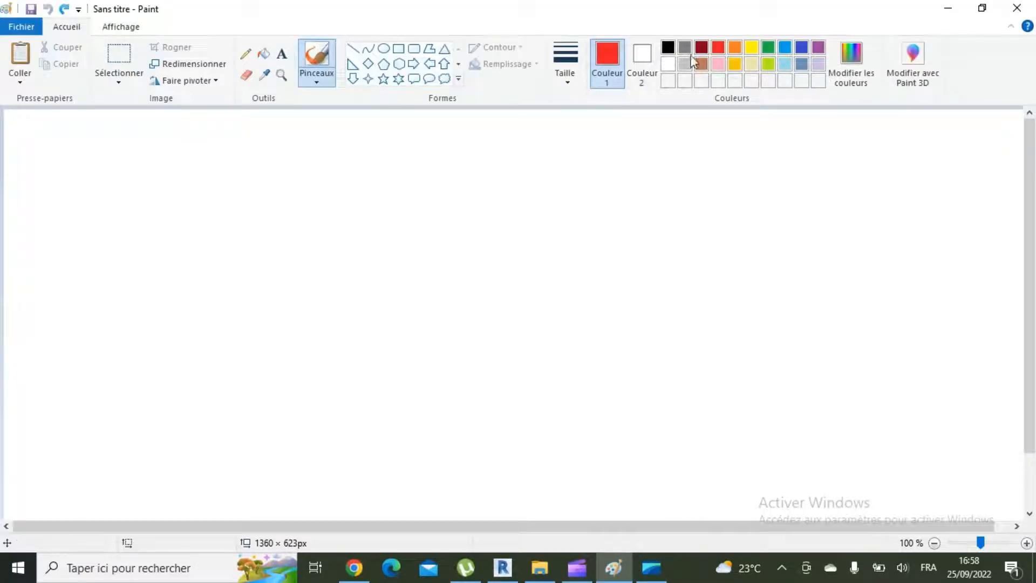
left_click(667, 49)
mouse_move(97, 197)
left_mouse_down()
mouse_move(99, 264)
mouse_move(162, 264)
mouse_move(159, 210)
mouse_move(97, 195)
left_mouse_up()
left_click(718, 47)
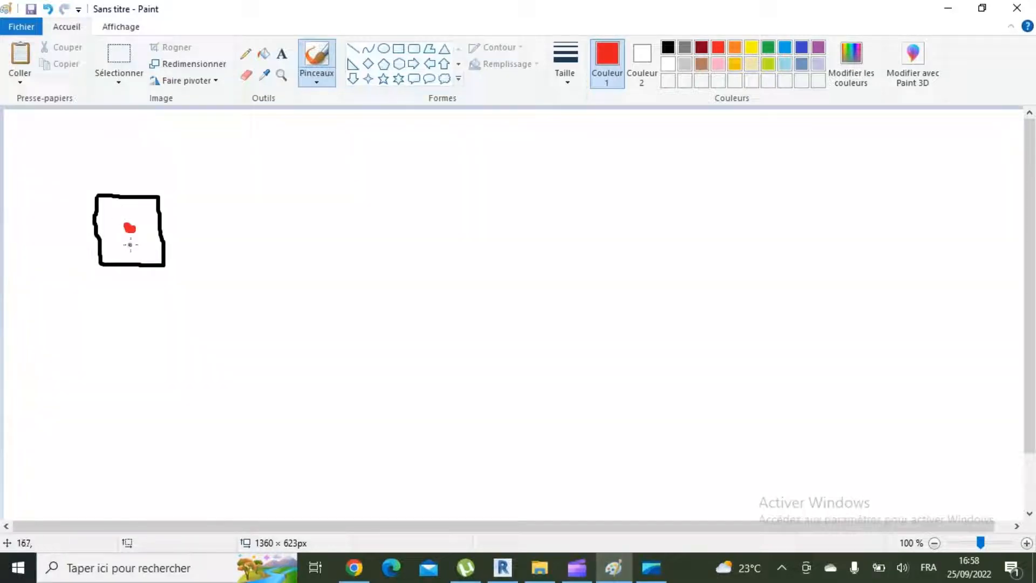
Brush a long black horizontal rectangle beside the small square, with a red centreline running along its full length
left_click(669, 48)
mouse_move(232, 195)
left_mouse_down()
mouse_move(409, 192)
mouse_move(408, 227)
mouse_move(332, 247)
mouse_move(238, 246)
mouse_move(231, 190)
left_mouse_up()
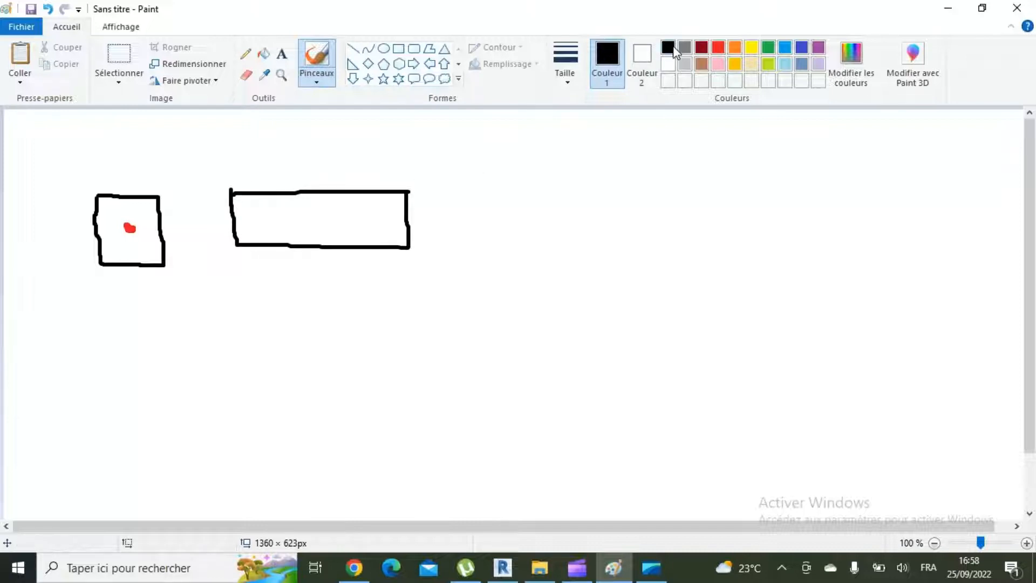
left_click(715, 48)
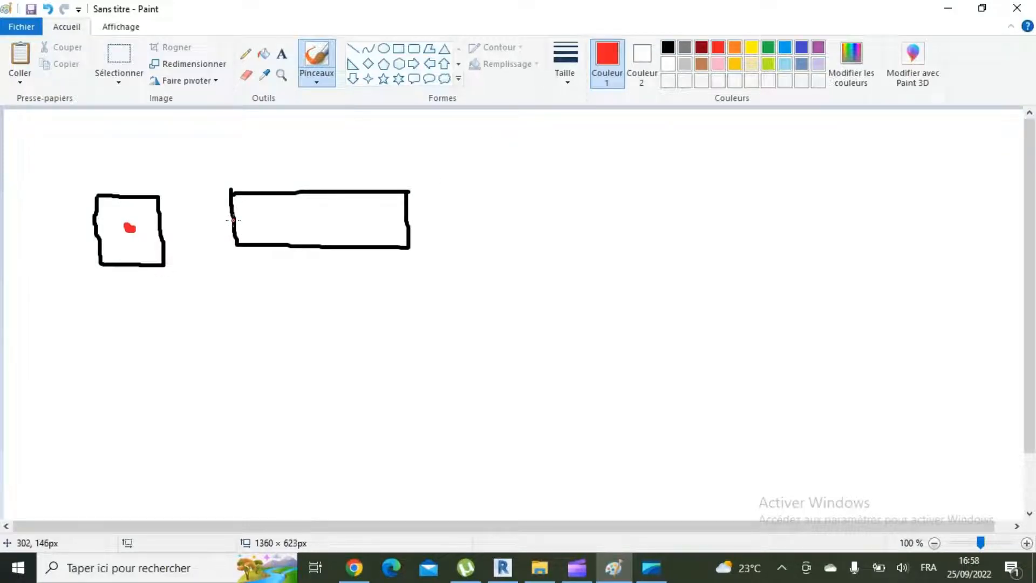
left_click_drag(233, 220, 407, 216)
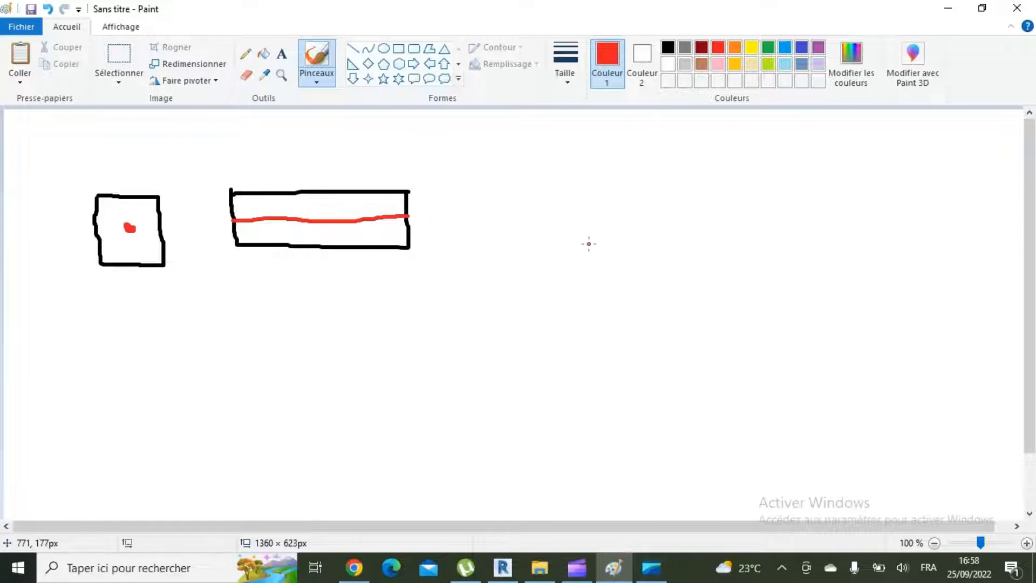
Brush a large black square beyond the long rectangle, with a red outline just inside its edges
left_click(668, 47)
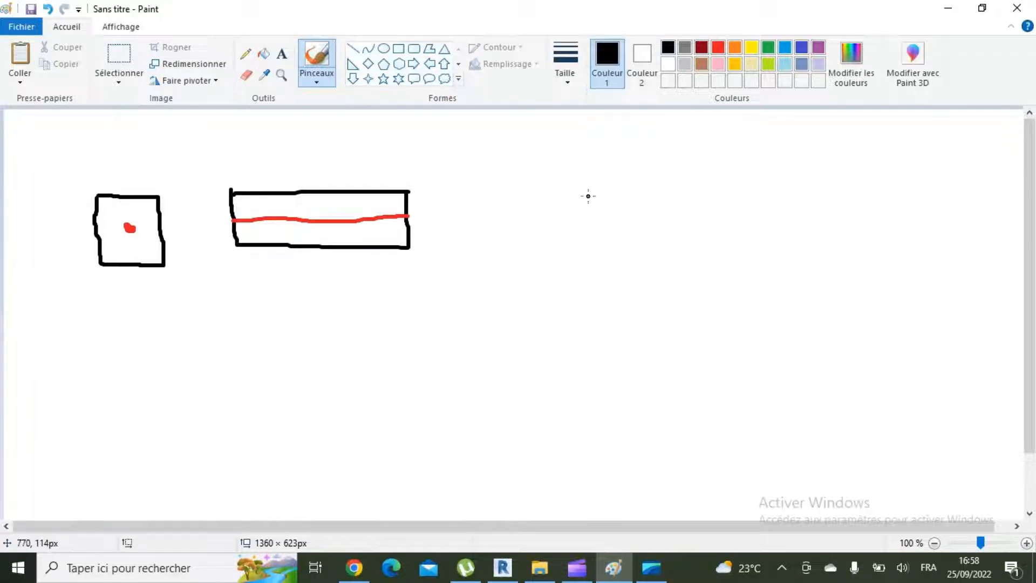
mouse_move(583, 198)
left_mouse_down()
mouse_move(585, 309)
mouse_move(704, 309)
mouse_move(730, 200)
mouse_move(699, 180)
mouse_move(582, 184)
left_mouse_up()
left_click(718, 47)
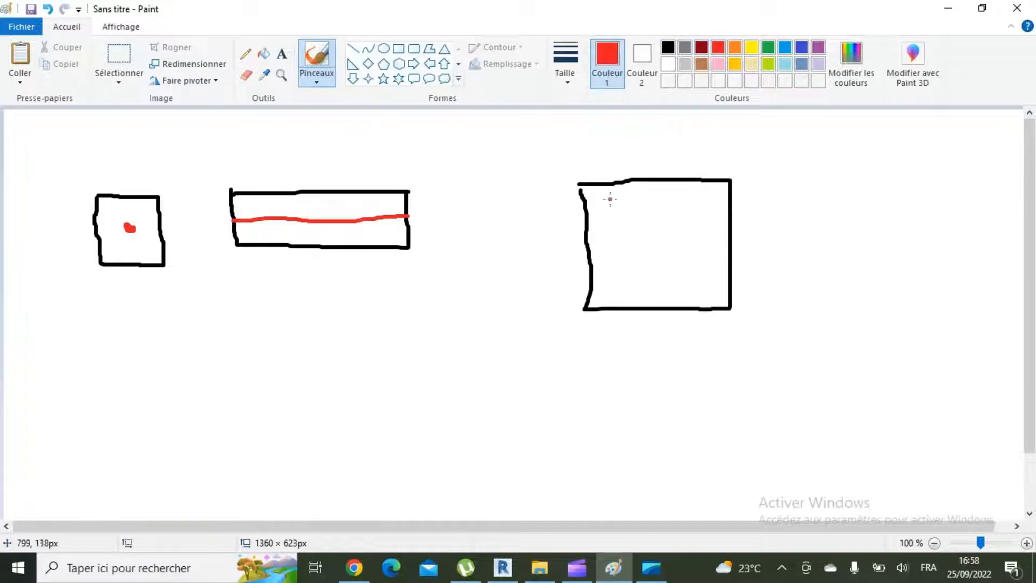
mouse_move(596, 213)
left_mouse_down()
mouse_move(603, 296)
mouse_move(710, 293)
mouse_move(721, 194)
mouse_move(591, 194)
left_mouse_up()
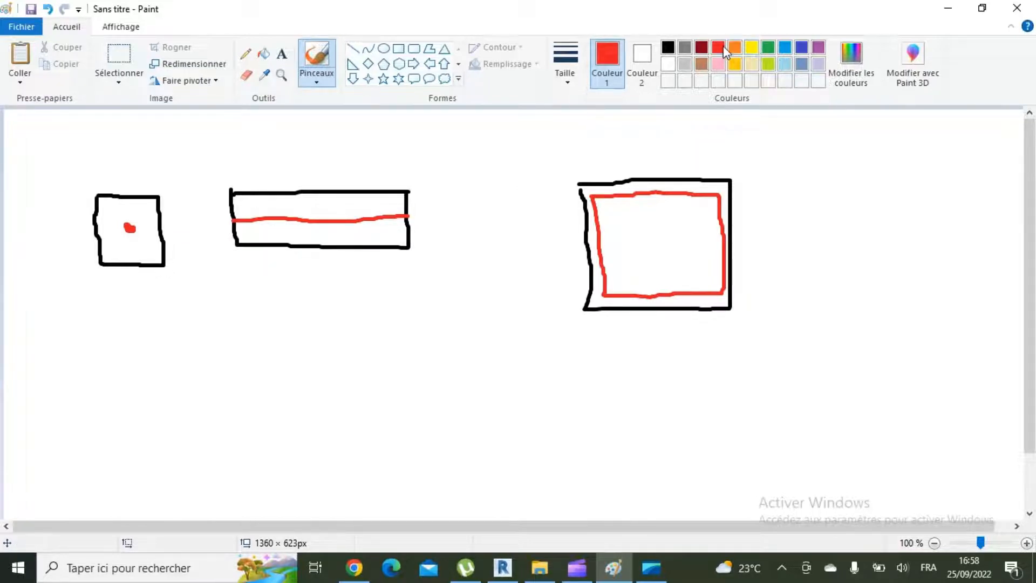
Brush a black vertical line below the small square and mark both of its ends with red nodes
left_click(668, 48)
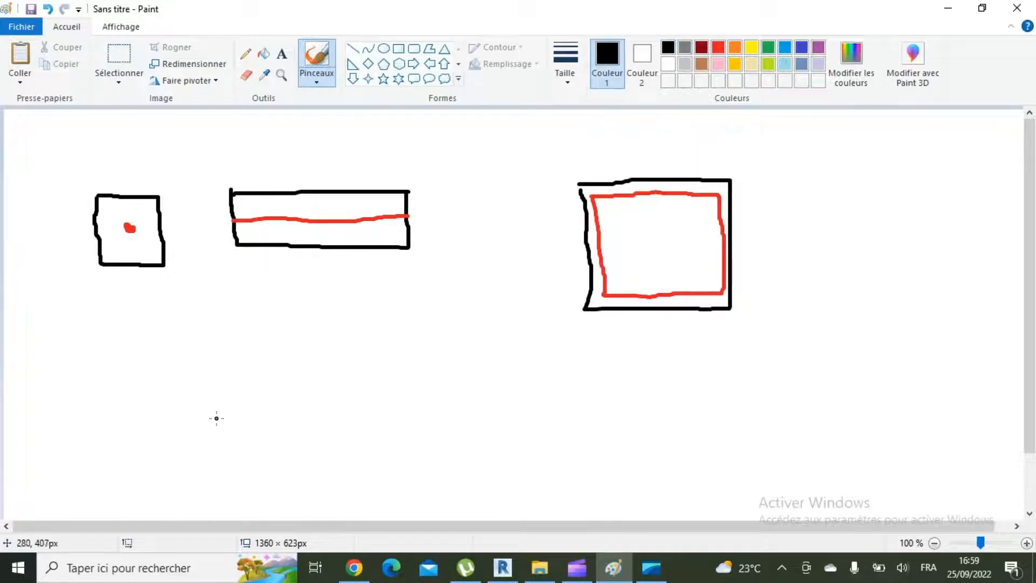
left_click_drag(187, 447, 189, 324)
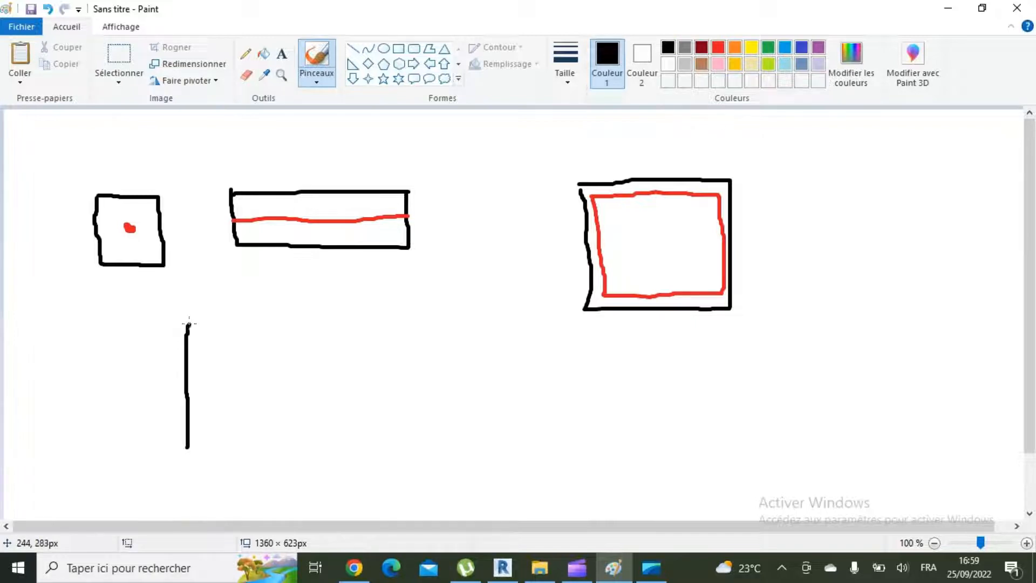
left_click(719, 48)
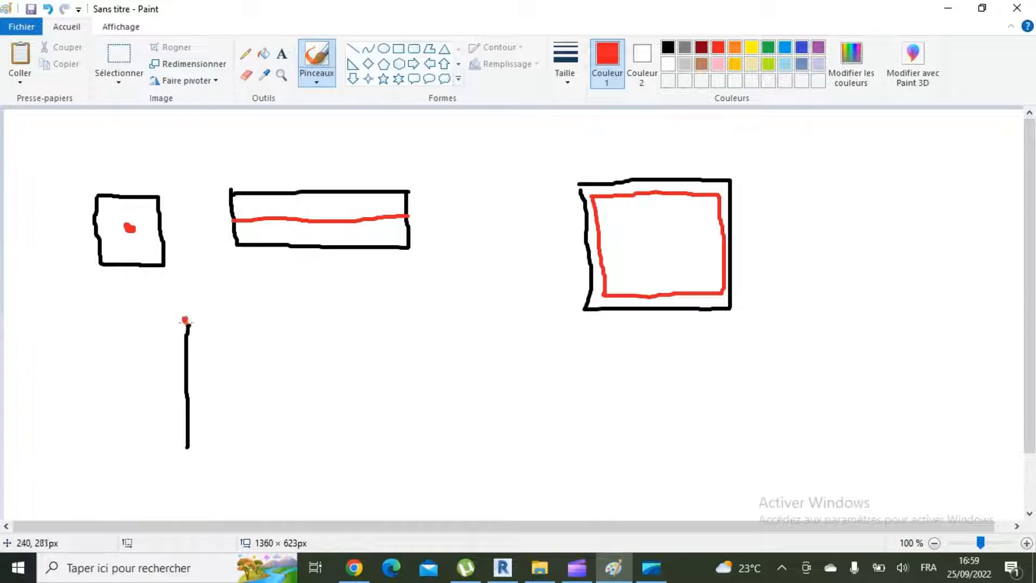
left_click_drag(185, 320, 182, 314)
left_click_drag(186, 449, 178, 442)
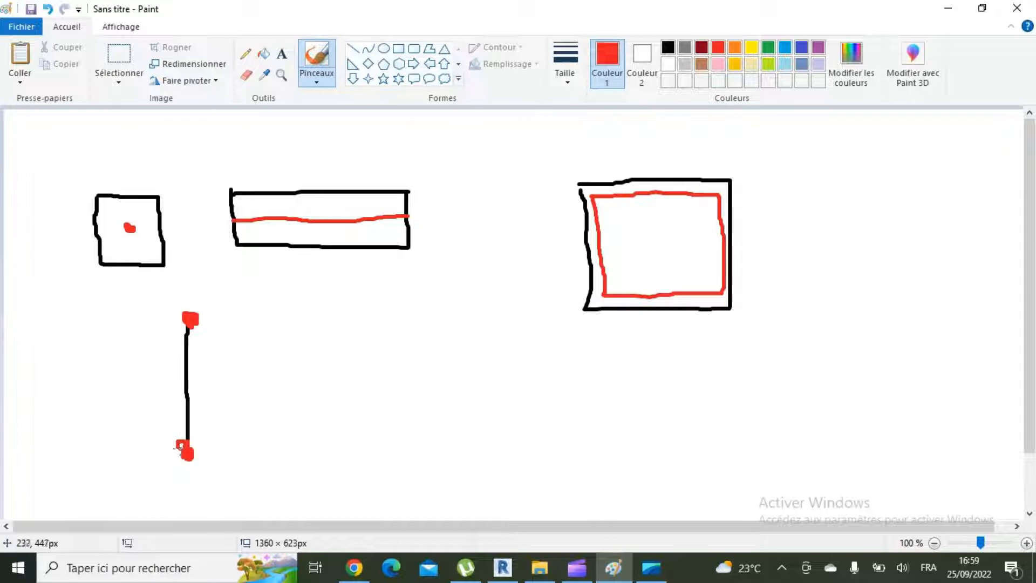
Brush a black horizontal line below the long rectangle and mark both of its ends with red nodes
left_click(668, 48)
left_click_drag(257, 379, 401, 382)
left_click(718, 47)
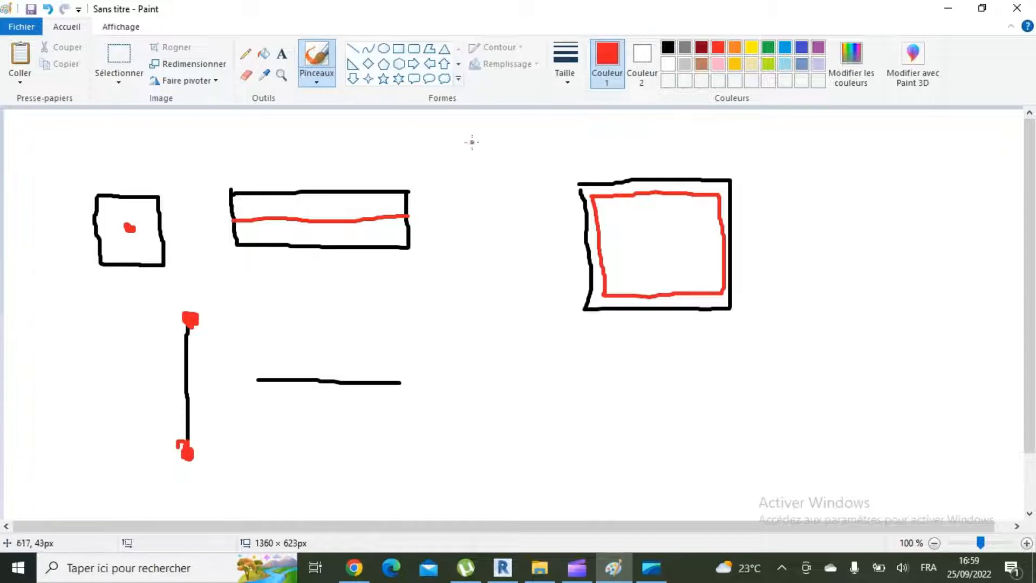
left_click(260, 381)
left_click_drag(261, 377, 253, 382)
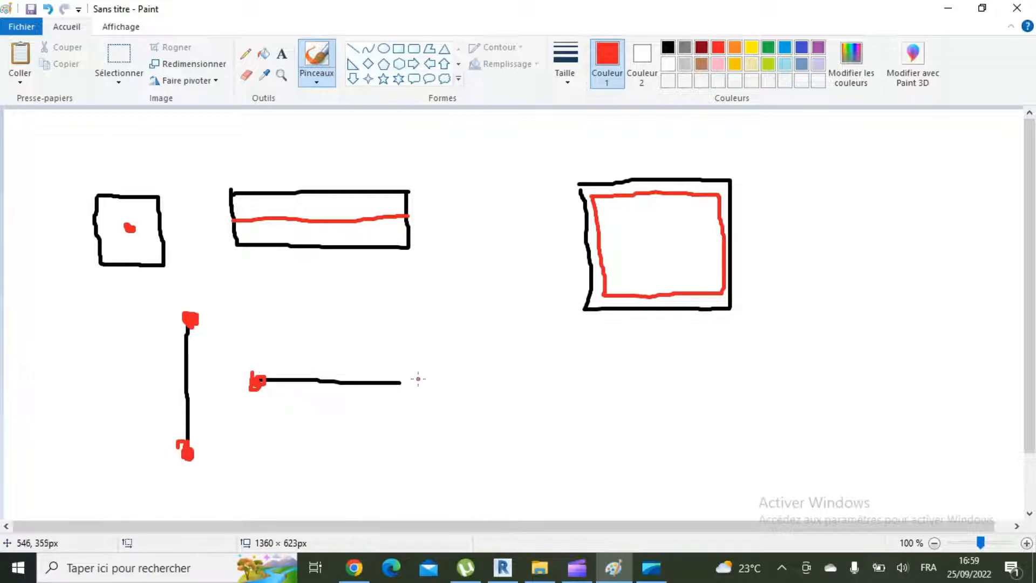
left_click_drag(399, 385, 405, 387)
Brush a black column line and a black beam line meeting in a corner below the large square, with red nodes at the corner and both ends
left_click(669, 49)
mouse_move(635, 462)
left_mouse_down()
mouse_move(646, 367)
mouse_move(794, 359)
left_mouse_up()
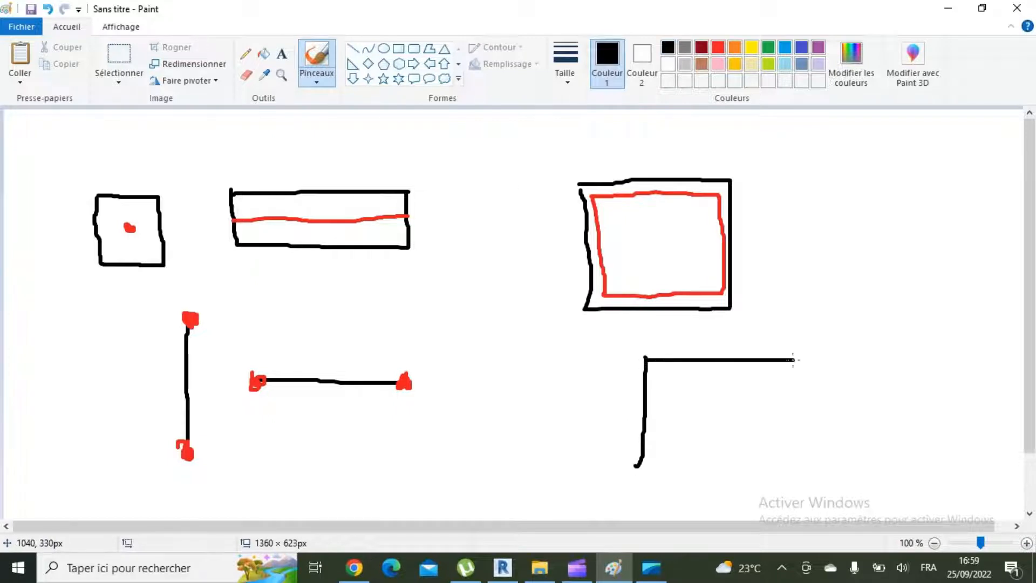
left_click(717, 49)
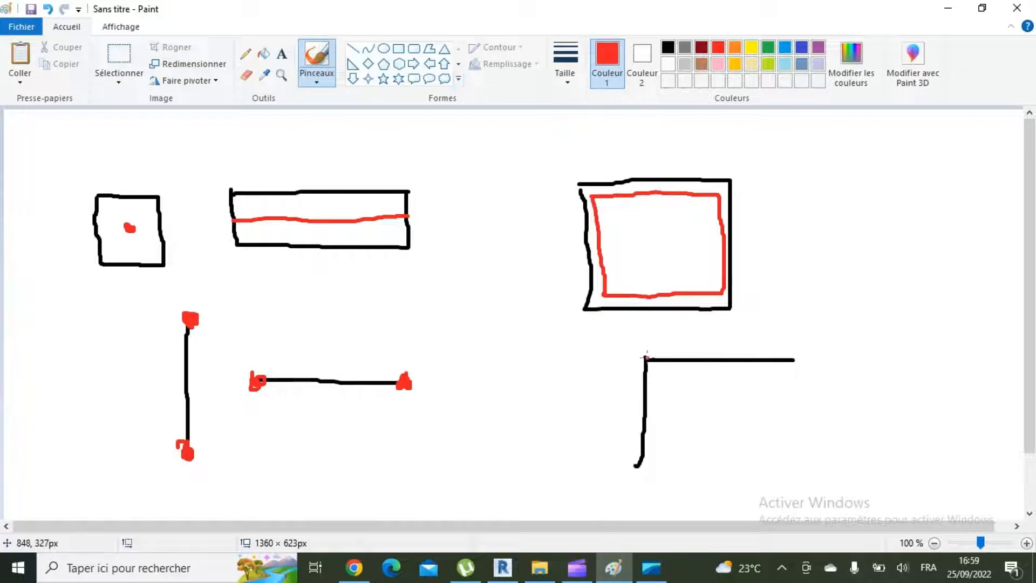
left_click_drag(647, 356, 644, 357)
mouse_move(638, 472)
left_mouse_down()
mouse_move(642, 462)
mouse_move(645, 477)
left_mouse_up()
left_click_drag(786, 360, 790, 360)
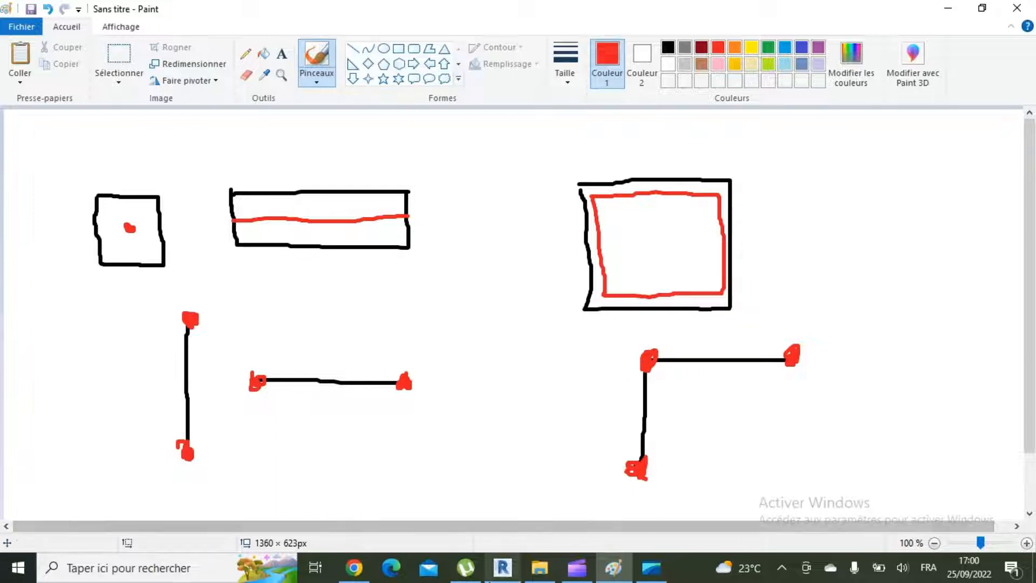
Switch to Revit, open the 01-ph rdc structural plan and turn on the display of analytical model categories in that view
left_click(501, 576)
scroll(685, 298, "up", 1)
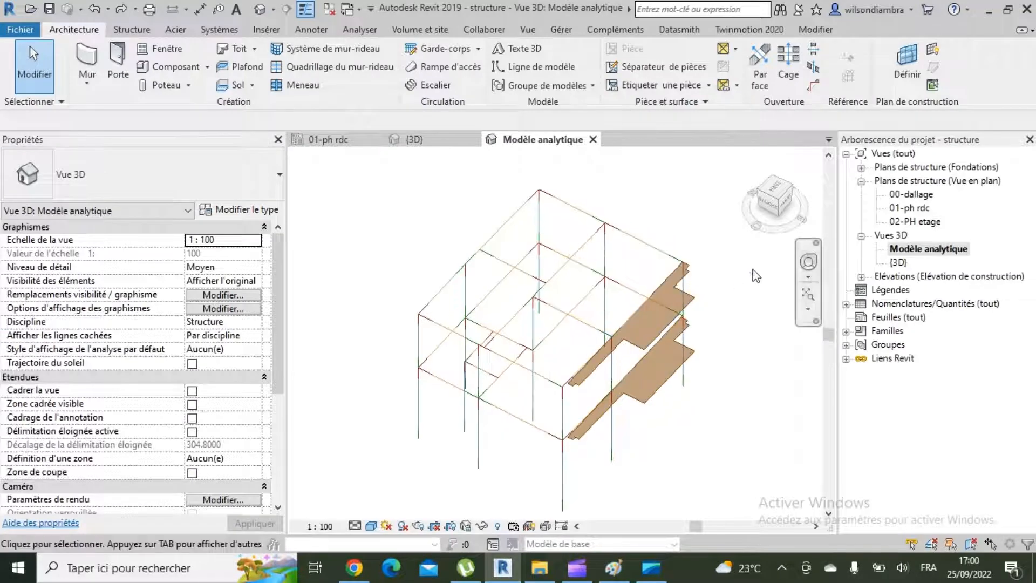
double_click(912, 209)
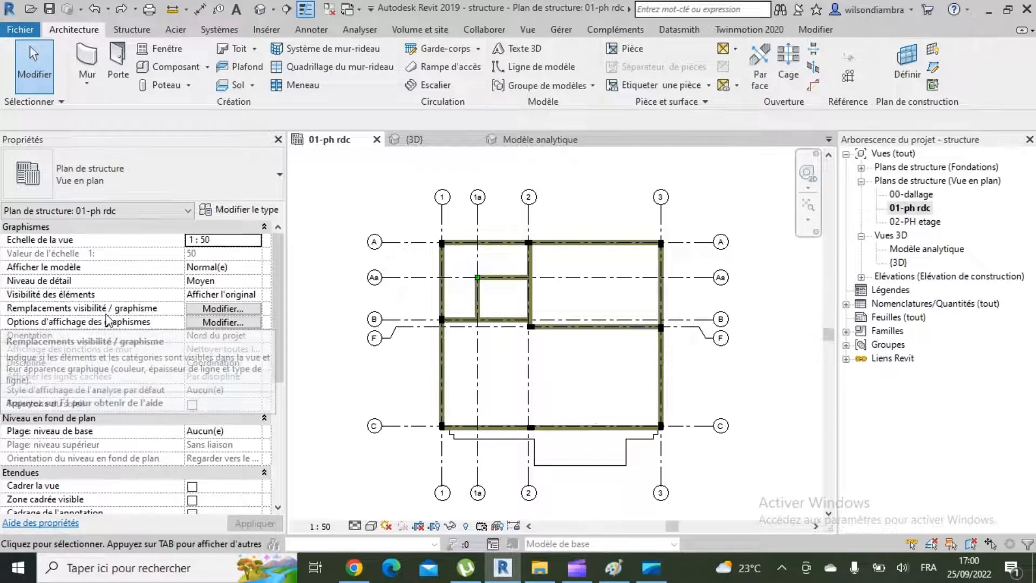
left_click(229, 309)
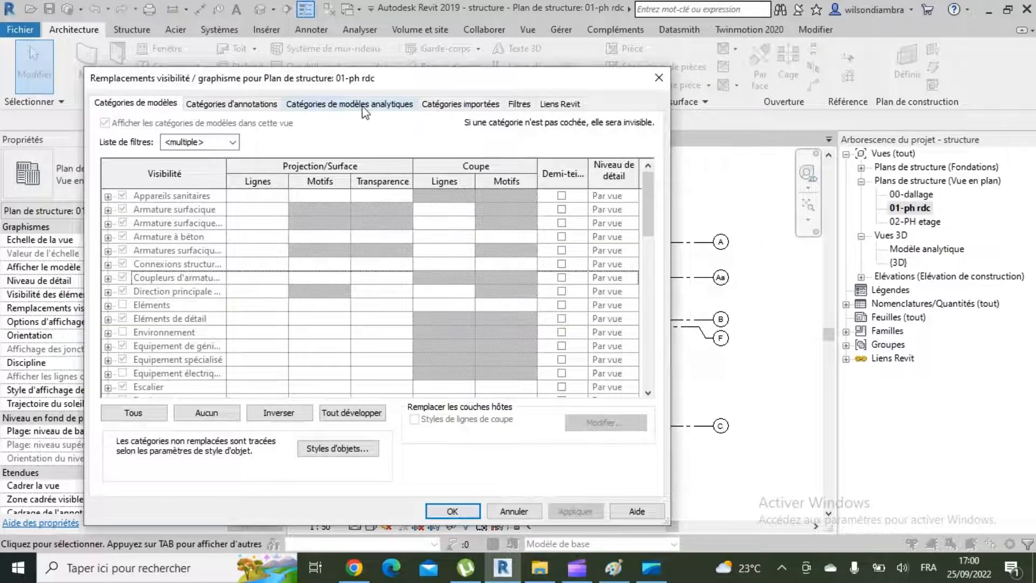
left_click(381, 108)
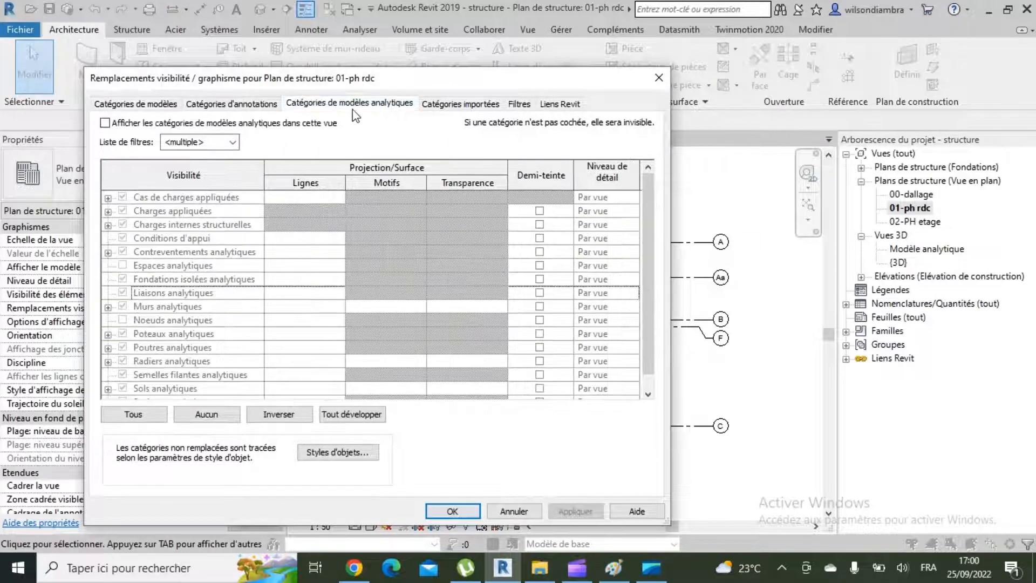
left_click(150, 123)
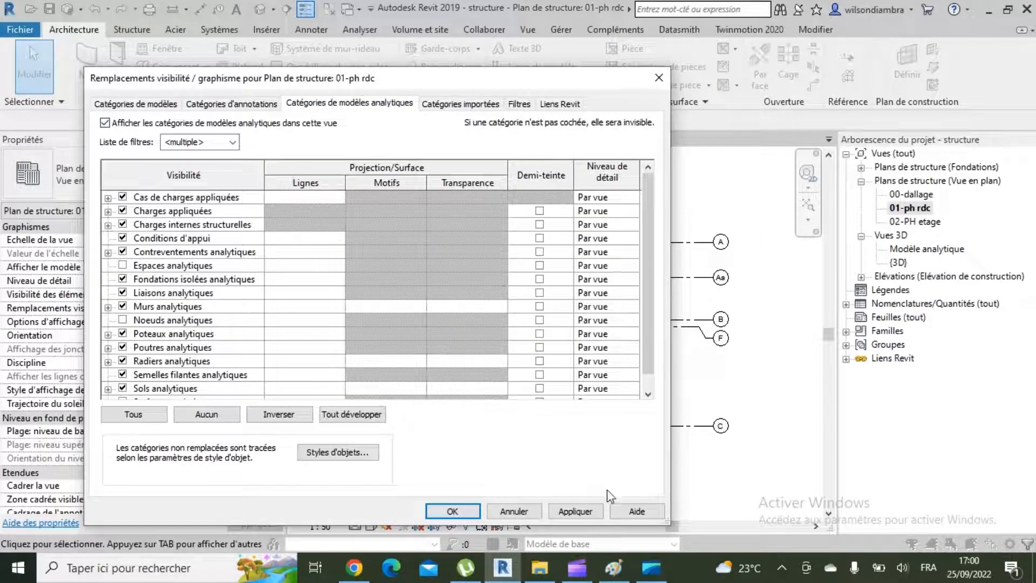
left_click(452, 511)
key("Escape")
Examine the beams and columns in the plan, including the analytical marker inside the column where grids A and 3 meet
scroll(551, 282, "up", 3)
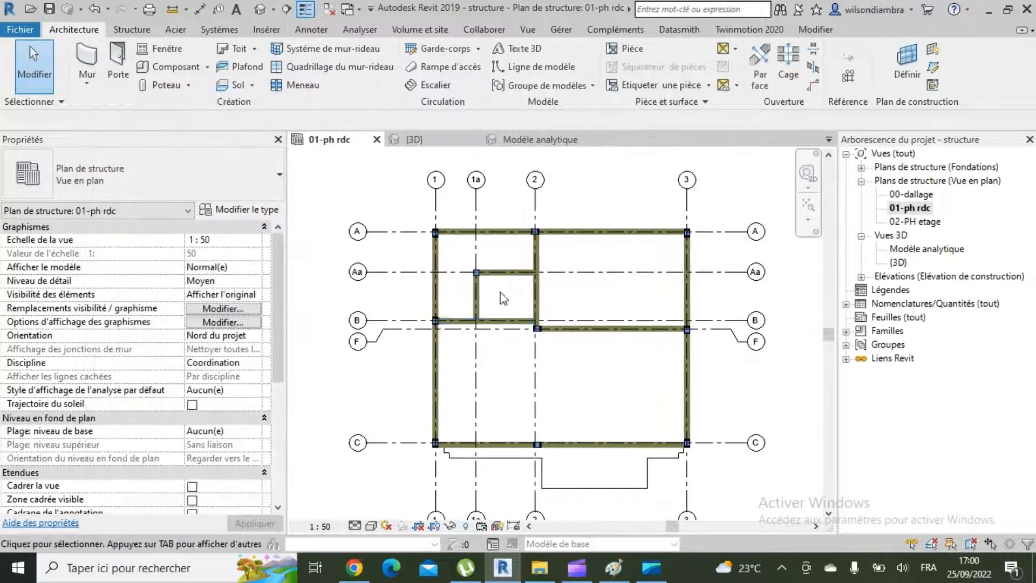
scroll(556, 408, "up", 2)
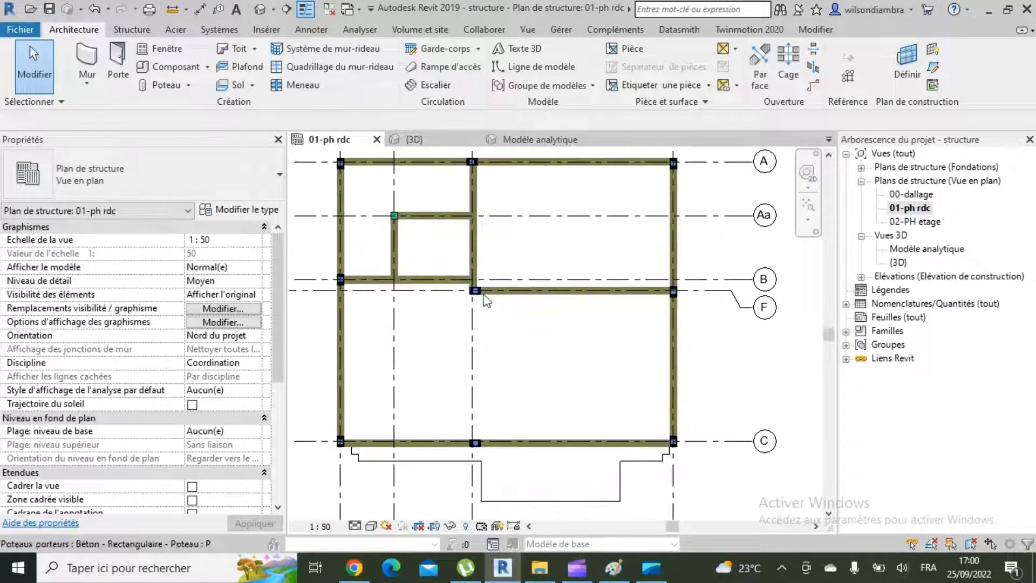
scroll(421, 261, "down", 3)
scroll(384, 202, "up", 2)
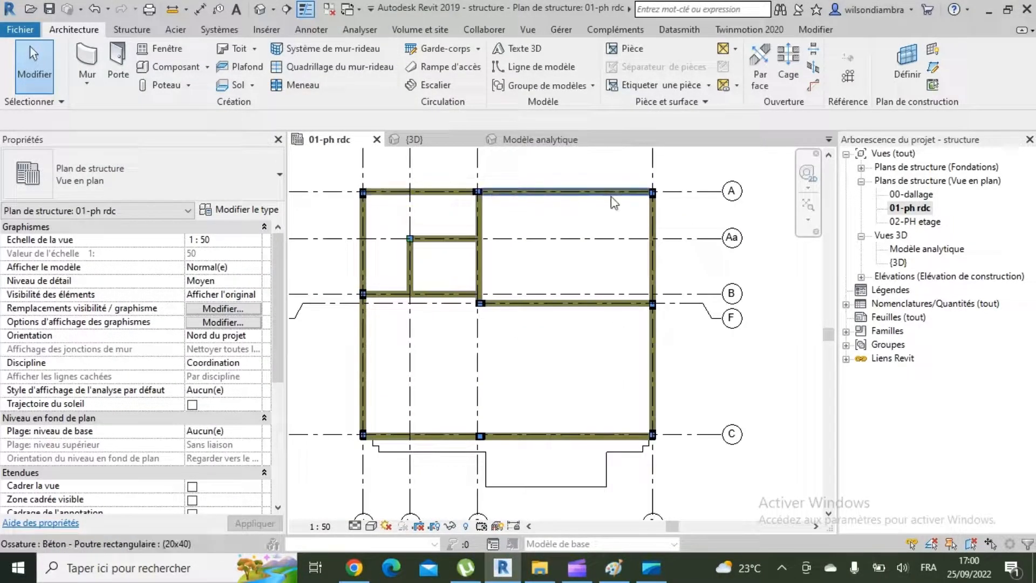
scroll(674, 195, "up", 5)
scroll(649, 205, "down", 6)
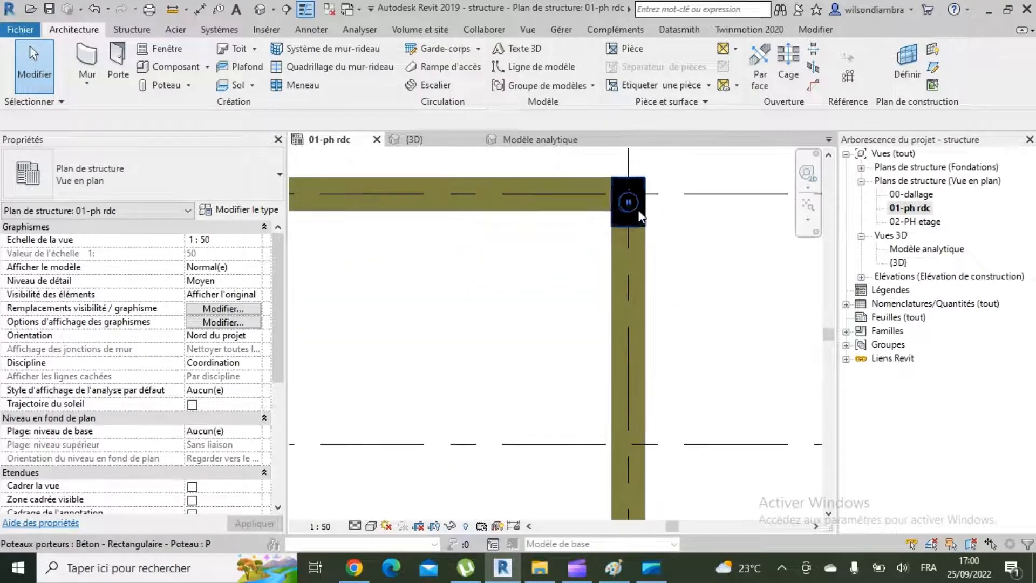
scroll(485, 350, "up", 2)
scroll(472, 486, "down", 2)
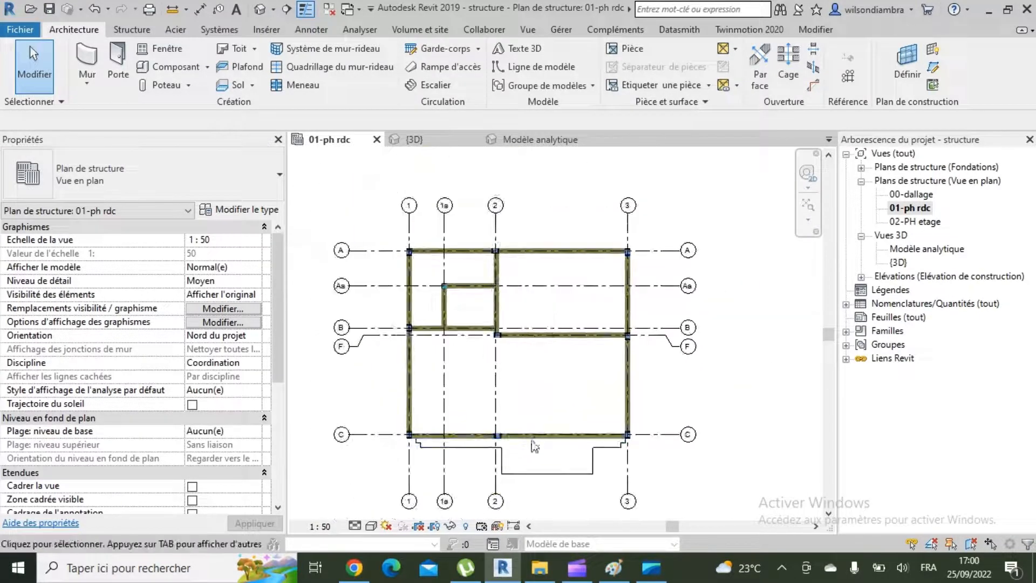
Set the visual style of the 01-ph rdc plan to Image filaire
scroll(510, 338, "up", 1)
left_click(371, 526)
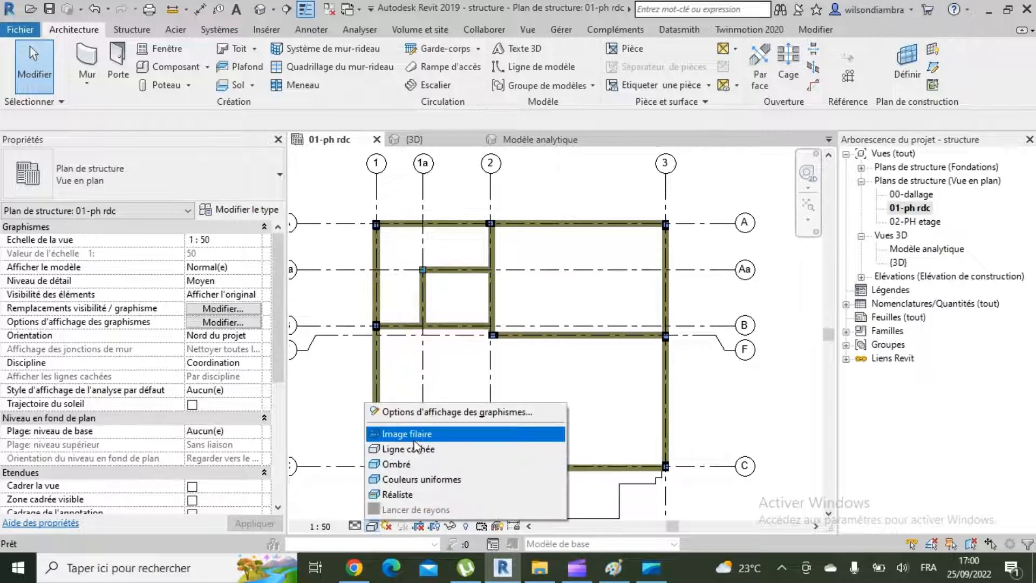
left_click(396, 428)
scroll(481, 426, "up", 1)
scroll(482, 426, "down", 2)
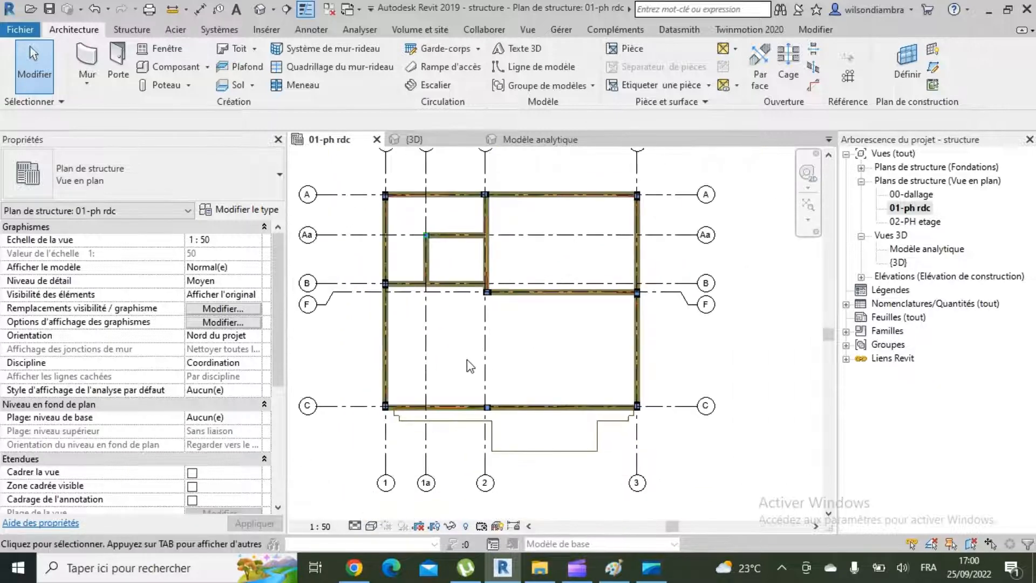
Inspect the analytical line along the grid C beam between grids 1 and 2, and select it to view its properties
scroll(413, 410, "up", 5)
scroll(373, 400, "up", 1)
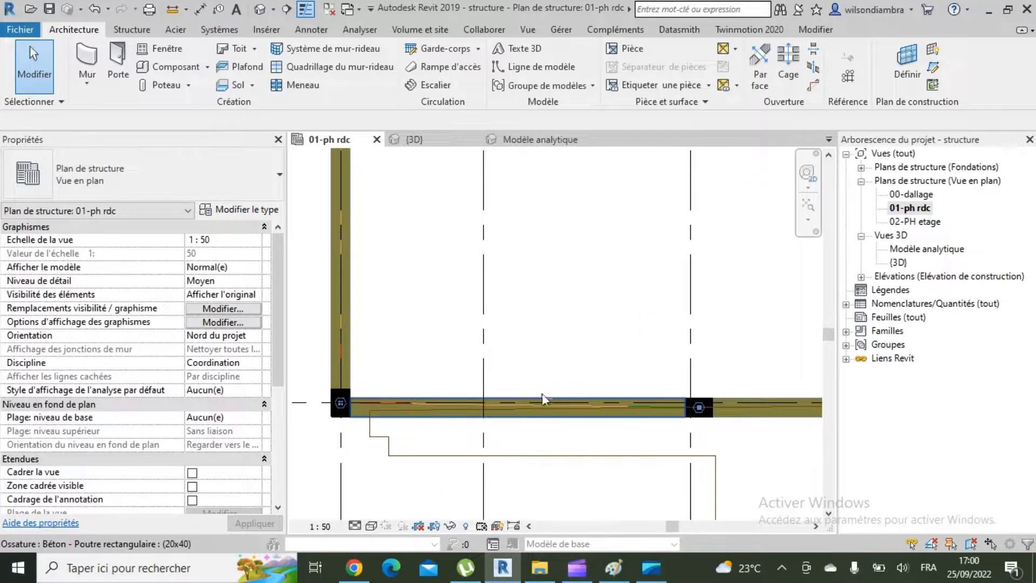
scroll(541, 394, "down", 2)
scroll(578, 400, "up", 1)
scroll(582, 397, "down", 1)
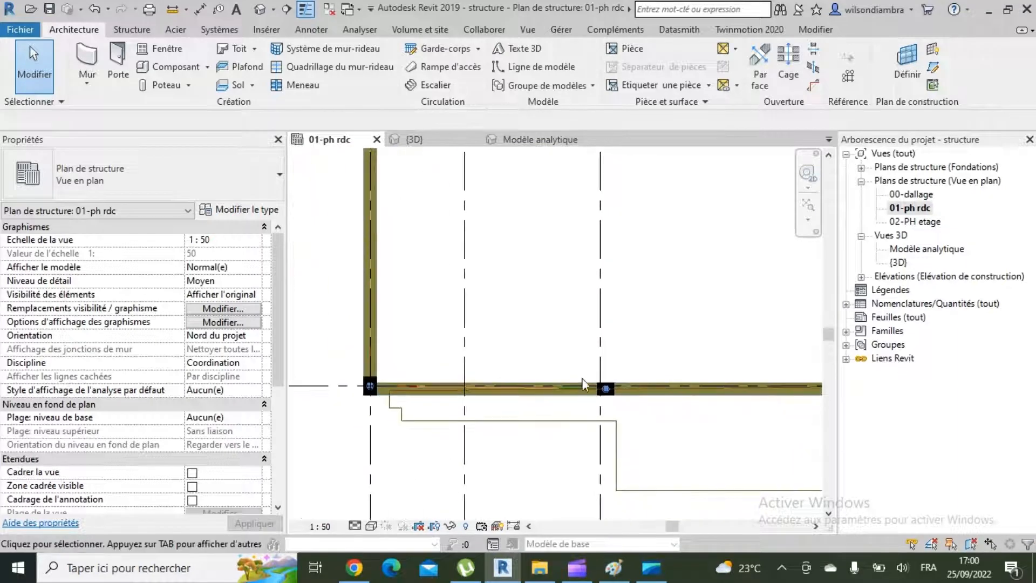
scroll(589, 410, "up", 2)
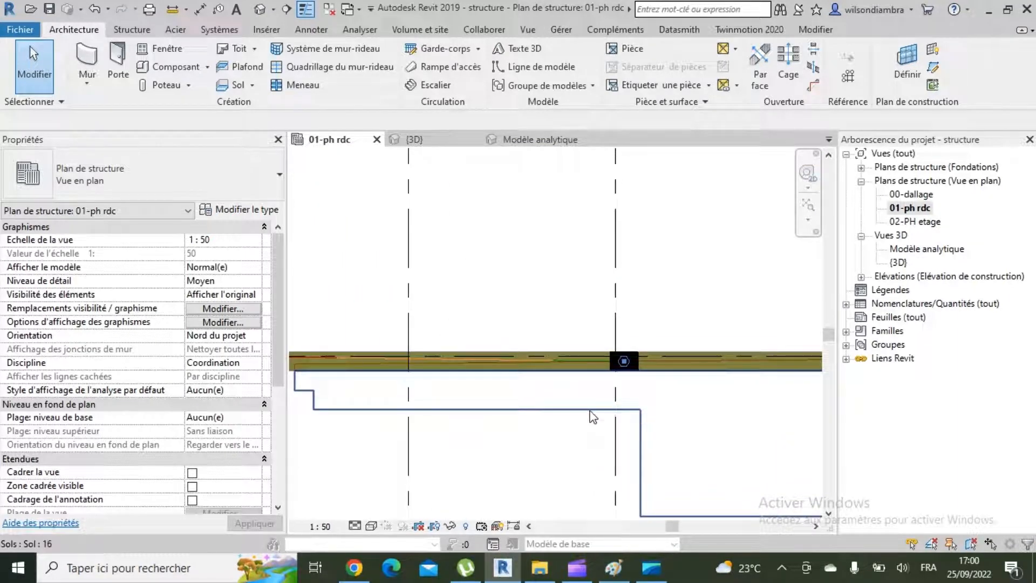
scroll(590, 413, "down", 2)
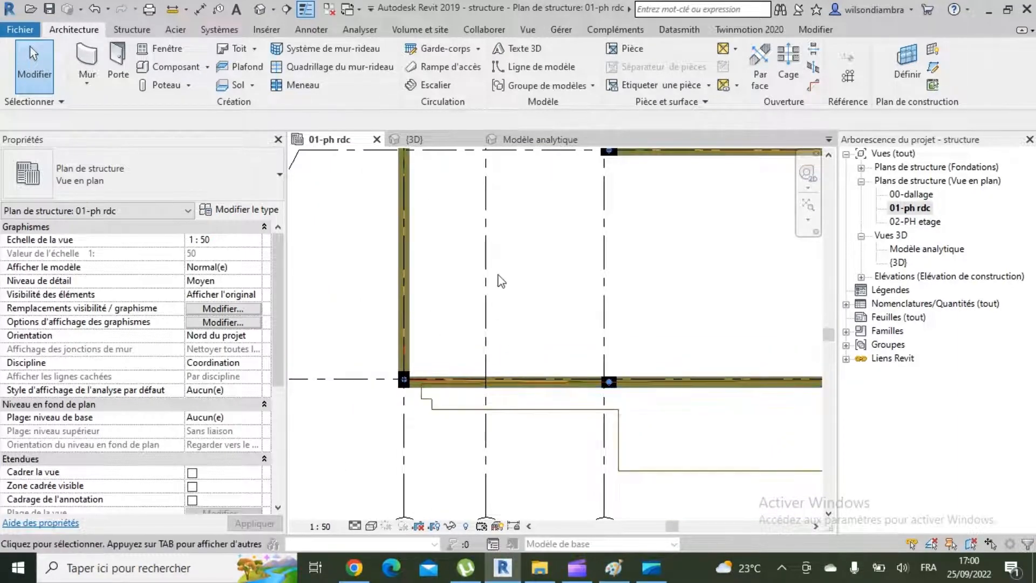
scroll(486, 394, "up", 2)
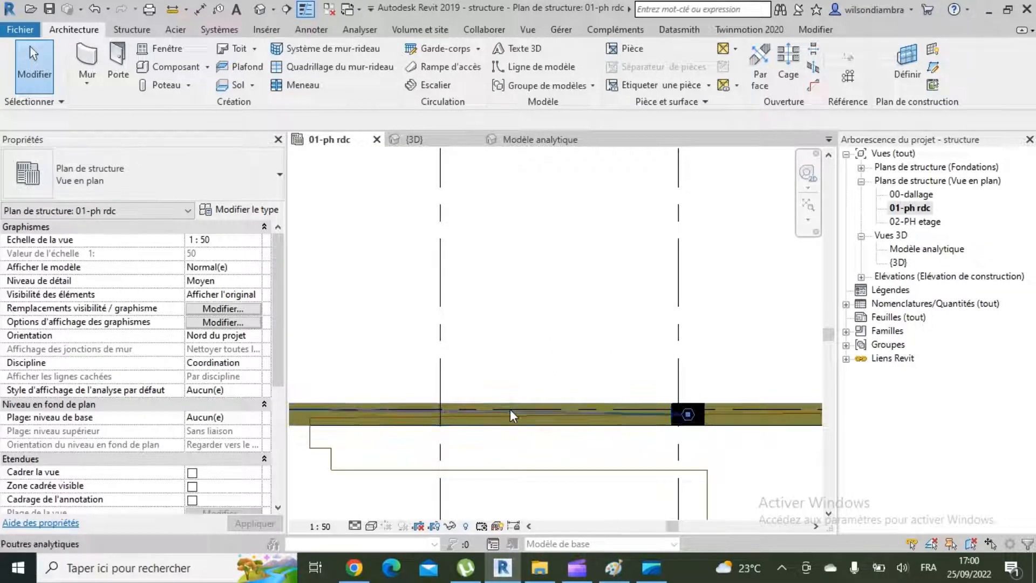
left_click(510, 409)
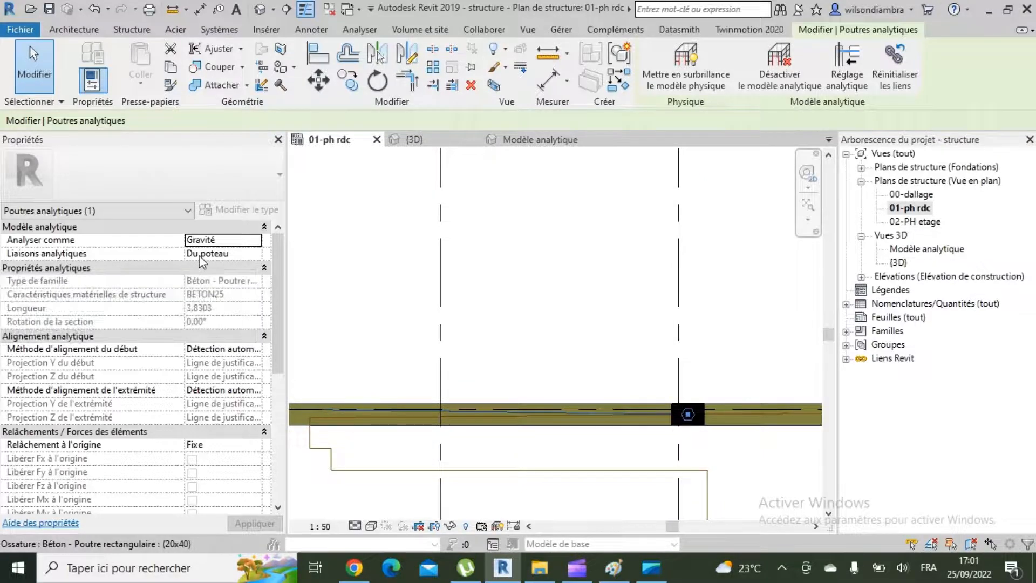
Follow the selected analytical beam to its end nodes at the columns on grids 1 and 2, and clear the selection
scroll(632, 340, "down", 3)
scroll(532, 361, "up", 2)
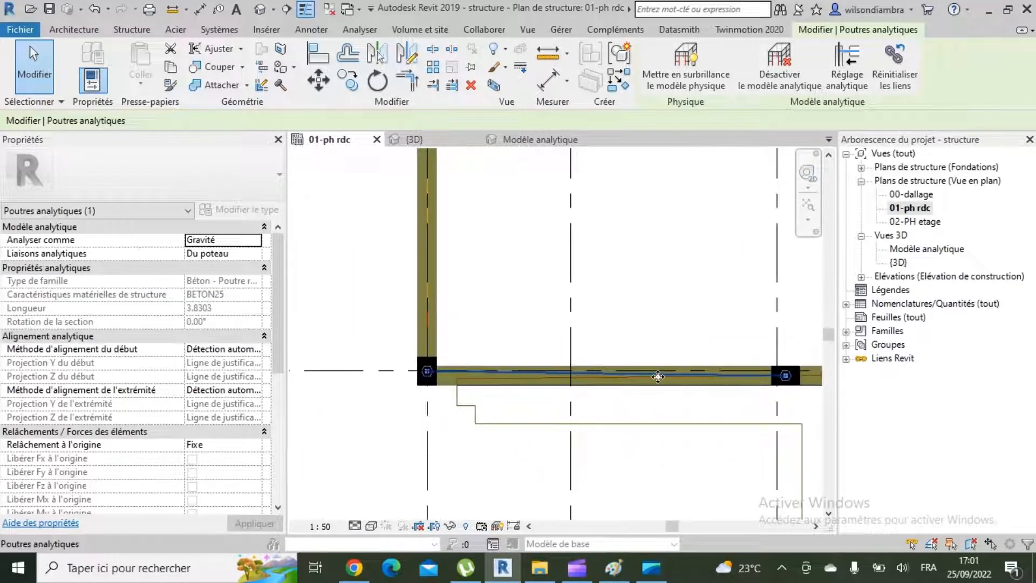
scroll(660, 371, "down", 2)
scroll(473, 357, "up", 3)
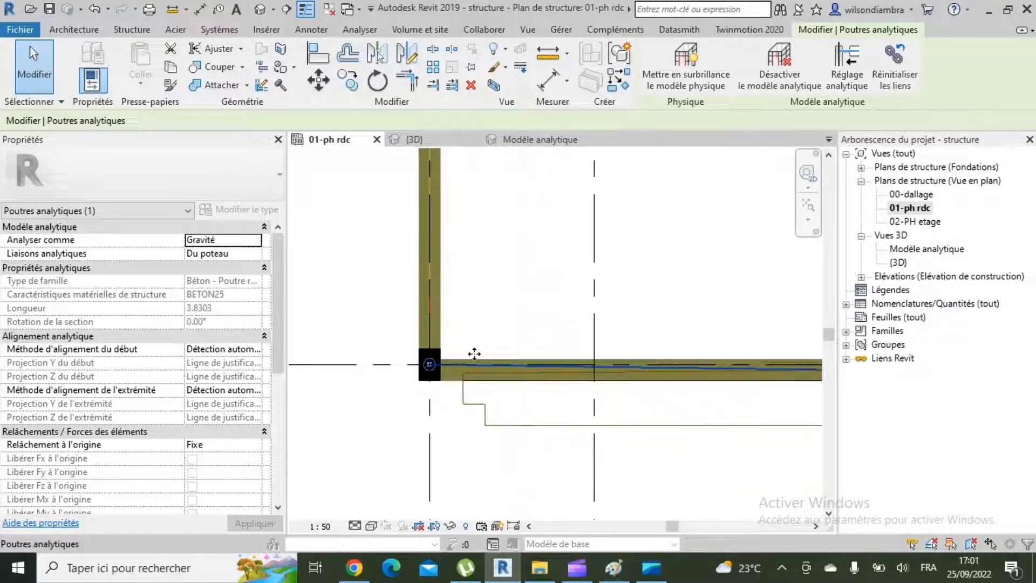
scroll(474, 353, "up", 2)
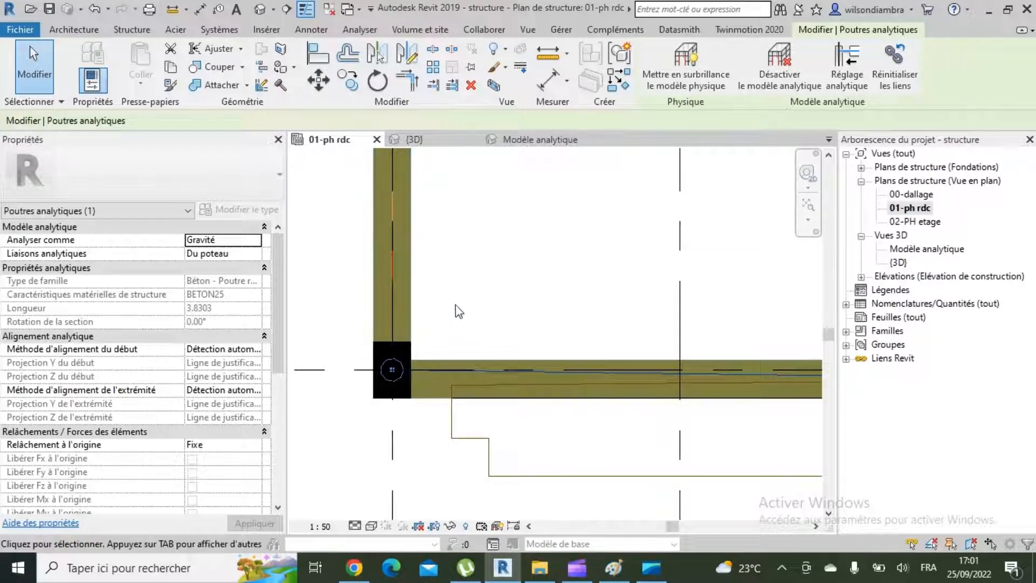
scroll(415, 340, "down", 2)
scroll(426, 349, "down", 3)
scroll(553, 343, "up", 1)
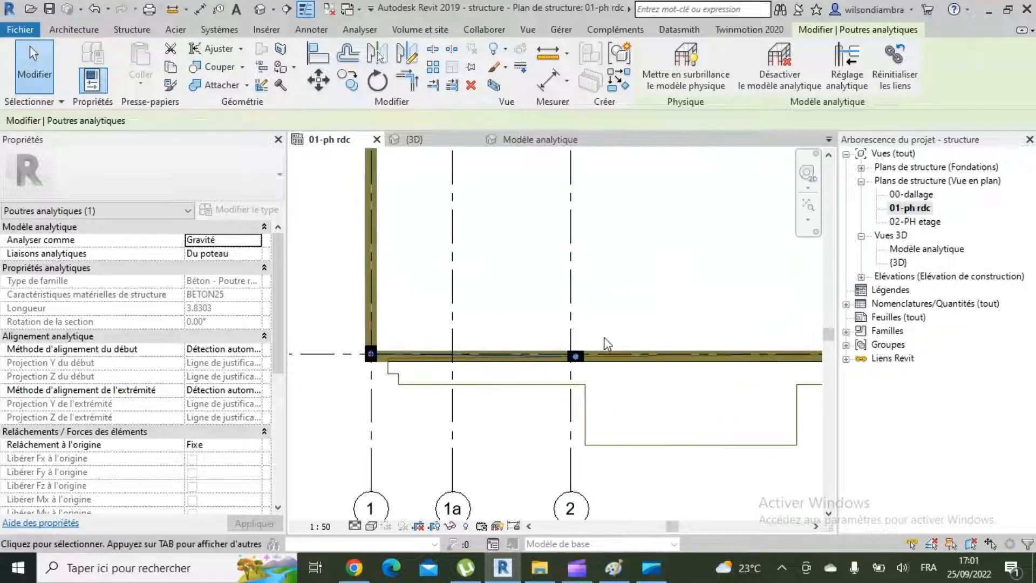
left_click(596, 328)
Review the analytical beam lines and column nodes across the whole 01-ph rdc plan
scroll(596, 326, "down", 2)
middle_click_drag(602, 328, 555, 327)
scroll(558, 264, "up", 2)
scroll(533, 356, "down", 6)
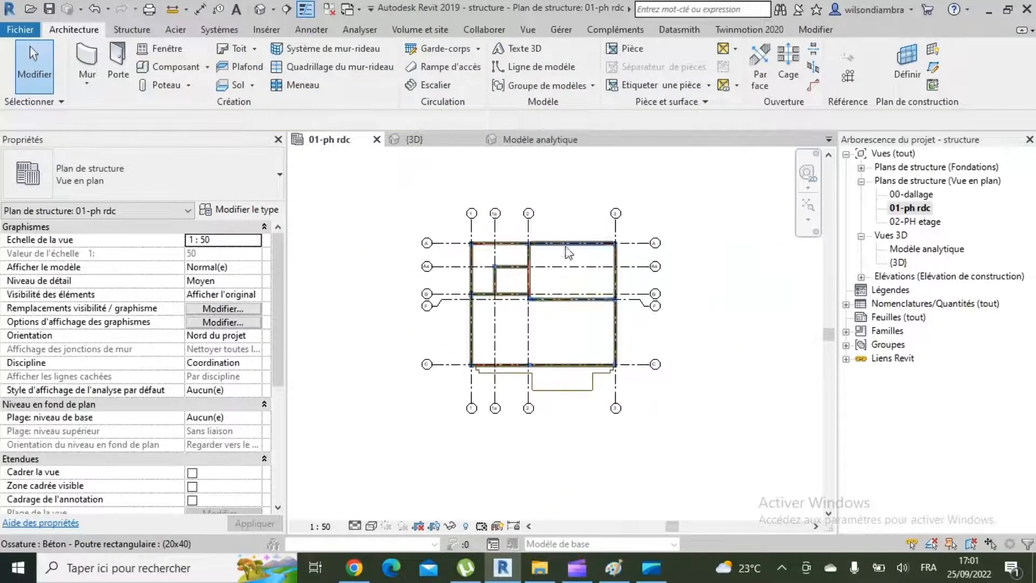
scroll(563, 224, "up", 3)
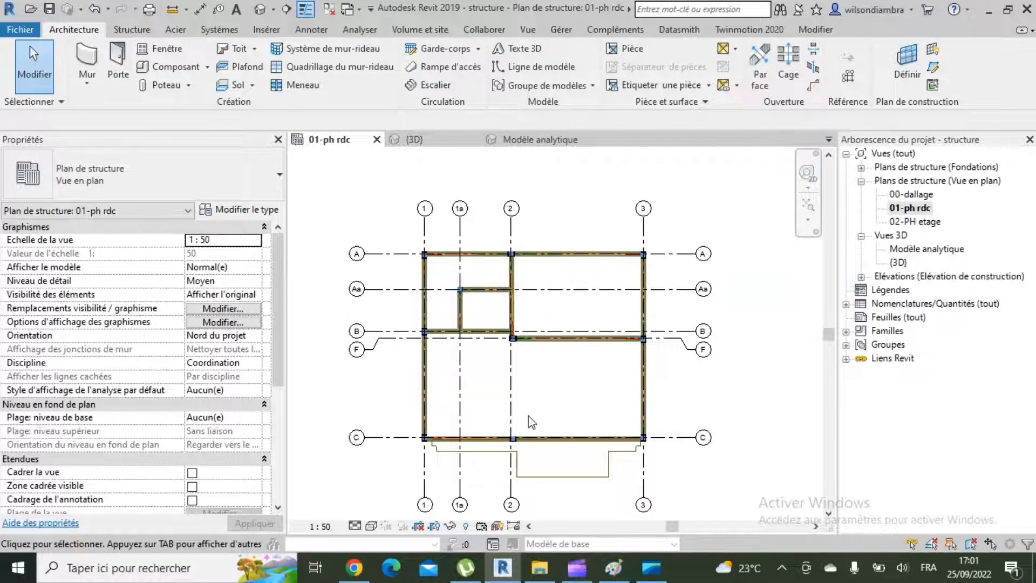
scroll(533, 473, "up", 1)
scroll(492, 387, "down", 1)
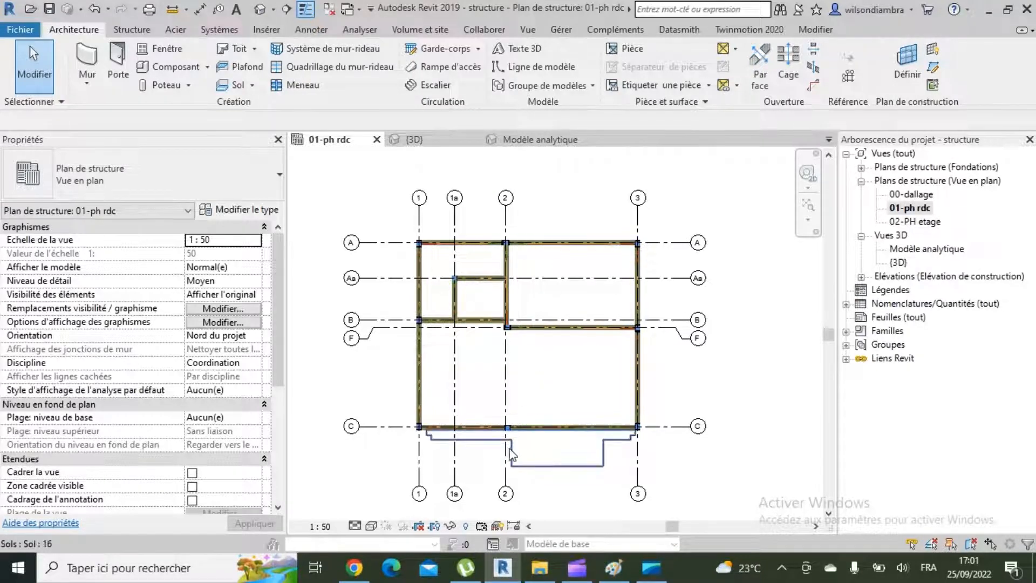
Set the visual style of the 01-ph rdc plan to Ligne cachée
scroll(504, 420, "up", 3)
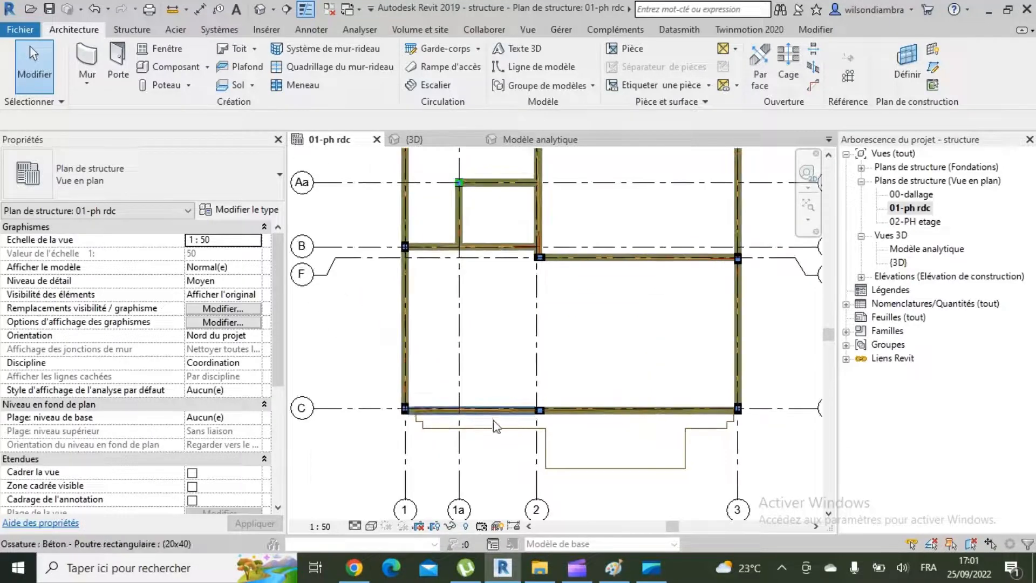
scroll(434, 397, "down", 2)
scroll(435, 397, "up", 2)
left_click(371, 526)
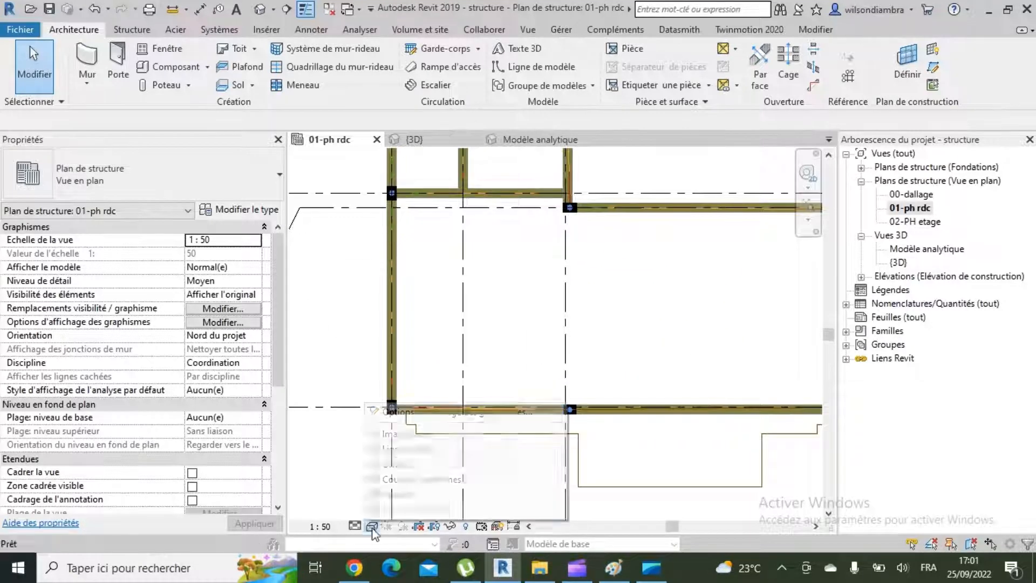
left_click(411, 448)
scroll(539, 426, "down", 5)
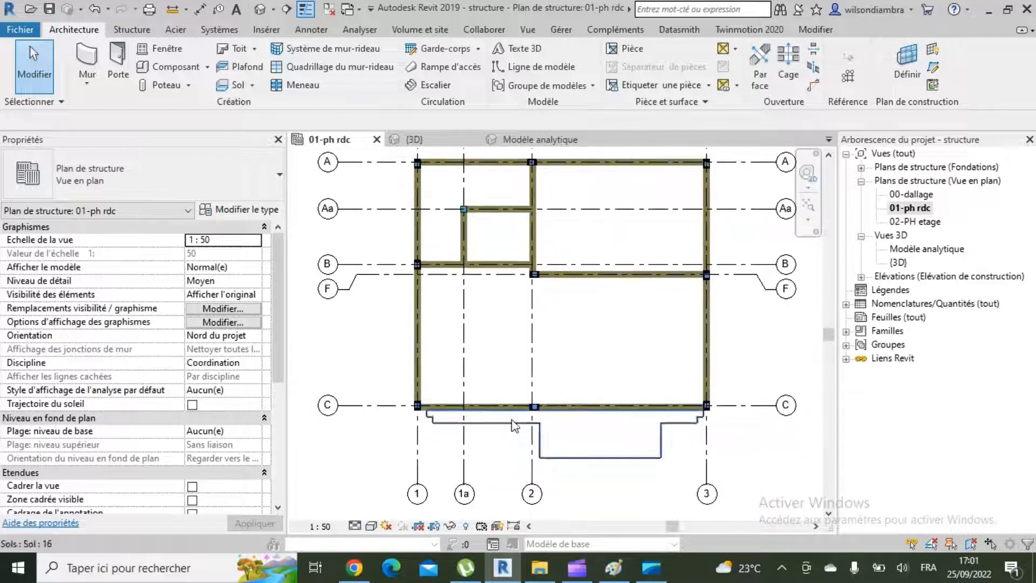
Select the analytical column where grids C and 2 meet, and compare its position with the surrounding beams and columns
scroll(507, 399, "up", 8)
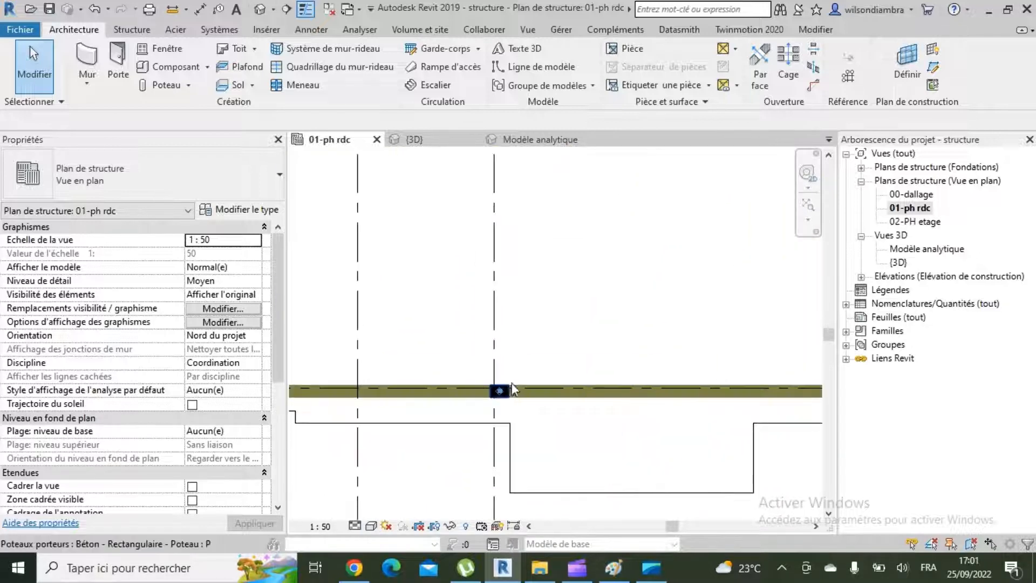
scroll(511, 388, "up", 2)
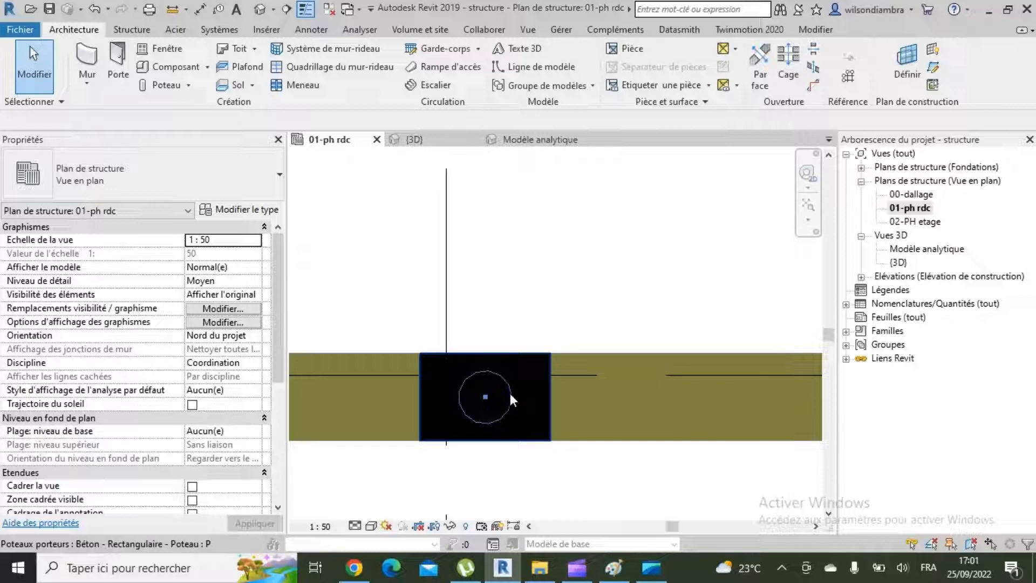
left_click(506, 392)
scroll(500, 393, "down", 9)
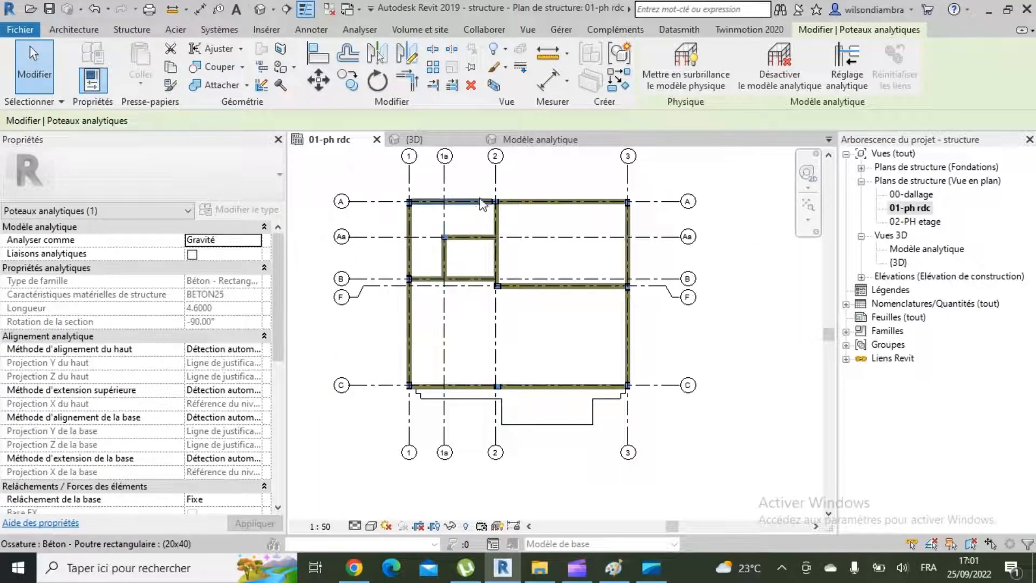
scroll(497, 387, "up", 10)
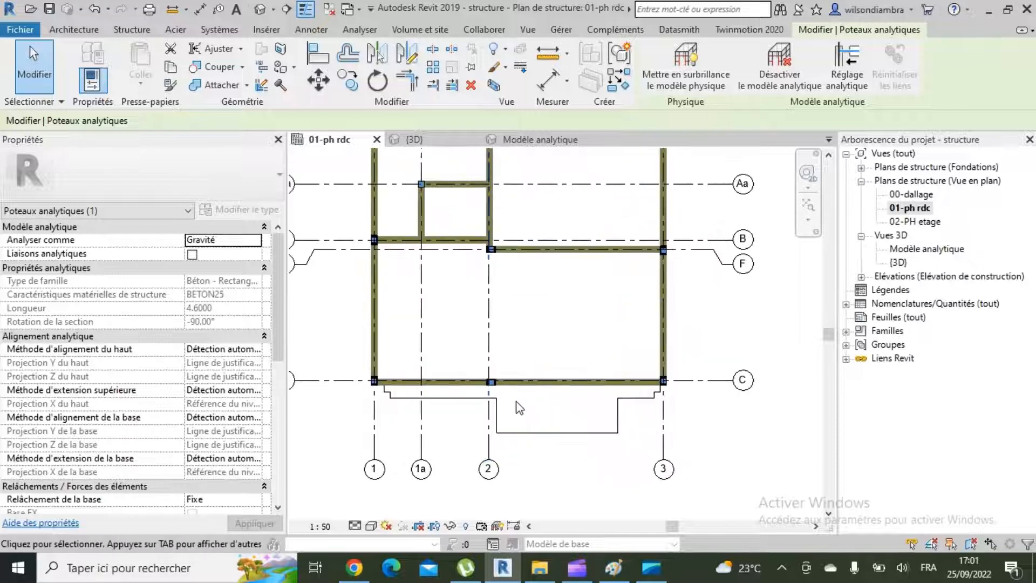
For the analytical column at grids C and 2, set the top alignment method to Projection and the top Z projection to Quadrillage : 2
scroll(497, 399, "up", 2)
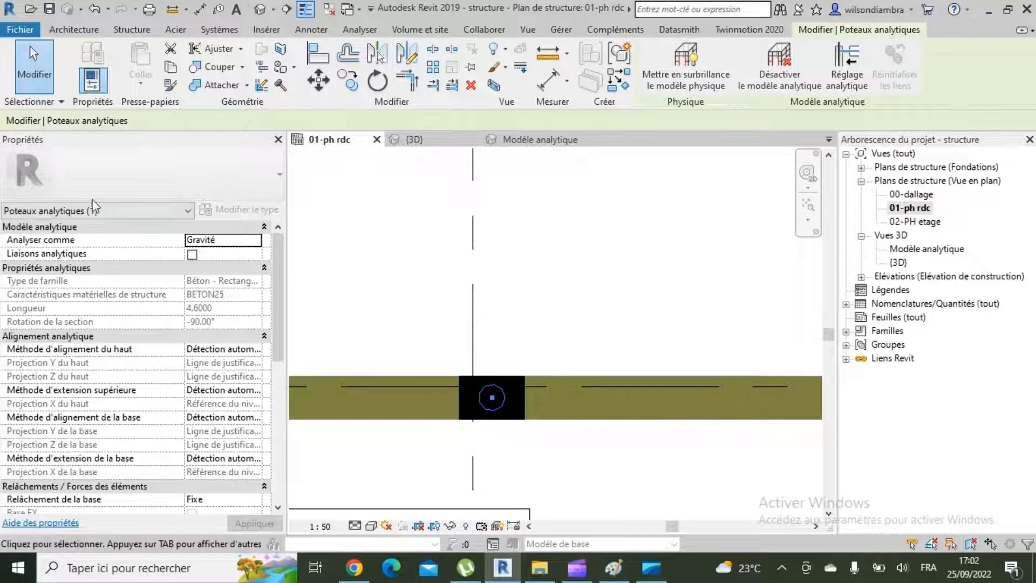
scroll(49, 324, "down", 1)
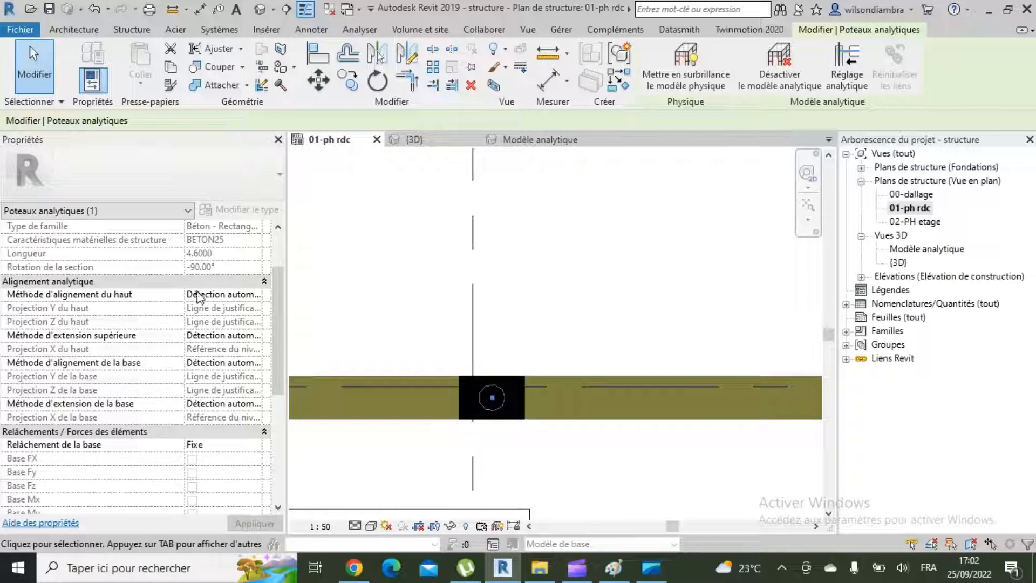
mouse_move(75, 299)
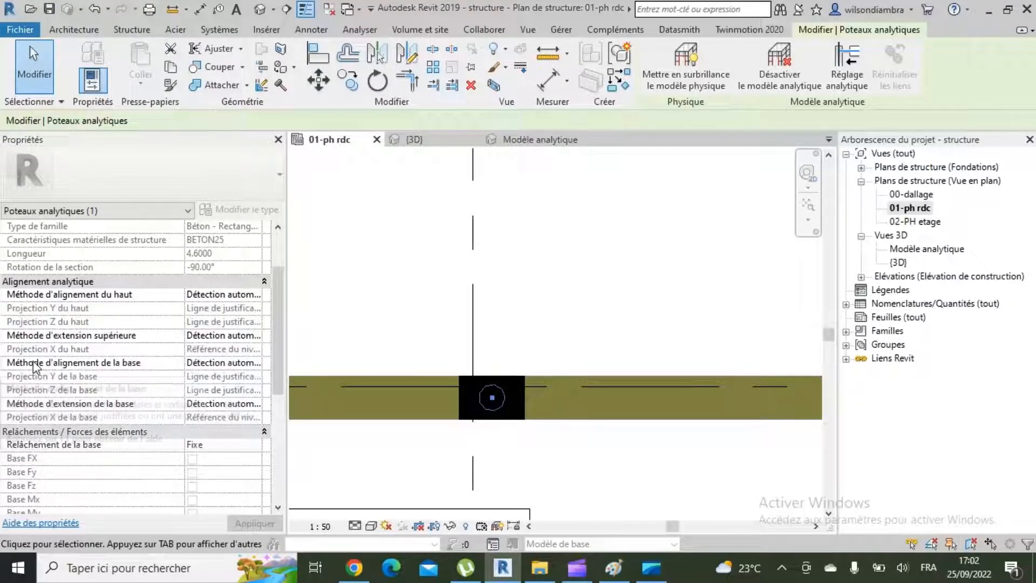
mouse_move(63, 371)
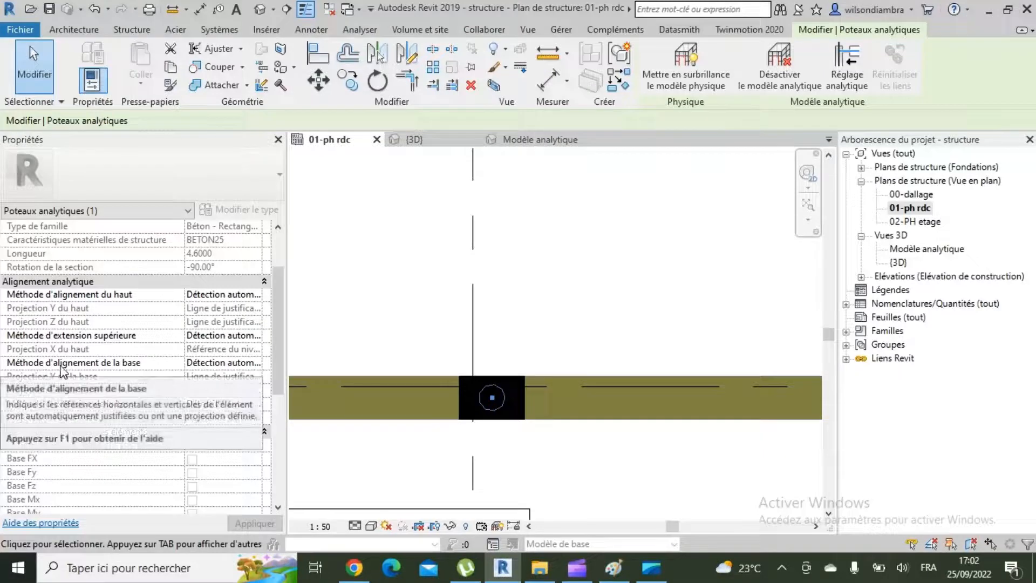
left_click(258, 297)
left_click(242, 321)
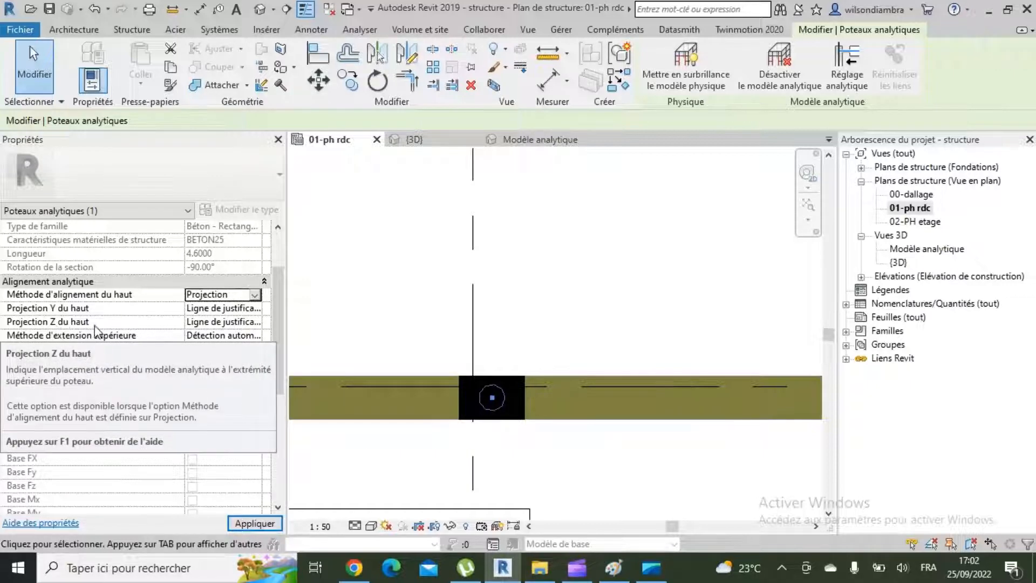
left_click(253, 322)
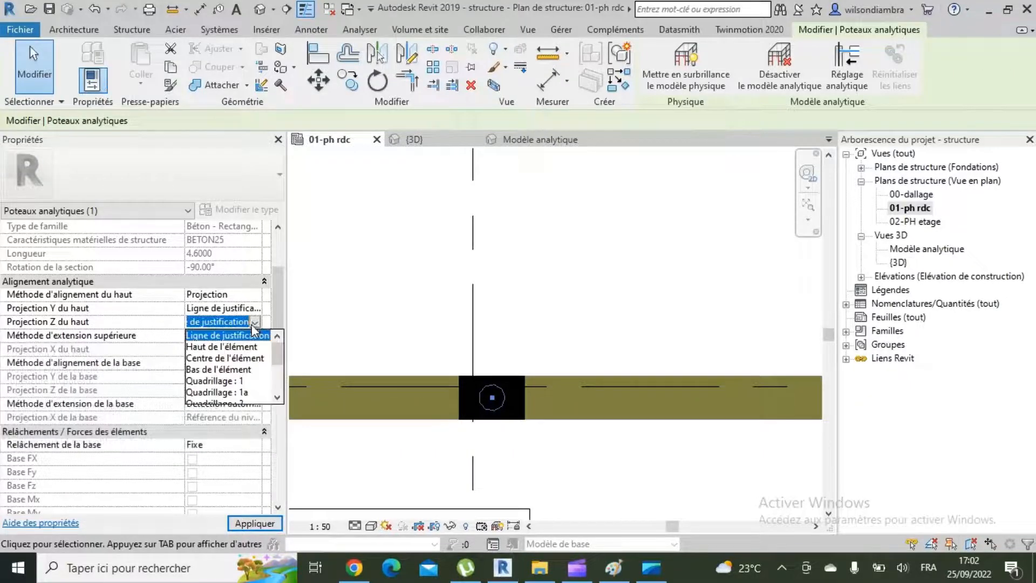
scroll(245, 367, "down", 1)
left_click(246, 369)
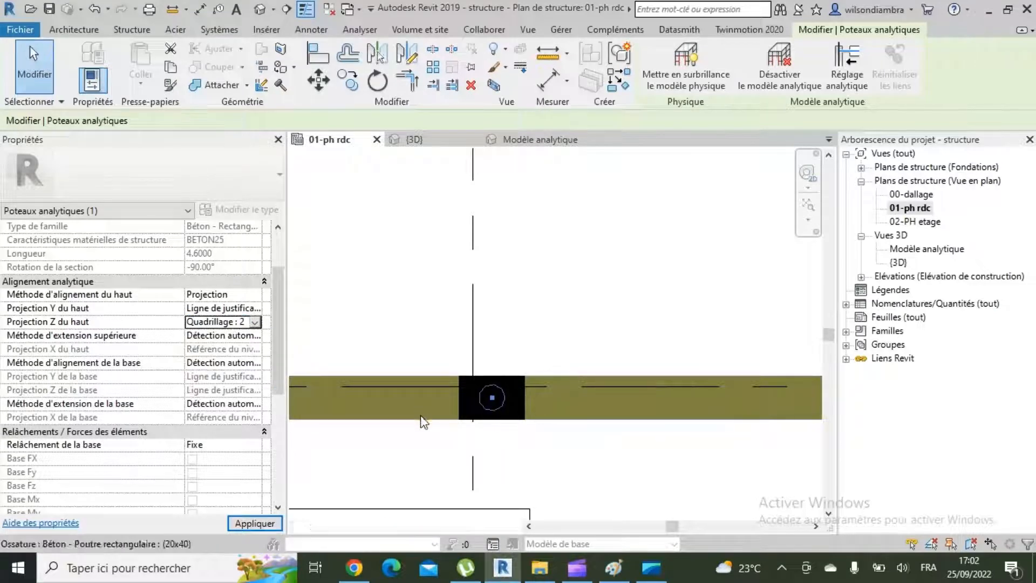
scroll(424, 422, "down", 8)
scroll(453, 432, "up", 2)
scroll(453, 437, "down", 2)
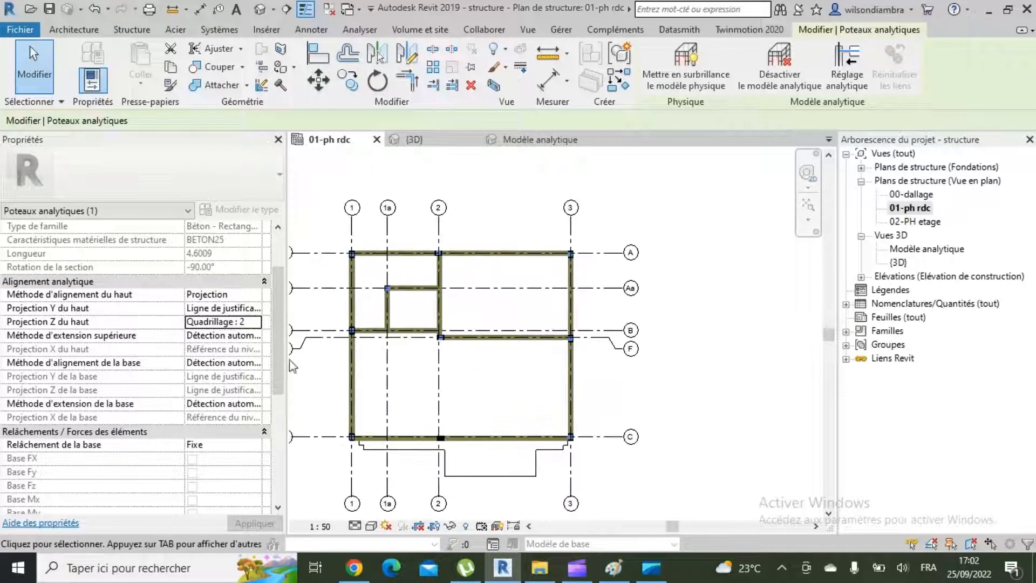
Set the same column's base alignment method to Projection and its base Z projection to Quadrillage : 2, and apply
left_click(251, 363)
left_click(254, 362)
left_click(221, 381)
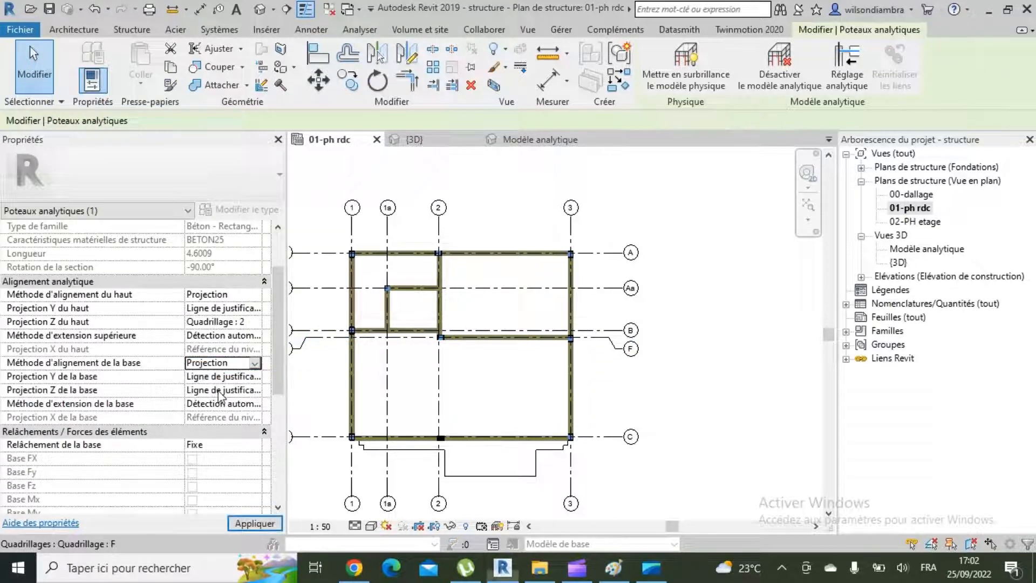
left_click(258, 390)
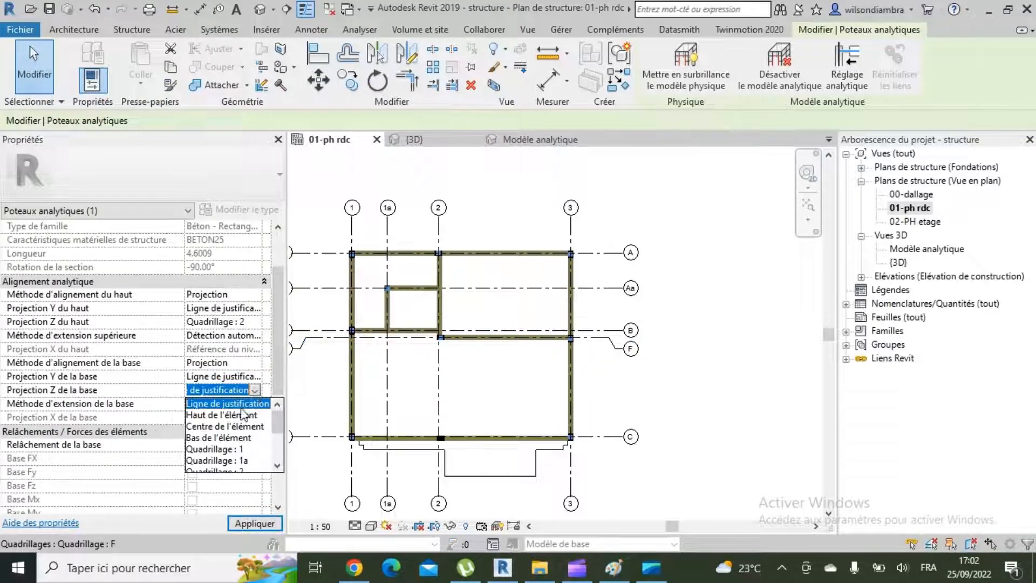
scroll(242, 449, "down", 2)
left_click(236, 405)
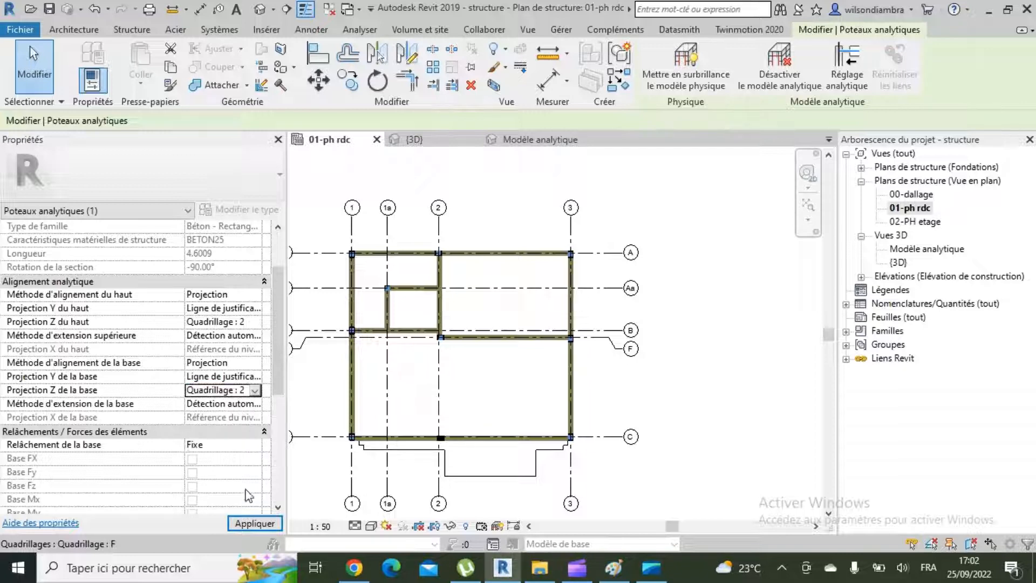
left_click(255, 523)
Examine the analytical column's position relative to grid line 2, grid line C and the physical column in the plan
scroll(437, 438, "up", 6)
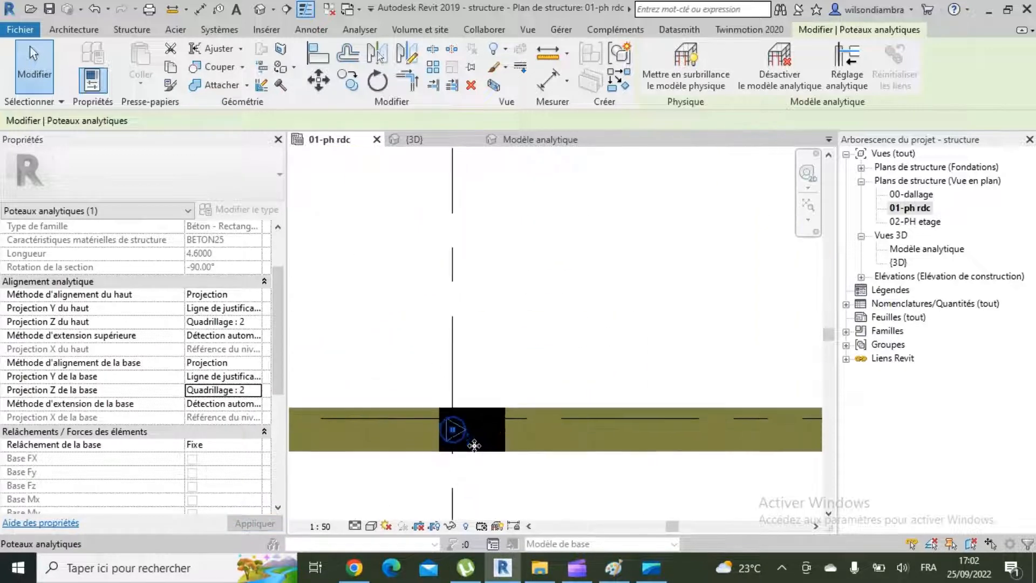
scroll(490, 431, "up", 1)
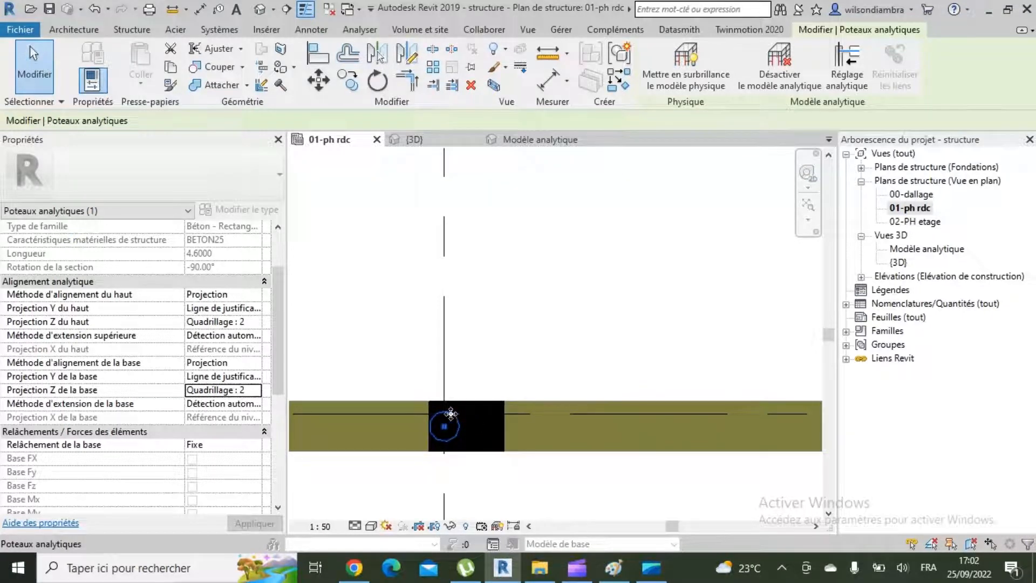
scroll(451, 413, "down", 7)
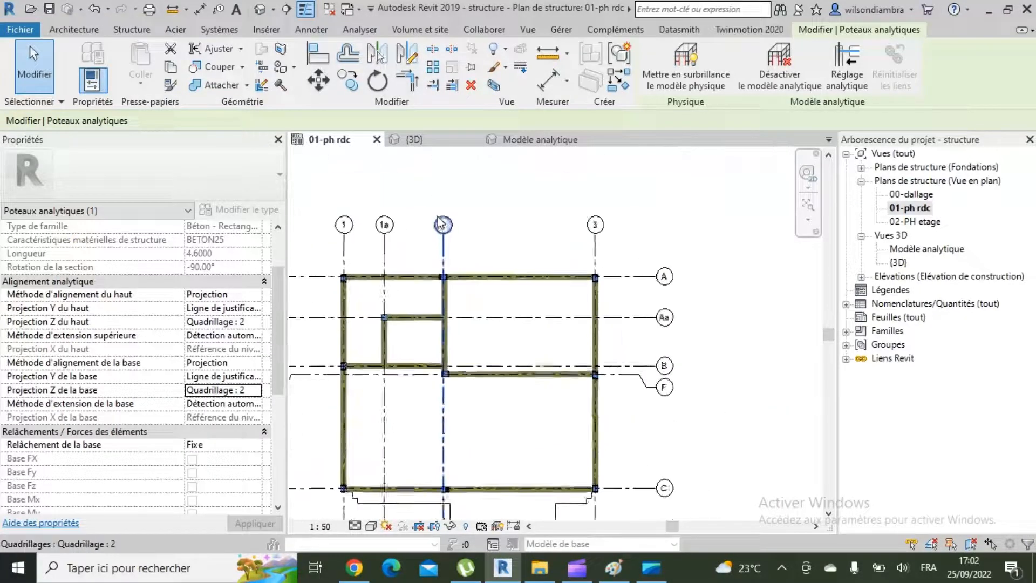
scroll(457, 364, "up", 6)
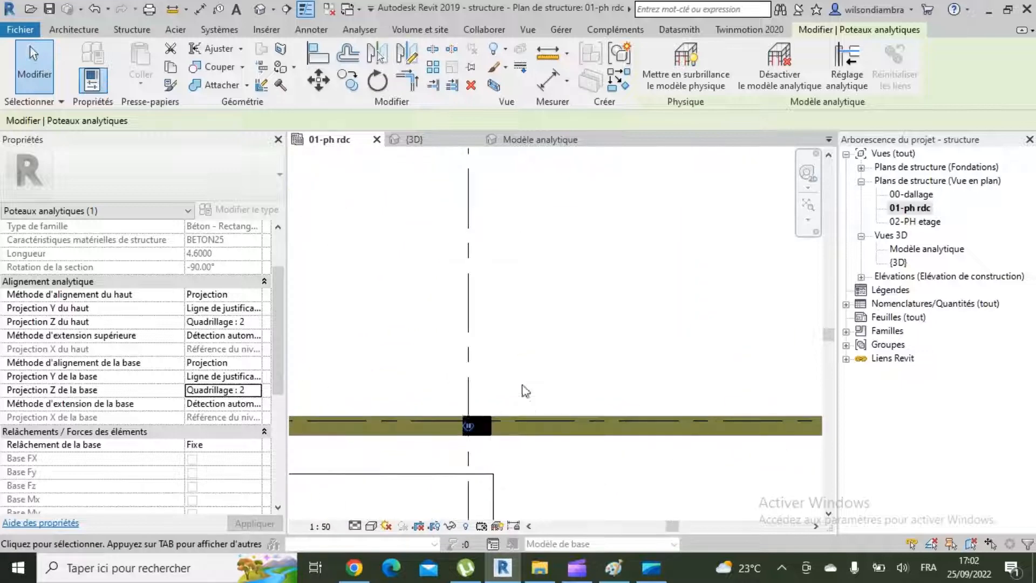
scroll(524, 389, "down", 6)
scroll(540, 380, "up", 2)
scroll(541, 385, "down", 2)
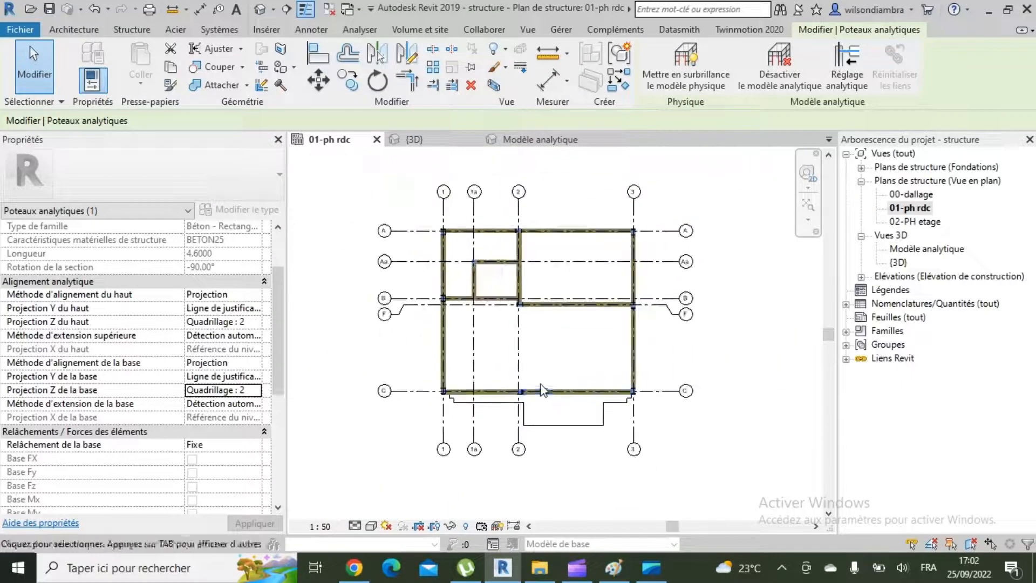
scroll(526, 393, "up", 4)
scroll(545, 366, "down", 3)
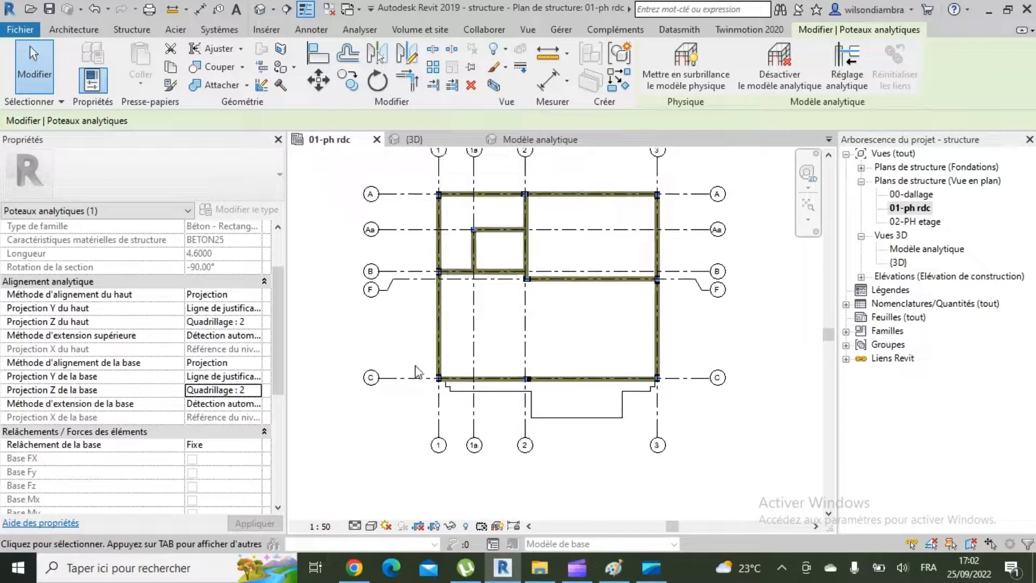
Set the top and base Y projections of the analytical column at grids C and 2 to Quadrillage : C, and apply
scroll(519, 379, "up", 6)
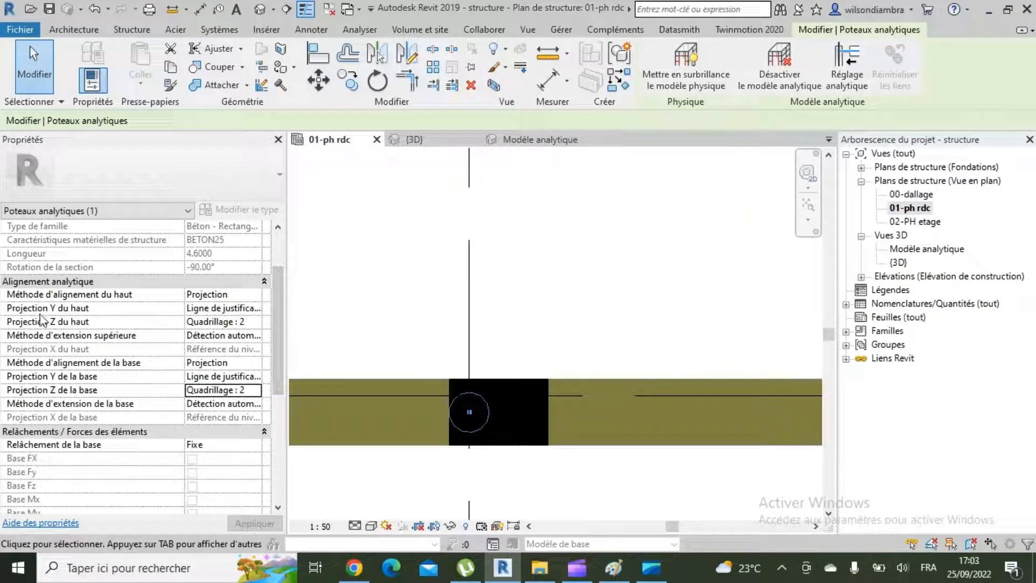
left_click(255, 312)
left_click(256, 312)
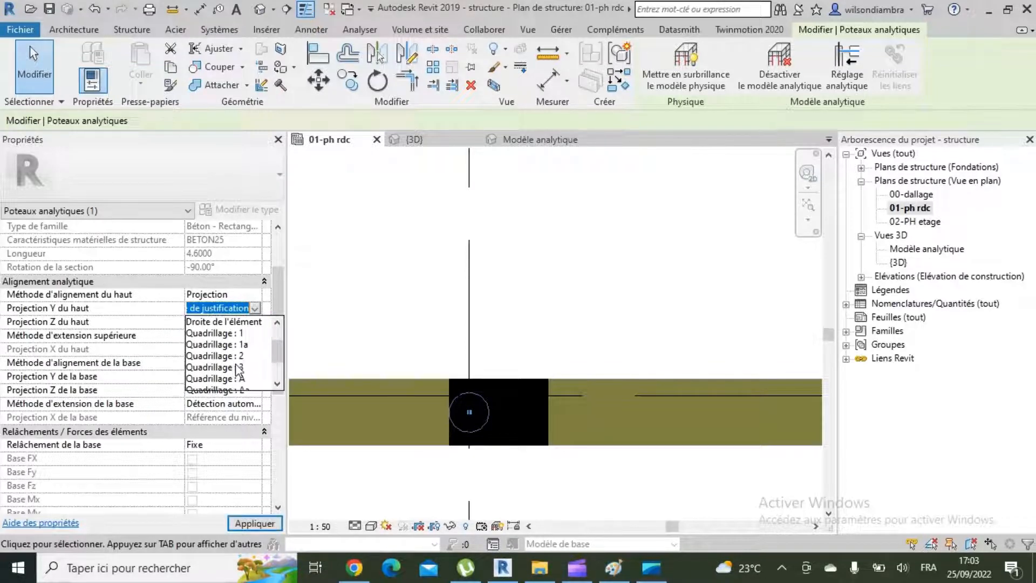
scroll(243, 361, "down", 2)
left_click(245, 366)
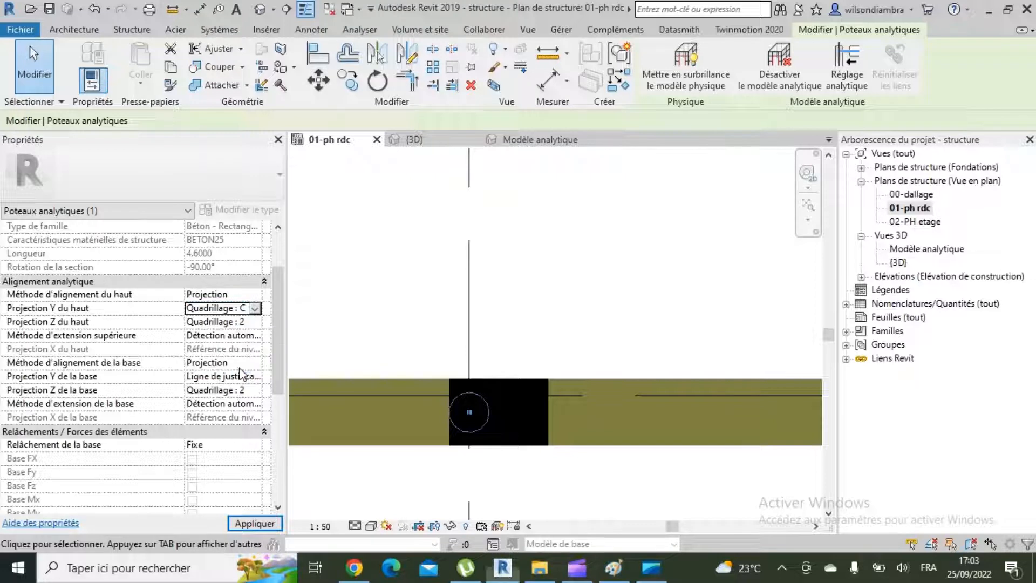
left_click(253, 378)
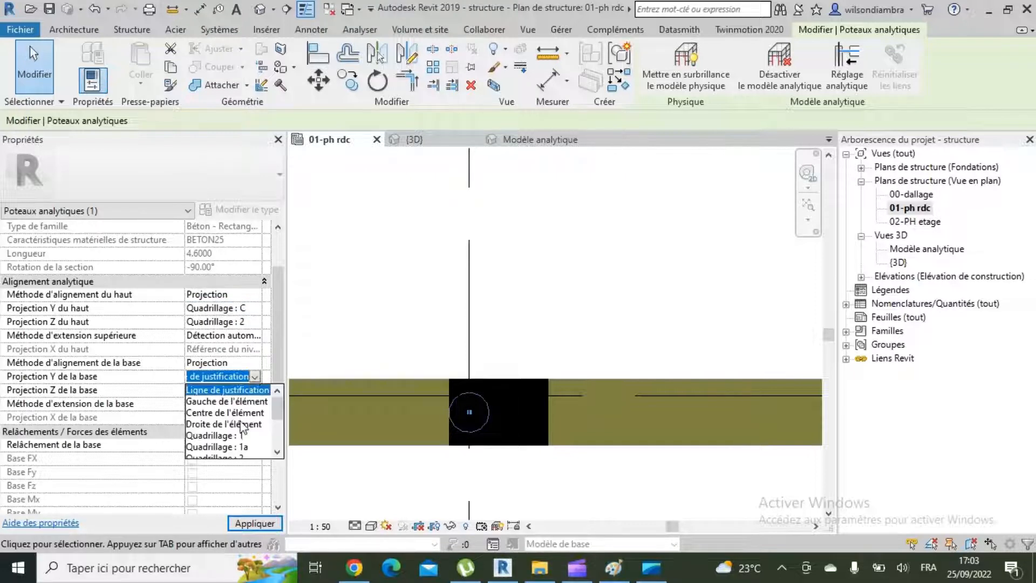
scroll(244, 435, "down", 2)
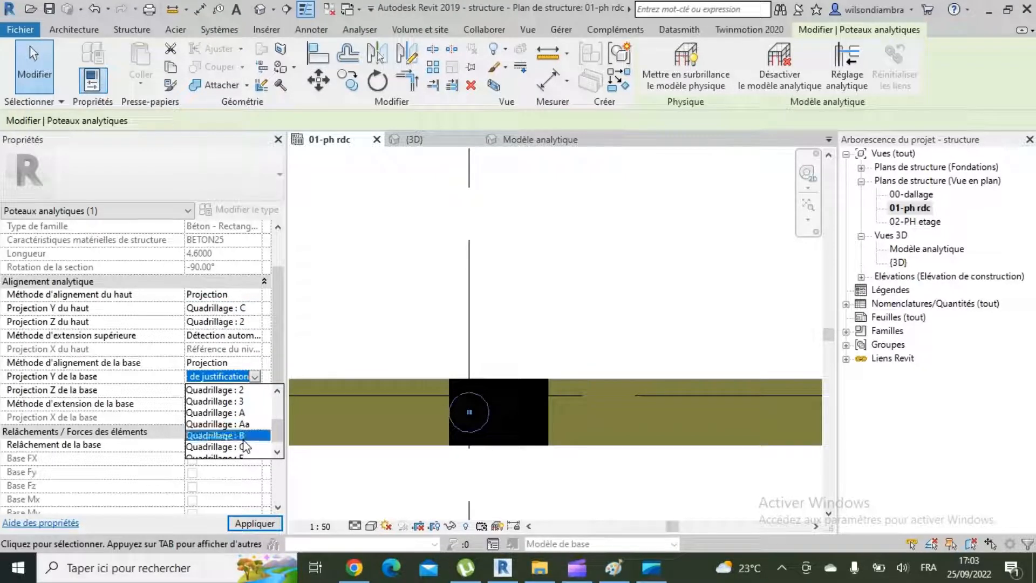
left_click(246, 446)
left_click(256, 523)
Check the analytical column against the intersection of grids C and 2, and compare it with the other columns in the plan
scroll(534, 391, "down", 5)
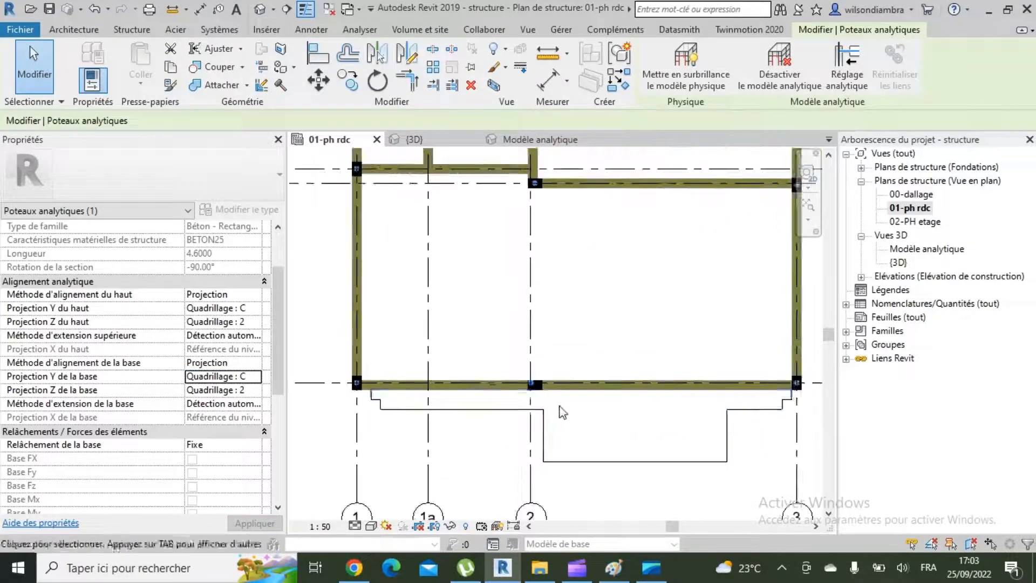
scroll(551, 405, "down", 2)
scroll(534, 410, "up", 6)
scroll(536, 400, "down", 6)
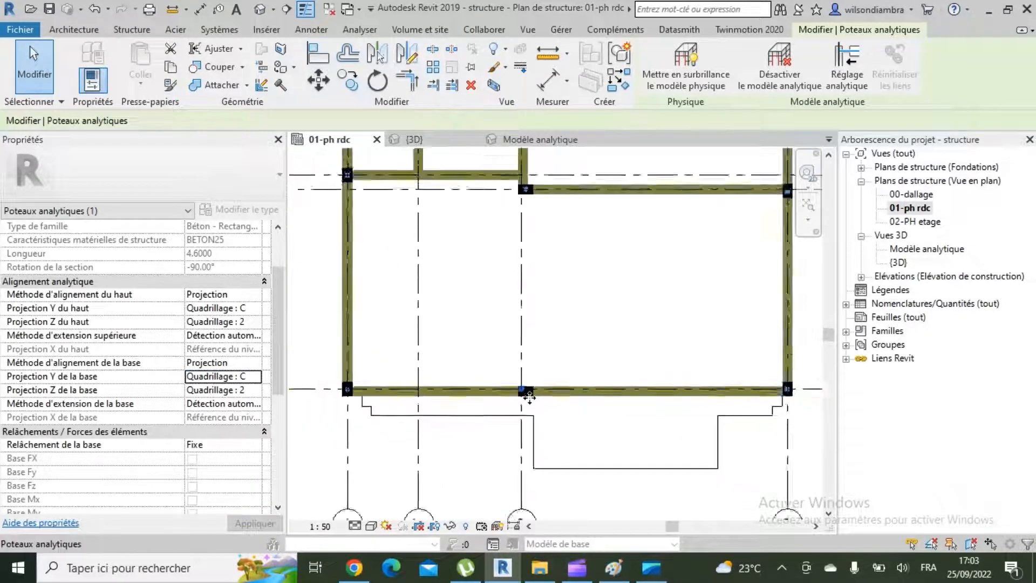
scroll(638, 394, "down", 2)
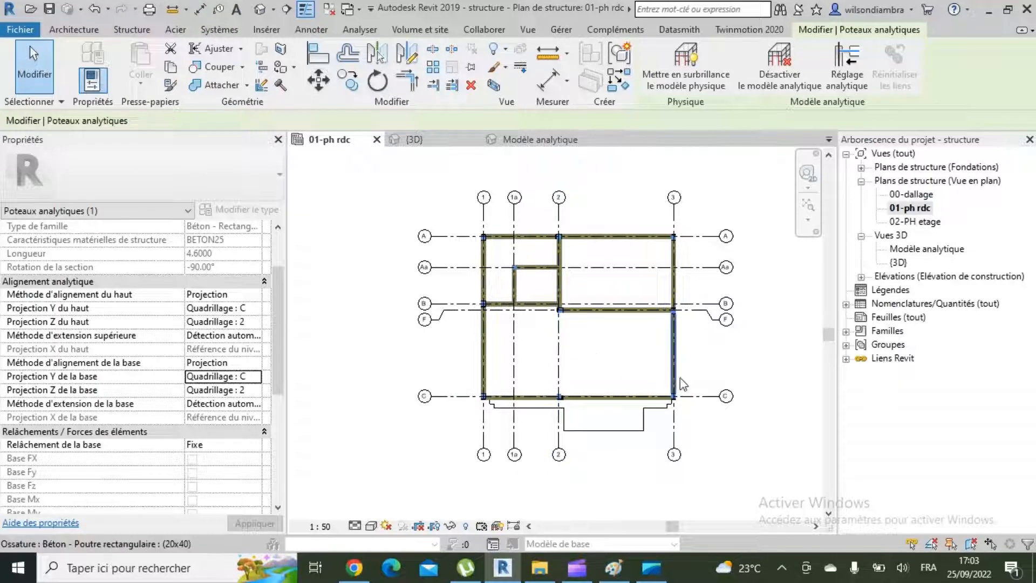
scroll(680, 378, "up", 5)
scroll(644, 377, "down", 4)
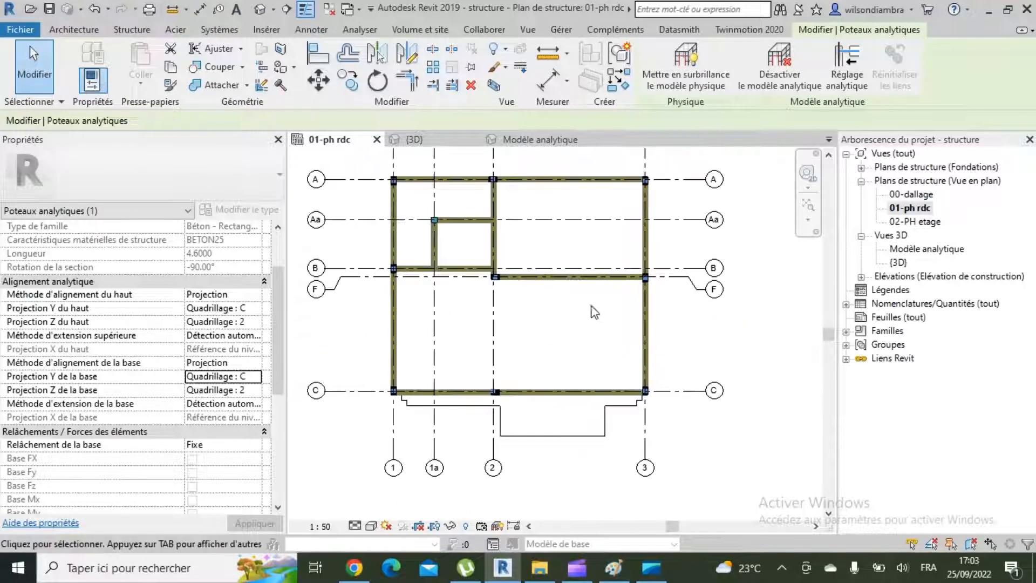
Select the analytical column at grids F and 2, and set its top alignment to Projection with the top Z projection on Quadrillage : 2
scroll(499, 269, "up", 10)
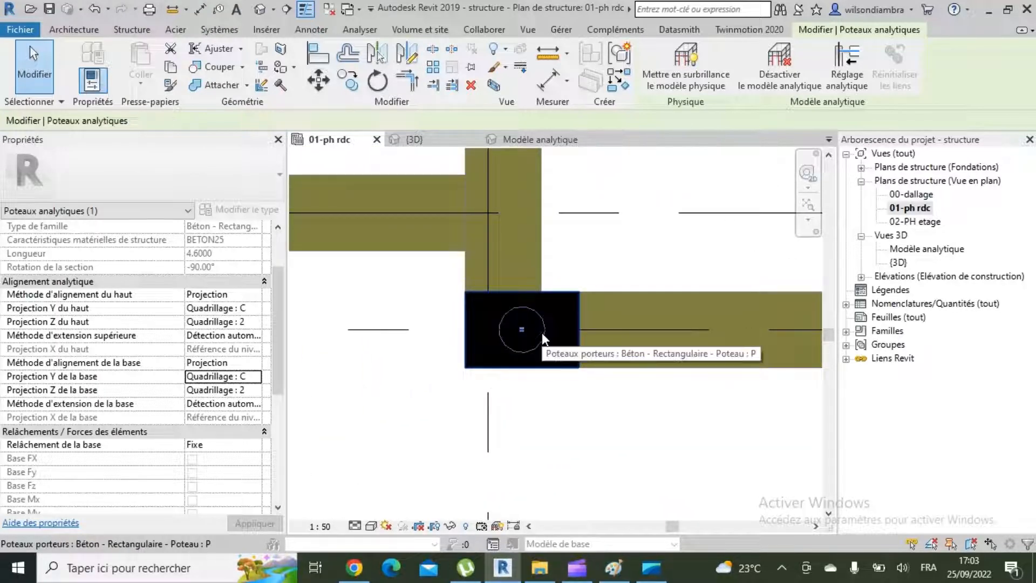
key("Tab")
left_click(543, 333)
scroll(543, 332, "down", 1)
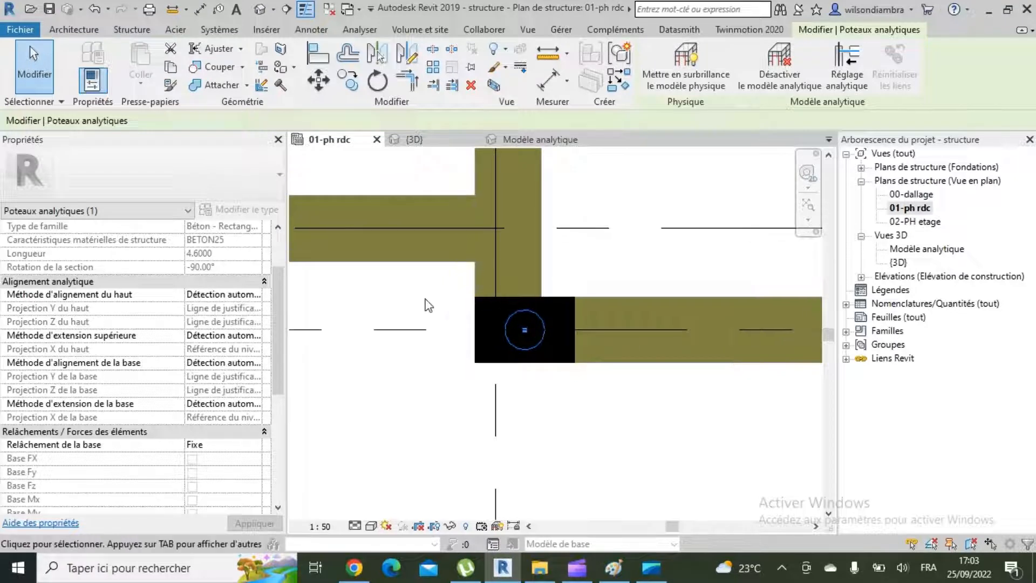
left_click(238, 294)
left_click(255, 295)
left_click(258, 324)
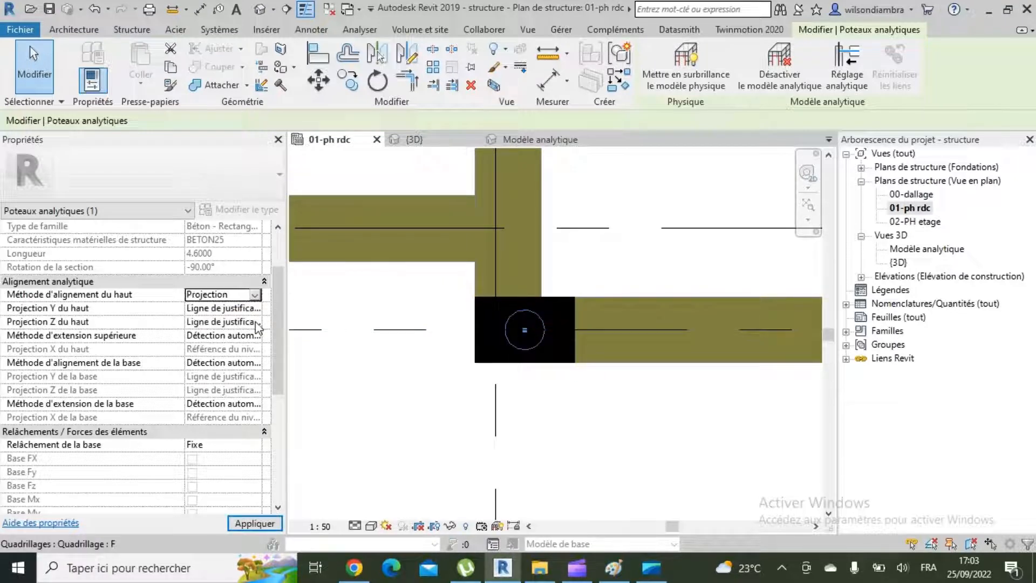
left_click(258, 324)
left_click(254, 322)
scroll(236, 367, "down", 3)
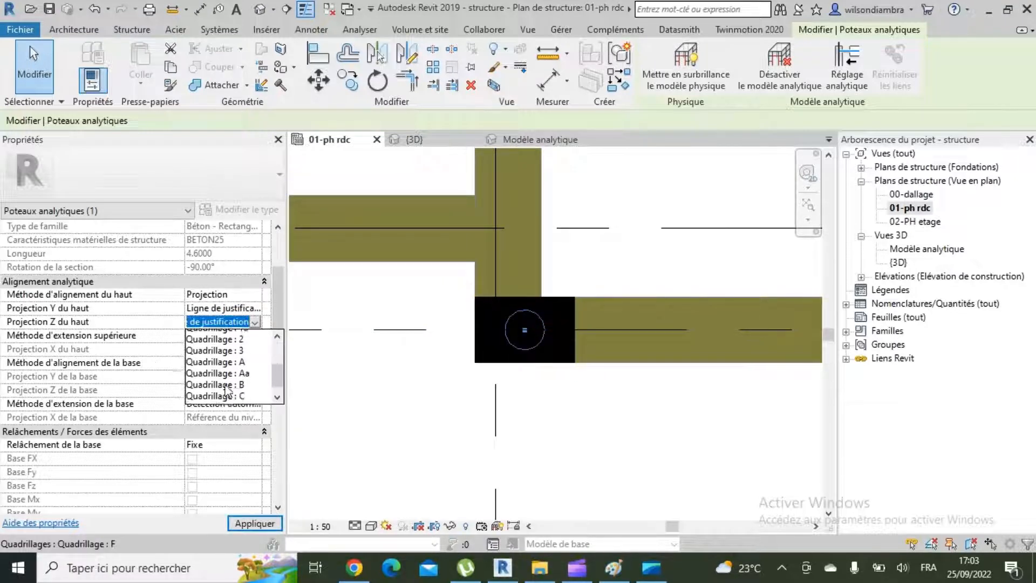
scroll(239, 356, "up", 1)
left_click(237, 370)
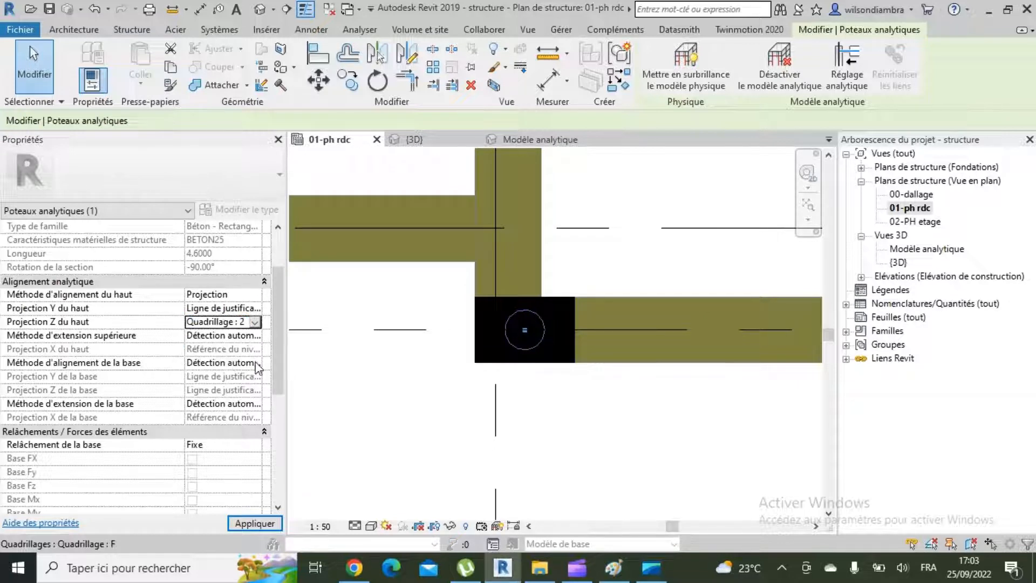
Set the base alignment method of the column at grids F and 2 to Projection and its base Z projection to Quadrillage : 2
left_click(255, 363)
left_click(257, 364)
left_click(237, 387)
left_click(226, 389)
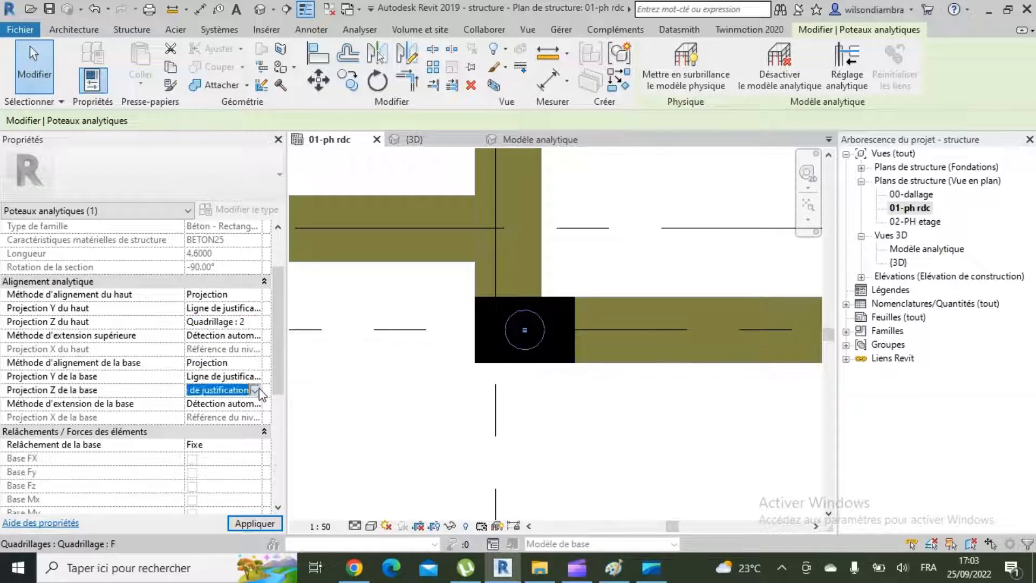
left_click(255, 389)
scroll(241, 458, "down", 3)
left_click(241, 406)
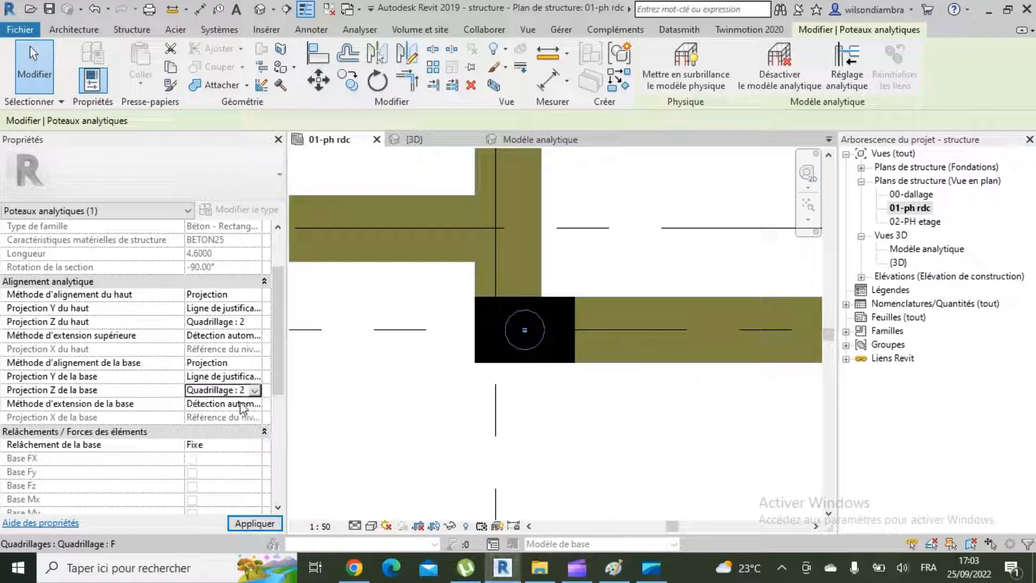
Set the base and top Y projections of the analytical column at grids F and 2 to Quadrillage : F, and apply
left_click(254, 377)
left_click(256, 377)
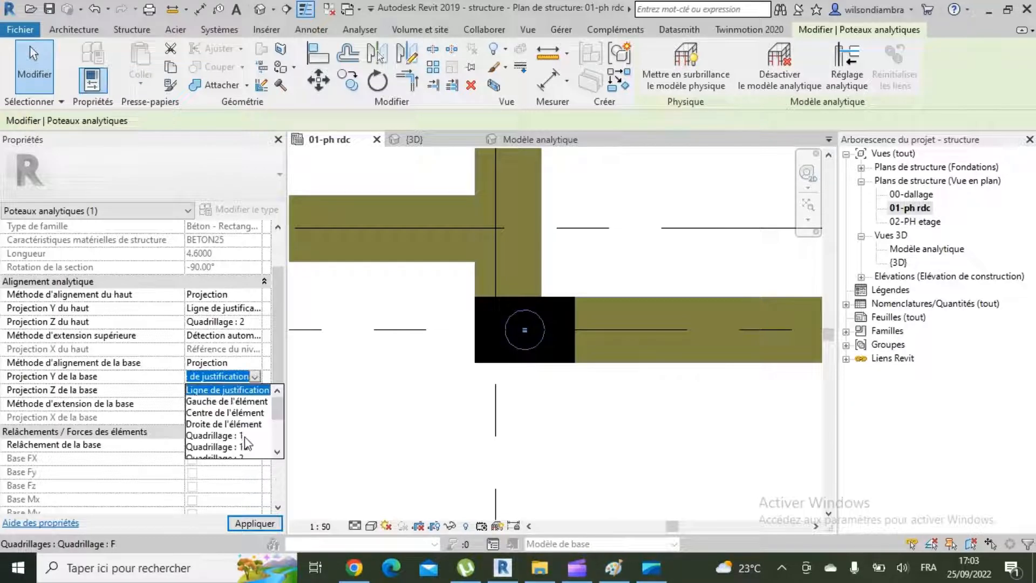
scroll(450, 379, "down", 5)
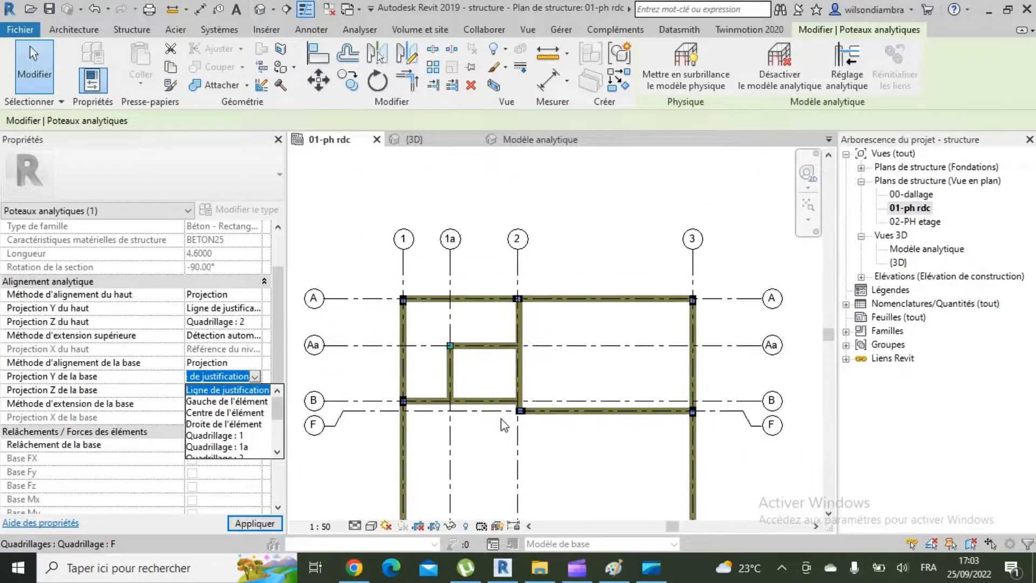
scroll(499, 418, "up", 2)
scroll(221, 429, "down", 3)
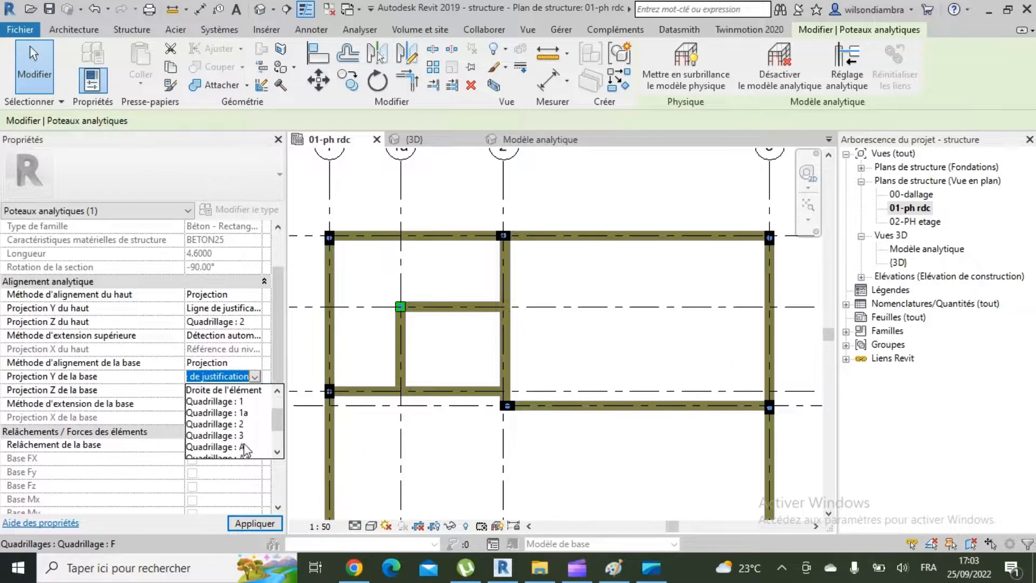
left_click(248, 447)
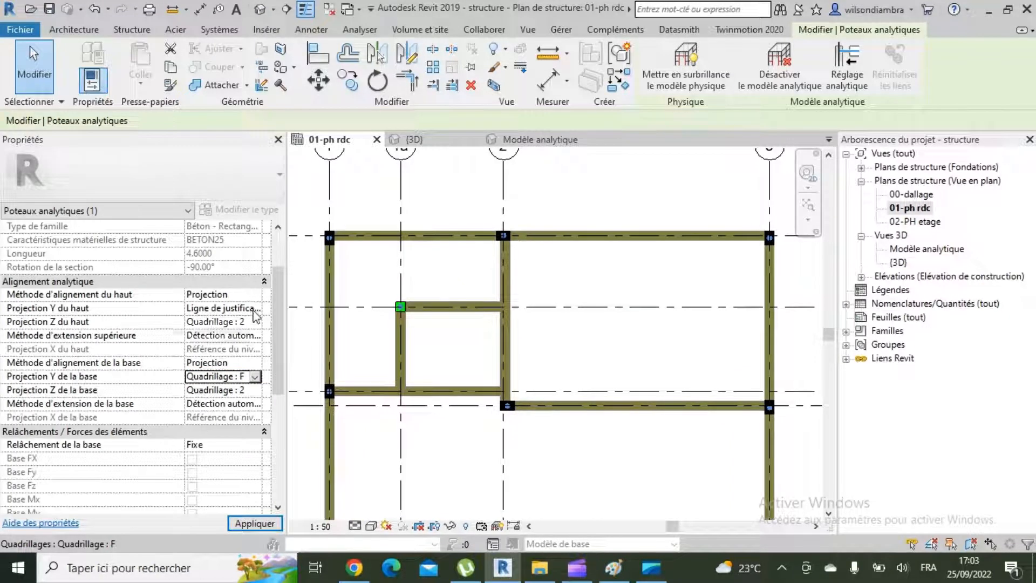
left_click(253, 308)
scroll(240, 356, "down", 5)
left_click(241, 391)
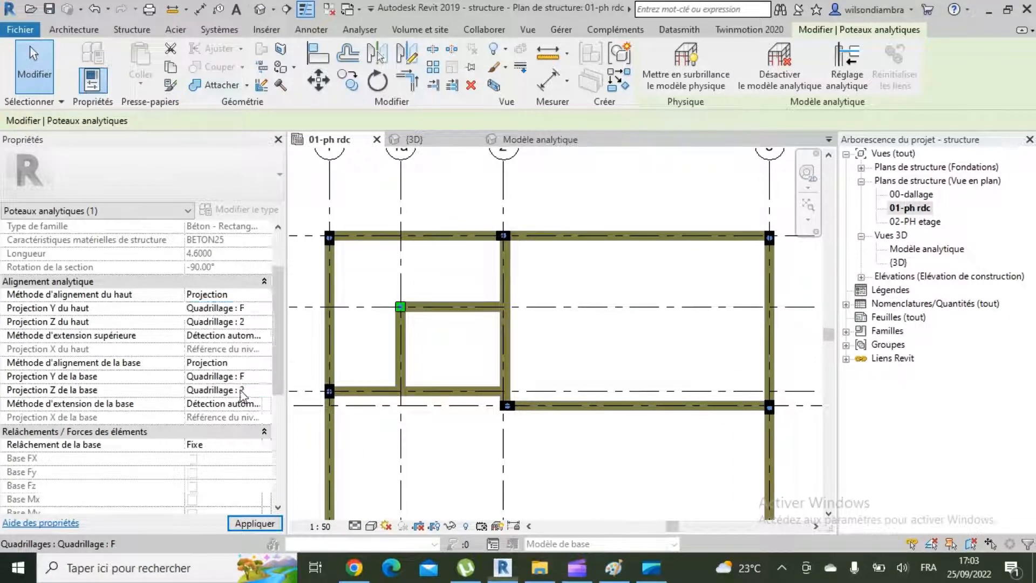
left_click(268, 523)
Select the analytical column at grids F and 3, and set its top alignment method to Projection
scroll(505, 416, "up", 2)
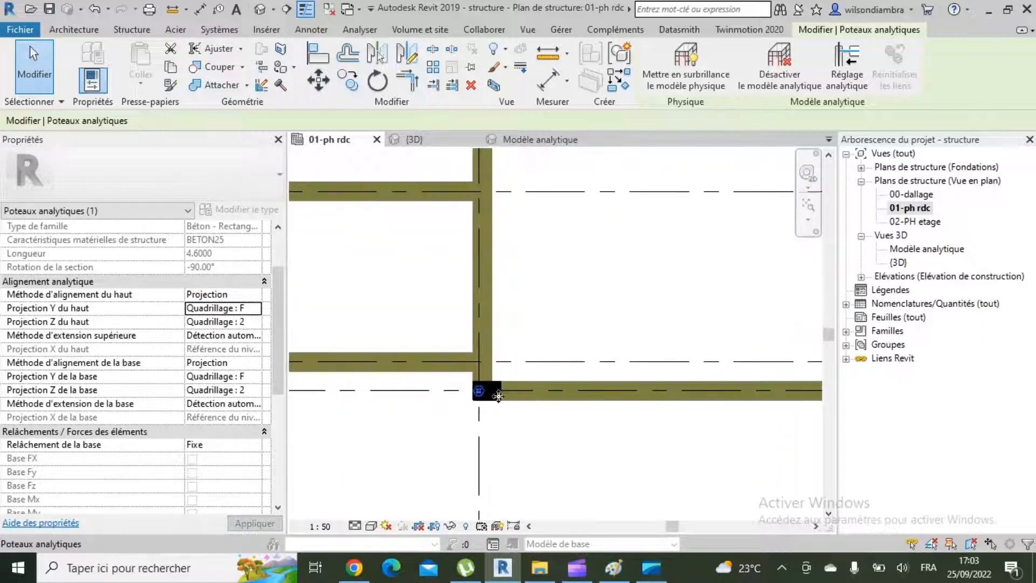
scroll(497, 396, "down", 5)
scroll(498, 396, "up", 3)
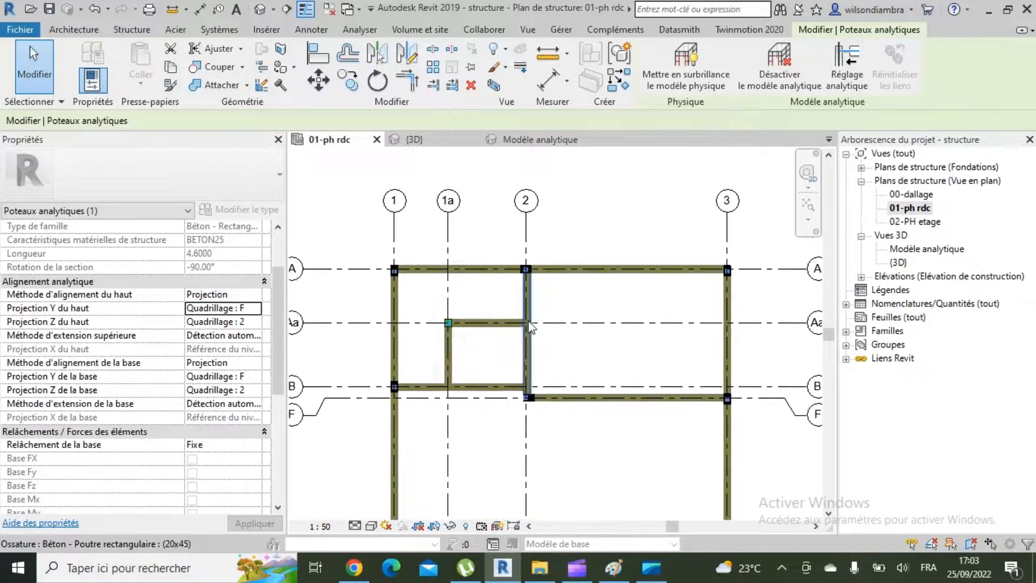
scroll(552, 214, "down", 2)
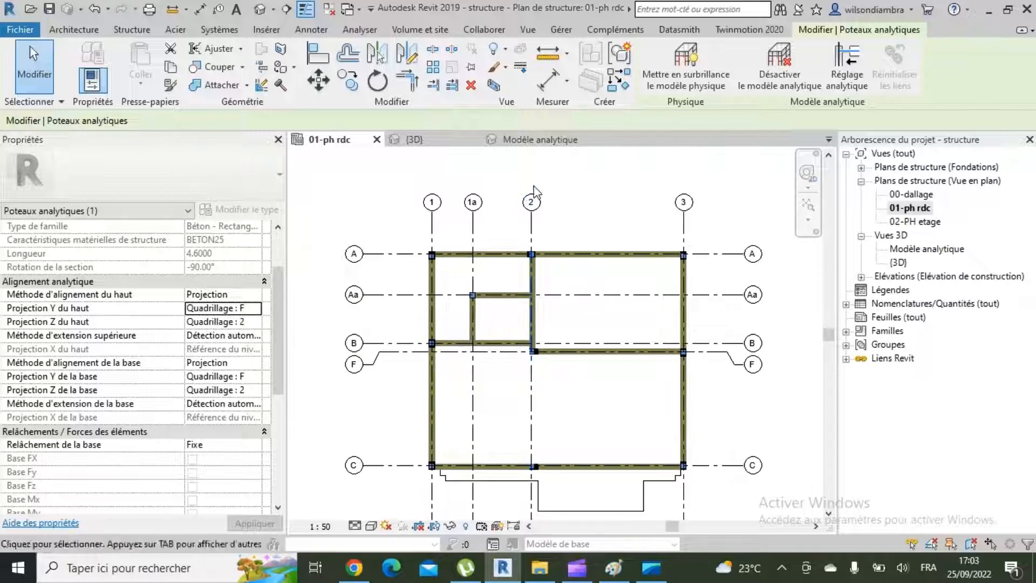
scroll(706, 375, "up", 2)
scroll(680, 345, "up", 4)
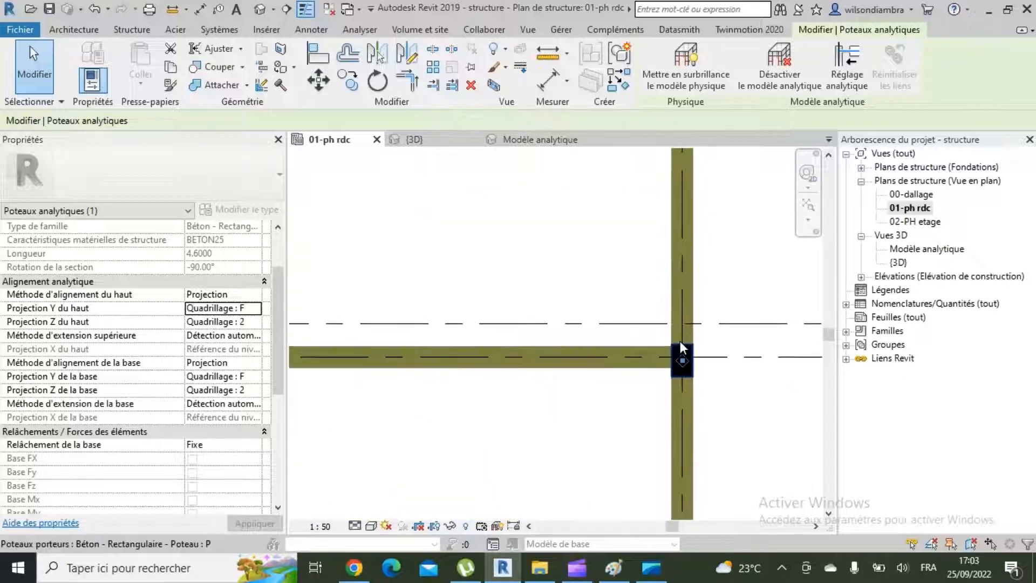
scroll(684, 359, "up", 3)
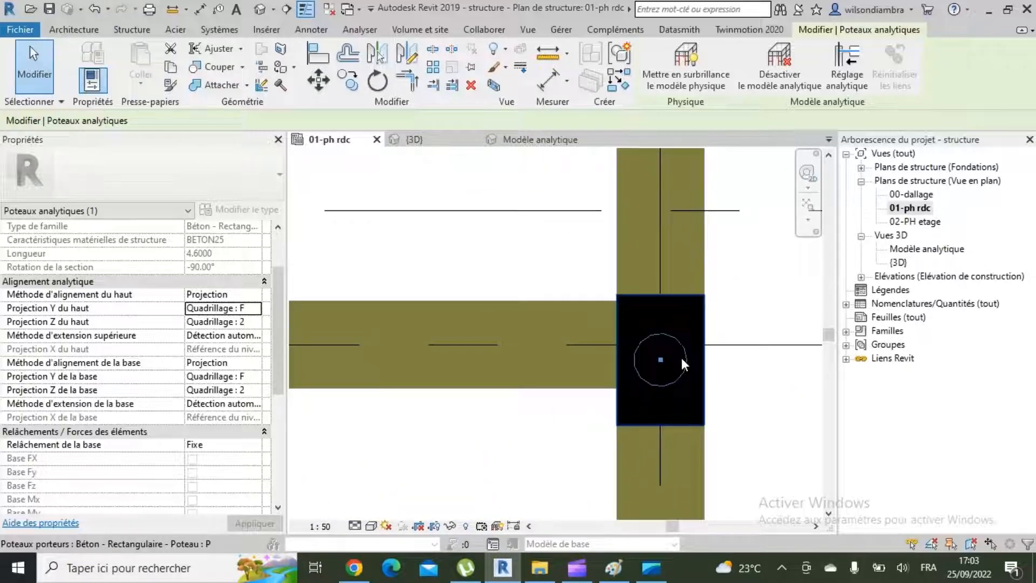
left_click(681, 355)
scroll(681, 354, "down", 5)
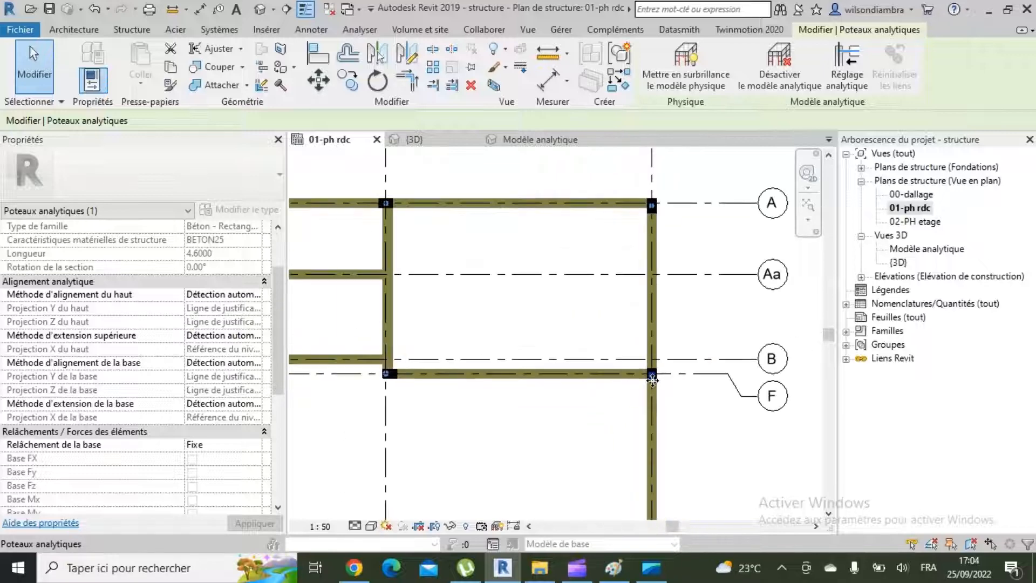
scroll(658, 372, "up", 5)
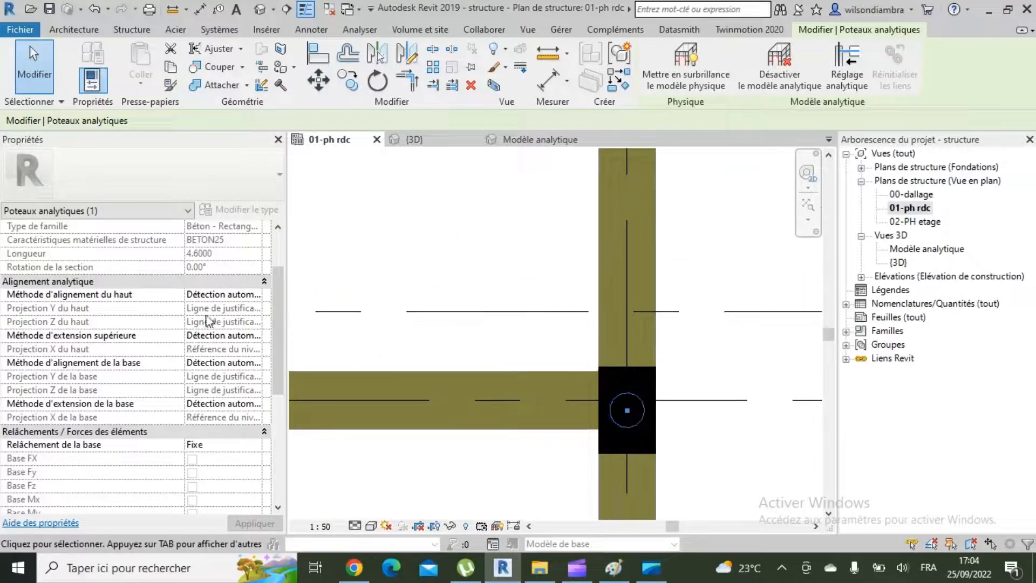
left_click(254, 296)
left_click(232, 320)
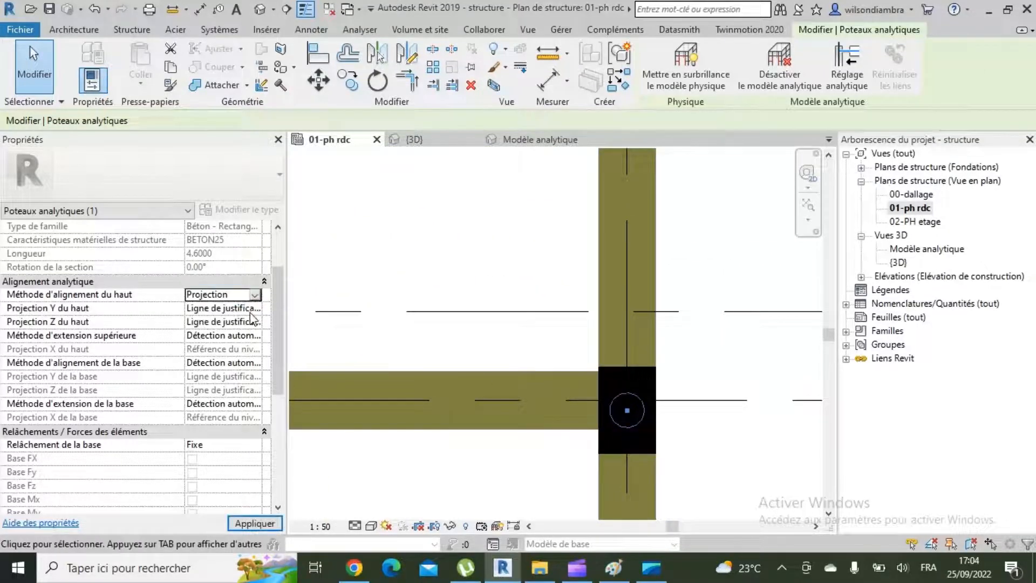
Set the top Z projection of the analytical column at grids F and 3 to Quadrillage : 3
left_click(254, 309)
left_click(251, 322)
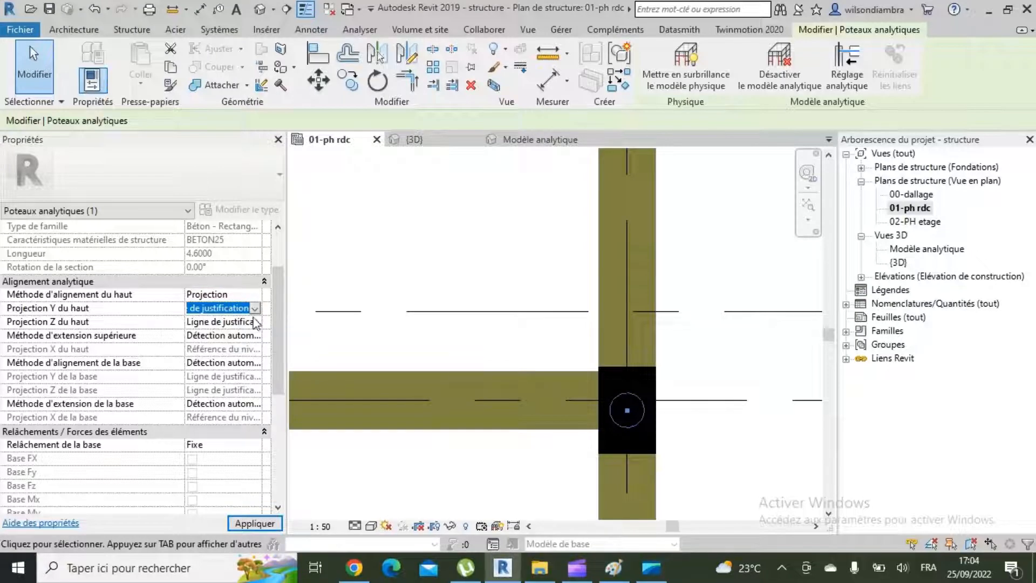
left_click(254, 321)
scroll(248, 351, "down", 2)
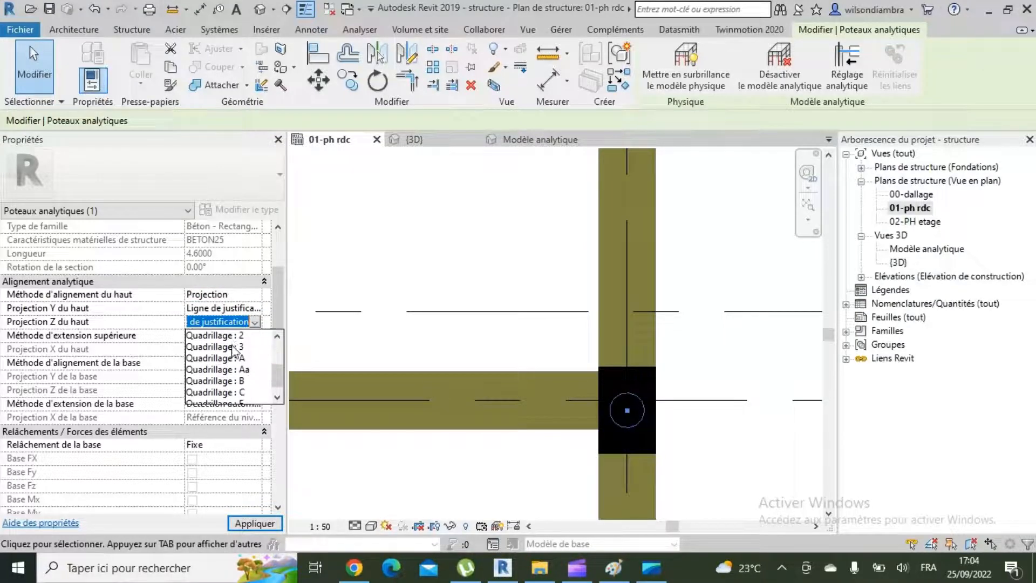
left_click(233, 347)
Set the base alignment method of the column at grids F and 3 to Projection and its base Z projection to Quadrillage : 3
left_click(254, 362)
left_click(216, 376)
left_click(253, 390)
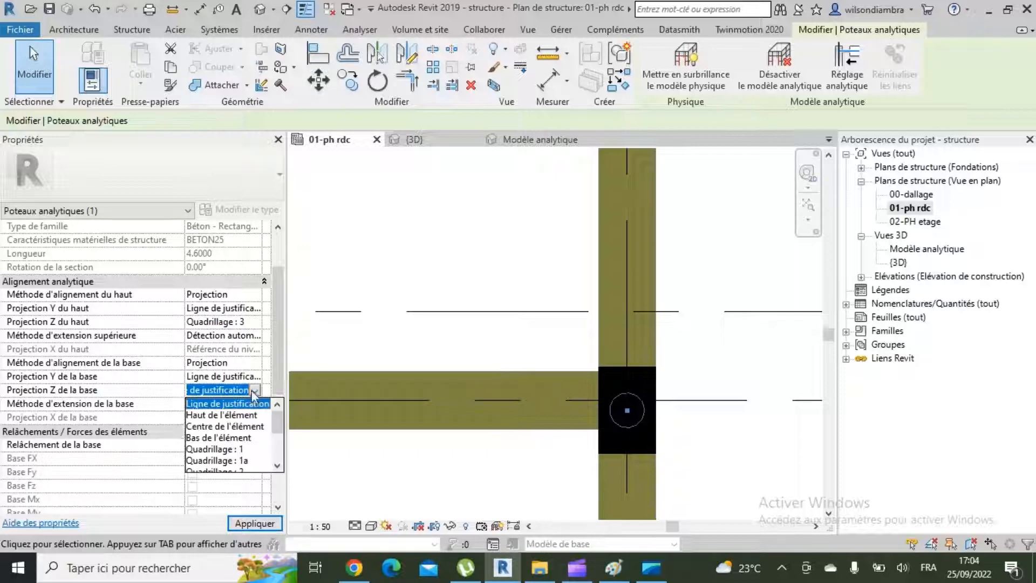
scroll(252, 392, "down", 1)
scroll(247, 448, "down", 2)
left_click(243, 416)
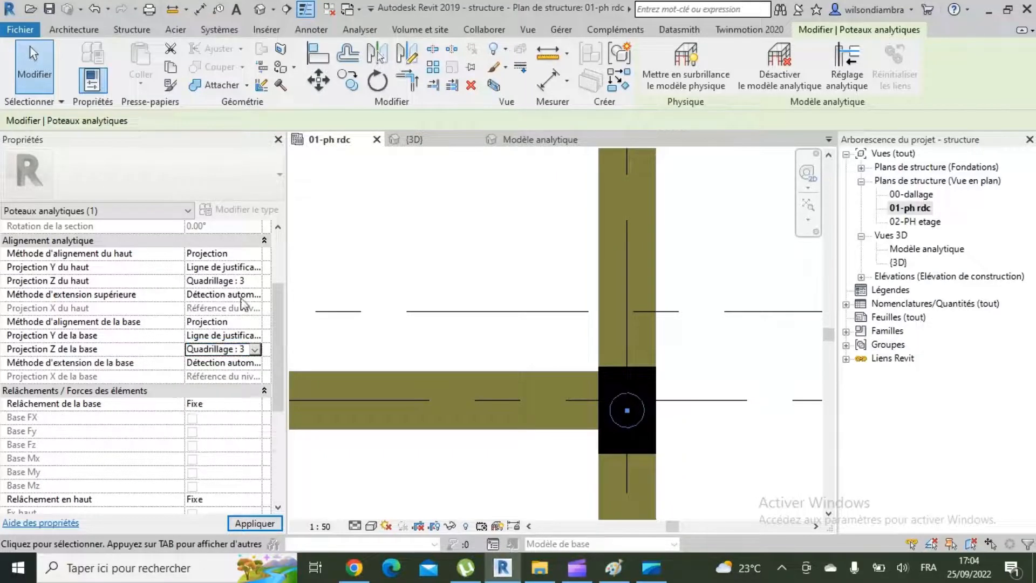
Set the top and base Y projections of the analytical column at grids F and 3 to Quadrillage : F, and apply
left_click(255, 267)
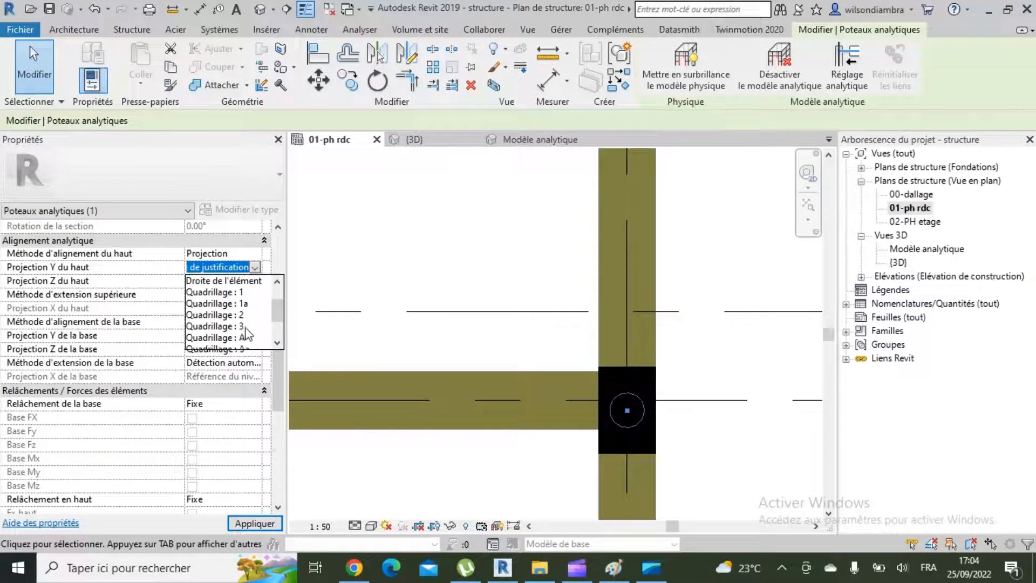
scroll(501, 368, "down", 3)
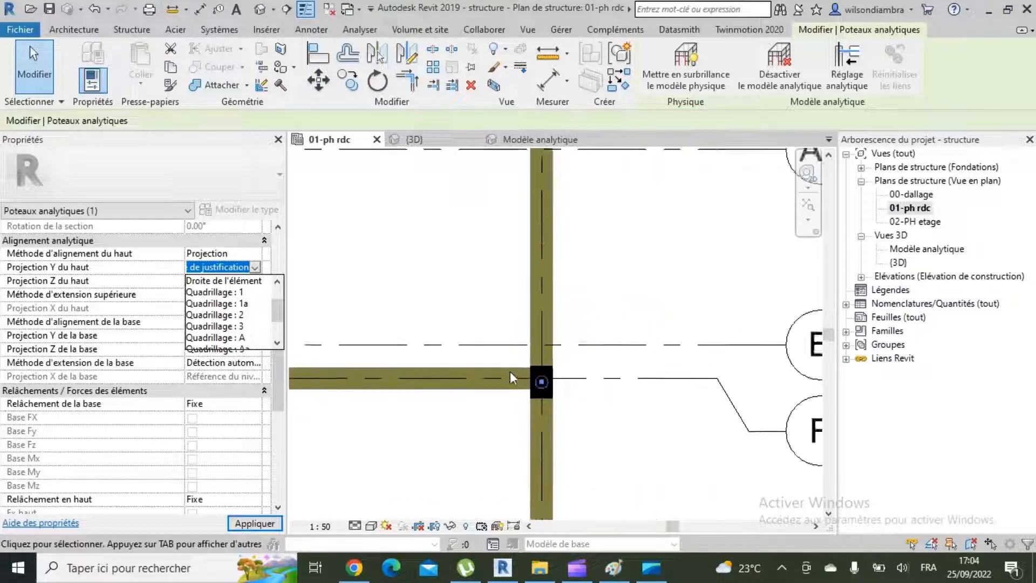
scroll(510, 371, "up", 2)
scroll(247, 328, "down", 3)
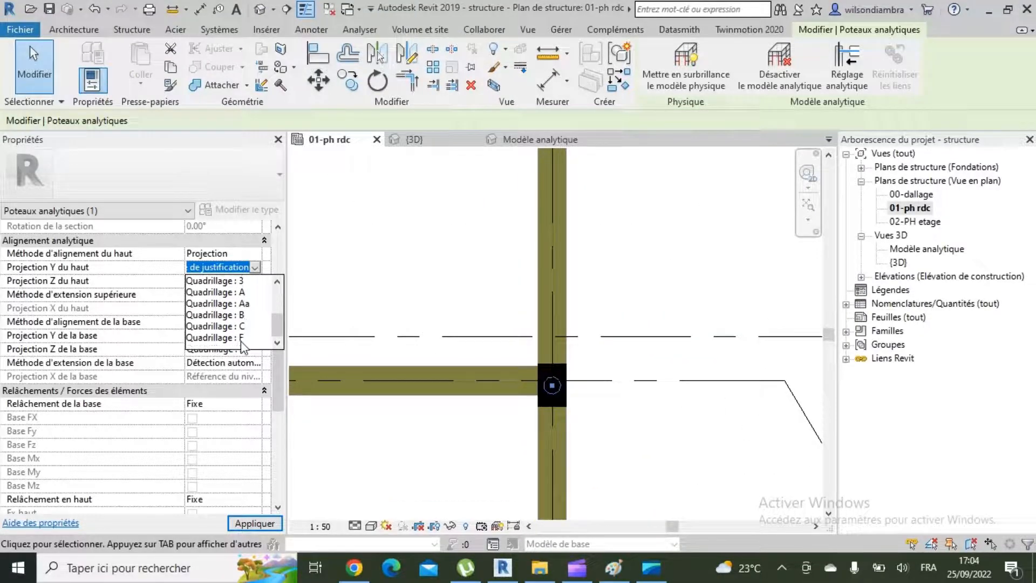
left_click(248, 339)
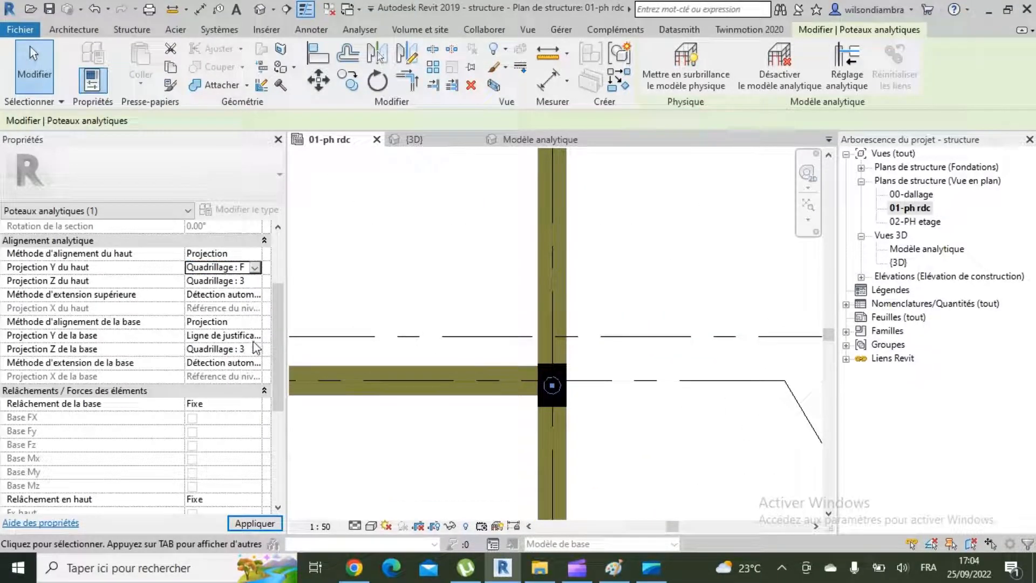
left_click(255, 335)
scroll(245, 399, "down", 3)
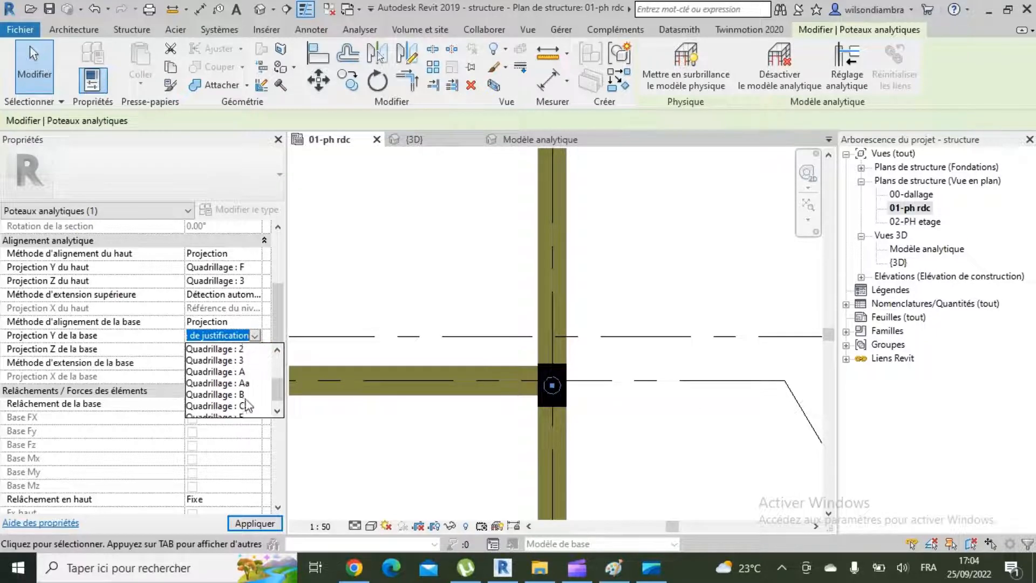
scroll(246, 404, "down", 1)
left_click(247, 406)
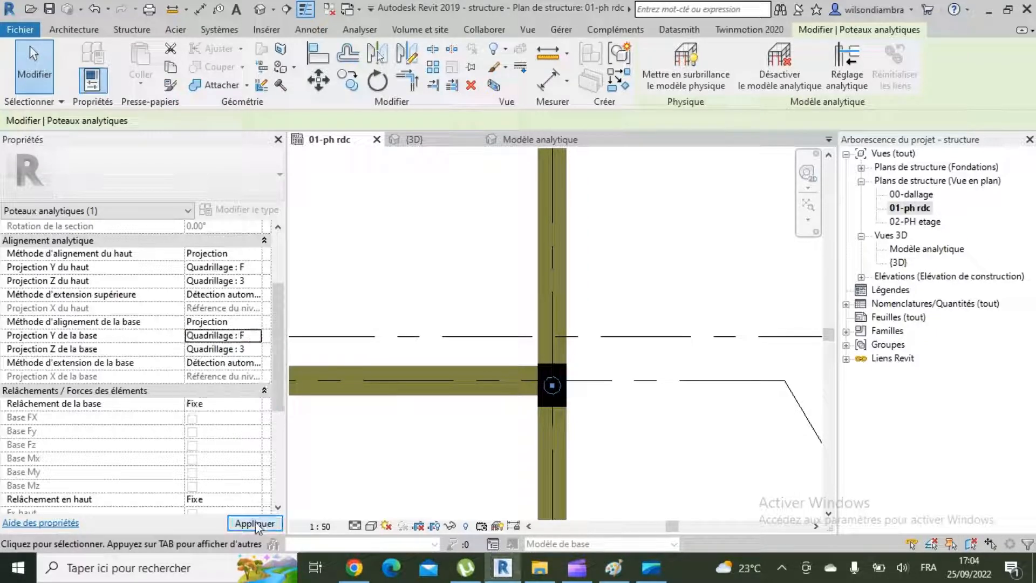
Select the analytical column at grids A and 3, and set its top alignment method to Projection
scroll(461, 417, "down", 5)
scroll(574, 316, "up", 5)
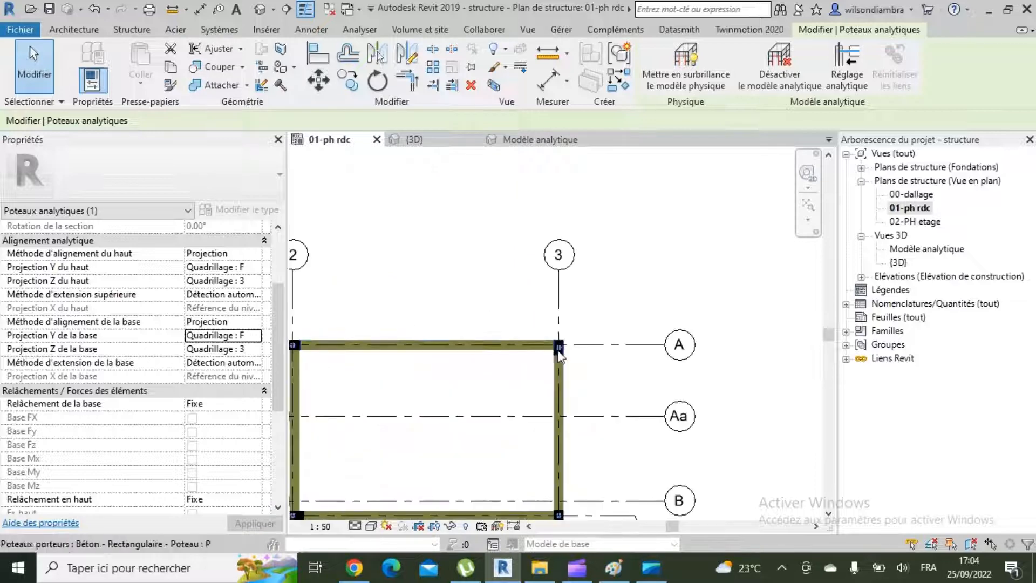
scroll(573, 316, "up", 4)
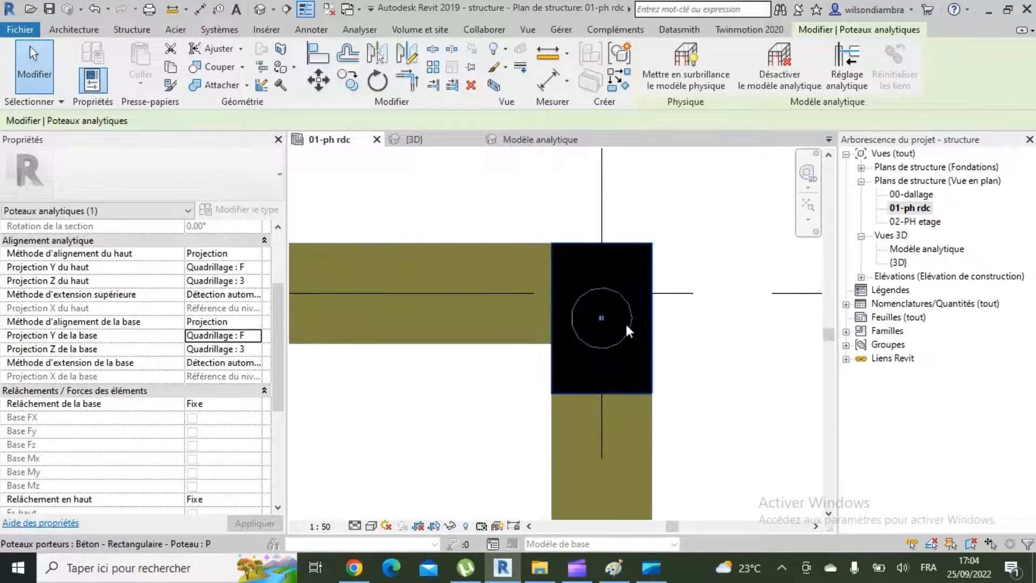
left_click(628, 324)
key("Escape")
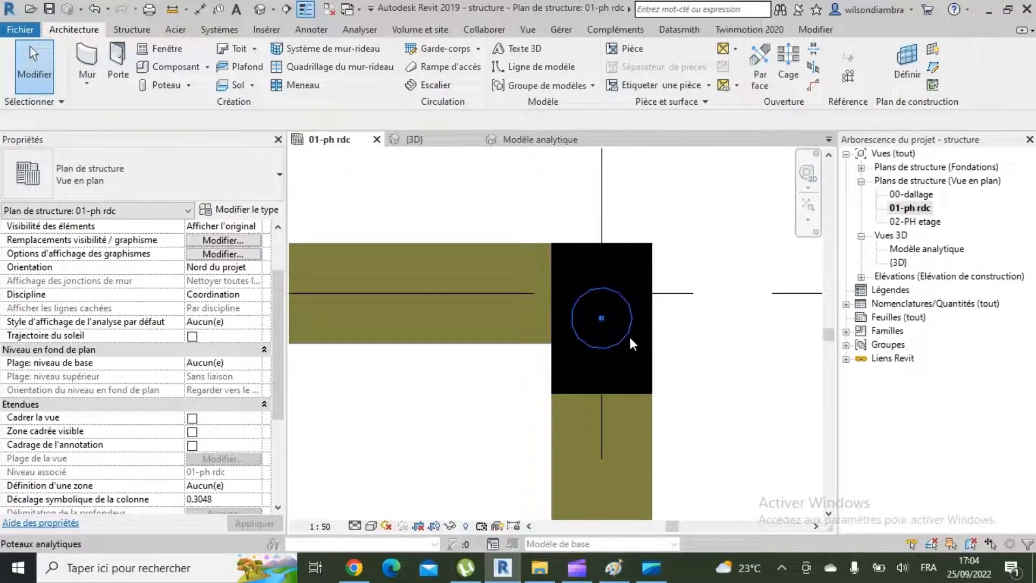
left_click(630, 336)
left_click(256, 296)
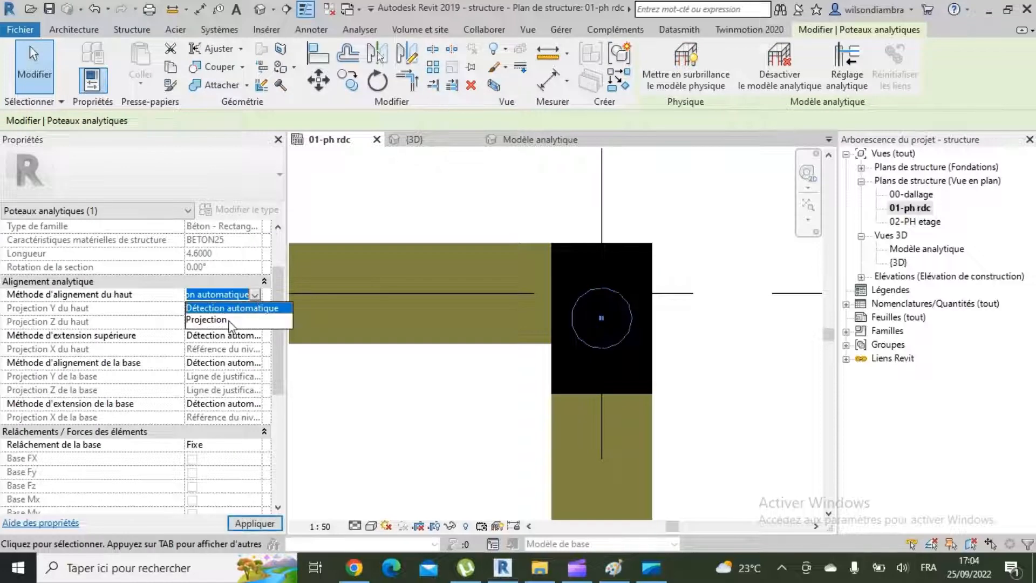
left_click(230, 322)
left_click(257, 323)
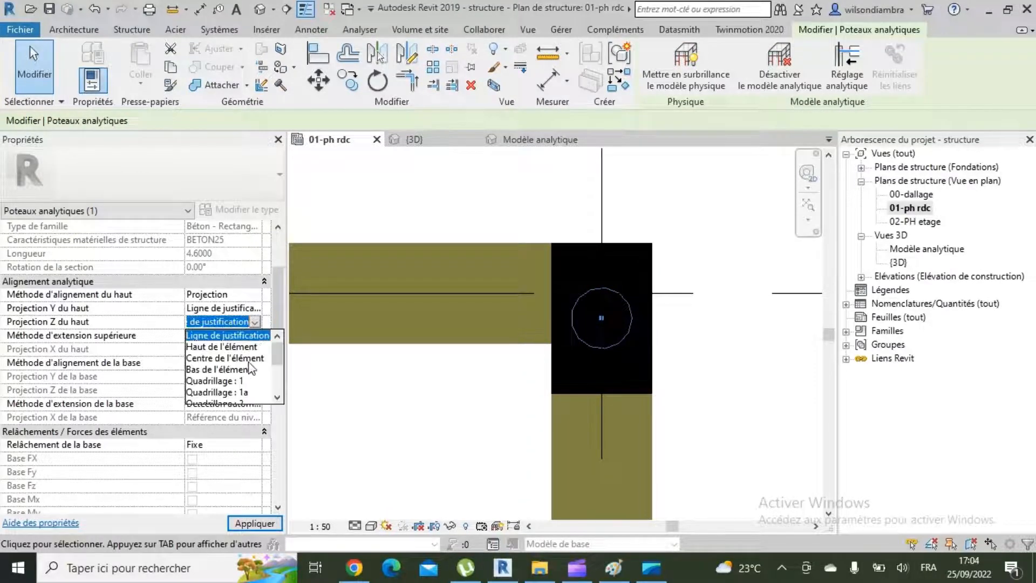
scroll(241, 377, "down", 3)
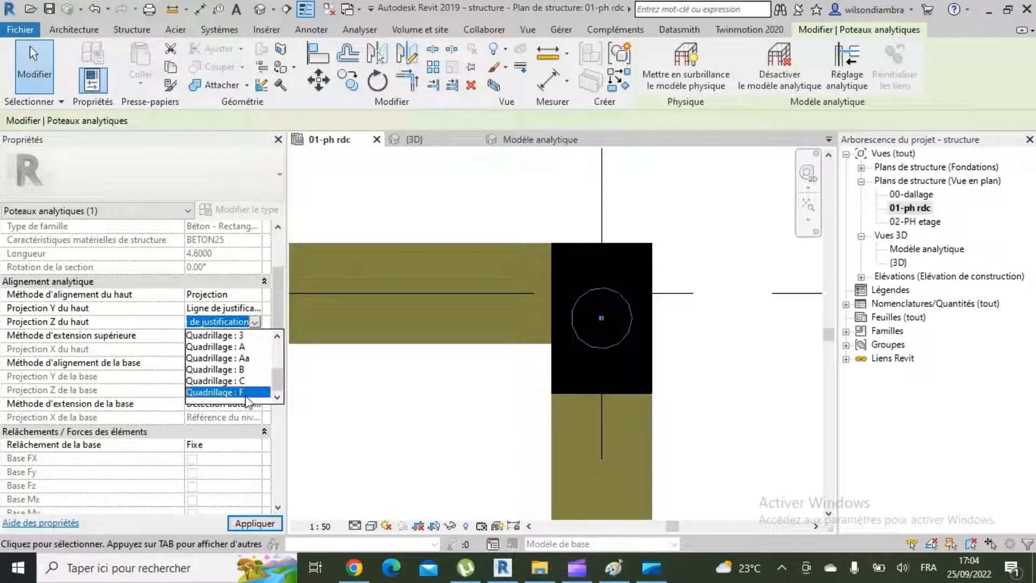
left_click(247, 392)
Set the top Z projection of the analytical column at grids A and 3 to Quadrillage : 3
left_click(256, 322)
scroll(561, 432, "down", 7)
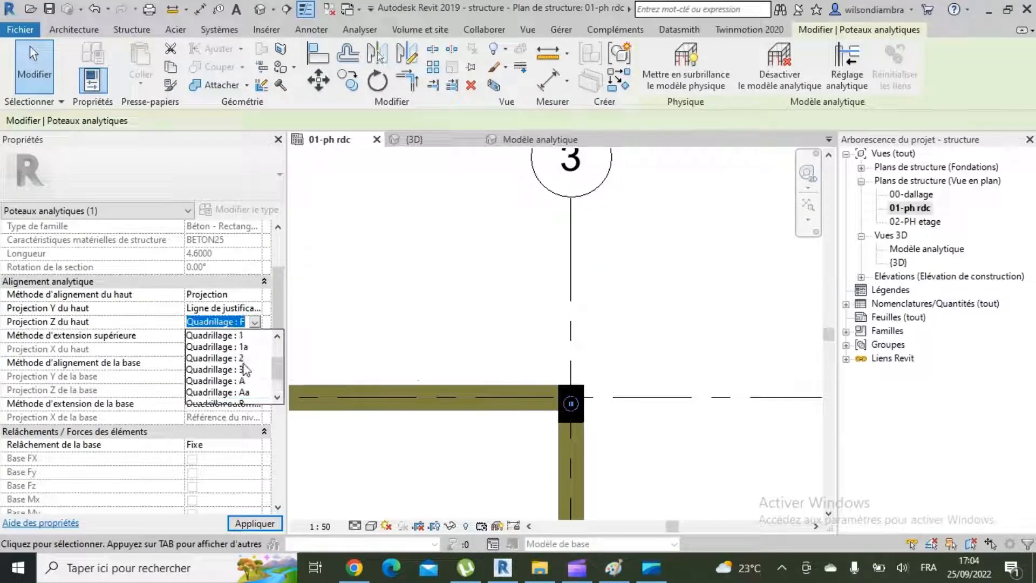
left_click(243, 370)
Set the base alignment method of the column at grids A and 3 to Projection and its base Z projection to Quadrillage : 3
left_click(246, 363)
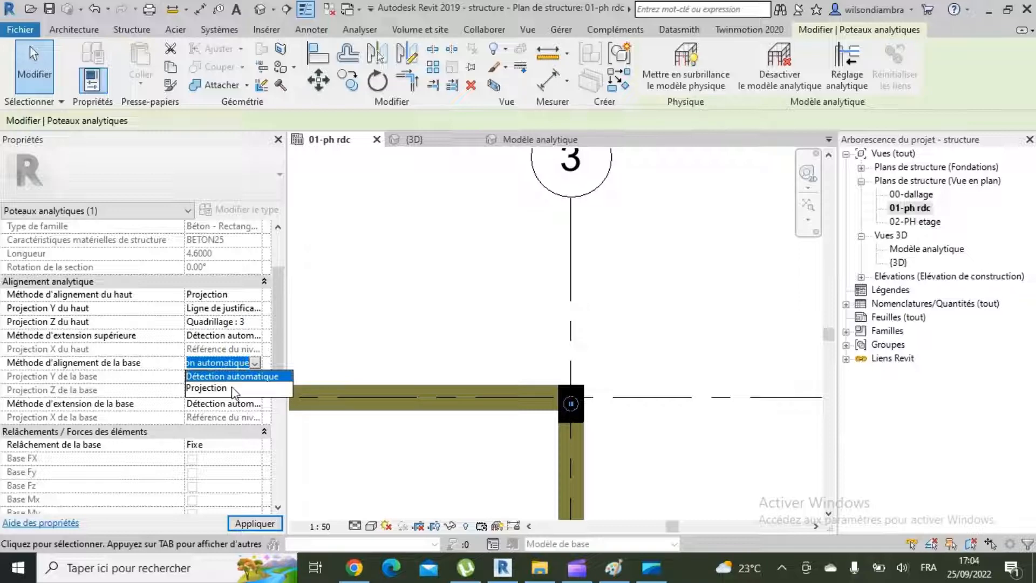
left_click(233, 387)
left_click(255, 390)
scroll(245, 441, "down", 1)
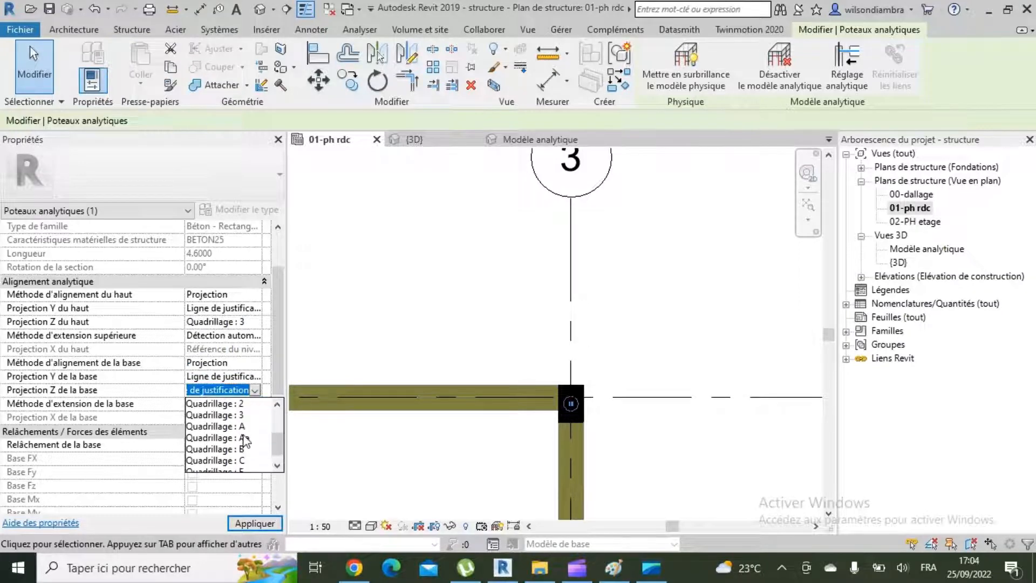
left_click(240, 415)
Set the top and base Y projections of the analytical column at grids A and 3 to Quadrillage : A, and apply
left_click(255, 312)
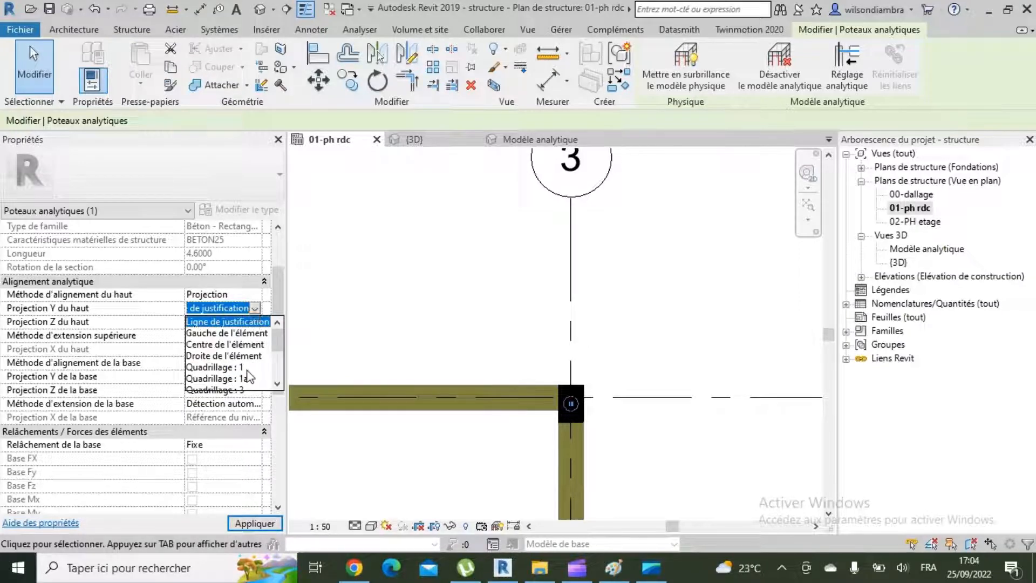
scroll(246, 374, "down", 1)
scroll(471, 352, "down", 6)
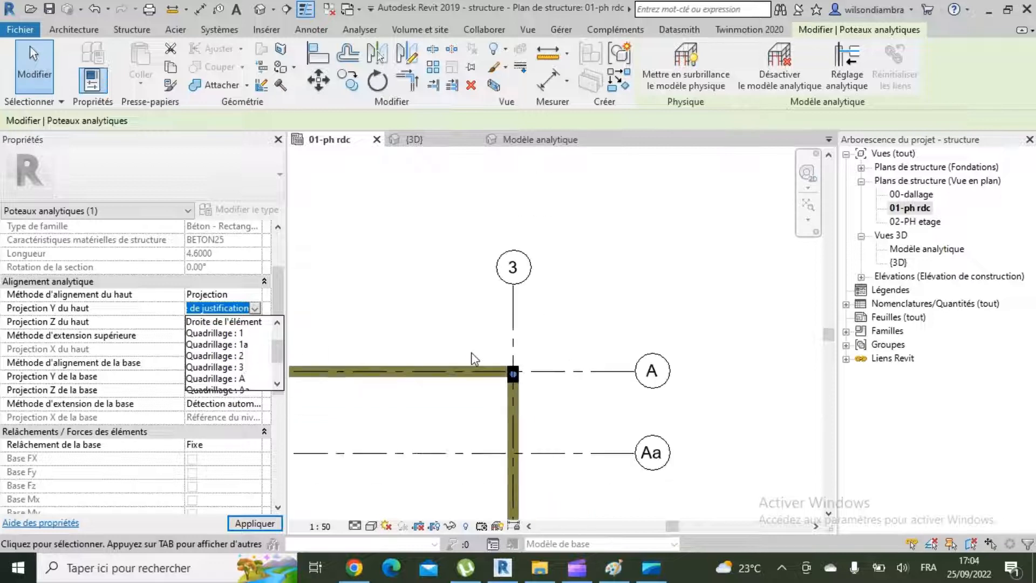
scroll(470, 352, "up", 3)
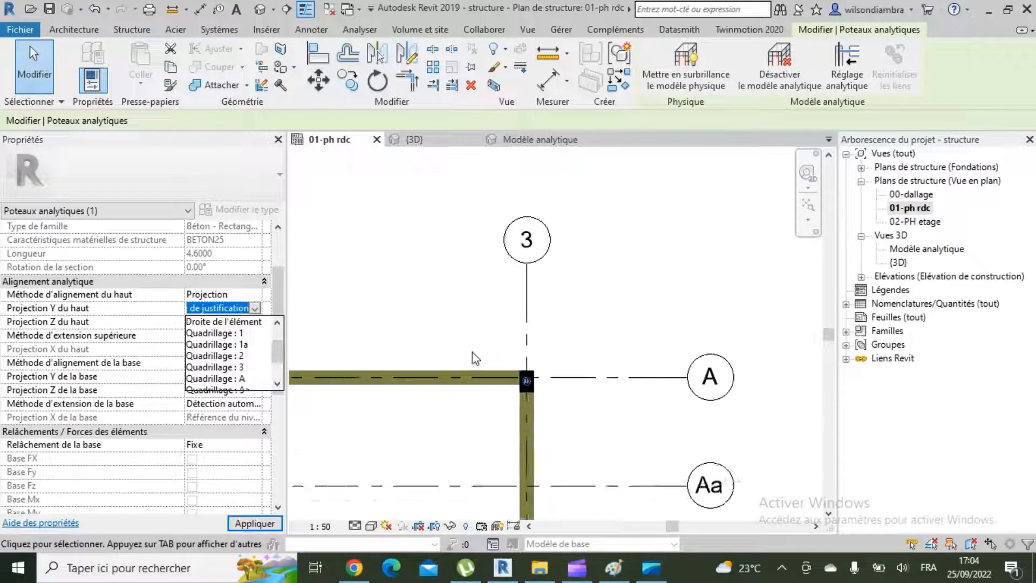
left_click(242, 379)
left_click(255, 376)
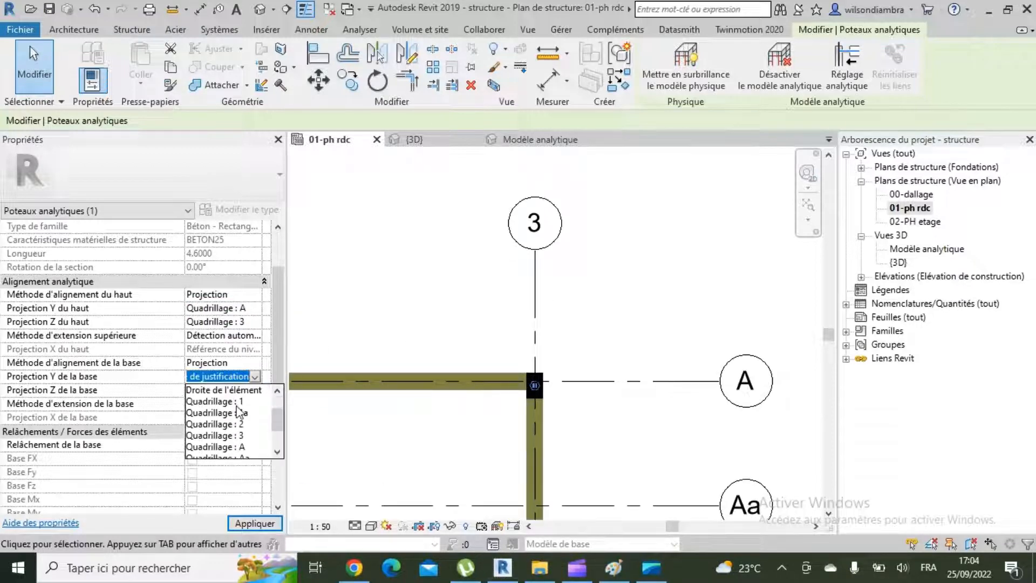
left_click(243, 447)
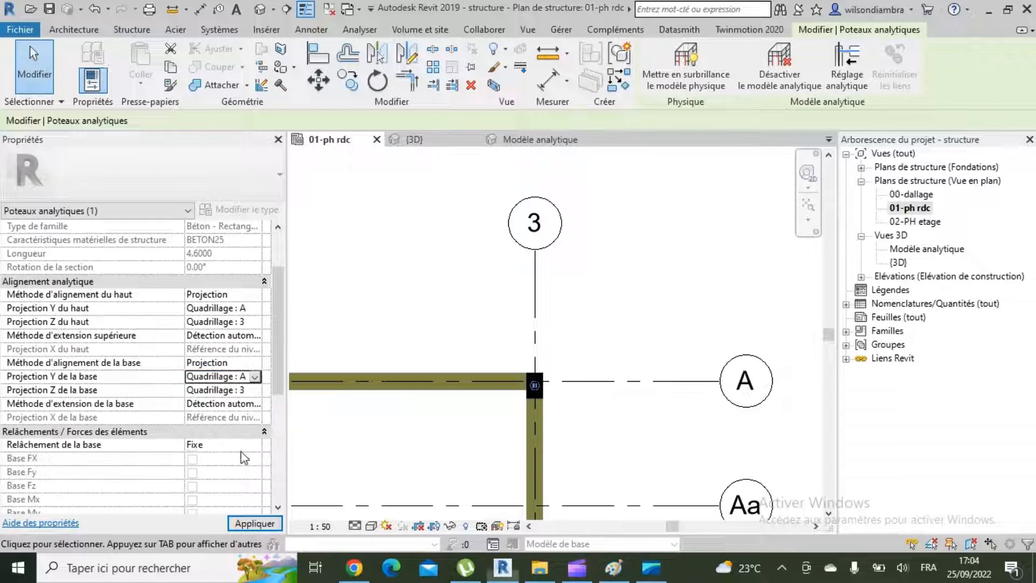
left_click(264, 525)
Select the analytical column at grids A and 1, and set its top alignment method to Projection
scroll(599, 361, "down", 4)
scroll(373, 371, "up", 2)
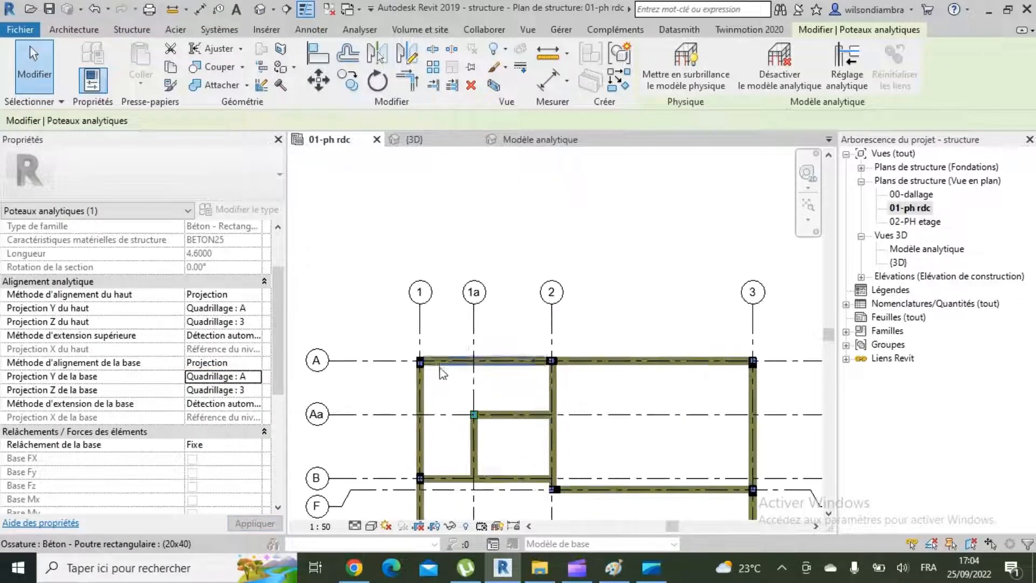
scroll(533, 370, "up", 2)
scroll(617, 351, "down", 1)
scroll(555, 370, "up", 2)
scroll(620, 364, "down", 4)
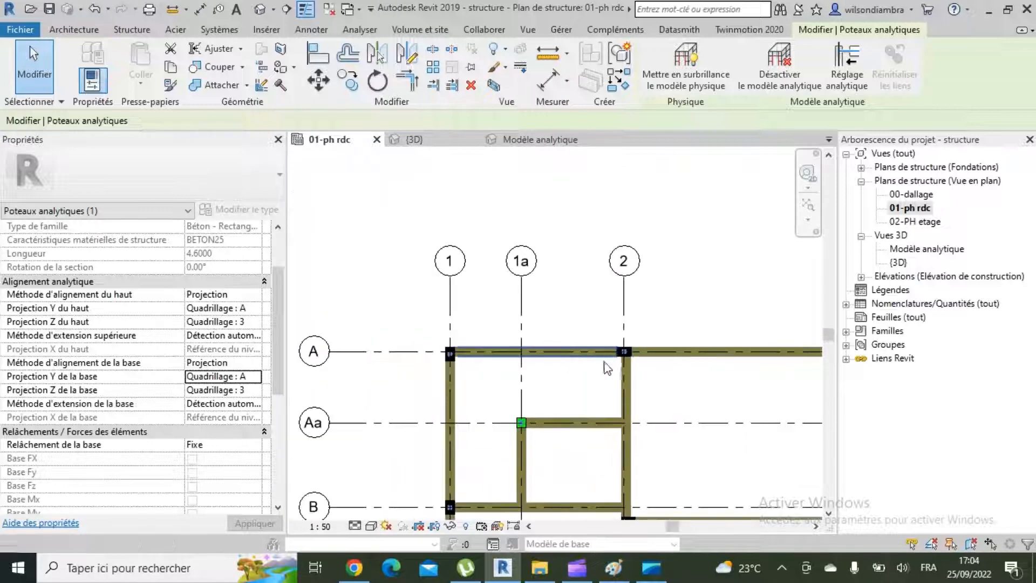
scroll(427, 371, "up", 6)
scroll(486, 356, "up", 2)
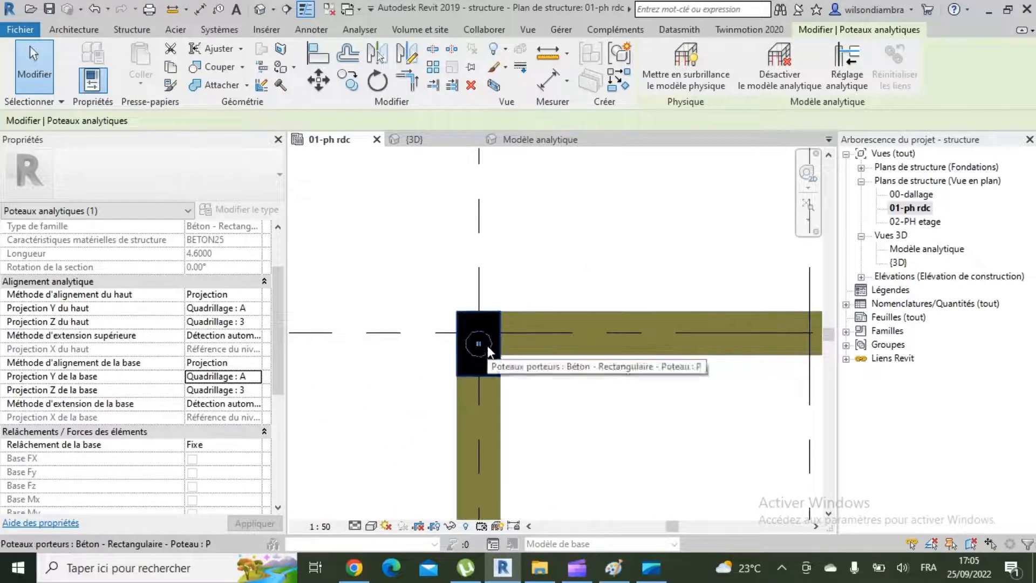
left_click(487, 345)
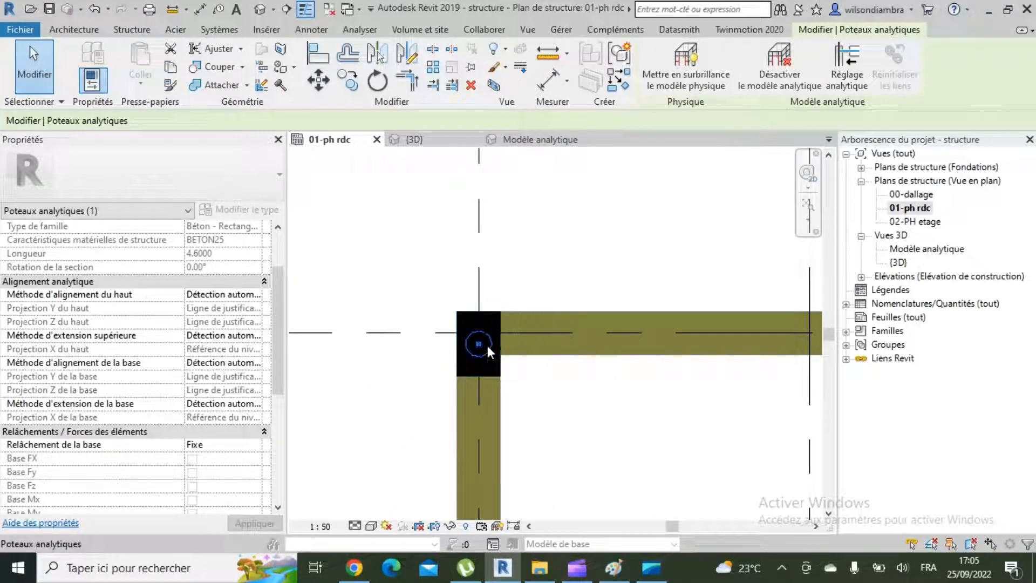
left_click(256, 300)
left_click(256, 322)
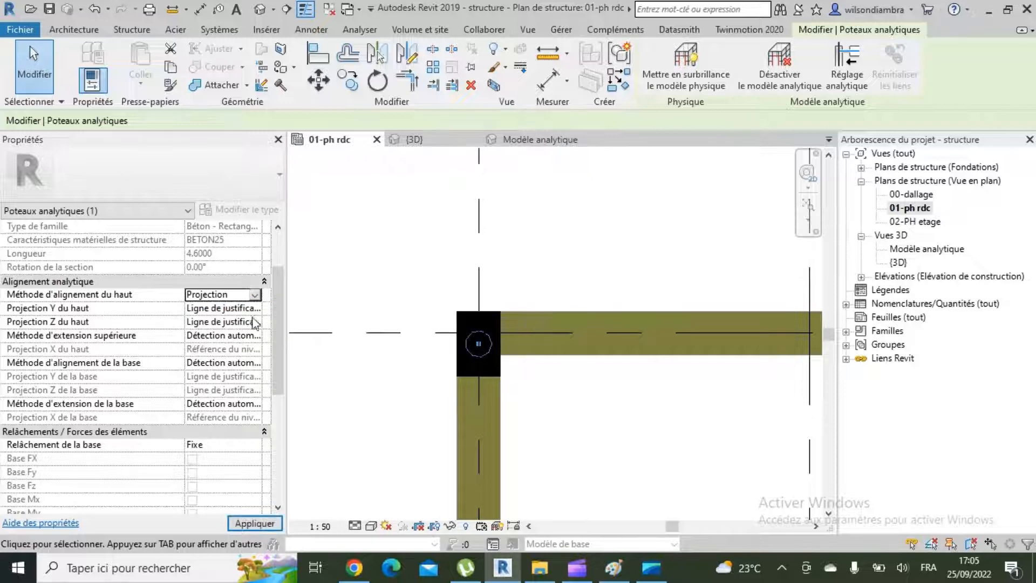
Set the top Z projection of the analytical column at grids A and 1 to Quadrillage : 1
left_click(259, 324)
left_click(256, 323)
scroll(246, 376, "down", 2)
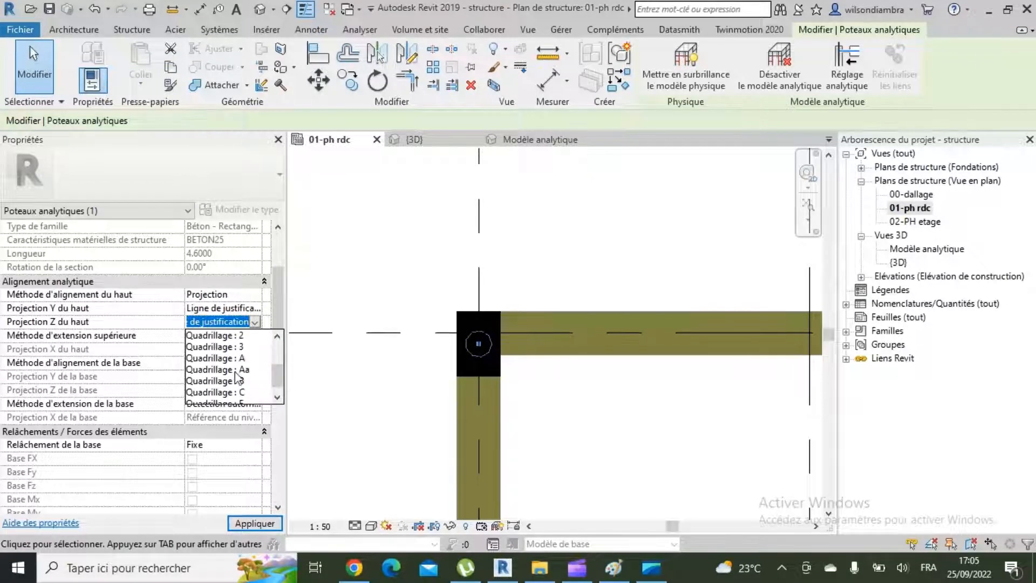
scroll(450, 372, "down", 3)
scroll(245, 373, "up", 2)
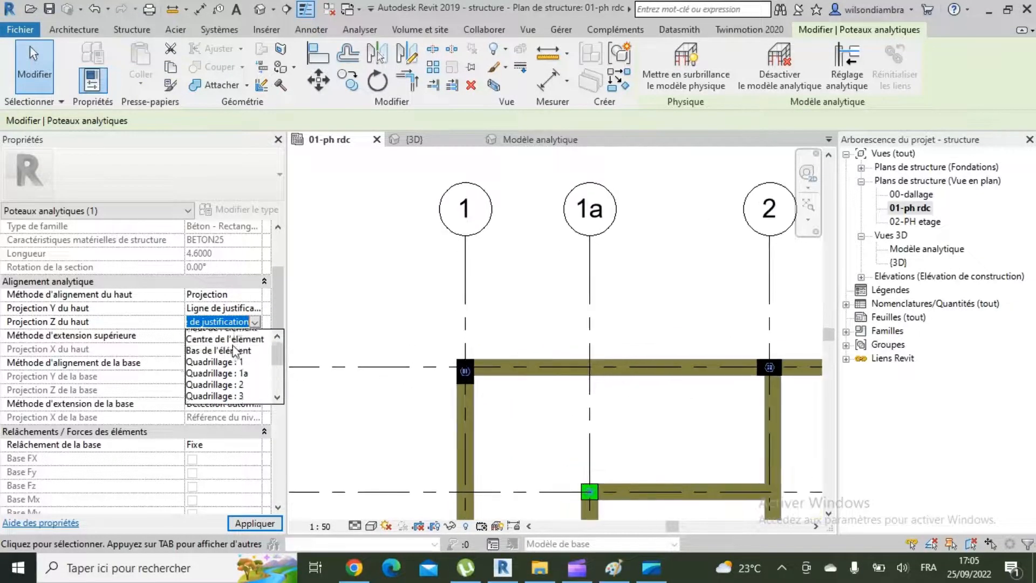
left_click(248, 380)
Set the base alignment method of the column at grids A and 1 to Projection and its base Z projection to Quadrillage : 1
left_click(256, 363)
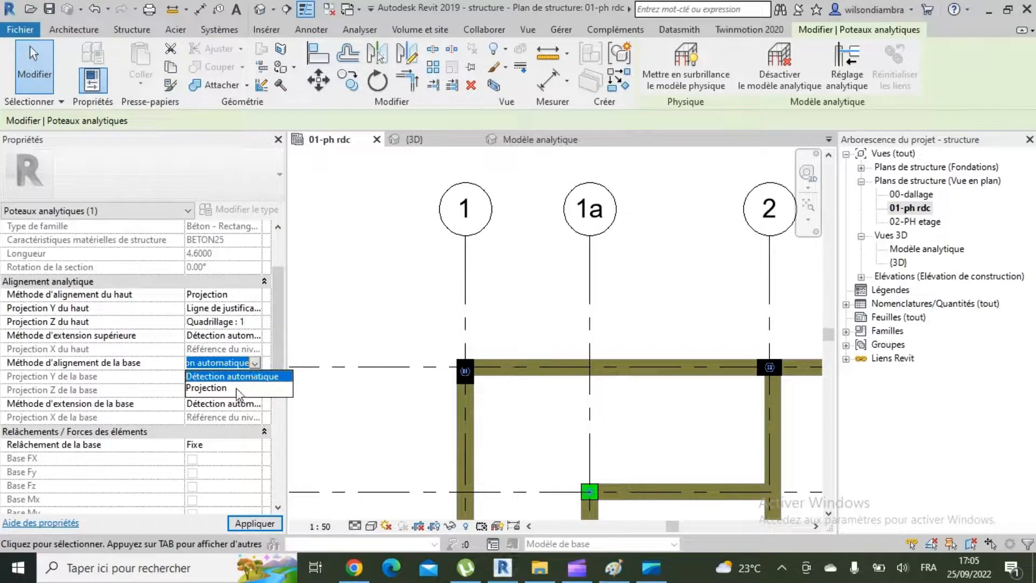
left_click(216, 386)
left_click(254, 389)
scroll(246, 431, "down", 3)
scroll(245, 432, "up", 3)
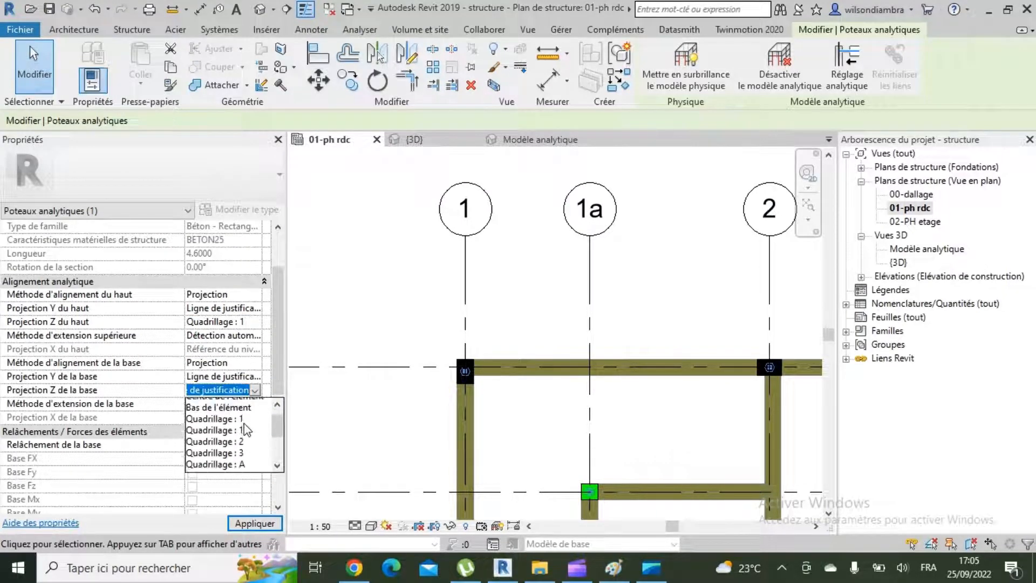
left_click(244, 442)
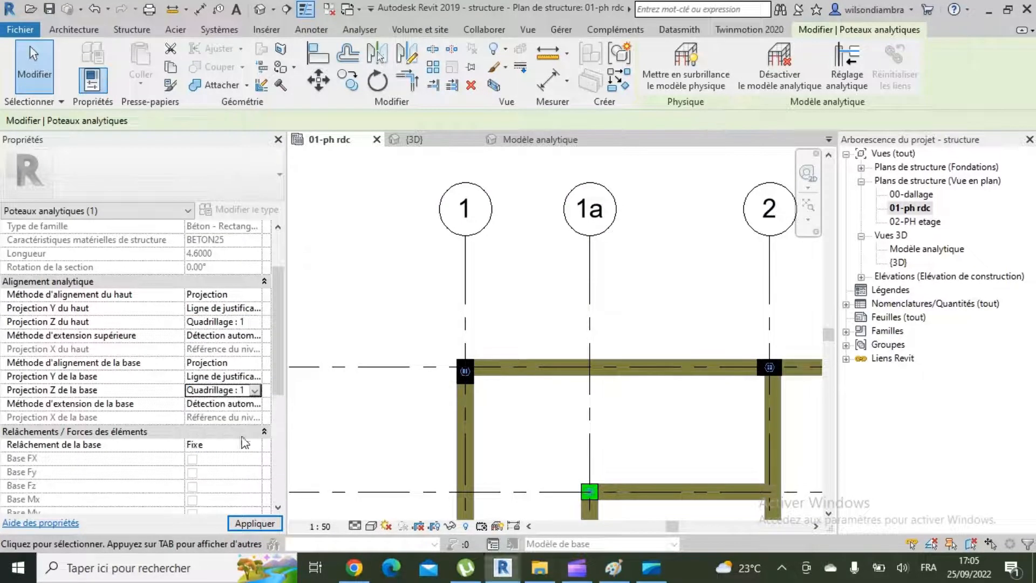
Set the base and top Y projections of the analytical column at grids A and 1 to Quadrillage : A, and apply
left_click(255, 376)
scroll(232, 433, "down", 1)
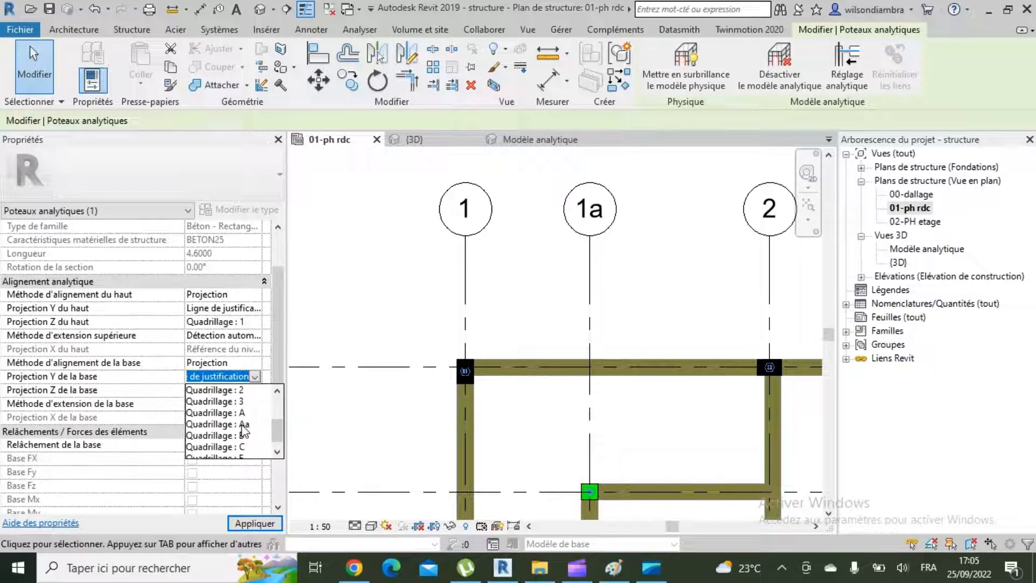
left_click(241, 412)
left_click(254, 307)
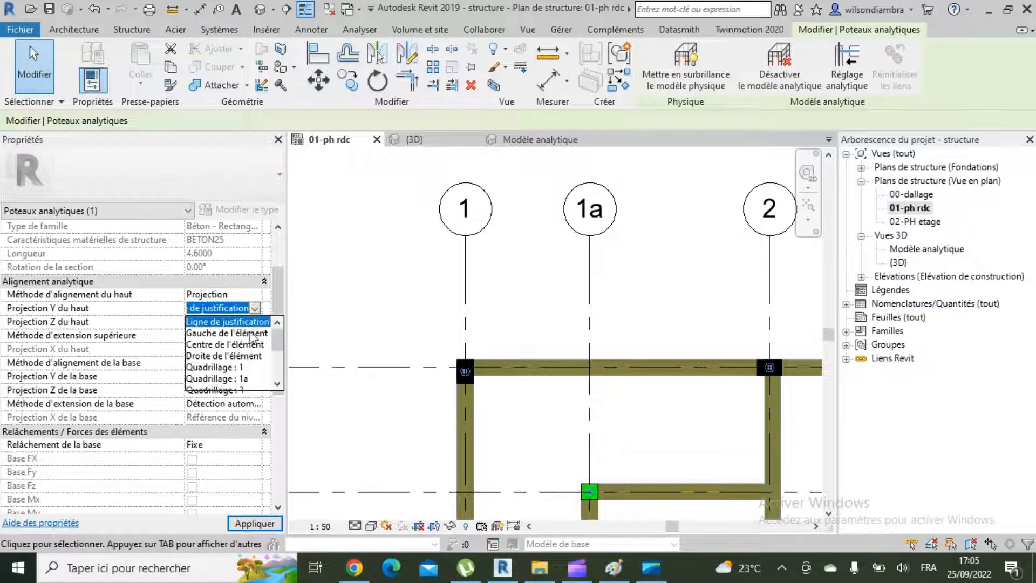
scroll(238, 377, "down", 1)
left_click(236, 377)
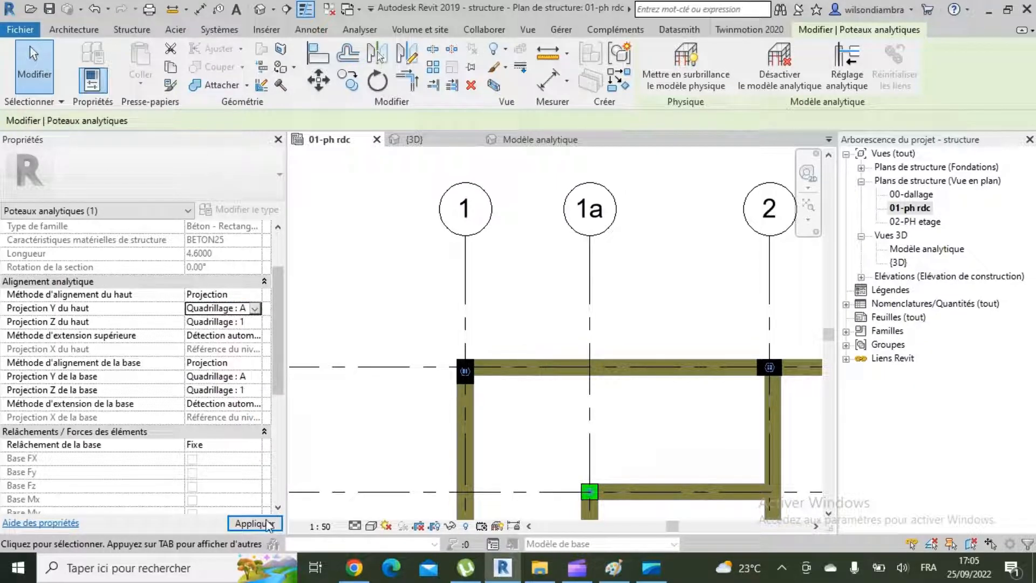
Review the columns in the plan, and open the Modèle analytique 3D view to examine the analytical columns
scroll(517, 368, "down", 6)
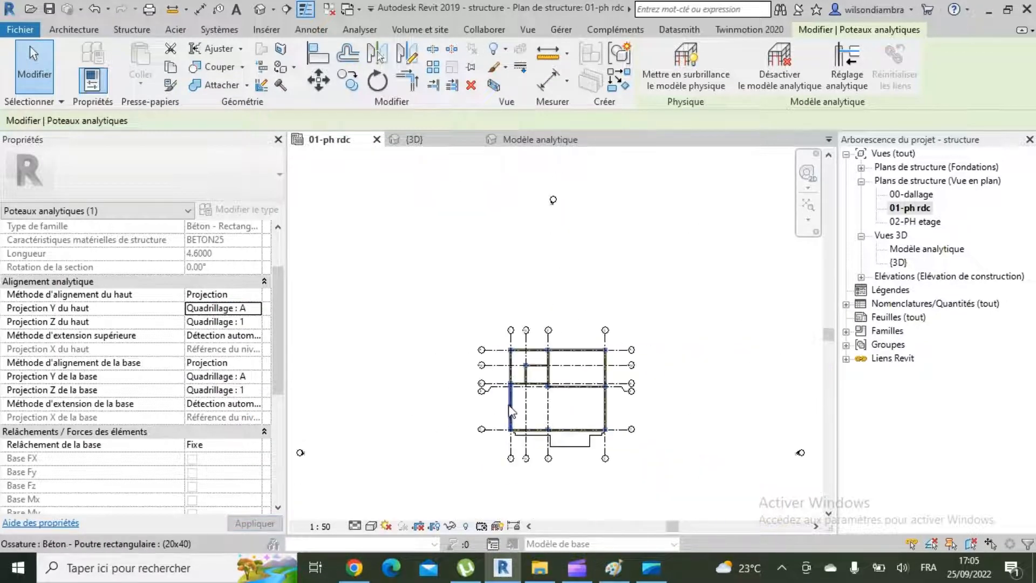
scroll(514, 418, "up", 3)
scroll(449, 411, "up", 6)
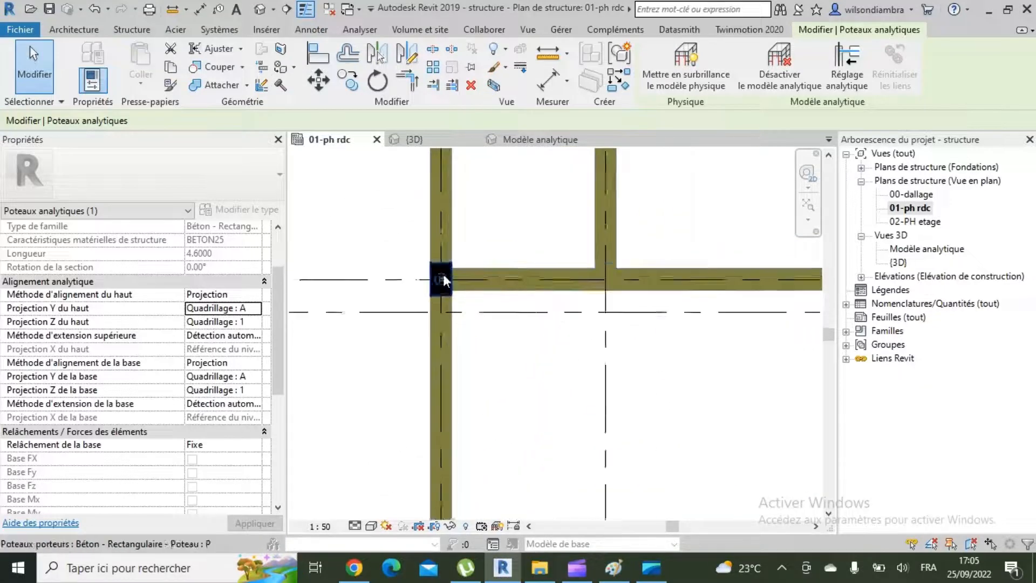
scroll(456, 311, "down", 5)
scroll(490, 281, "up", 5)
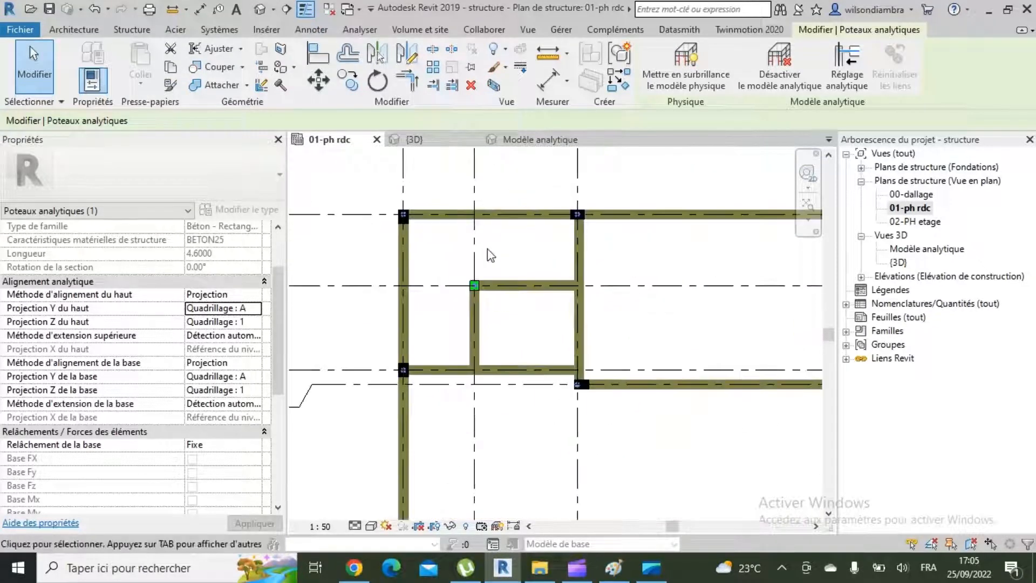
scroll(490, 281, "down", 5)
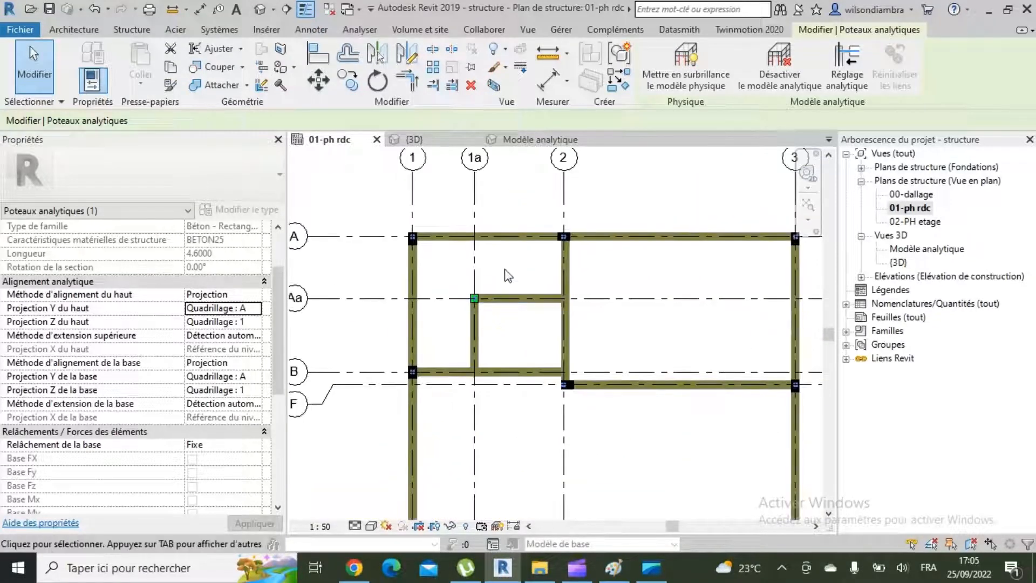
double_click(923, 250)
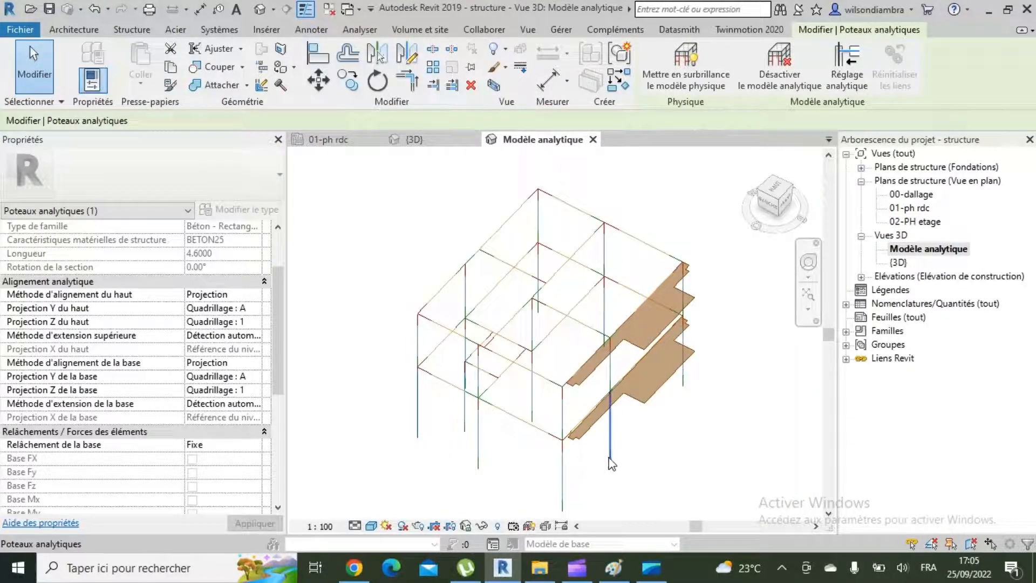
scroll(567, 441, "up", 2)
scroll(268, 218, "up", 3)
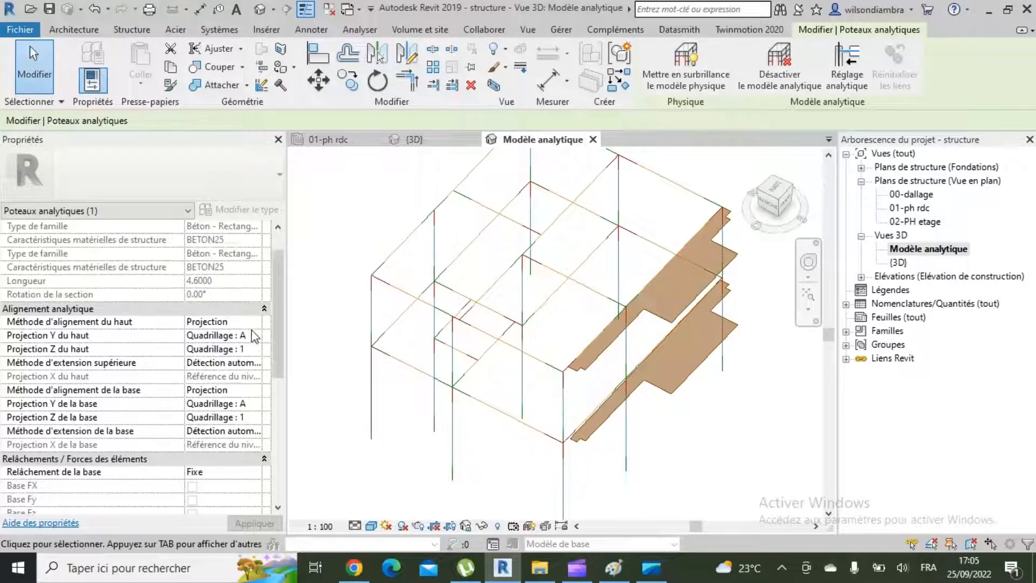
Deselect the column and turn on the visibility of Noeuds analytiques in the Modèle analytique view
left_click(322, 248)
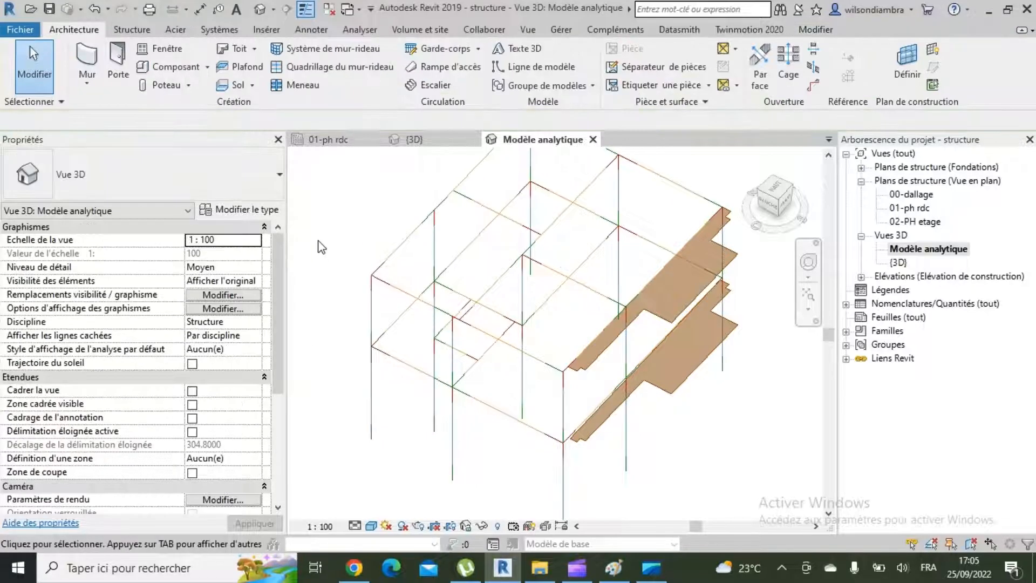
left_click(228, 294)
left_click(334, 105)
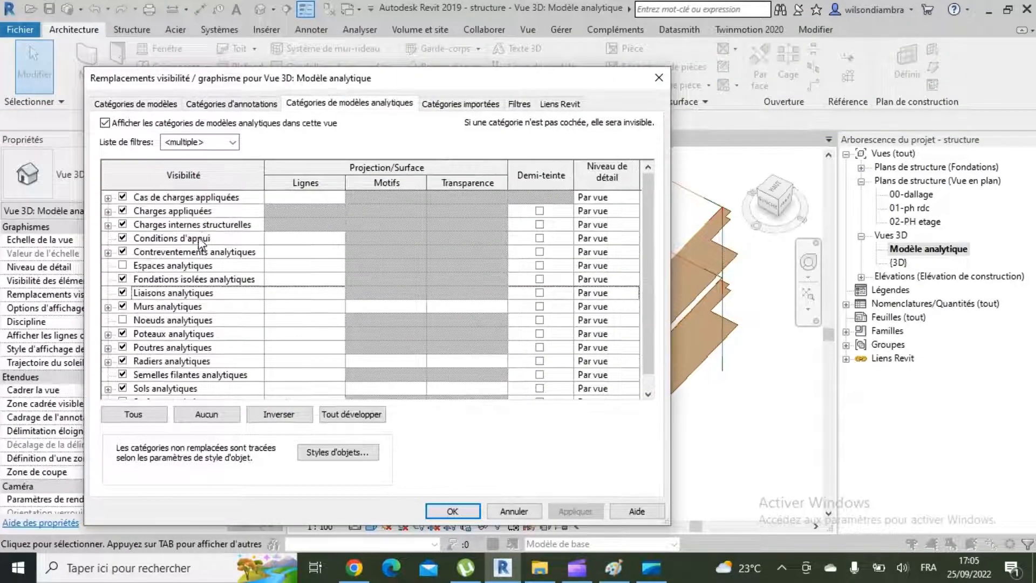
left_click(122, 320)
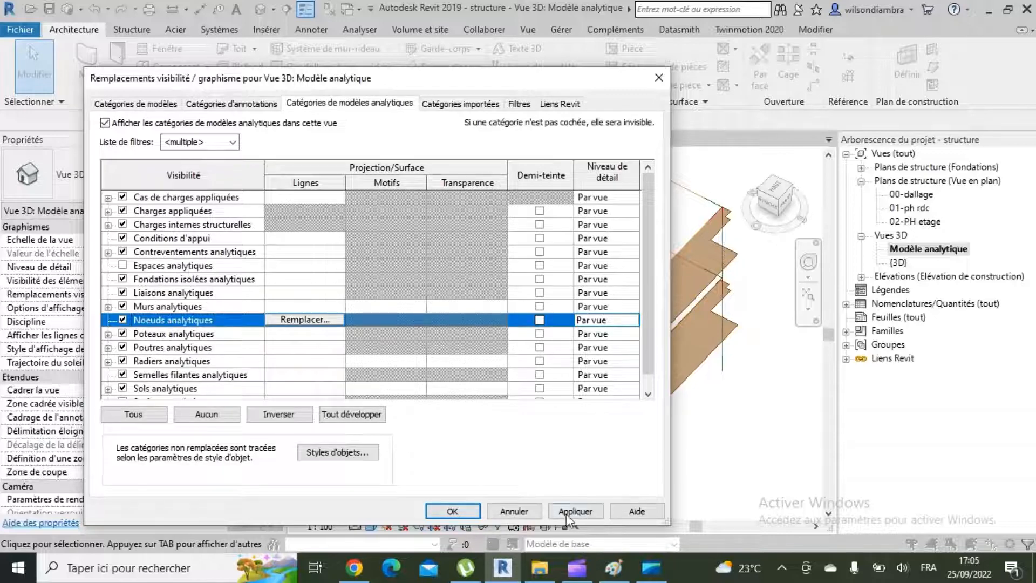
left_click(574, 511)
left_click(452, 510)
Examine the analytical nodes where the columns and beams meet in the 3D analytical model
scroll(354, 337, "up", 5)
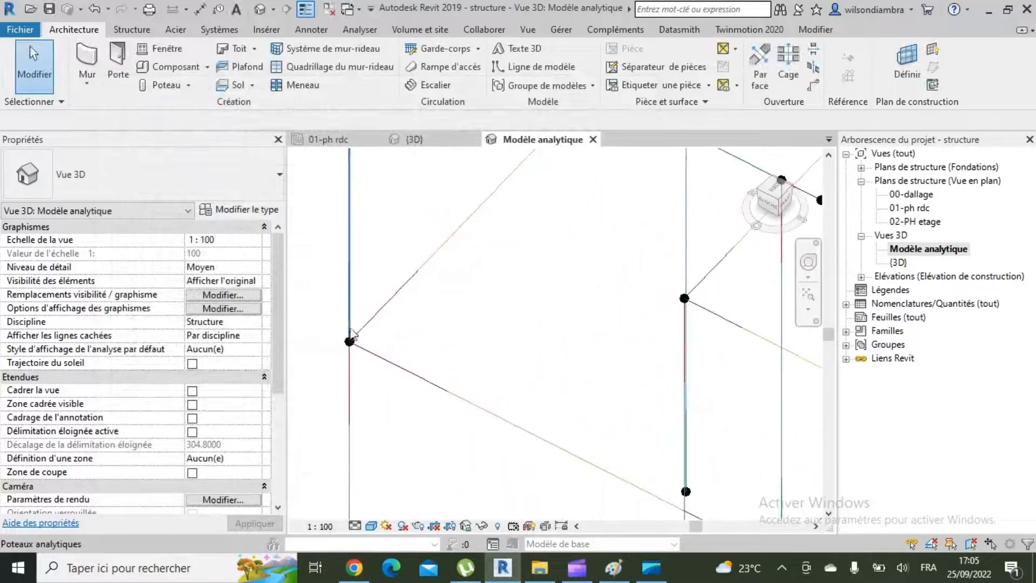
scroll(345, 351, "up", 4)
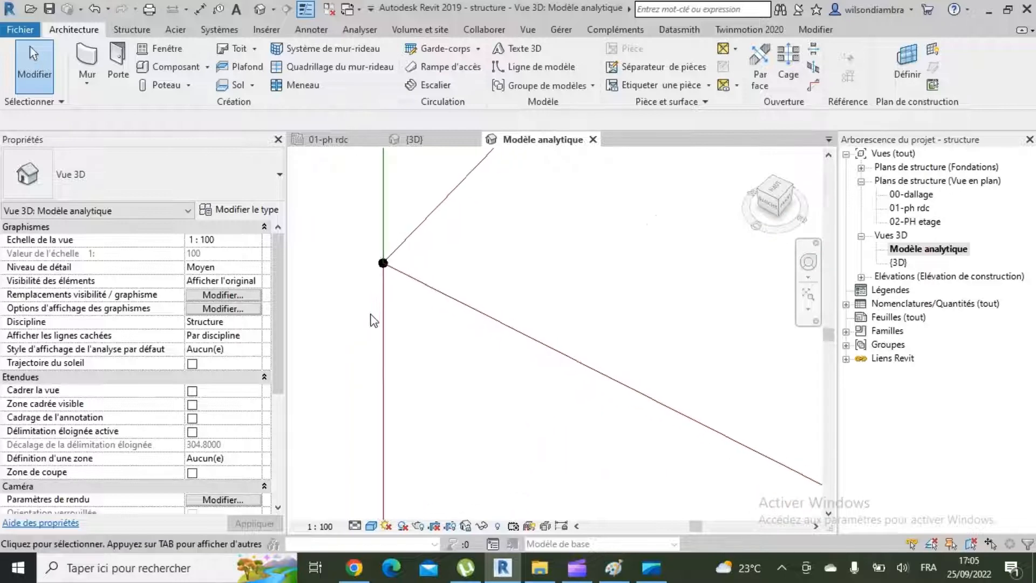
scroll(370, 320, "down", 6)
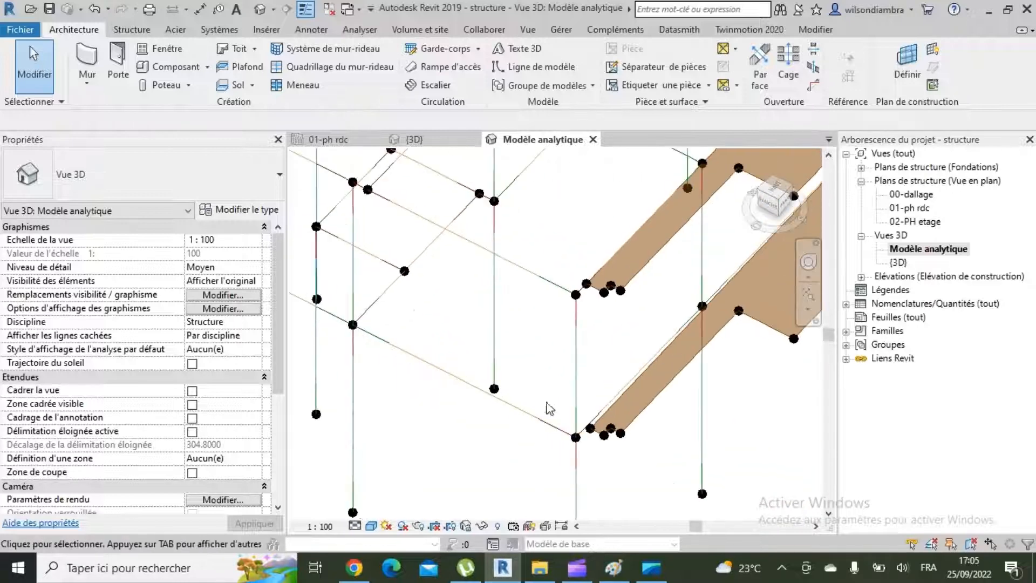
scroll(448, 360, "down", 5)
scroll(580, 389, "up", 8)
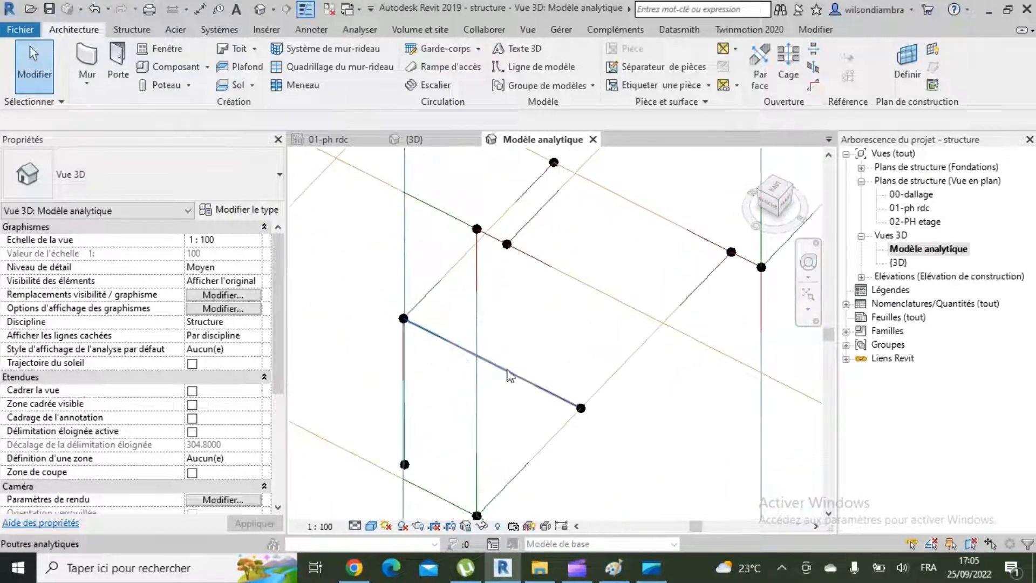
Return to the 01-ph rdc plan view and switch its visual style to wireframe
double_click(915, 209)
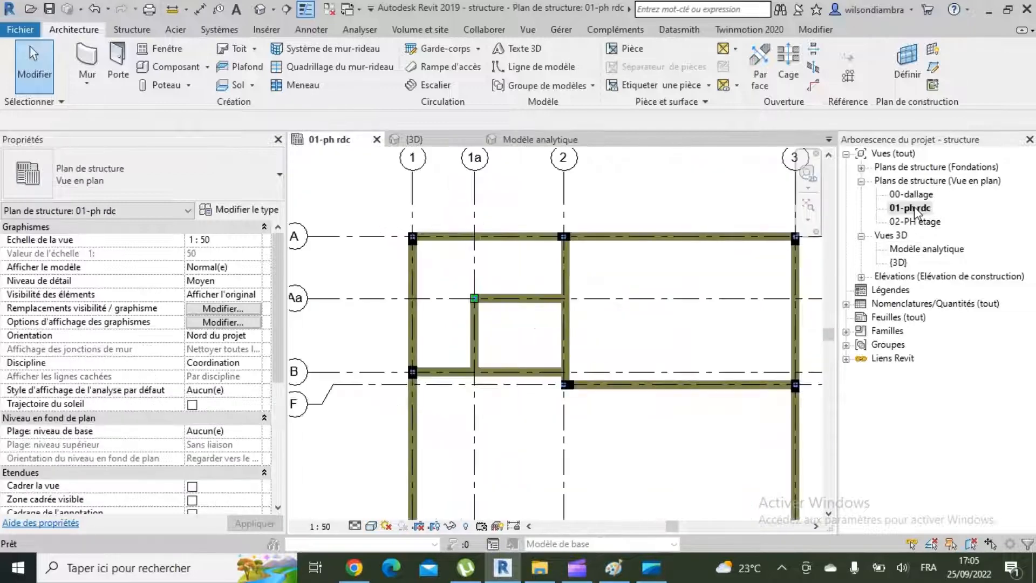
scroll(694, 231, "down", 3)
scroll(605, 289, "up", 7)
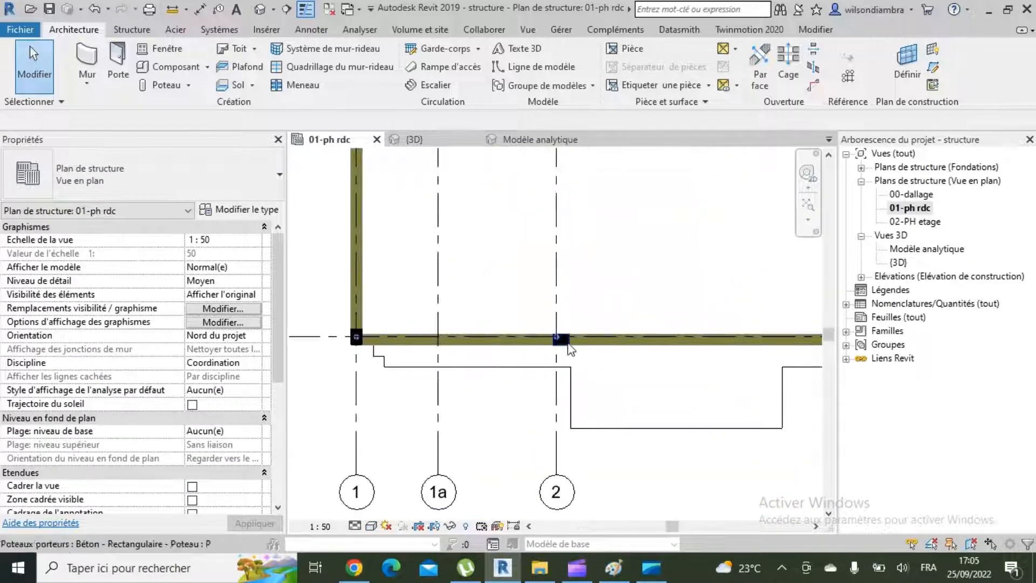
scroll(561, 337, "down", 4)
scroll(488, 324, "up", 3)
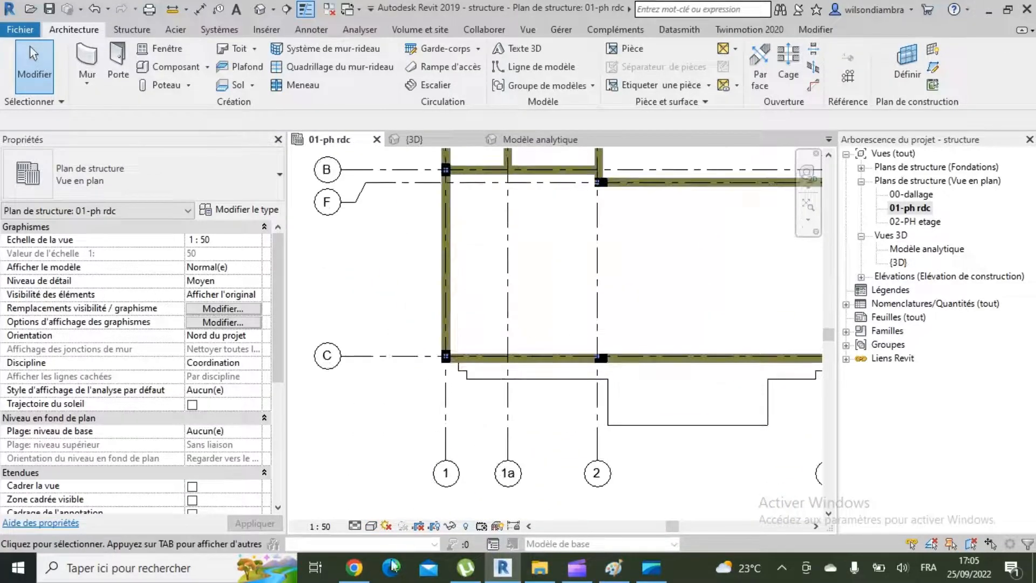
left_click(371, 526)
left_click(402, 432)
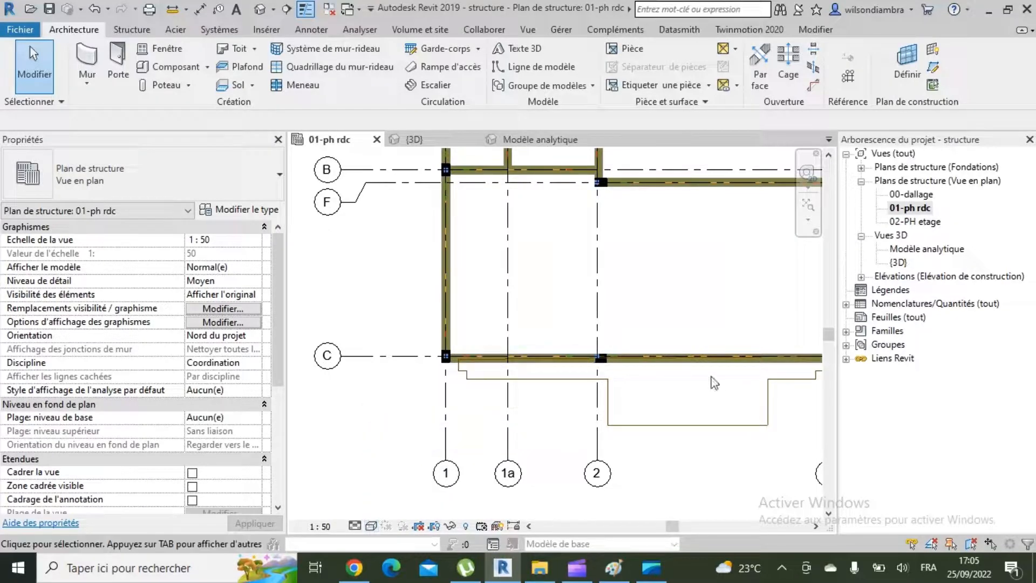
Examine the columns along grid C and their analytical nodes against the grid intersections
scroll(504, 376, "up", 1)
scroll(504, 376, "up", 2)
scroll(455, 359, "down", 3)
scroll(809, 350, "up", 4)
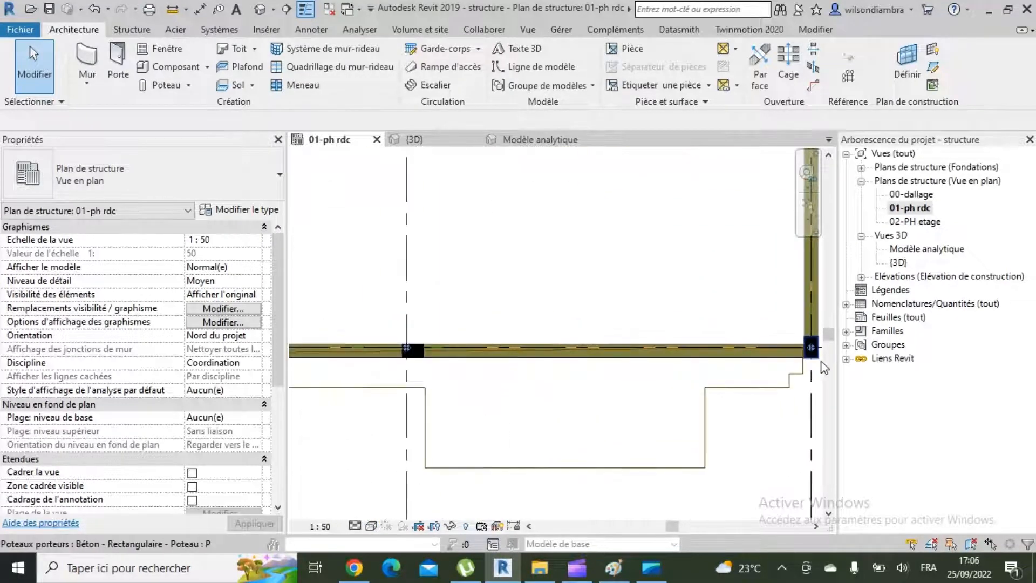
scroll(694, 362, "down", 4)
scroll(426, 366, "up", 6)
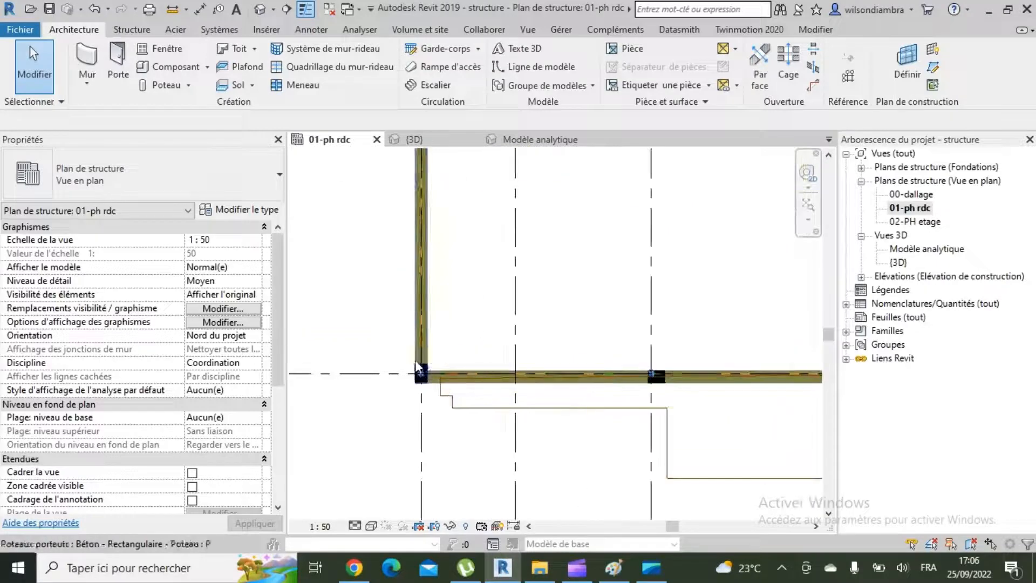
scroll(450, 383, "down", 2)
scroll(608, 394, "up", 2)
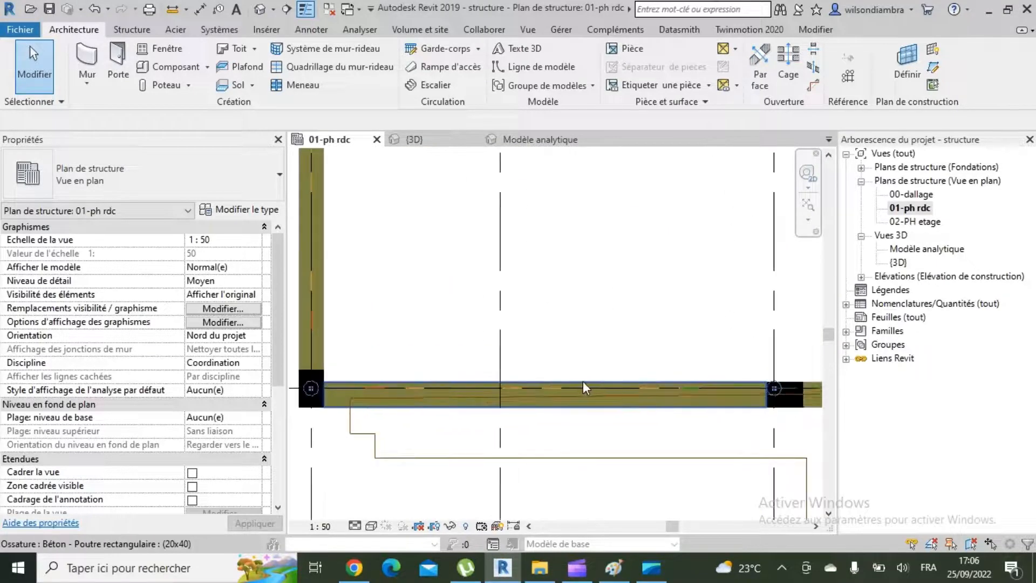
scroll(571, 383, "up", 2)
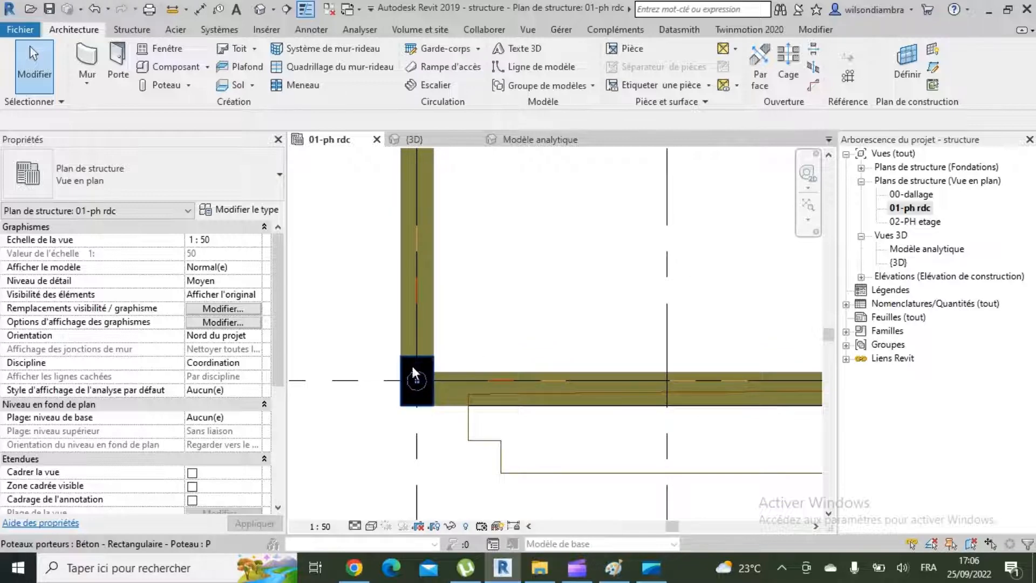
scroll(455, 414, "down", 1)
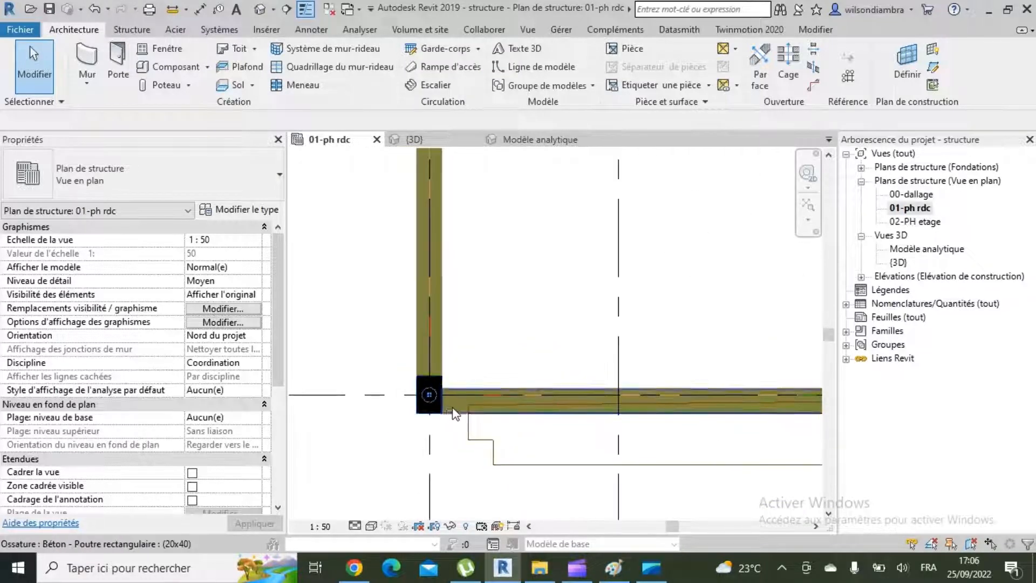
scroll(453, 413, "down", 4)
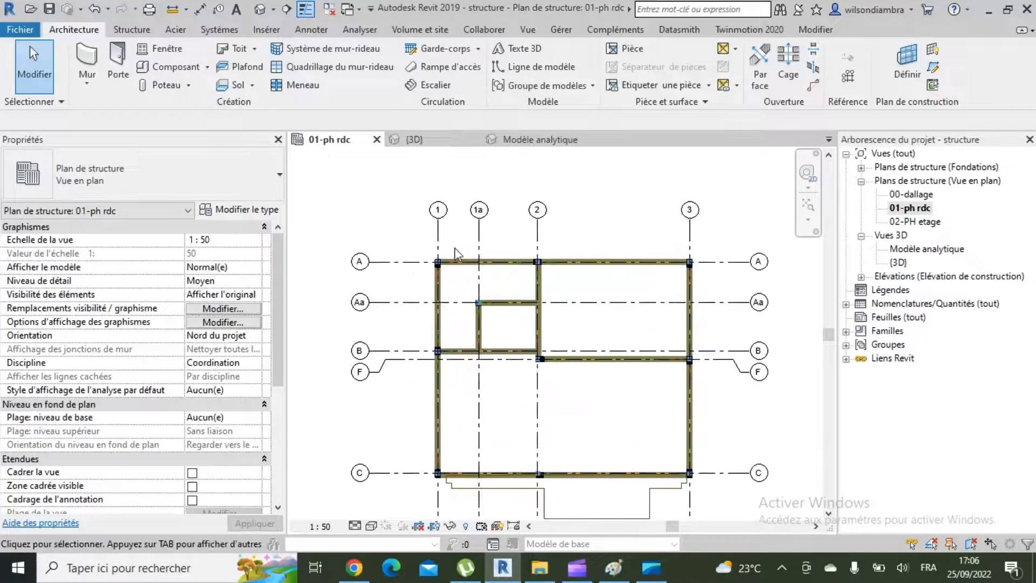
Inspect the columns along grids A, B and F for alignment with their grid intersections
scroll(469, 261, "up", 3)
scroll(481, 266, "down", 2)
scroll(620, 255, "up", 4)
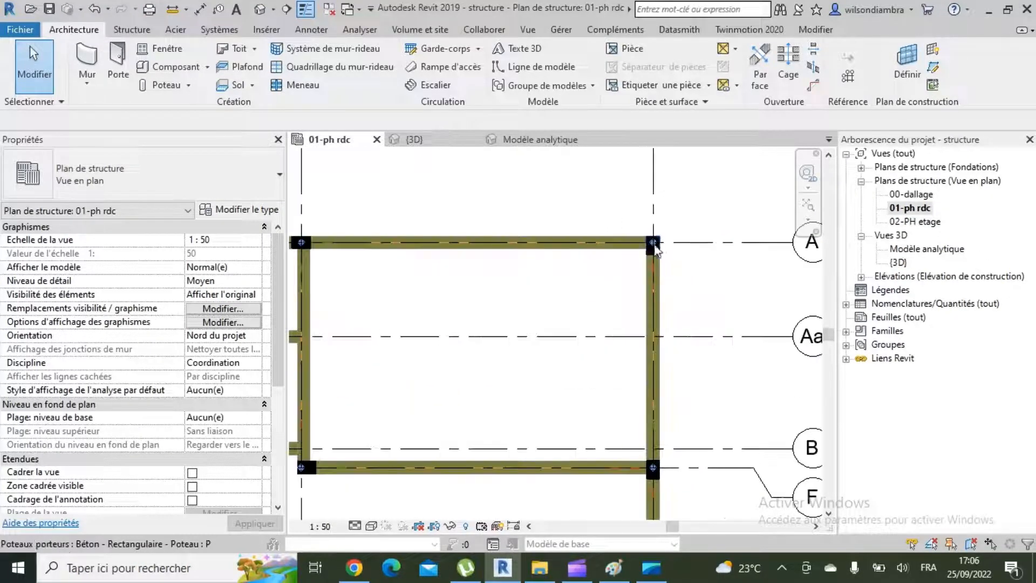
scroll(653, 252, "down", 5)
scroll(657, 253, "up", 5)
scroll(657, 254, "down", 5)
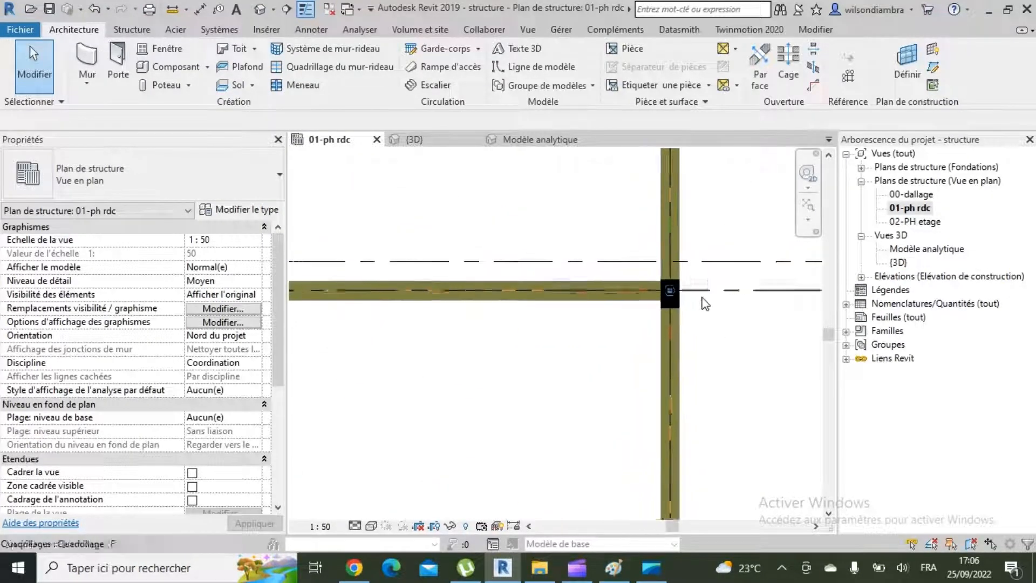
scroll(701, 299, "up", 5)
scroll(535, 292, "up", 2)
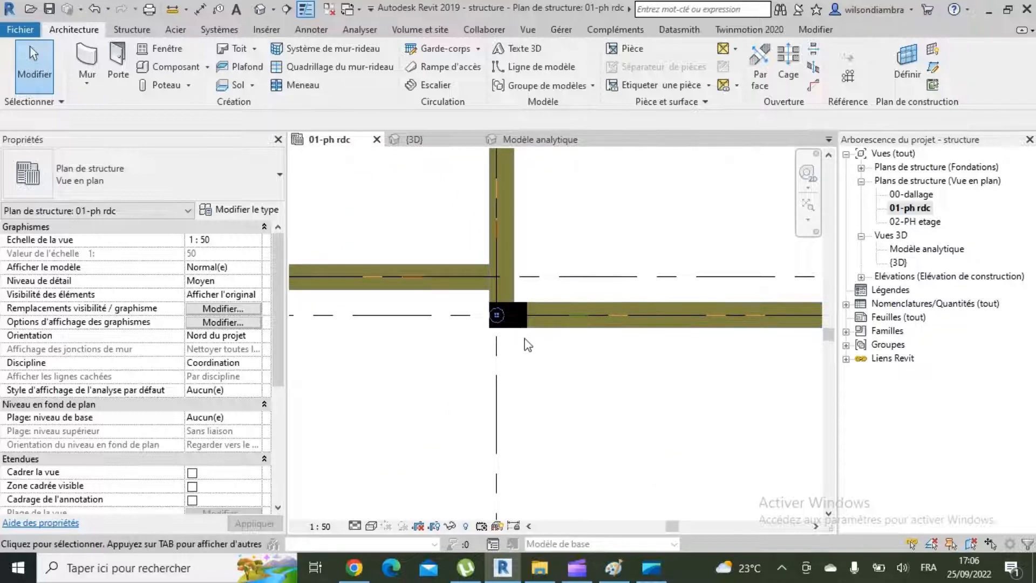
Try moving the column at grids F and 2 horizontally off its intersection, and undo the move
left_click(527, 321)
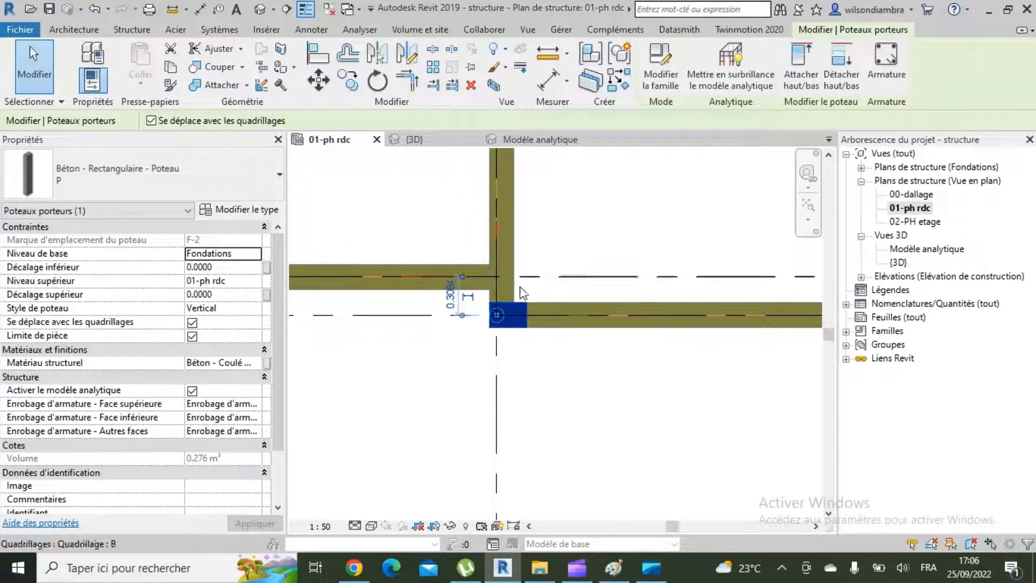
left_click(313, 82)
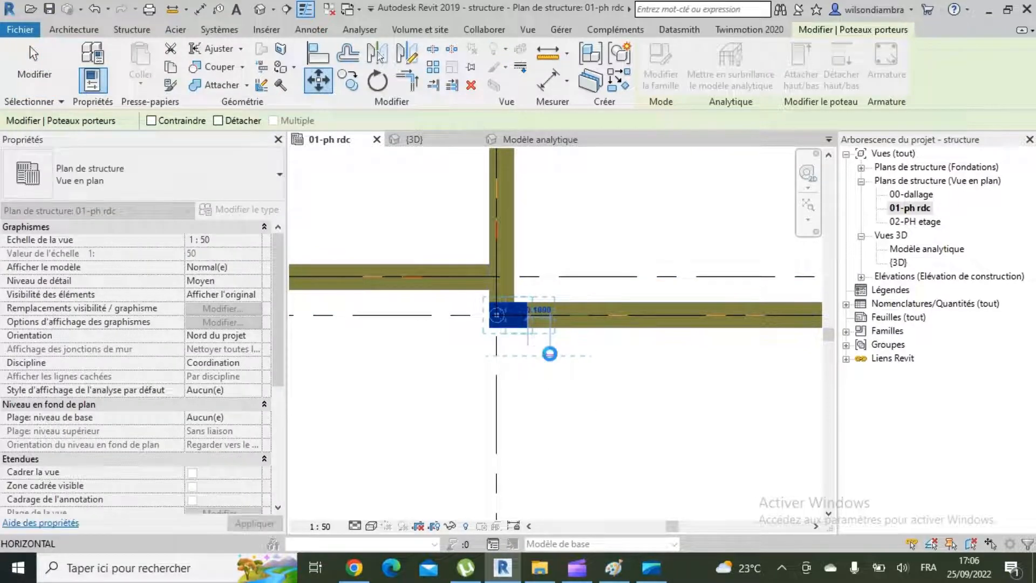
left_click(563, 353)
scroll(517, 329, "up", 2)
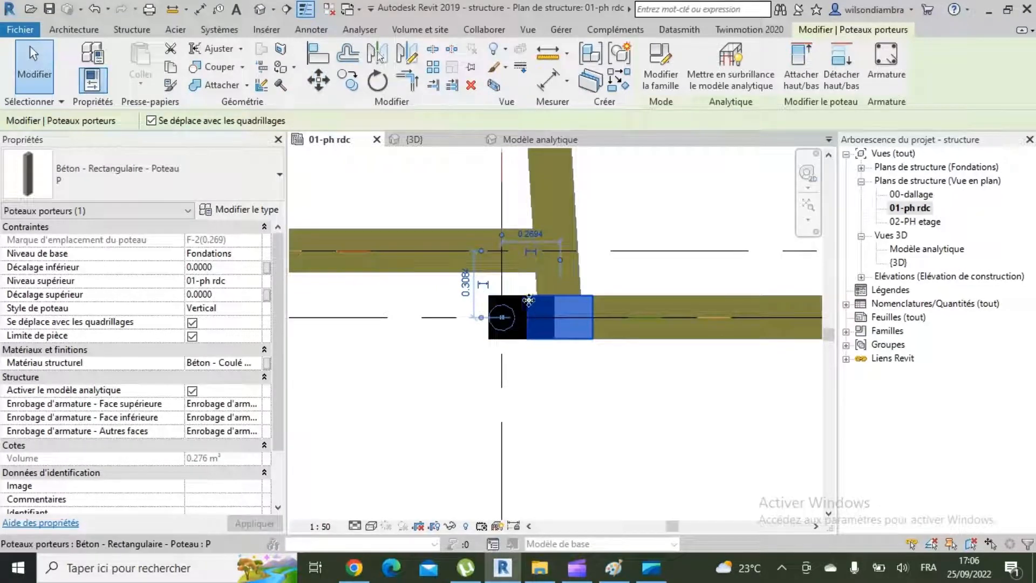
left_click(102, 11)
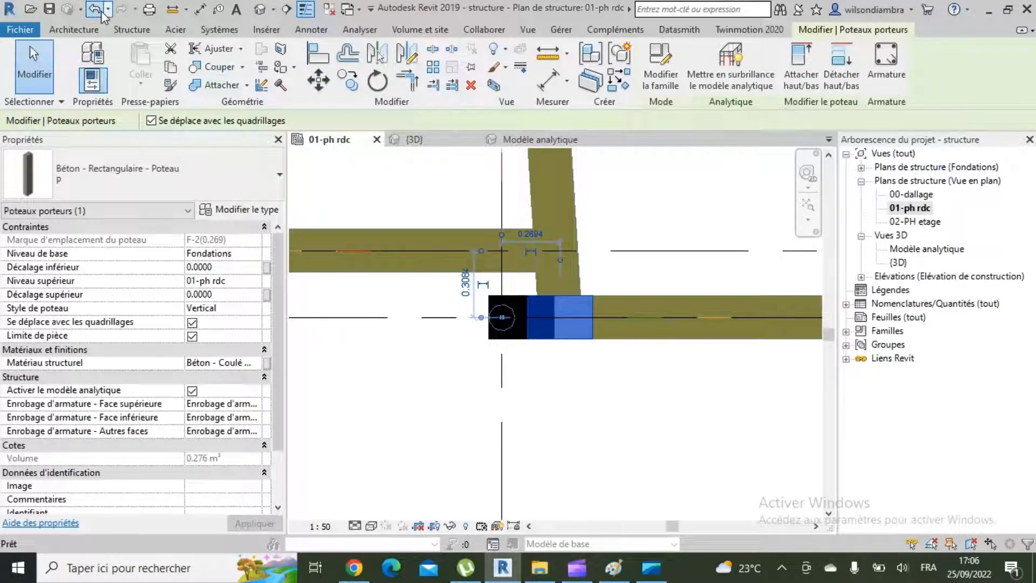
Select the analytical floor of the balcony slab along grid C
scroll(612, 321, "down", 5)
scroll(540, 339, "up", 5)
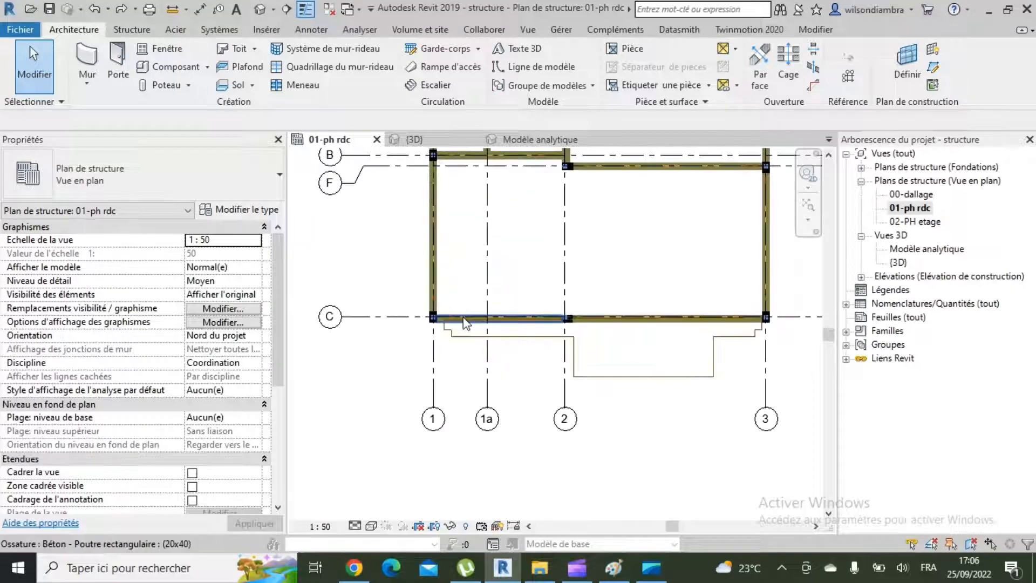
scroll(486, 335, "down", 2)
scroll(456, 351, "up", 3)
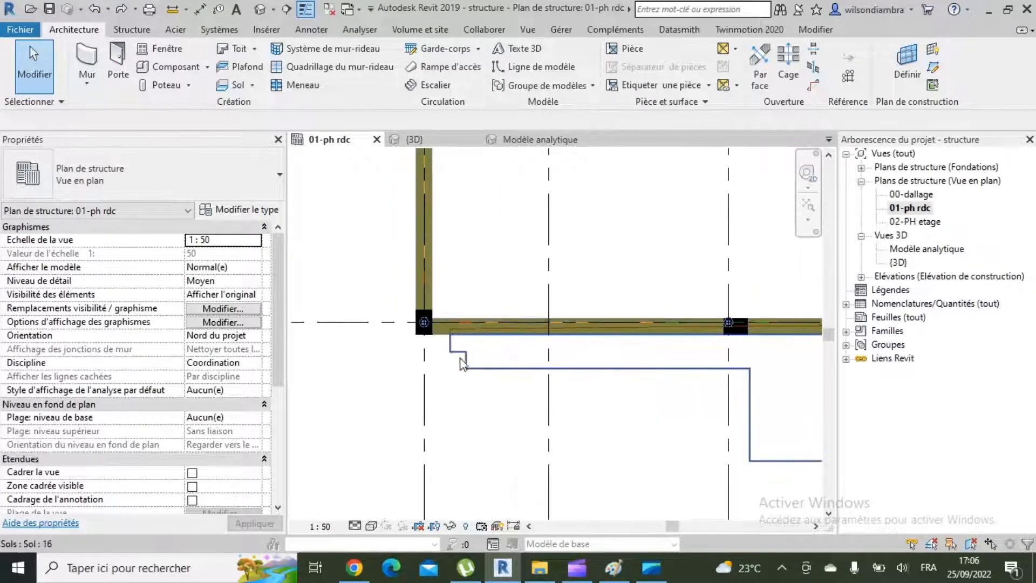
scroll(456, 351, "up", 3)
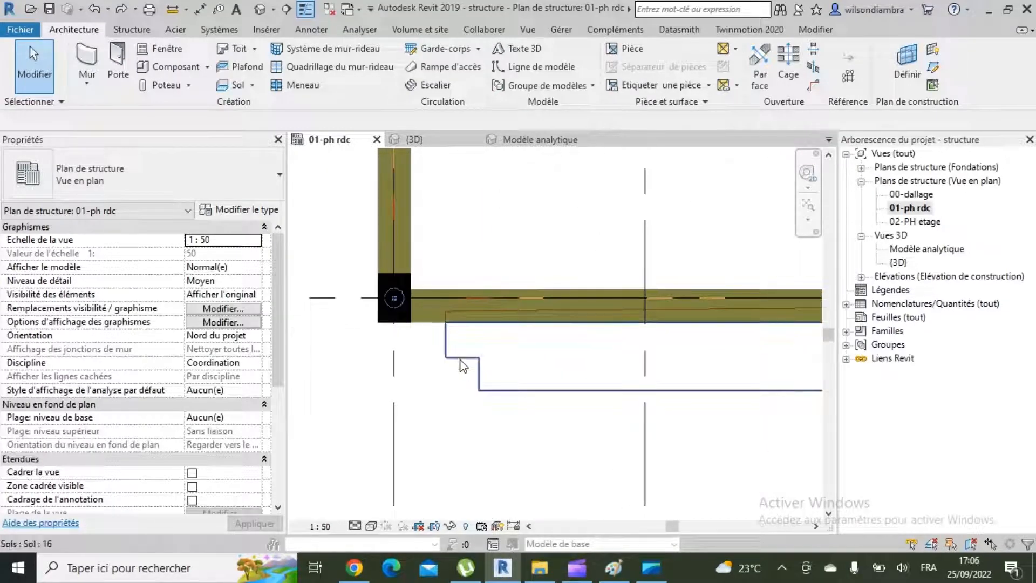
key("Tab")
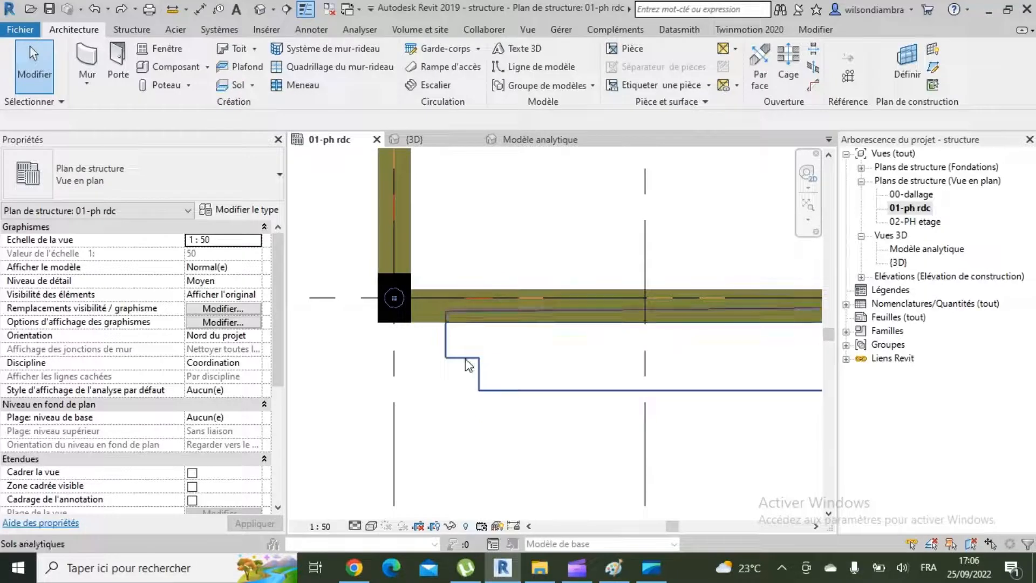
left_click(467, 365)
scroll(465, 364, "down", 5)
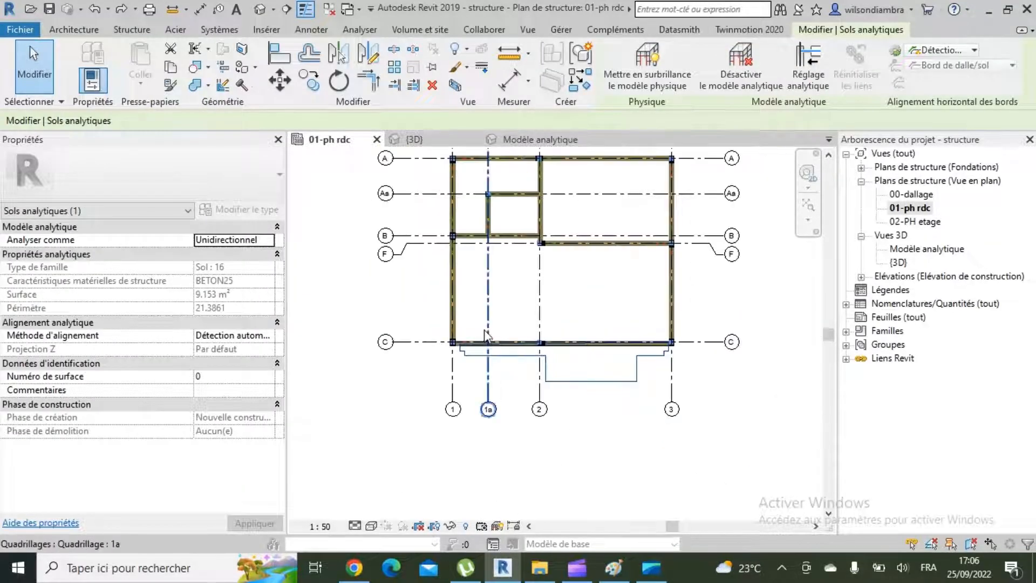
scroll(461, 362, "up", 5)
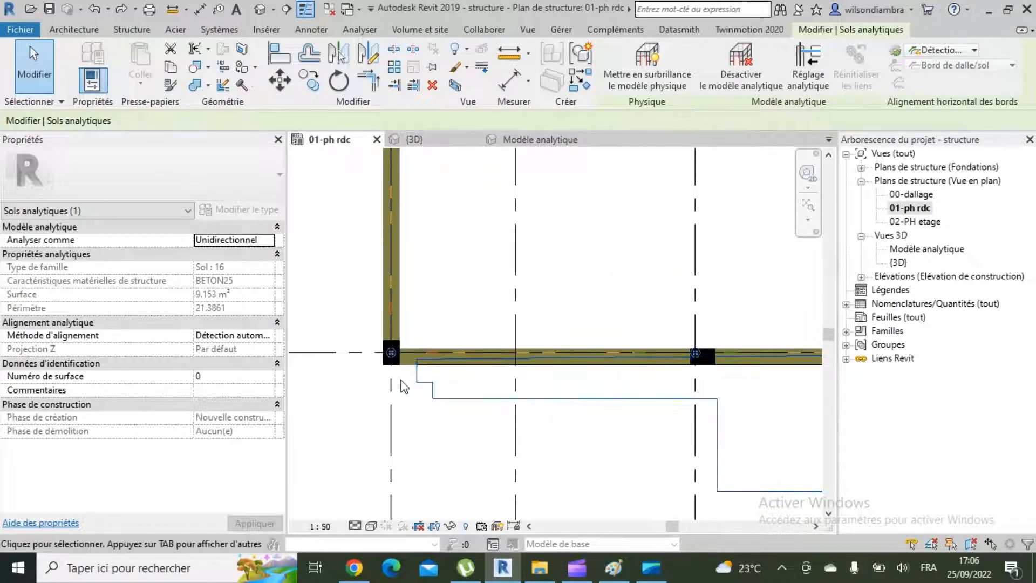
scroll(418, 378, "up", 4)
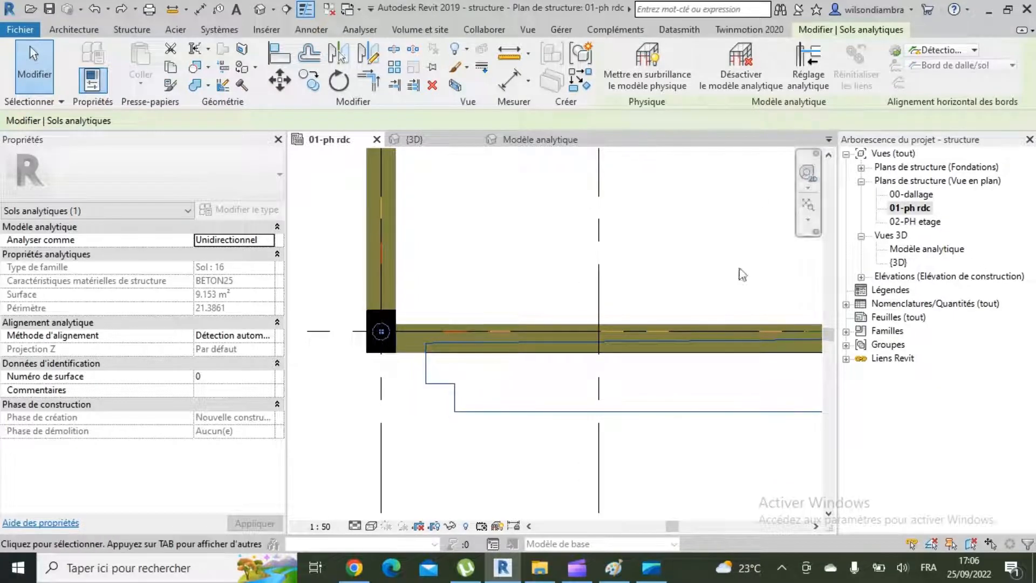
Start the analytical adjustment of the balcony floor and move its inner corner near grid 1 onto the beam's analytical line
left_click(821, 86)
left_click(510, 348)
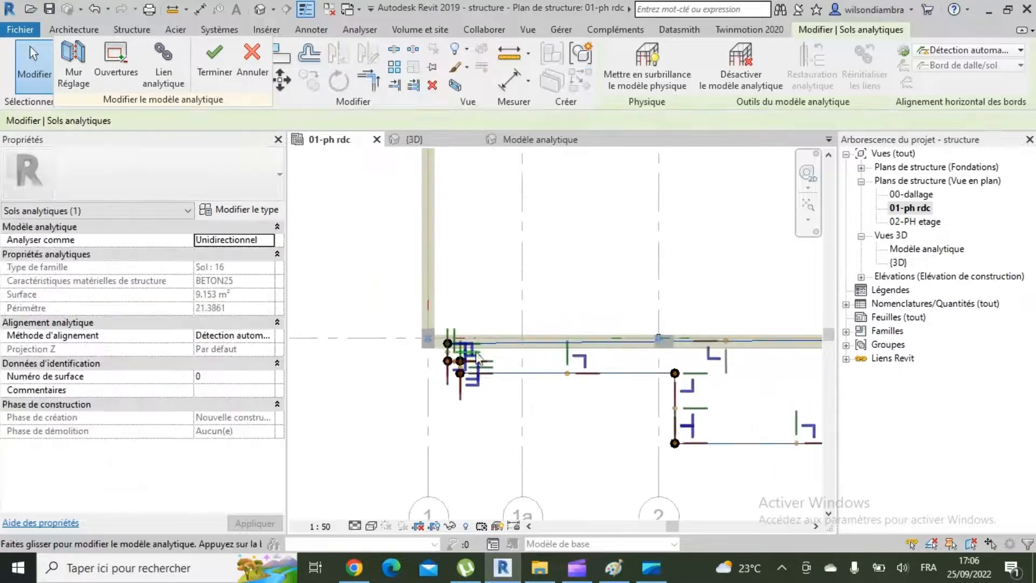
scroll(672, 356, "up", 5)
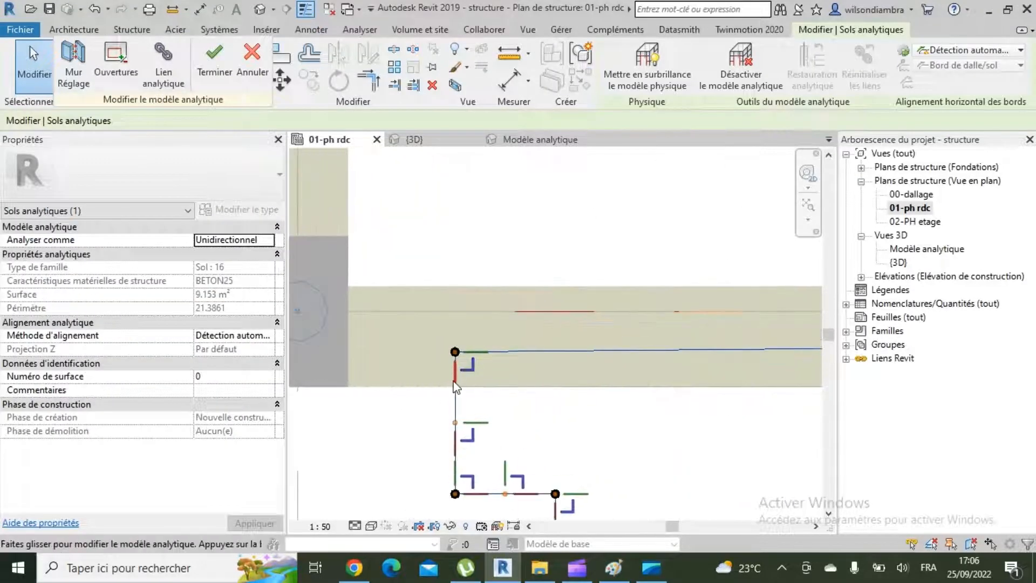
left_click_drag(456, 382, 457, 341)
scroll(430, 345, "down", 2)
scroll(430, 351, "down", 2)
scroll(694, 361, "down", 1)
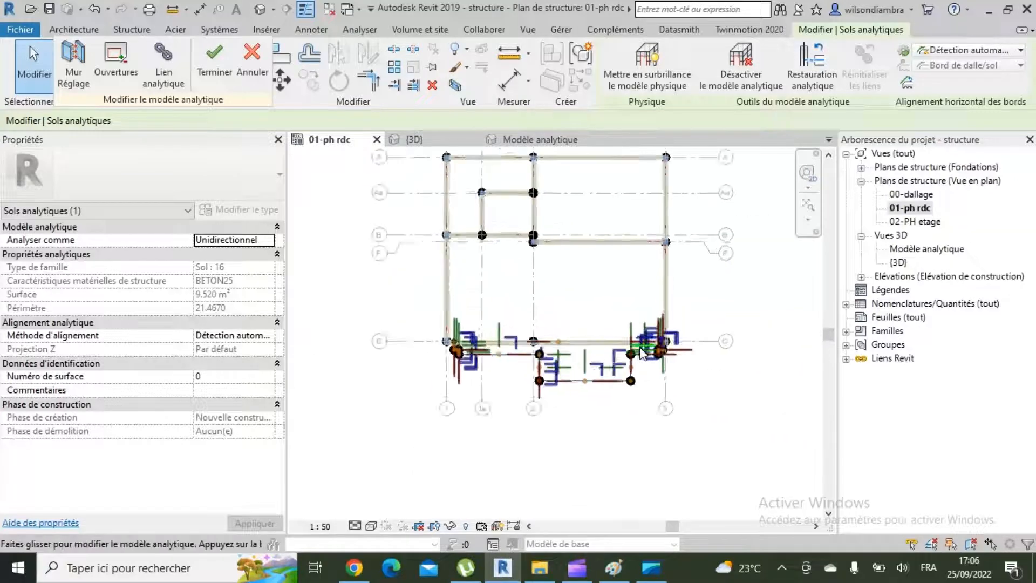
Move the analytical floor's inner corner near grid 3 onto the beam's analytical line on grid C
scroll(695, 360, "up", 4)
scroll(695, 361, "up", 5)
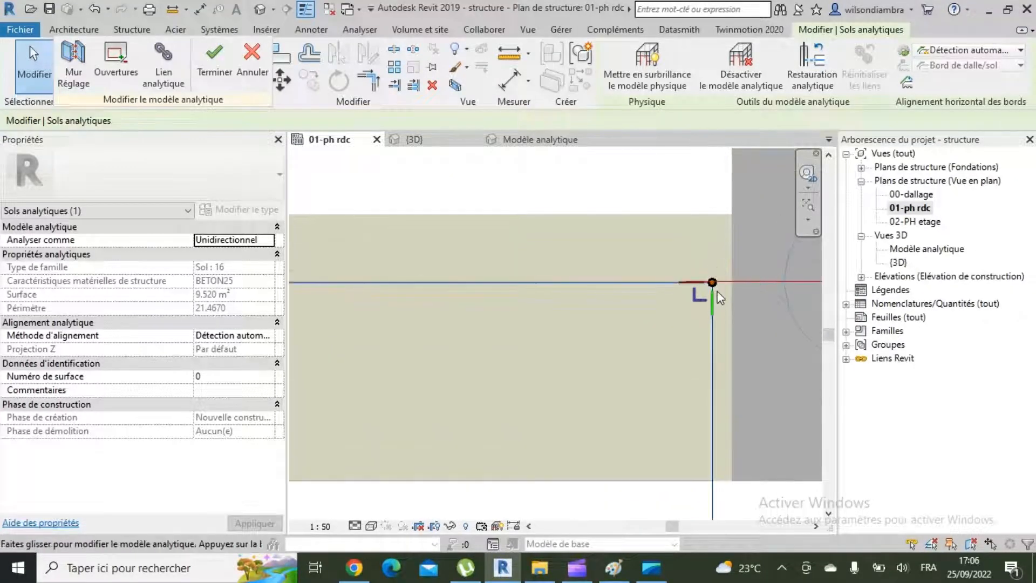
mouse_move(717, 310)
left_mouse_down()
mouse_move(715, 347)
mouse_move(712, 313)
left_mouse_up()
scroll(712, 312, "down", 4)
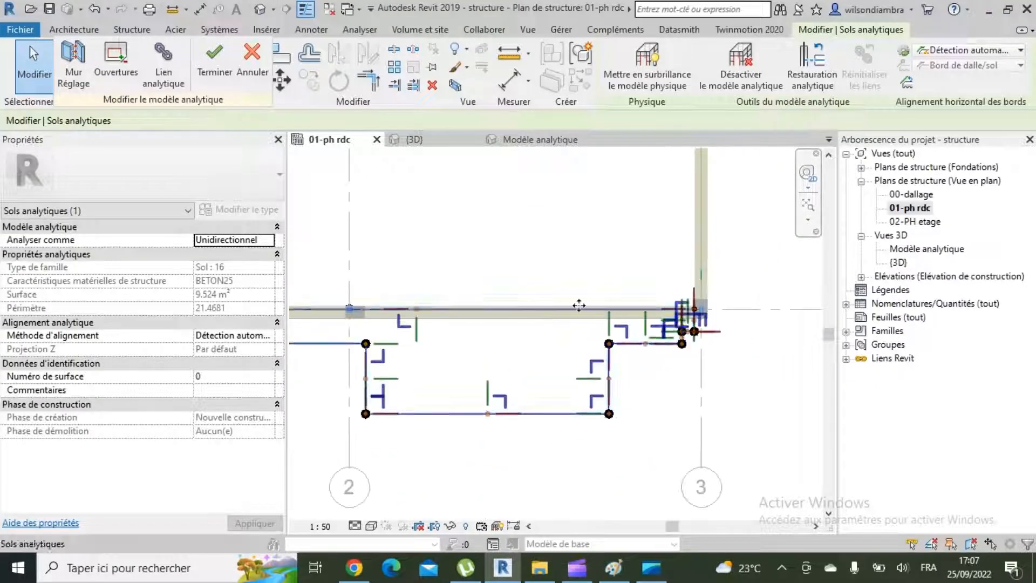
Check the adjusted corner near grid 1 and finish editing the analytical floor
scroll(376, 325, "down", 4)
scroll(396, 349, "up", 6)
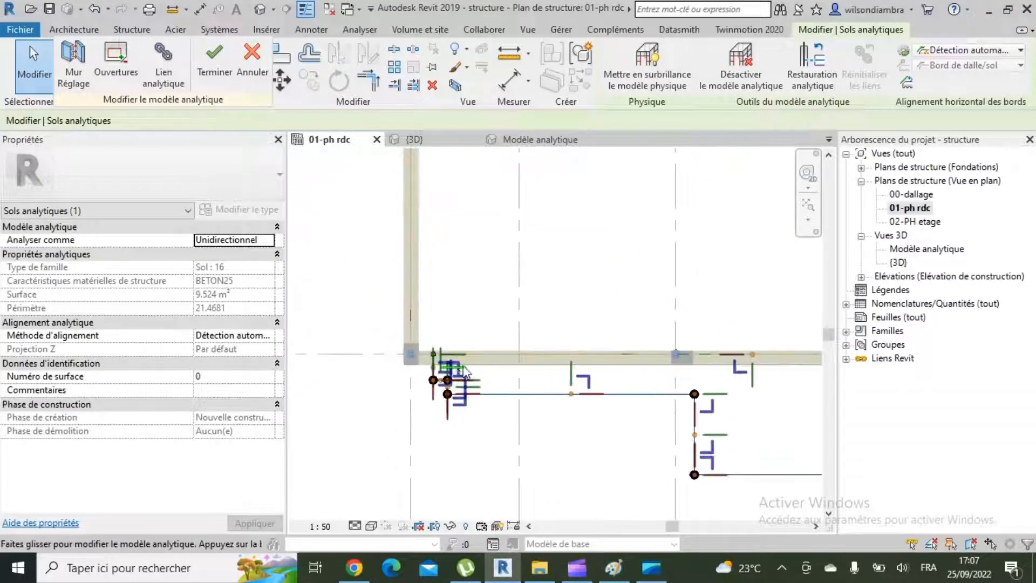
scroll(396, 348, "up", 4)
left_click(255, 56)
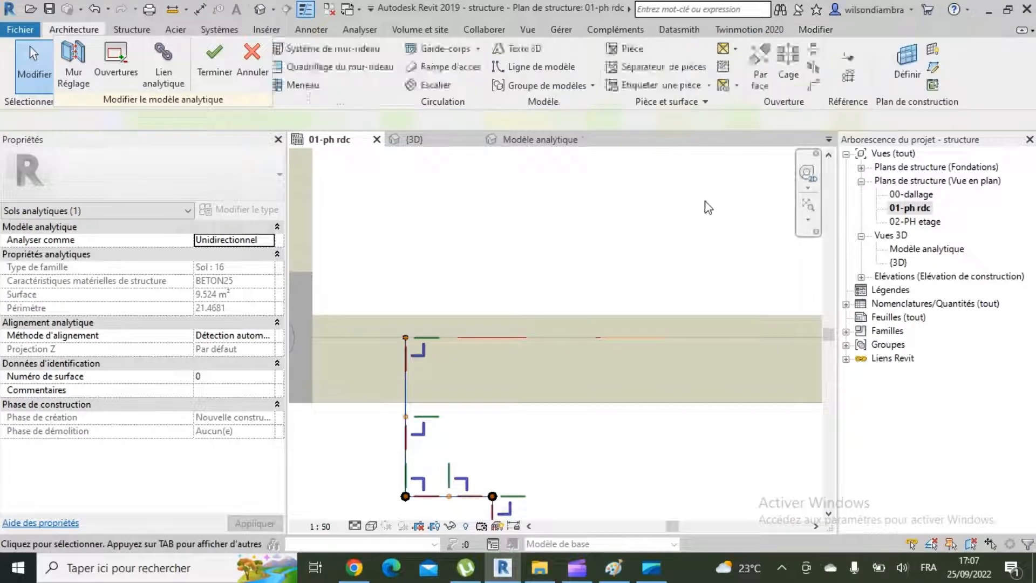
left_click(221, 69)
scroll(473, 338, "down", 6)
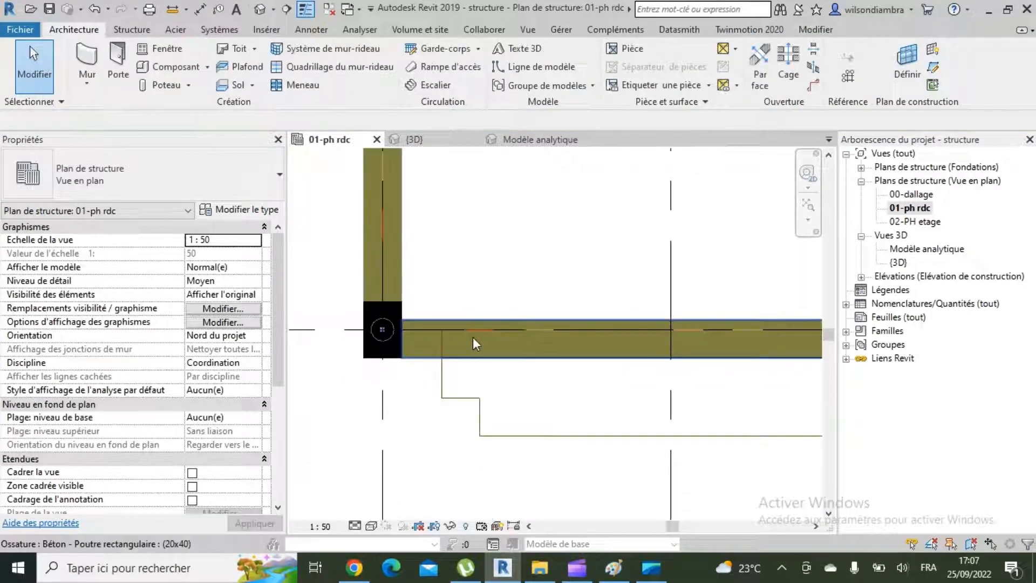
scroll(468, 378, "down", 6)
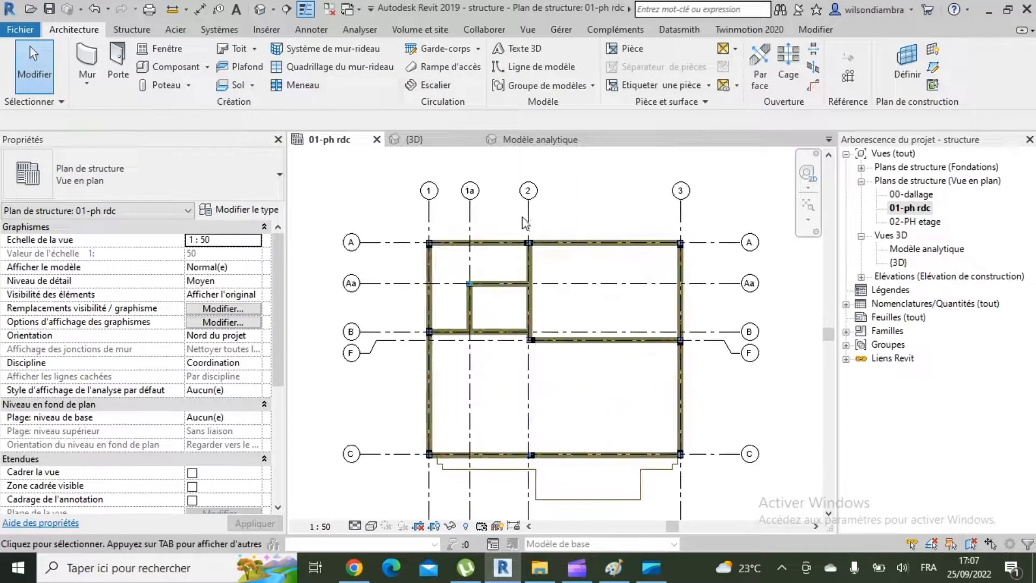
Open the 02-PH etage structural plan and turn on the display of analytical model categories in it
double_click(913, 223)
scroll(610, 264, "down", 1)
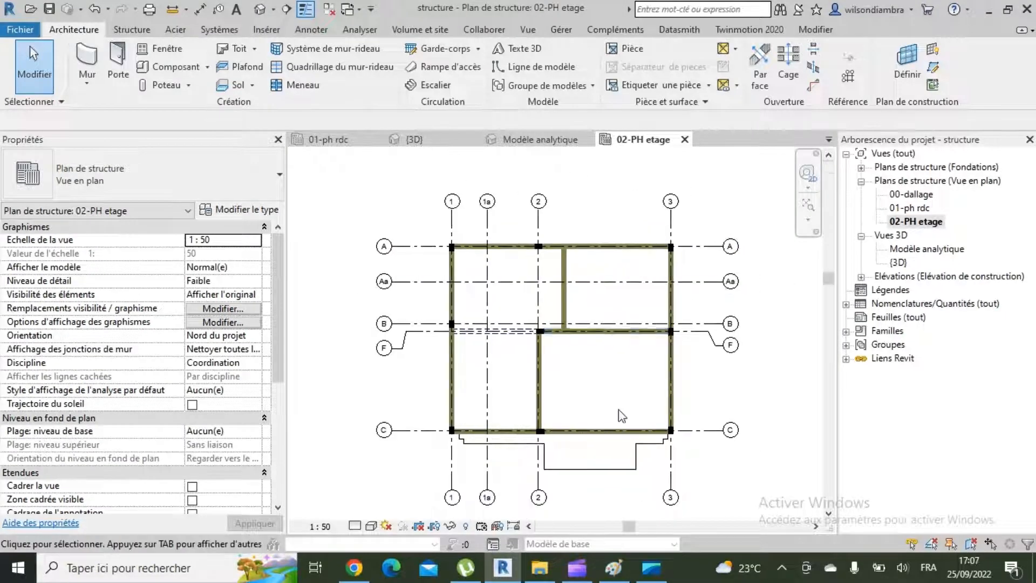
scroll(609, 423, "up", 2)
left_click(251, 304)
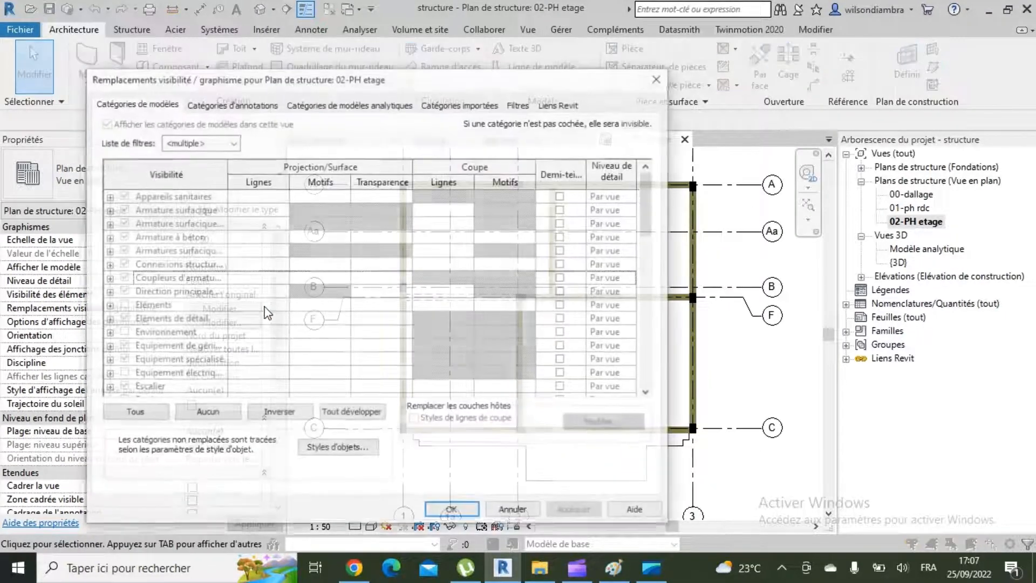
left_click(319, 104)
left_click(250, 124)
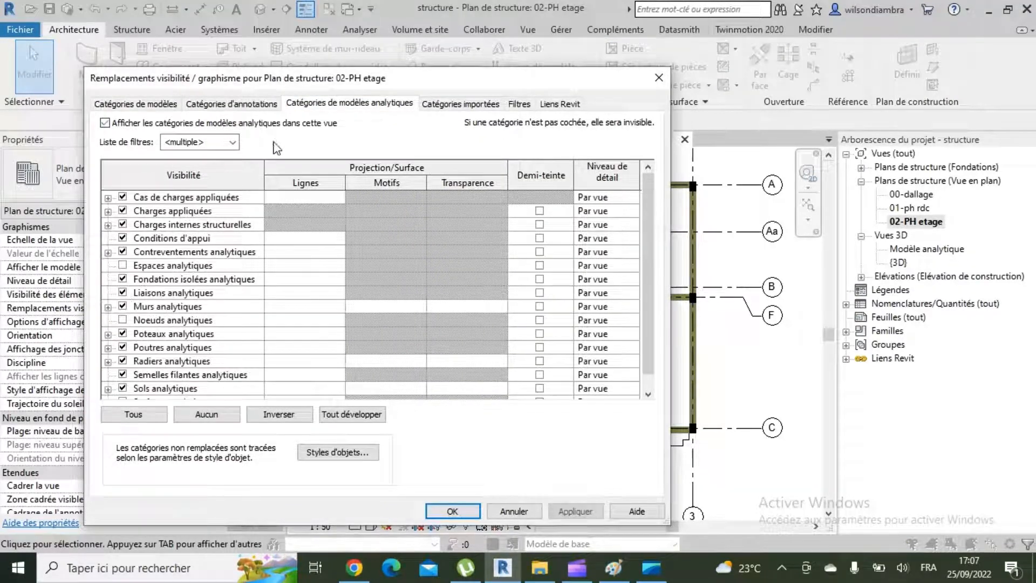
left_click(575, 510)
left_click(452, 511)
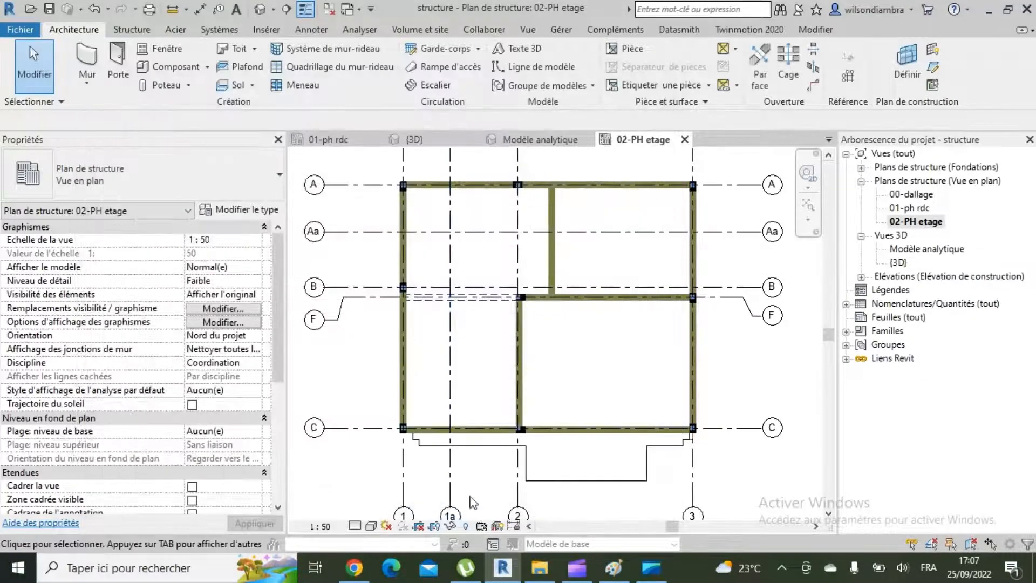
Set the visual style of the 02-PH etage plan to wireframe
scroll(383, 483, "up", 3)
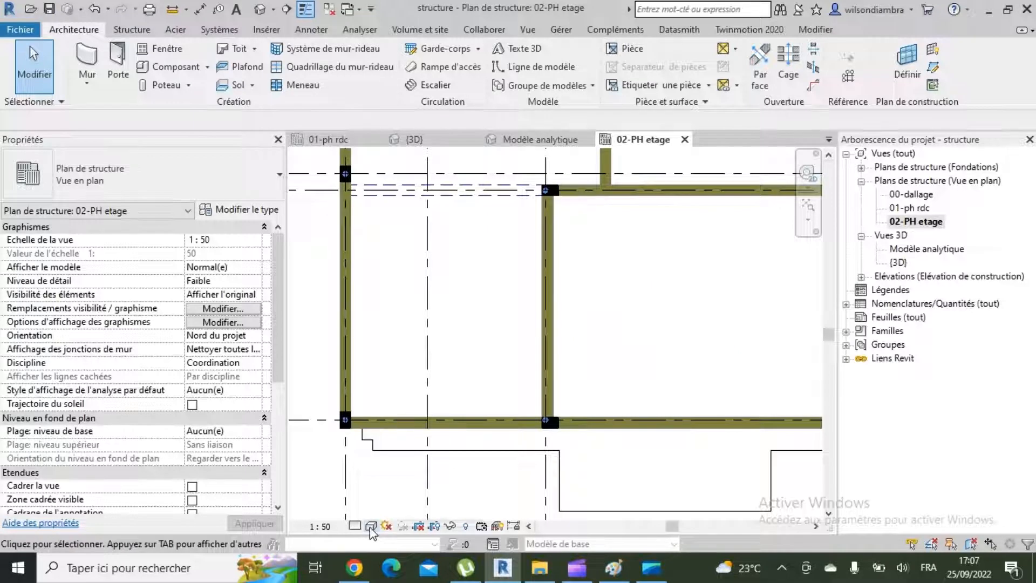
left_click(371, 527)
left_click(415, 453)
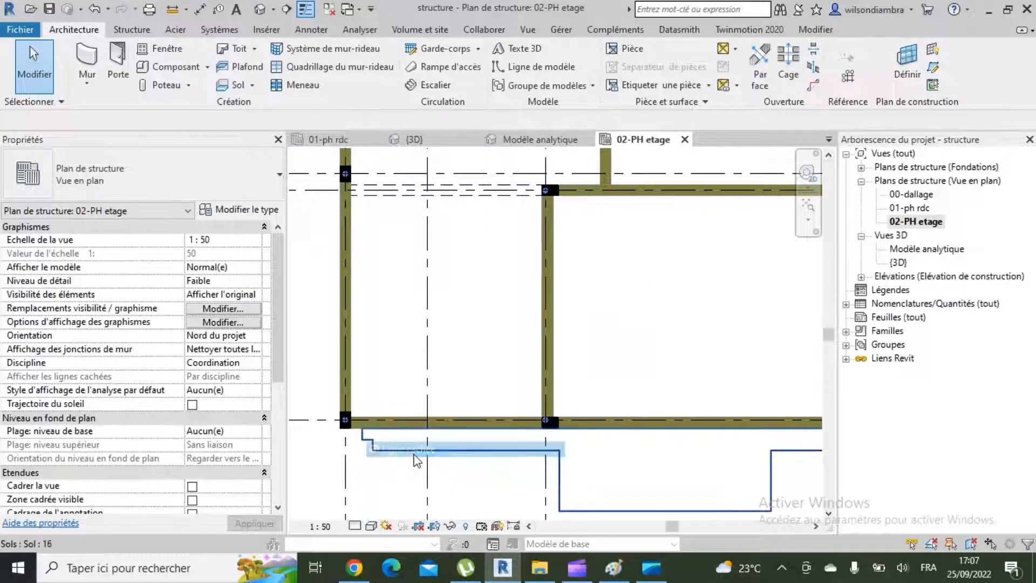
Display the 02-PH etage plan as wireframe and inspect the analytical floor's corners along grid C at grids 1 and 3
left_click(371, 527)
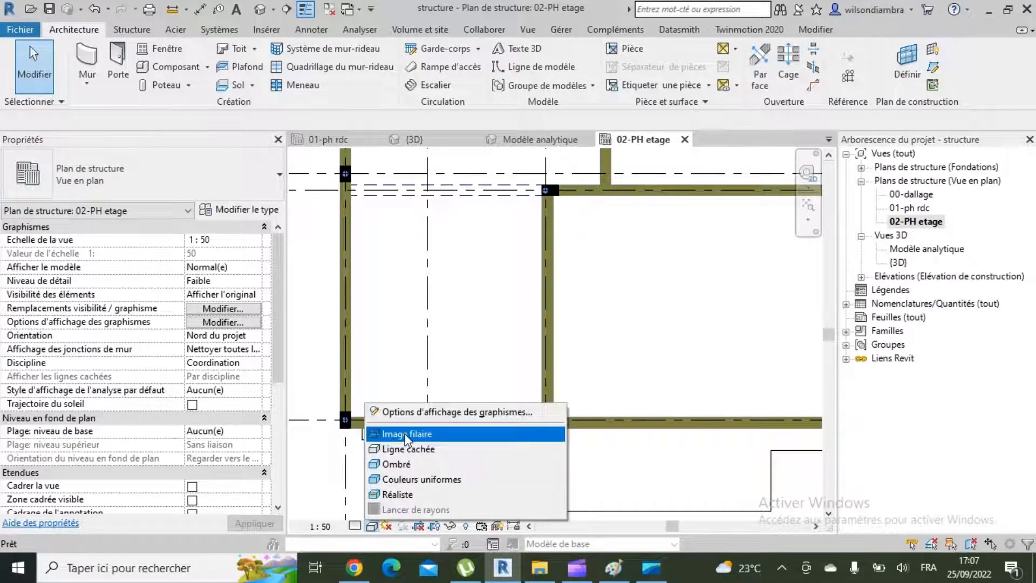
left_click(402, 432)
scroll(379, 410, "up", 2)
scroll(416, 398, "up", 2)
scroll(419, 397, "down", 2)
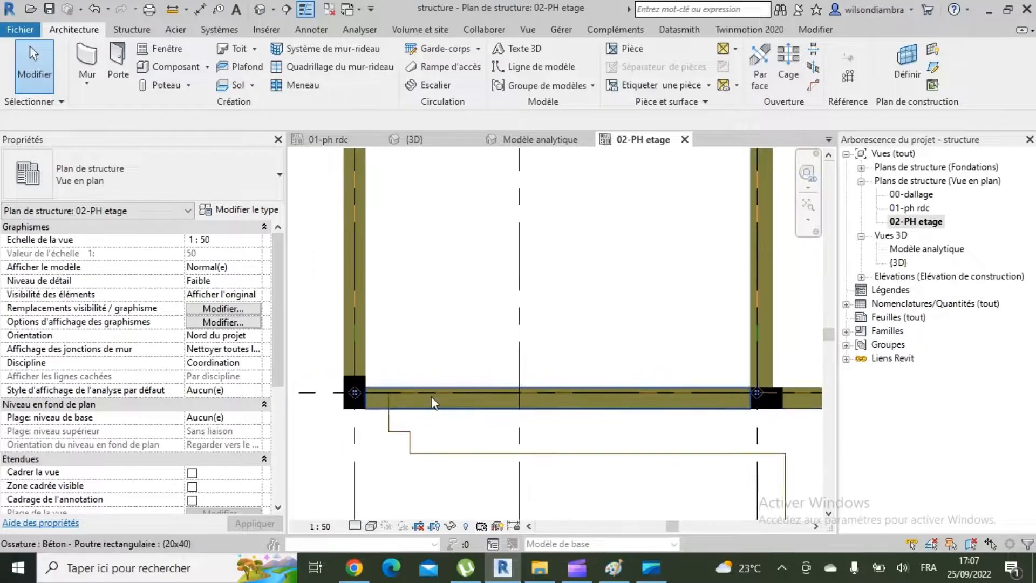
scroll(420, 396, "up", 2)
scroll(413, 412, "down", 3)
scroll(413, 410, "down", 3)
scroll(599, 398, "up", 5)
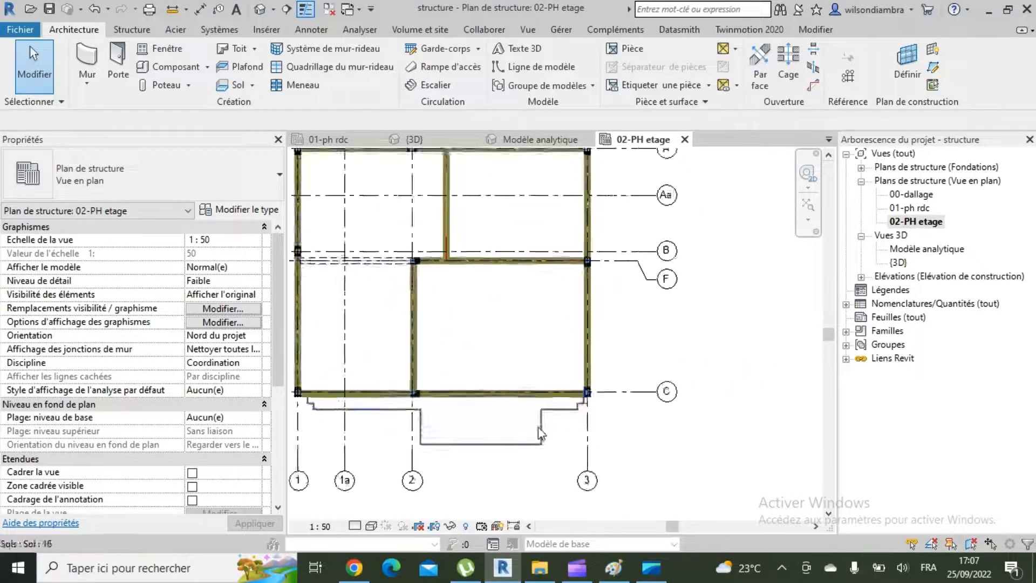
scroll(615, 398, "down", 5)
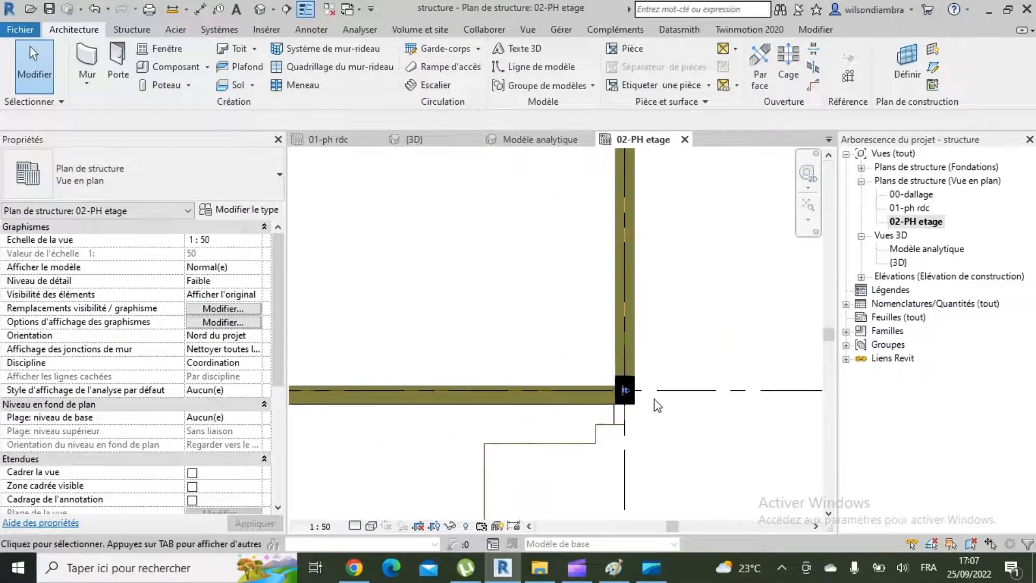
scroll(455, 232, "up", 2)
scroll(504, 260, "down", 6)
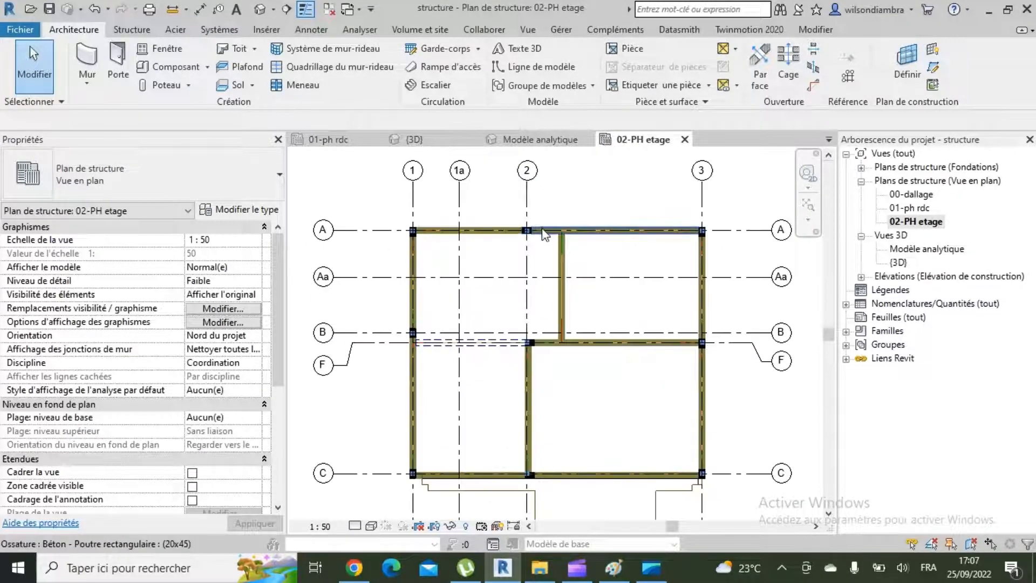
Examine the analytical column and beam axes on grids A and F around grid 2, including the intermediate beam's junctions
scroll(550, 232, "up", 4)
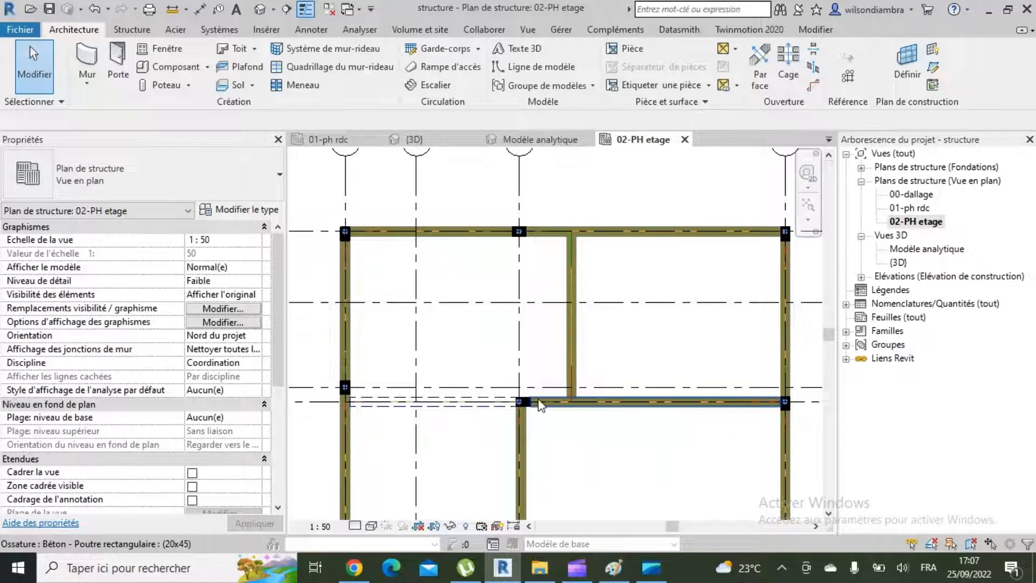
scroll(538, 400, "up", 1)
scroll(545, 390, "down", 2)
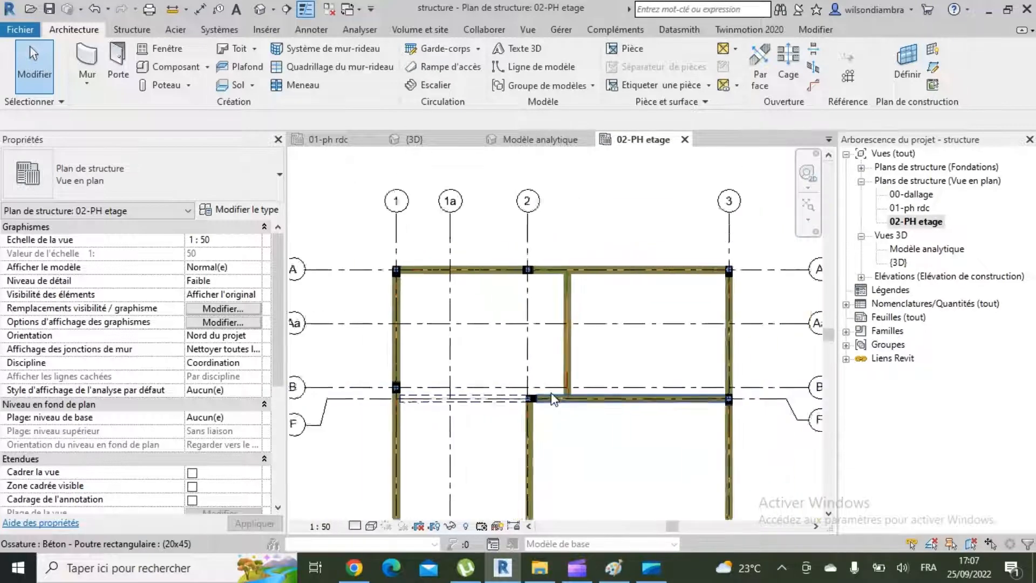
scroll(534, 377, "up", 3)
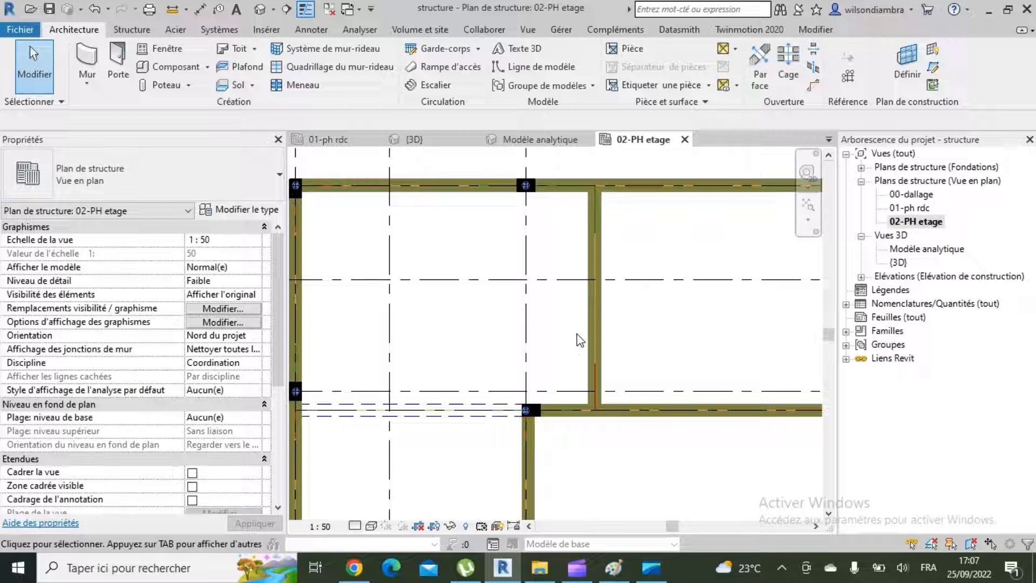
scroll(536, 186, "up", 4)
scroll(535, 187, "down", 1)
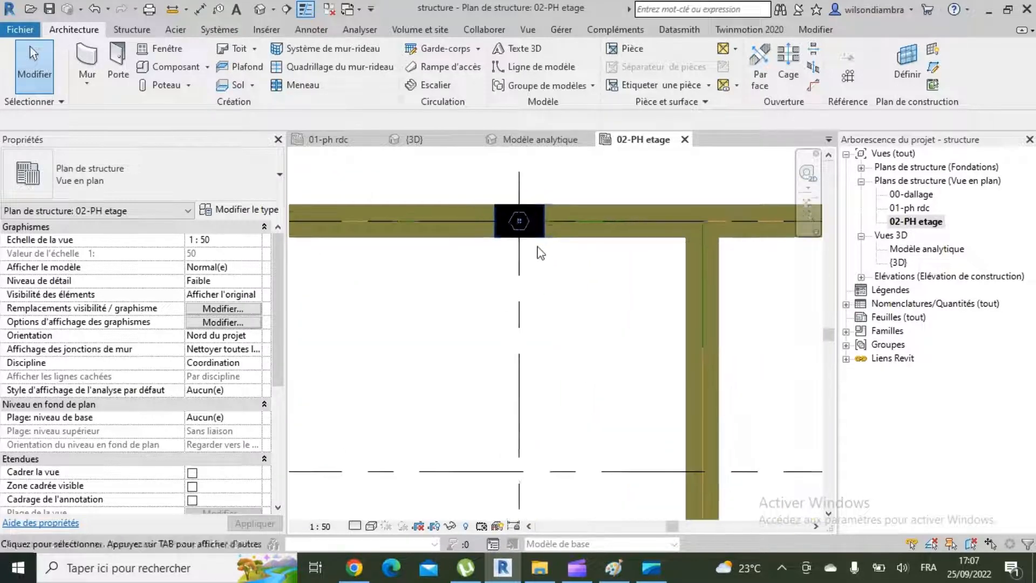
scroll(560, 215, "down", 3)
scroll(621, 241, "up", 2)
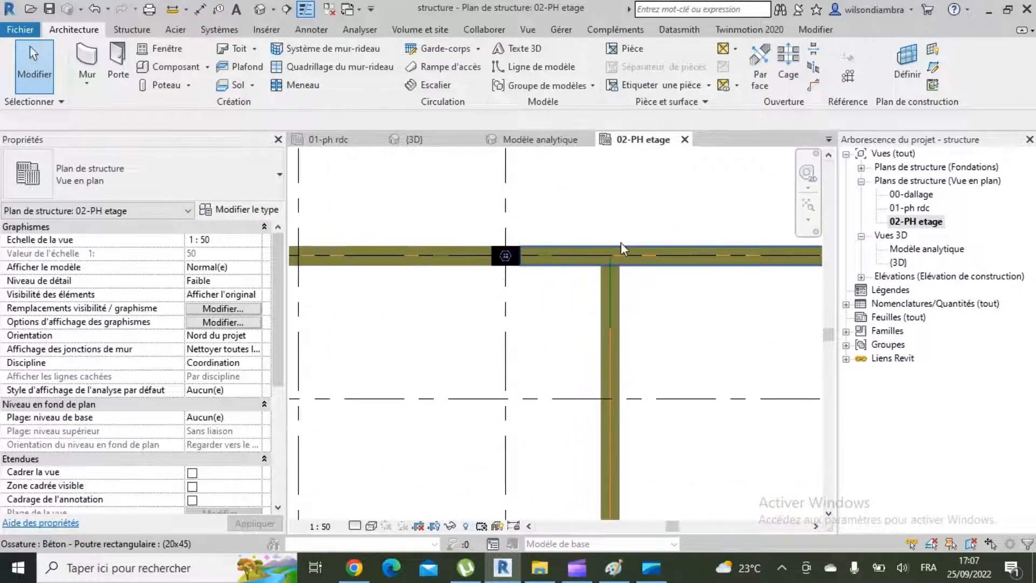
scroll(615, 257, "up", 3)
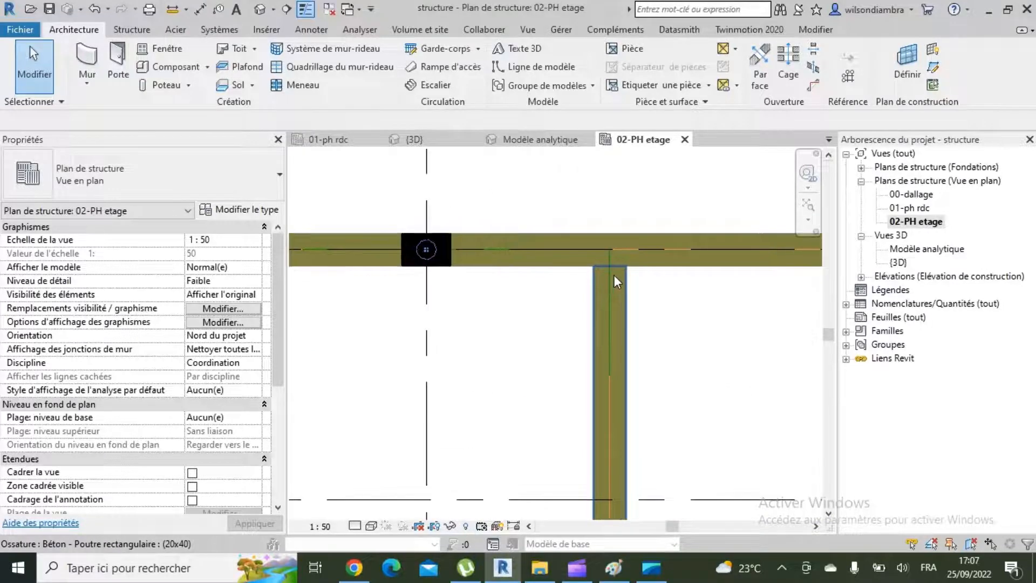
scroll(615, 276, "down", 5)
scroll(615, 277, "down", 3)
scroll(607, 405, "up", 3)
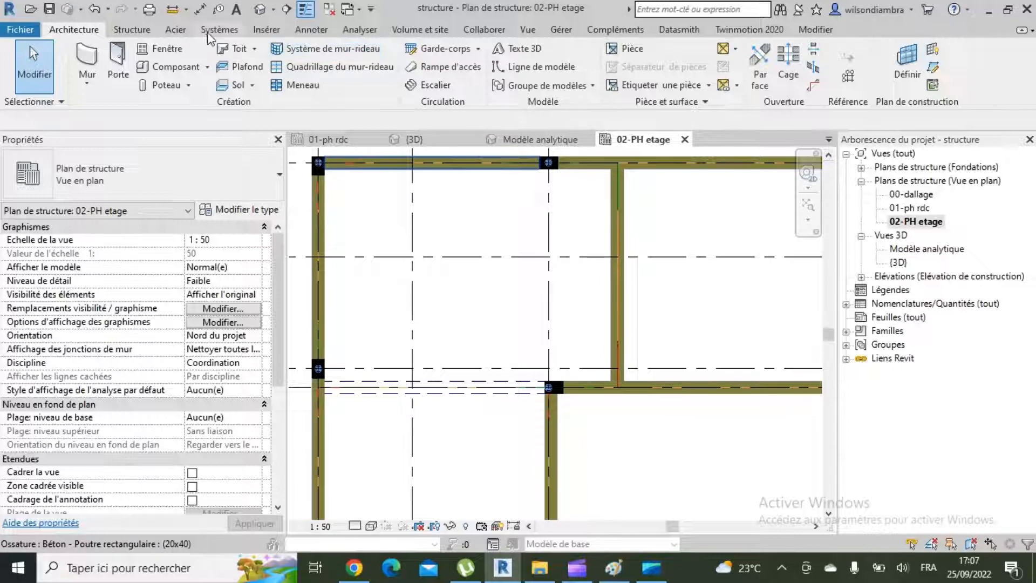
Review the analytical model's automatic detection tolerances in the structural settings
left_click(359, 30)
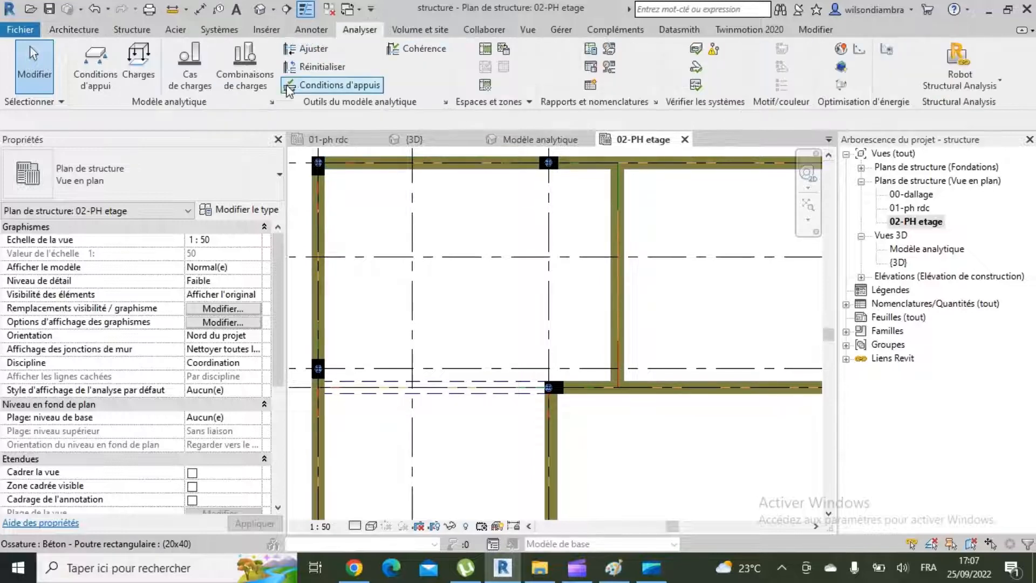
left_click(441, 104)
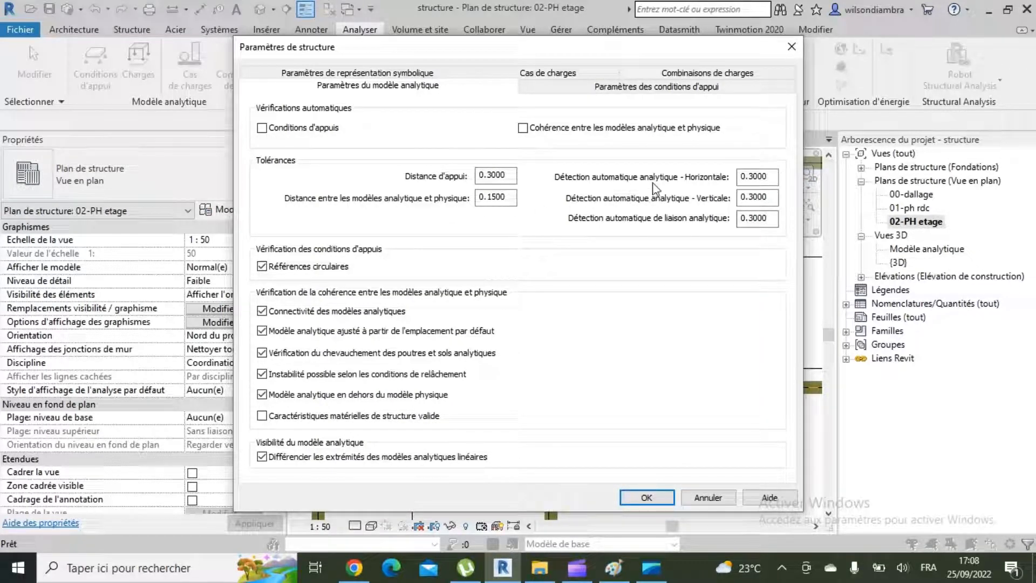
left_click(767, 173)
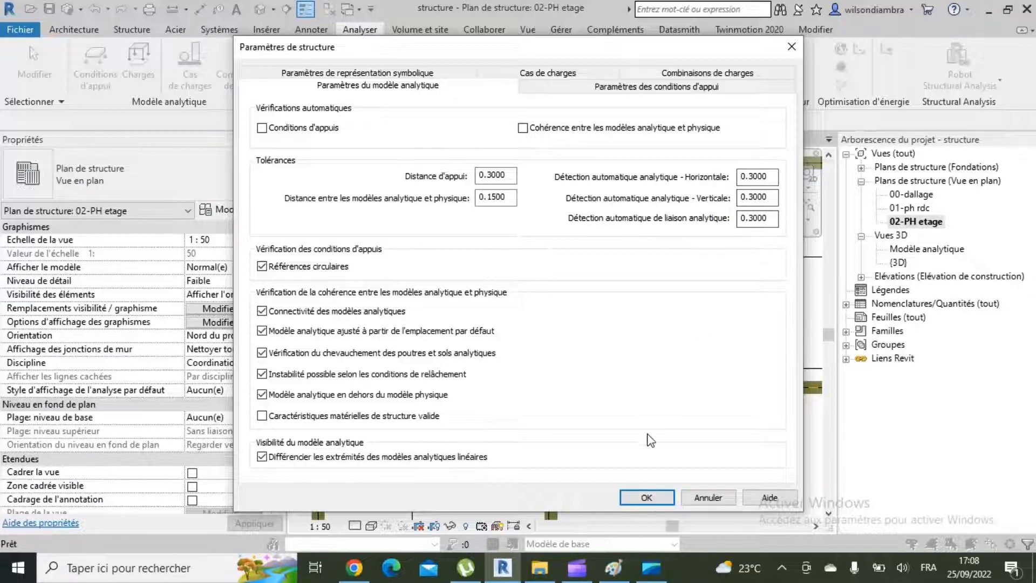
left_click(649, 497)
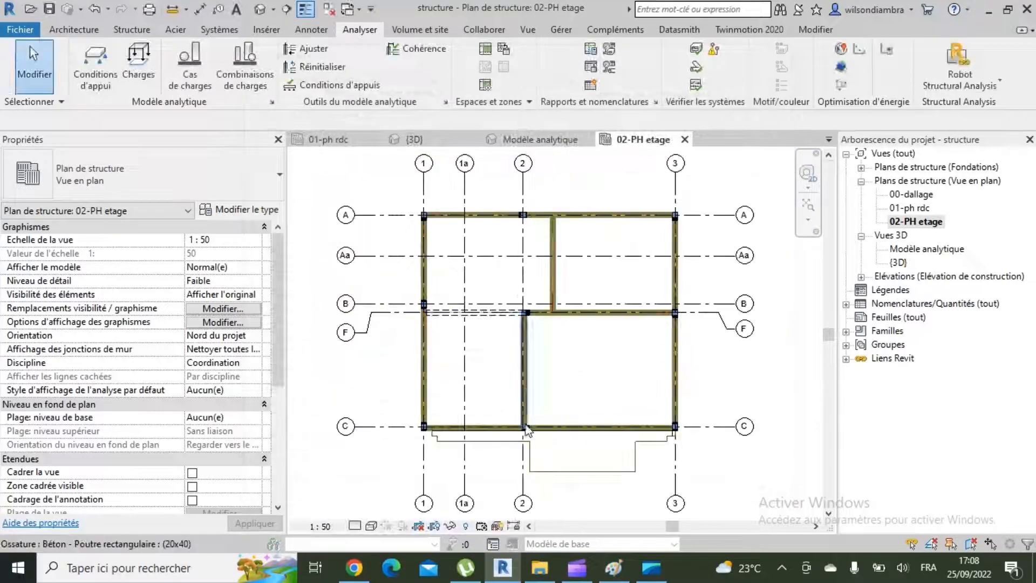
Examine the floor's analytical outline along grid C from grid 1 to the column at grid 3
scroll(527, 429, "up", 4)
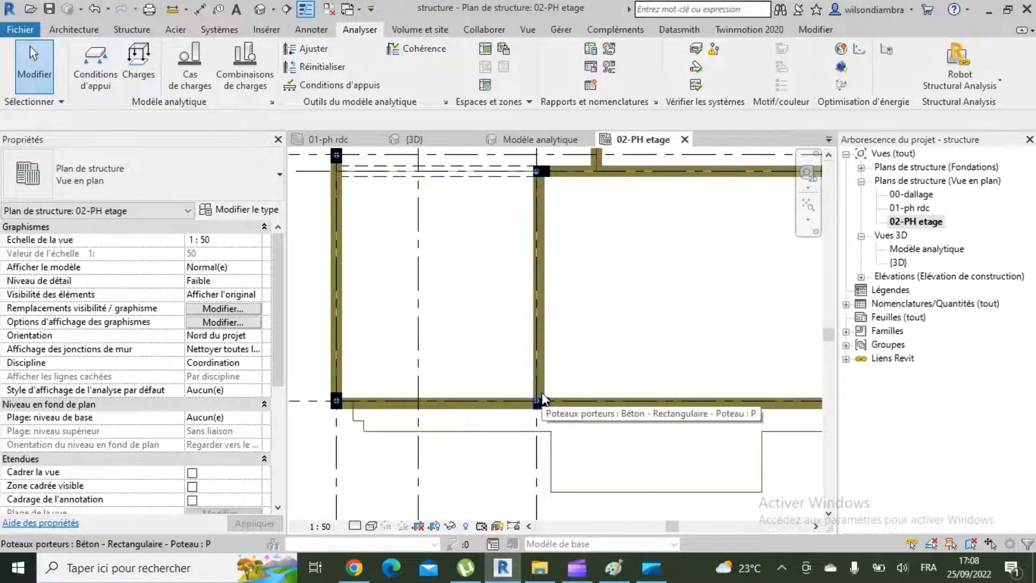
scroll(542, 399, "down", 3)
scroll(453, 411, "up", 3)
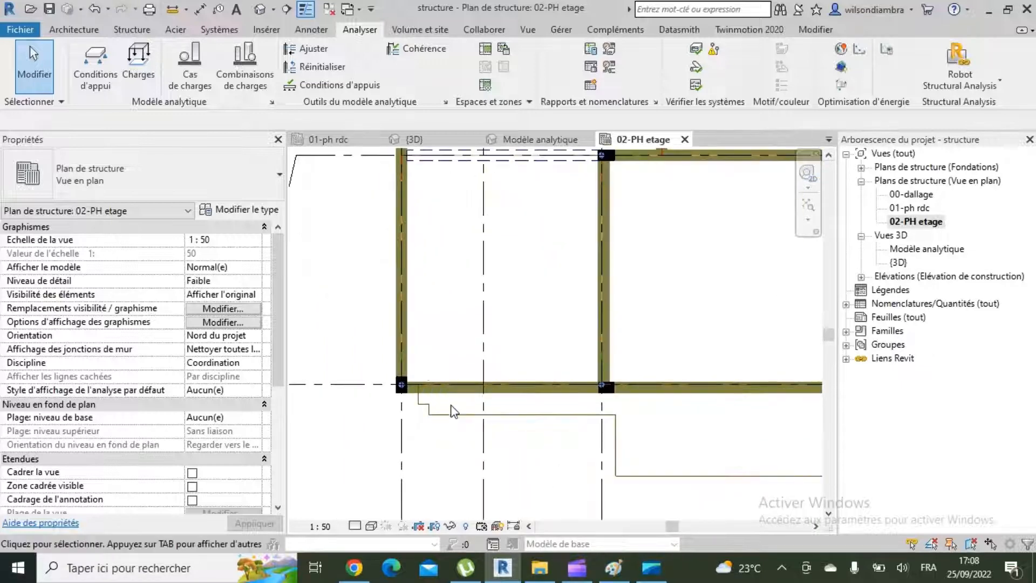
scroll(413, 409, "up", 3)
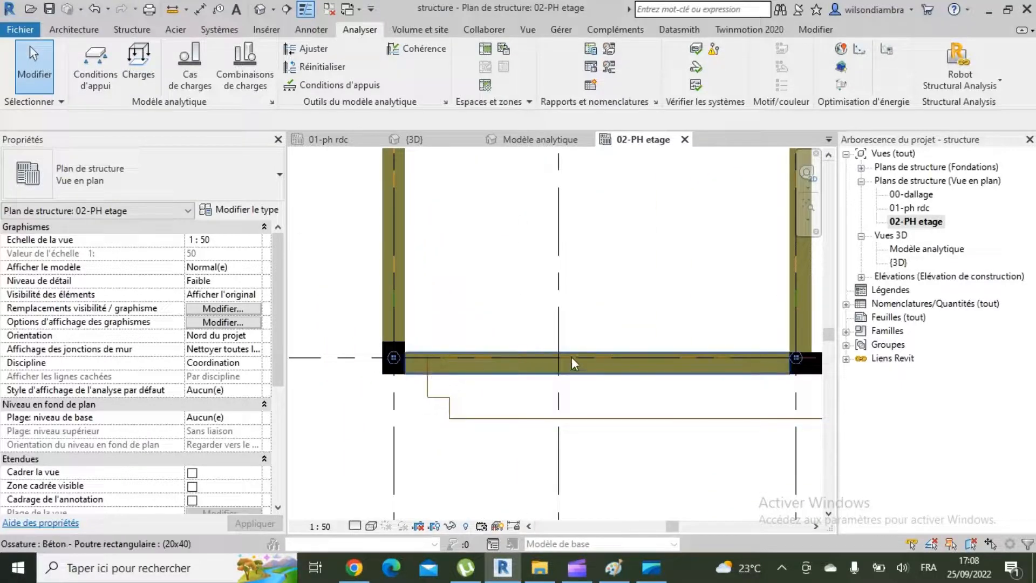
scroll(571, 357, "down", 2)
scroll(646, 359, "up", 1)
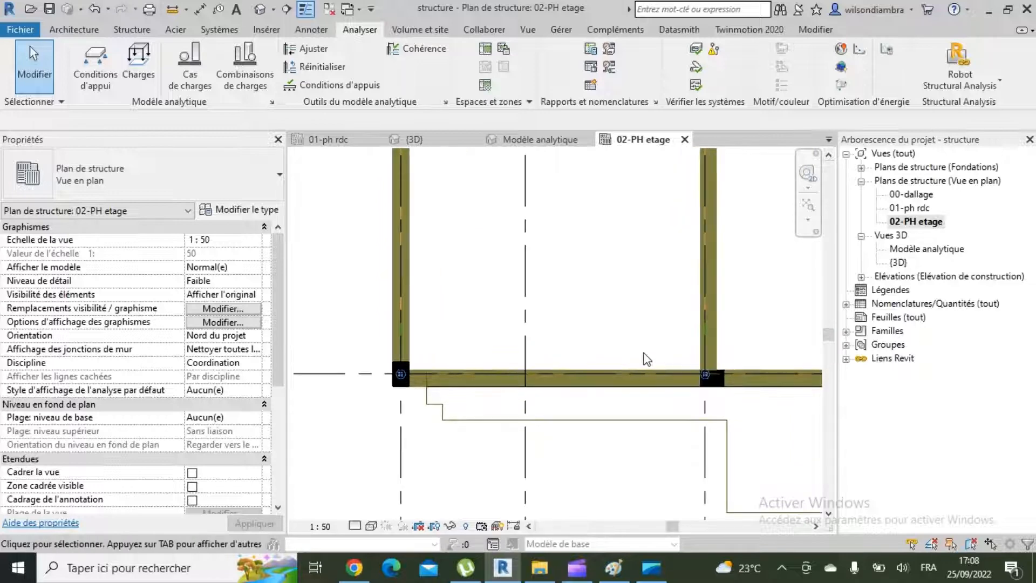
scroll(646, 356, "down", 4)
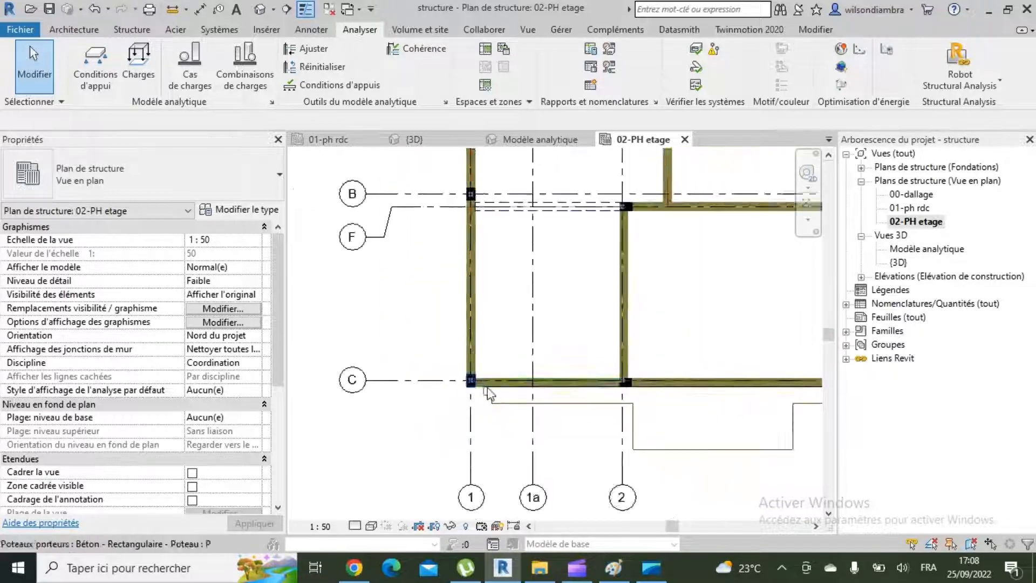
scroll(649, 388, "up", 8)
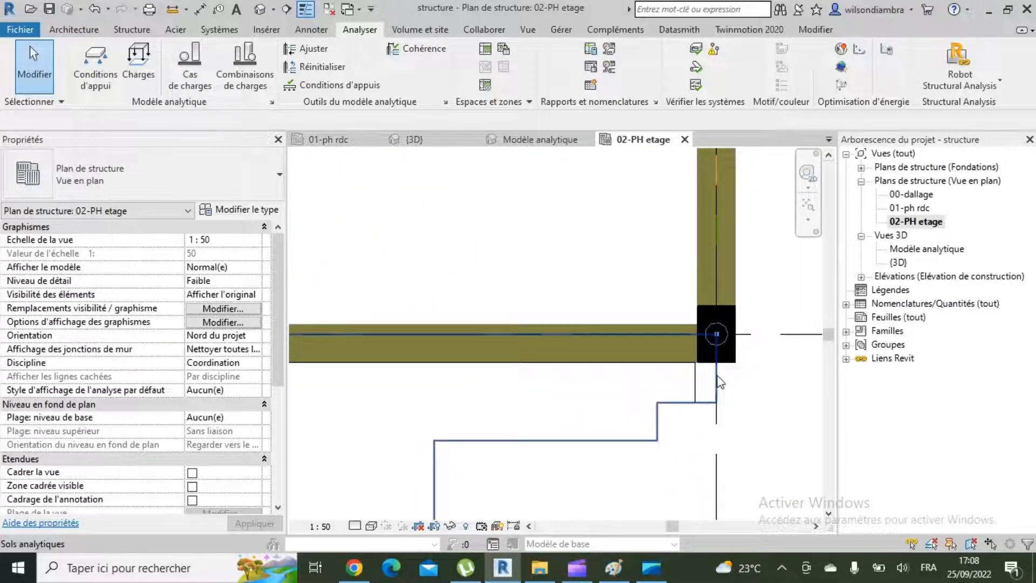
Move the analytical floor's short edge at grid 3 inward onto the physical slab edge and finish the analytical edit
left_click(718, 334)
scroll(716, 373, "up", 2)
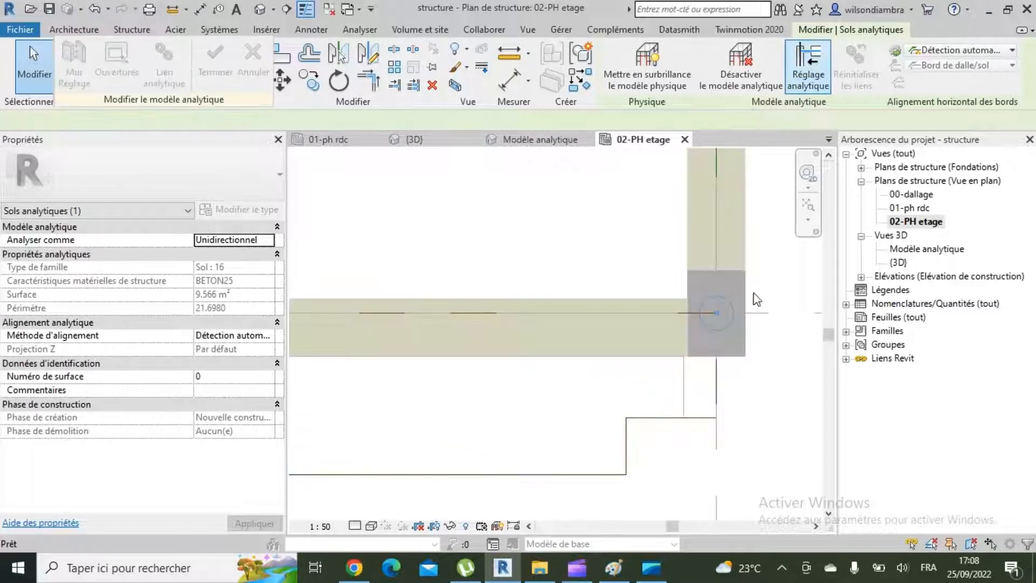
left_click(718, 381)
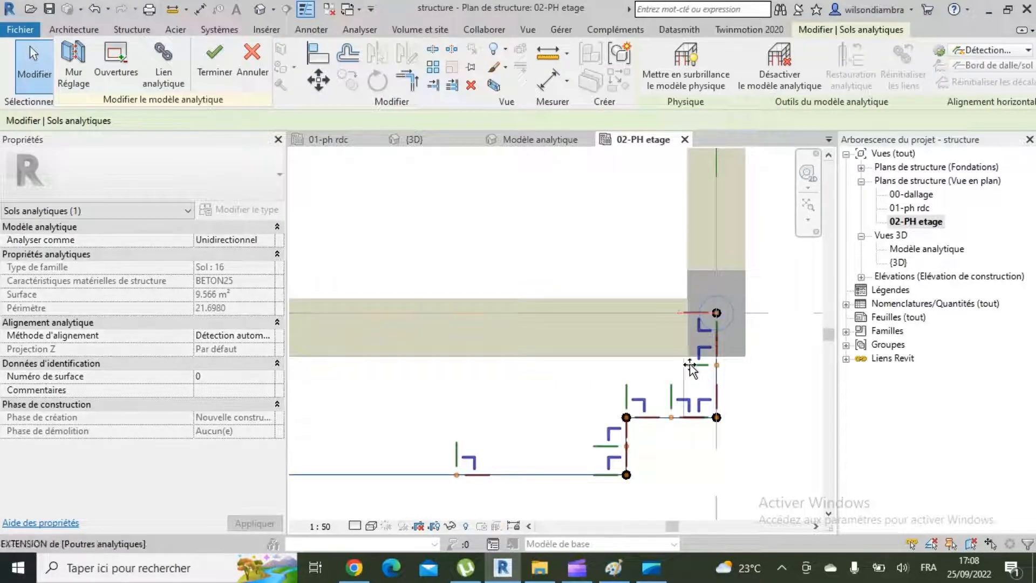
left_click_drag(690, 367, 657, 367)
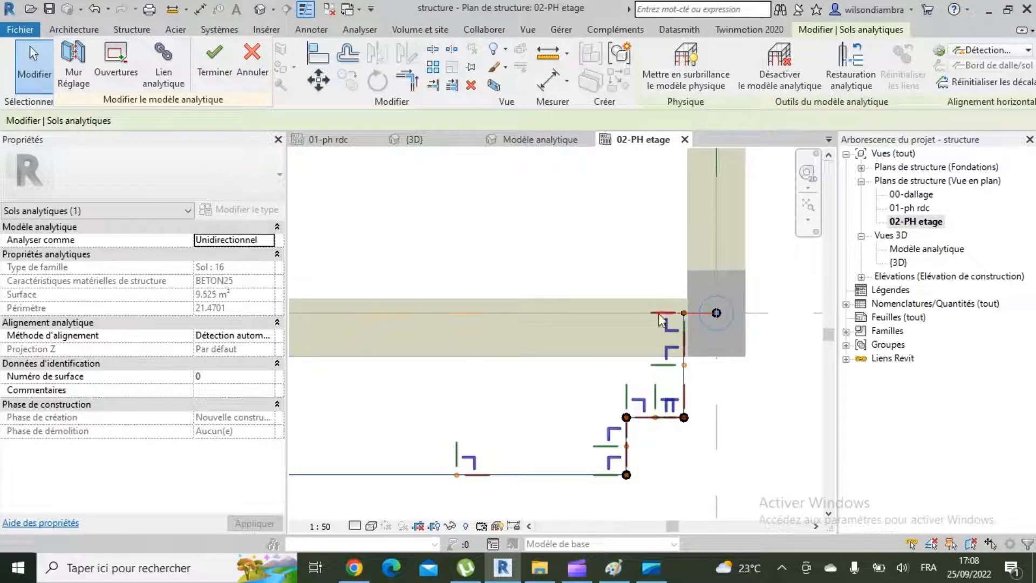
scroll(712, 326, "up", 3)
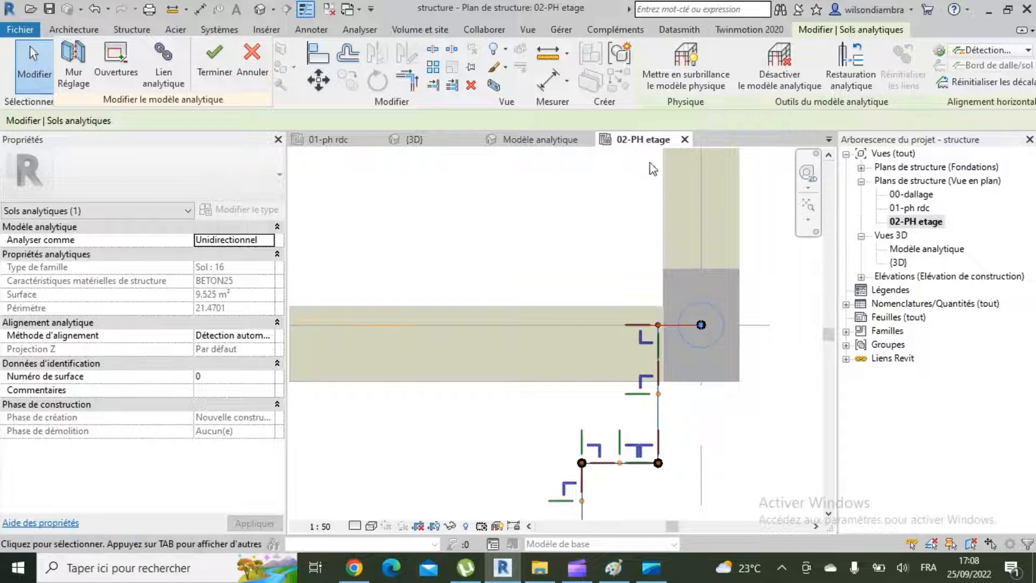
left_click(214, 56)
scroll(630, 276, "down", 6)
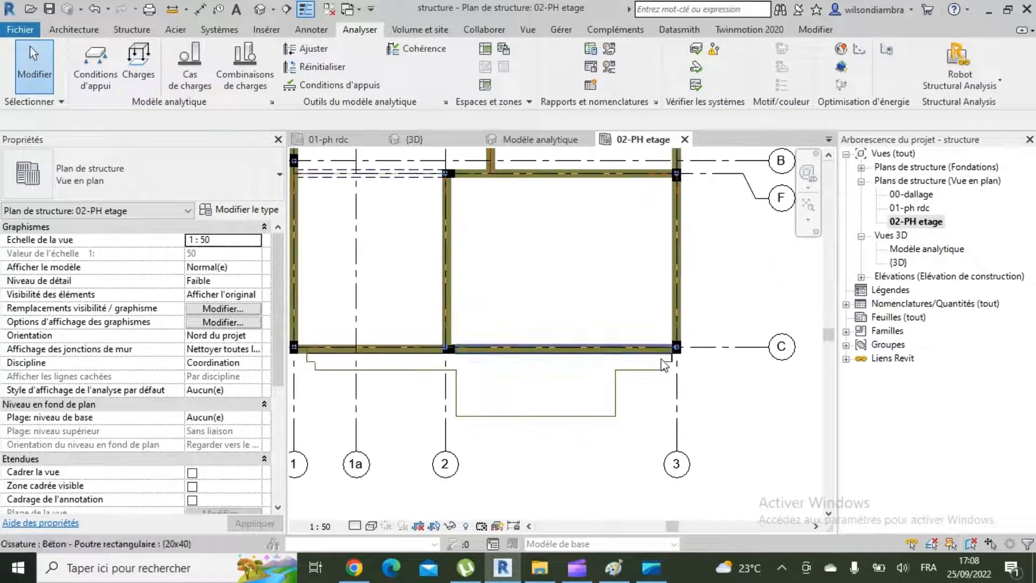
Open the 01-ph rdc structural plan and start creating a structural floor
double_click(910, 208)
scroll(626, 412, "up", 2)
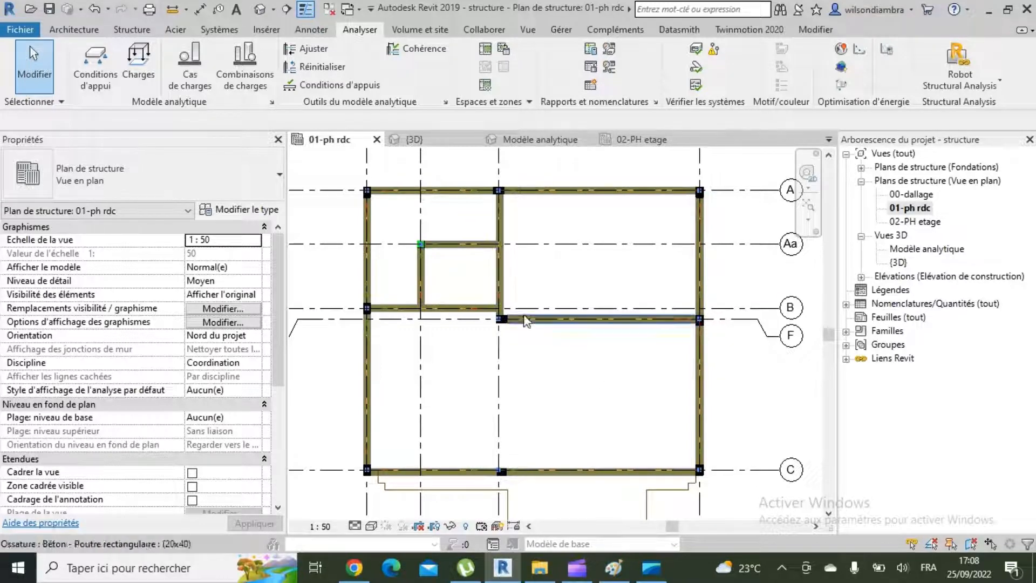
left_click(131, 31)
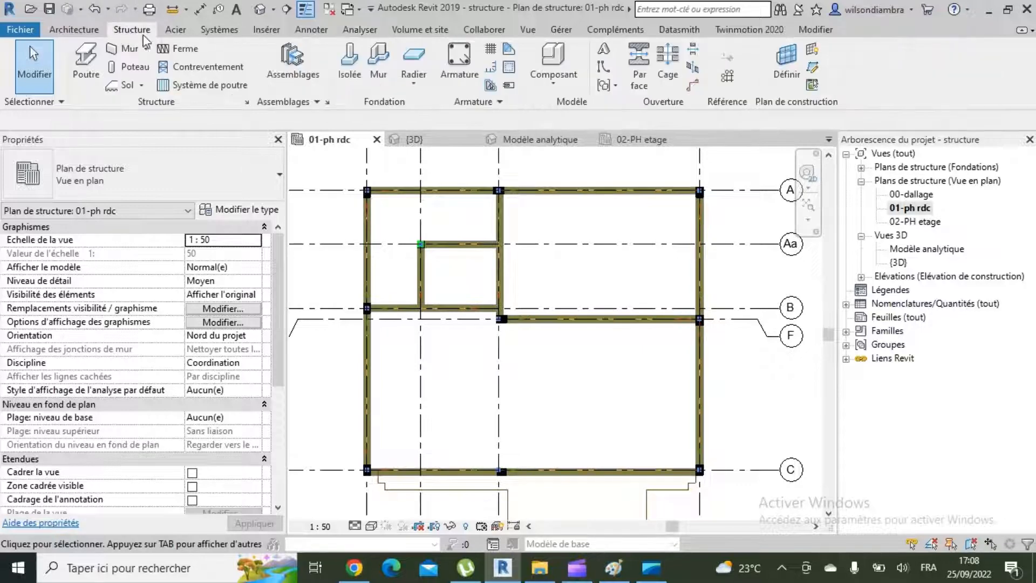
left_click(128, 85)
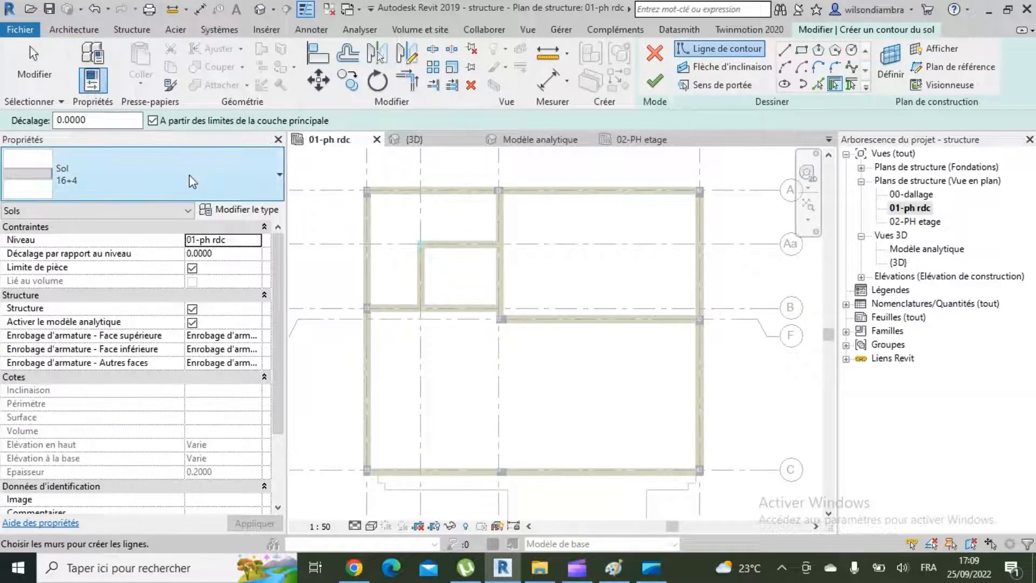
left_click(245, 211)
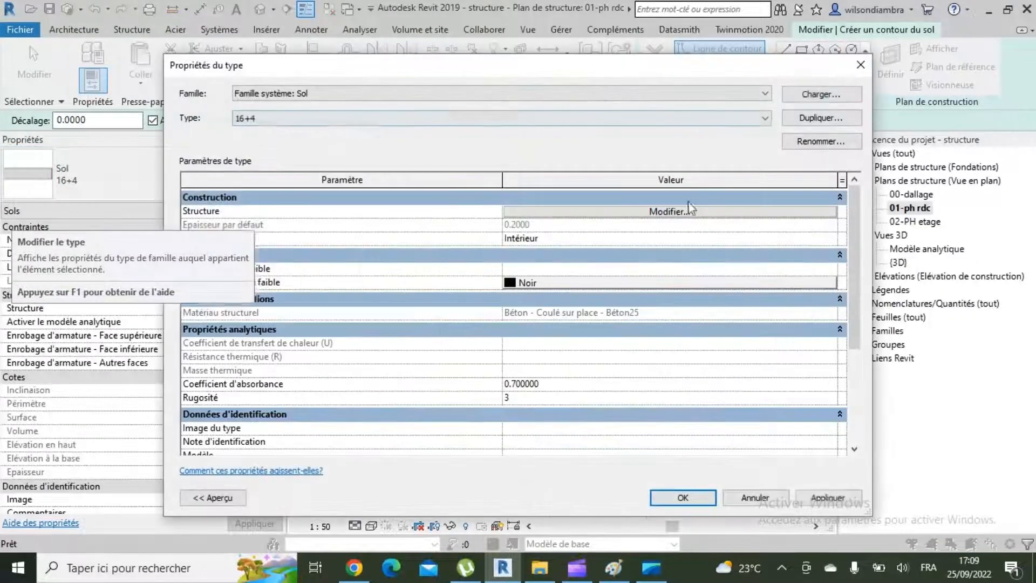
left_click(814, 117)
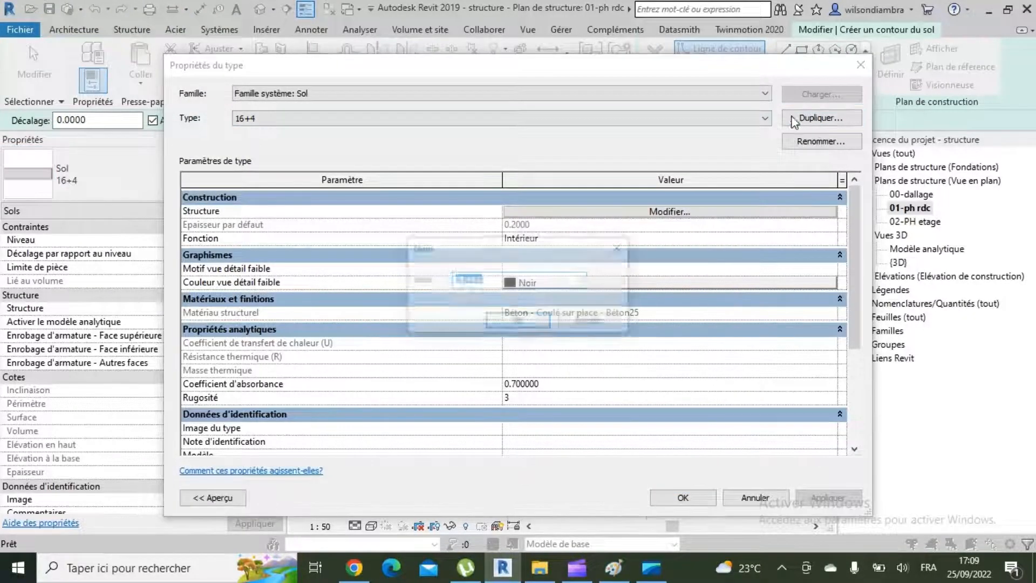
left_click(619, 246)
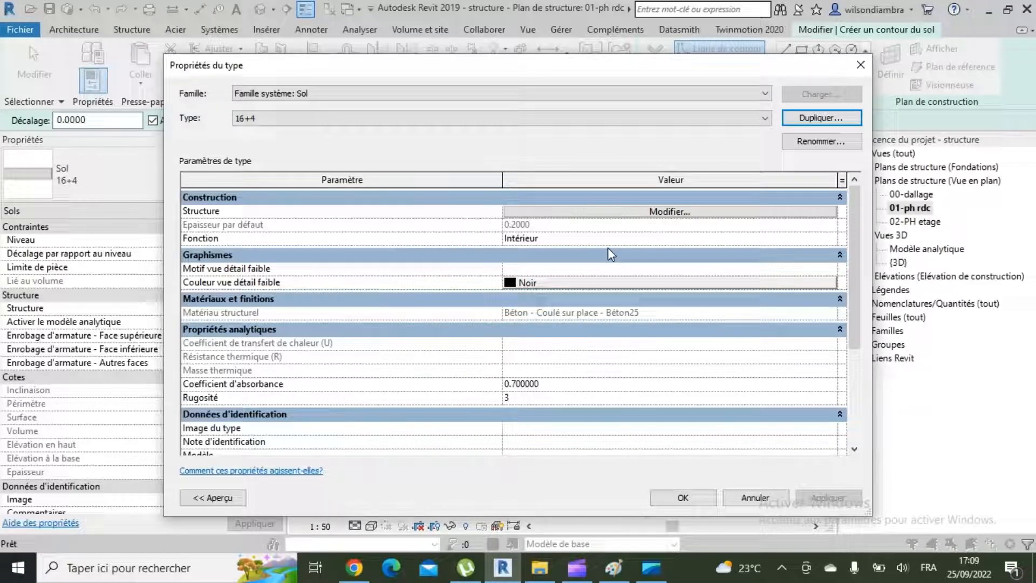
left_click(860, 66)
Start measuring the clear span of the bay between grids C and F from the beam face beside the grid 2 column
left_click(548, 53)
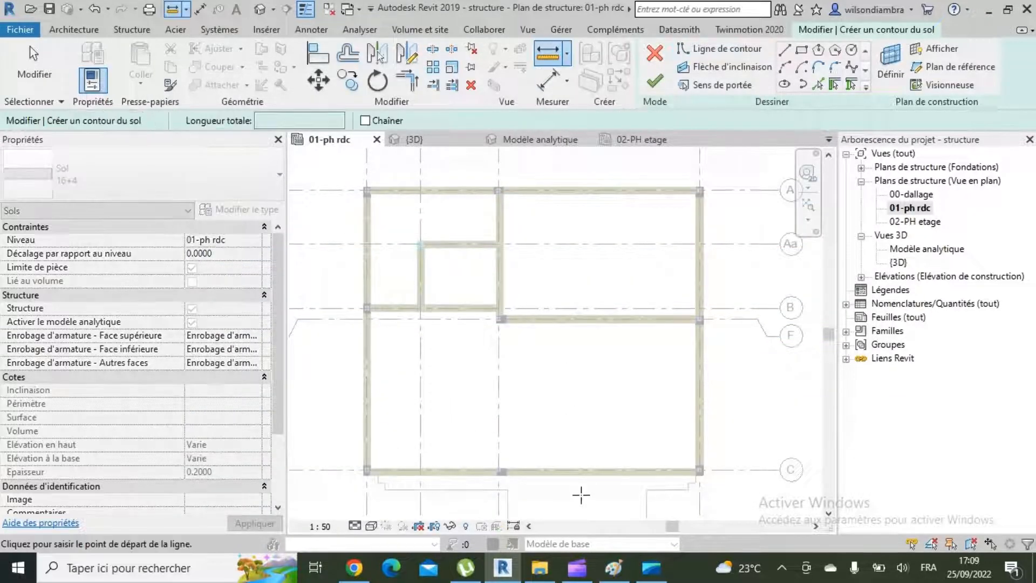
scroll(578, 492, "up", 2)
scroll(429, 451, "up", 2)
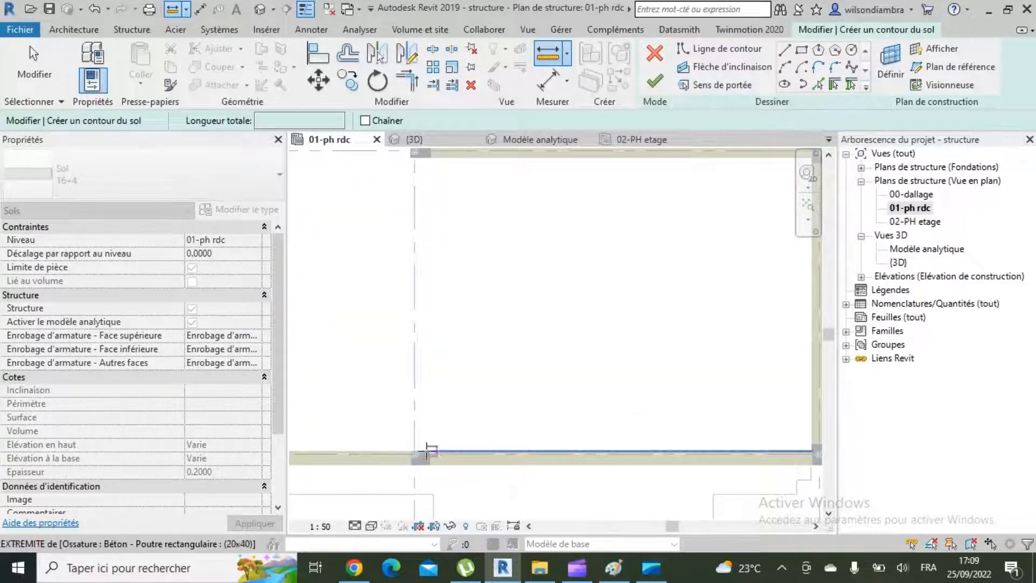
left_click(433, 450)
scroll(432, 324, "down", 3)
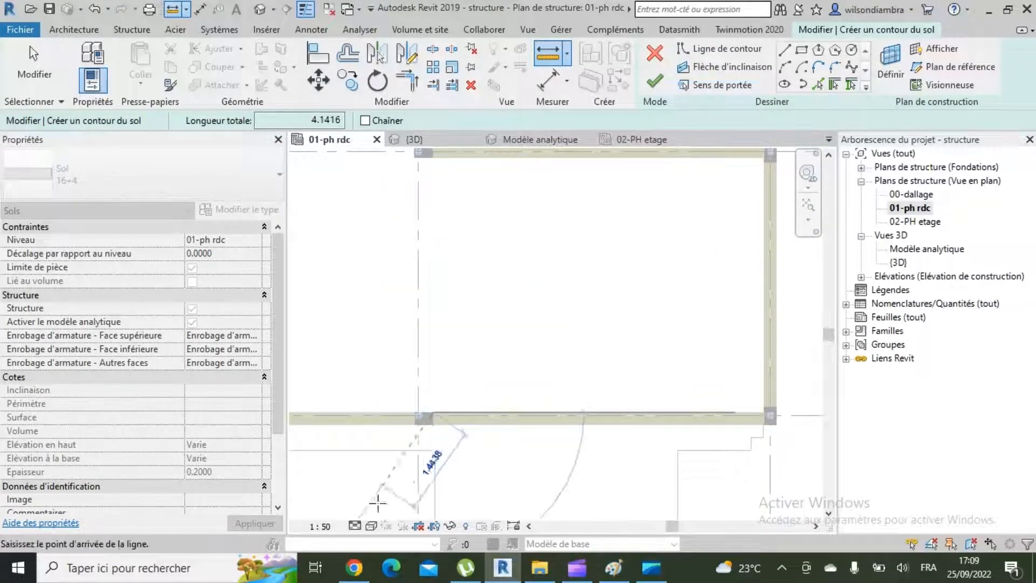
Divide 4.14 by 22.5 in the Windows Calculator, return to the Revit plan and end the measurement
left_click(219, 567)
type("ca")
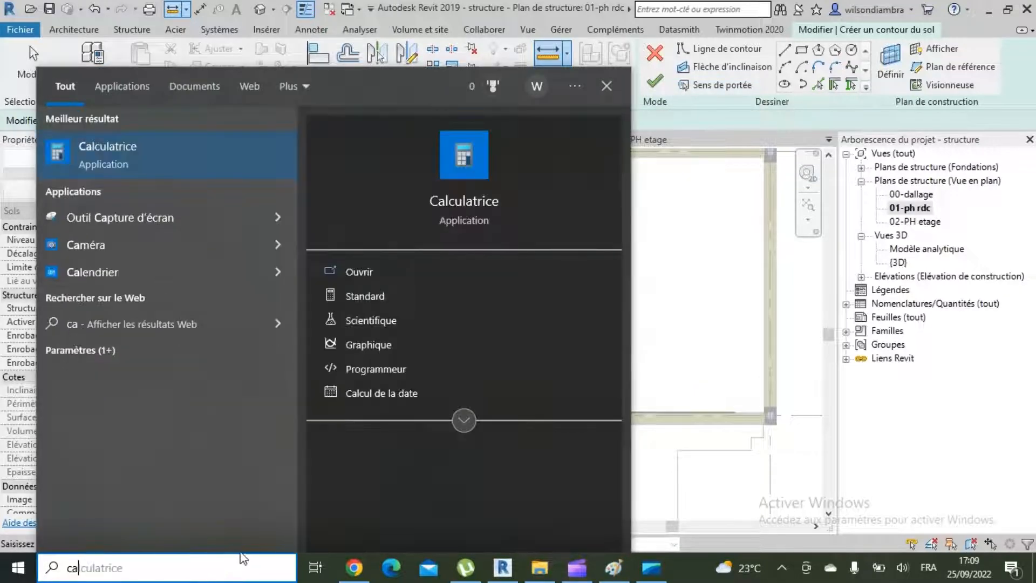
left_click(185, 161)
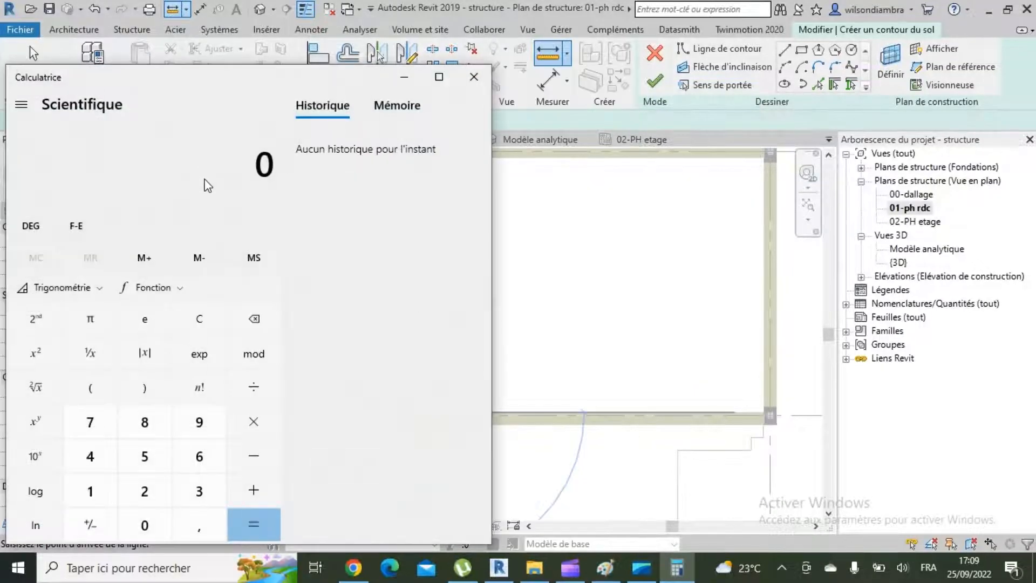
type("4,1")
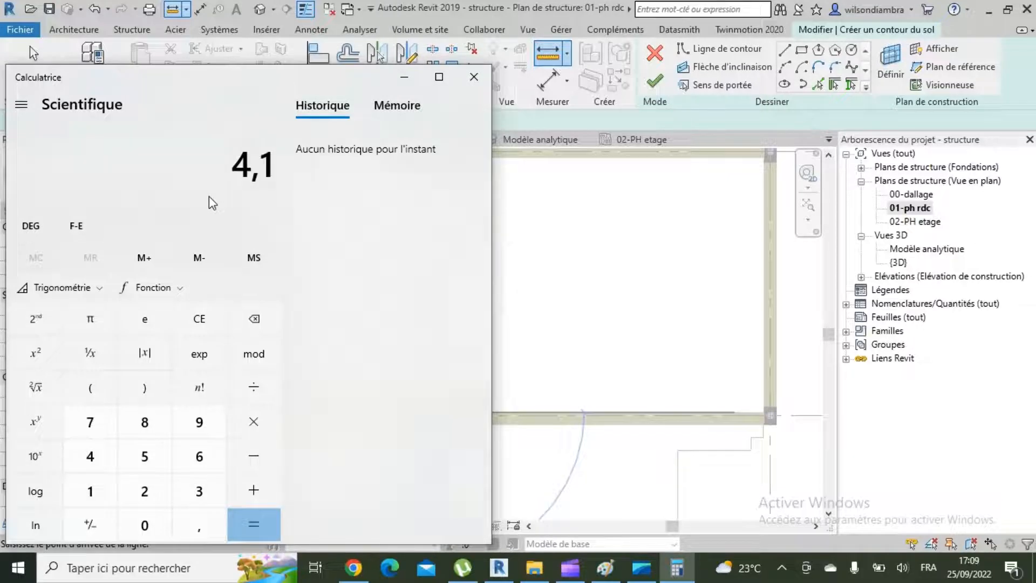
type("4/22,5")
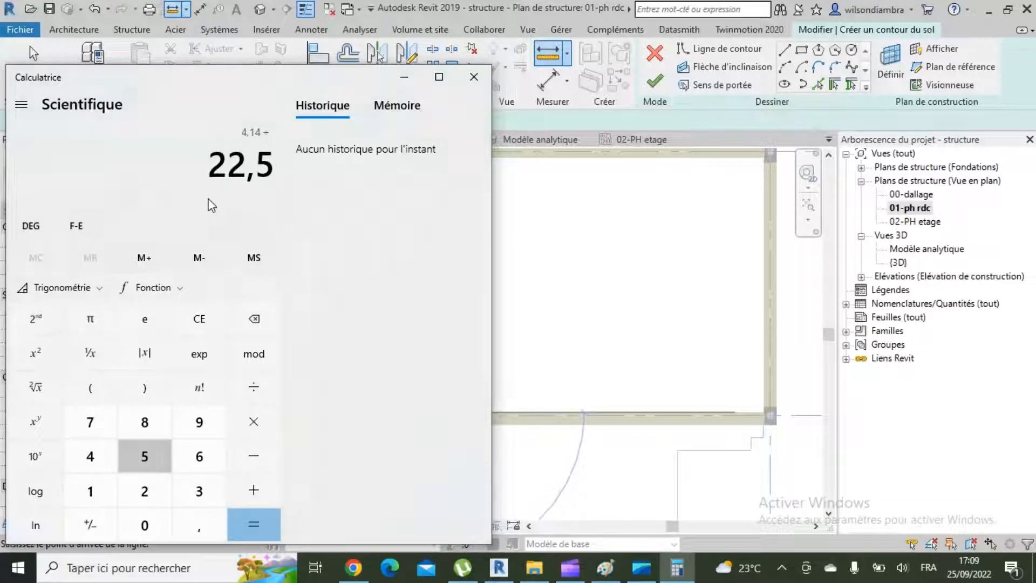
key("Return")
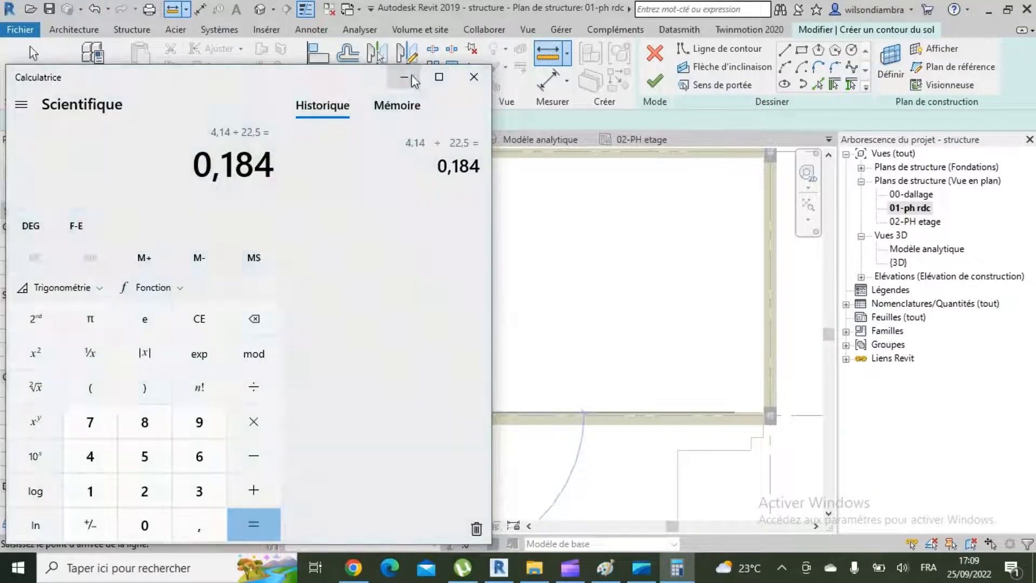
left_click(404, 77)
scroll(442, 186, "up", 5)
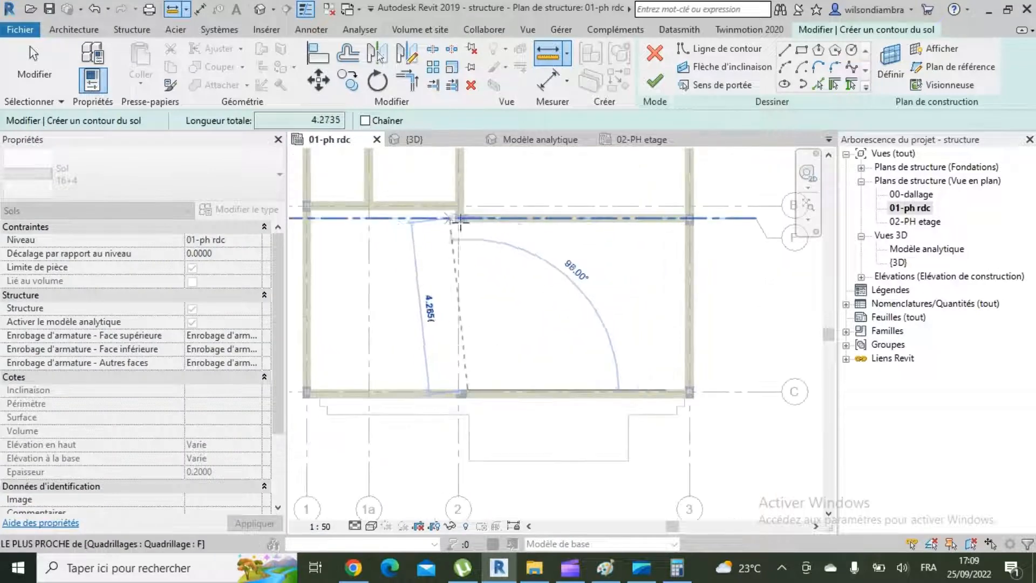
key("Escape")
key("Escape")
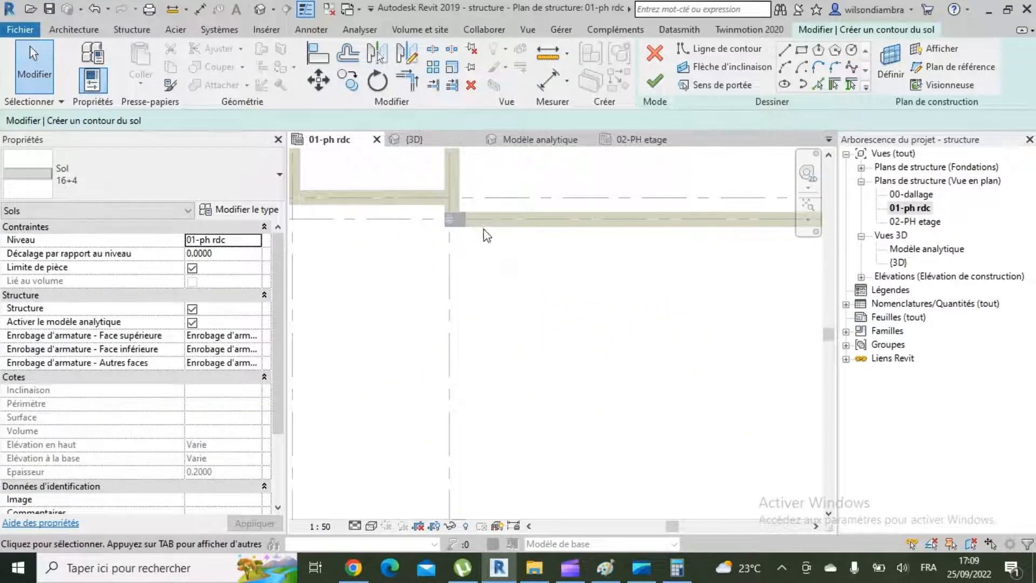
scroll(482, 229, "down", 4)
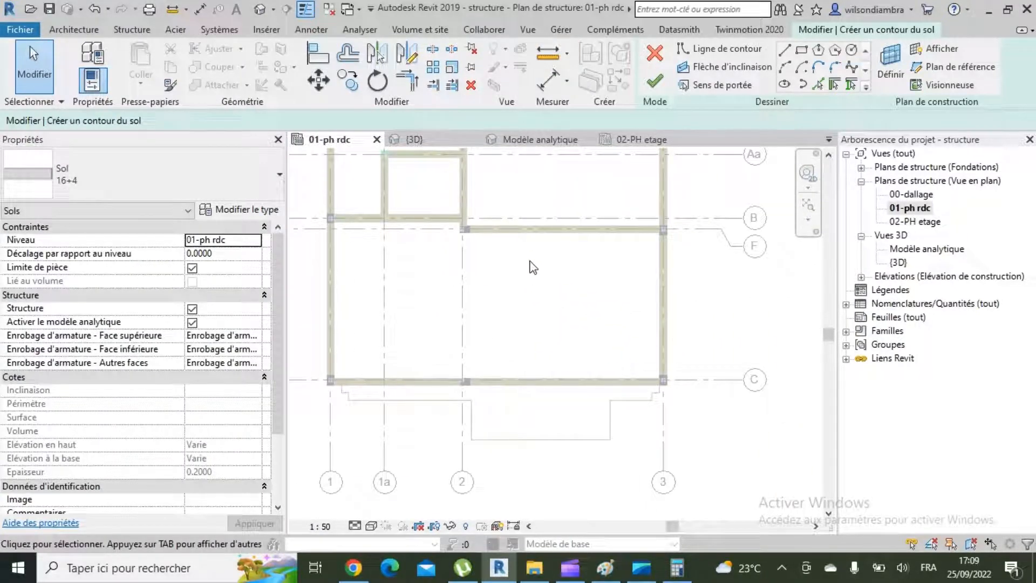
scroll(518, 272, "down", 1)
scroll(529, 265, "down", 1)
scroll(527, 353, "down", 1)
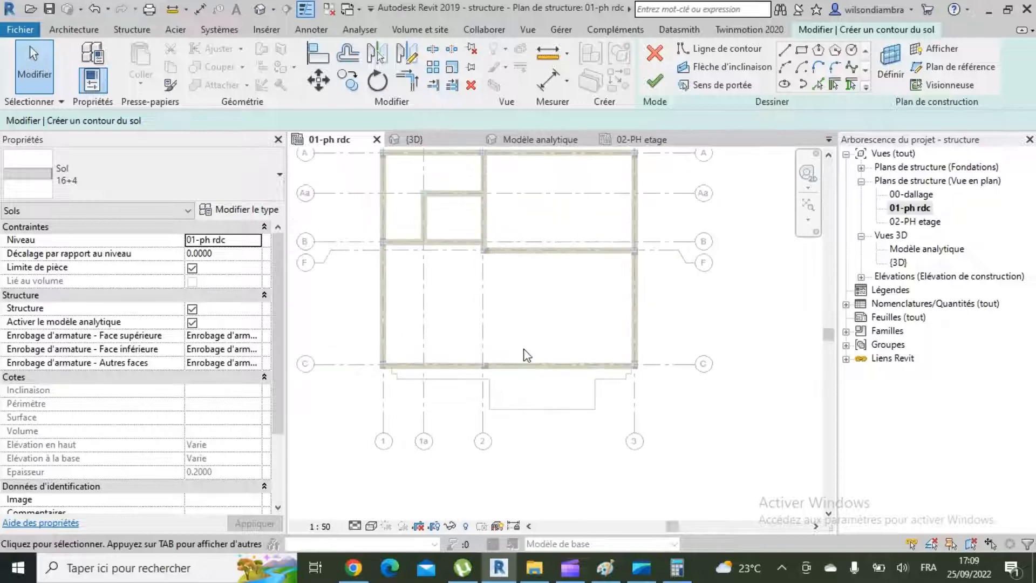
scroll(495, 264, "down", 1)
scroll(496, 264, "up", 2)
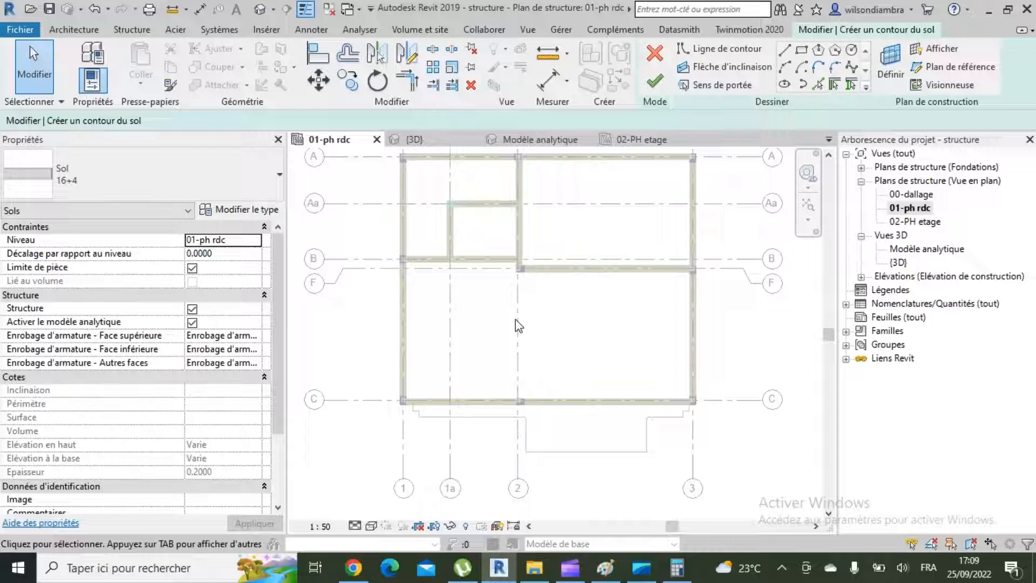
scroll(464, 257, "up", 2)
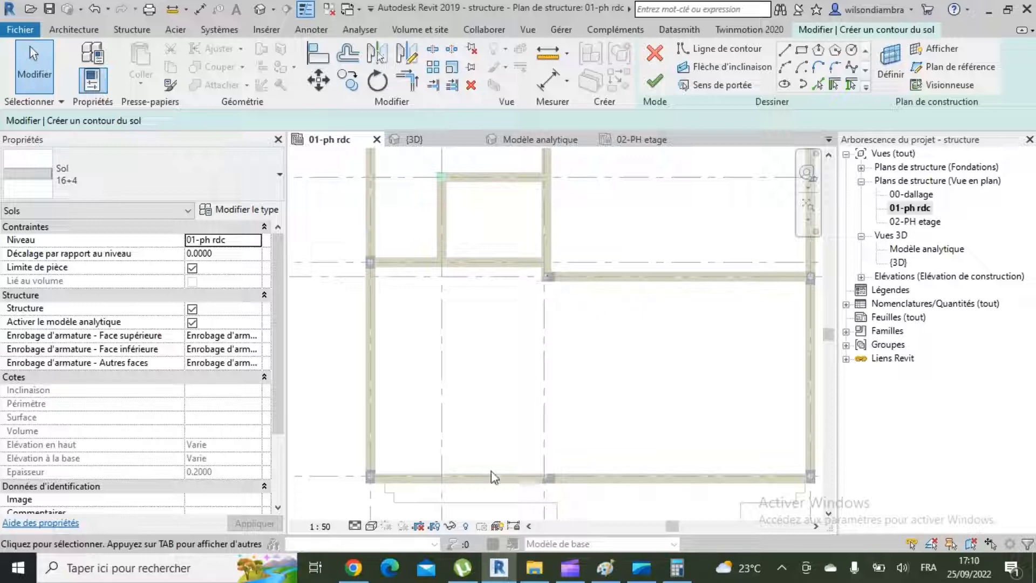
Look up the 16 + 4 floor's surface weight in the Chrome load table and divide 2.85 by 25 in Calculator
left_click(354, 567)
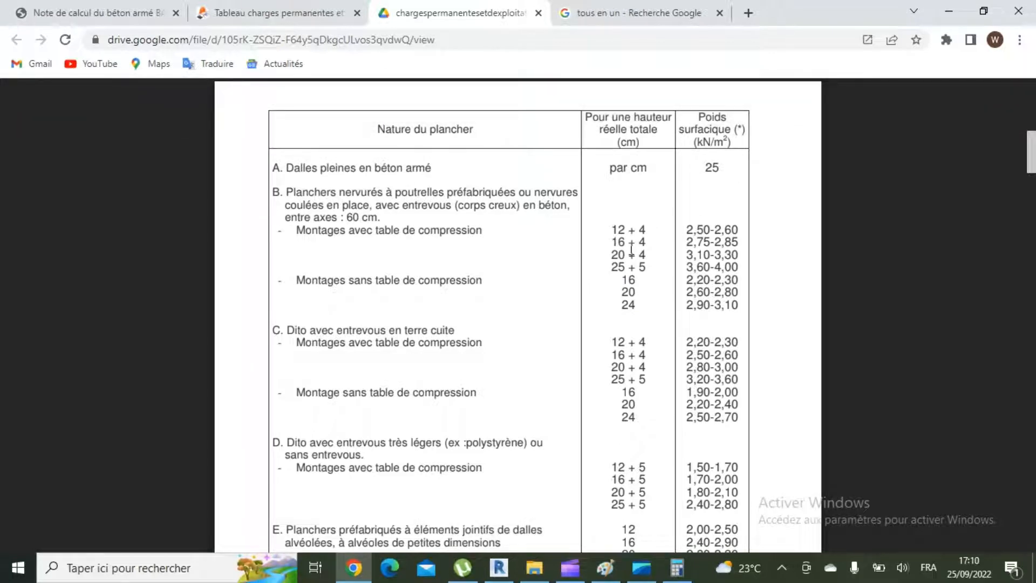
left_click_drag(613, 244, 736, 241)
left_click(677, 567)
type("2,")
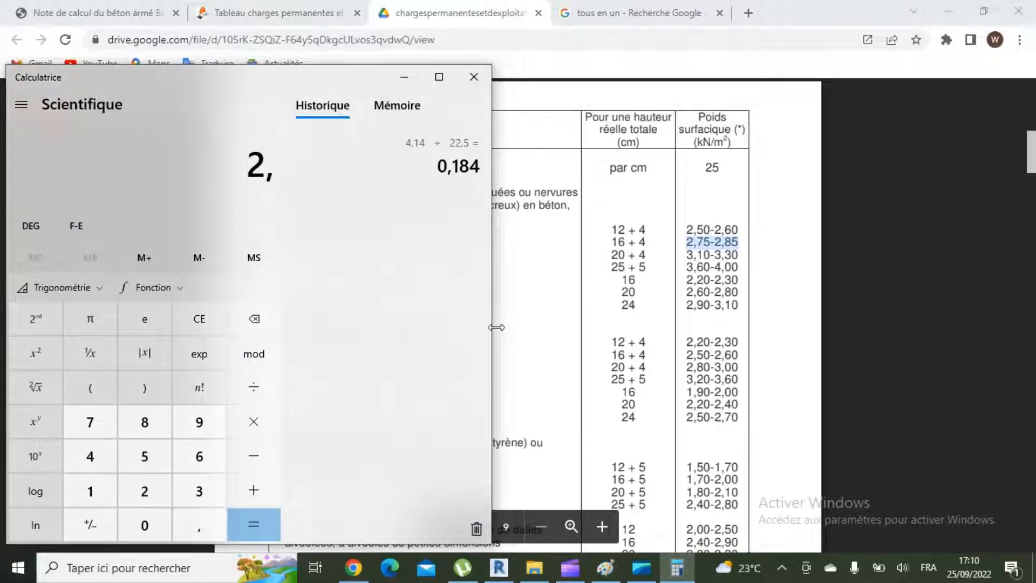
type("85/25")
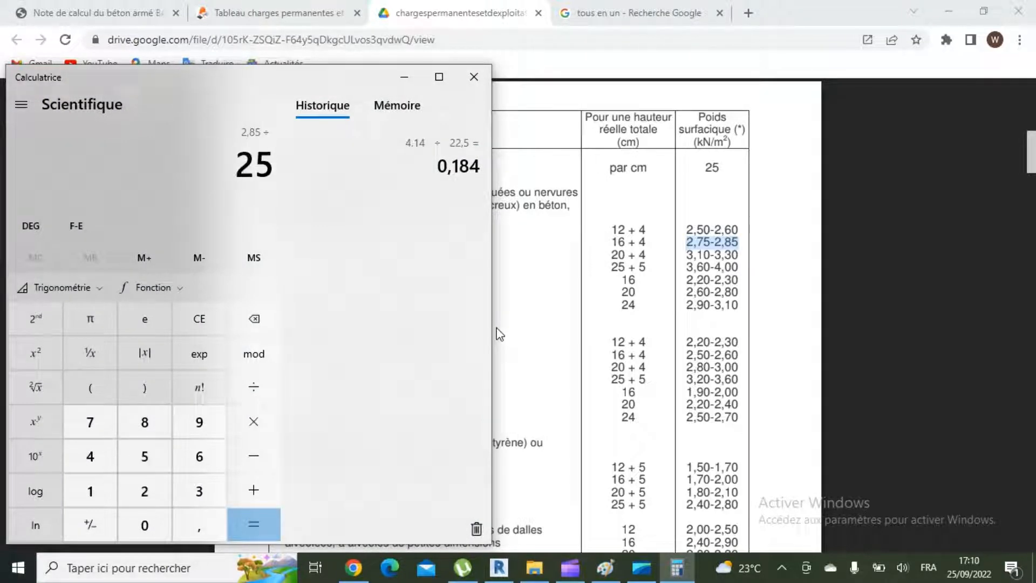
key("Return")
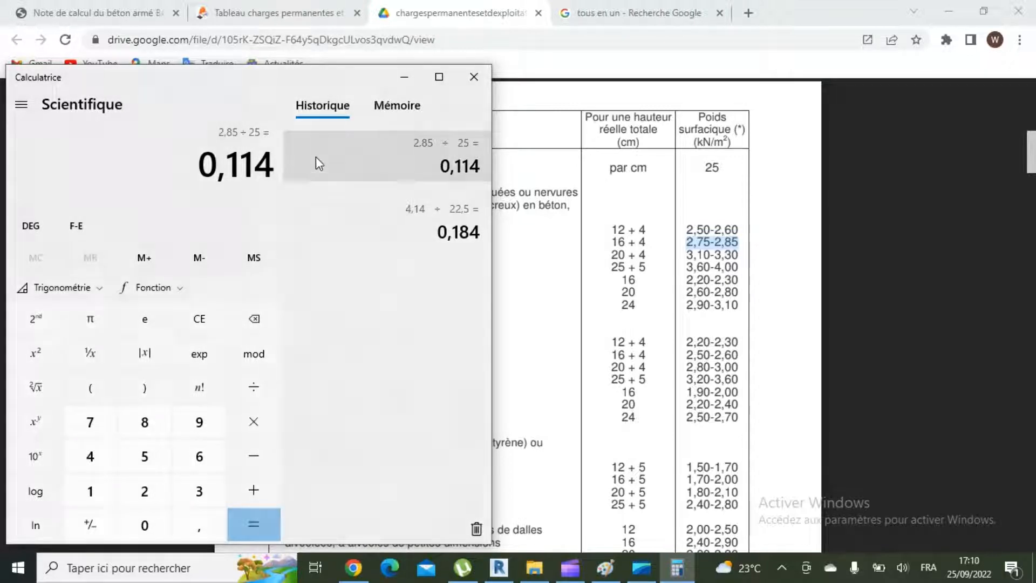
left_click(416, 82)
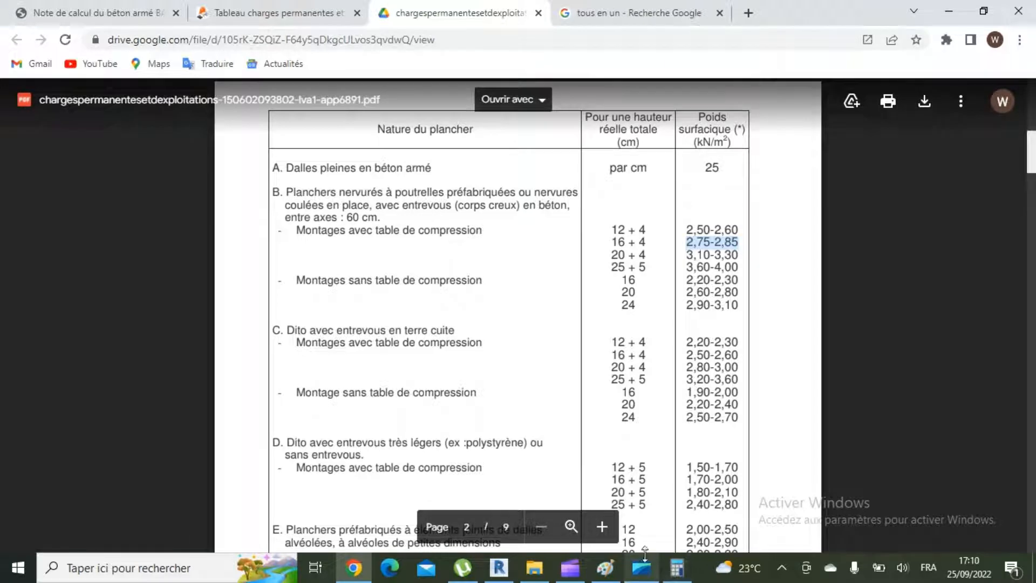
Switch back to Revit and set the structural layer thickness of the 16+4 floor type to 0.12
left_click(499, 567)
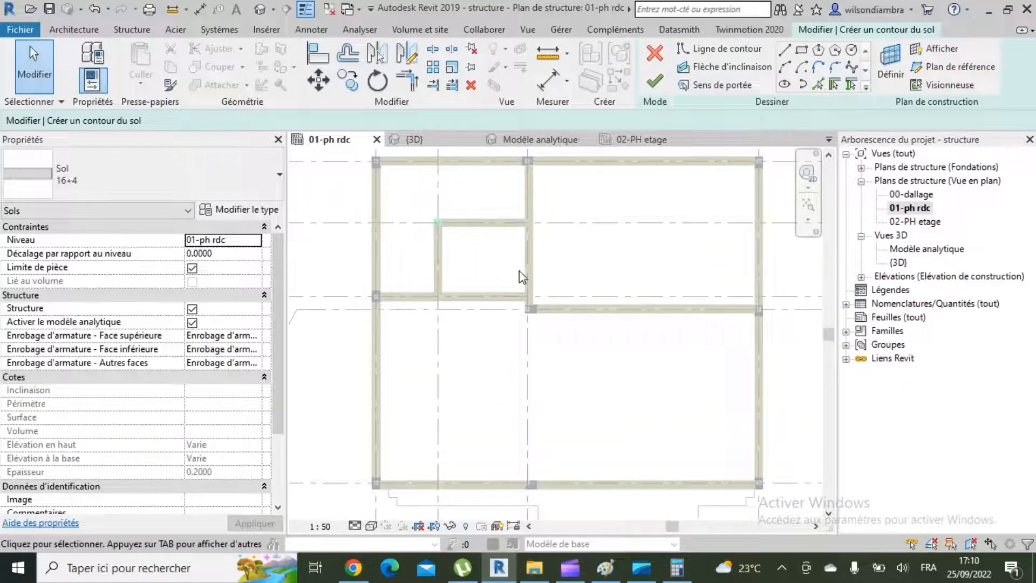
scroll(545, 290, "down", 1)
scroll(512, 301, "up", 1)
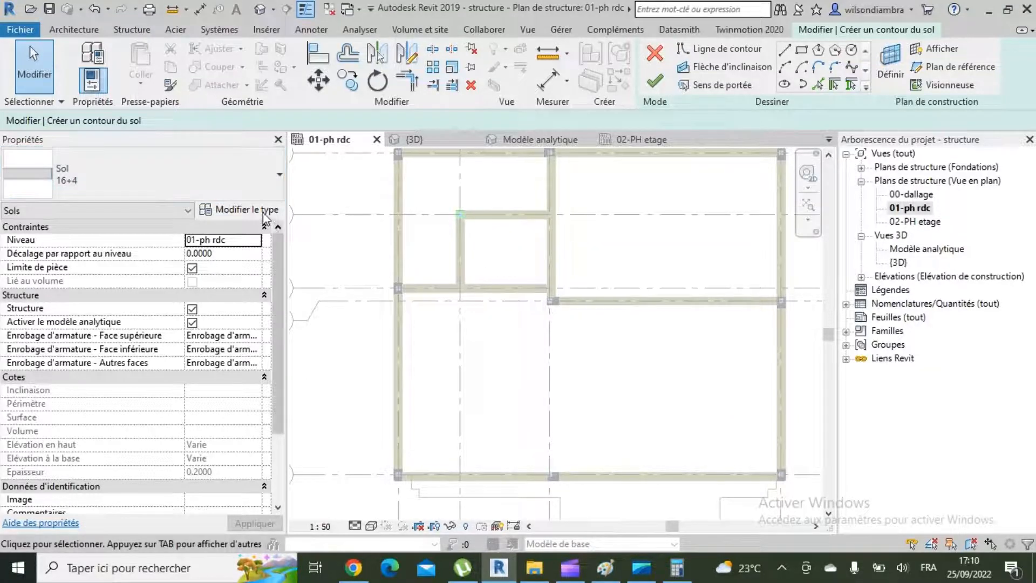
left_click(241, 209)
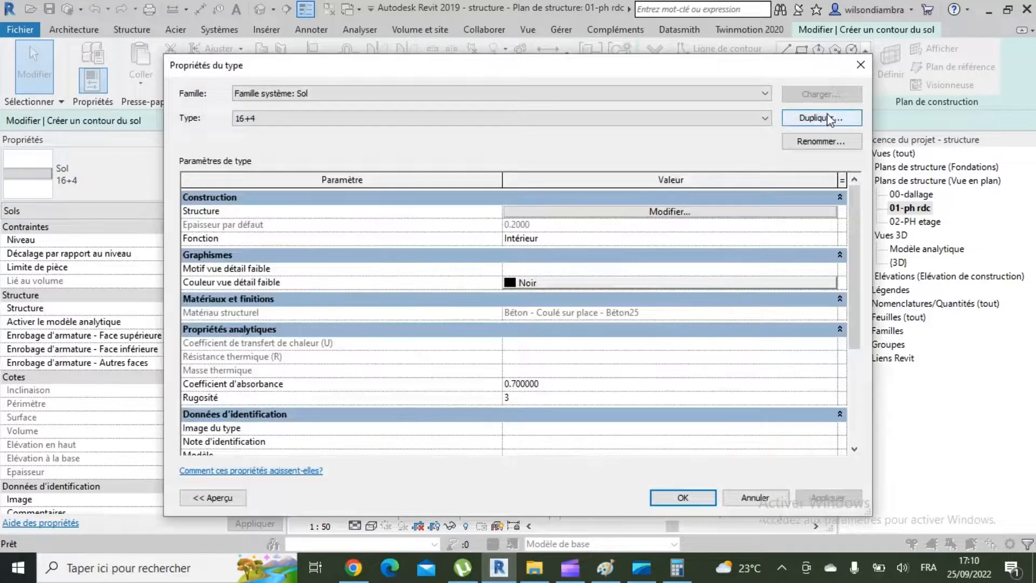
left_click(827, 118)
left_click(621, 250)
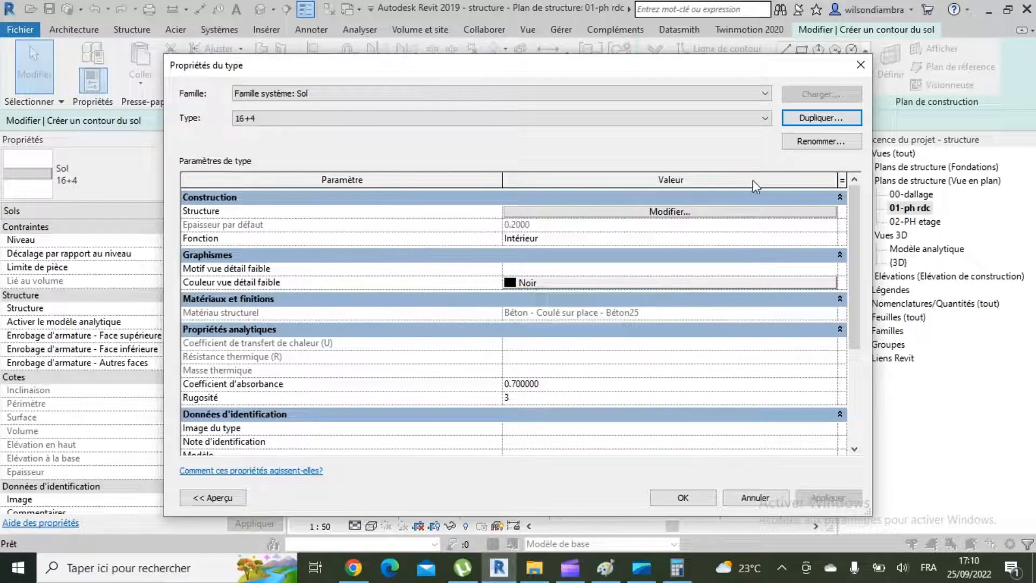
left_click(671, 212)
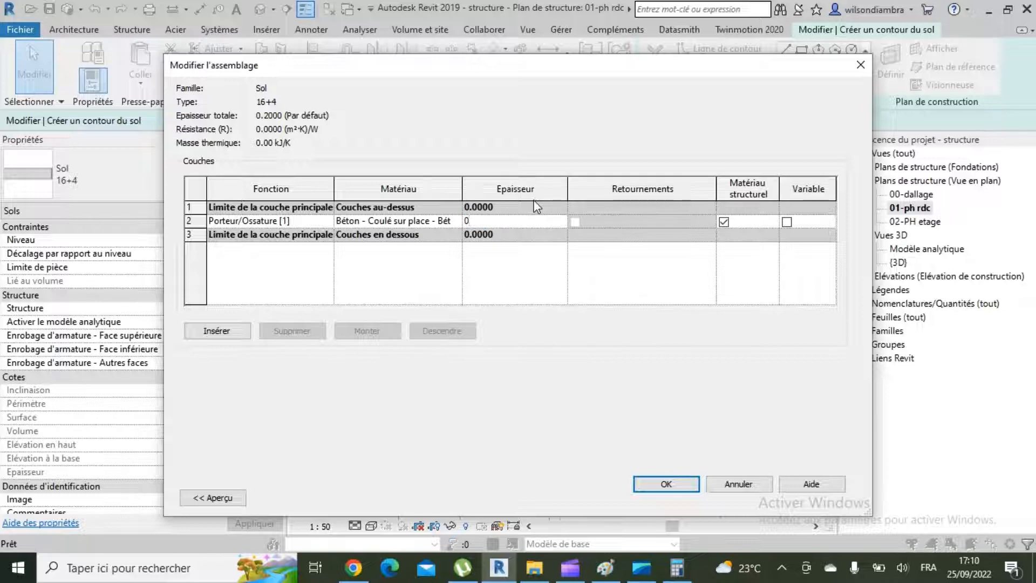
left_click(667, 484)
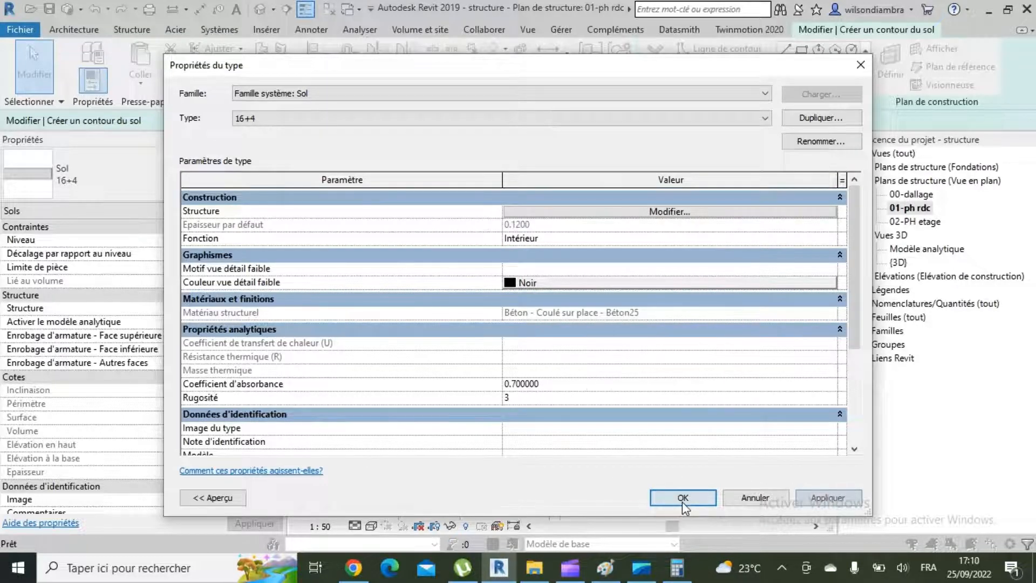
left_click(682, 498)
Draw a floor boundary line along the inner face of the grid 3 beam, from the grid C beam to the grid F beam
scroll(507, 275, "down", 2)
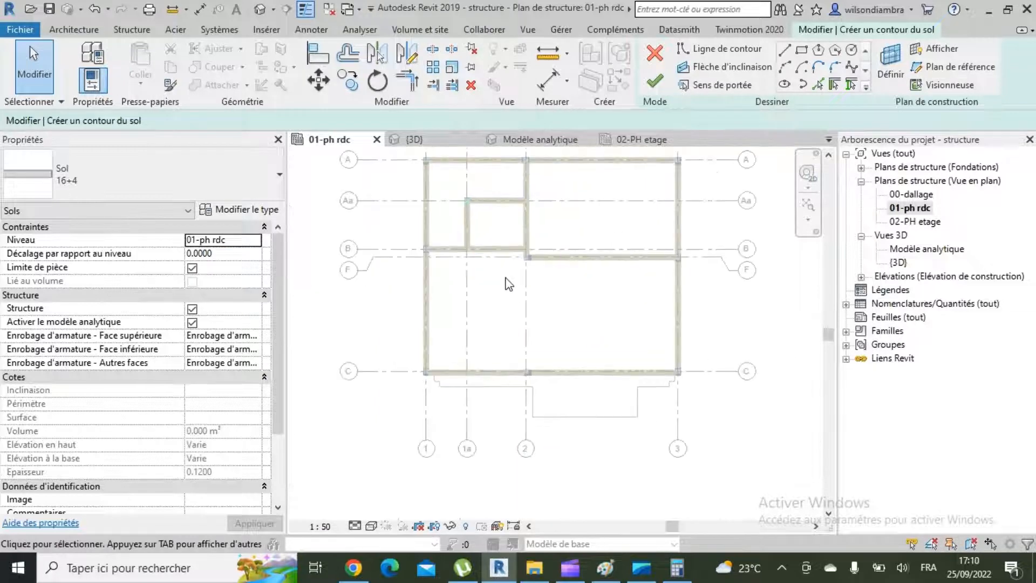
scroll(507, 283, "up", 2)
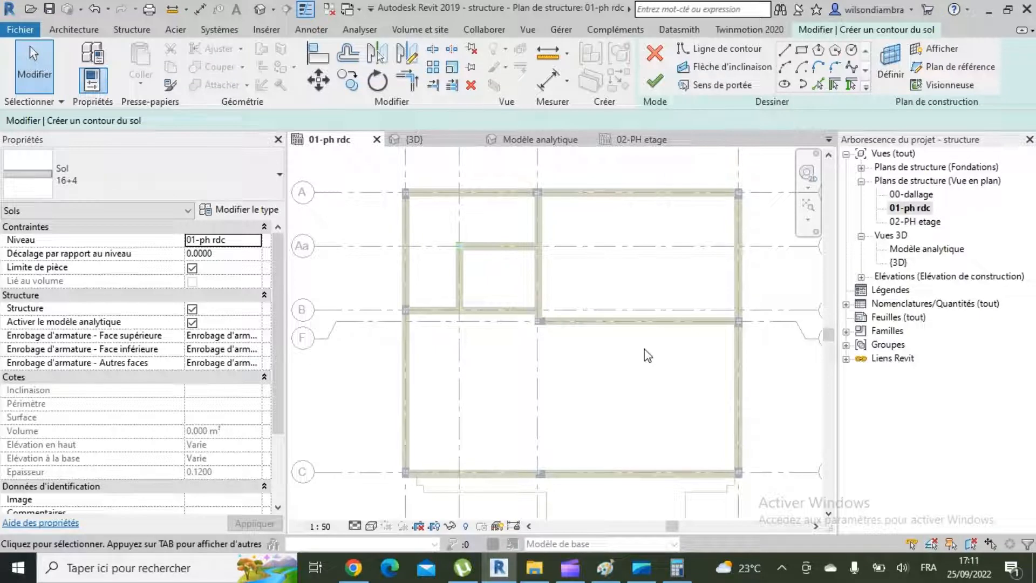
scroll(598, 316, "up", 3)
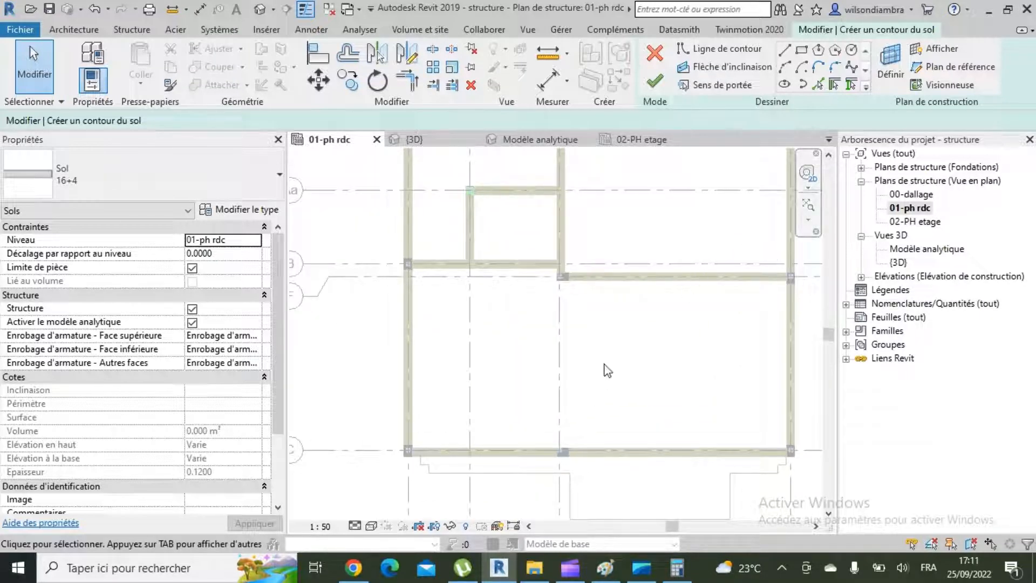
left_click(785, 51)
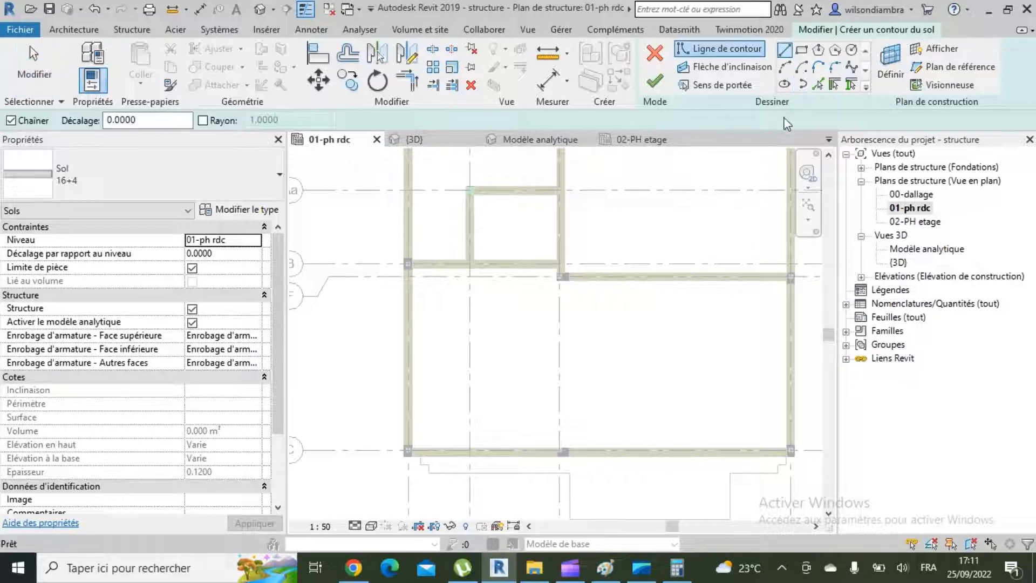
scroll(789, 429, "up", 5)
left_click(789, 429)
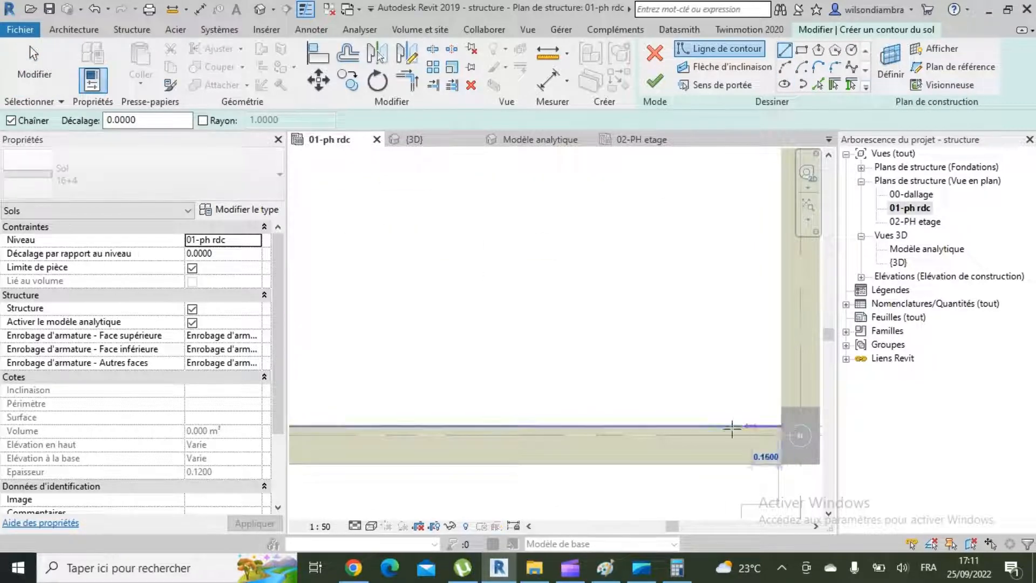
scroll(654, 210, "down", 5)
scroll(652, 221, "up", 5)
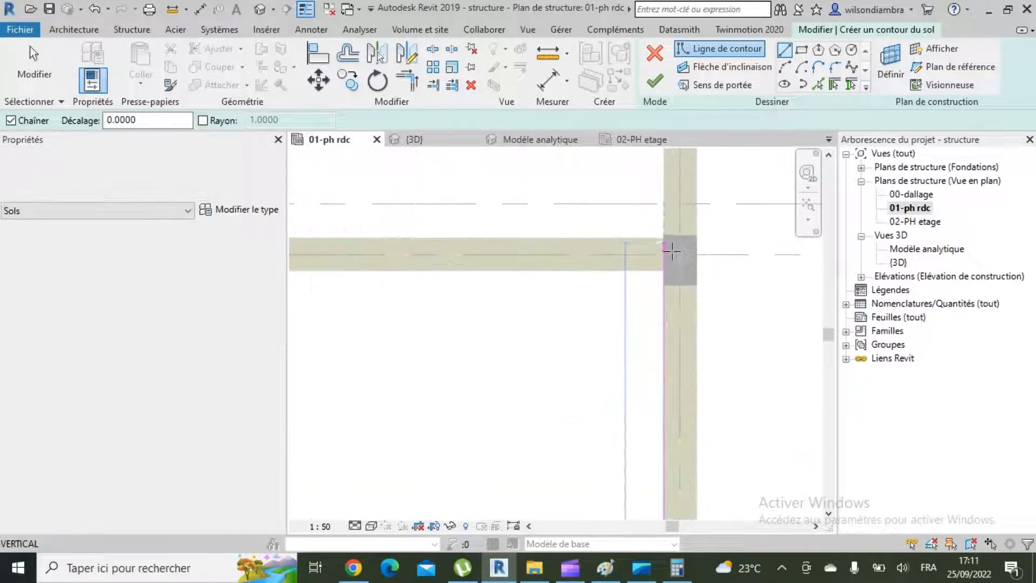
left_click(659, 280)
Continue the floor boundary along the inner face of the grid F beam, past the grid 2 column and along the grid B beam toward grid 1
scroll(746, 317, "down", 3)
scroll(701, 313, "down", 4)
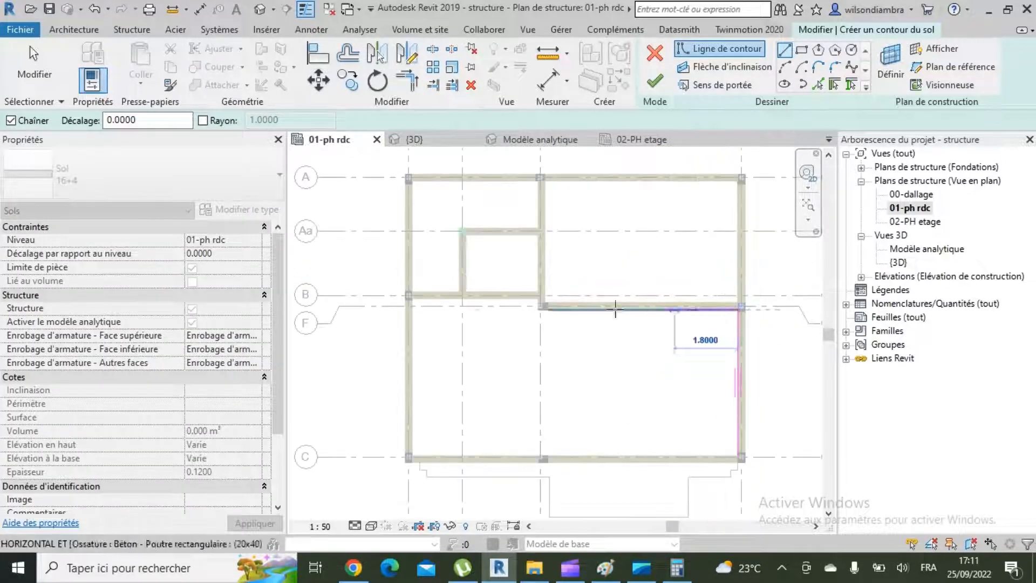
scroll(573, 296, "up", 5)
left_click(546, 328)
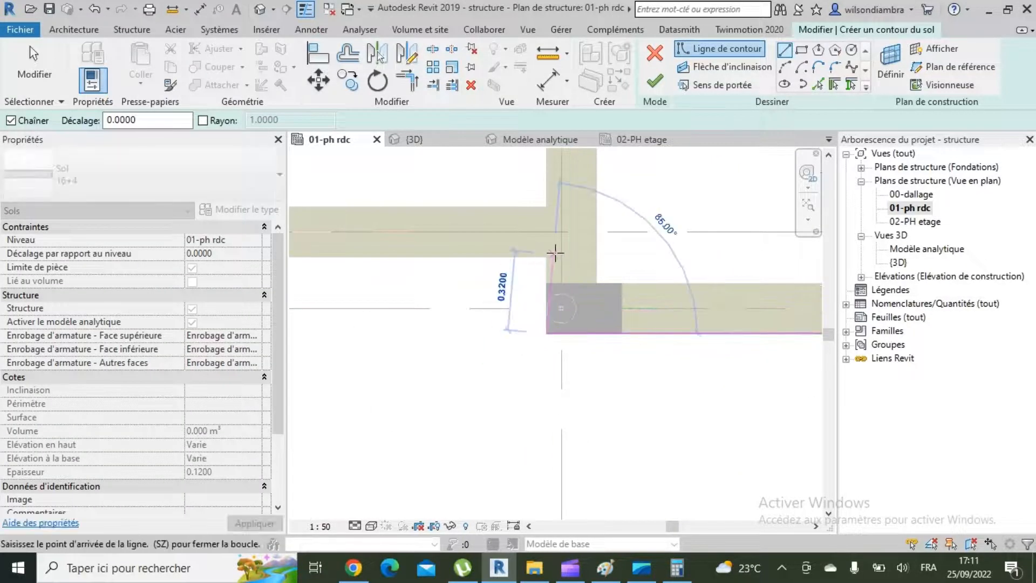
scroll(576, 302, "down", 2)
scroll(576, 302, "down", 2)
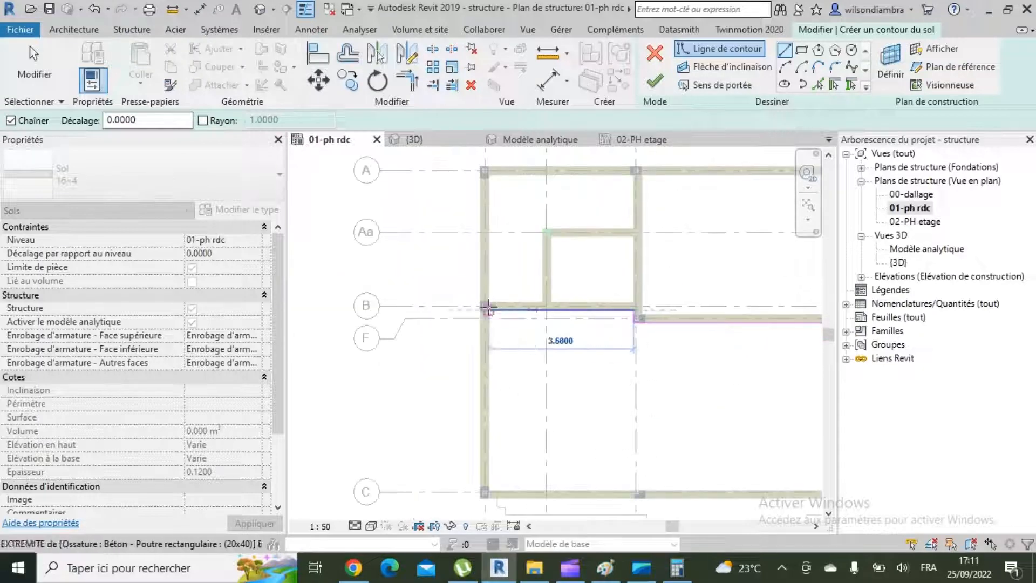
Sketch the remaining floor boundary along the inner beam faces on grids B, 1 and C, closing the contour at grid 3
scroll(471, 326, "up", 5)
left_click(470, 326)
scroll(540, 351, "down", 3)
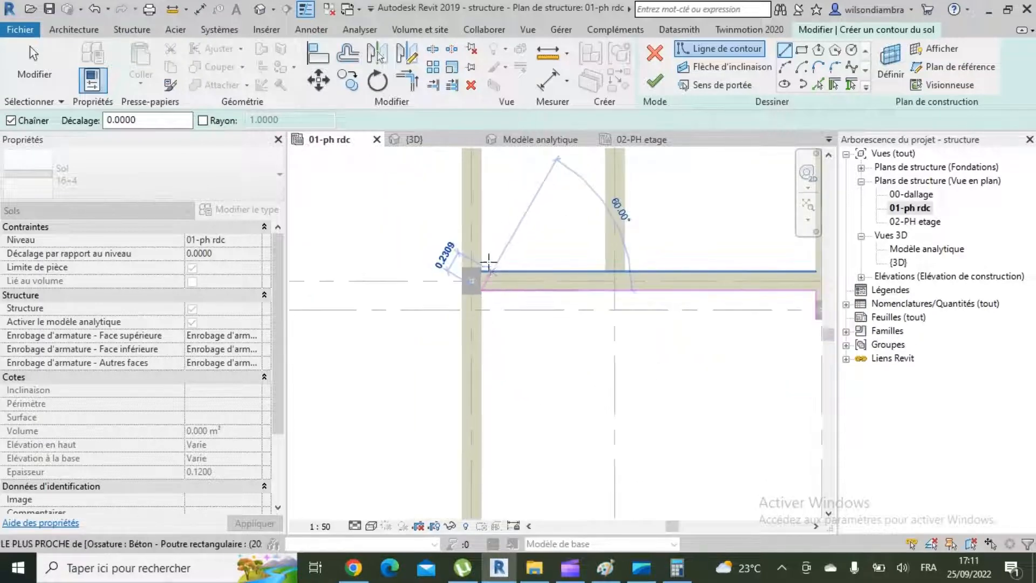
scroll(455, 381, "up", 5)
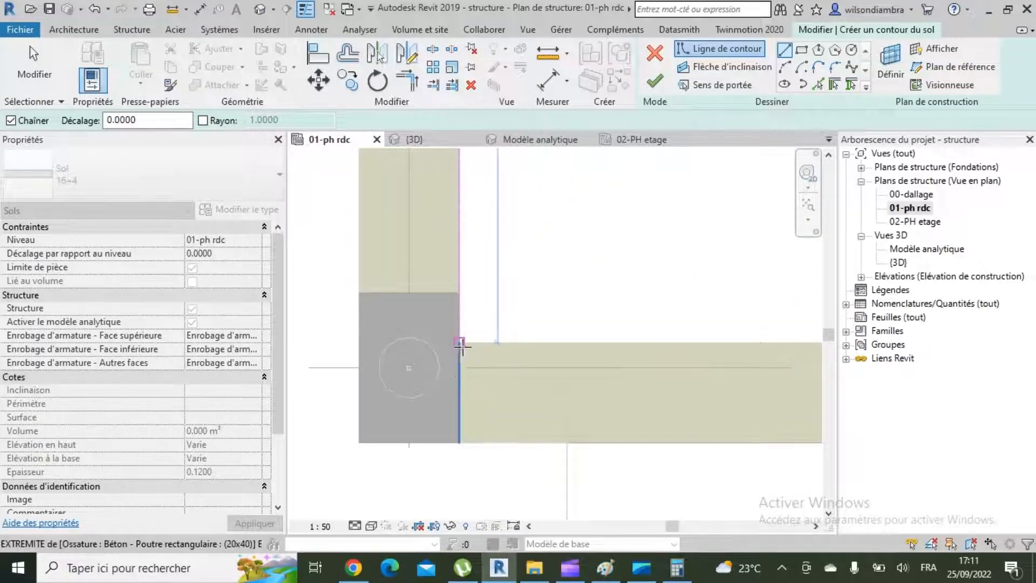
left_click(460, 344)
scroll(462, 351, "down", 3)
scroll(701, 329, "up", 4)
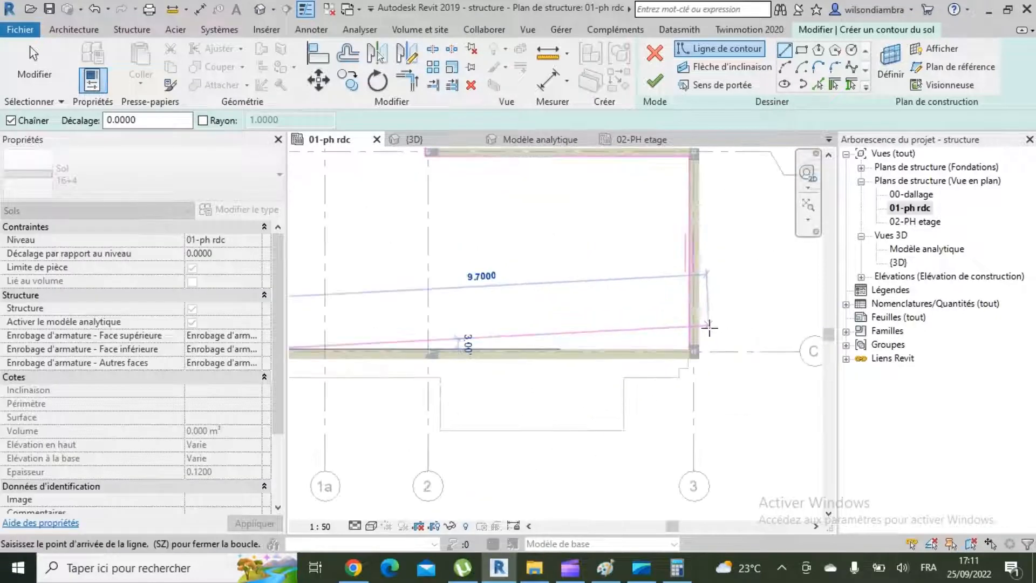
scroll(701, 334, "up", 3)
left_click(686, 365)
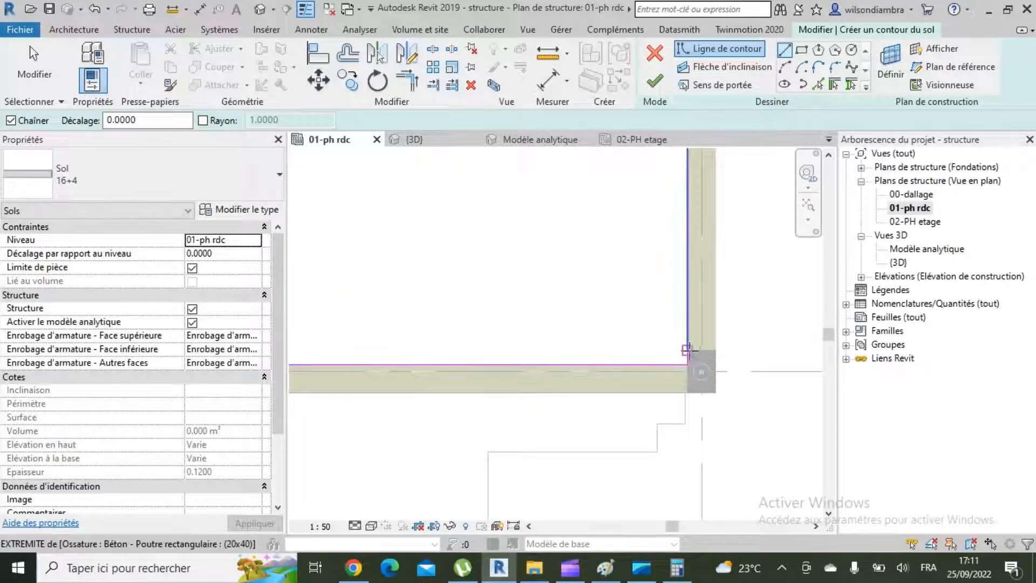
key("Escape")
Examine the closed floor contour and its span direction marker on the edge along grid 3
scroll(650, 440, "down", 5)
scroll(615, 311, "up", 4)
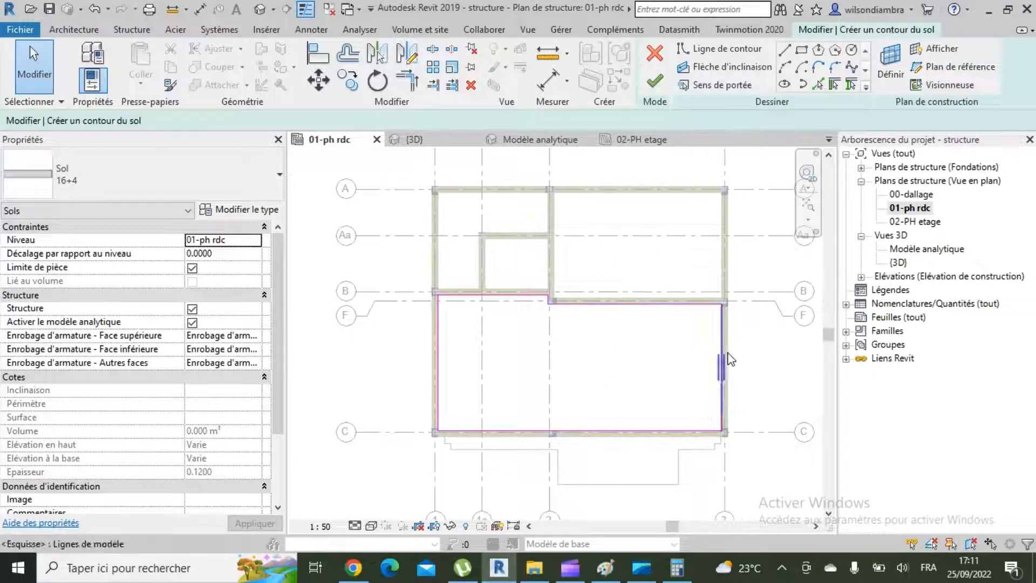
scroll(733, 380, "up", 5)
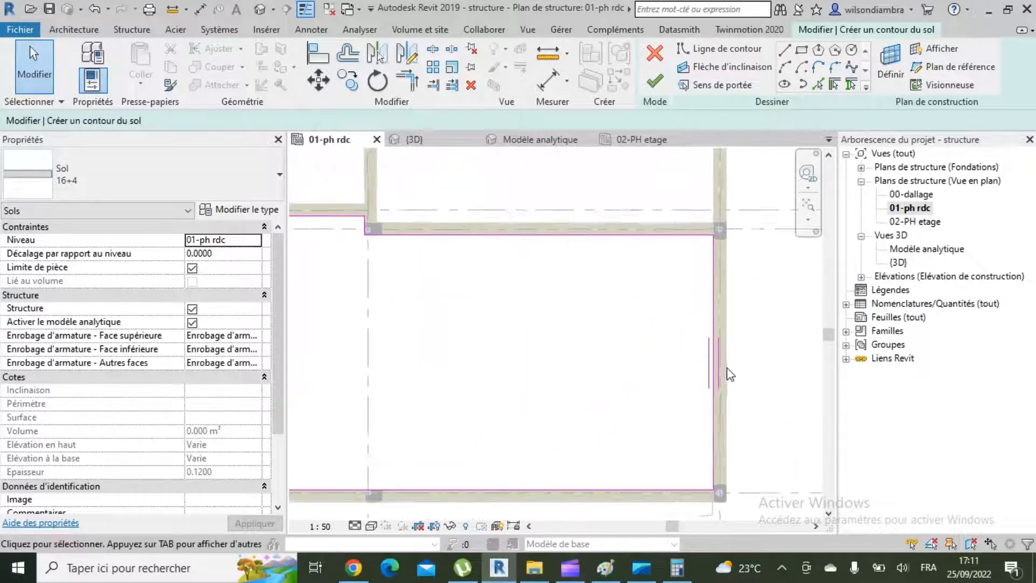
scroll(652, 351, "down", 3)
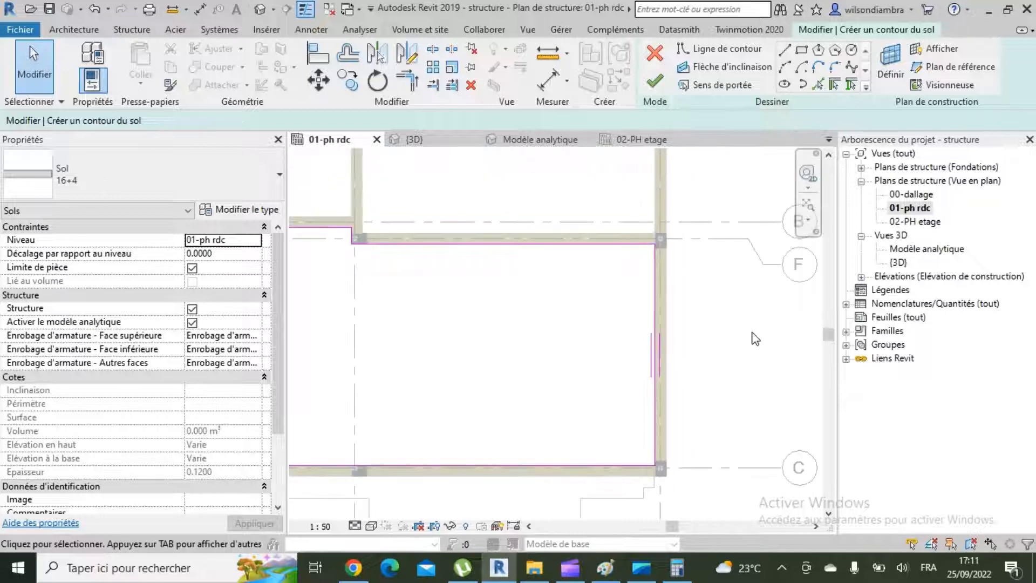
scroll(707, 345, "up", 2)
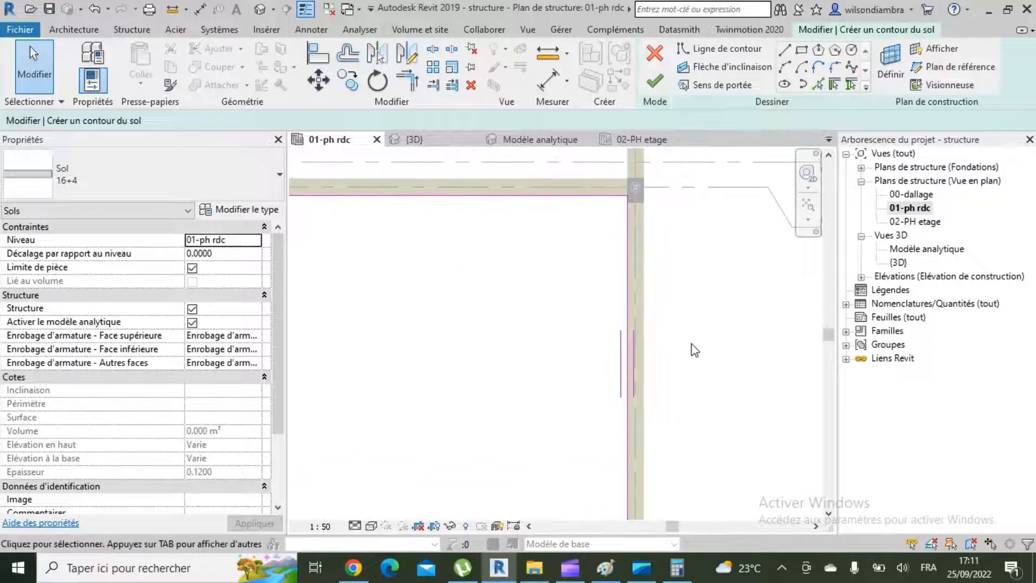
scroll(527, 331, "down", 5)
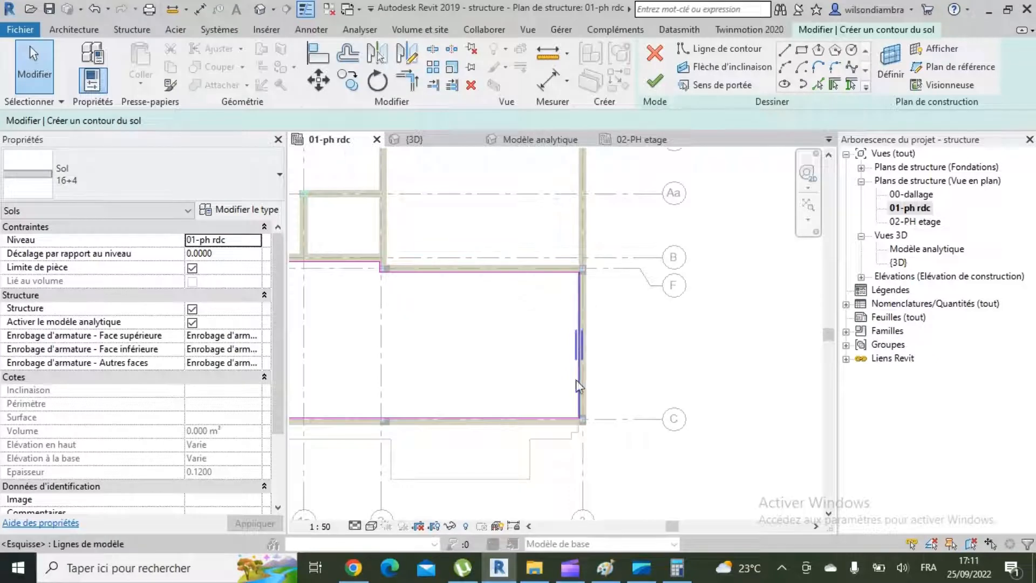
scroll(580, 354, "up", 1)
scroll(564, 346, "down", 1)
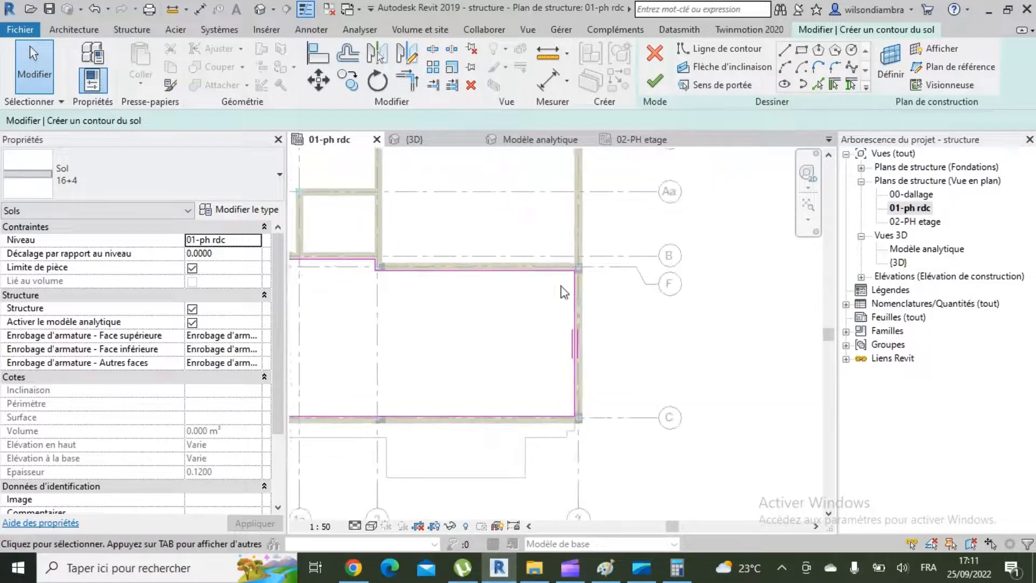
scroll(574, 292, "up", 1)
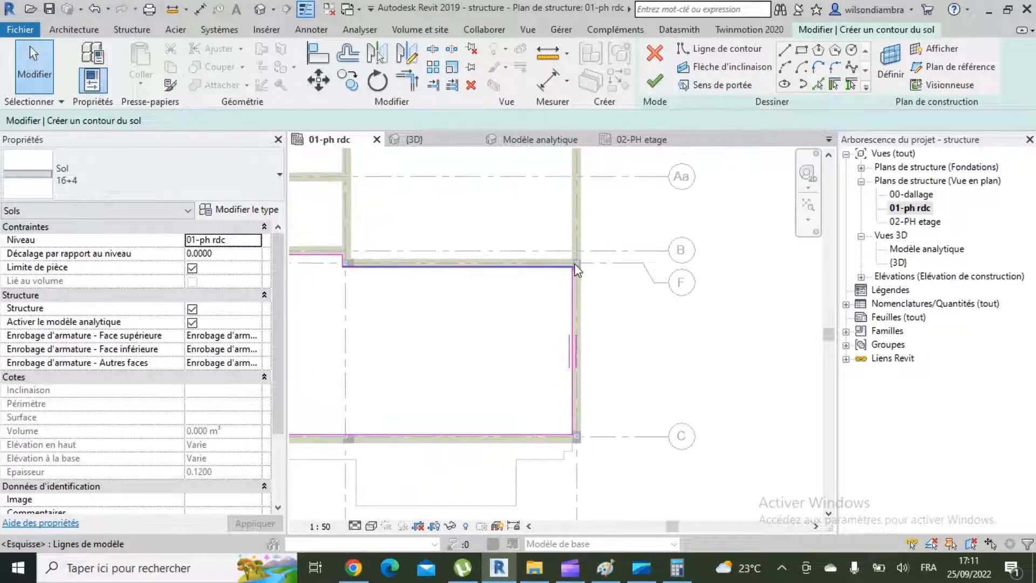
scroll(574, 385, "up", 3)
scroll(569, 332, "down", 1)
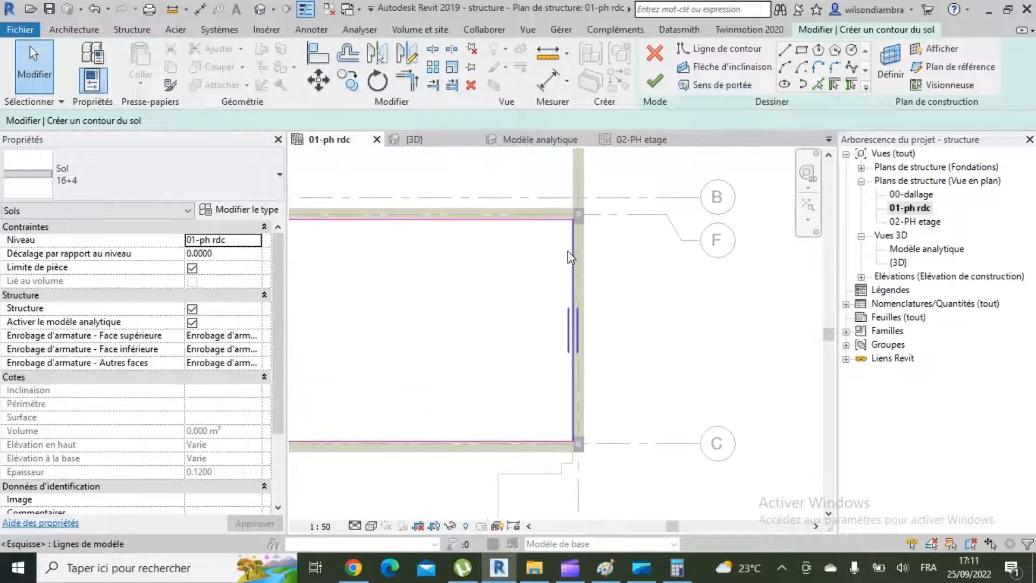
scroll(564, 286, "up", 1)
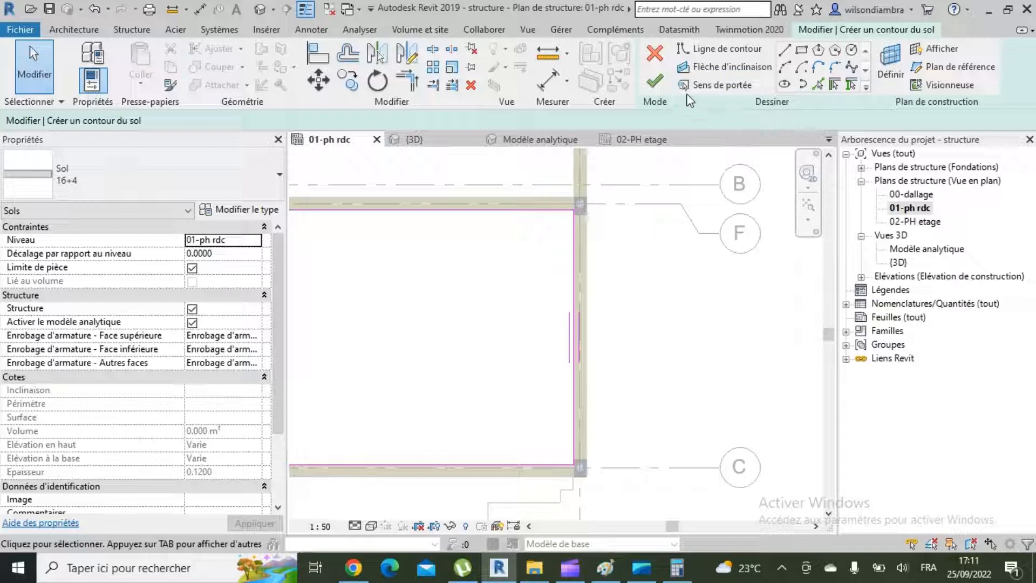
Set the floor's span direction parallel to the boundary edge along grid F
left_click(712, 88)
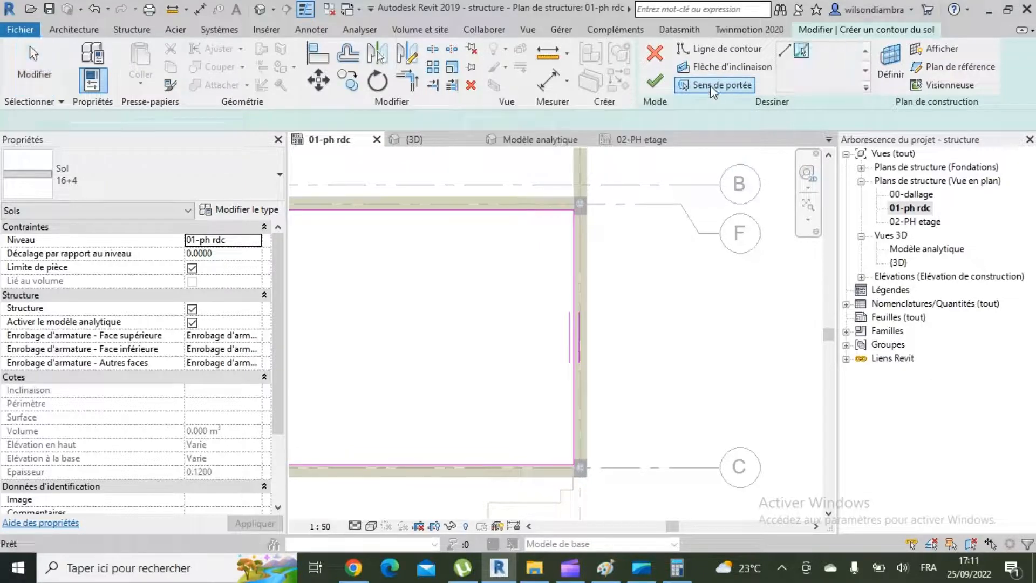
left_click(503, 212)
scroll(650, 405, "down", 3)
scroll(489, 329, "up", 2)
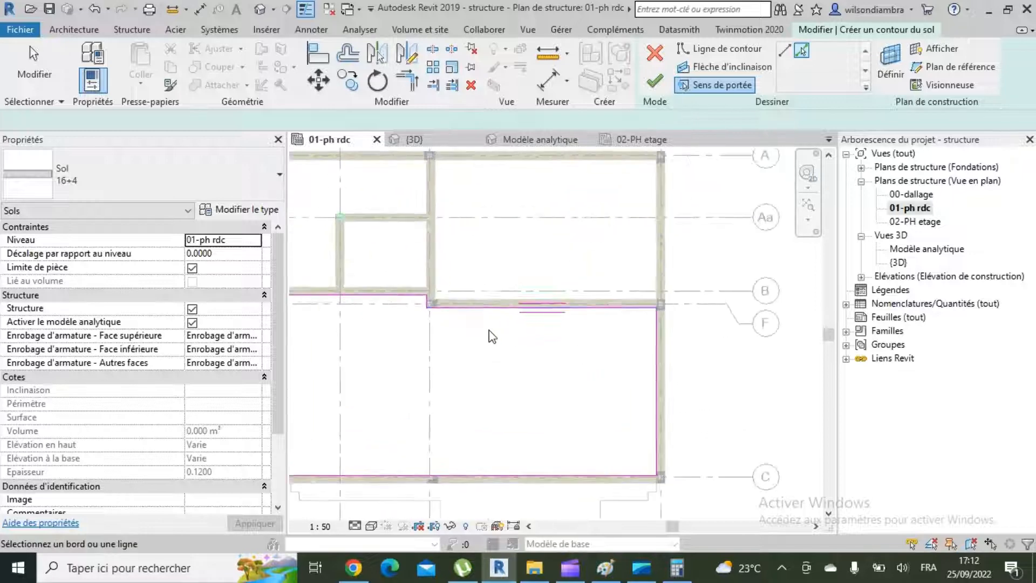
scroll(542, 319, "up", 2)
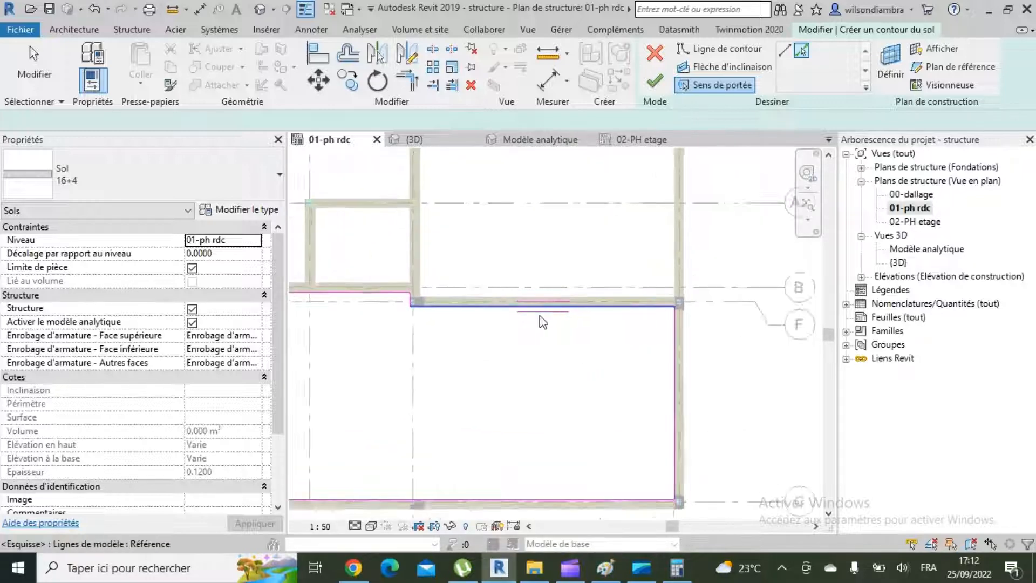
scroll(495, 297, "down", 2)
scroll(644, 313, "up", 3)
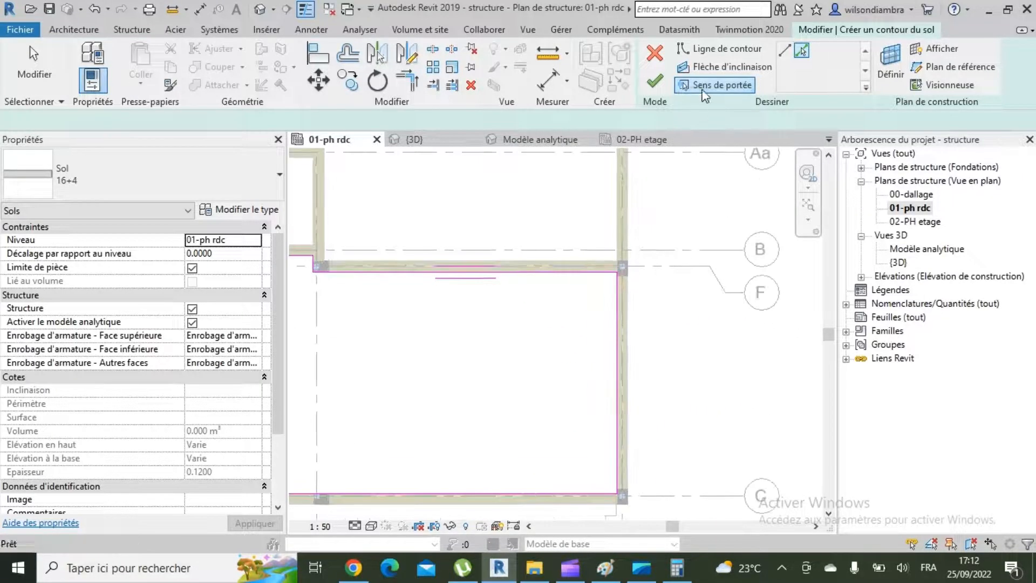
Set the span direction parallel to the boundary edge along grid 3 and finish the 16+4 floor sketch
left_click(703, 89)
left_click(618, 359)
scroll(626, 359, "down", 3)
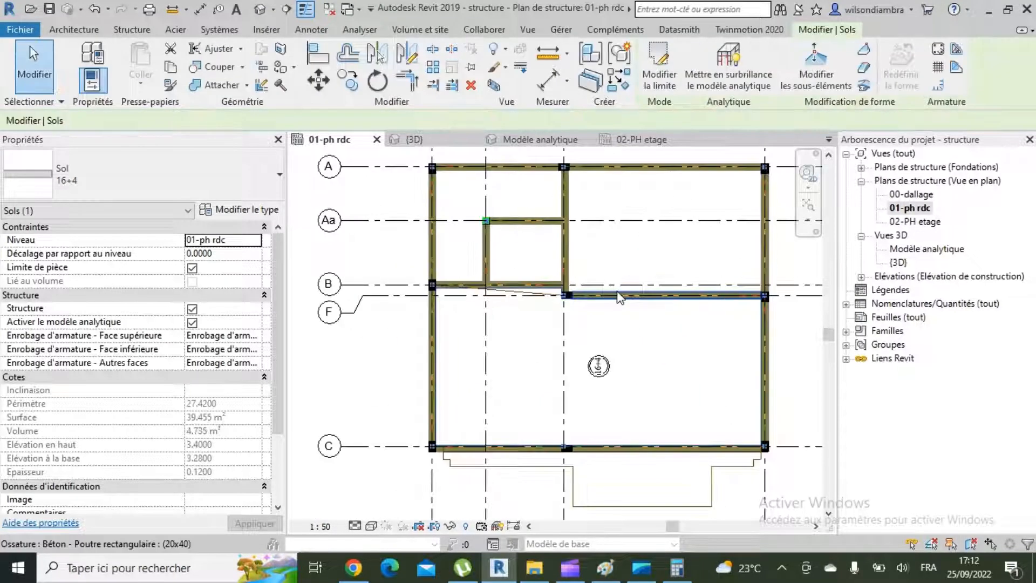
Select the new floor's analytical surface and examine its oblique edge between grids 1 and 2 near grids B and F
scroll(661, 317, "down", 2)
scroll(575, 280, "up", 5)
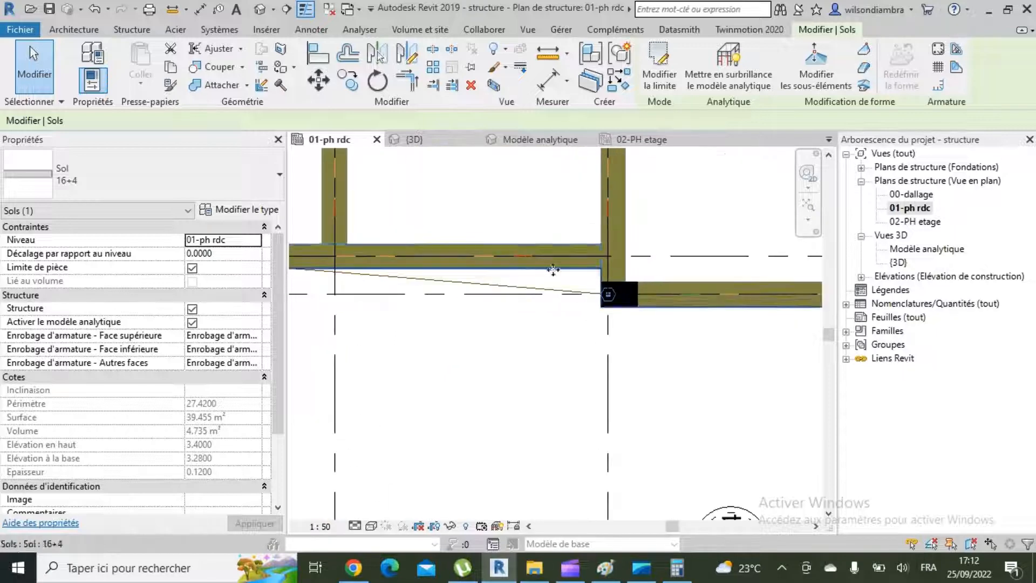
scroll(556, 290, "down", 2)
scroll(625, 323, "up", 3)
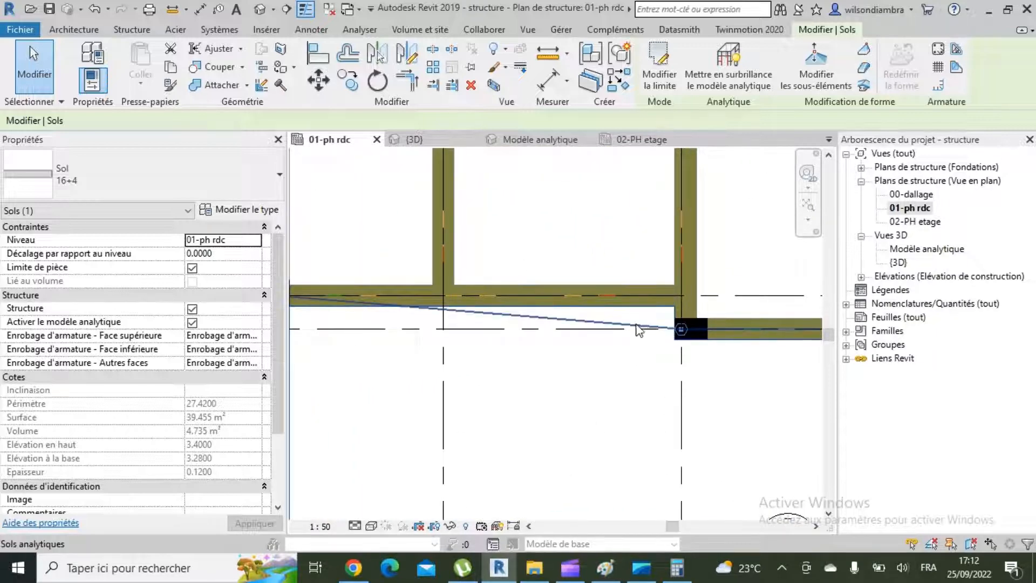
left_click(618, 314)
scroll(618, 314, "down", 3)
scroll(612, 316, "up", 1)
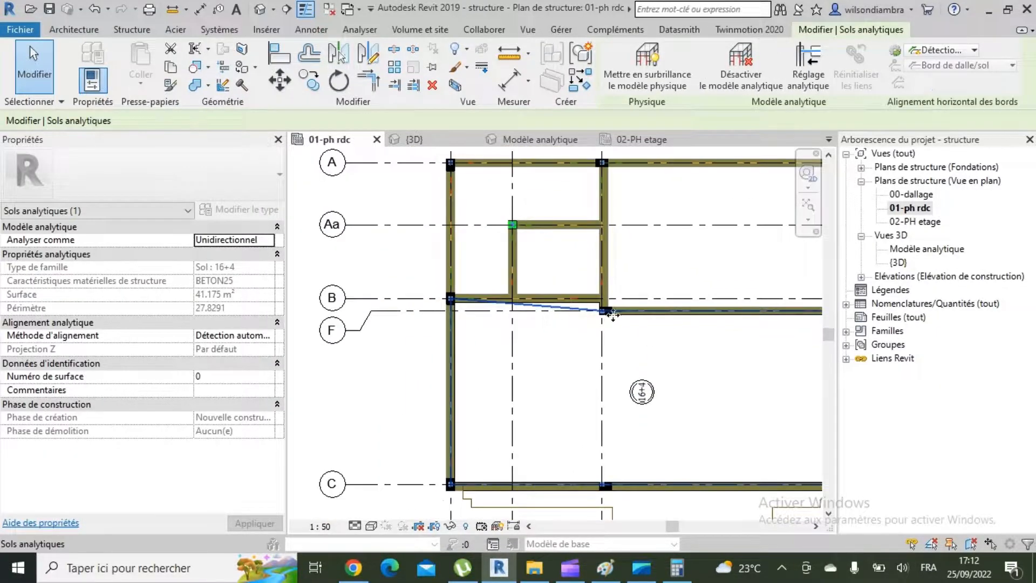
scroll(600, 311, "up", 2)
scroll(561, 286, "down", 3)
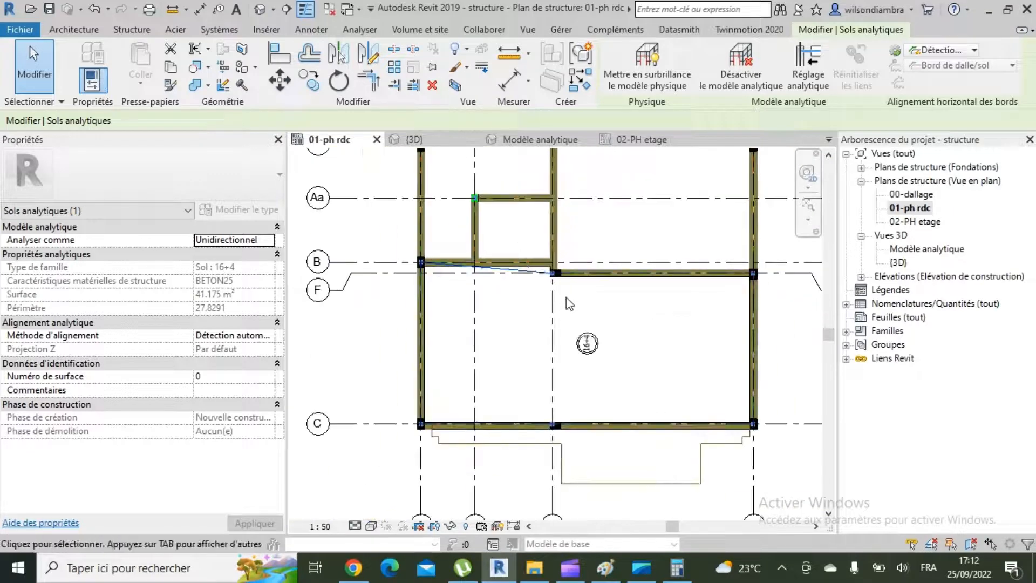
Delete the span direction symbol placed on the new 16+4 floor
scroll(574, 285, "up", 2)
left_click(594, 373)
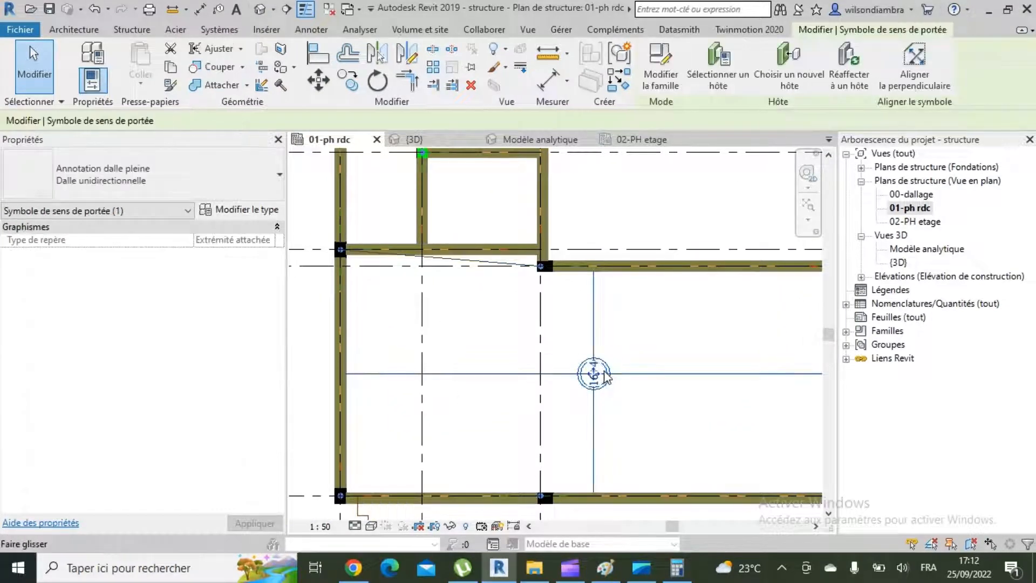
key("Escape")
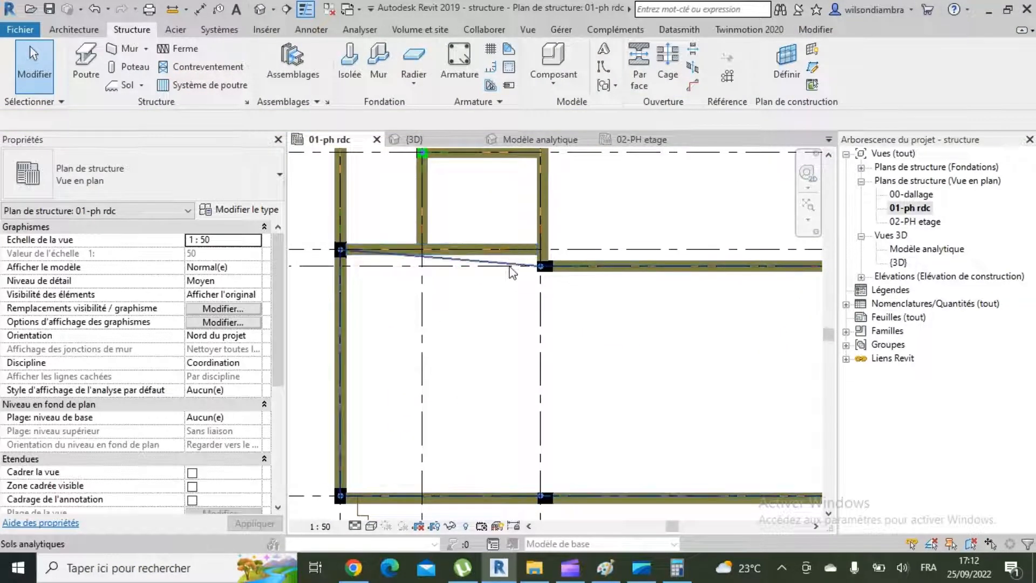
Select the 16+4 floor's analytical surface and enter analytical adjustment mode for it
left_click(548, 274)
scroll(546, 263, "up", 2)
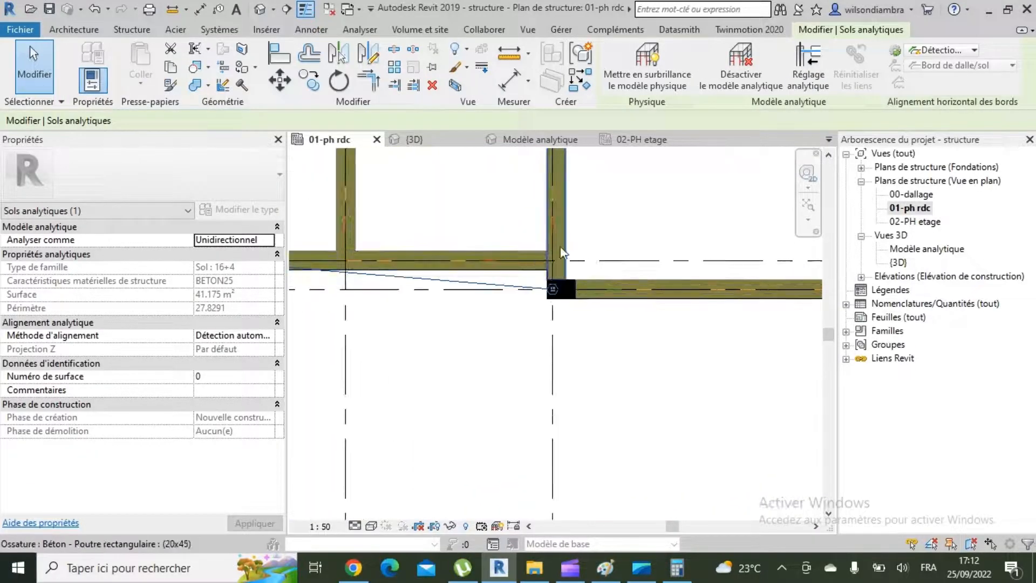
scroll(558, 261, "up", 2)
scroll(534, 279, "down", 3)
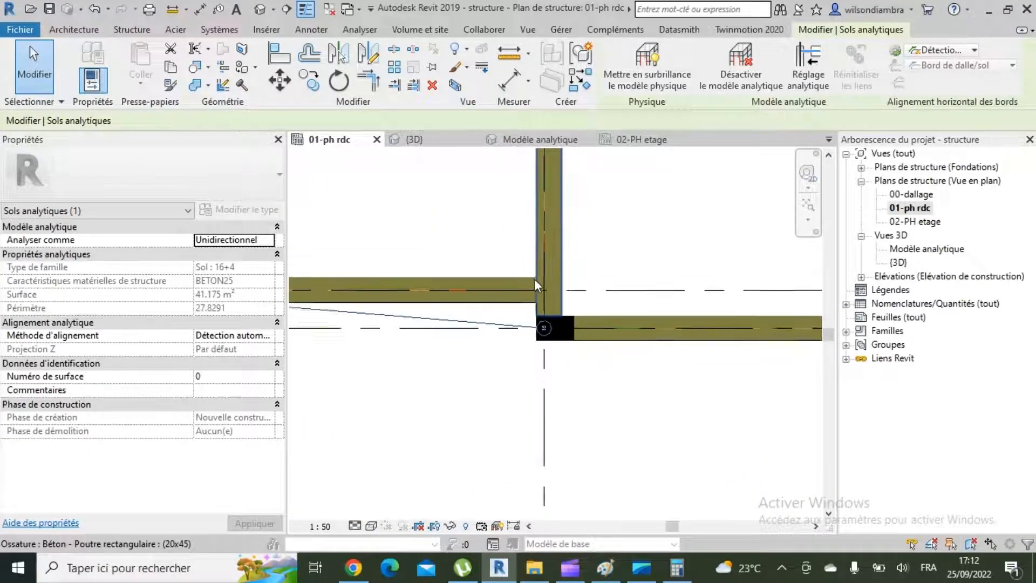
scroll(546, 272, "up", 2)
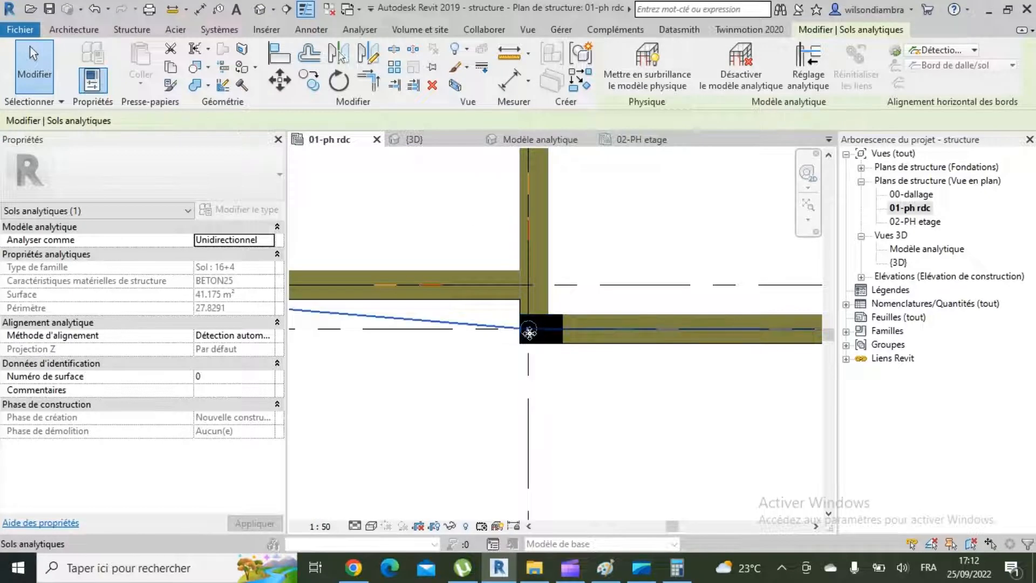
scroll(549, 348, "down", 4)
scroll(574, 430, "up", 2)
scroll(573, 430, "down", 2)
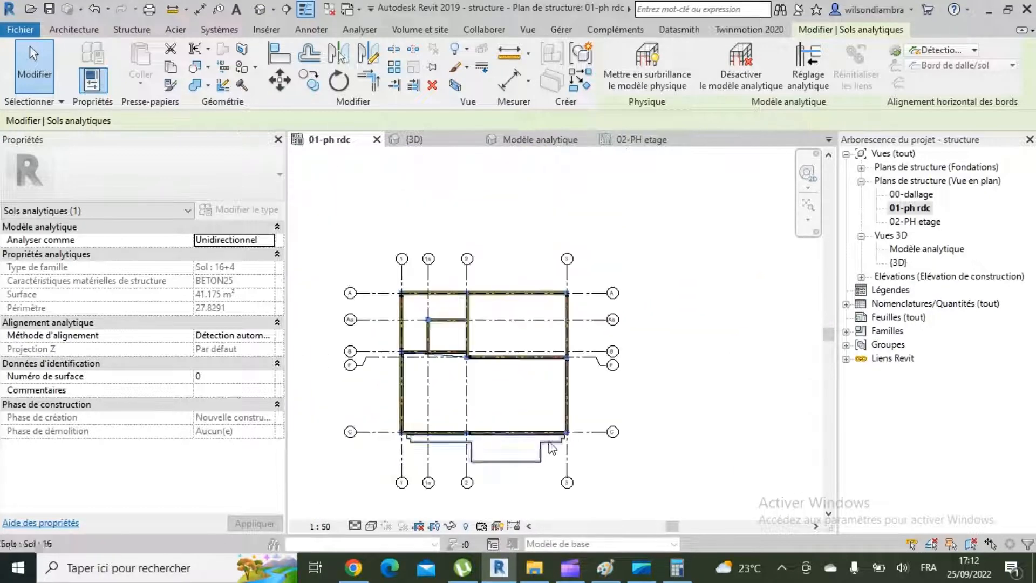
scroll(416, 353, "up", 4)
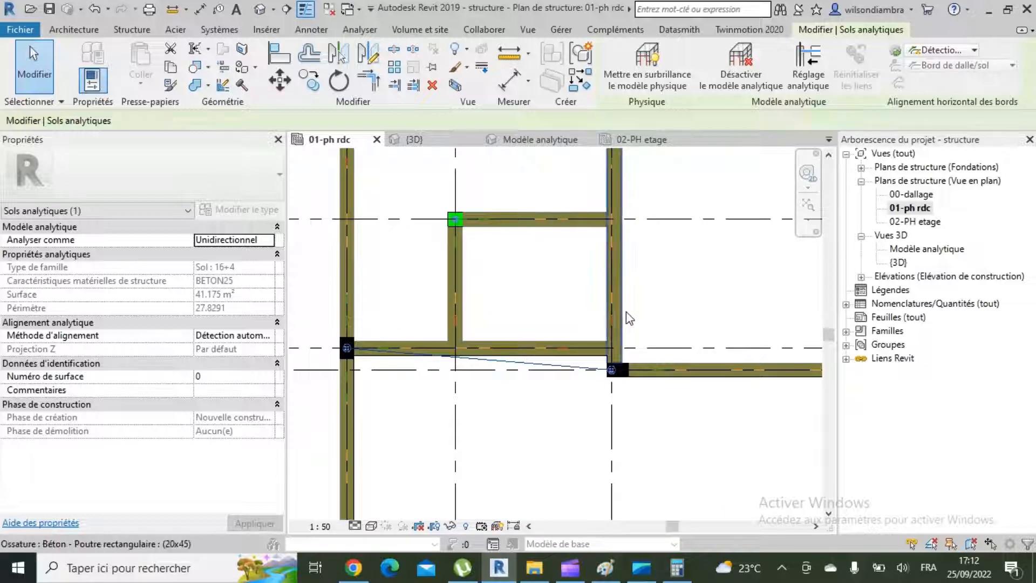
left_click(806, 82)
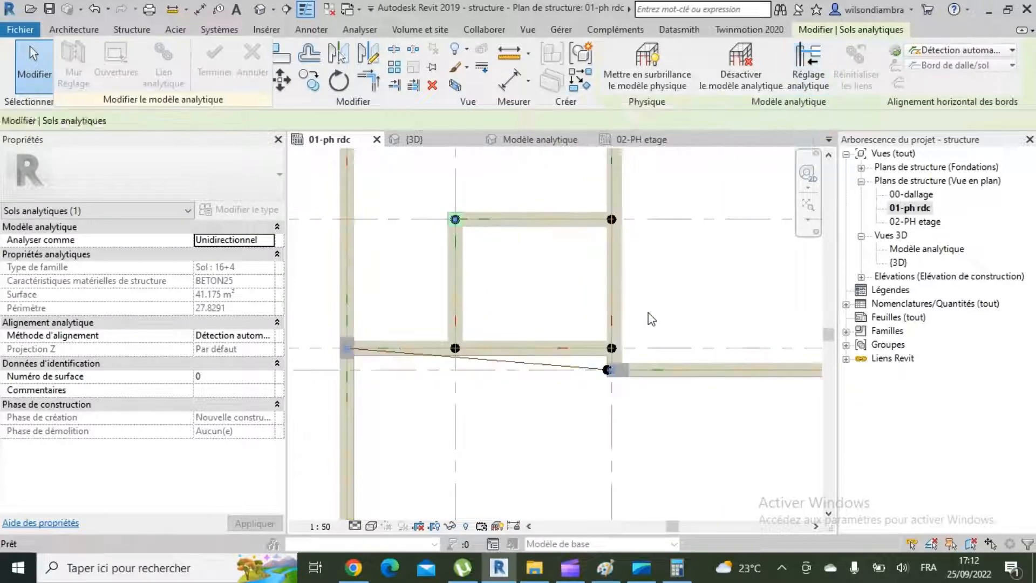
Move the analytical floor's node from the column at grids 2 and F along the grid 2 beam, past grid B
scroll(597, 356, "up", 3)
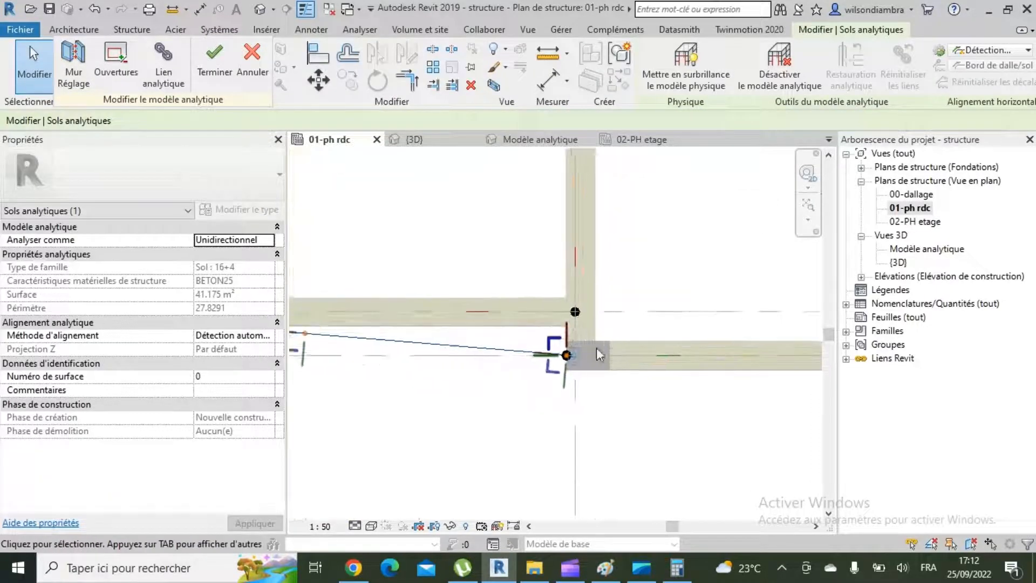
scroll(584, 327, "up", 2)
left_click_drag(557, 345, 557, 197)
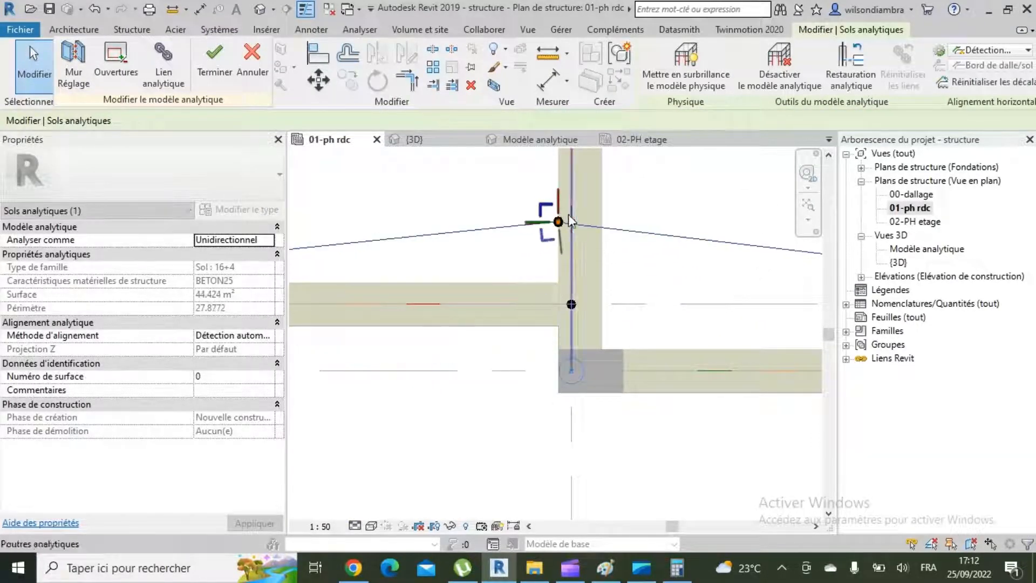
scroll(564, 235, "down", 1)
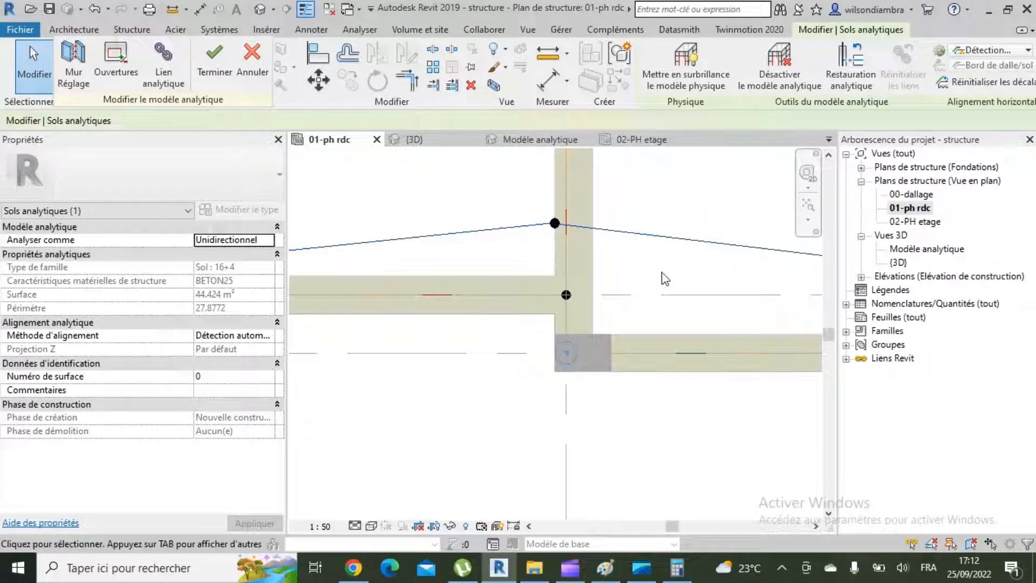
key("Escape")
Reselect the 16+4 floor's analytical surface and pull apart its overlapping nodes on the grid 2 beam edge
left_click(554, 225)
scroll(556, 224, "up", 1)
key("Escape")
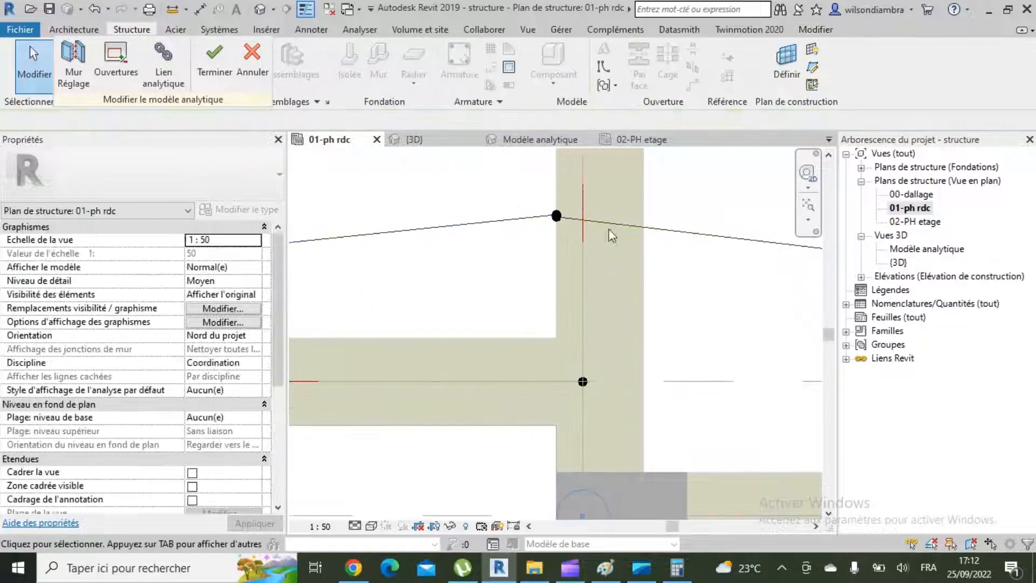
scroll(610, 232, "up", 4)
left_click(565, 218)
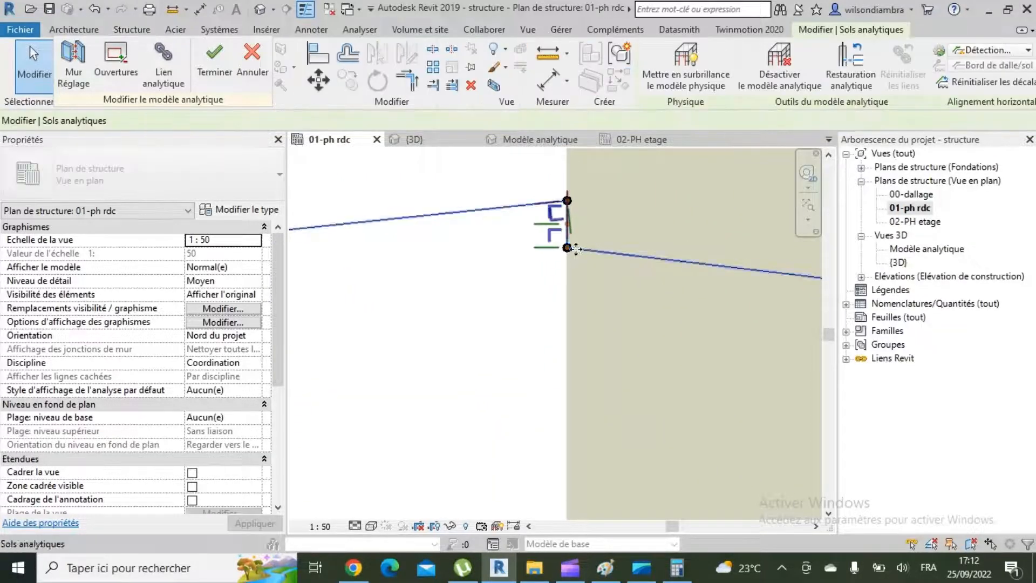
left_click_drag(566, 432, 553, 247)
scroll(563, 263, "up", 2)
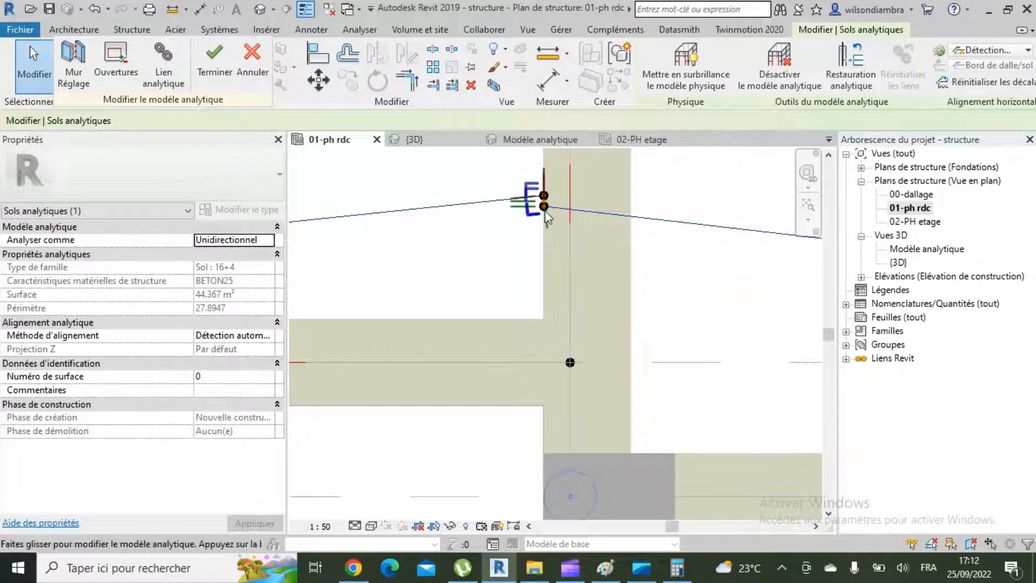
Move the lower of the two analytical floor nodes along the grid 2 beam onto the column at grids 2 and F
scroll(545, 212, "up", 2)
left_click_drag(543, 209, 602, 471)
scroll(544, 197, "up", 2)
scroll(545, 243, "down", 4)
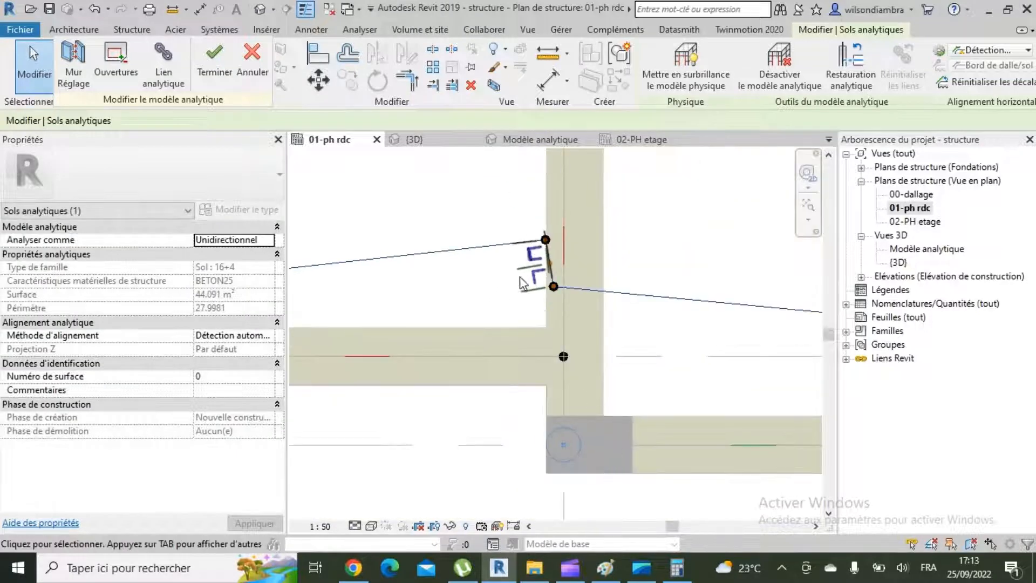
scroll(523, 283, "down", 2)
scroll(549, 367, "up", 2)
left_click_drag(519, 211, 530, 368)
scroll(555, 358, "down", 2)
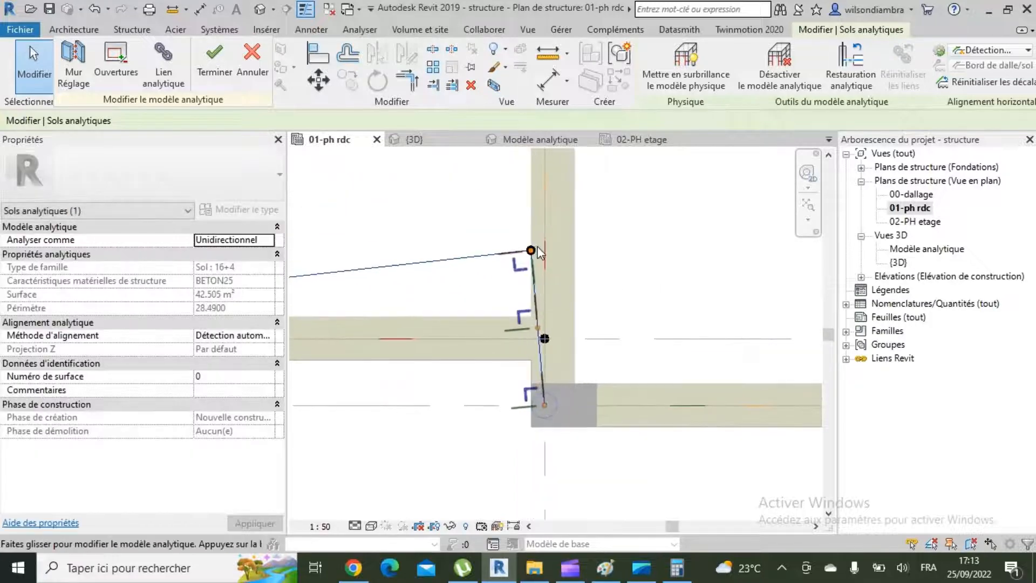
Move the remaining analytical floor node from the beam edge onto the intersection of the grid 2 and grid B beams
scroll(546, 291, "up", 1)
mouse_move(545, 337)
left_mouse_down()
mouse_move(539, 318)
mouse_move(475, 318)
mouse_move(559, 325)
mouse_move(536, 320)
left_mouse_up()
scroll(538, 384, "up", 2)
scroll(533, 277, "up", 3)
scroll(509, 266, "down", 3)
scroll(516, 401, "up", 3)
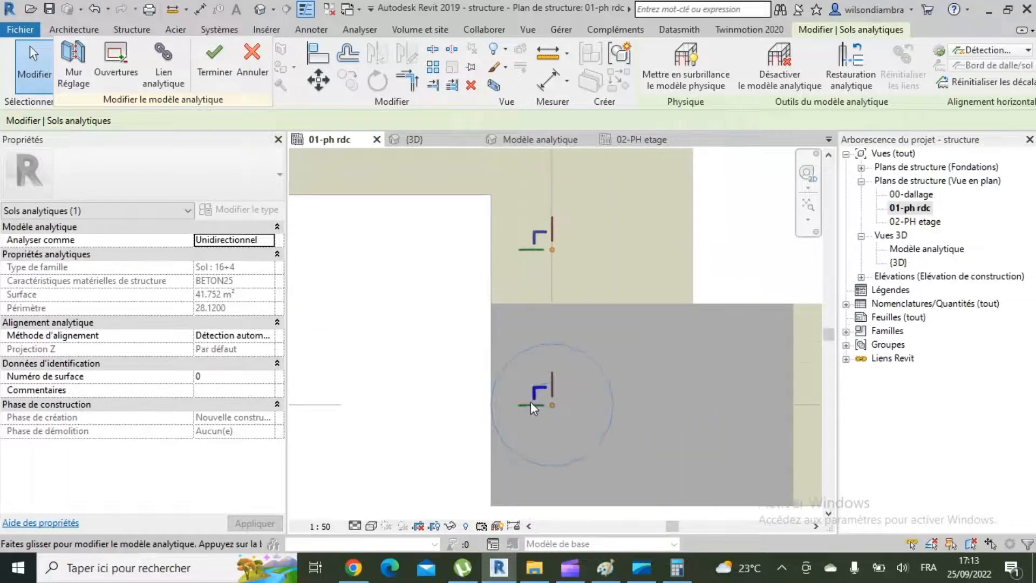
Check the analytical surface's corners along grids B and C, and finish the analytical adjustment
scroll(636, 326, "down", 6)
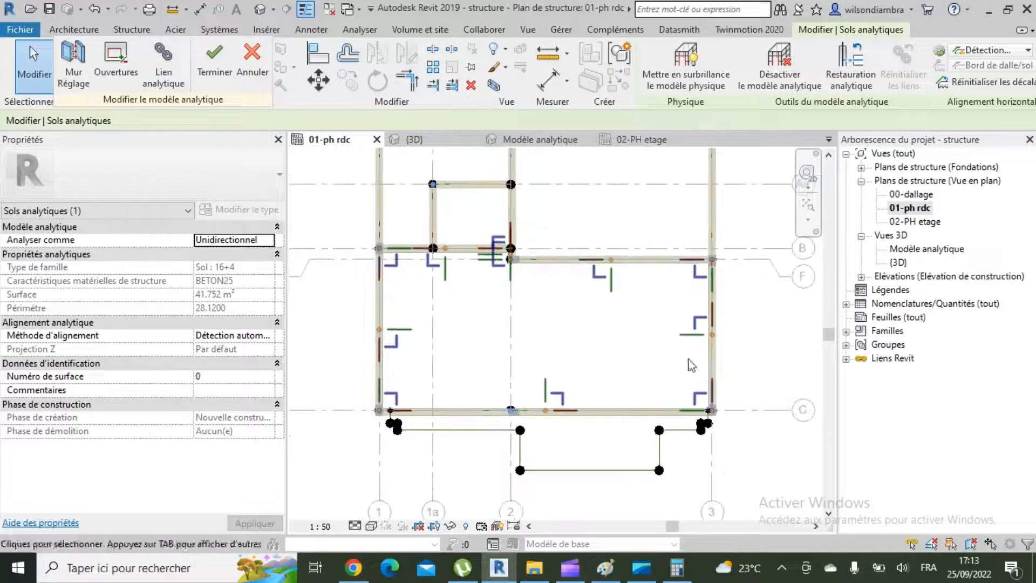
scroll(703, 422, "up", 6)
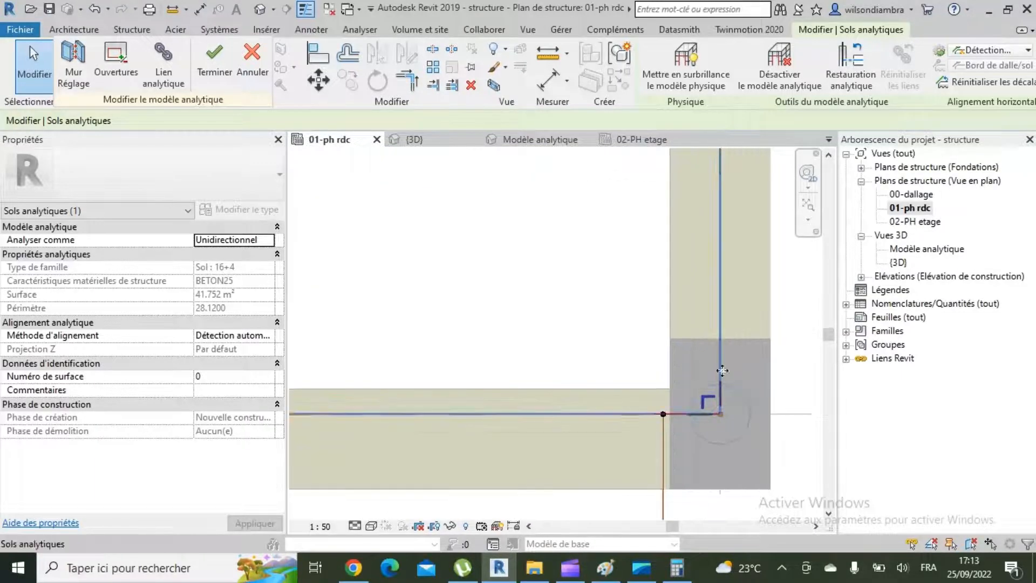
scroll(722, 373, "down", 6)
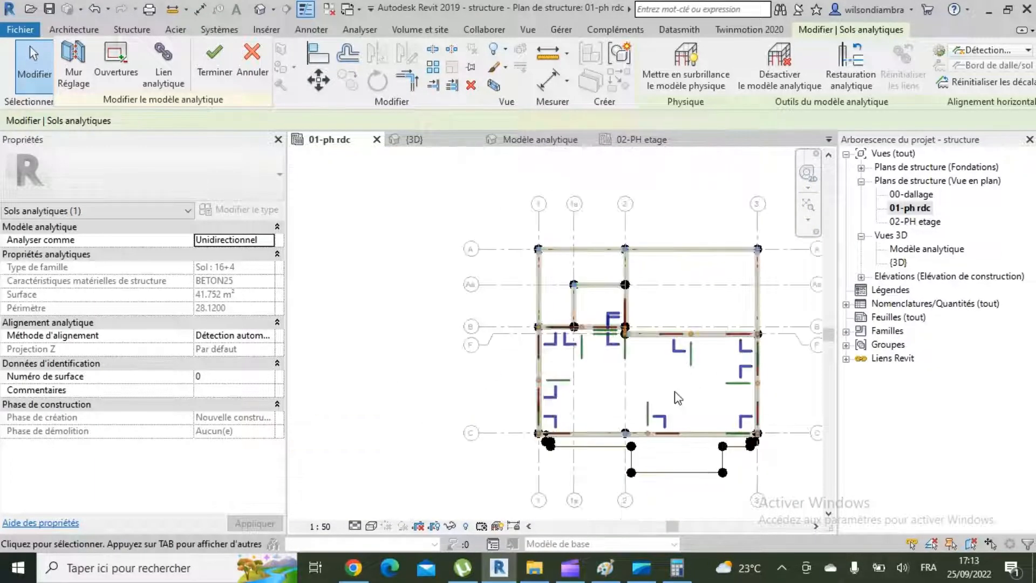
scroll(542, 434, "up", 6)
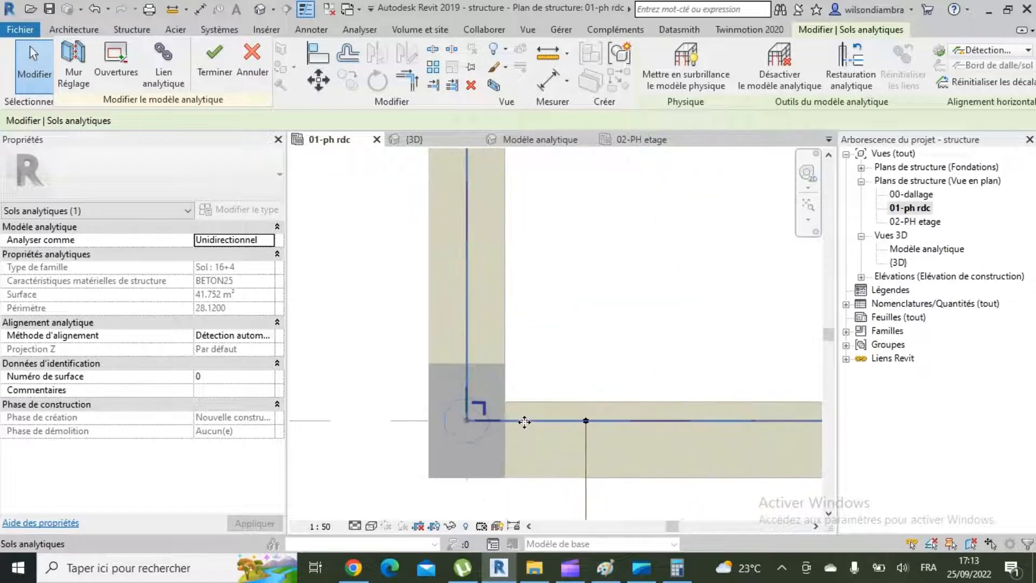
scroll(525, 422, "down", 5)
scroll(399, 354, "up", 5)
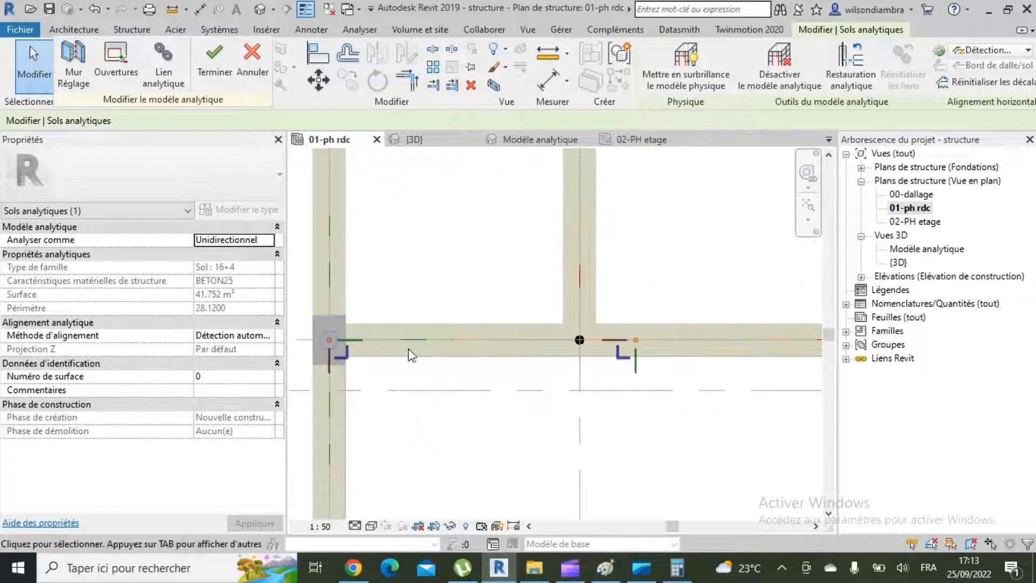
scroll(411, 355, "down", 5)
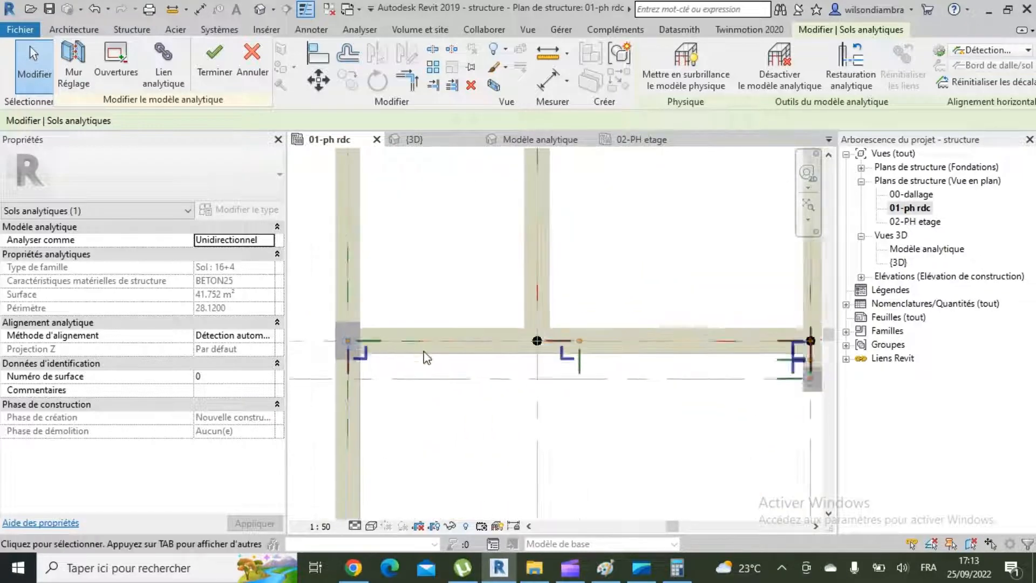
left_click(214, 70)
Measure the span between the grid F and grid A beams in the bay between grids 2 and 3
scroll(520, 345, "up", 4)
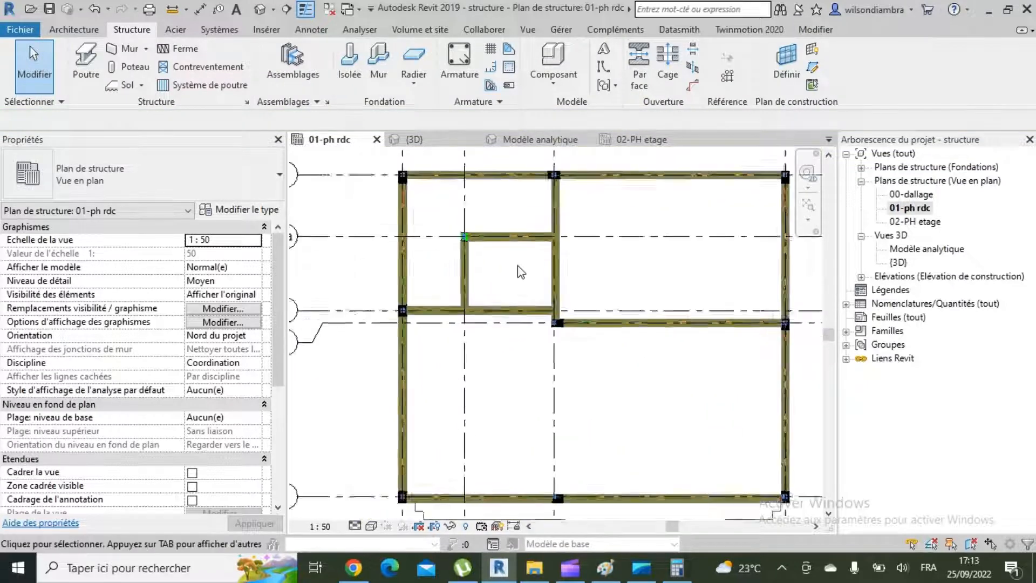
scroll(520, 271, "down", 4)
scroll(566, 272, "up", 3)
scroll(593, 275, "down", 2)
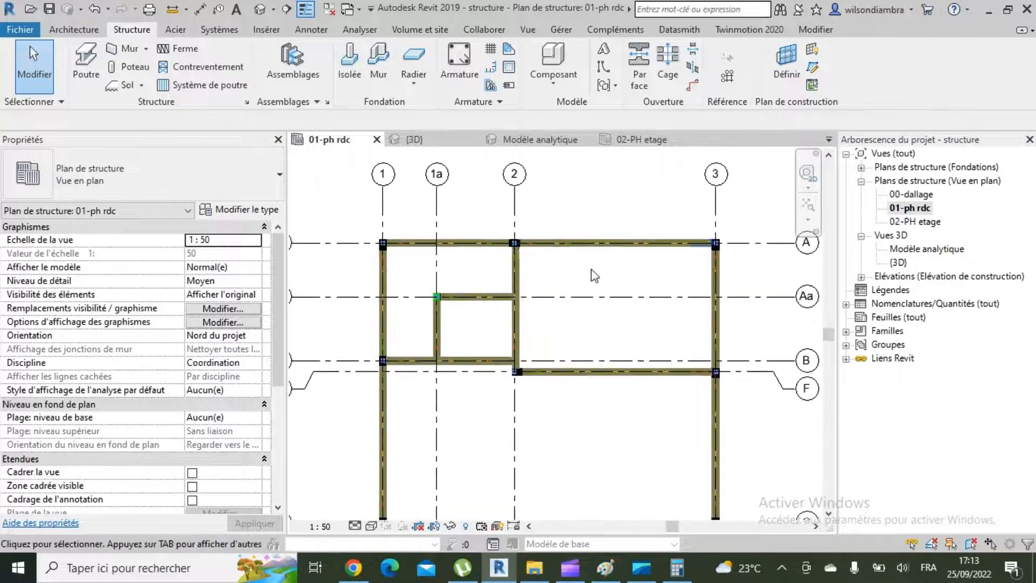
scroll(593, 272, "up", 1)
left_click(173, 9)
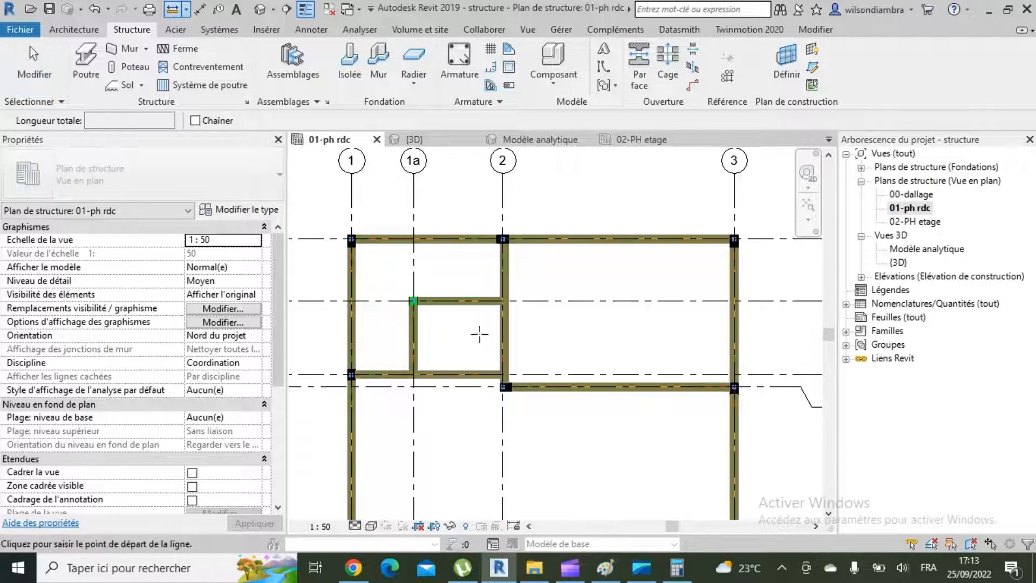
scroll(479, 334, "up", 1)
left_click(602, 388)
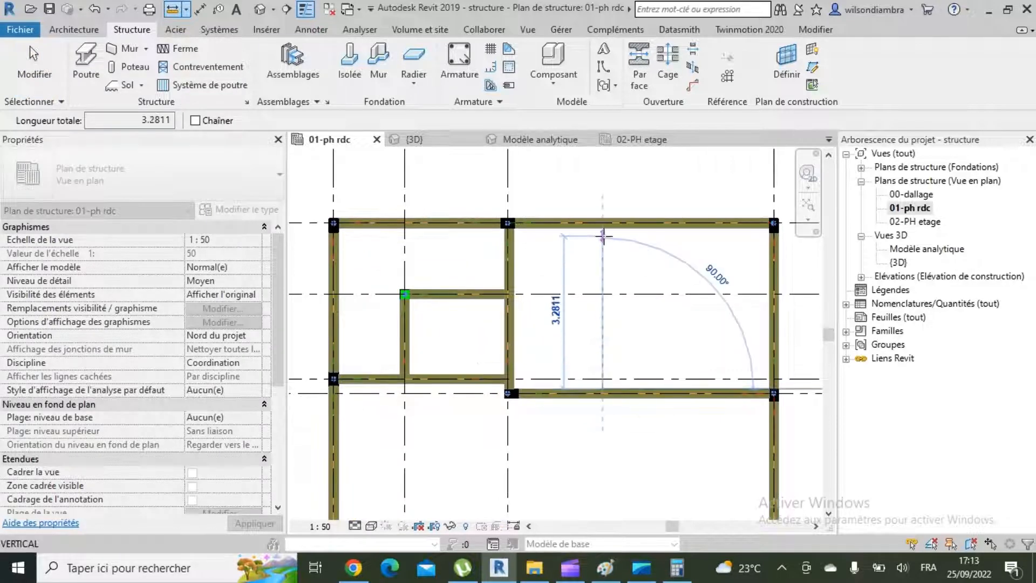
scroll(602, 230, "up", 1)
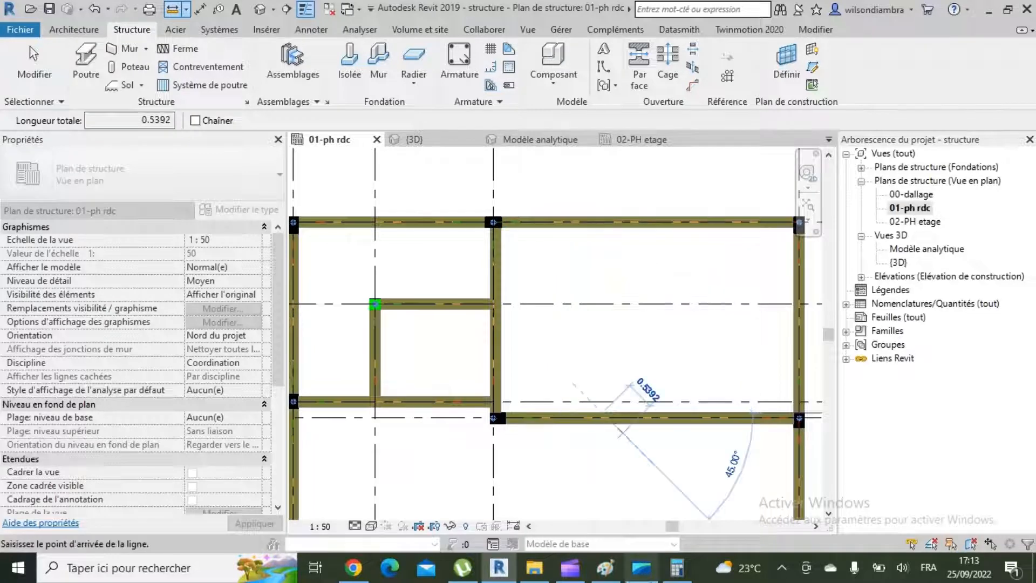
Switch to the calculator to divide the 3,45 span by 22,5, and return to the plan with the measuring command ended
left_click(679, 566)
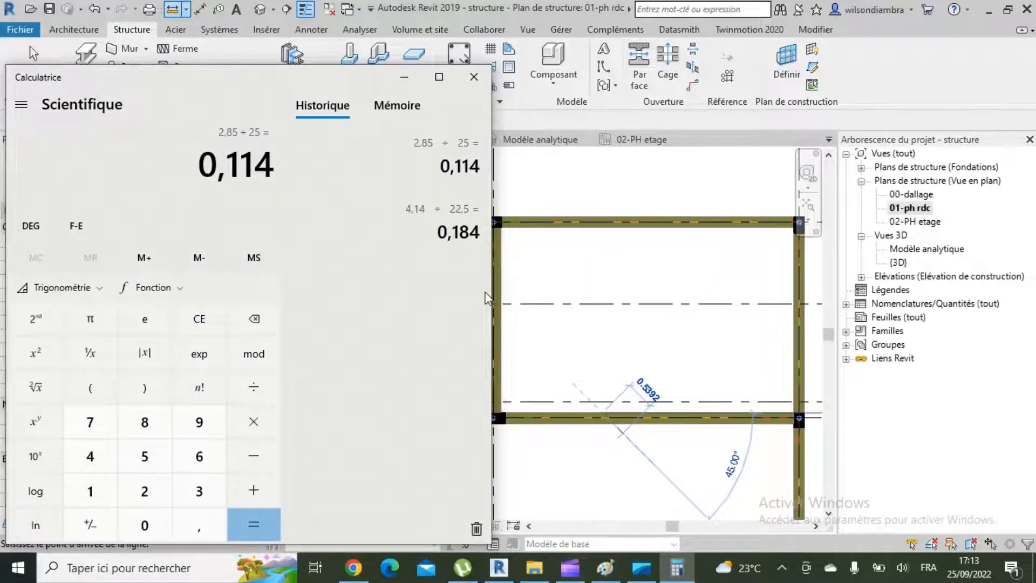
type("3,45 ÷ ")
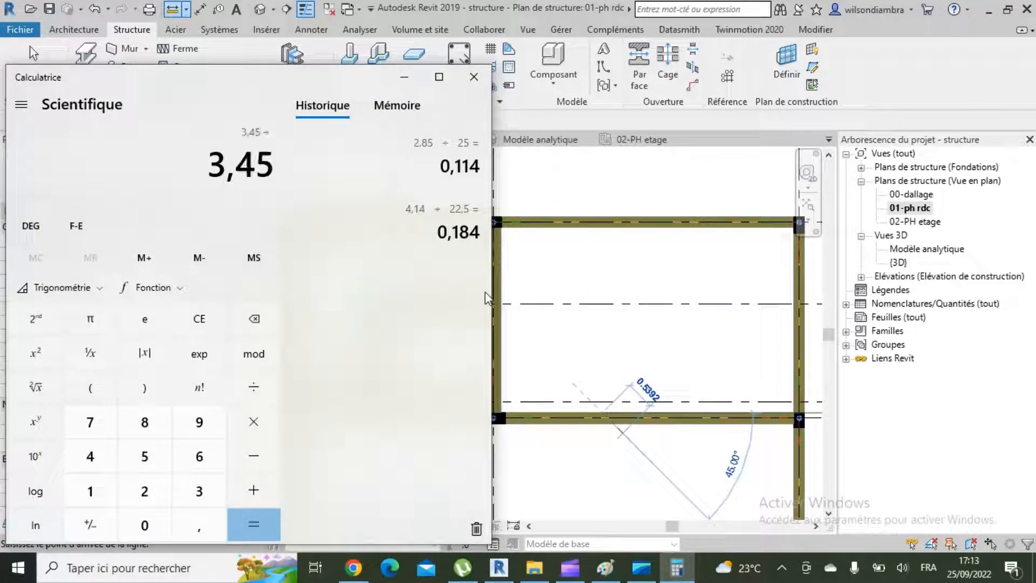
type("22,5")
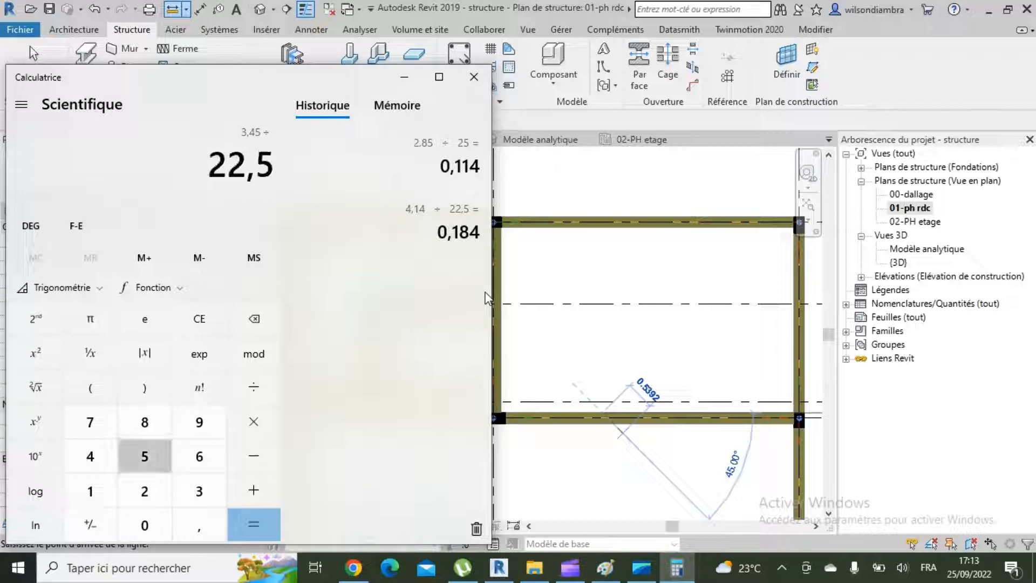
key("Return")
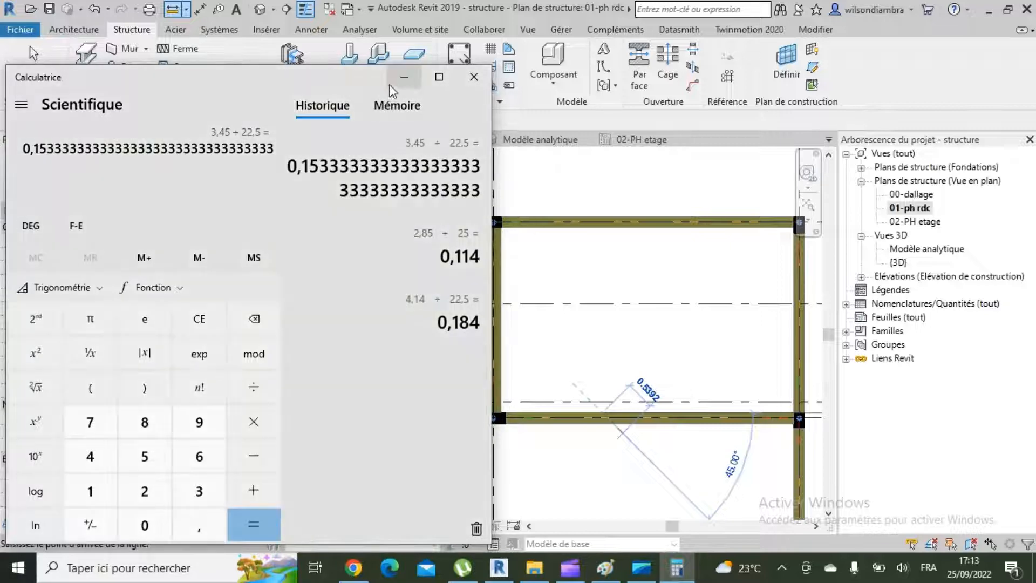
left_click(403, 77)
scroll(574, 292, "down", 1)
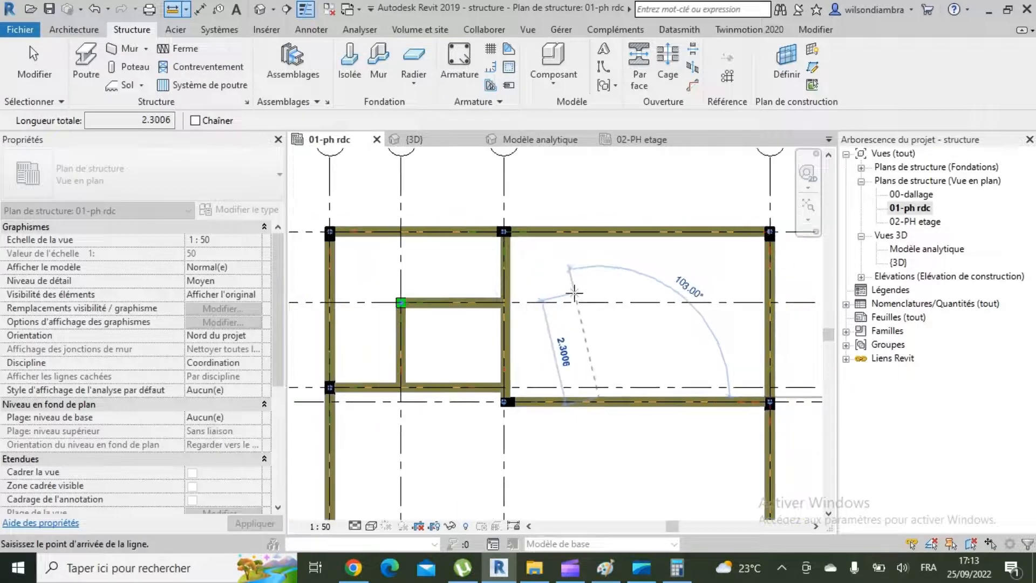
key("Escape")
key("Escape")
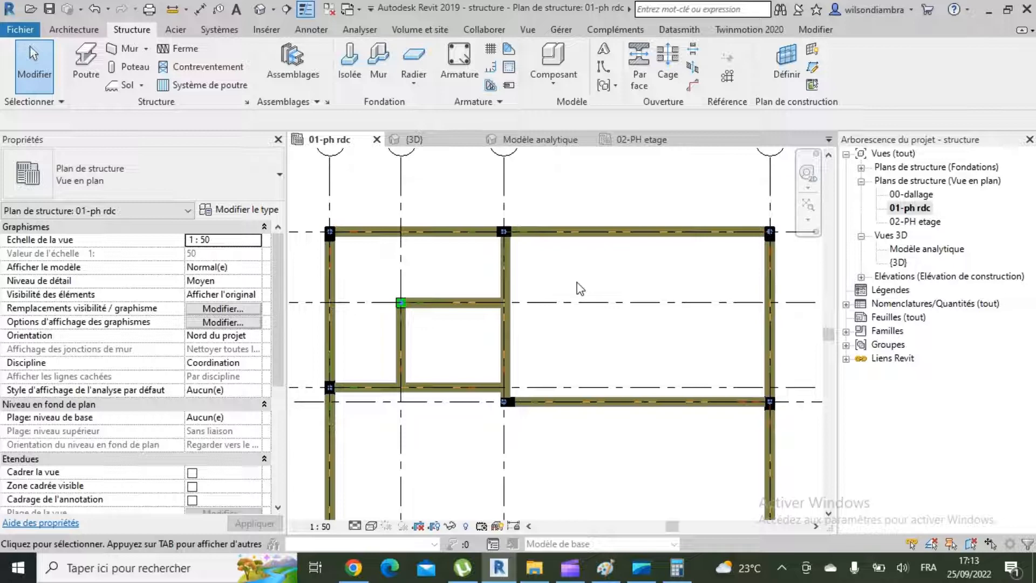
Switch to the browser to consult the surface weight of 12+4 hollow-block floors in the load table, and return to the plan
scroll(635, 354, "up", 2)
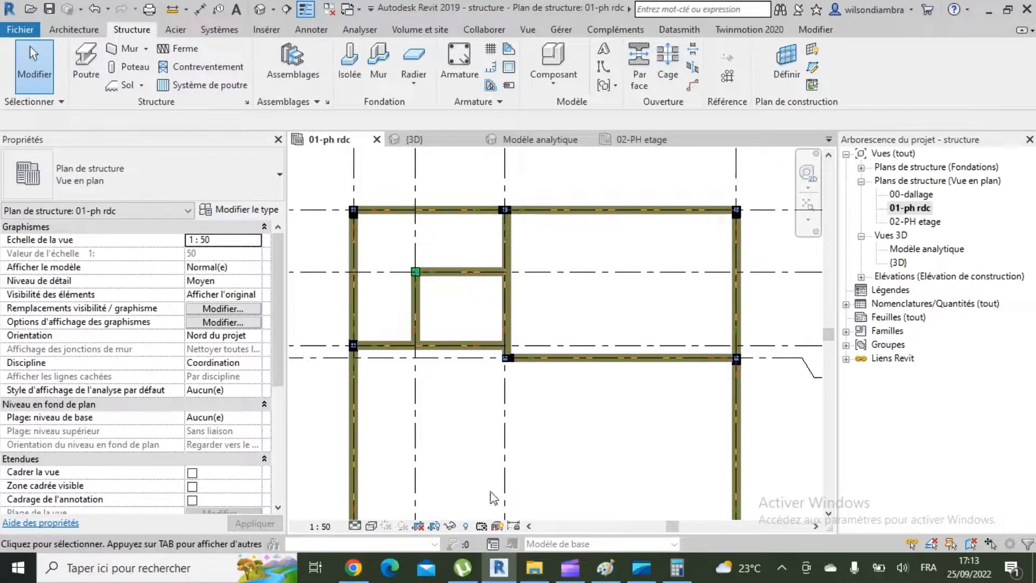
left_click(367, 569)
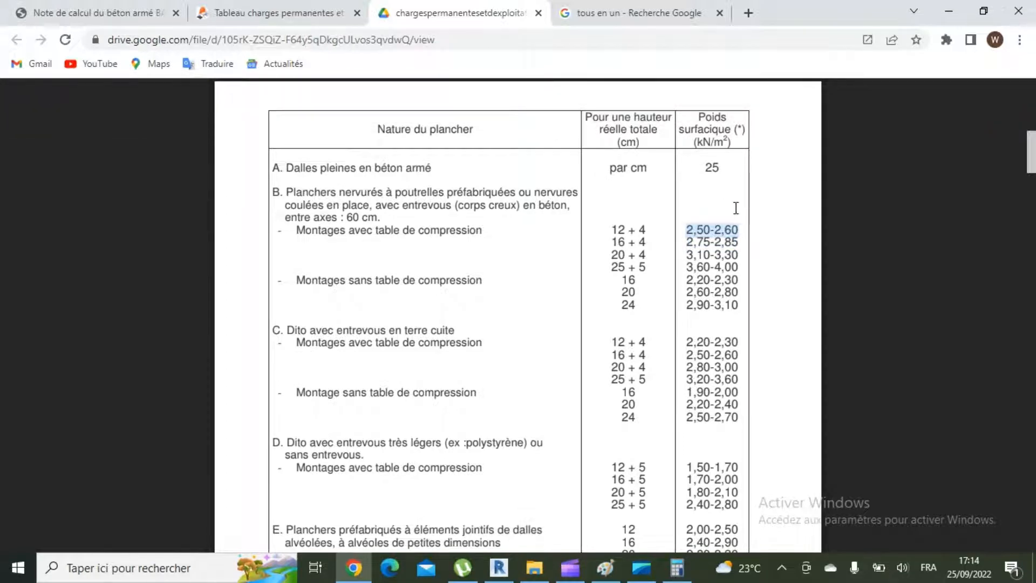
left_click(949, 12)
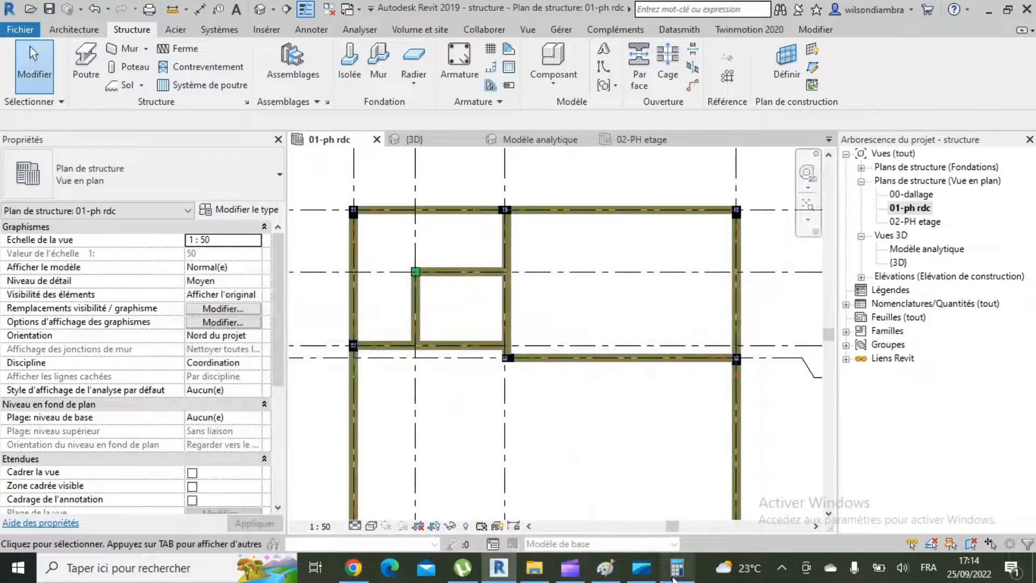
Switch to the calculator to divide the floor weight 2,6 by 25, and return to the plan
left_click(674, 577)
type("2,6")
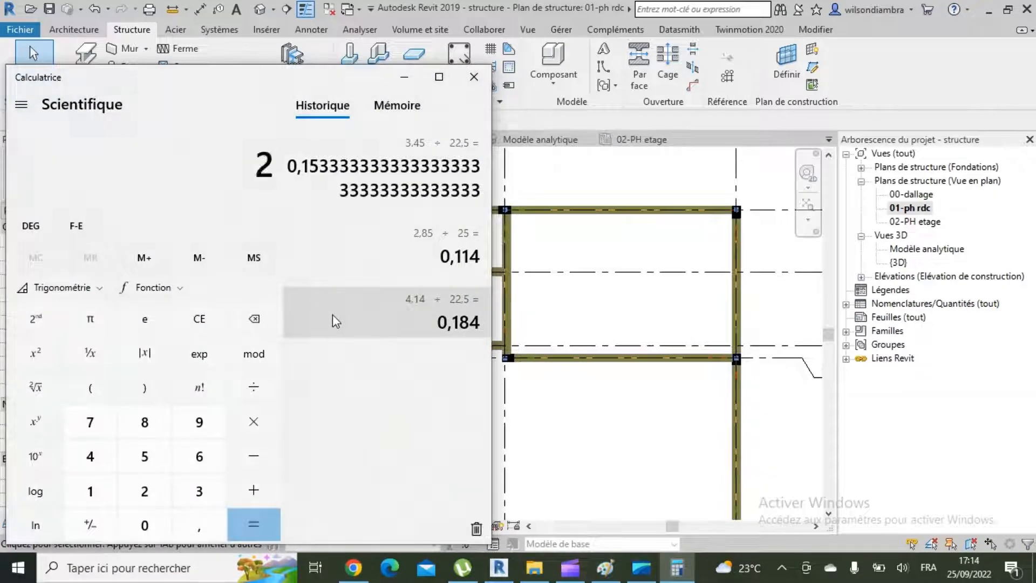
type("/25")
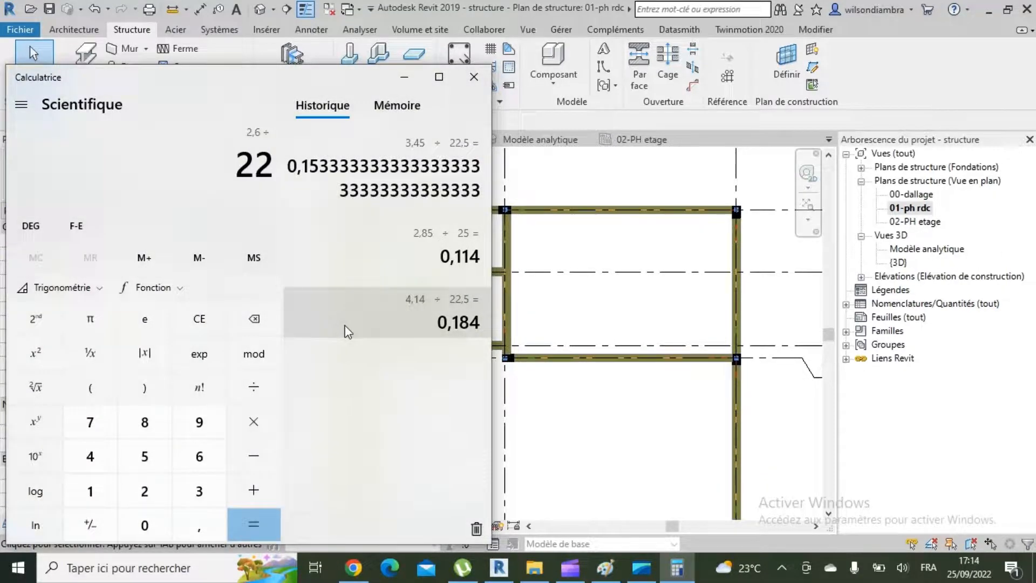
key("Return")
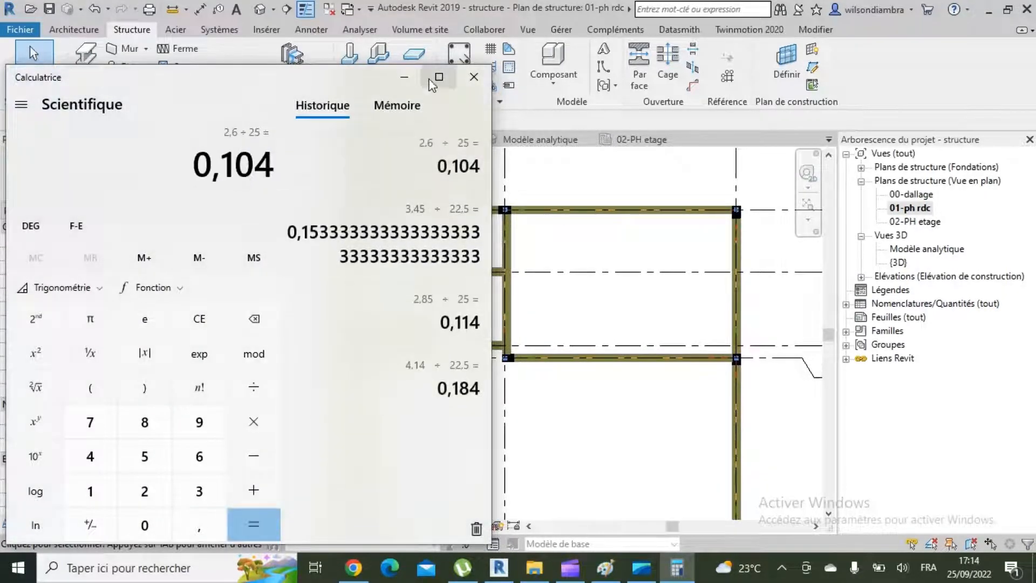
left_click(404, 77)
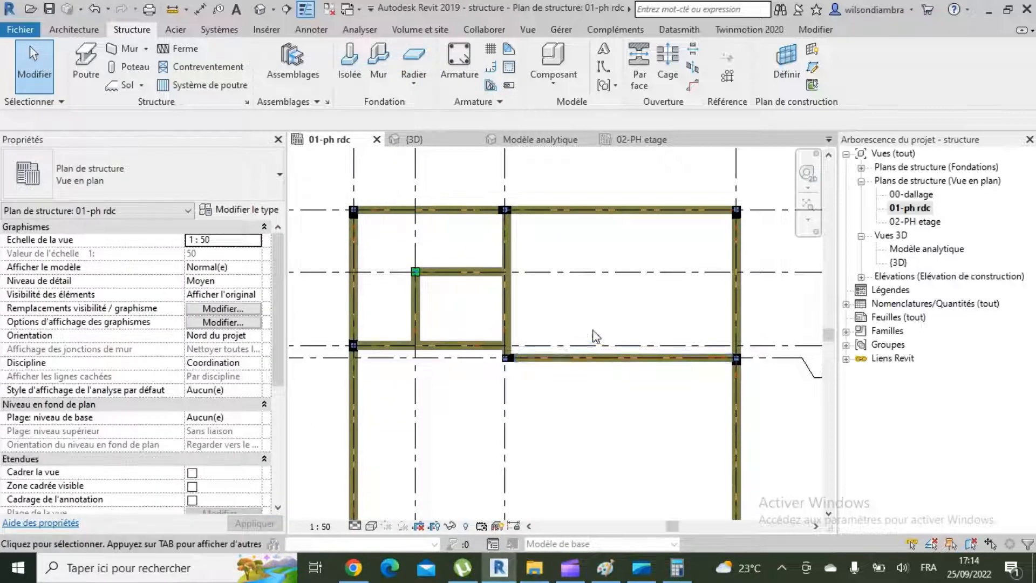
Start a new structural floor and duplicate the 16+4 floor type as 12+5
middle_click_drag(593, 269, 595, 291)
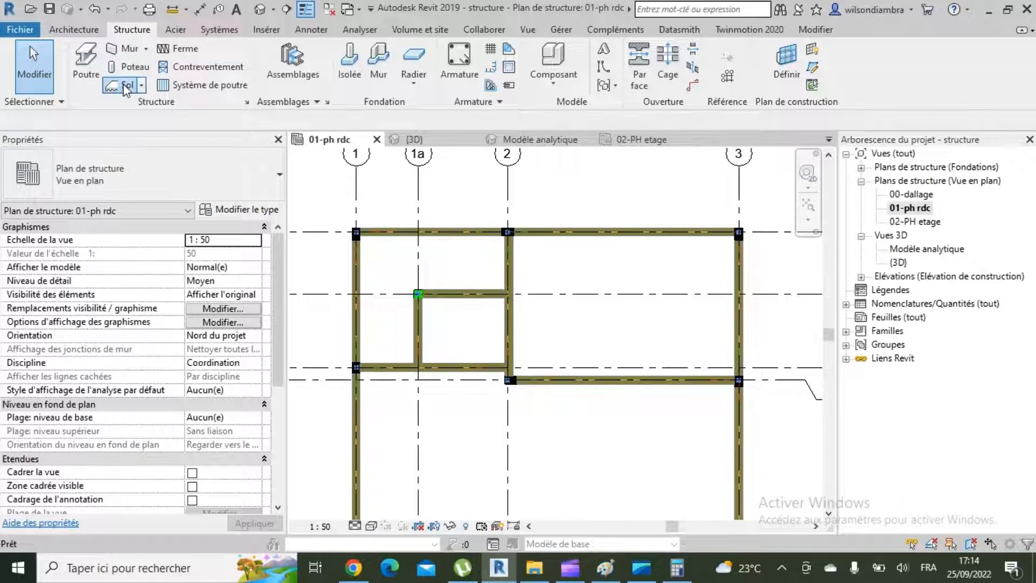
left_click(123, 84)
left_click(245, 211)
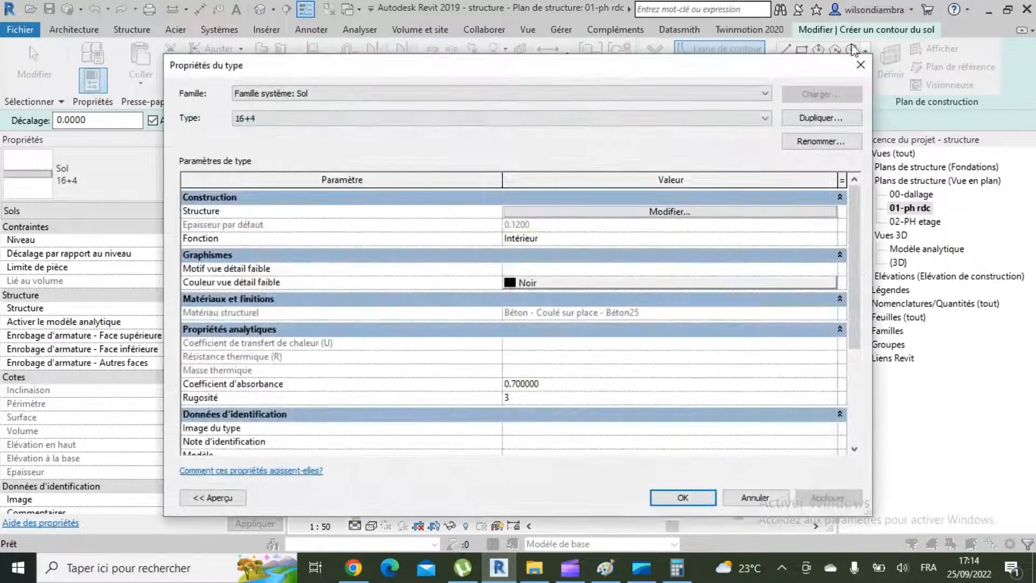
left_click(821, 119)
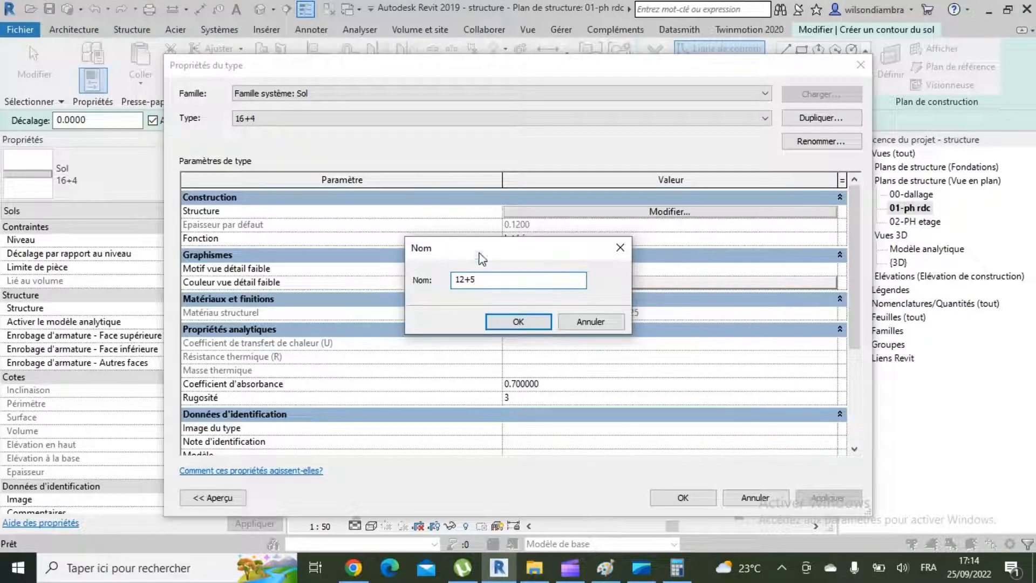
type("12+5")
left_click(517, 323)
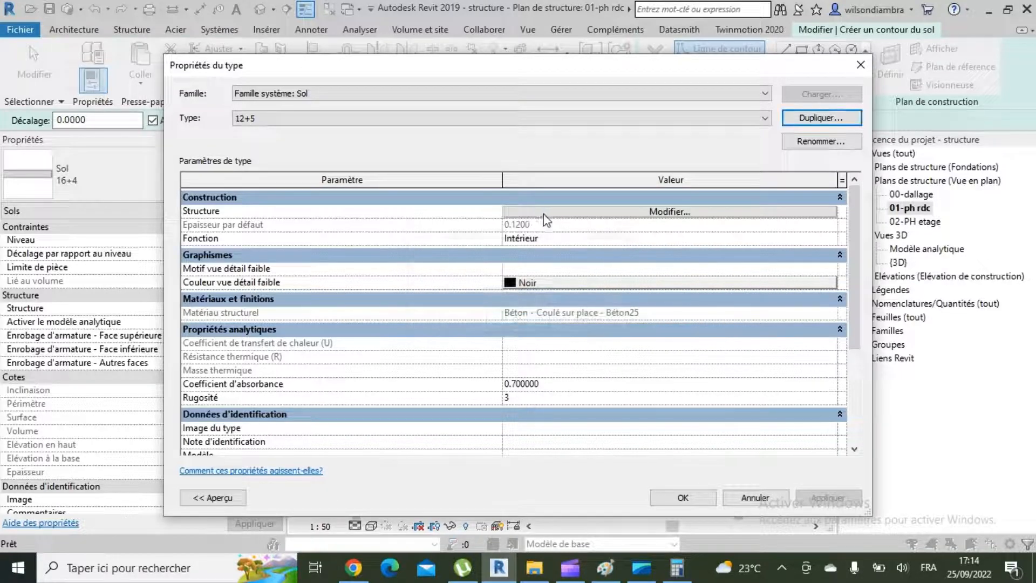
Set the structural layer thickness of the 12+5 floor type to 0.1040 and apply the type to the new floor
left_click(508, 212)
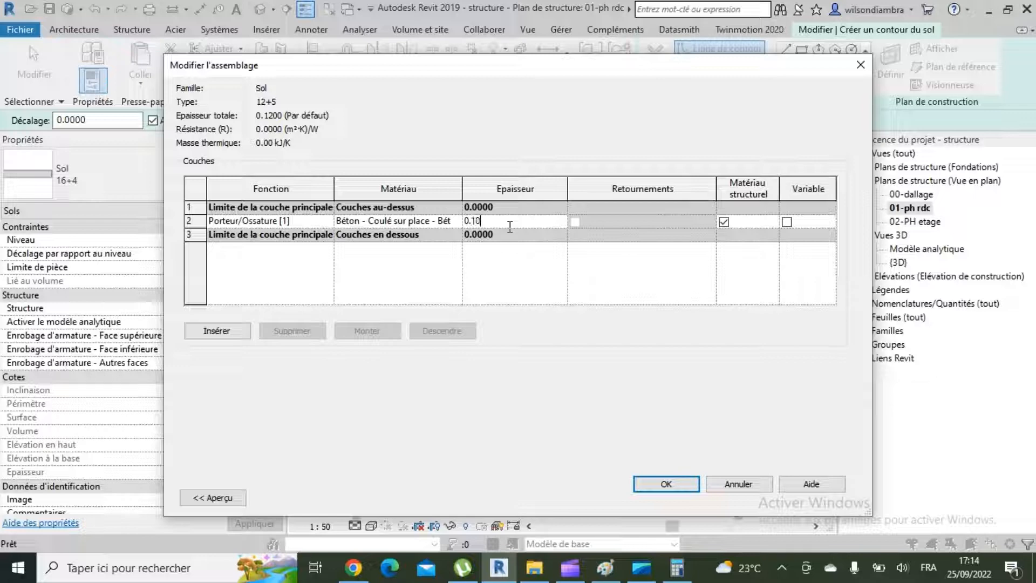
left_click(664, 484)
left_click(683, 498)
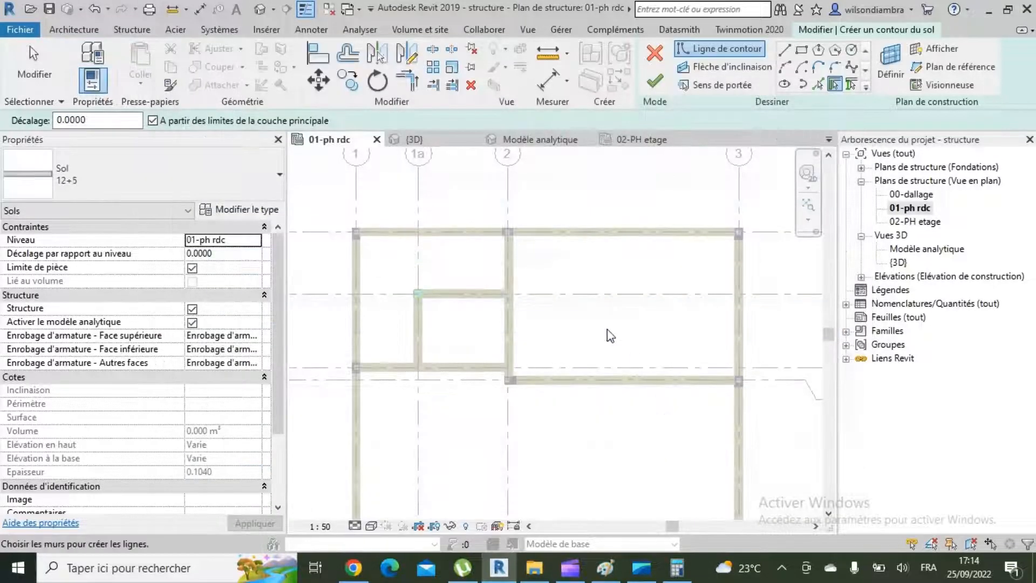
Sketch a rectangular floor boundary along the inner beam faces of the bay between grids 2 and 3, A and F
left_click(802, 51)
scroll(444, 434, "up", 5)
left_click(444, 410)
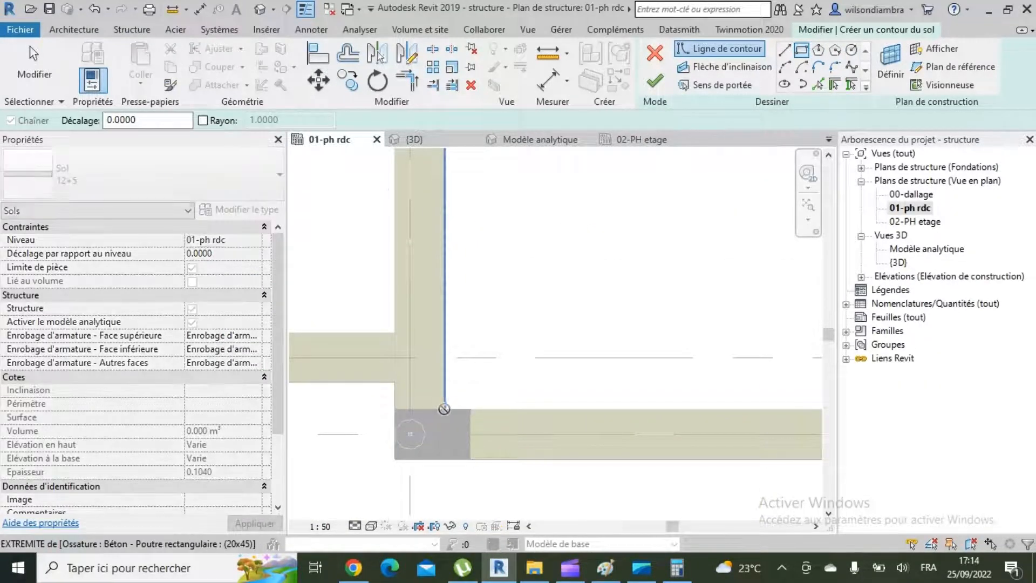
scroll(455, 426, "down", 5)
scroll(583, 350, "up", 4)
scroll(582, 350, "up", 3)
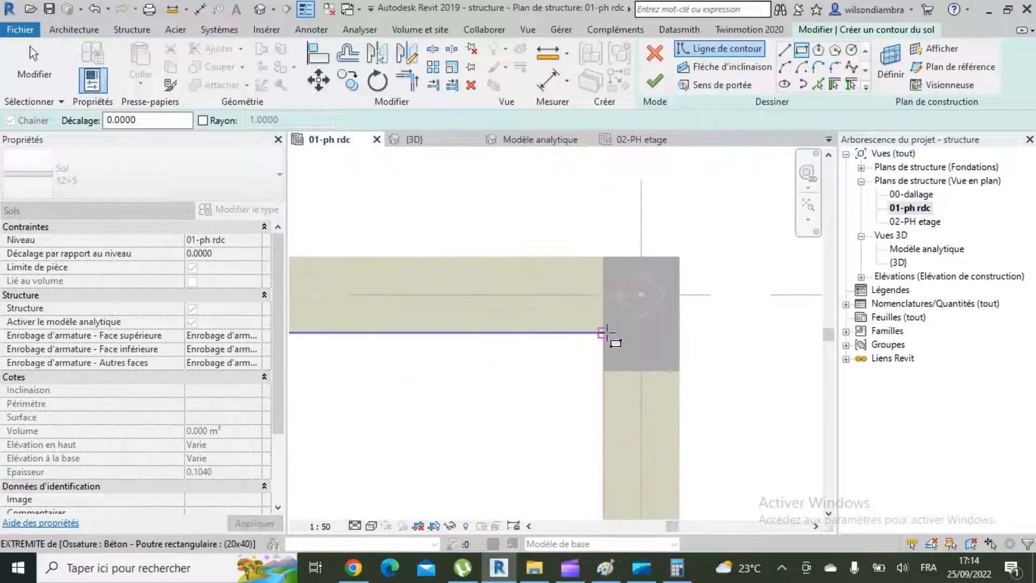
left_click(625, 323)
scroll(474, 176, "down", 5)
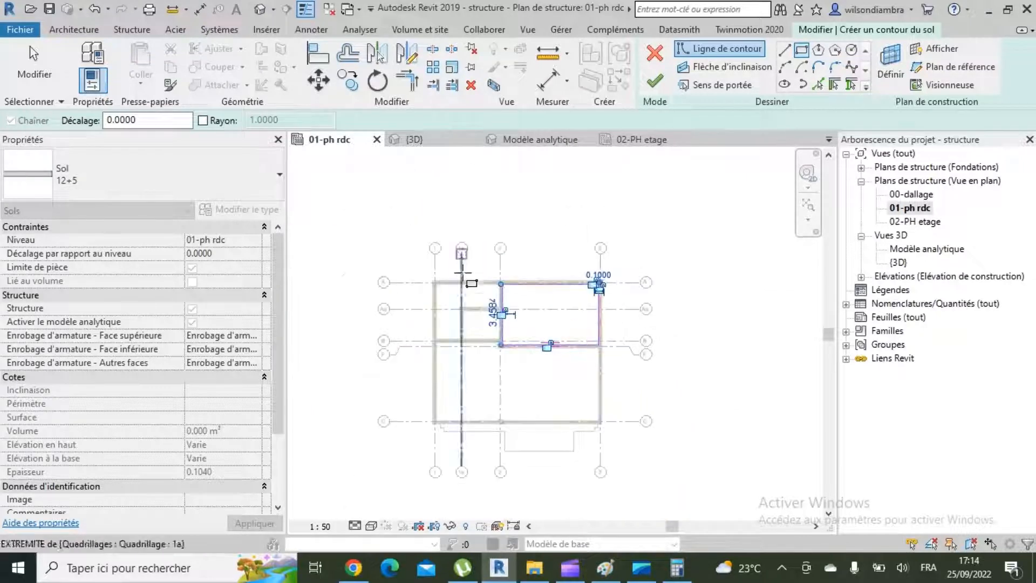
scroll(601, 331, "up", 2)
scroll(601, 332, "up", 2)
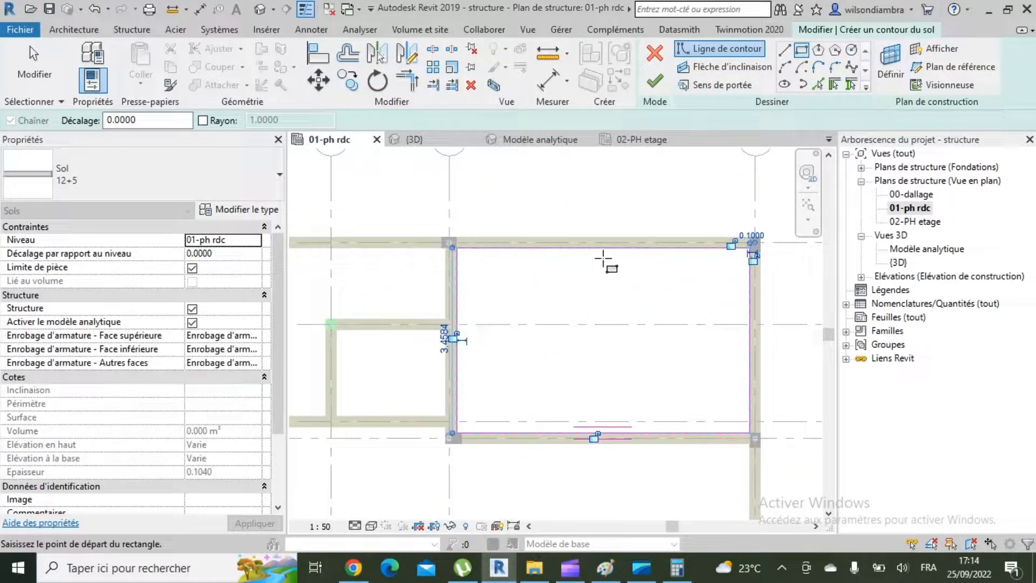
Set the floor's span direction parallel to grids 2 and 3, finish the floor and deselect it
left_click(723, 85)
scroll(639, 286, "down", 3)
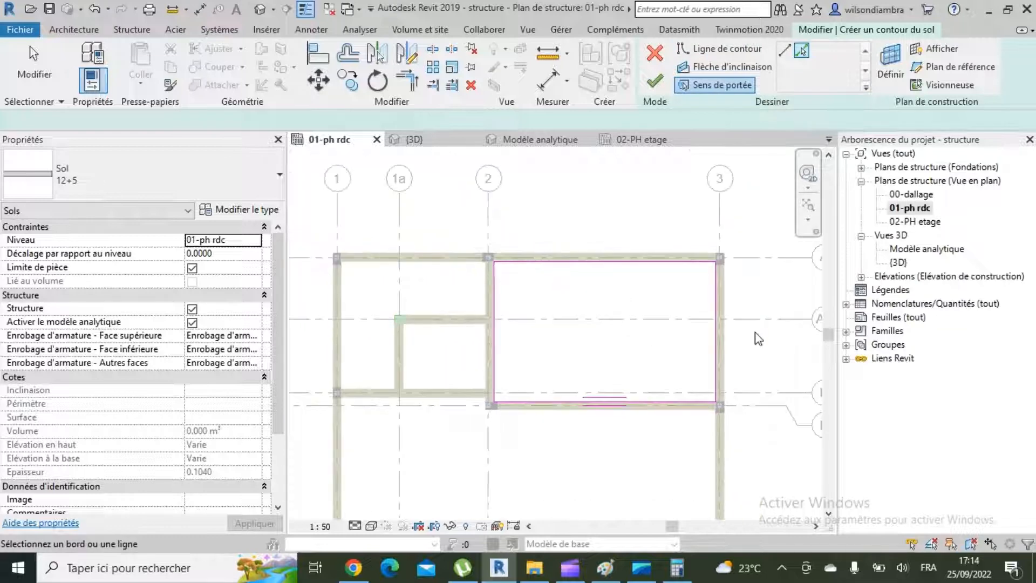
scroll(658, 330, "up", 2)
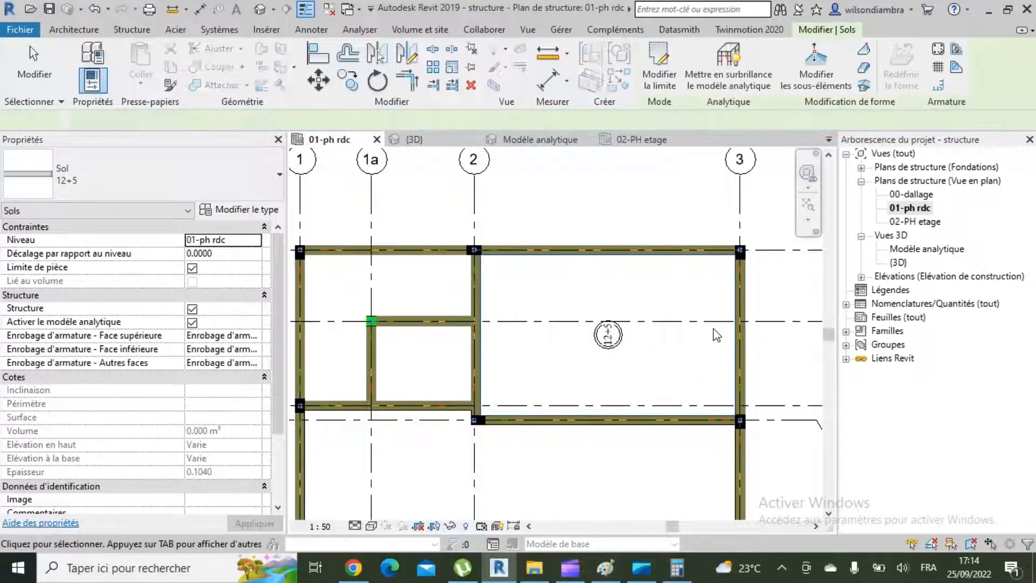
left_click(564, 217)
Change the 12+5 floor's span direction symbol to Sens poutrelle simple, Dalle bidirectionnelle
scroll(489, 248, "up", 3)
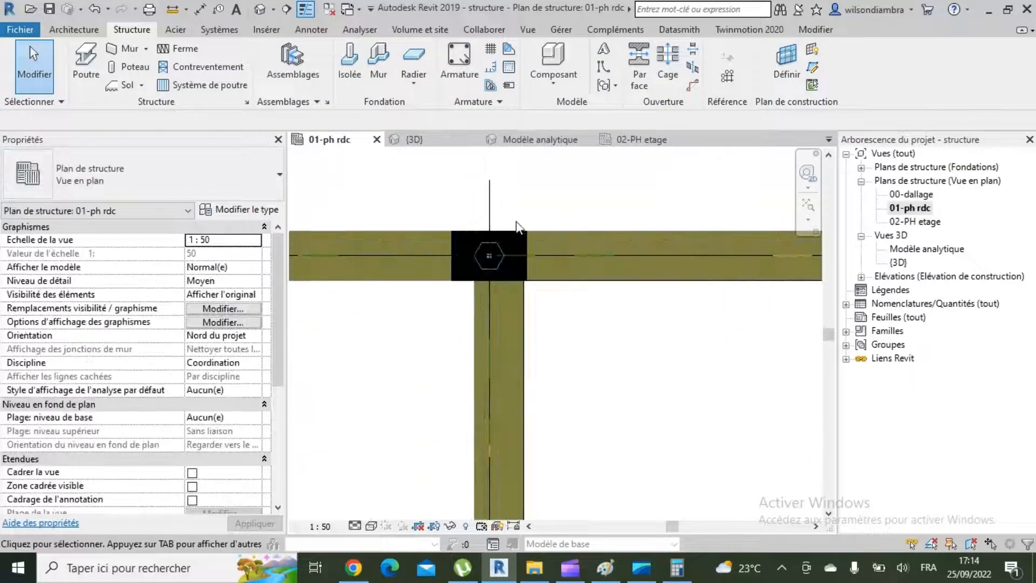
scroll(509, 244, "down", 5)
scroll(723, 275, "up", 1)
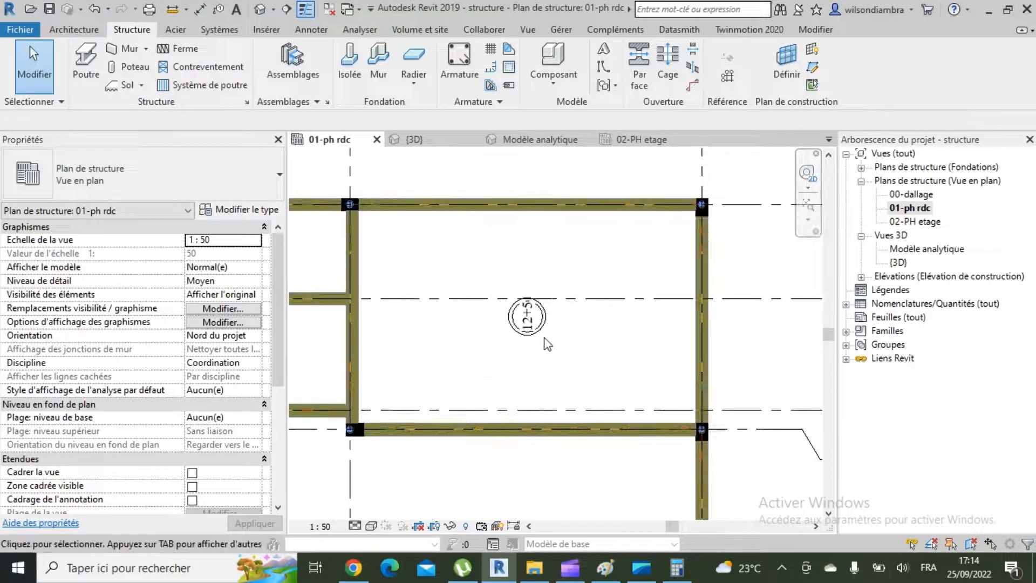
left_click(527, 314)
left_click(183, 185)
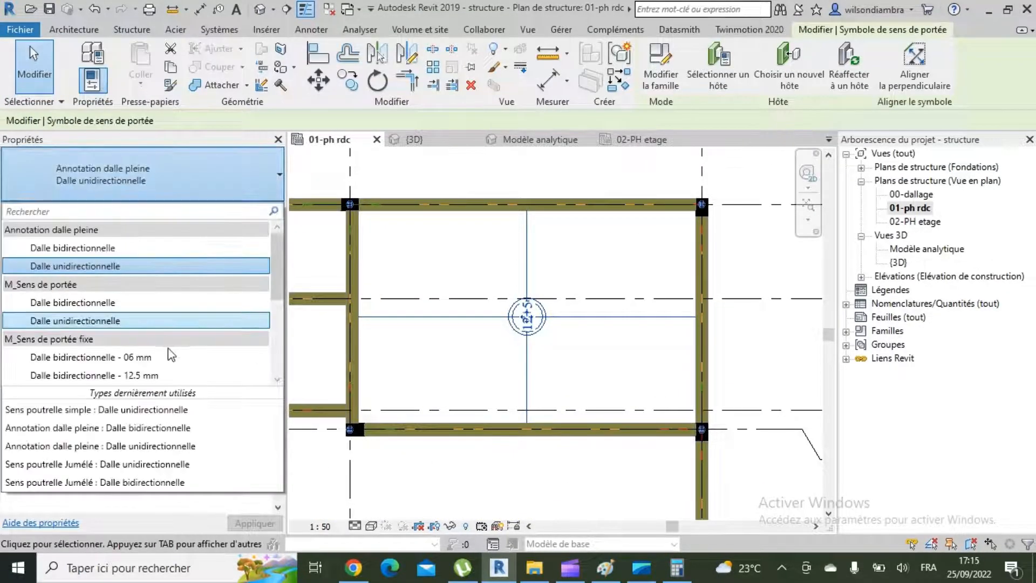
left_click(136, 358)
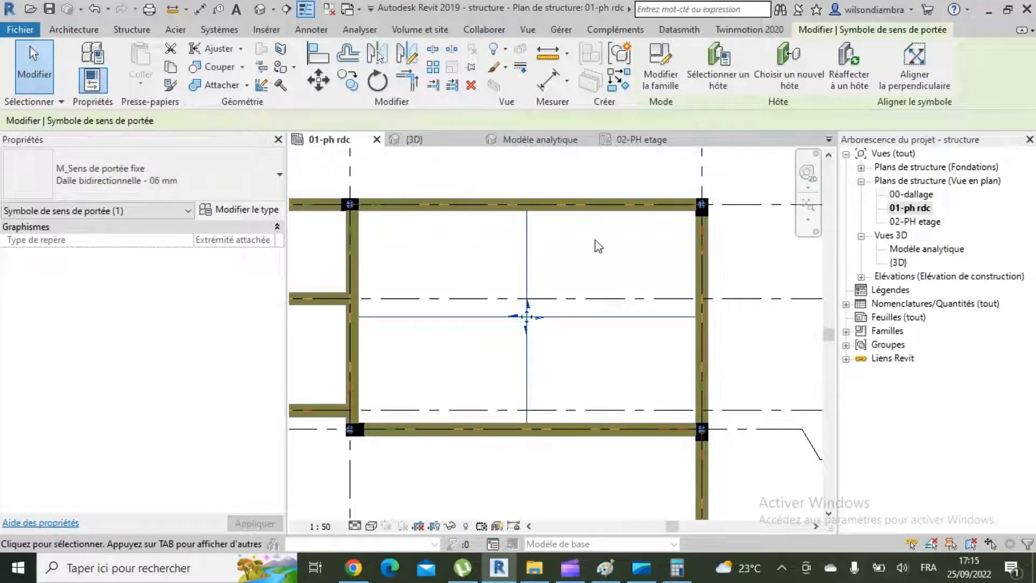
left_click(205, 179)
scroll(151, 334, "down", 3)
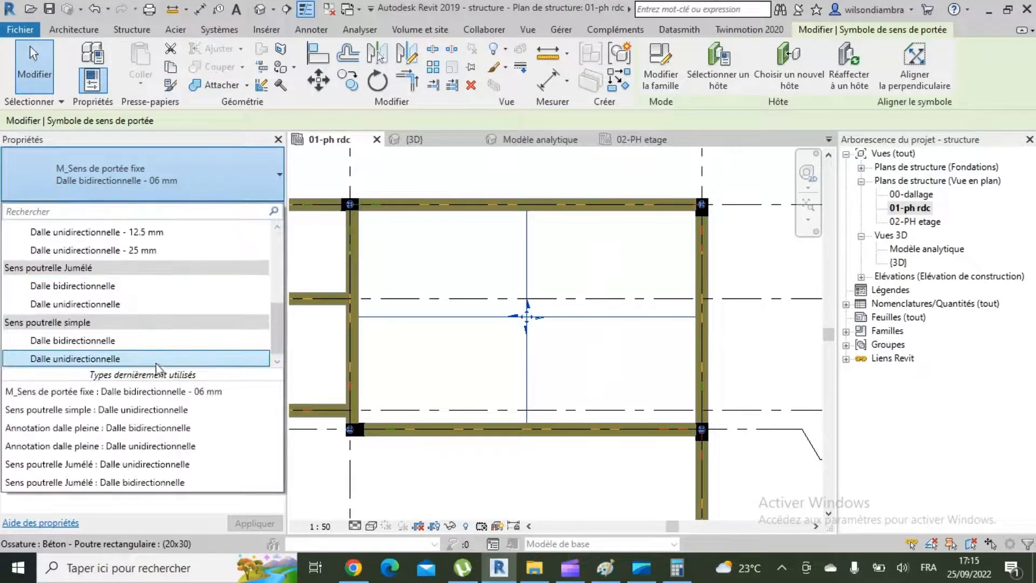
left_click(149, 343)
left_click(753, 368)
Examine the 12+5 floor's span symbol and its edges at the surrounding beams and columns
scroll(588, 309, "down", 4)
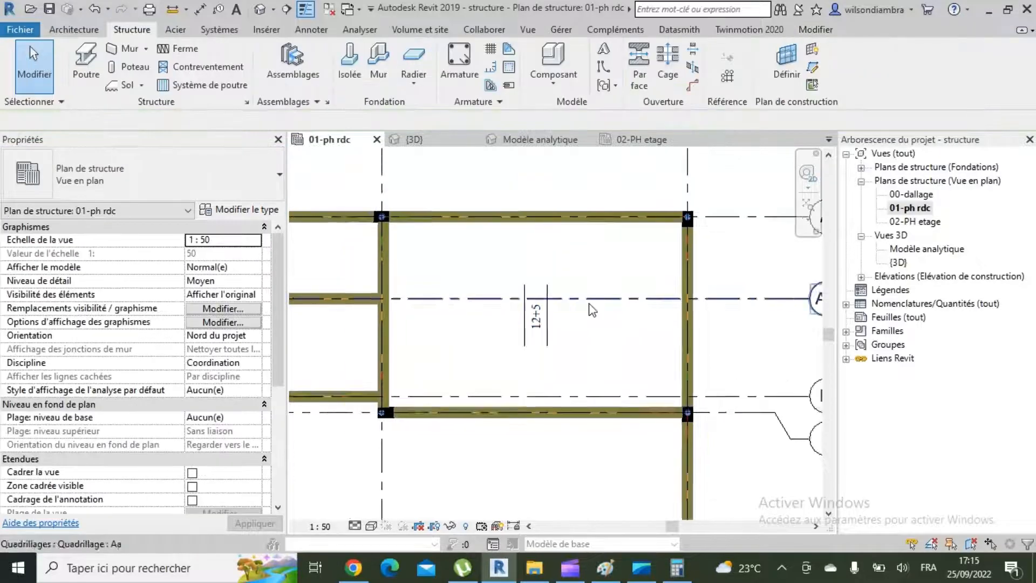
scroll(546, 323, "up", 3)
scroll(711, 266, "up", 3)
scroll(754, 275, "down", 3)
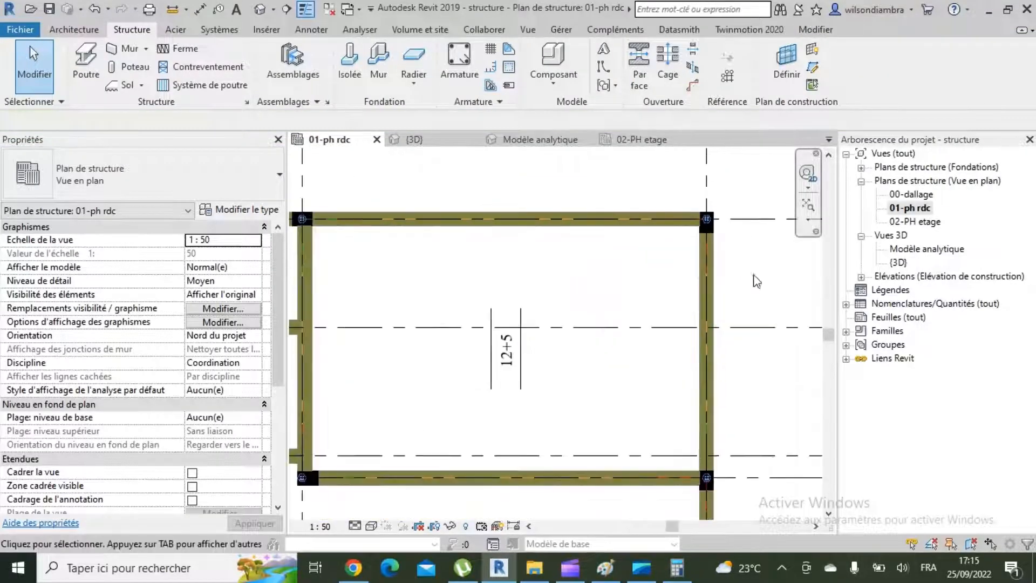
scroll(545, 247, "up", 6)
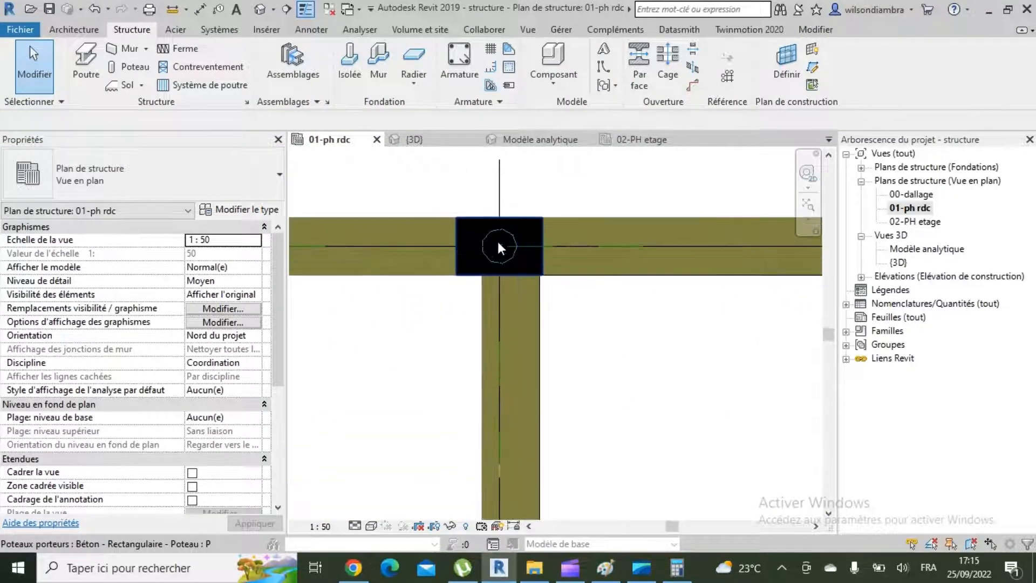
scroll(490, 239, "down", 2)
scroll(472, 237, "down", 5)
scroll(619, 242, "up", 2)
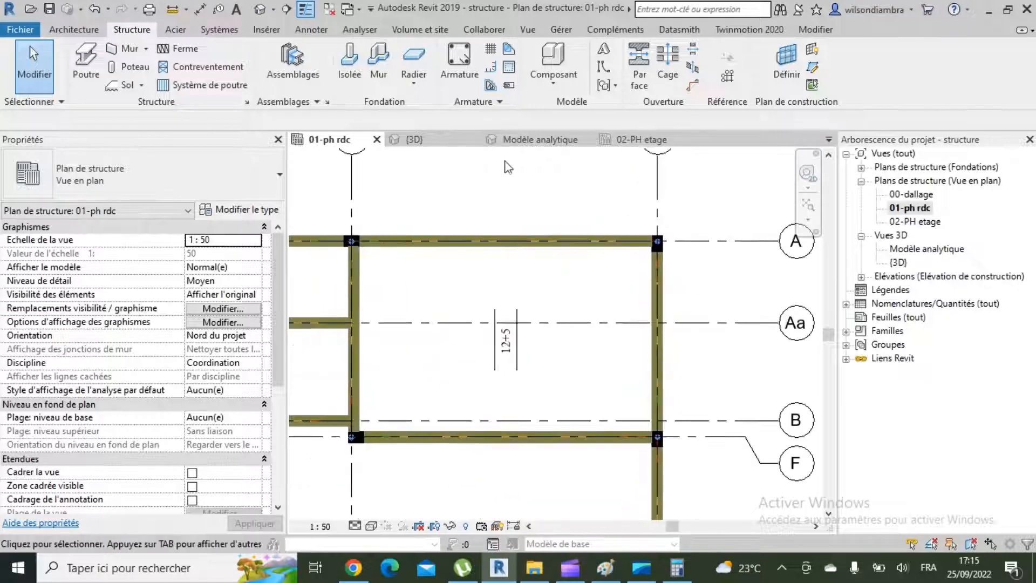
Delete the 12+5 span direction symbol from the bay between grids 2 and 3
scroll(514, 343, "up", 2)
left_click(517, 344)
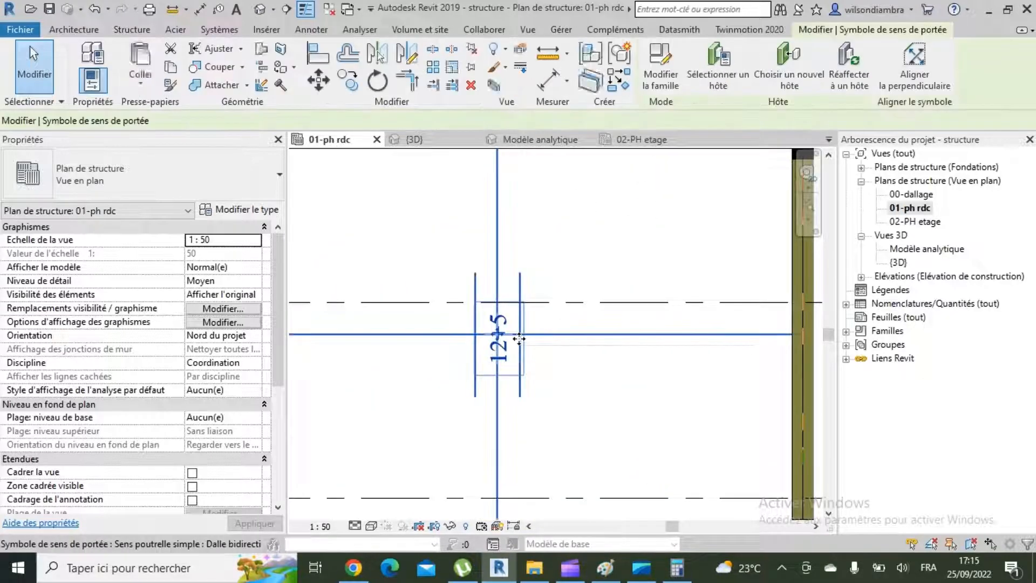
key("Escape")
scroll(521, 346, "down", 5)
scroll(596, 348, "up", 3)
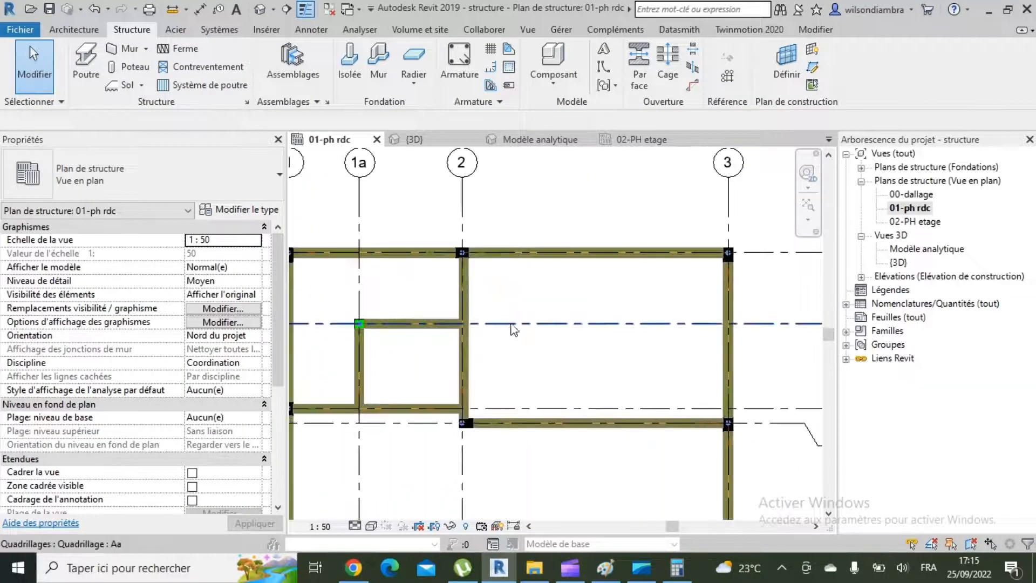
scroll(558, 289, "down", 3)
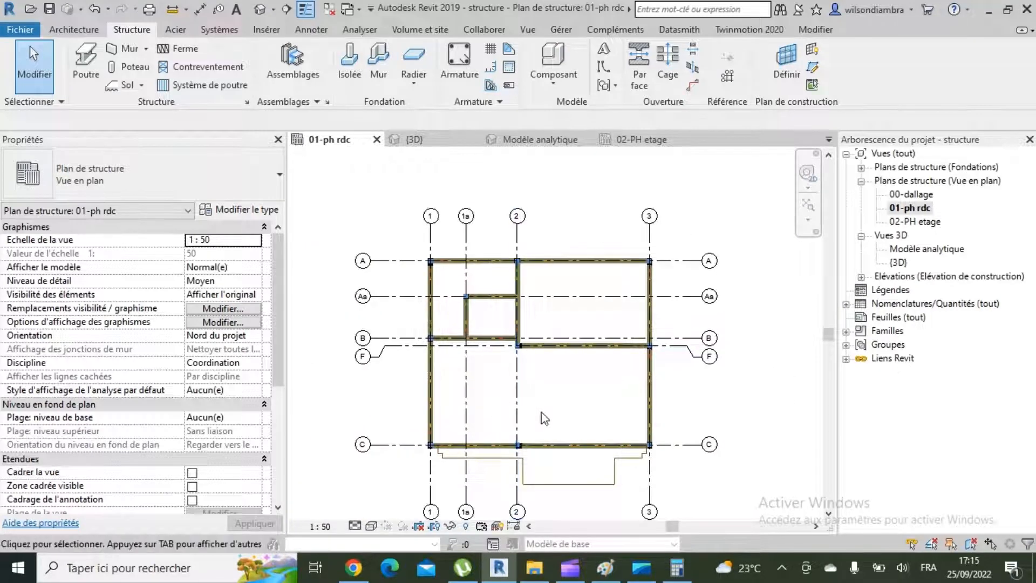
Create a rectangular 12+5 floor, about 2.05 by 1.62, inside the small bay between grids 1a and 2, Aa and B
scroll(507, 380, "up", 1)
scroll(552, 289, "up", 5)
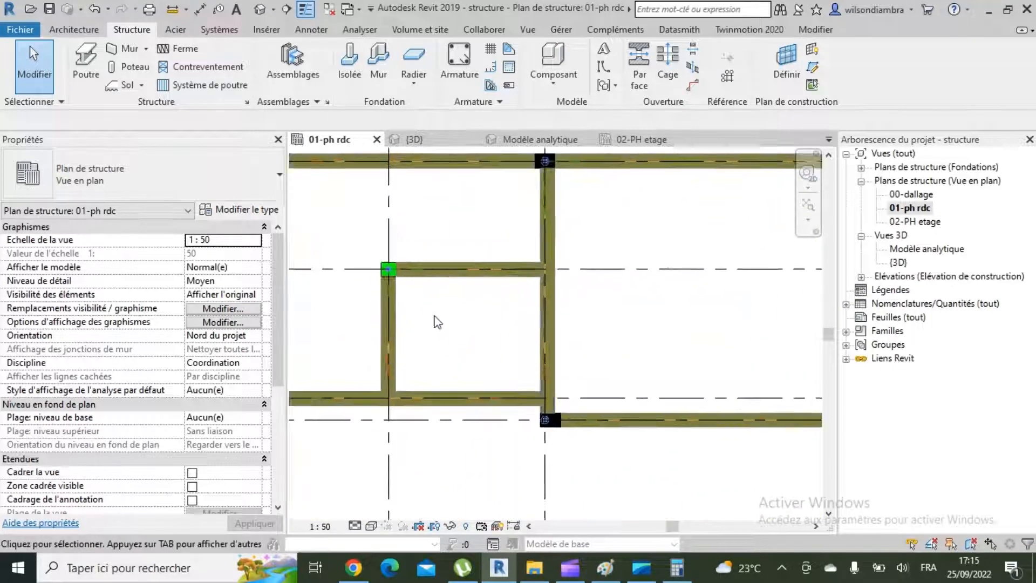
scroll(435, 317, "down", 3)
scroll(502, 345, "up", 3)
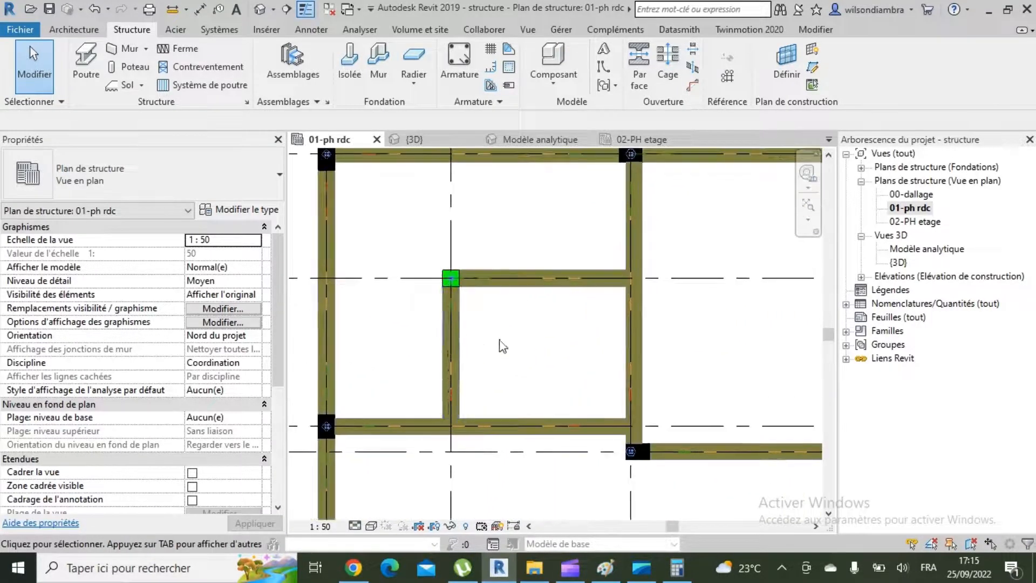
left_click(111, 85)
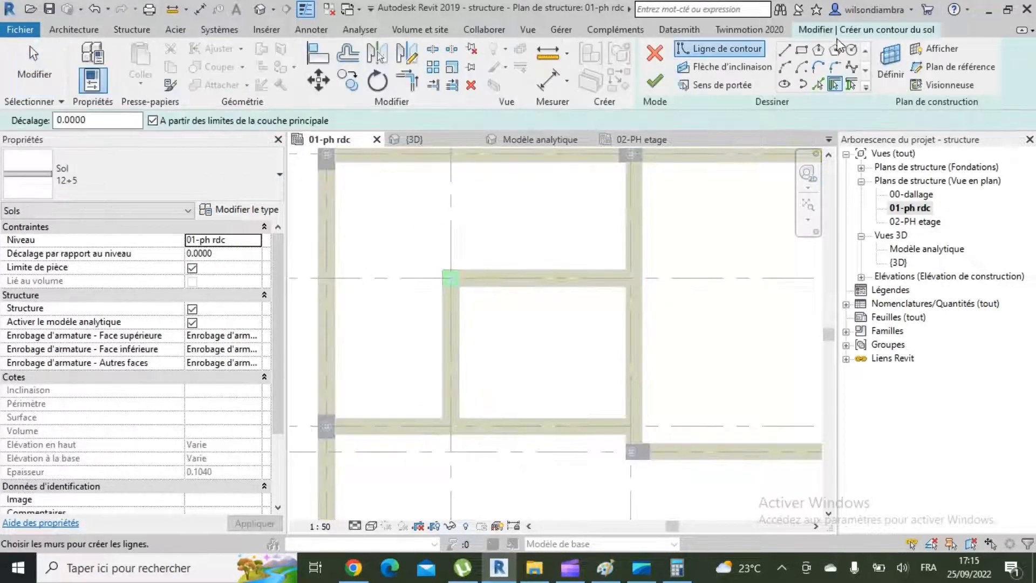
left_click(801, 50)
scroll(462, 288, "up", 3)
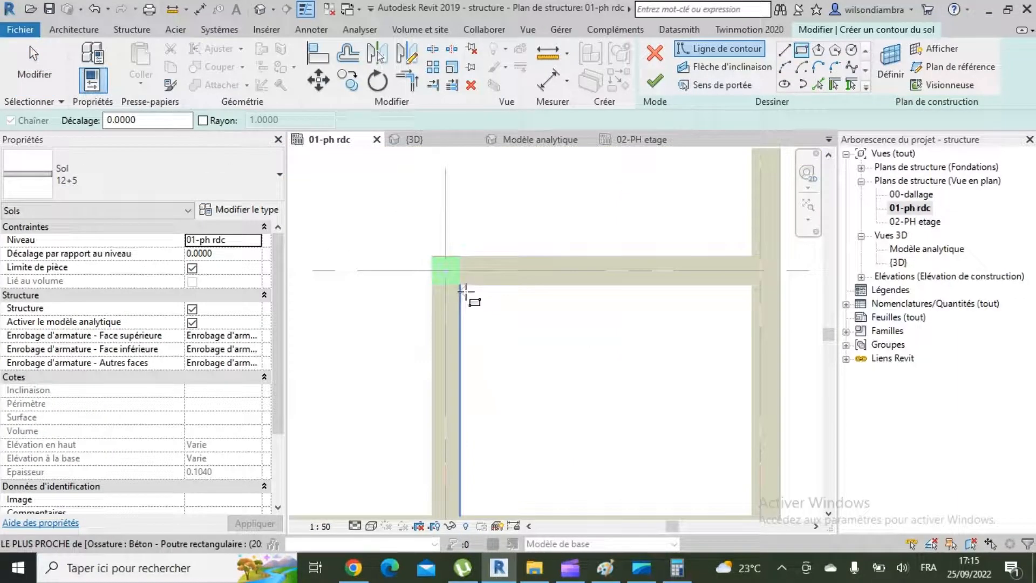
left_click(466, 283)
scroll(597, 370, "down", 2)
scroll(596, 372, "up", 2)
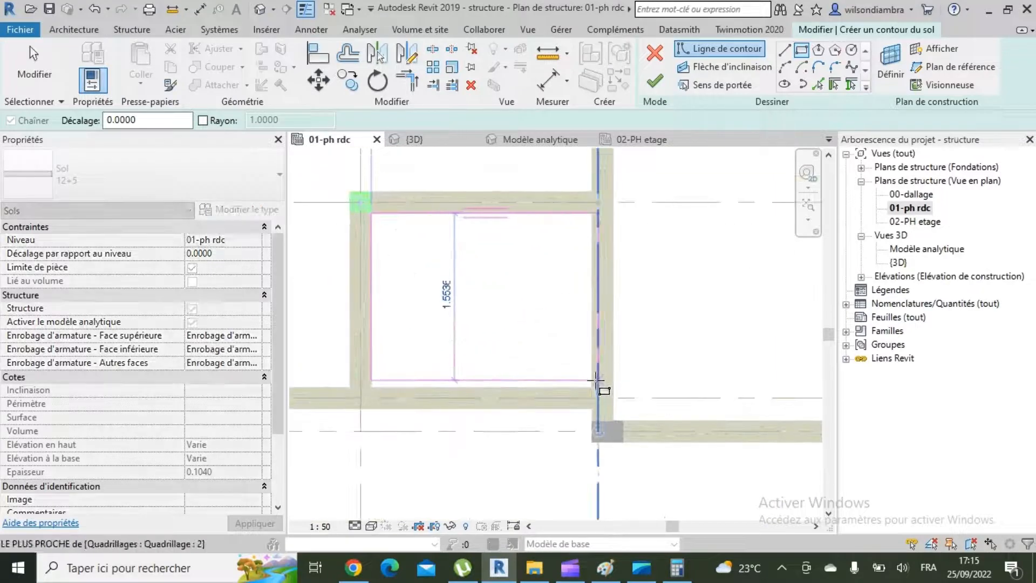
left_click(592, 386)
left_click(592, 387)
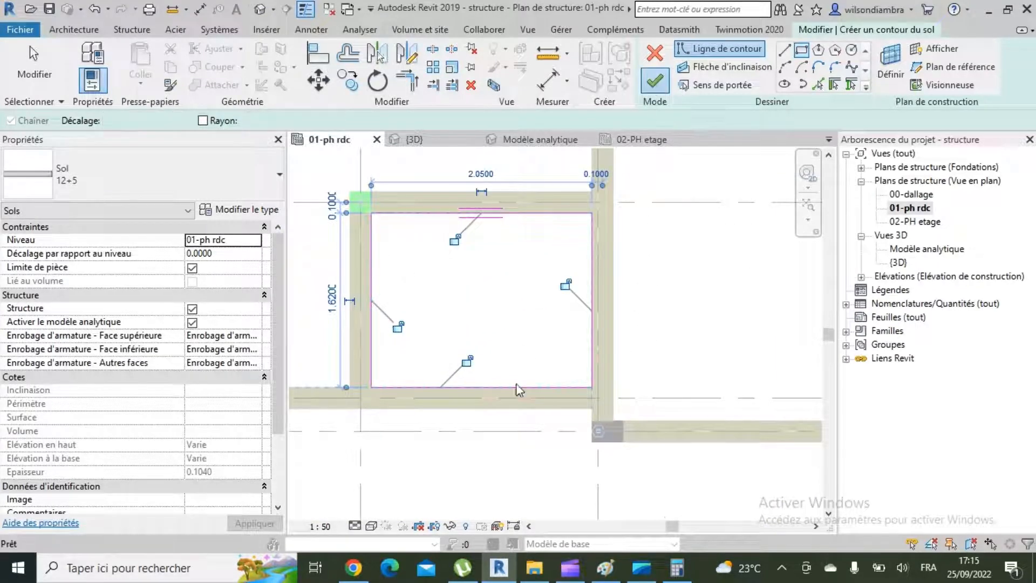
left_click(676, 311)
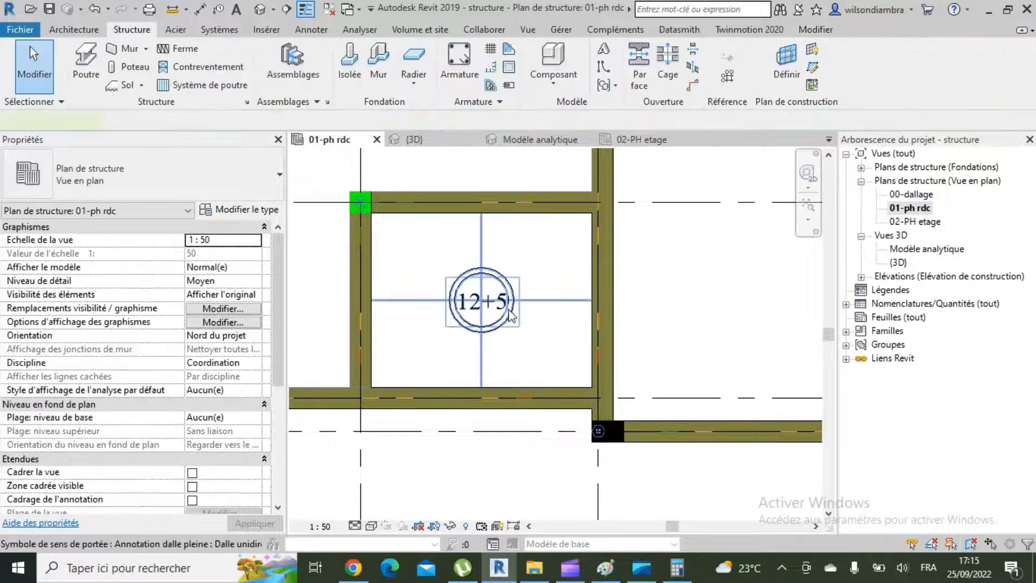
Delete the span direction symbol of the small floor between grids 1a and 2
left_click(510, 316)
key("Delete")
scroll(499, 316, "down", 4)
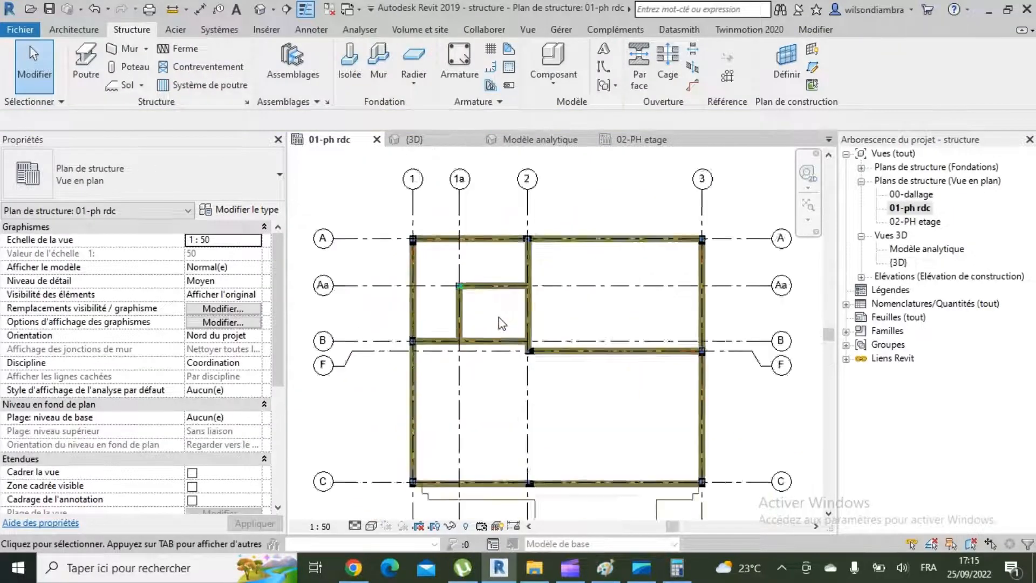
scroll(461, 268, "up", 3)
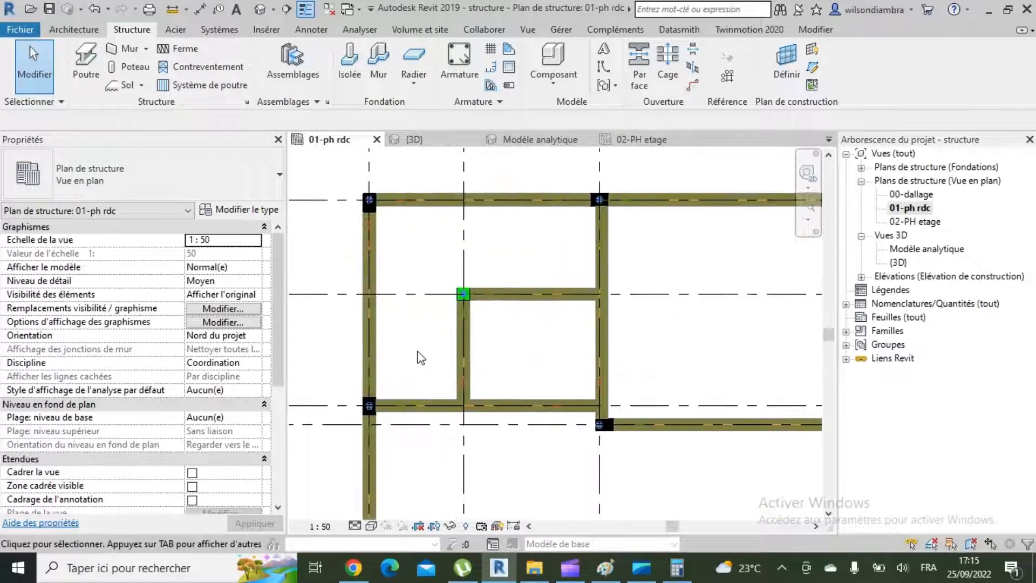
Open the 3D view and the Modèle analytique view, and examine the analytical surfaces of the new floors from several sides
left_click(259, 10)
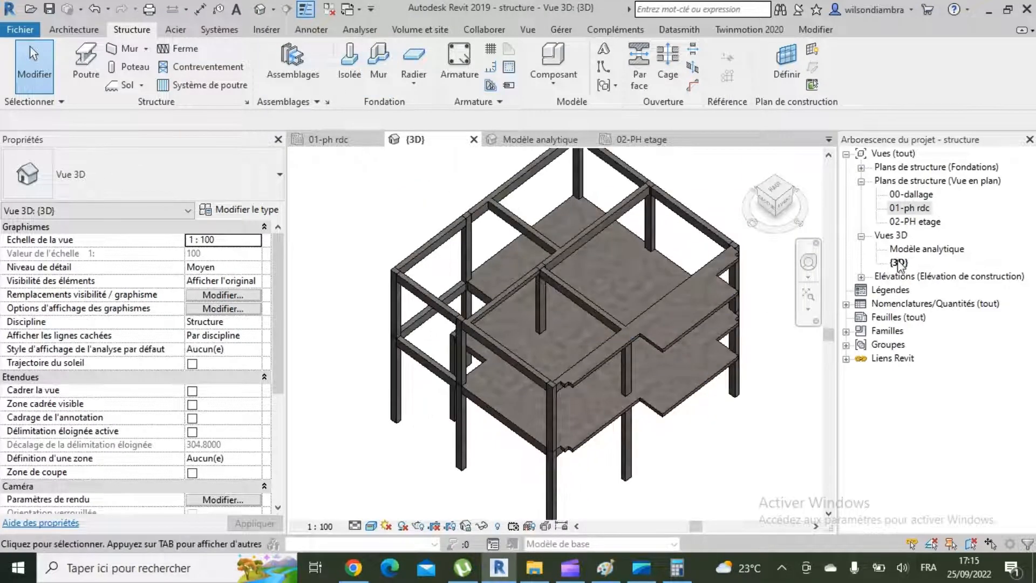
double_click(917, 249)
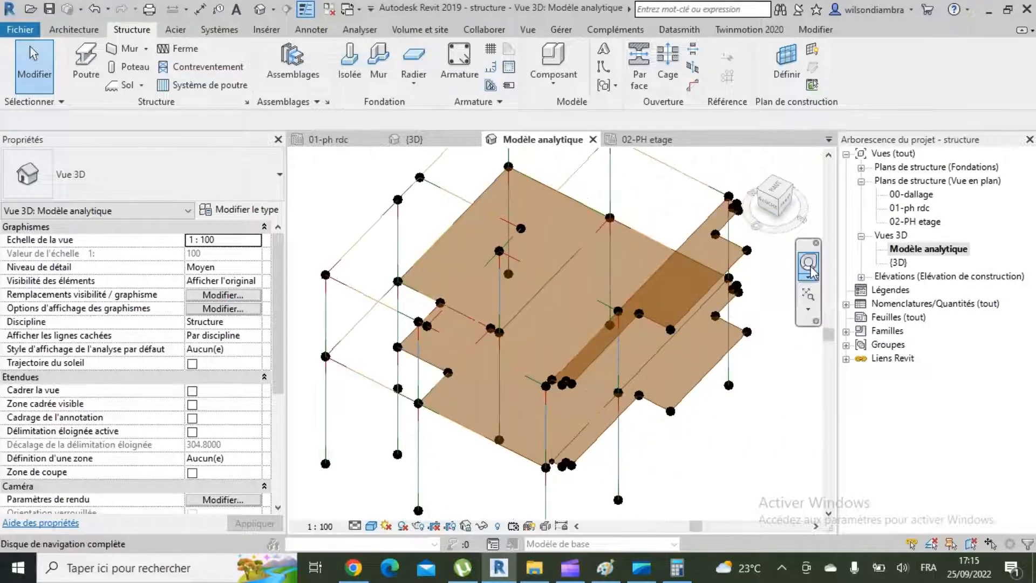
left_click(810, 266)
left_click_drag(609, 408, 493, 401)
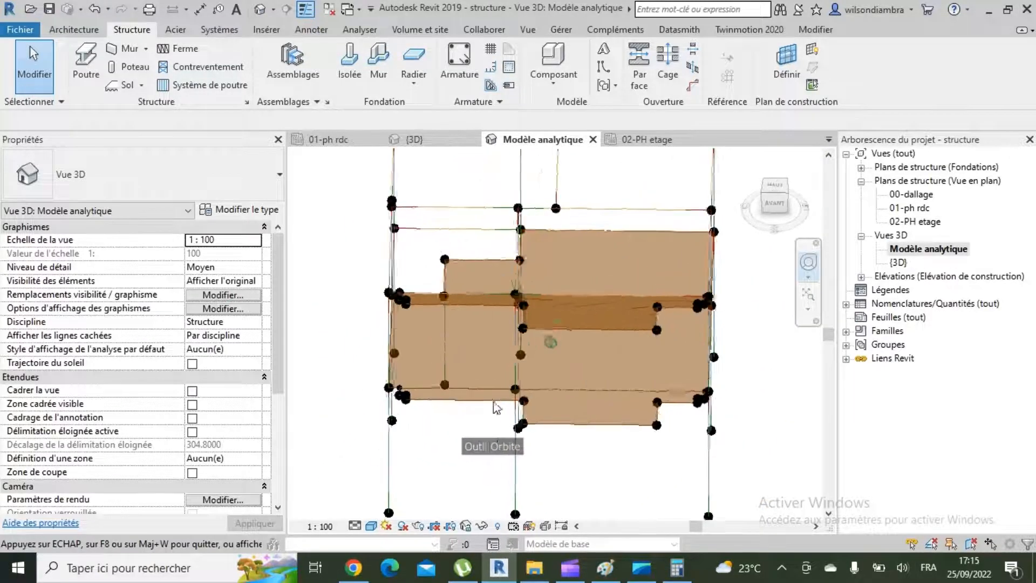
scroll(693, 330, "up", 7)
scroll(703, 343, "down", 4)
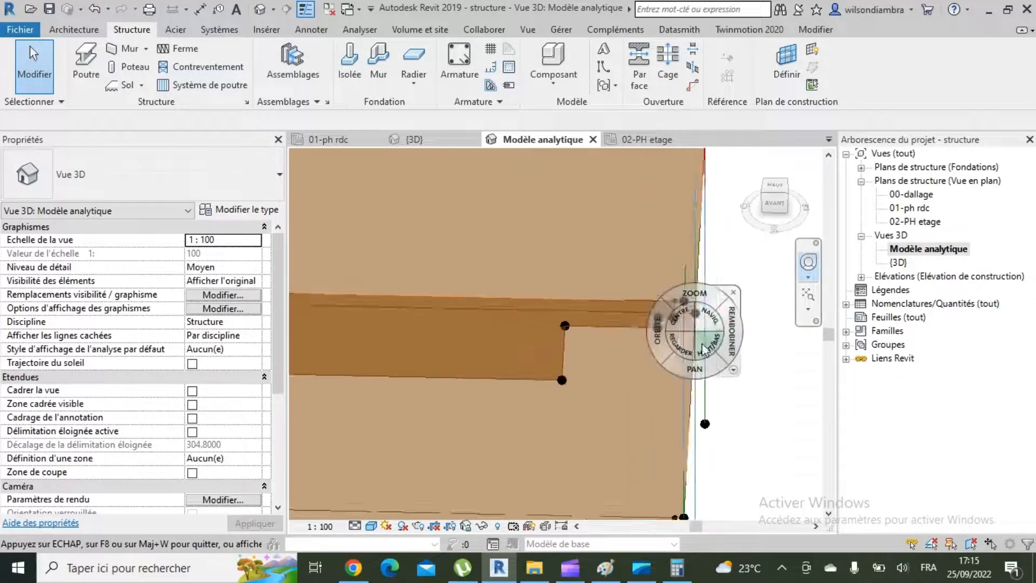
scroll(703, 348, "down", 5)
left_click_drag(549, 390, 634, 395)
scroll(552, 392, "up", 3)
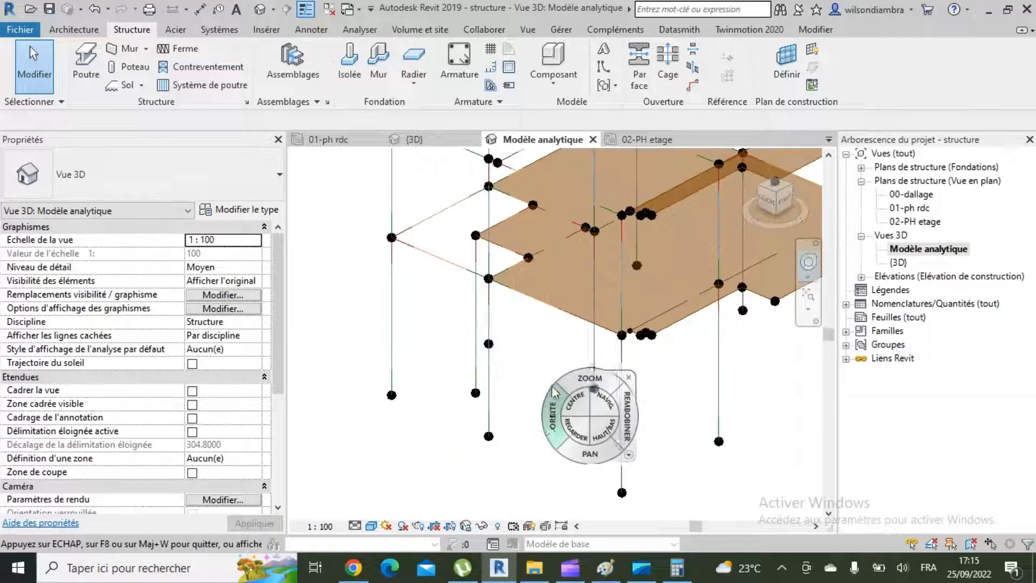
scroll(549, 378, "down", 3)
scroll(507, 324, "up", 3)
left_click_drag(496, 322, 569, 329)
scroll(580, 308, "up", 4)
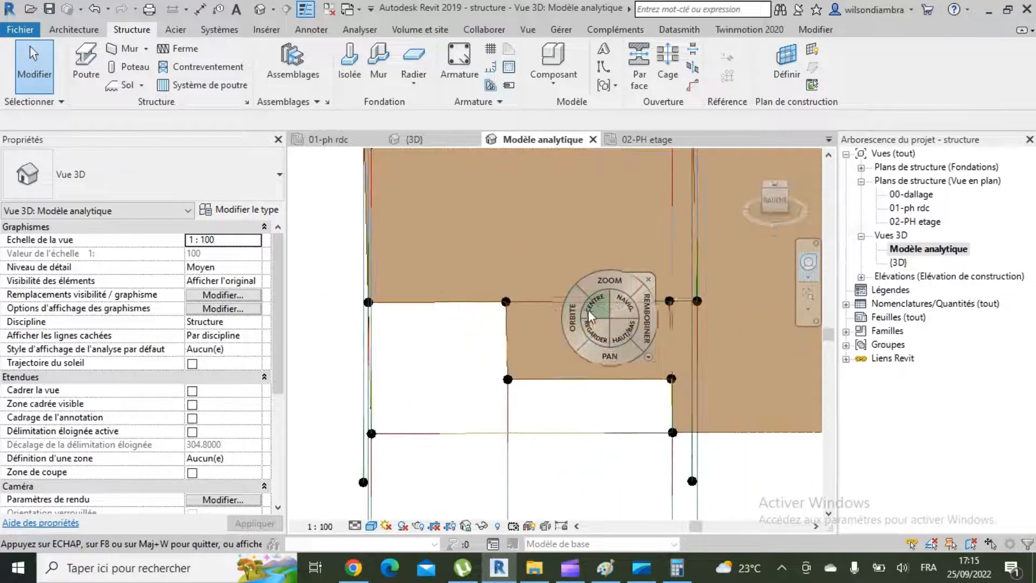
Inspect the floor surfaces and nodes around the small bay up close, and check the whole analytical model from another angle
scroll(741, 338, "up", 3)
mouse_move(667, 338)
left_mouse_down()
mouse_move(616, 356)
mouse_move(529, 326)
mouse_move(566, 336)
left_mouse_up()
scroll(463, 296, "down", 4)
scroll(623, 341, "up", 3)
scroll(602, 348, "down", 3)
left_click_drag(517, 364, 590, 359)
left_click_drag(610, 313, 509, 427)
left_click_drag(532, 390, 474, 346)
middle_click_drag(477, 338, 553, 347, "shift")
scroll(572, 326, "up", 8)
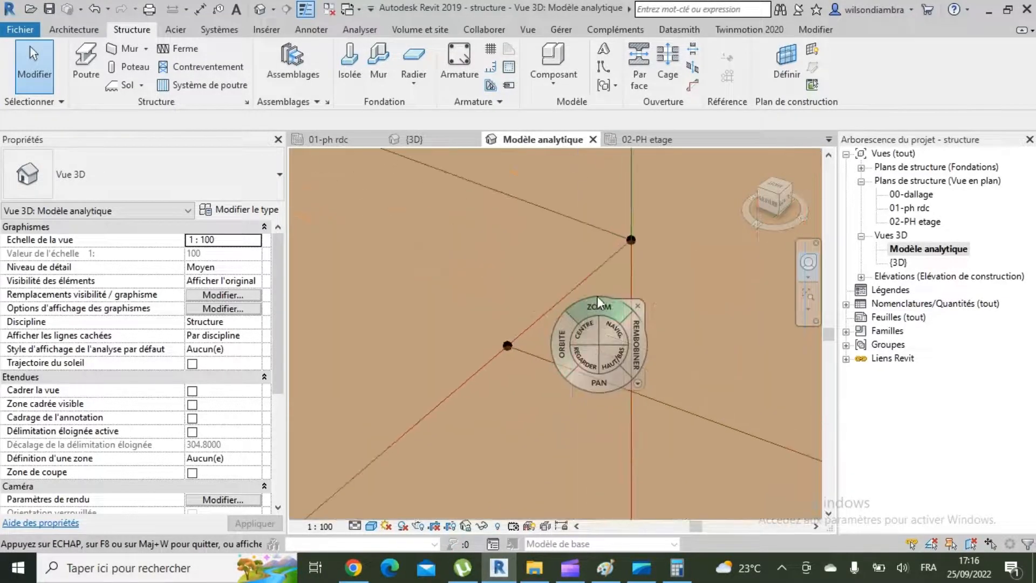
scroll(595, 395, "down", 3)
scroll(600, 334, "down", 3)
scroll(665, 325, "down", 3)
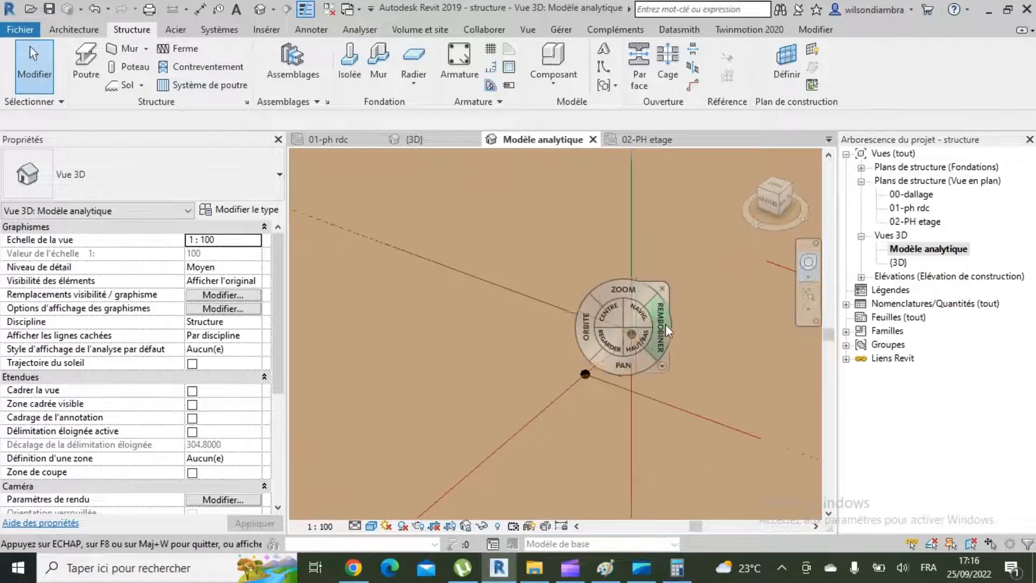
scroll(593, 345, "down", 3)
scroll(624, 381, "up", 2)
middle_click_drag(625, 381, 339, 380, "shift")
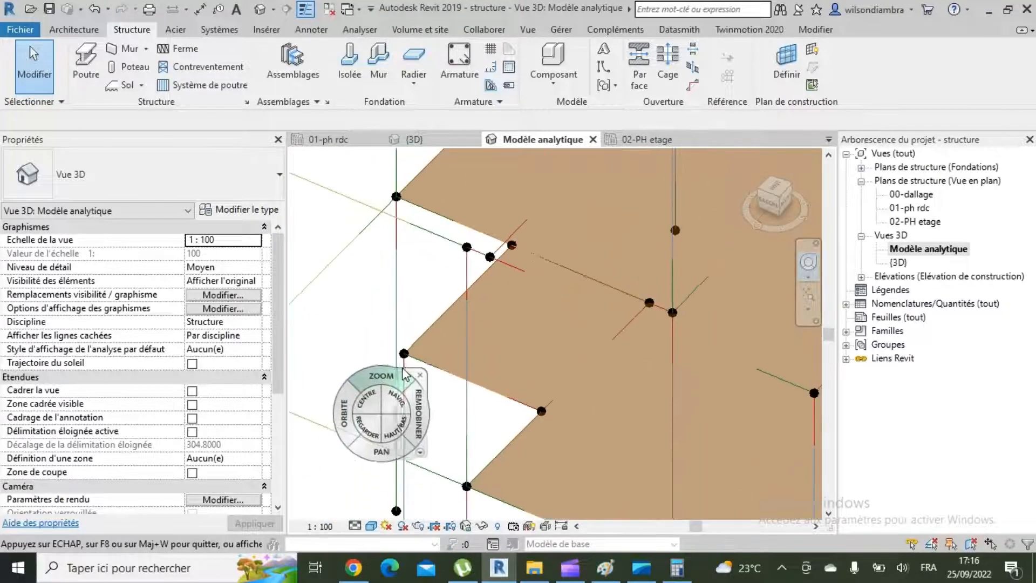
scroll(470, 384, "down", 4)
scroll(497, 373, "down", 2)
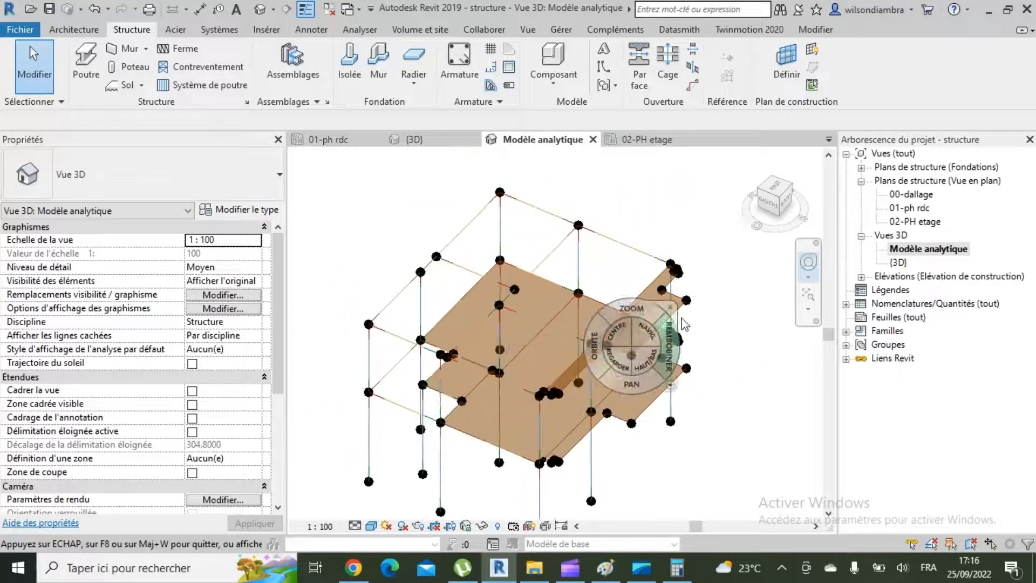
Open the 02-PH etage plan and measure the clear distance between the grid A and grid F beams in the bay beside grid 3
double_click(925, 222)
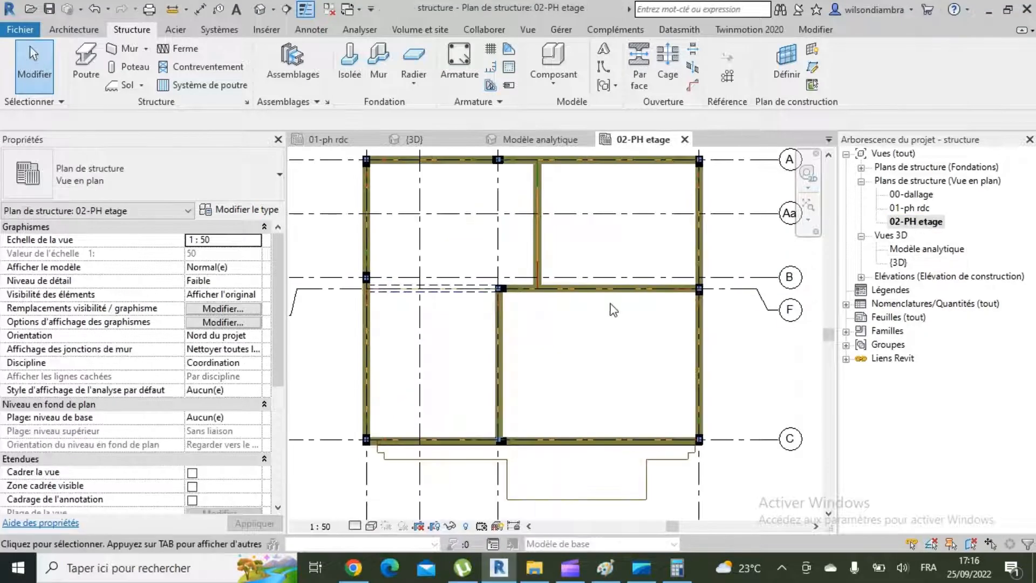
scroll(620, 216, "down", 4)
scroll(591, 212, "up", 4)
scroll(558, 218, "down", 3)
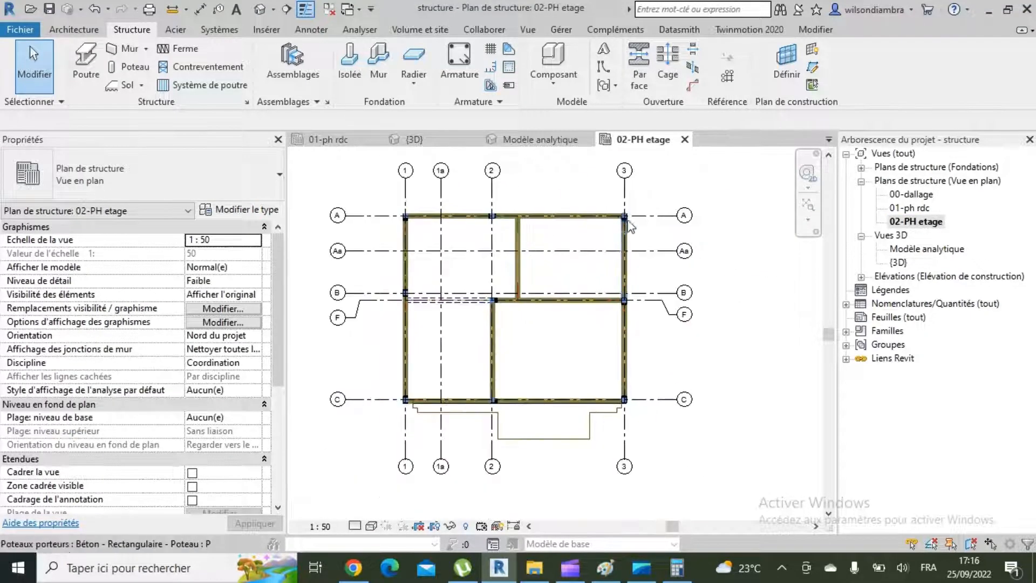
scroll(626, 221, "up", 5)
left_click(172, 9)
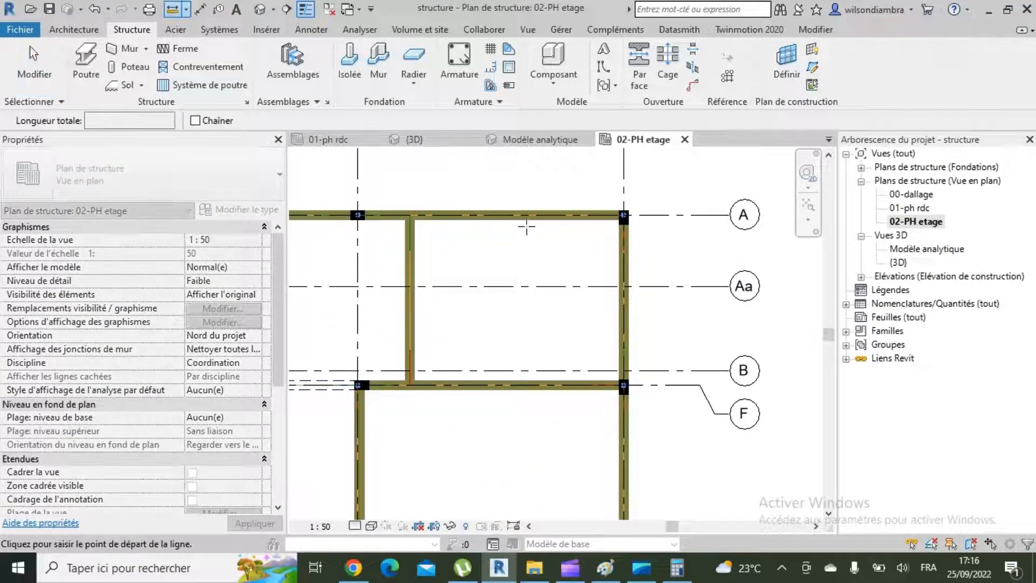
left_click(527, 219)
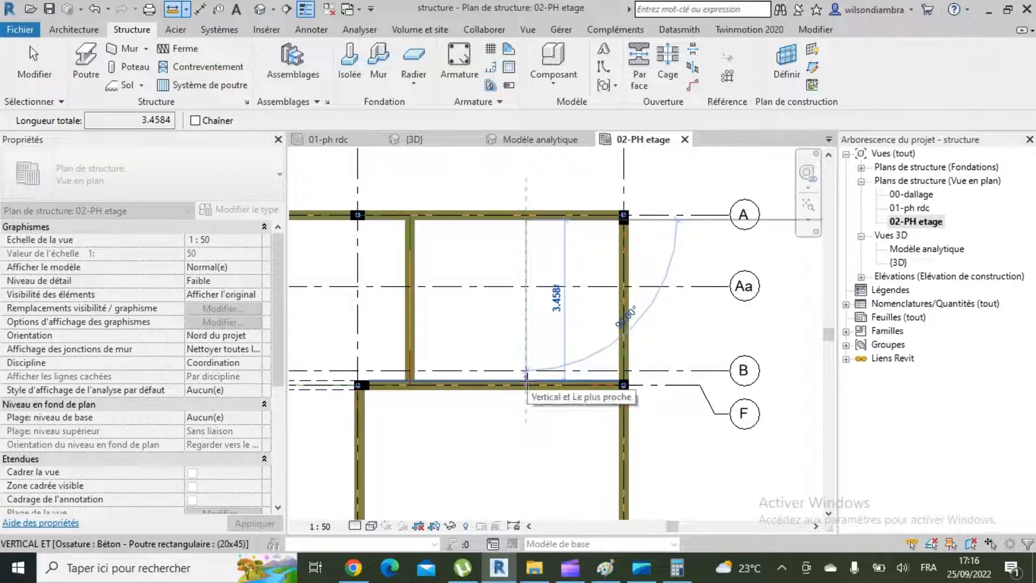
right_click(526, 379)
left_click(566, 127)
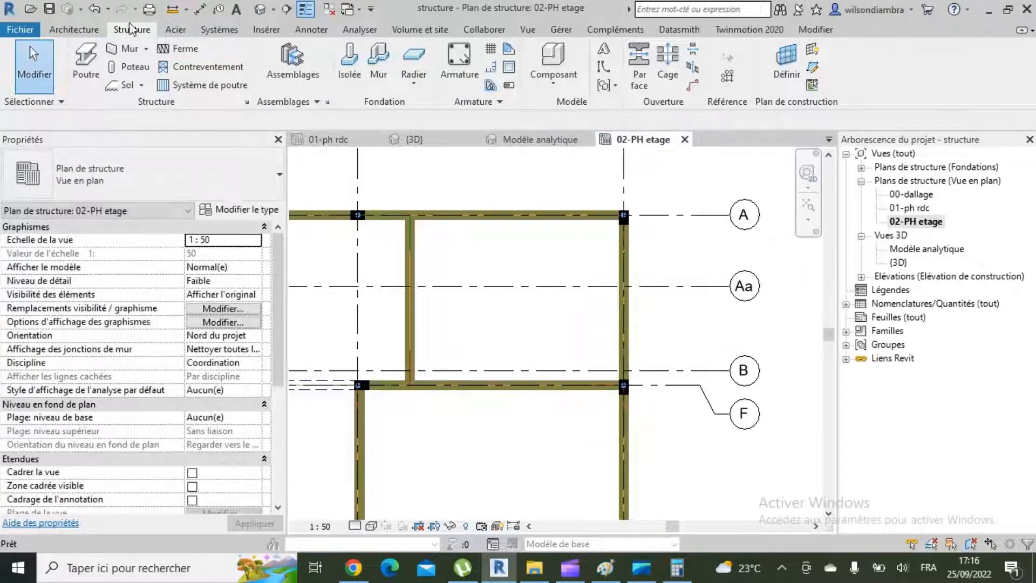
Create a rectangular 12+5 floor, about 4.40 by 3.46, between the intermediate beam and grid 3, with its span direction parallel to grid 3
left_click(126, 85)
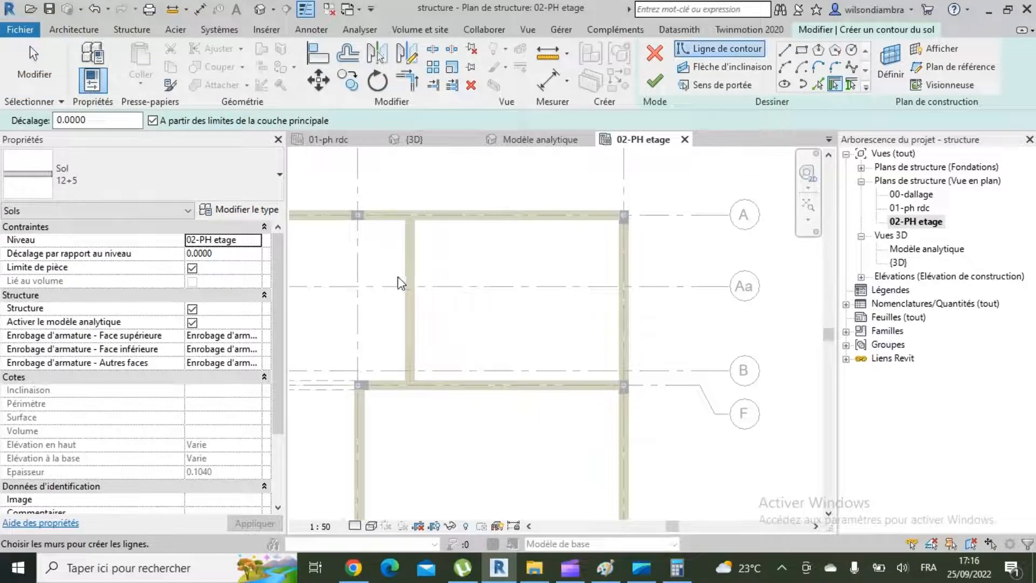
scroll(400, 284, "up", 2)
left_click(802, 51)
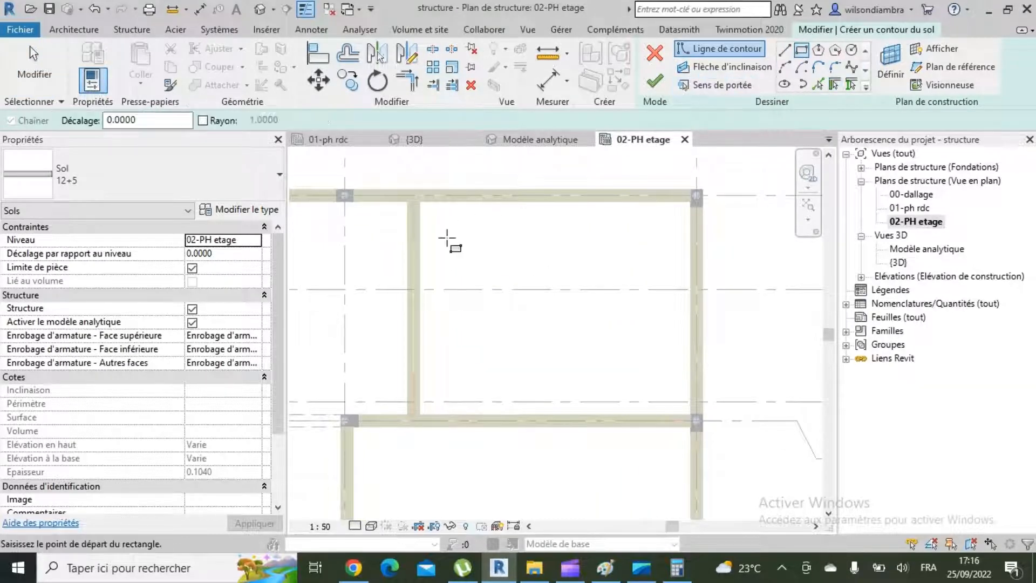
scroll(426, 205, "up", 3)
left_click(423, 194)
scroll(619, 324, "down", 3)
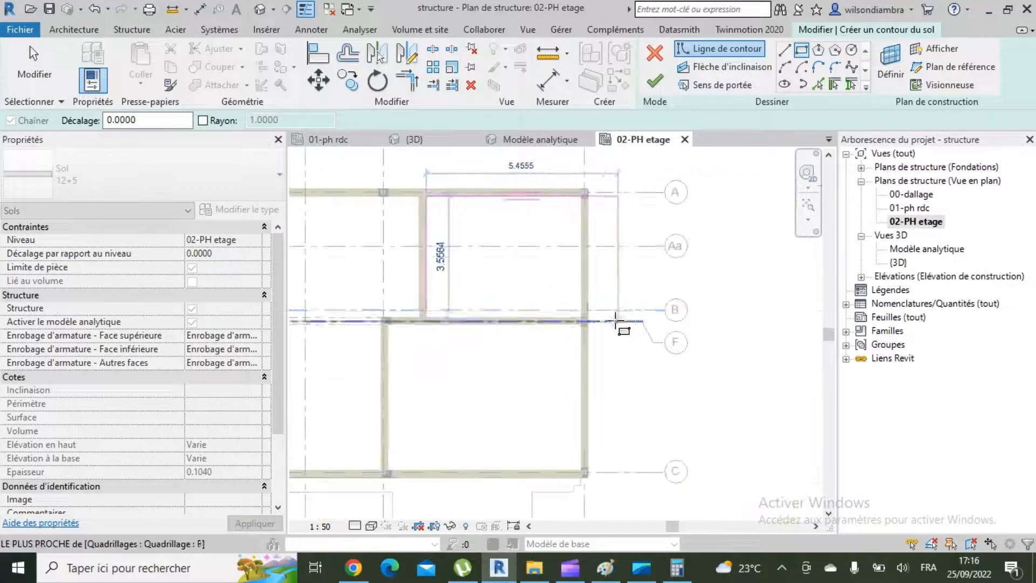
scroll(606, 312, "up", 5)
left_click(643, 343)
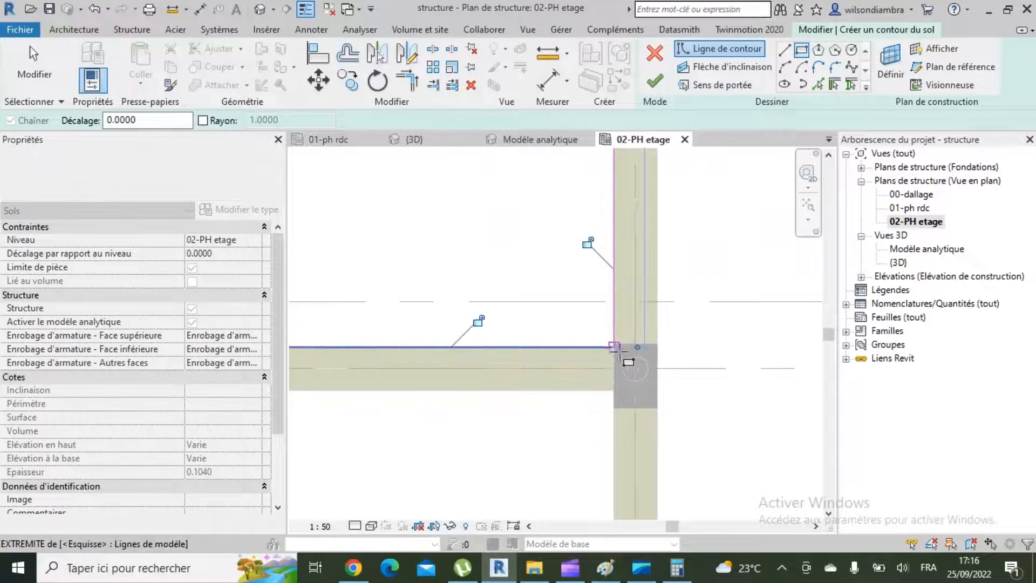
scroll(613, 289, "down", 4)
scroll(612, 290, "up", 2)
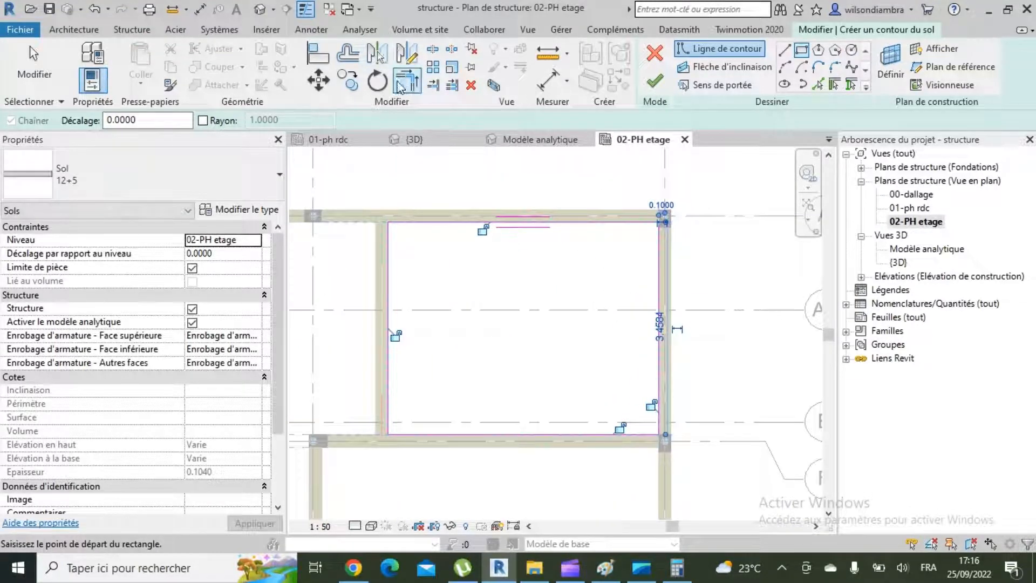
left_click(718, 85)
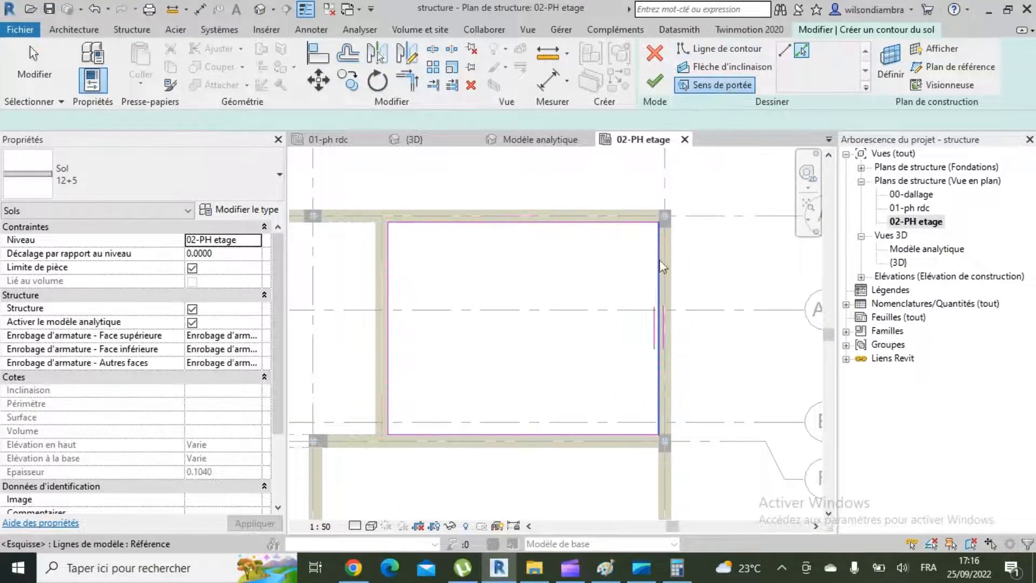
left_click(655, 81)
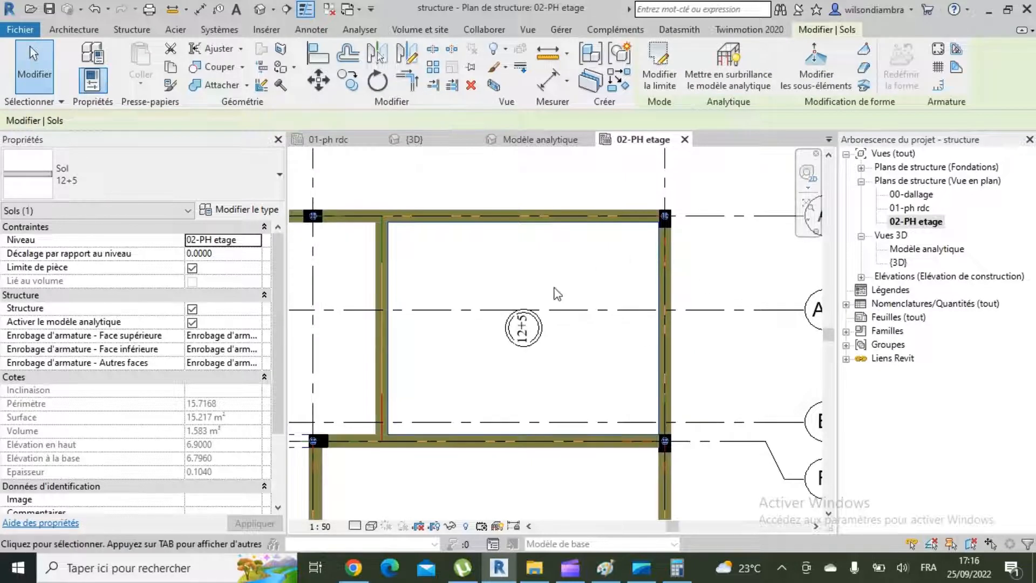
Delete the 12+5 span direction symbol of the new floor beside grid 3
left_click(551, 337)
left_click(591, 345)
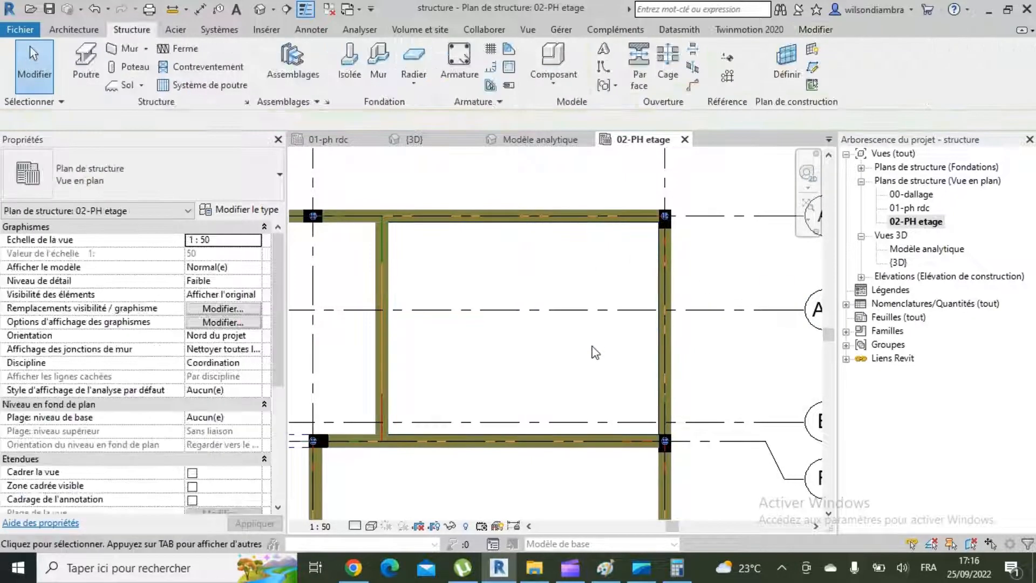
Measure the clear distance from the grid 1 beam to the intermediate beam in the adjoining bay
scroll(591, 352, "down", 3)
scroll(536, 325, "up", 2)
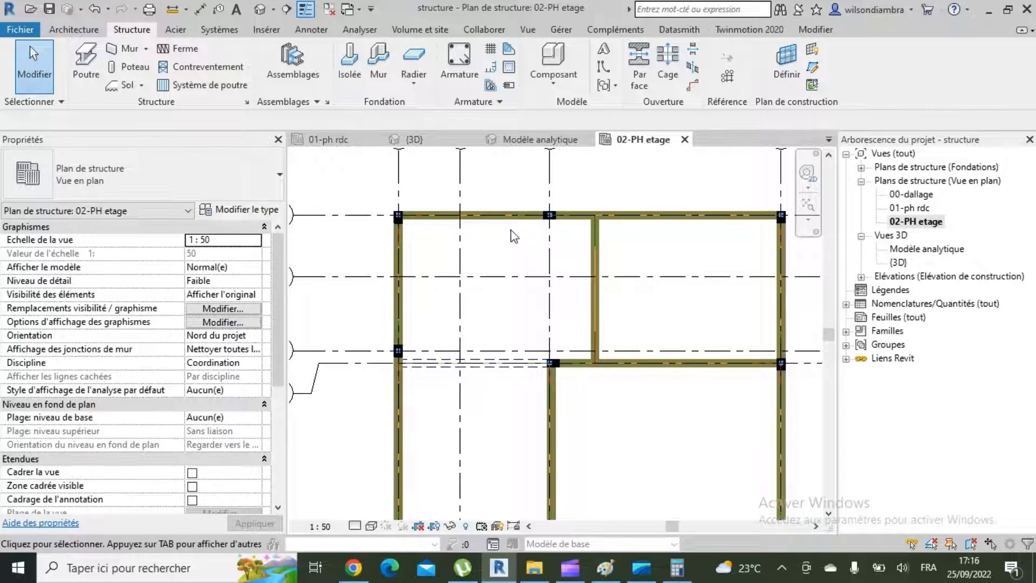
scroll(550, 233, "up", 1)
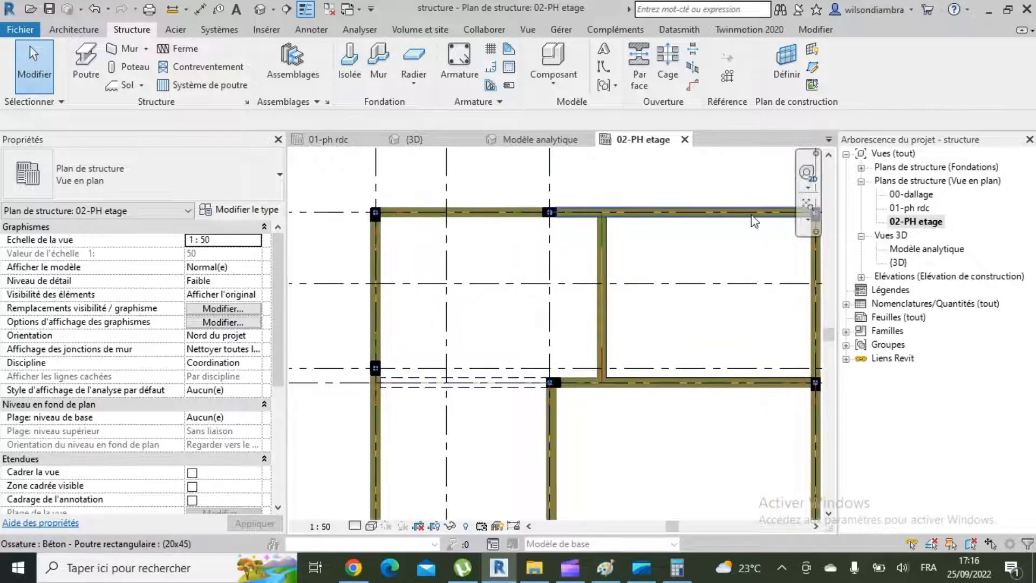
left_click(178, 10)
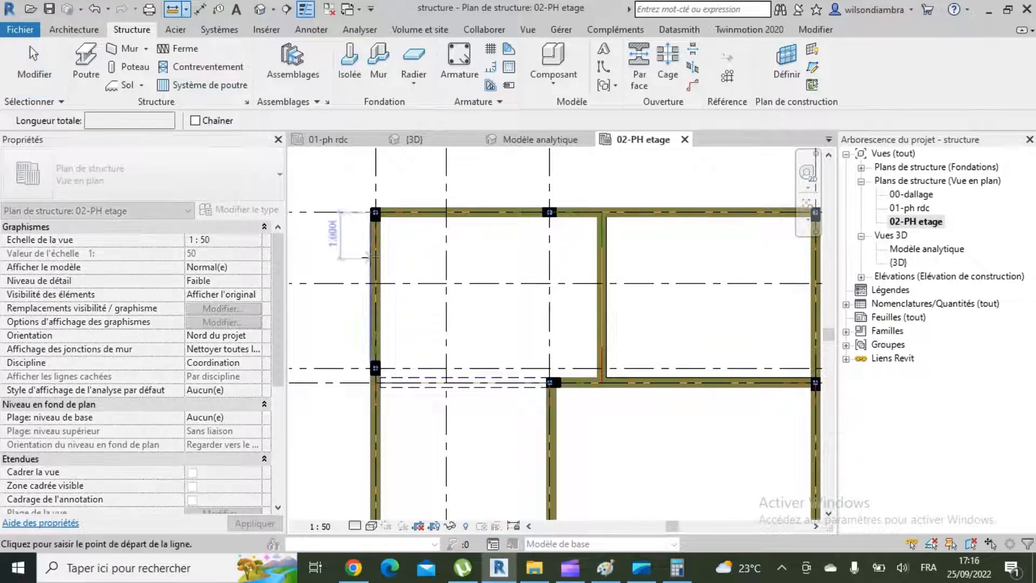
left_click(384, 259)
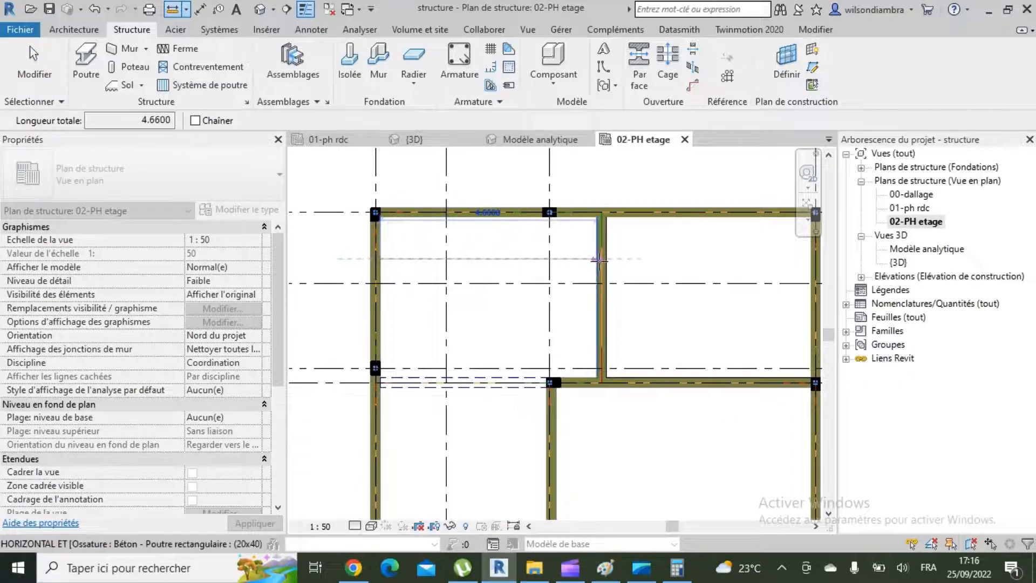
scroll(597, 259, "up", 2)
right_click(619, 267)
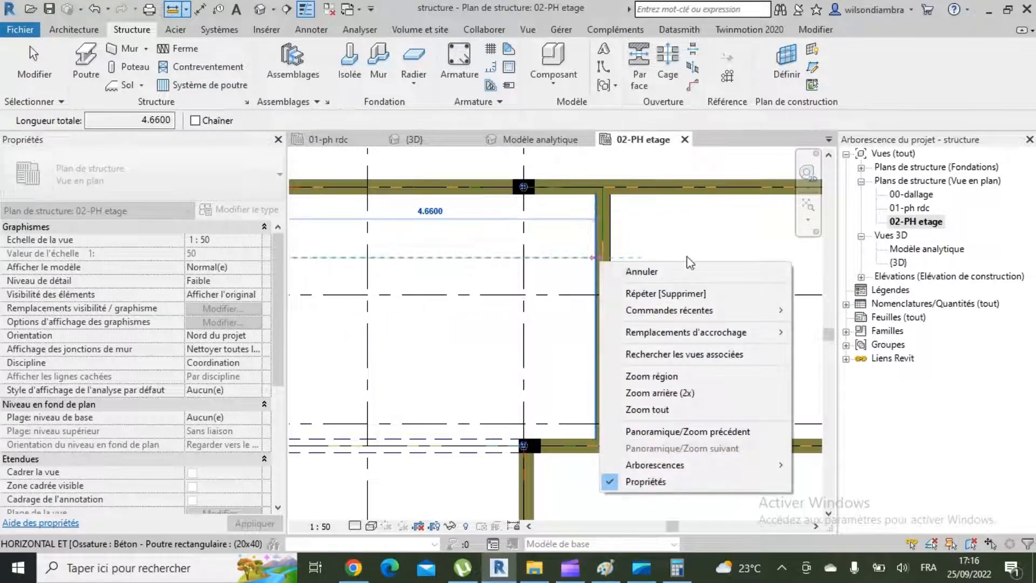
left_click(640, 271)
Create a rectangular 16+4 floor, about 4.66 by 3.46, between grid 1 and the intermediate beam, from grid A to grid F
left_click(130, 89)
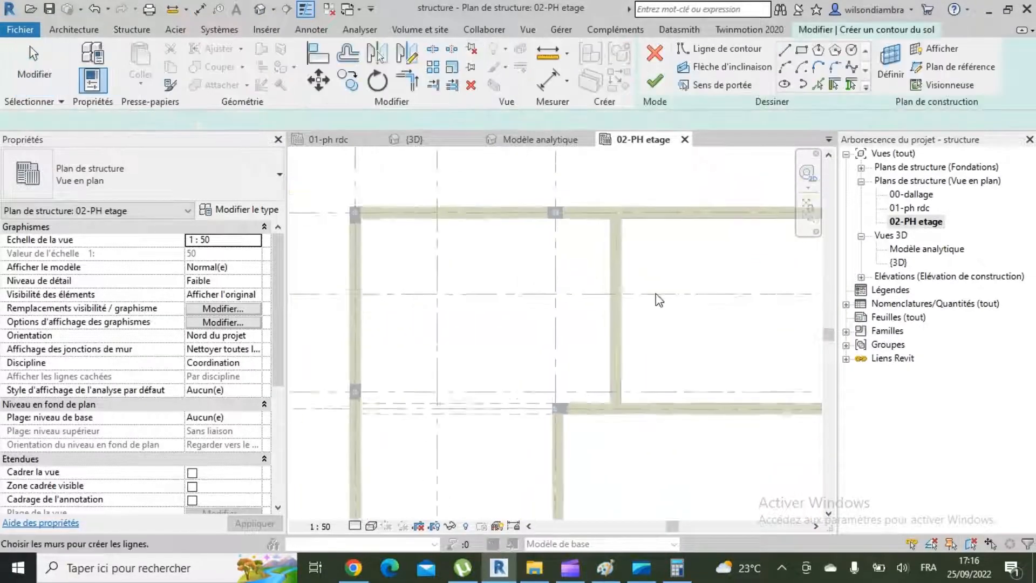
left_click(801, 49)
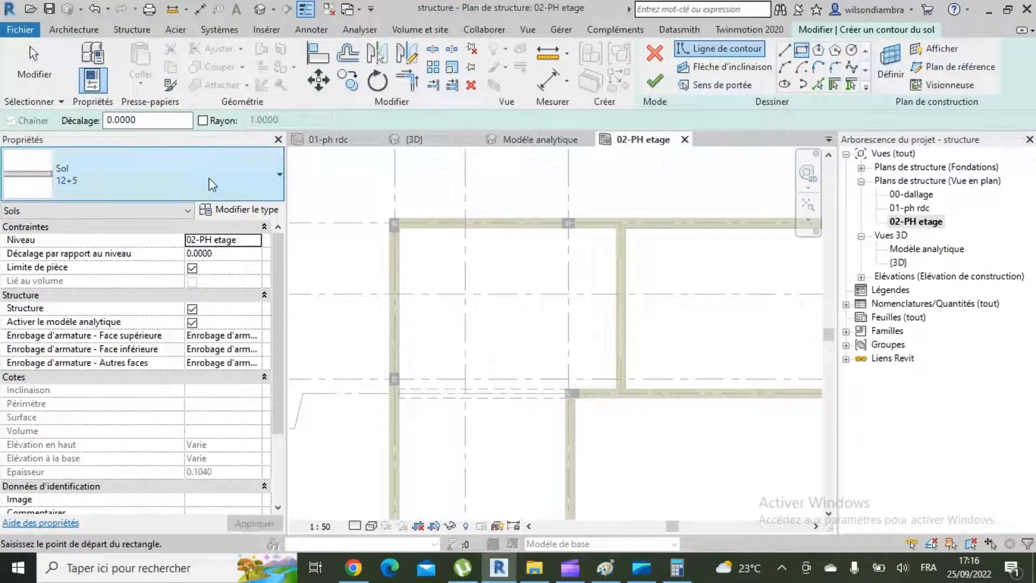
left_click(209, 177)
left_click(118, 291)
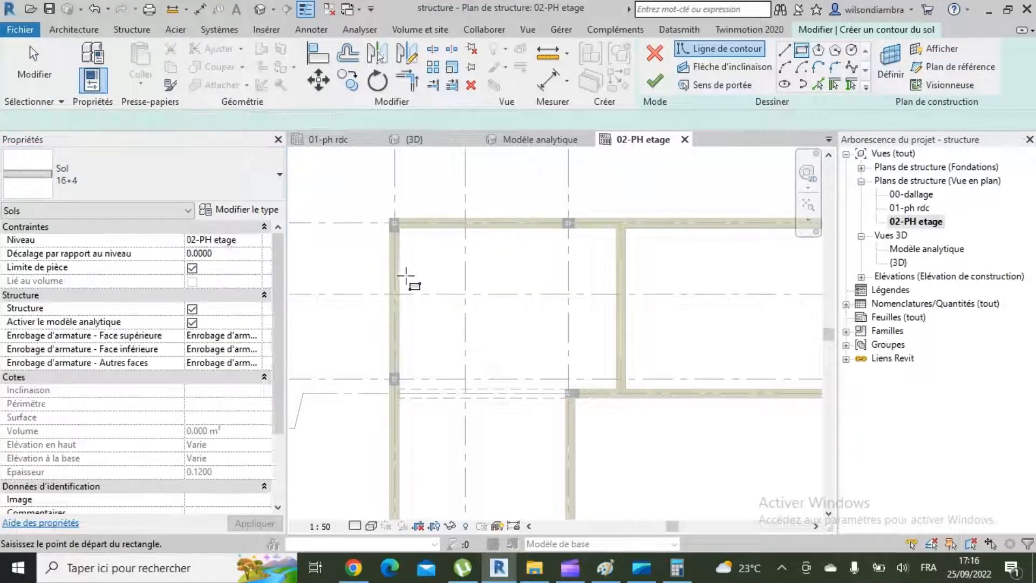
scroll(404, 239, "up", 1)
scroll(416, 202, "up", 3)
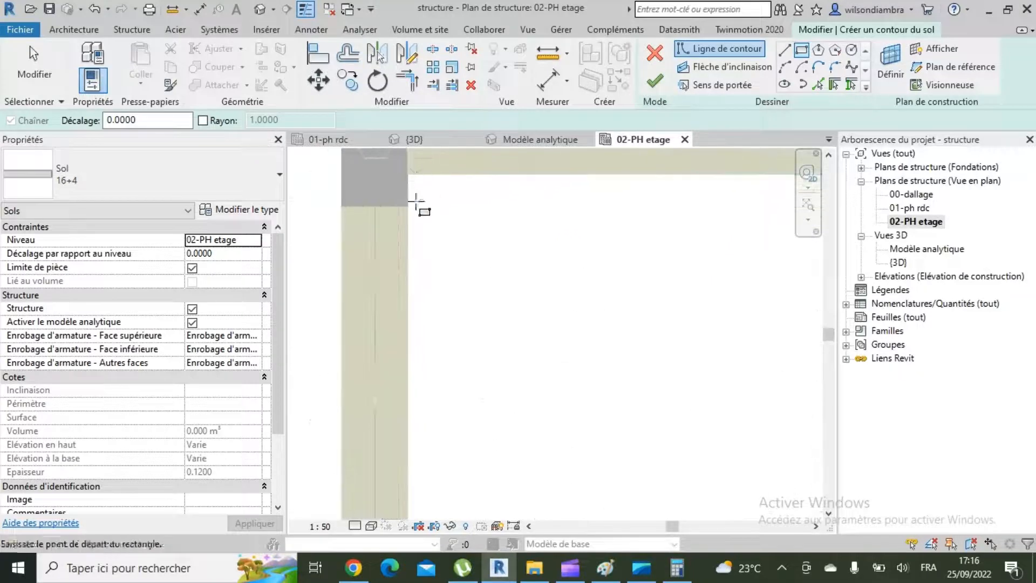
left_click(407, 174)
scroll(407, 174, "down", 4)
scroll(536, 312, "up", 4)
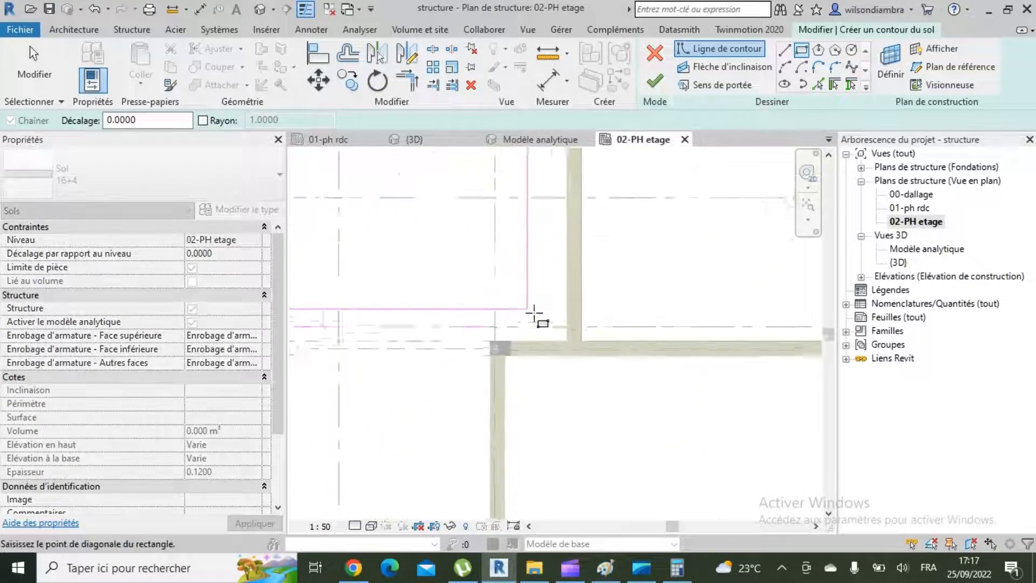
left_click(601, 378)
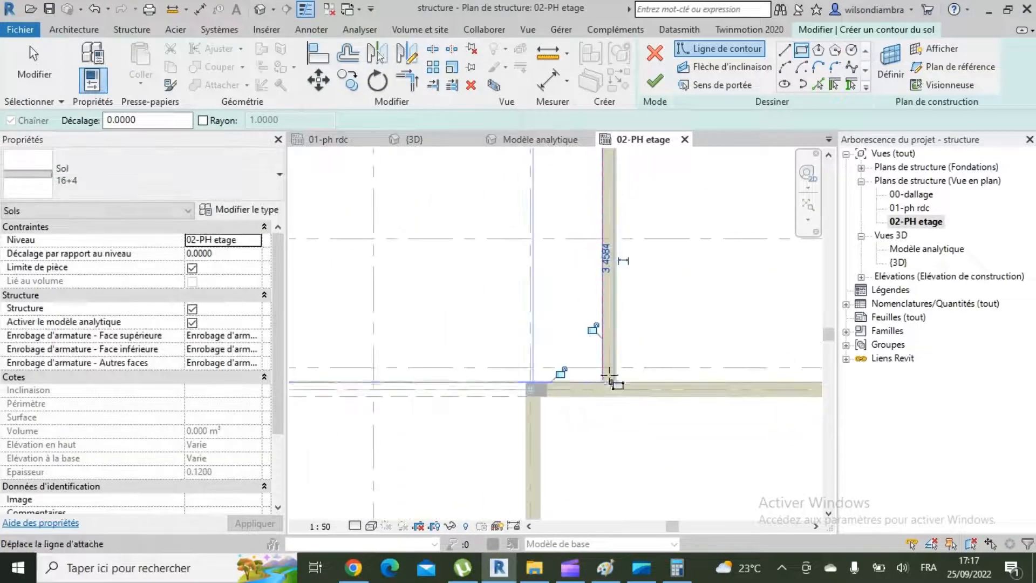
scroll(604, 378, "down", 5)
scroll(474, 259, "up", 2)
scroll(665, 299, "up", 1)
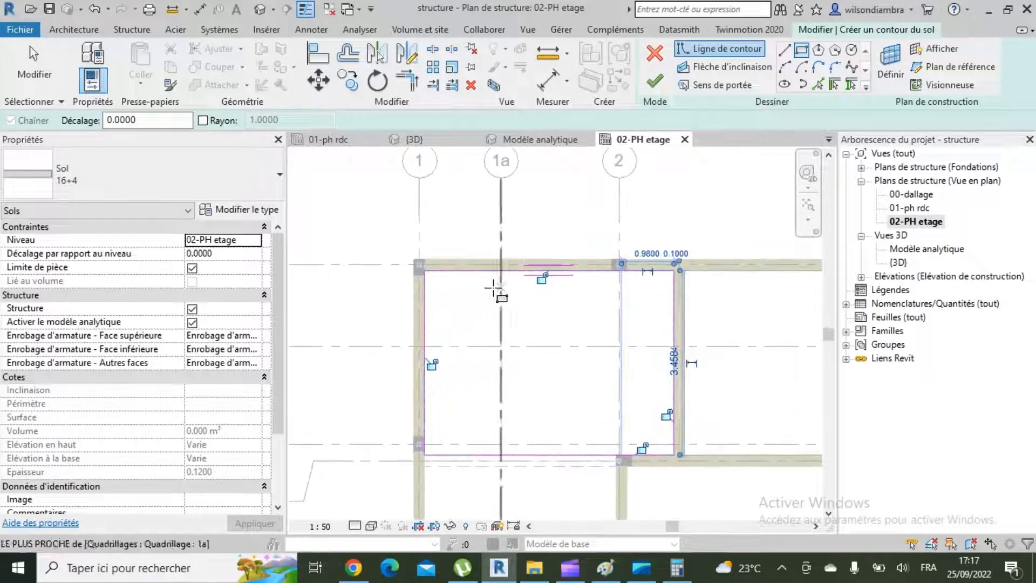
scroll(534, 280, "up", 2)
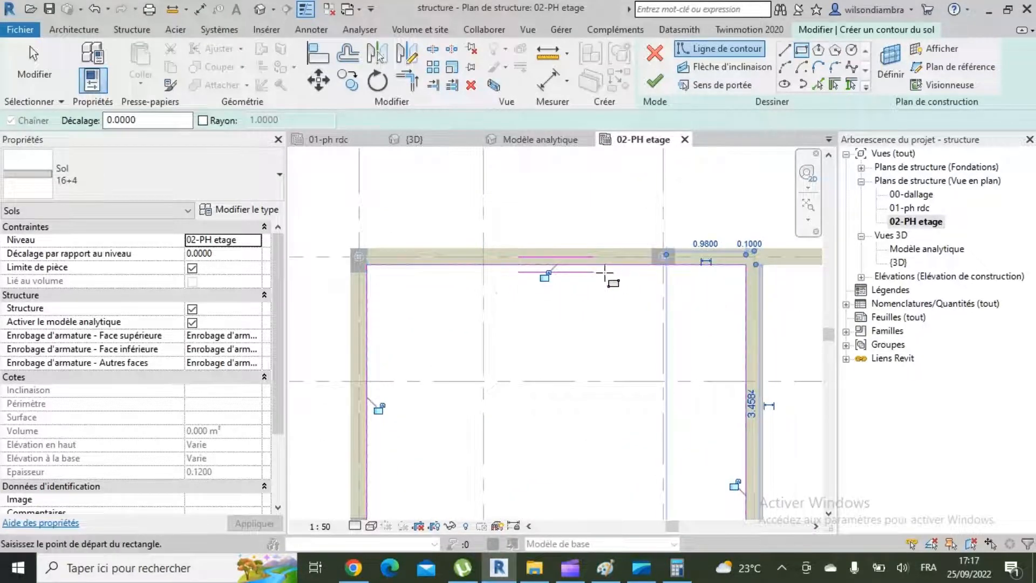
scroll(518, 258, "down", 4)
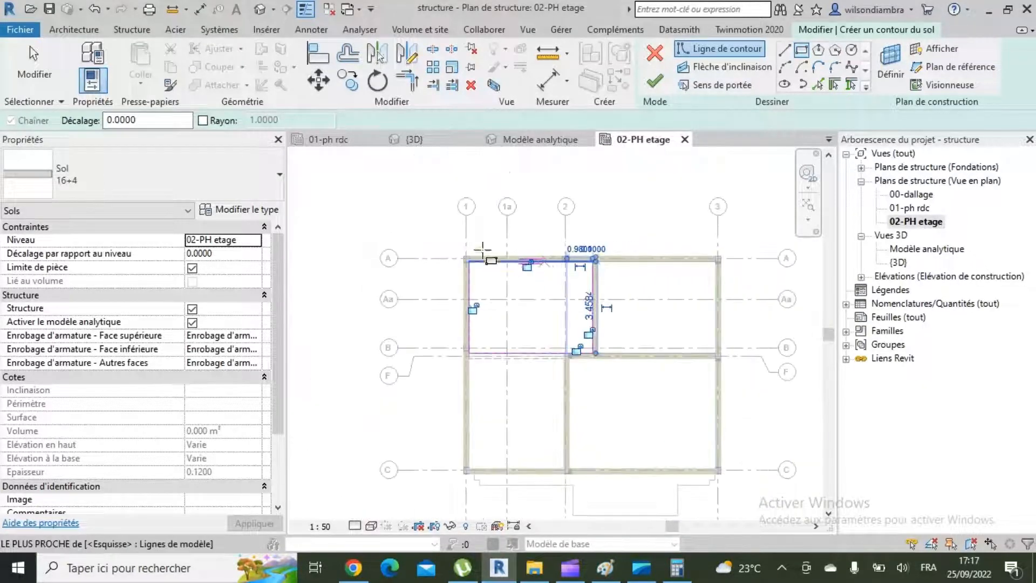
scroll(536, 257, "up", 2)
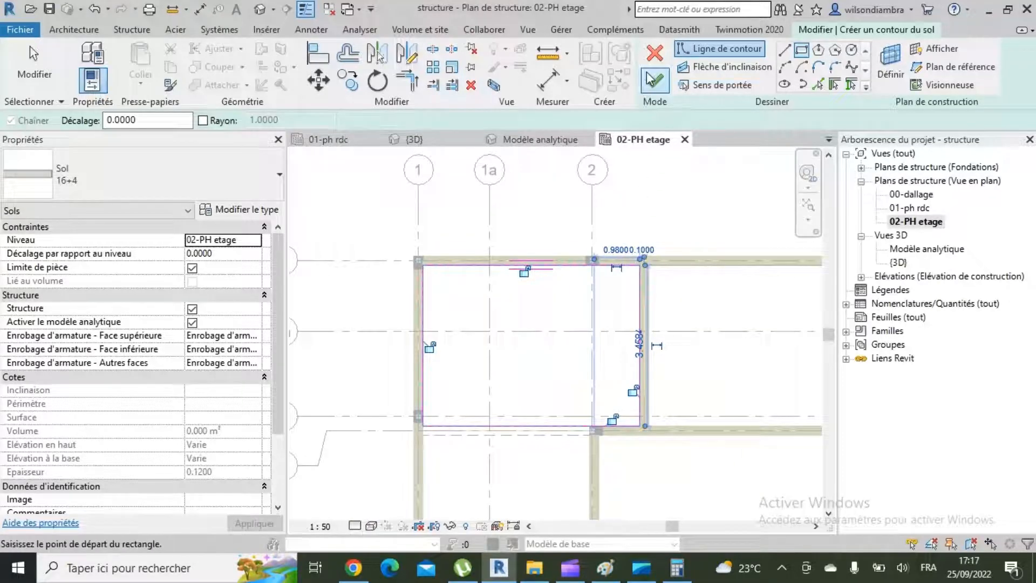
left_click(655, 81)
scroll(593, 262, "up", 2)
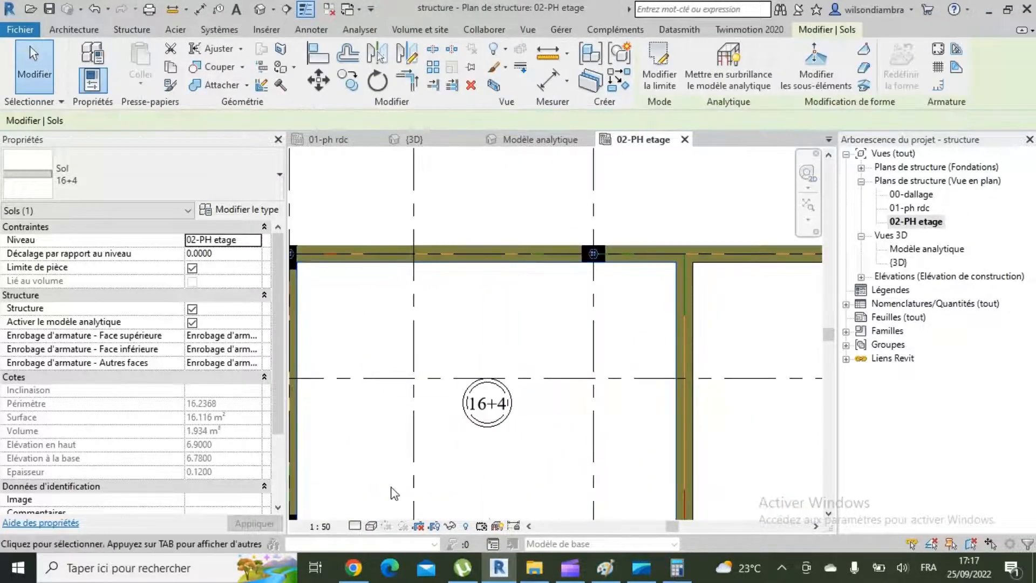
left_click(681, 214)
Adjust the 16+4 floor's analytical surface by moving its corner at the intermediate beam onto the beam's end node on grid F
scroll(676, 212, "down", 4)
scroll(505, 281, "up", 5)
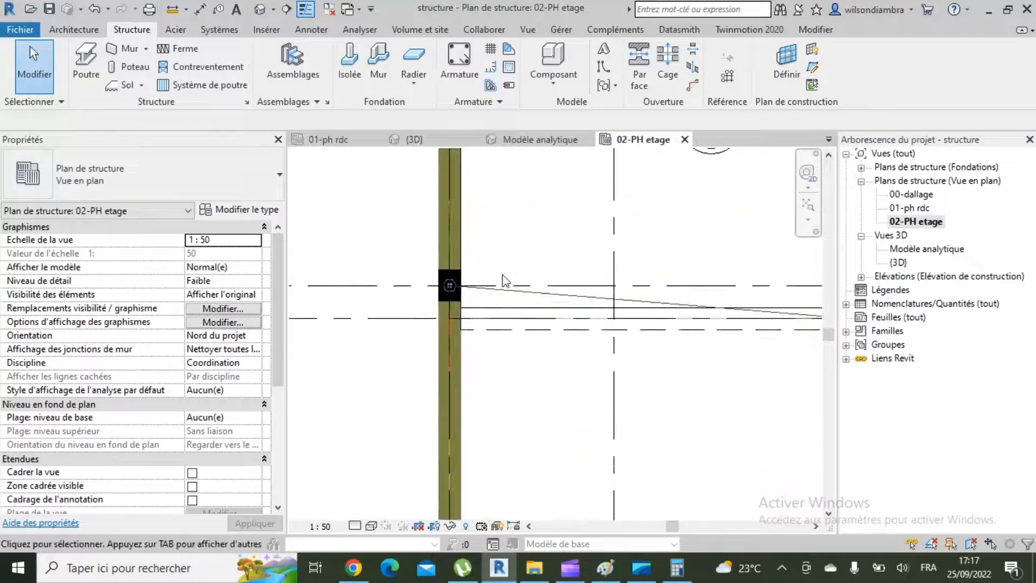
scroll(505, 280, "down", 3)
scroll(490, 297, "up", 3)
left_click(491, 306)
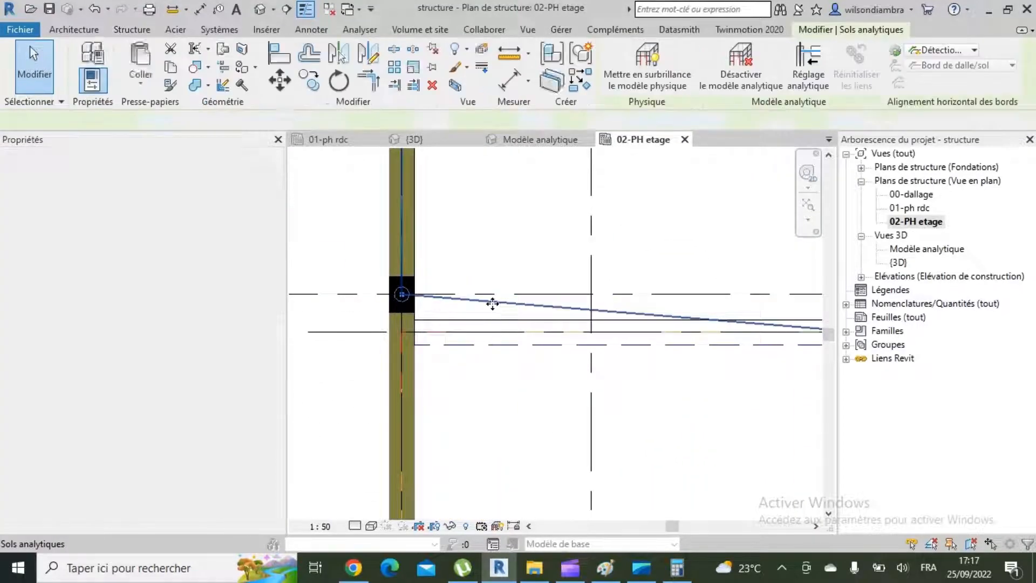
scroll(554, 234, "down", 3)
scroll(539, 305, "up", 3)
scroll(553, 316, "down", 3)
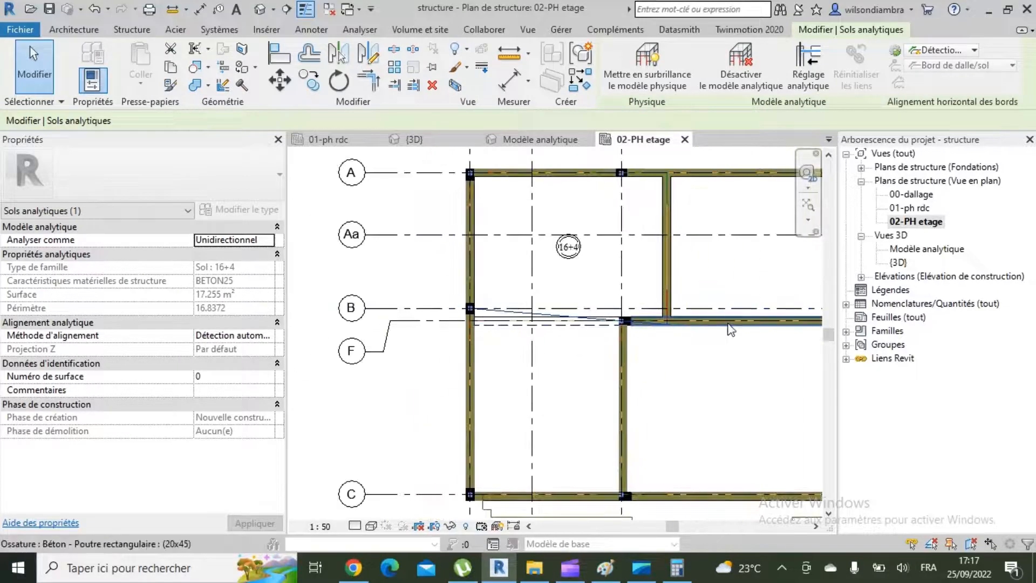
scroll(638, 294, "up", 3)
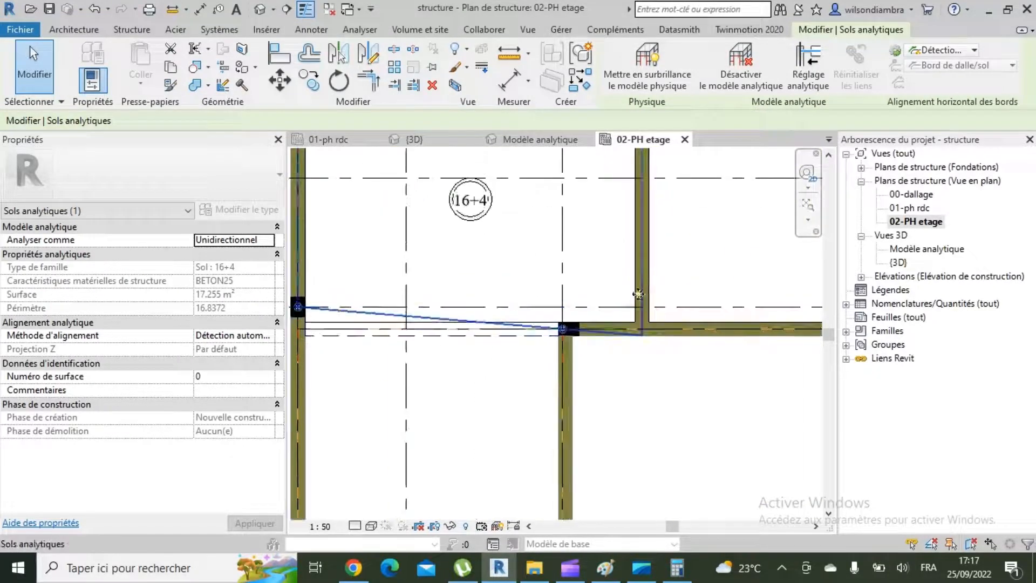
left_click(804, 64)
scroll(515, 321, "up", 2)
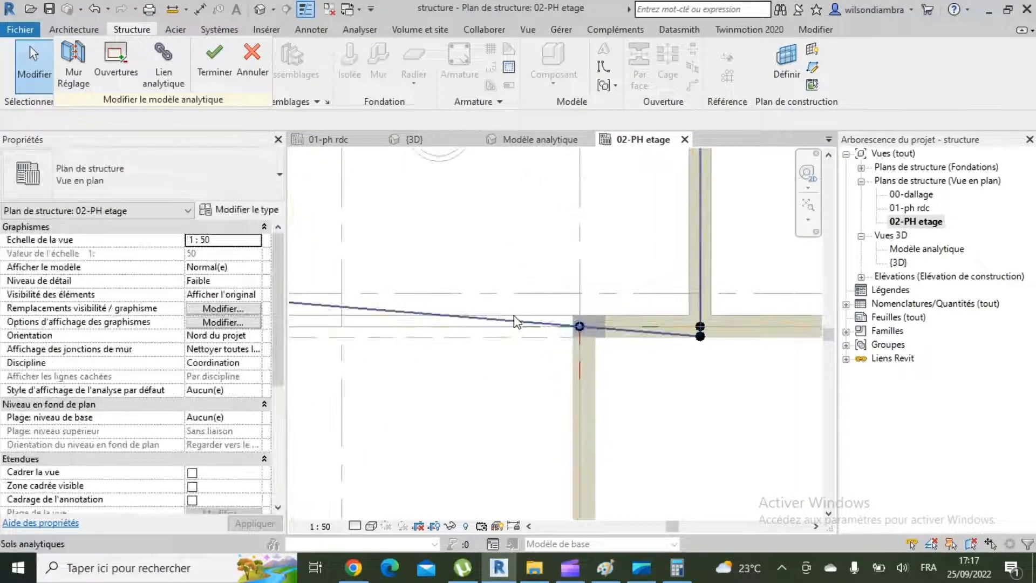
left_click(515, 322)
scroll(650, 334, "up", 5)
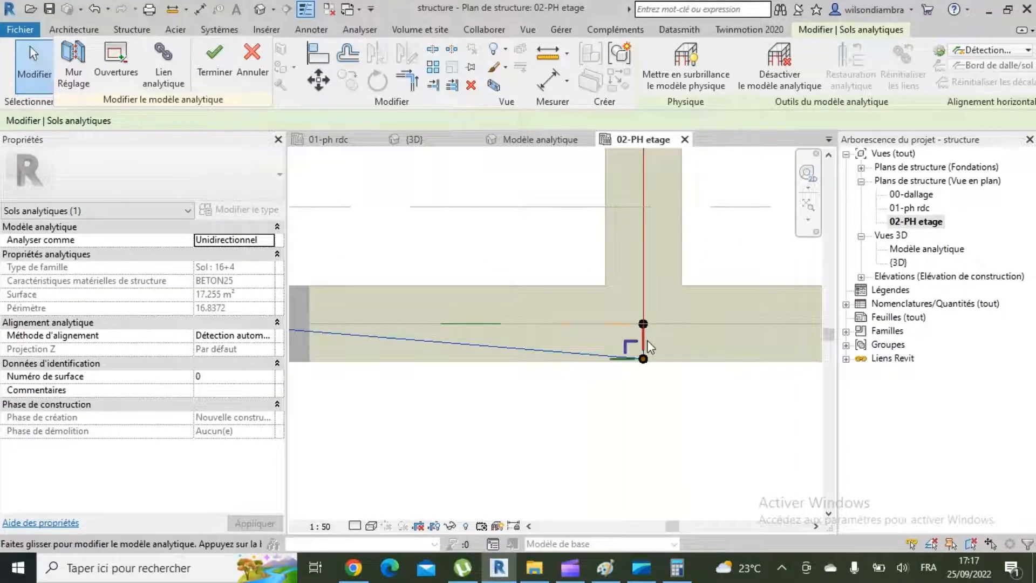
left_click_drag(647, 341, 644, 323)
Move the 16+4 analytical surface's other lower corner, at grid 1, onto the beam node on grid F
scroll(645, 320, "down", 5)
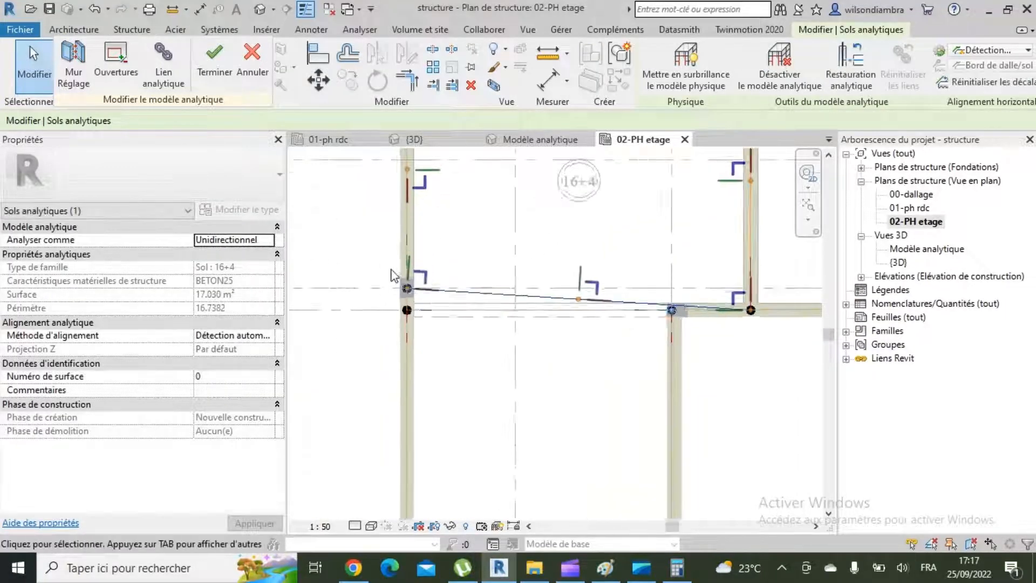
scroll(399, 273, "up", 3)
left_click_drag(439, 278, 435, 347)
scroll(440, 345, "up", 3)
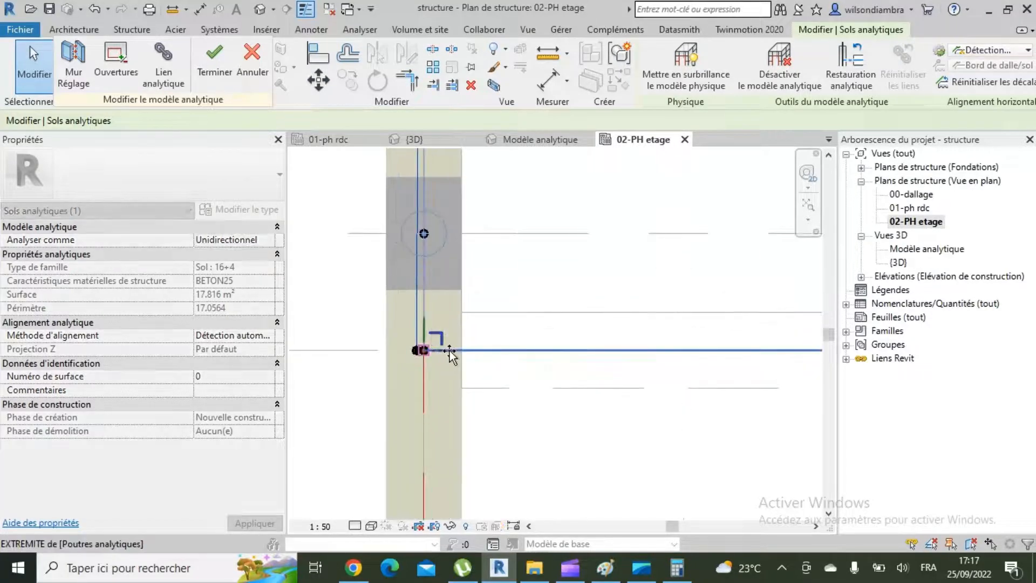
key("Escape")
Check the adjusted 16+4 analytical surface around its corners and finish editing the analytical model
scroll(460, 270, "down", 5)
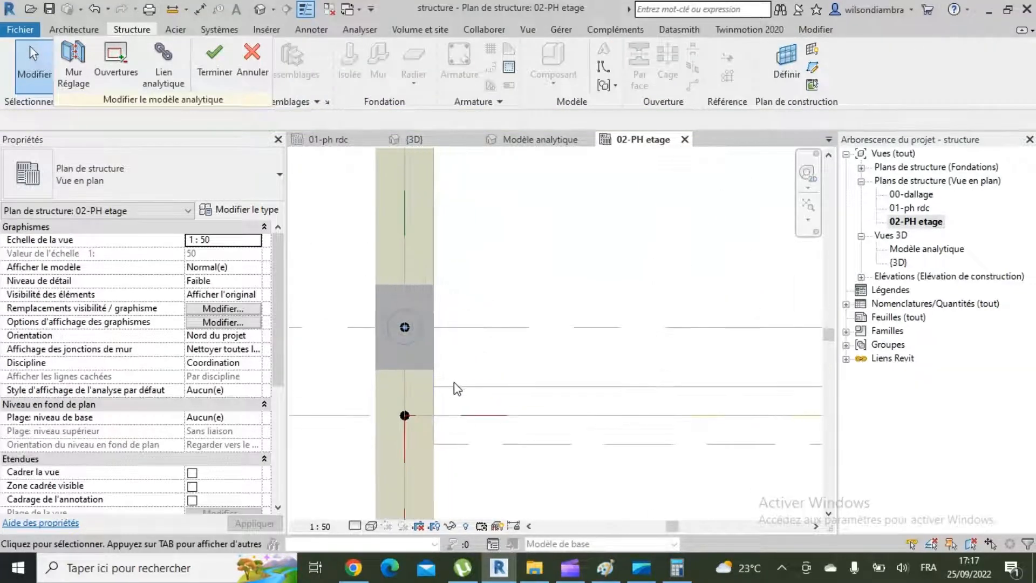
scroll(585, 395, "up", 2)
scroll(415, 348, "up", 2)
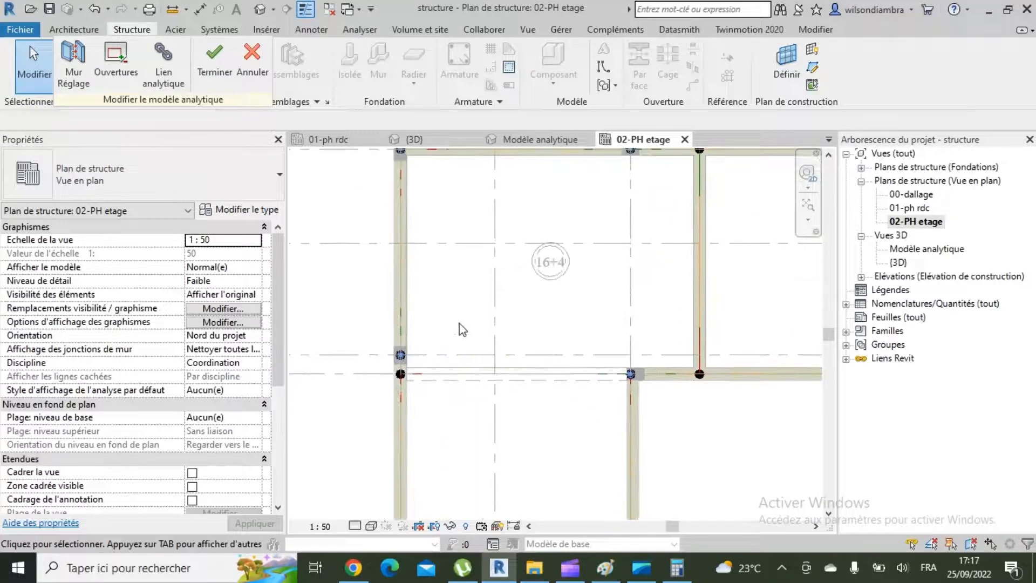
scroll(415, 350, "down", 2)
scroll(418, 361, "up", 2)
scroll(420, 369, "up", 2)
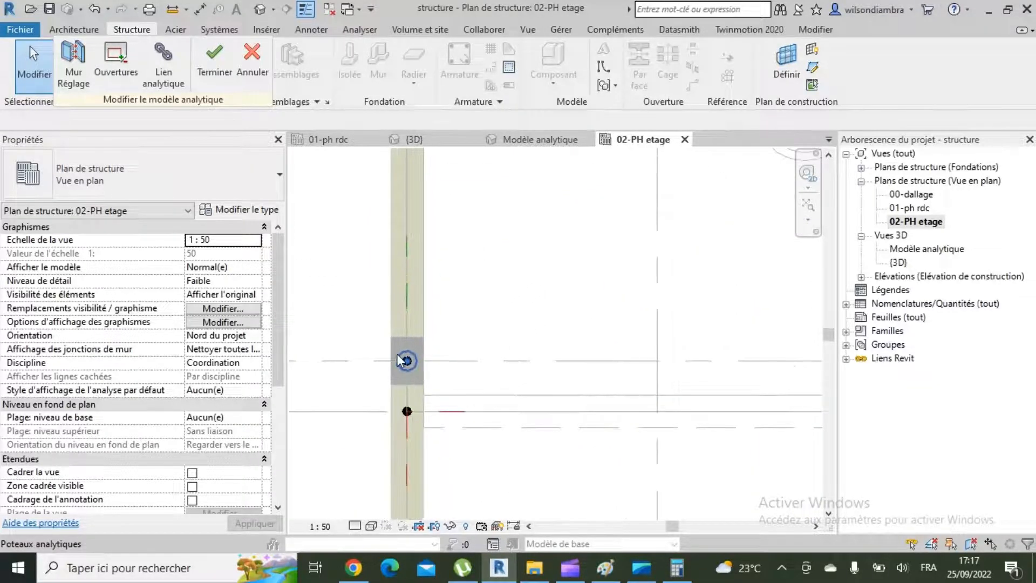
scroll(410, 359, "down", 2)
scroll(442, 388, "up", 1)
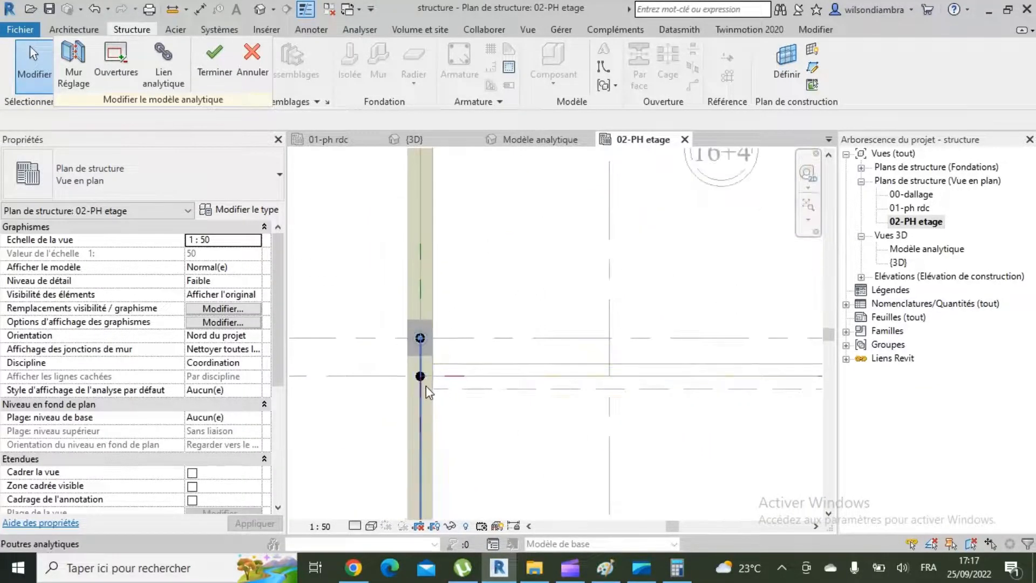
scroll(426, 386, "down", 3)
scroll(558, 220, "up", 1)
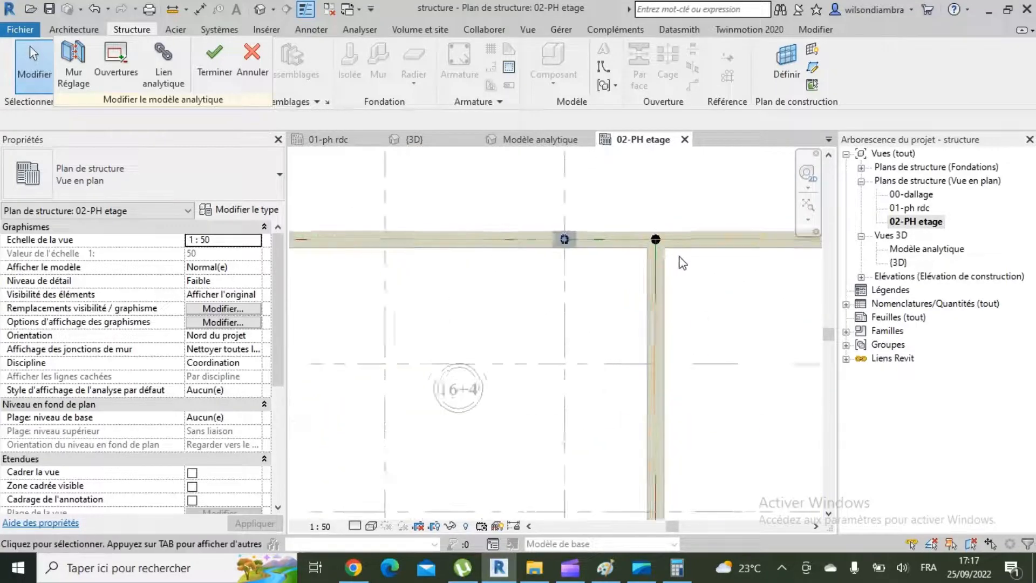
left_click(214, 57)
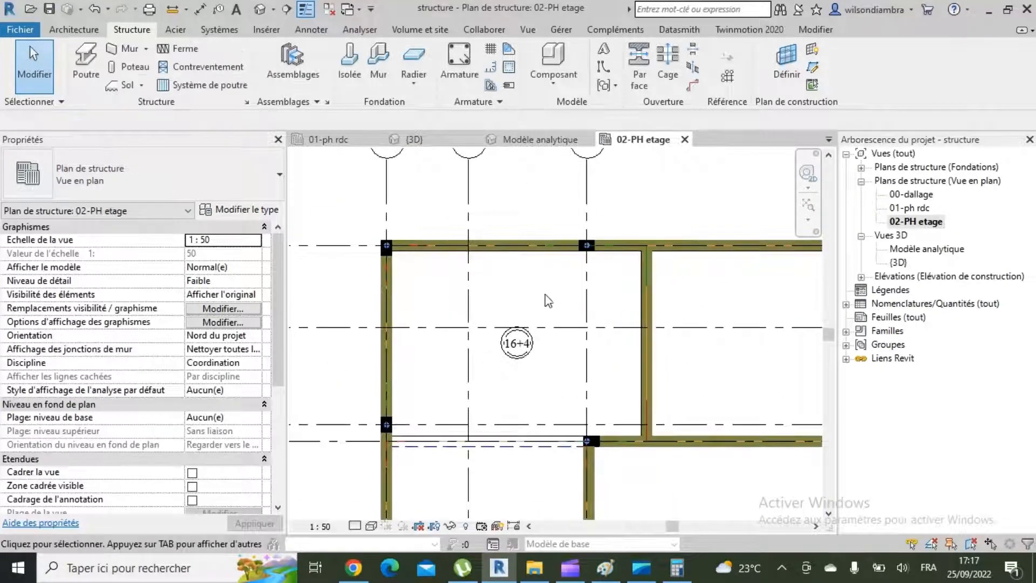
Inspect the remaining bays in the plan and 3D views, and return to the 02-PH etage plan
scroll(431, 459, "up", 3)
scroll(379, 347, "down", 6)
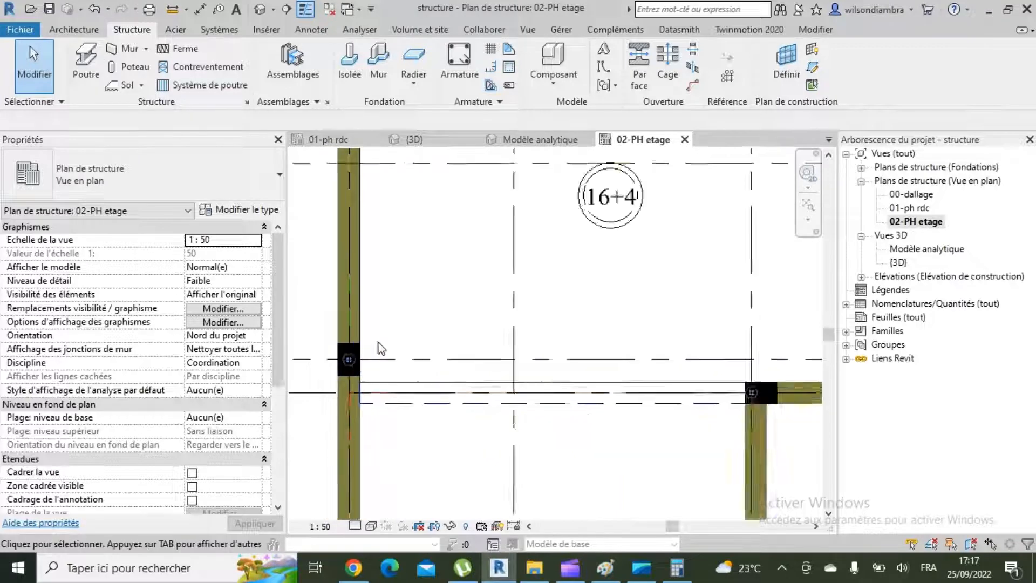
scroll(467, 416, "up", 2)
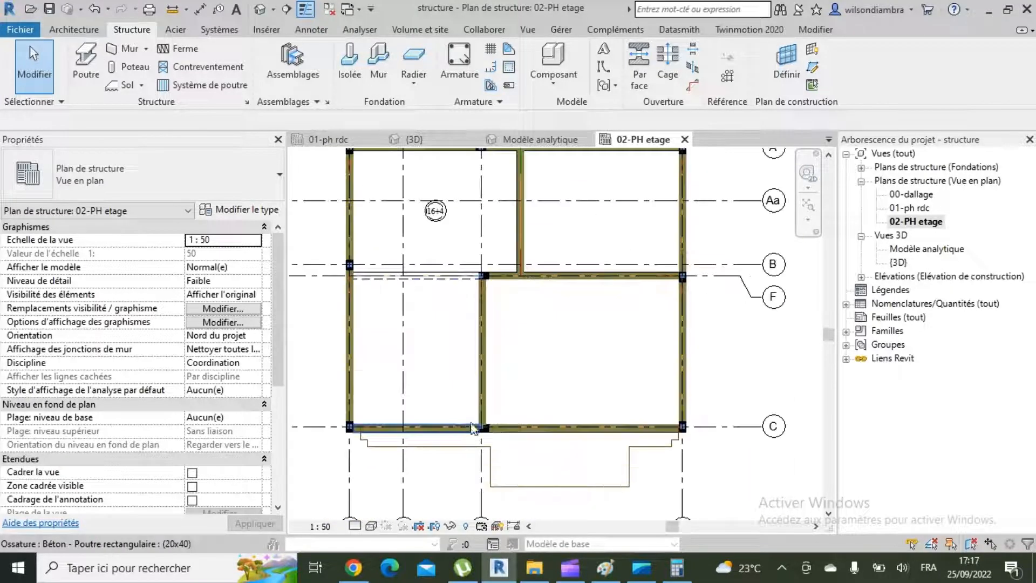
left_click(261, 12)
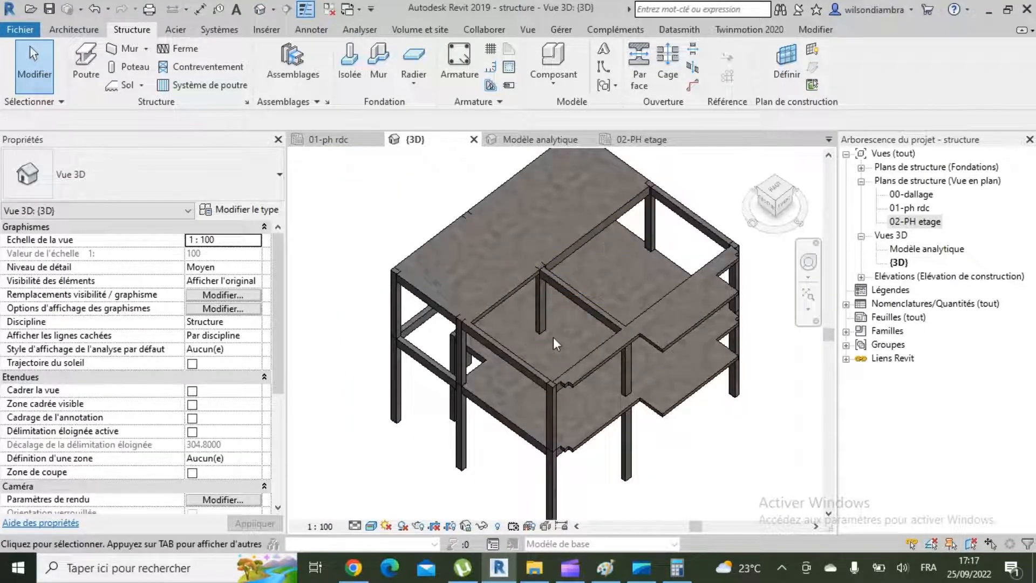
double_click(914, 221)
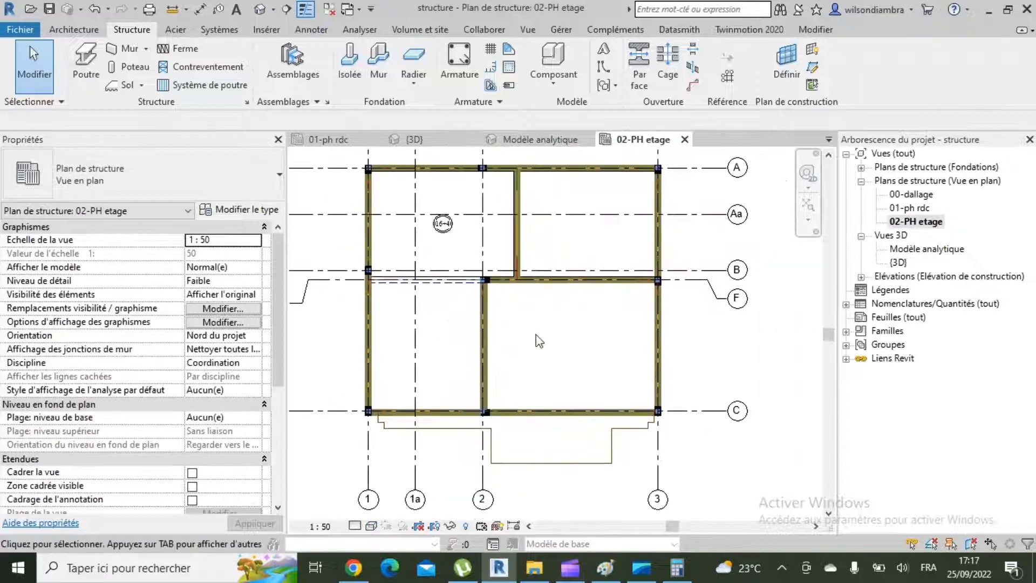
Delete the 16+4 span direction symbol of the floor between grid 1 and the intermediate beam
scroll(471, 344, "up", 1)
left_click(439, 207)
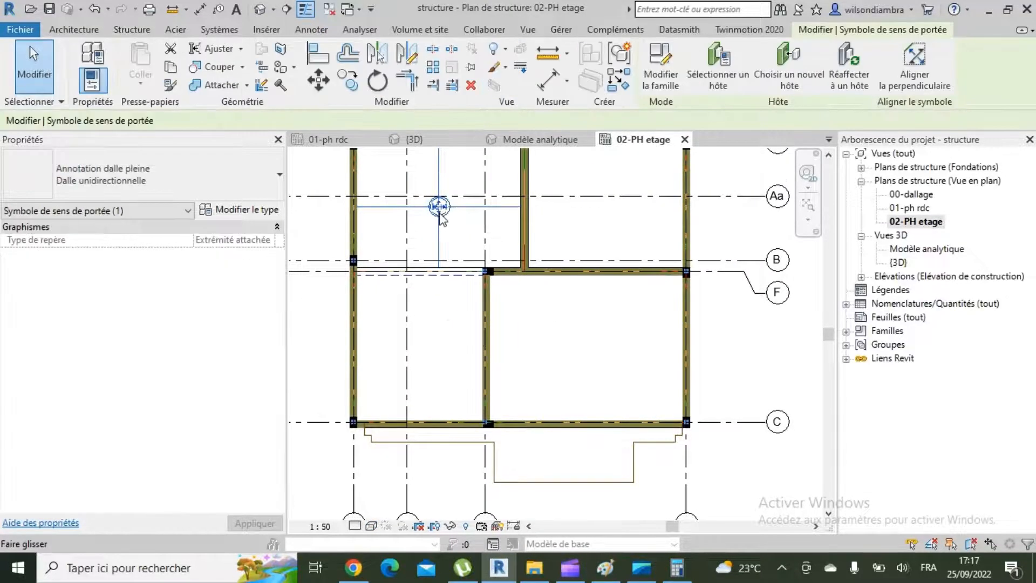
key("Delete")
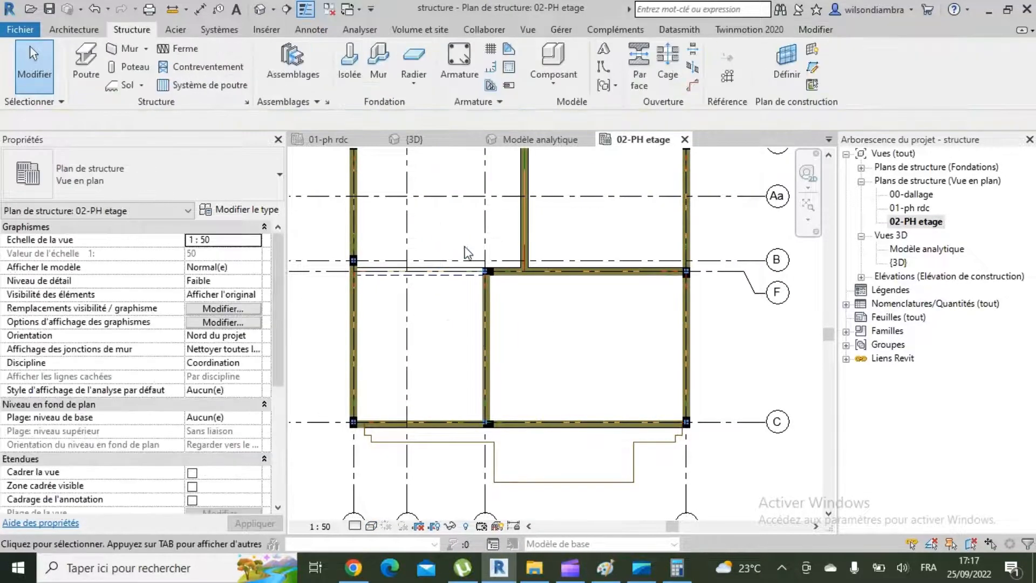
Start a floor and sketch its rectangular boundary between grids 1 and 2, about 4.14 long from grid F to grid C
left_click(127, 86)
scroll(392, 370, "up", 2)
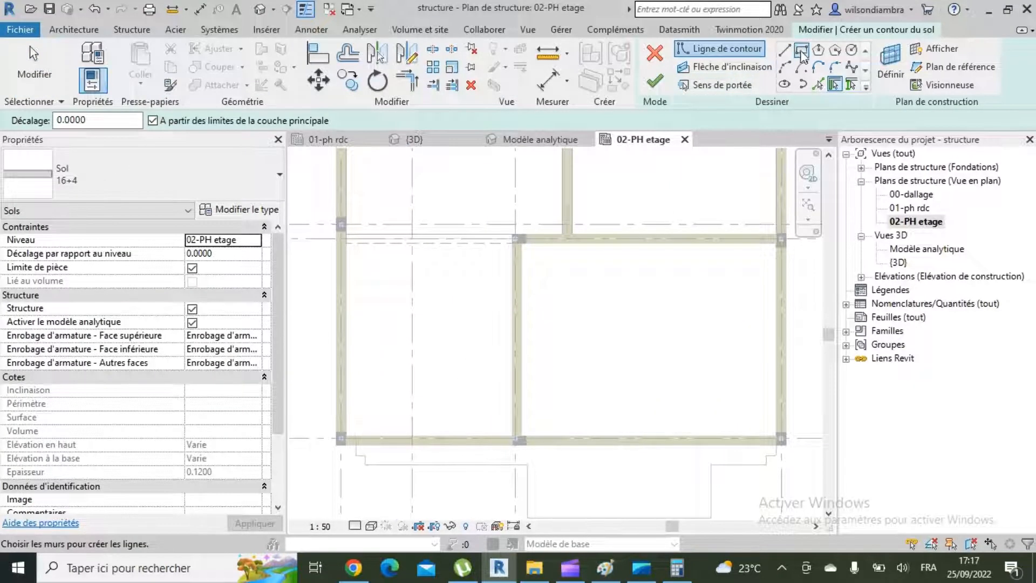
scroll(348, 240, "up", 3)
scroll(579, 251, "down", 4)
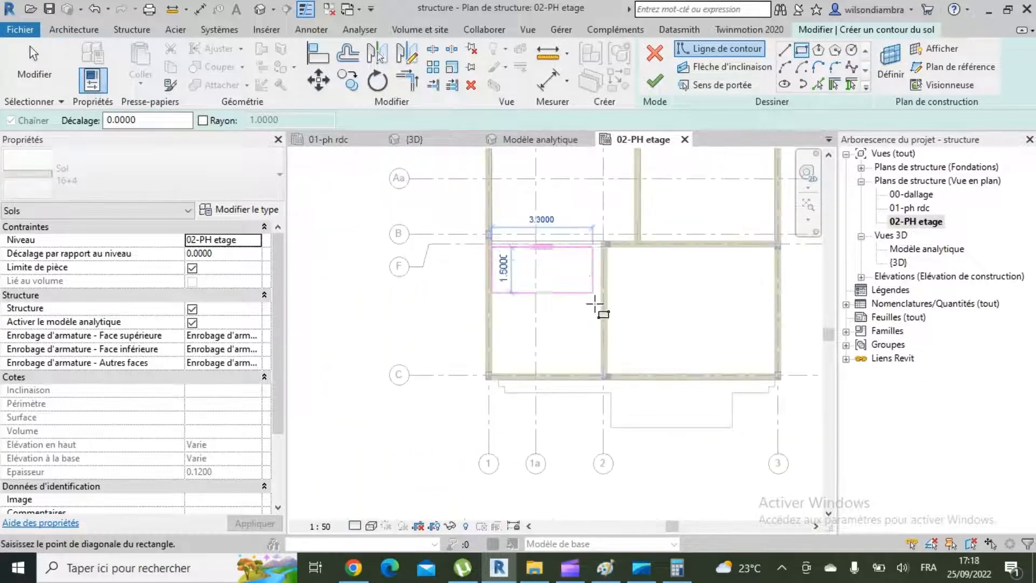
scroll(604, 372, "up", 6)
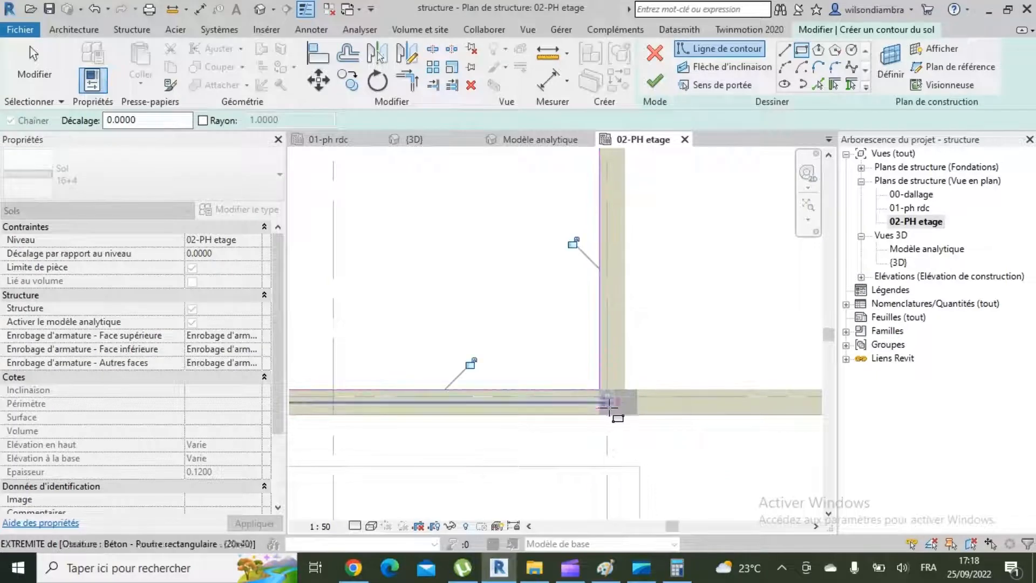
left_click(608, 405)
scroll(625, 383, "down", 6)
scroll(540, 240, "up", 2)
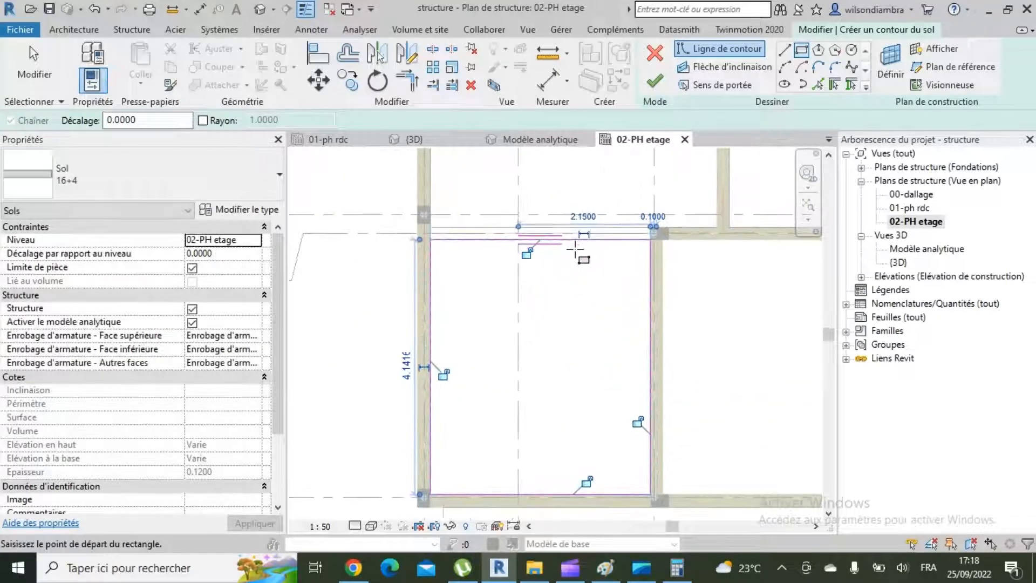
left_click(580, 240)
left_click(520, 271)
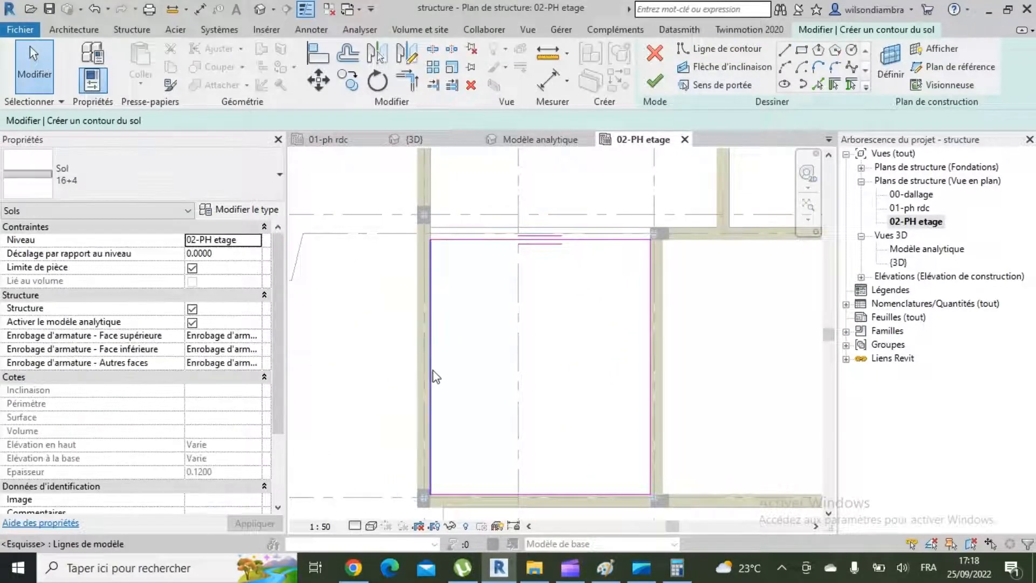
Measure the span between the boundary's grid 1 edge and grid 2, and divide 3,68 by 22,5 in Calculator
left_click(432, 373)
scroll(474, 291, "down", 1)
scroll(539, 465, "up", 2)
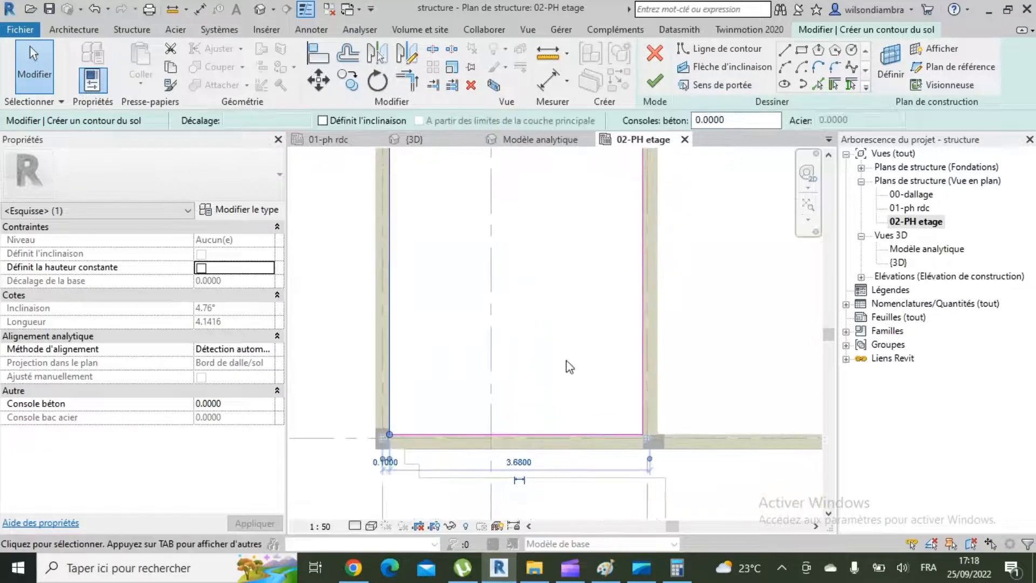
left_click(677, 568)
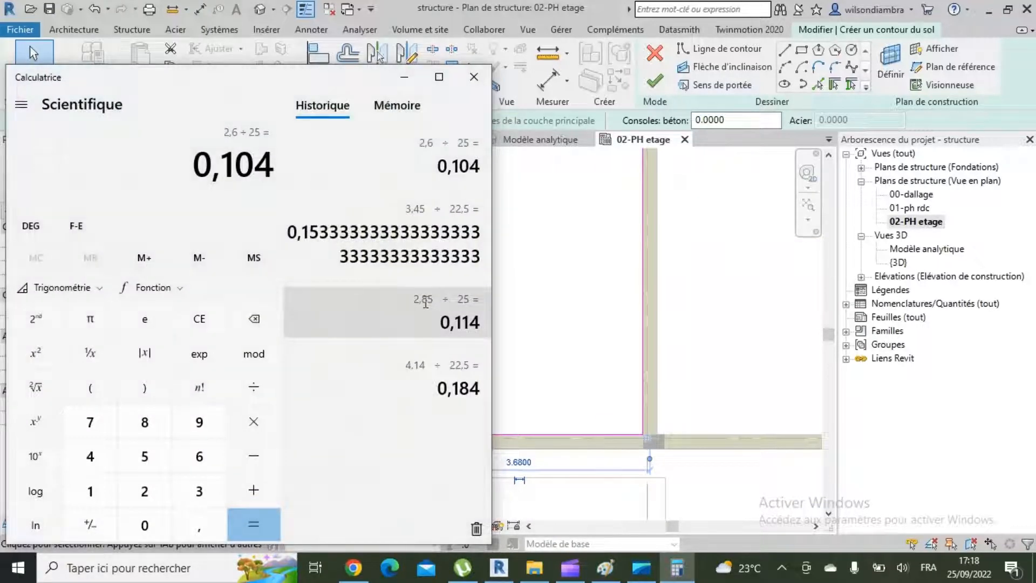
type("3,6")
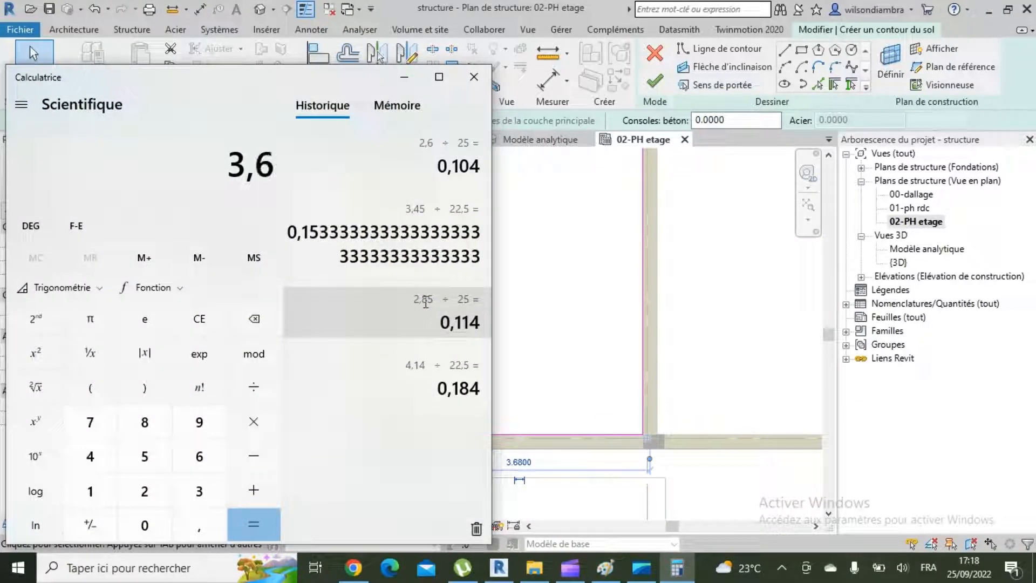
key("Return")
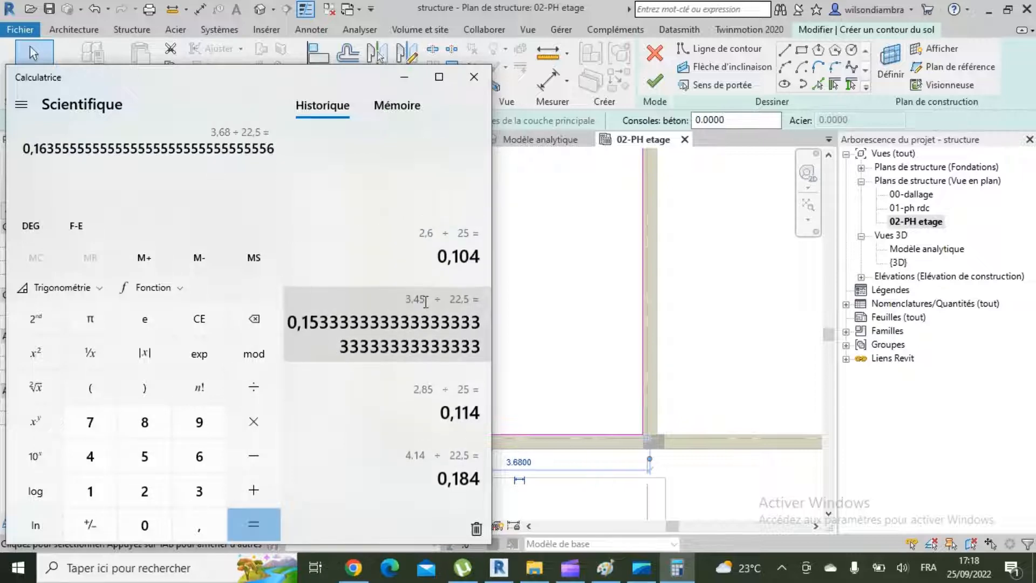
left_click(403, 77)
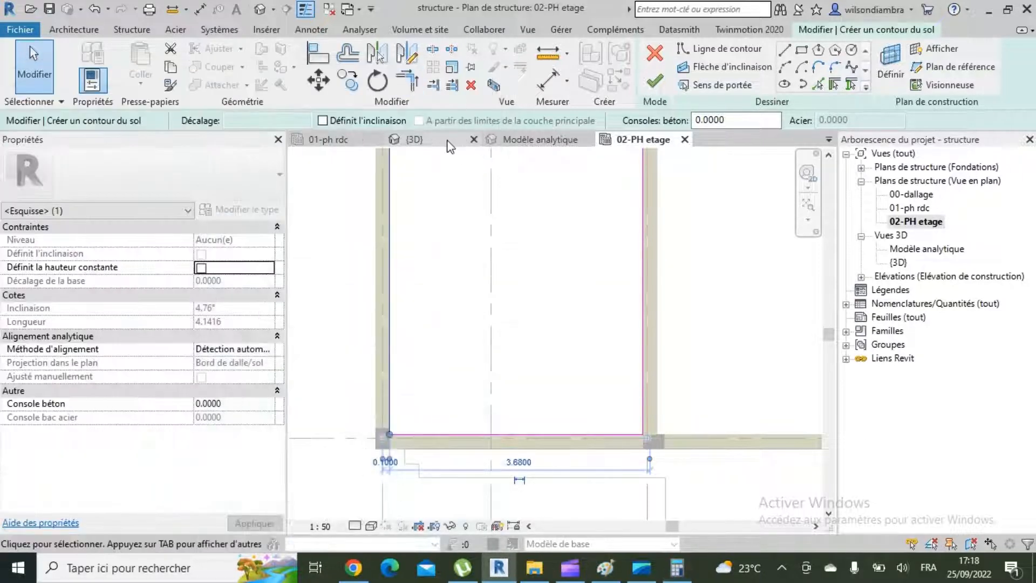
Set the sketched floor's type to 12+5 and finish the floor between grids 1 and 2
scroll(488, 331, "down", 3)
left_click(525, 300)
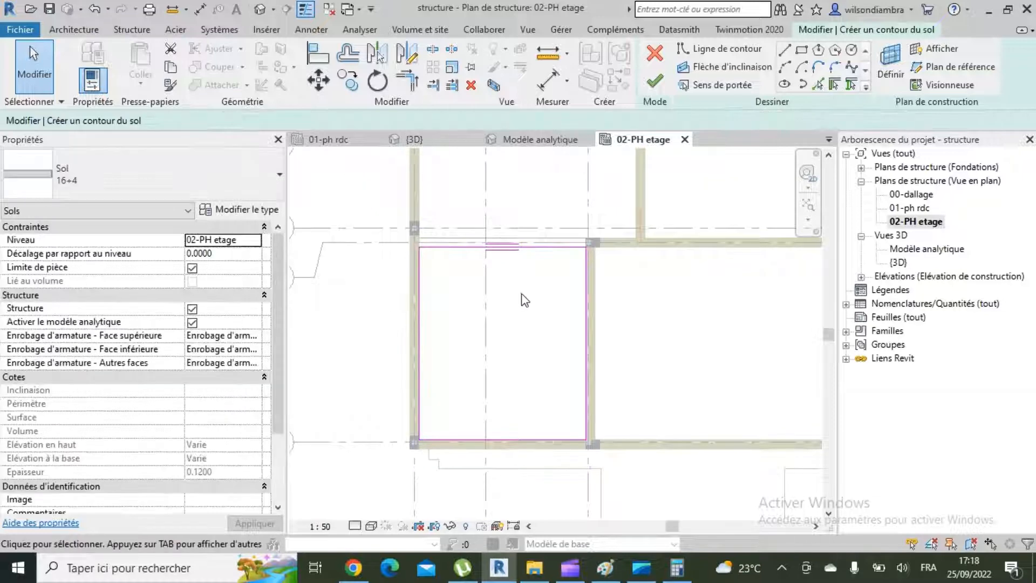
left_click(170, 170)
scroll(143, 257, "up", 1)
scroll(144, 258, "up", 1)
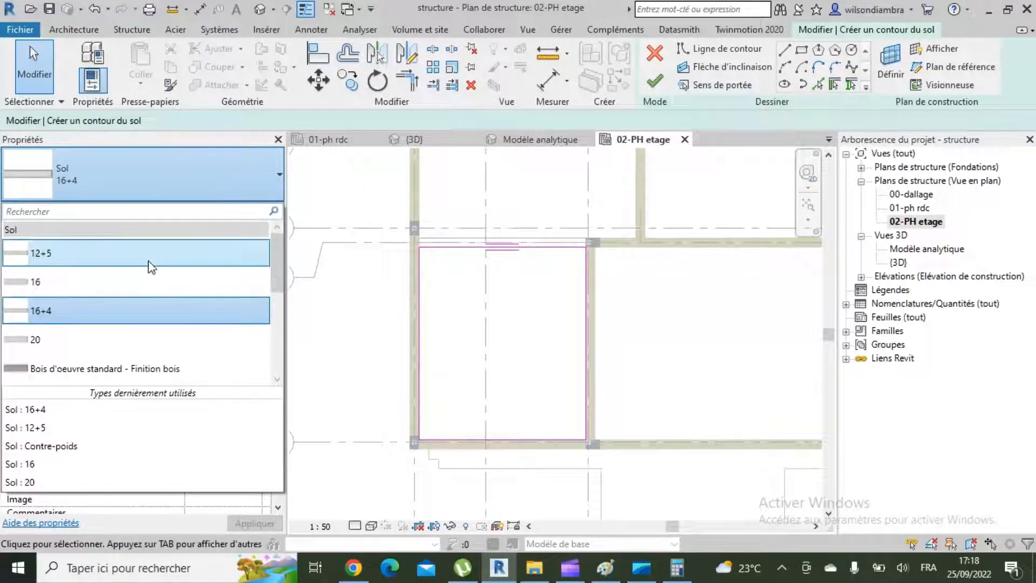
left_click(151, 269)
scroll(570, 304, "up", 1)
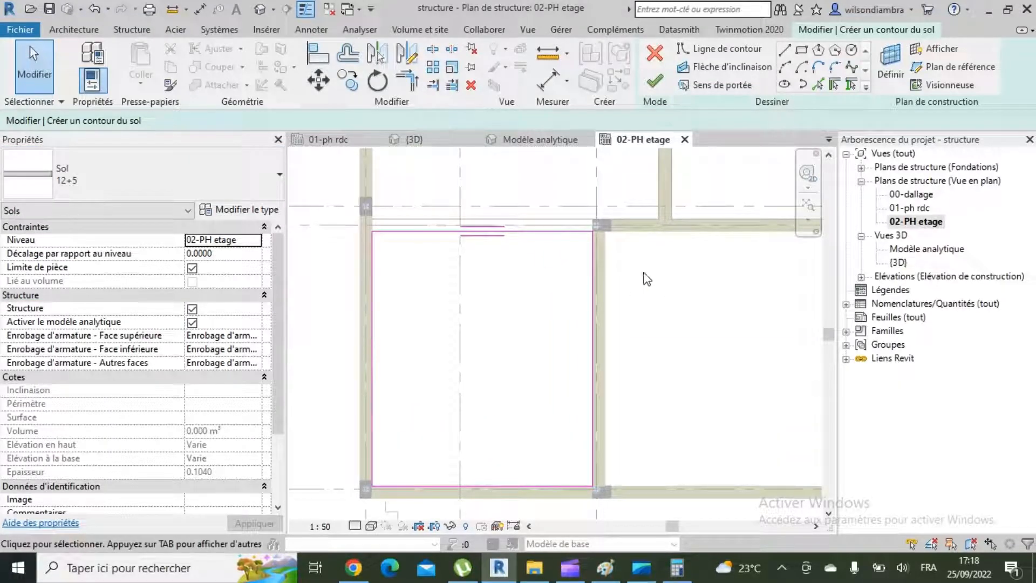
left_click(656, 82)
scroll(489, 347, "down", 2)
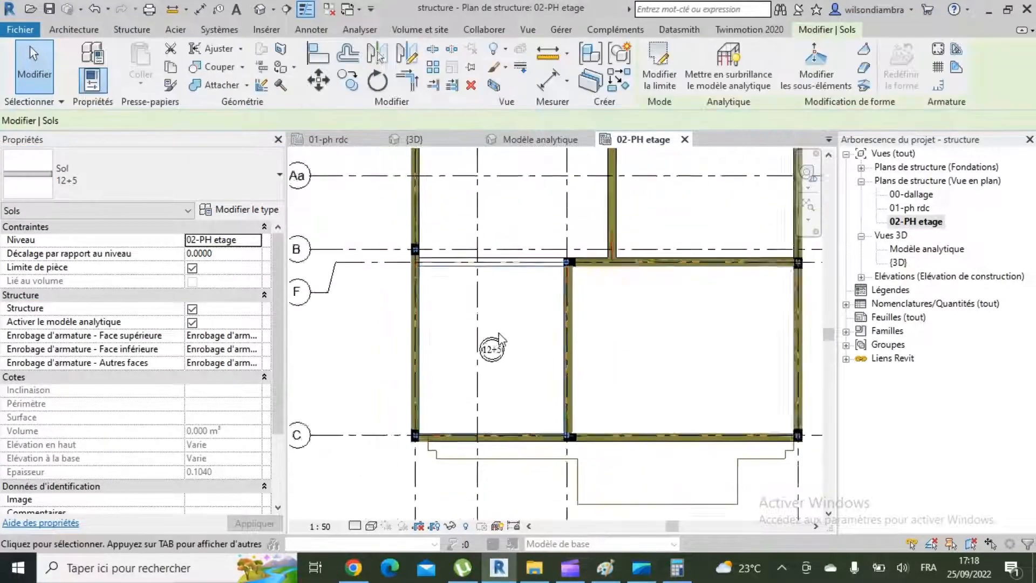
Delete the 12+5 span direction symbol of the floor between grids 1 and 2
scroll(485, 347, "up", 1)
left_click(470, 351)
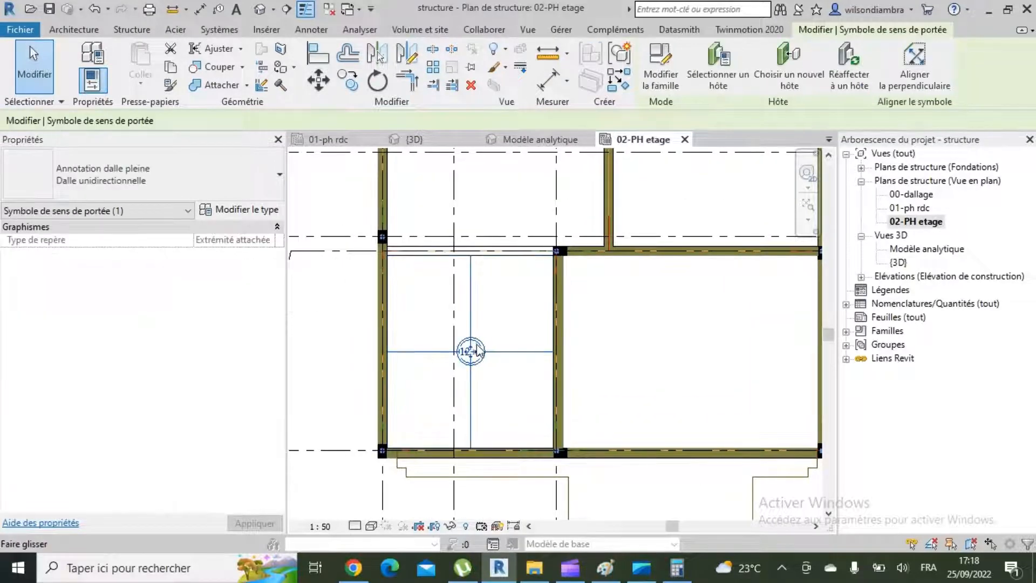
left_click(486, 329)
scroll(486, 302, "down", 2)
Start a floor and sketch its rectangular boundary between grids 2 and 3 and grids F and C, about 5.48 by 4.14
scroll(569, 300, "up", 3)
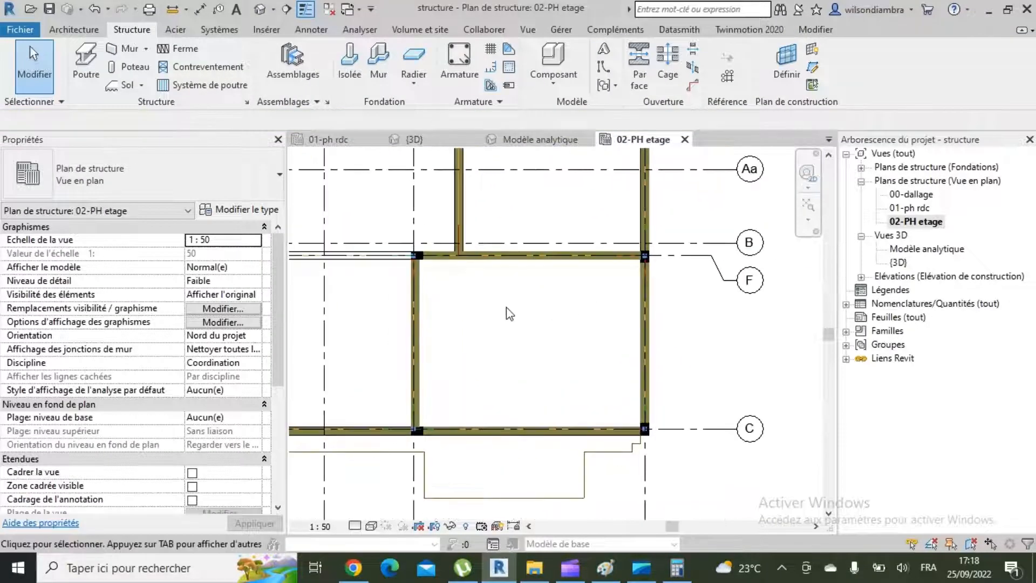
left_click(124, 86)
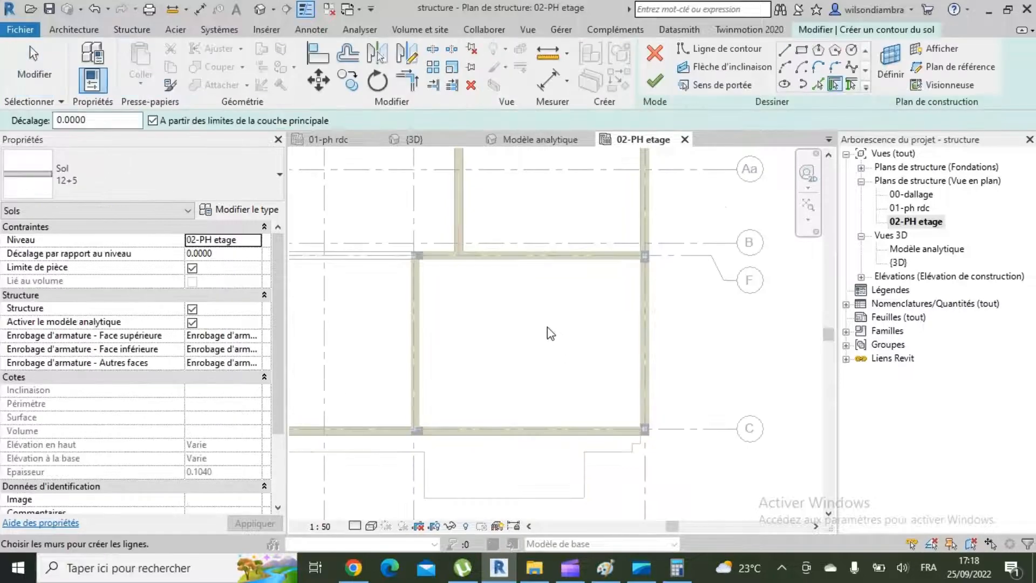
middle_click_drag(409, 308, 460, 317)
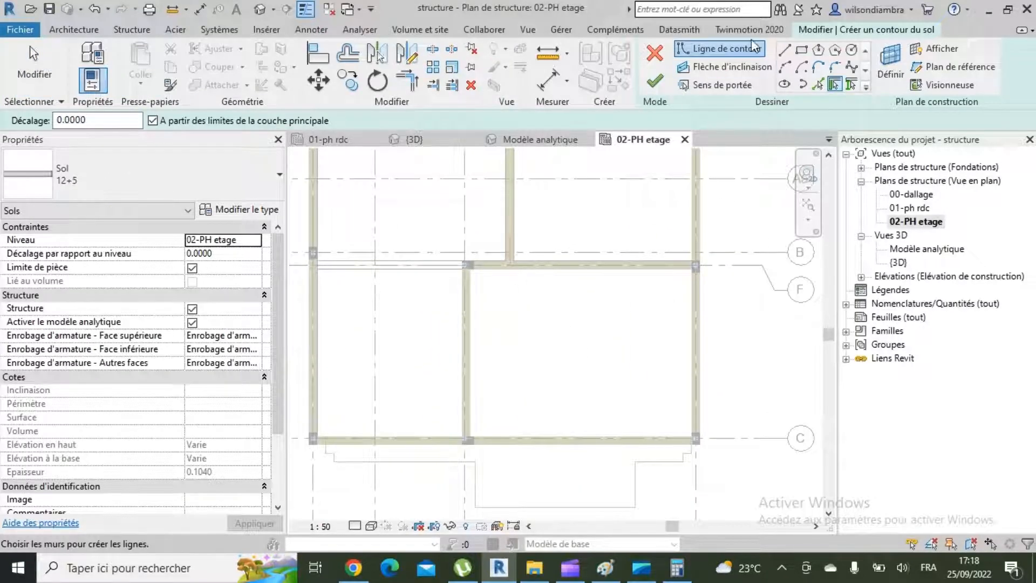
left_click(802, 50)
scroll(489, 271, "up", 4)
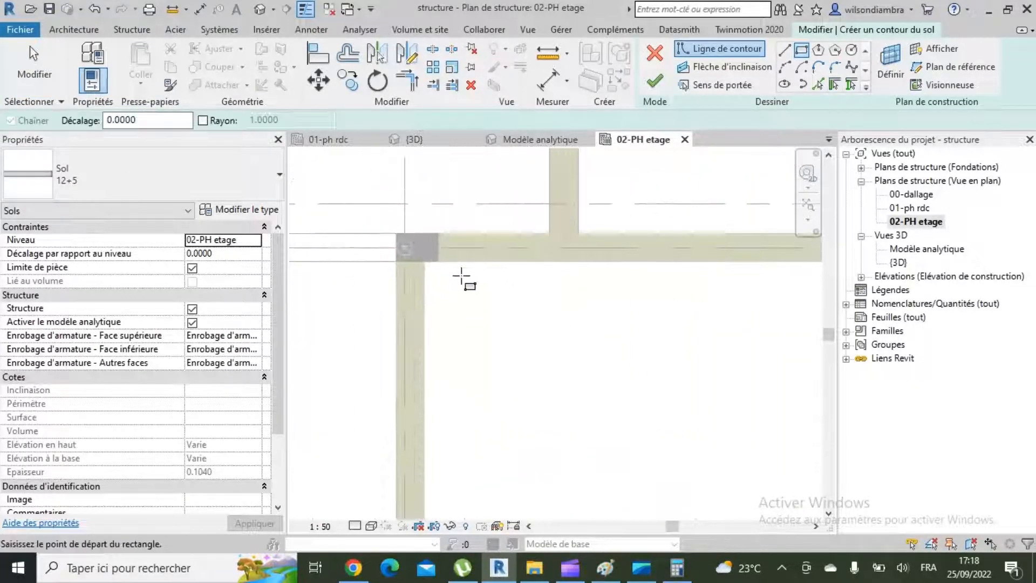
left_click(423, 261)
scroll(423, 261, "down", 4)
scroll(668, 414, "up", 5)
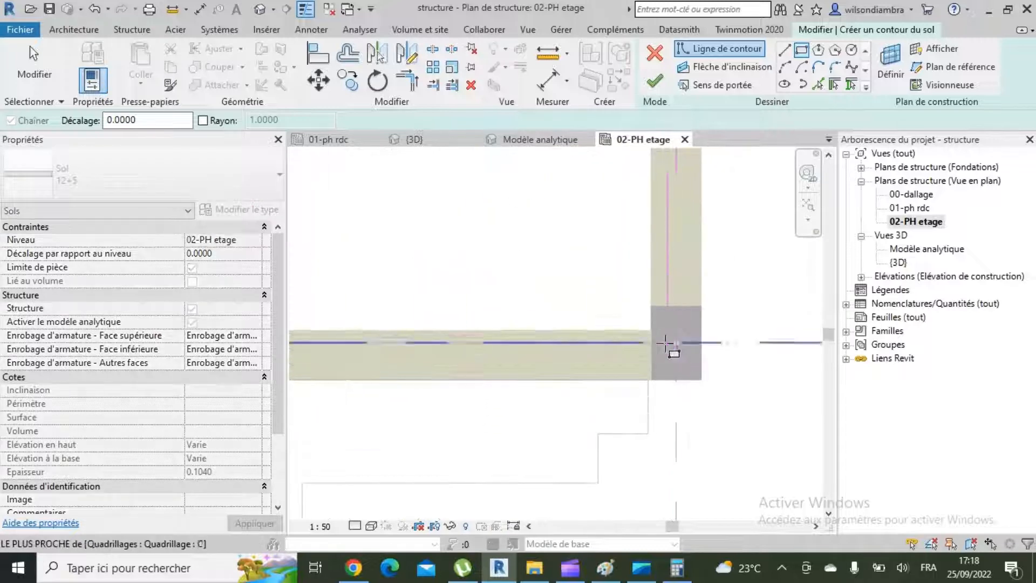
left_click(651, 331)
scroll(681, 367, "down", 3)
key("Escape")
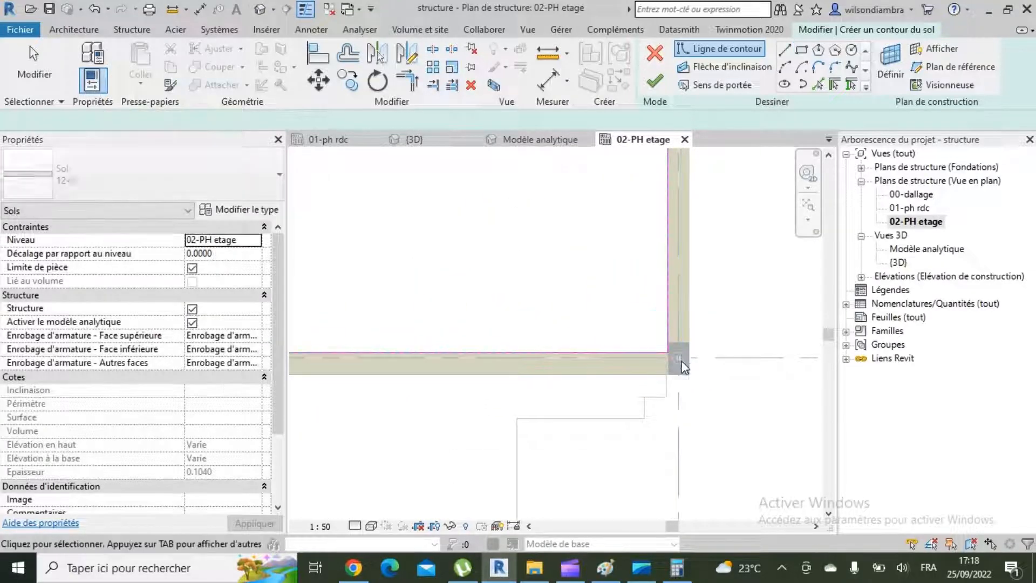
scroll(682, 367, "down", 4)
scroll(624, 286, "up", 2)
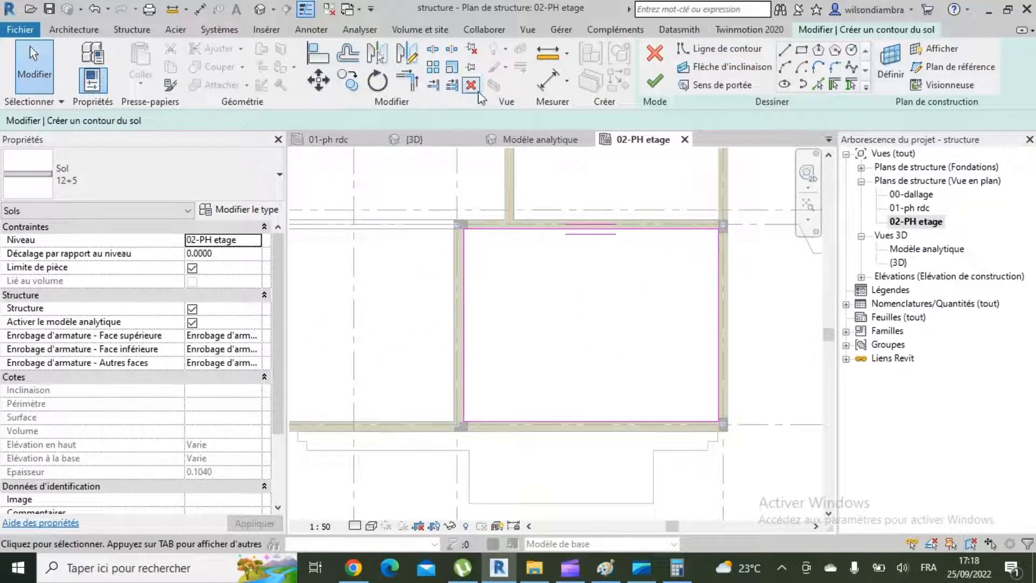
Measure the span between the boundary's grid 2 edge and grid 3, and divide 5,58 by 22,5 in Calculator
left_click(464, 338)
scroll(567, 415, "up", 2)
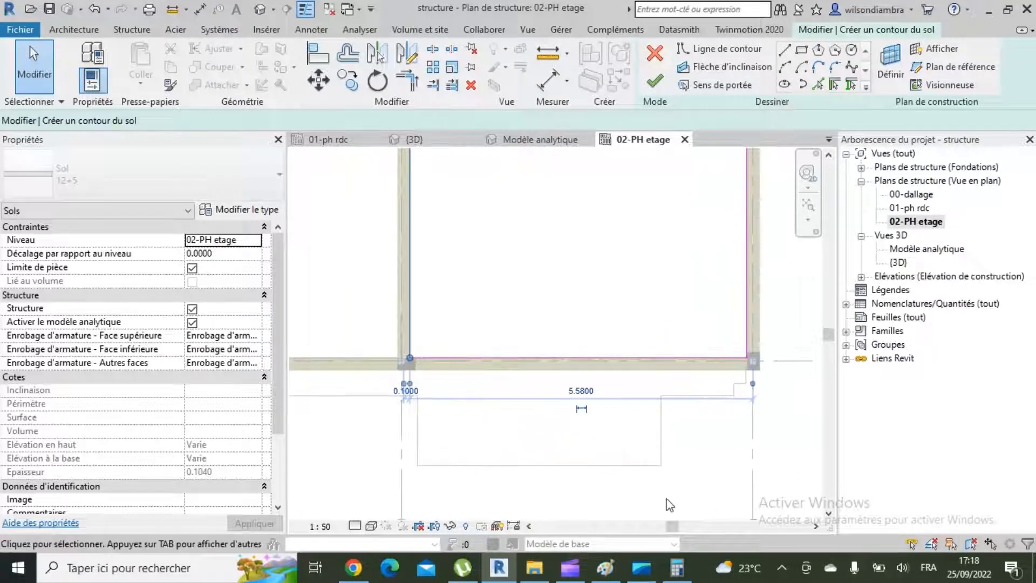
left_click(676, 569)
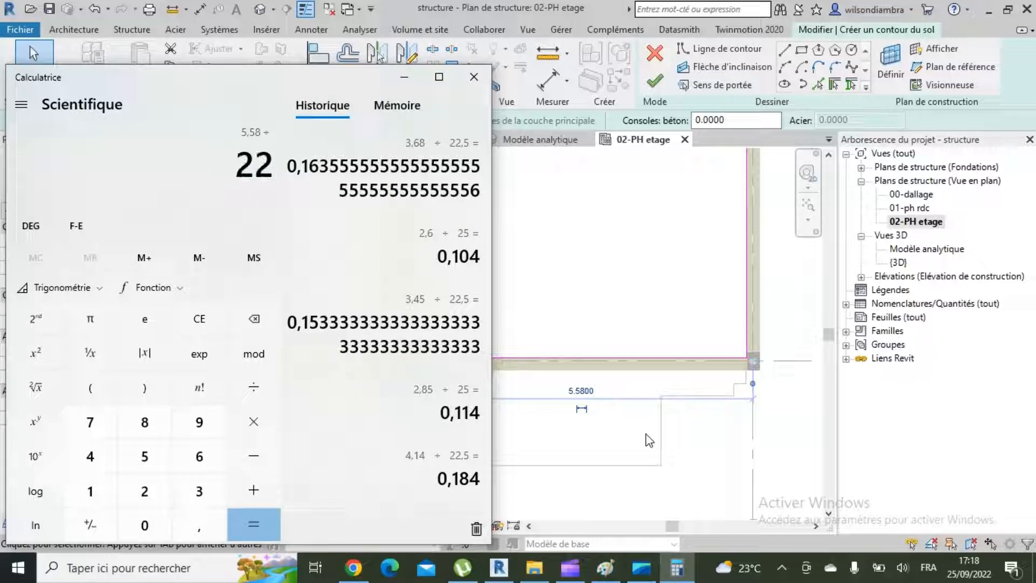
key("Return")
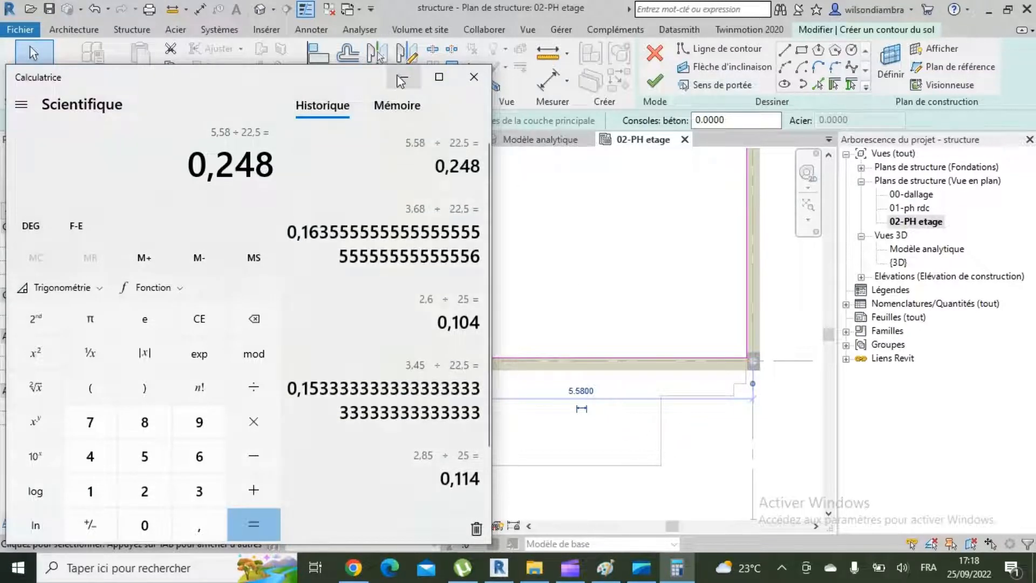
left_click(401, 81)
scroll(636, 377, "down", 2)
scroll(627, 242, "up", 1)
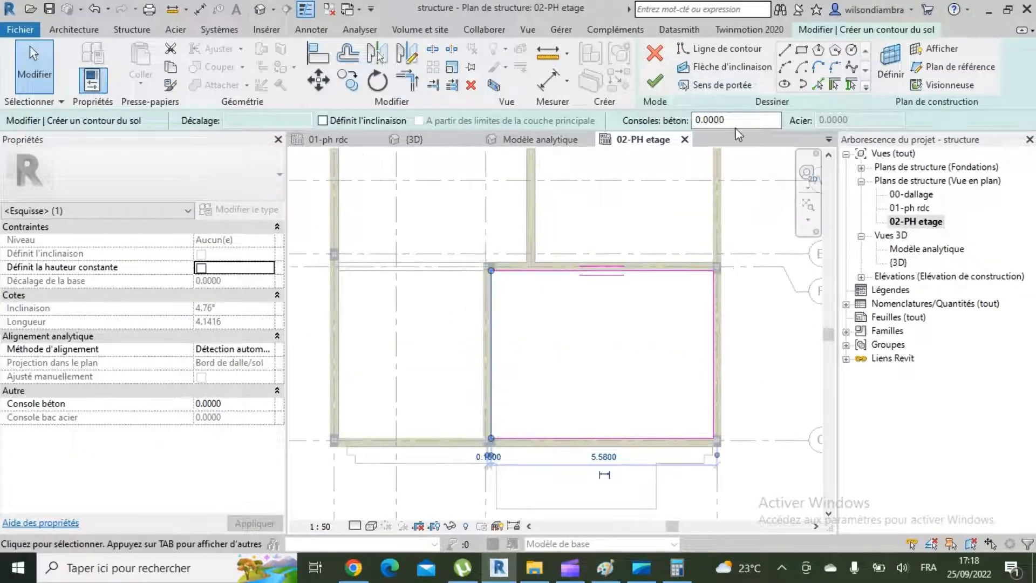
Set the sketched floor's span direction from its boundary edge along grid 3
left_click(701, 88)
left_click(715, 370)
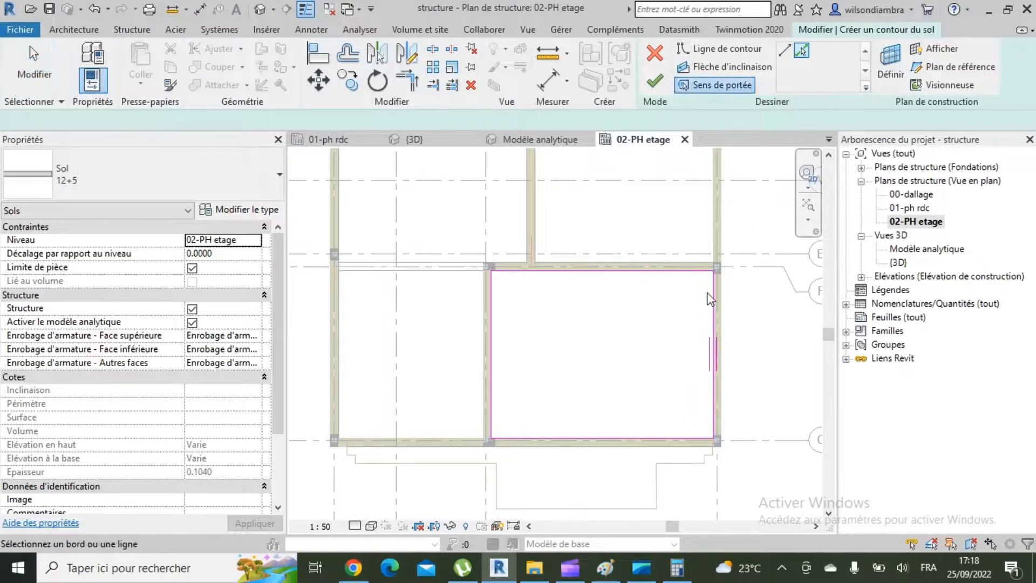
scroll(708, 286, "up", 1)
key("Escape")
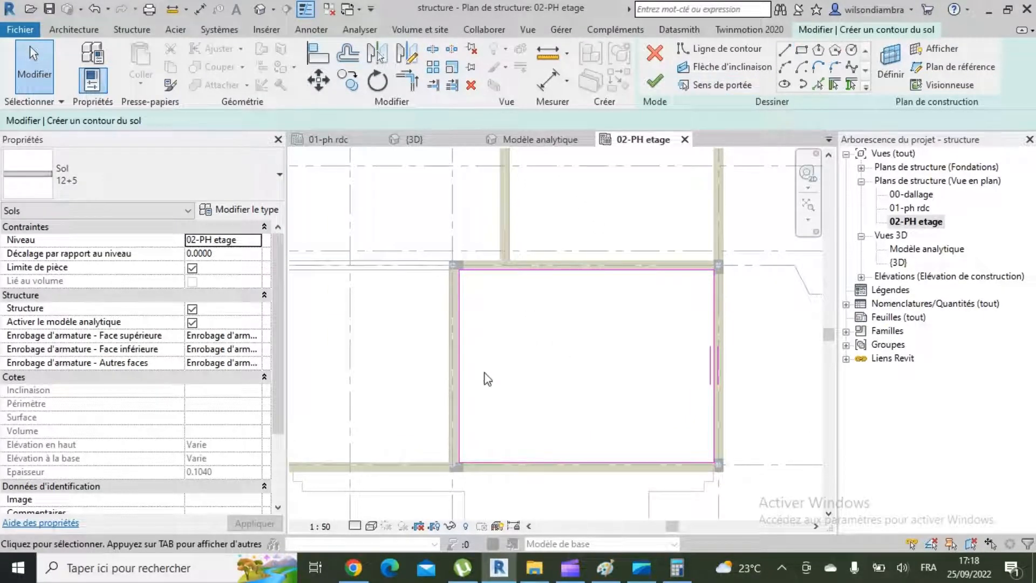
Measure the boundary in both directions between grids 2 and 3 and grids F and C, and divide 4,24 by 22,5 in Calculator
left_click(714, 323)
scroll(636, 264, "down", 1)
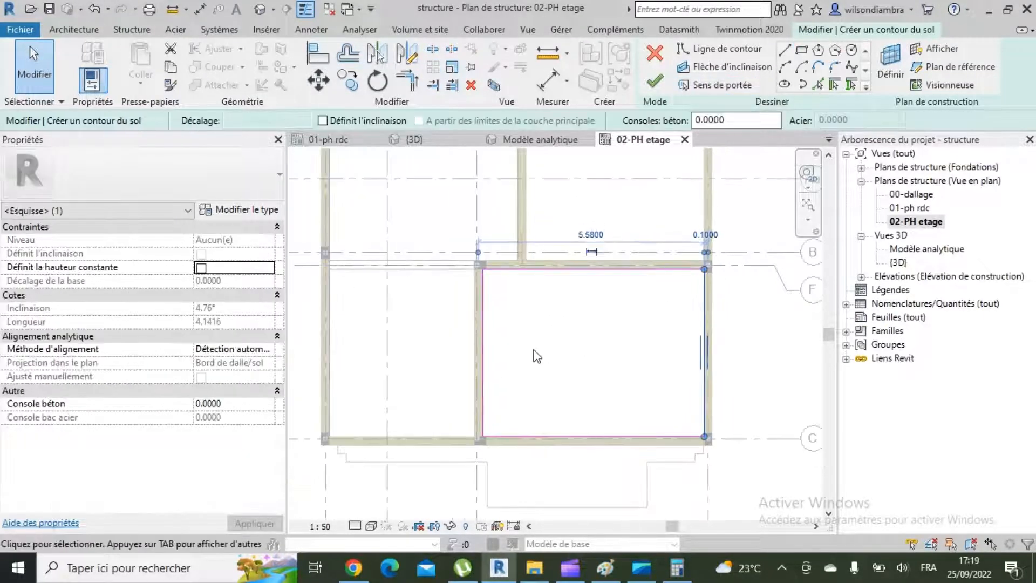
scroll(498, 231, "down", 1)
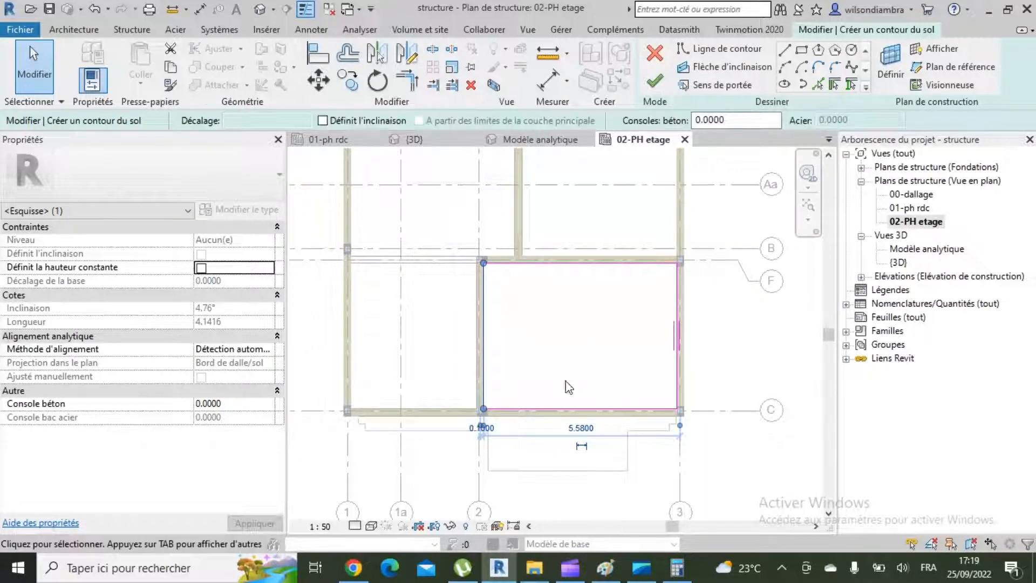
scroll(631, 394, "up", 1)
left_click(685, 346)
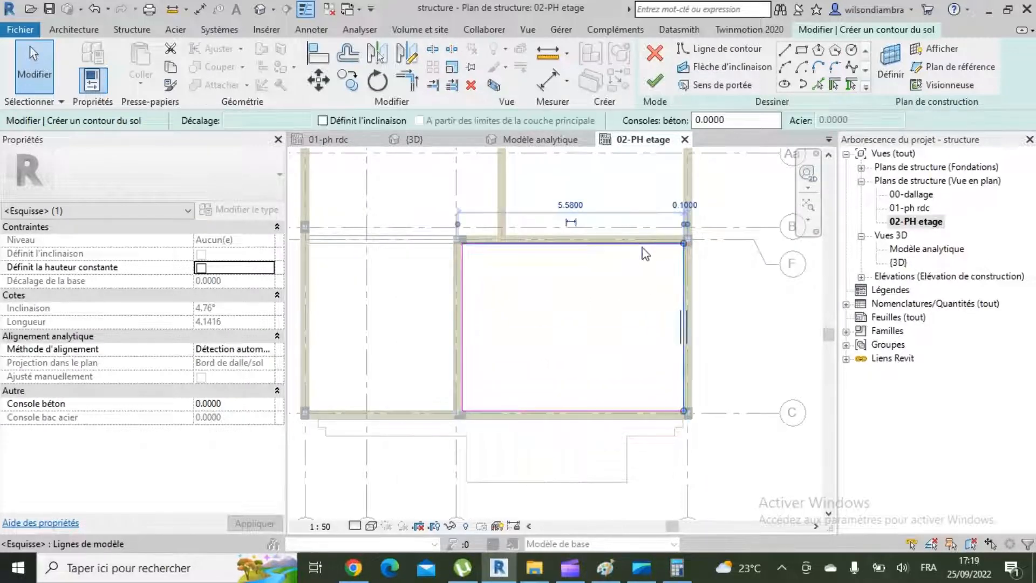
scroll(416, 367, "up", 2)
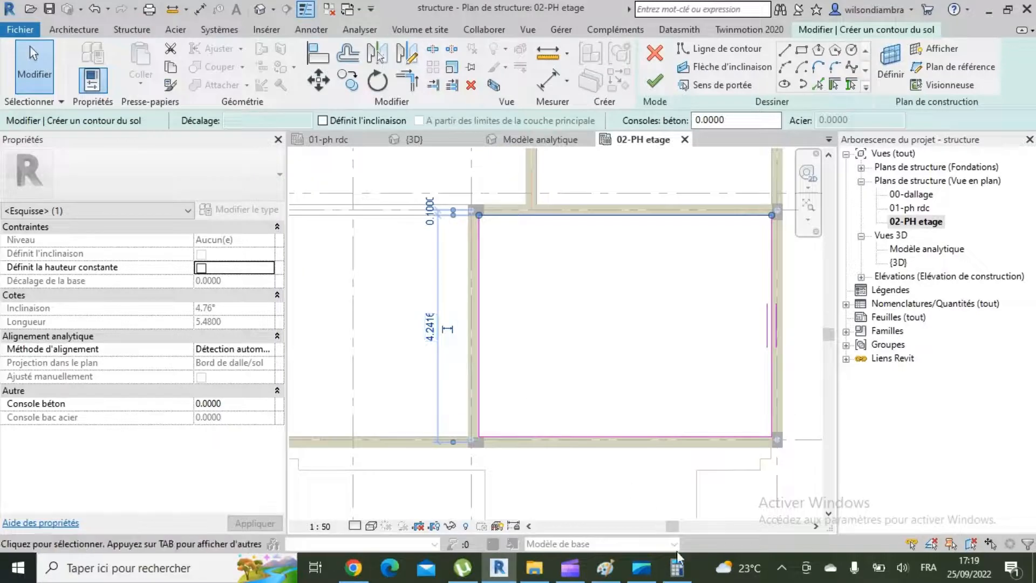
left_click(676, 566)
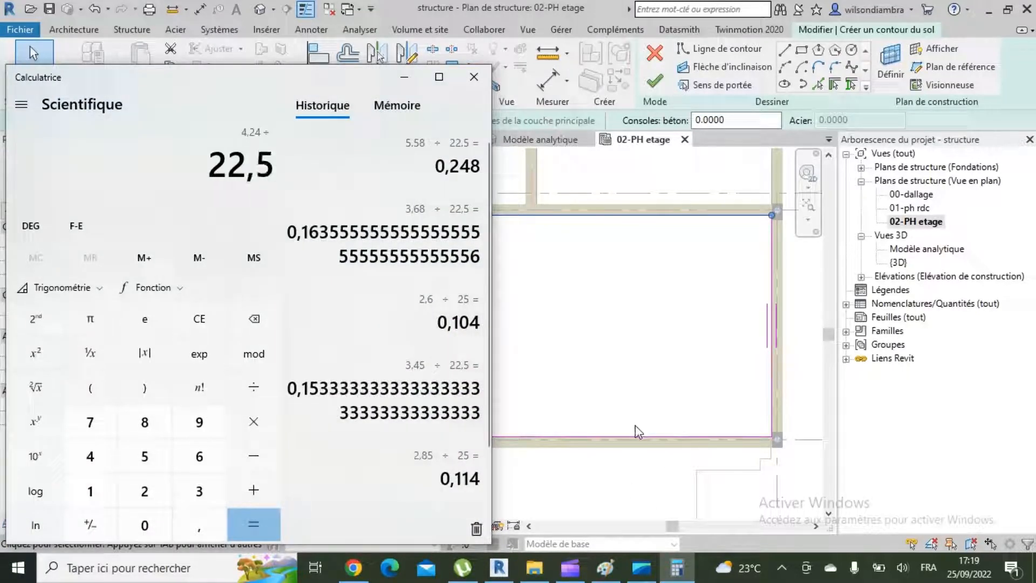
key("Return")
left_click(403, 77)
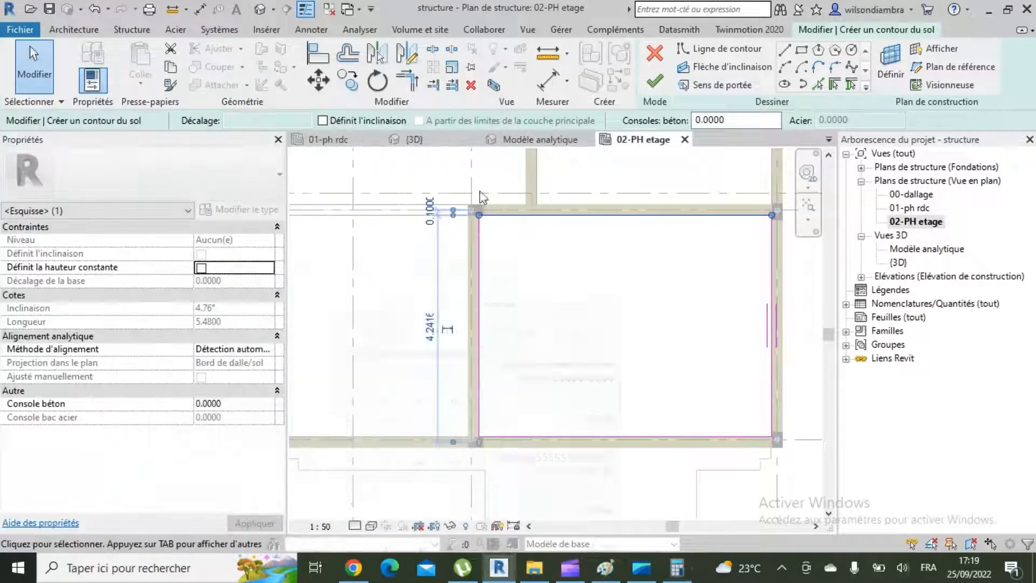
Set the sketched floor's type to 16+4 and finish the floor between grids 2 and 3
left_click(654, 324)
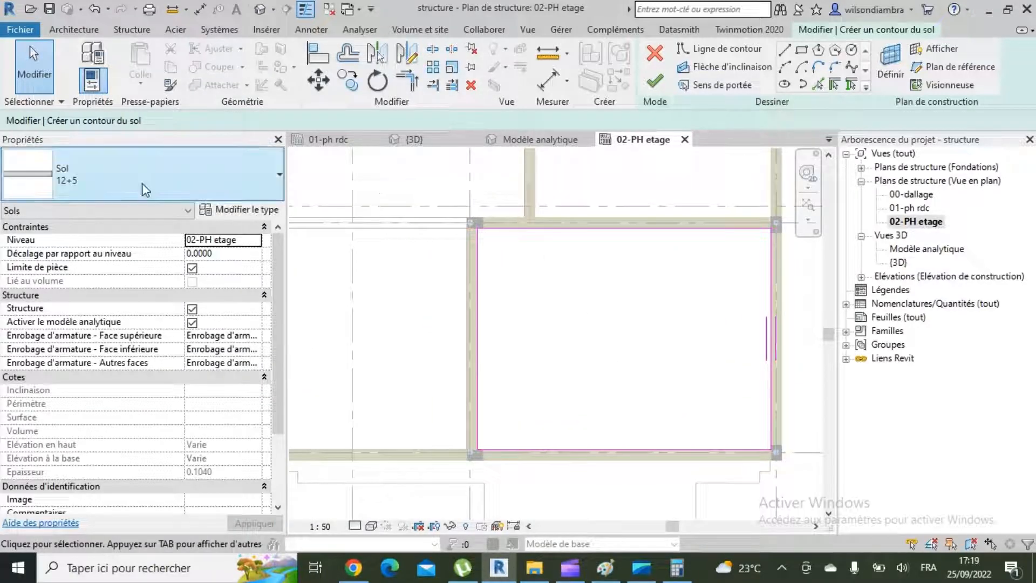
left_click(146, 175)
left_click(84, 310)
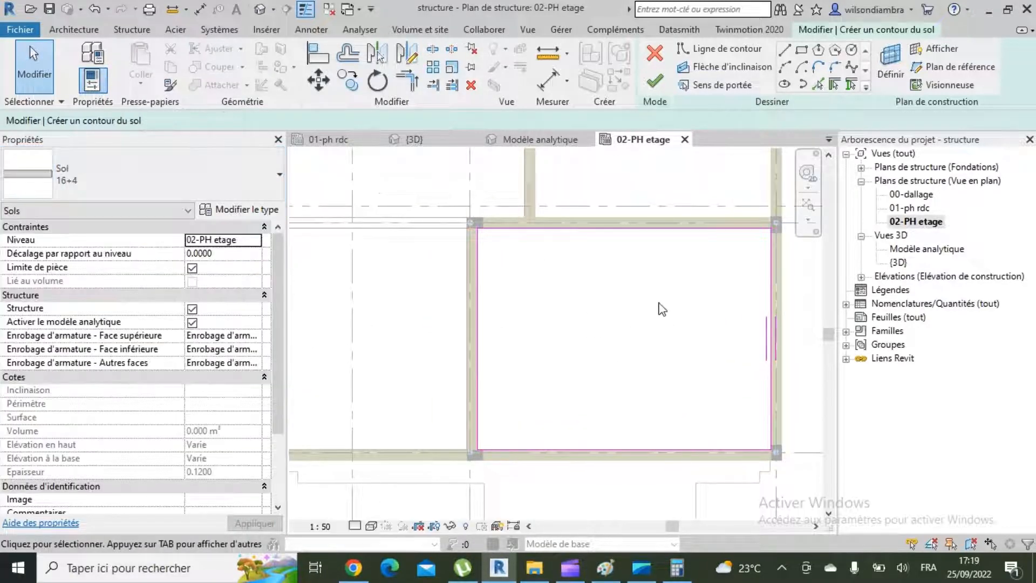
left_click(654, 82)
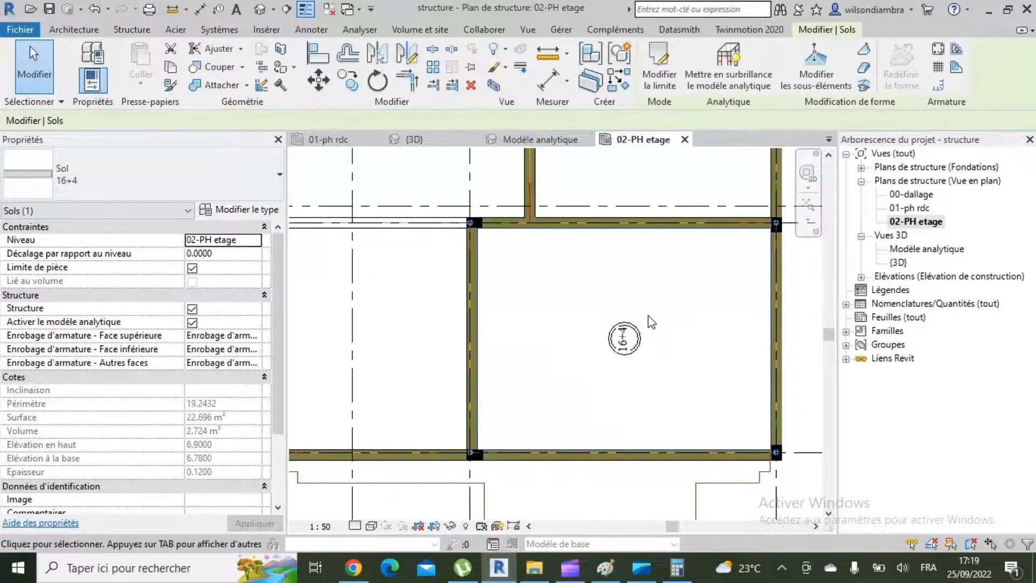
Delete the 16+4 span direction symbol of the floor between grids 2 and 3
key("Escape")
left_click(636, 343)
key("Delete")
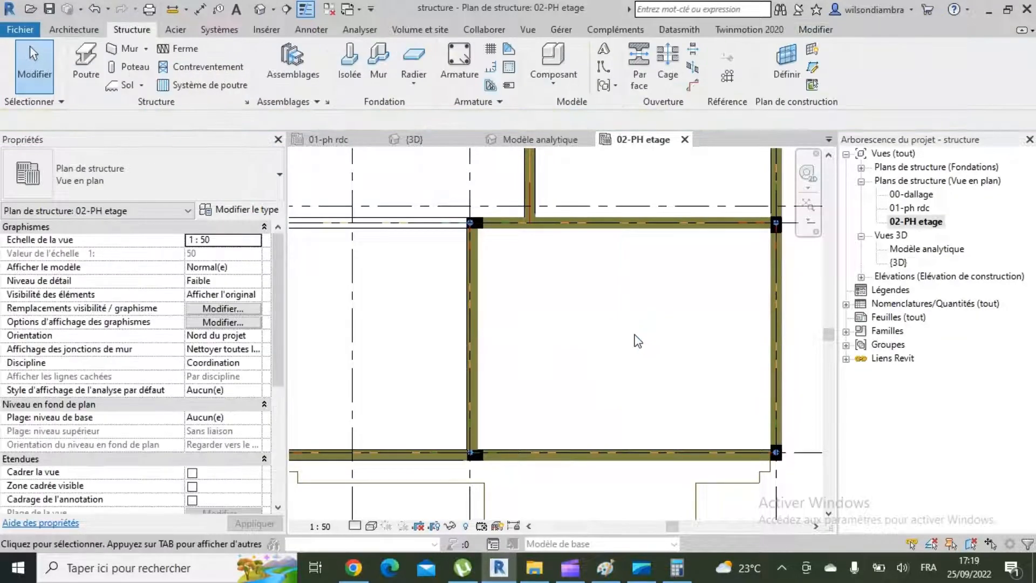
Examine the column and beam junctions and the floor bays across the 02-PH etage plan
scroll(785, 459, "up", 5)
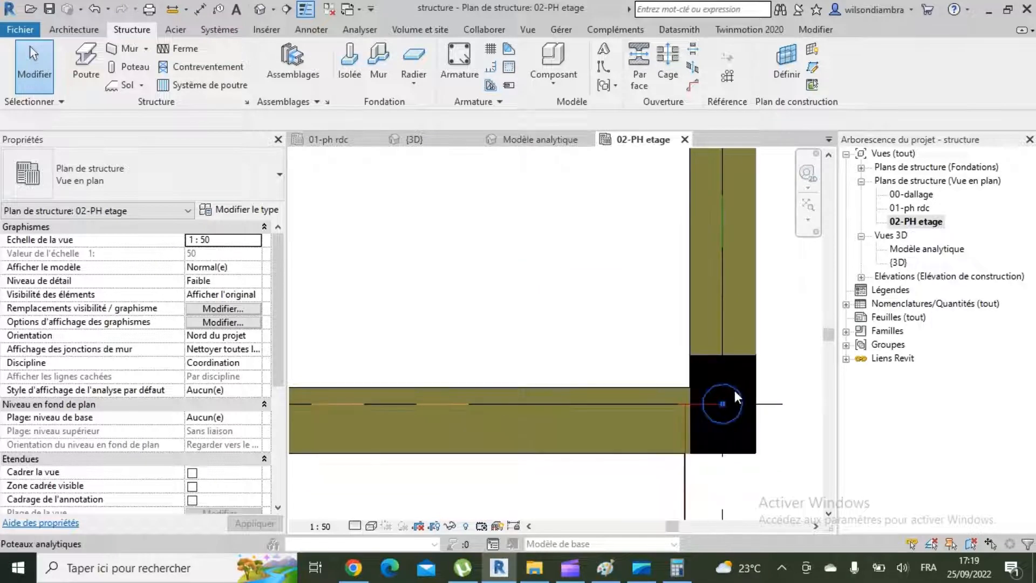
scroll(696, 459, "up", 4)
scroll(677, 309, "down", 8)
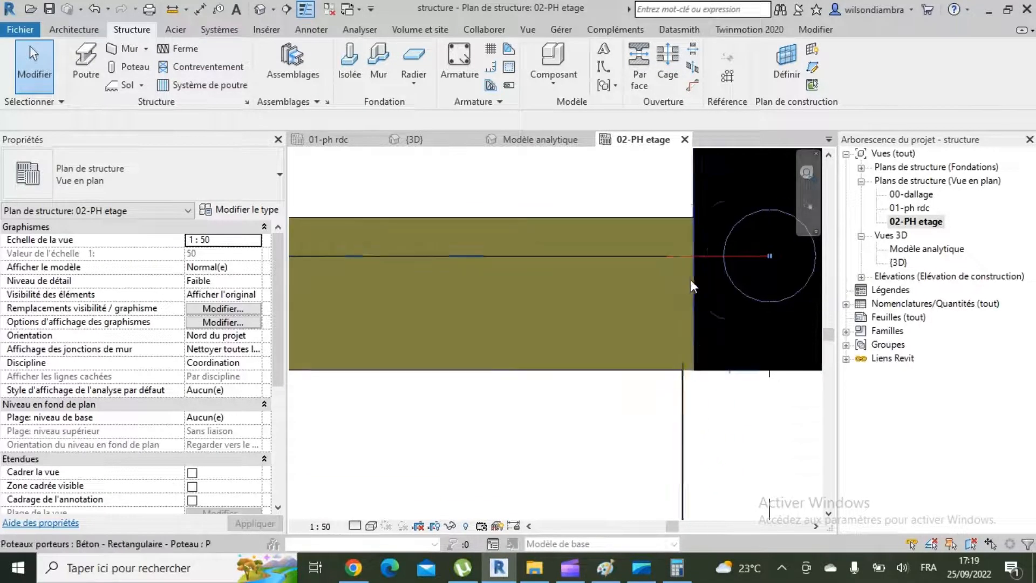
scroll(476, 356, "up", 3)
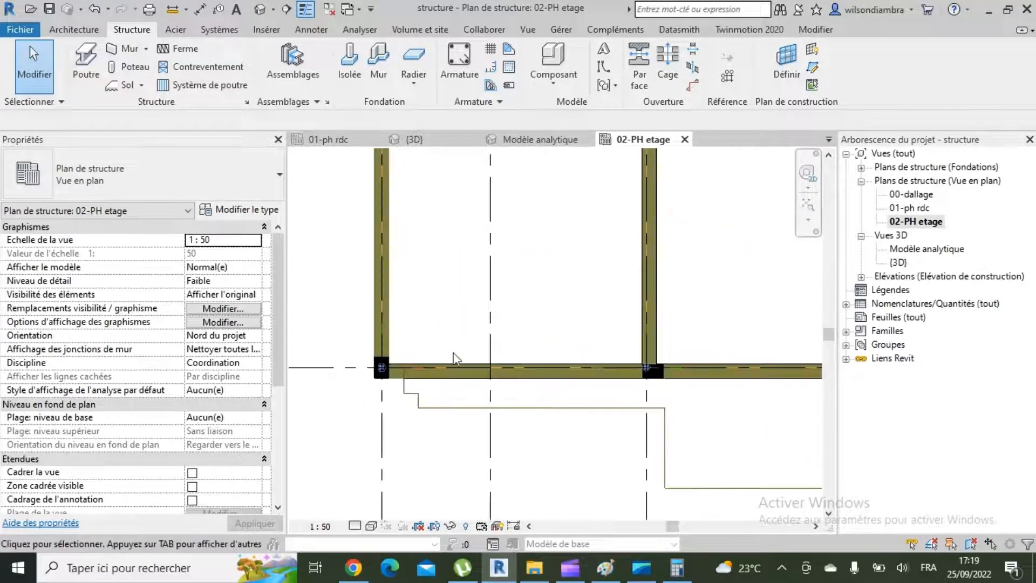
scroll(458, 356, "down", 3)
scroll(527, 272, "up", 3)
scroll(543, 314, "down", 3)
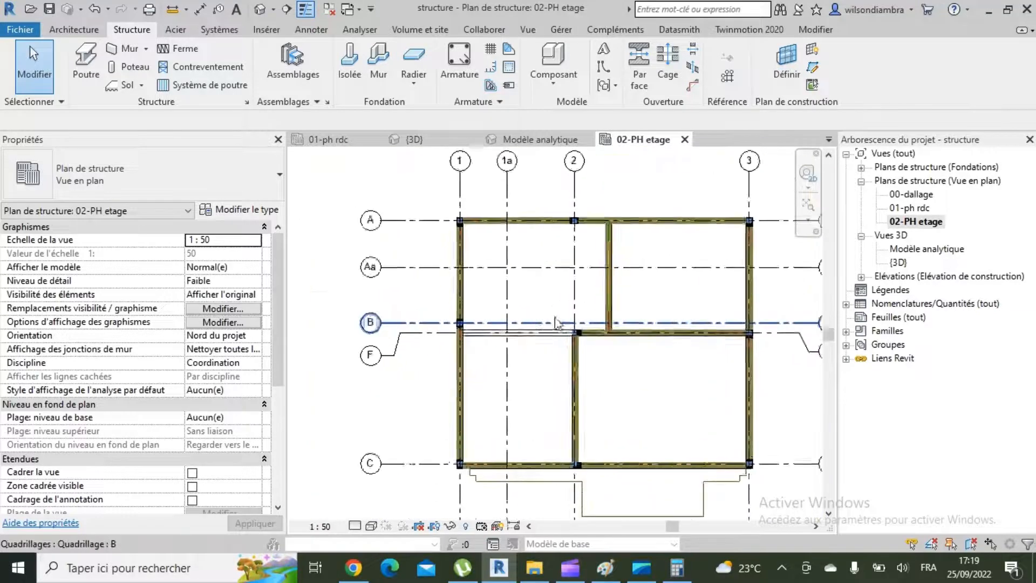
scroll(634, 267, "up", 3)
scroll(545, 292, "down", 3)
scroll(602, 248, "up", 3)
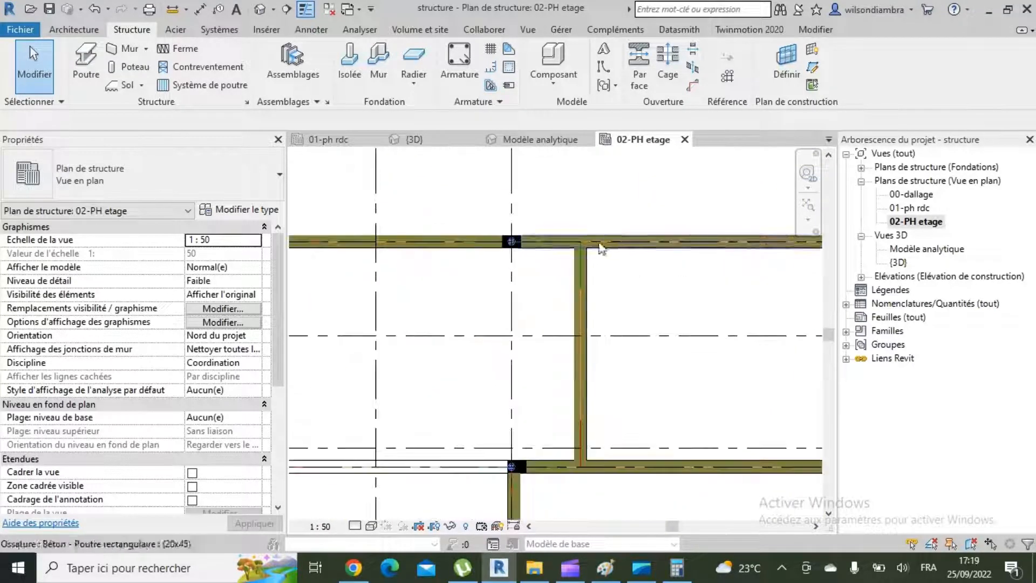
Open the 3D view and inspect the floors on both levels from a lower front angle
left_click(264, 8)
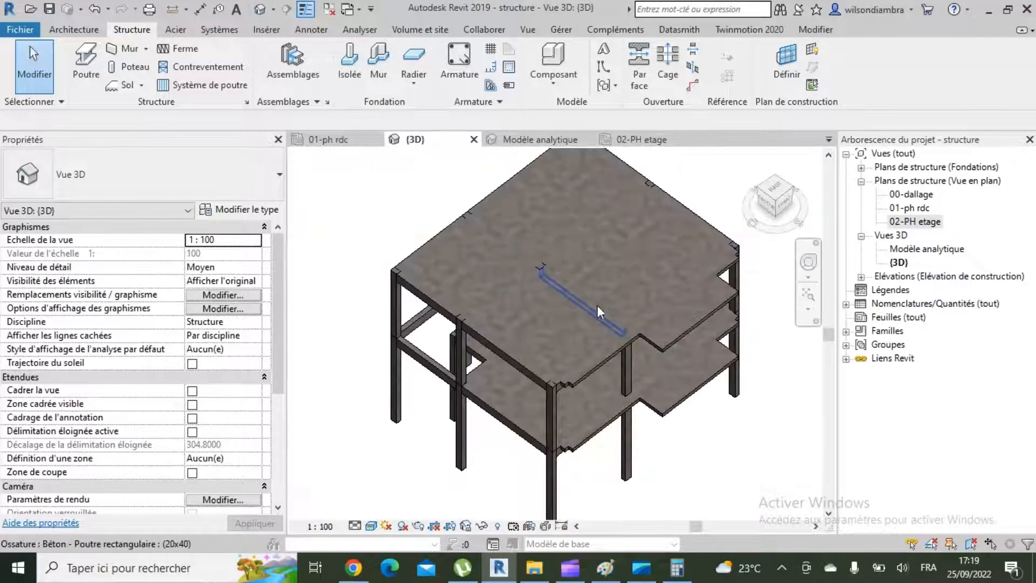
scroll(533, 348, "down", 2)
scroll(647, 353, "up", 1)
left_click(808, 262)
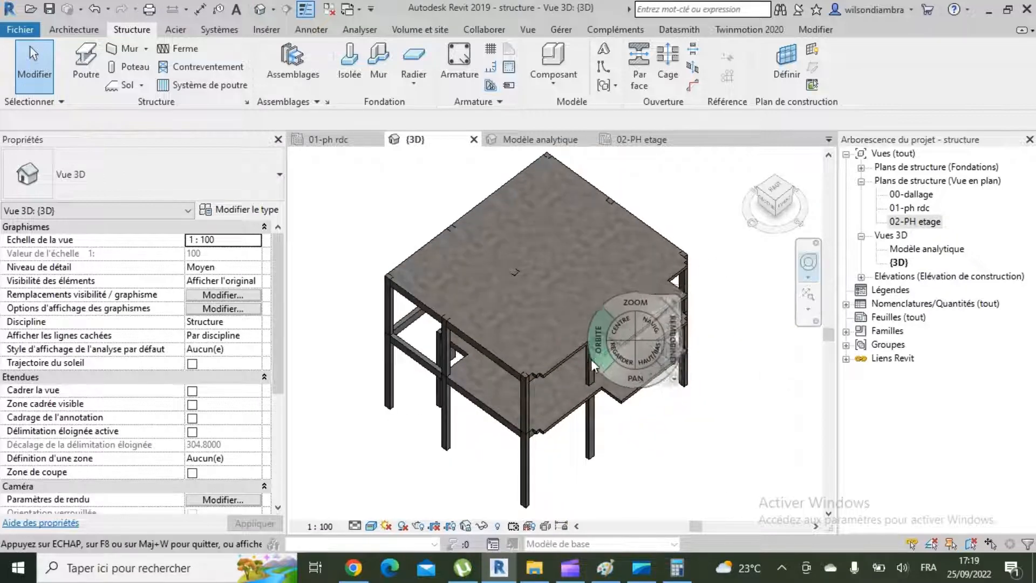
mouse_move(591, 363)
left_mouse_down()
mouse_move(655, 312)
mouse_move(679, 345)
mouse_move(631, 328)
mouse_move(544, 332)
left_mouse_up()
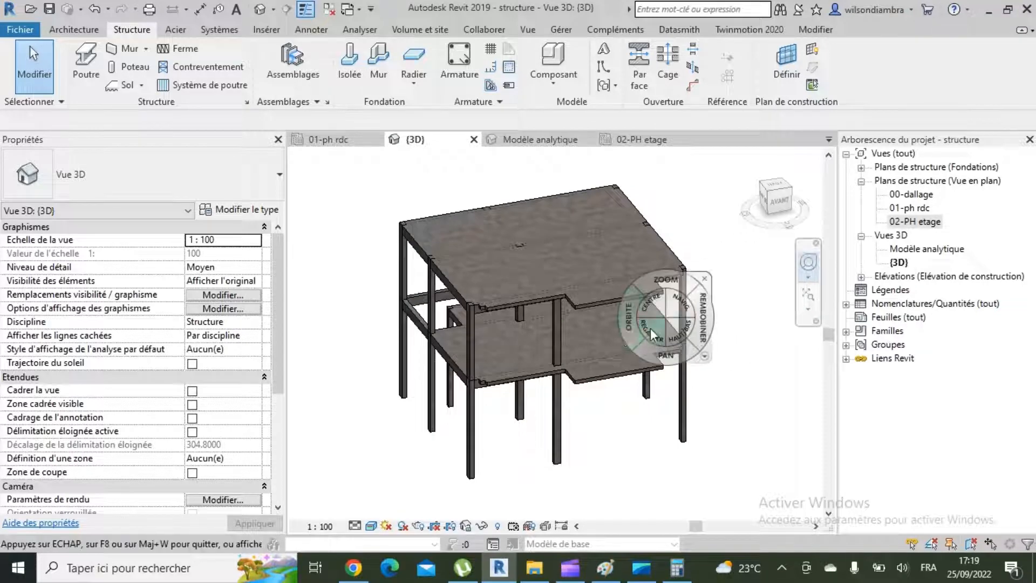
key("Escape")
Open the Modèle analytique view and inspect the analytical floor surfaces of both levels from the front
double_click(932, 248)
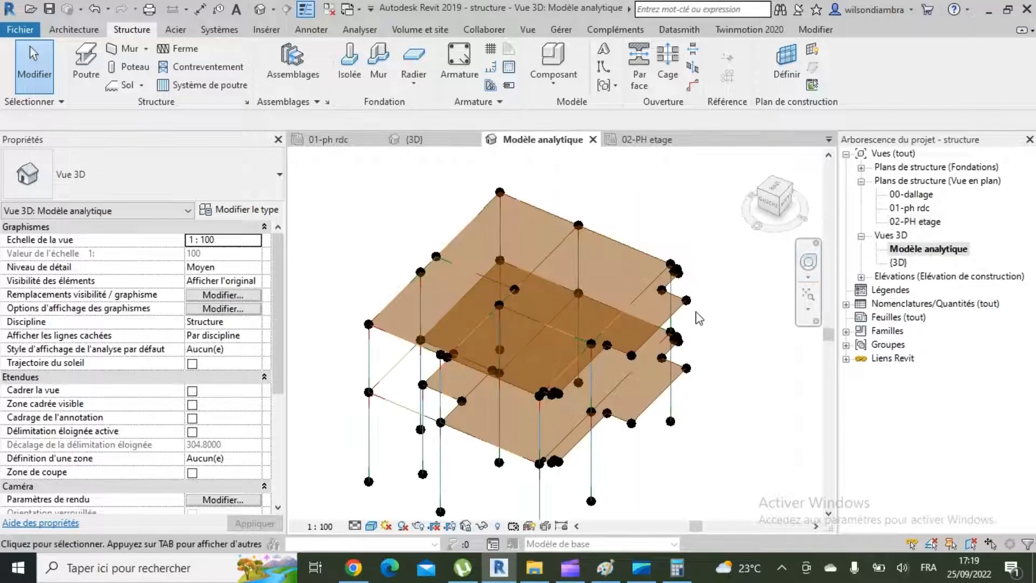
left_click(808, 263)
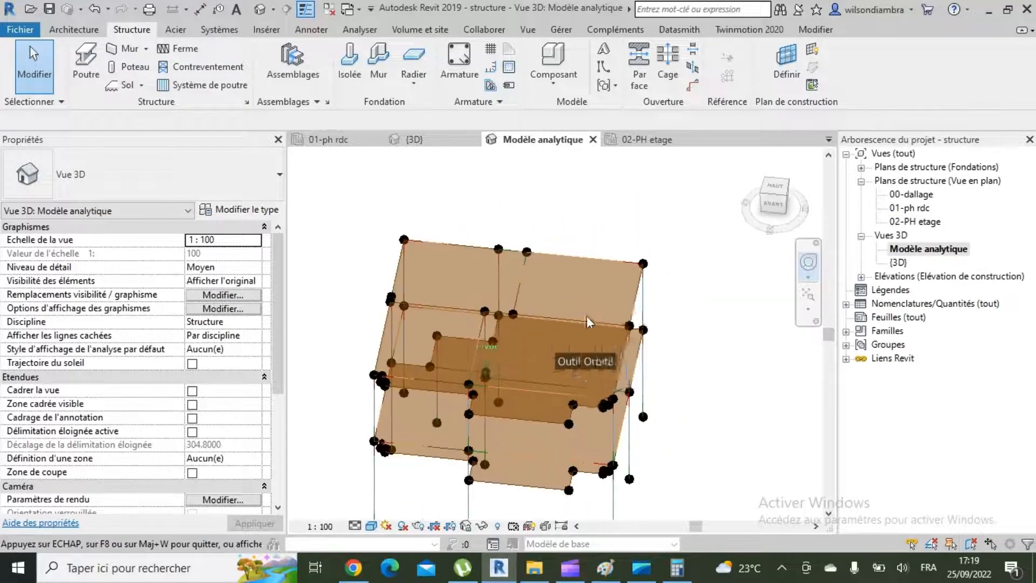
left_click_drag(587, 316, 523, 327)
scroll(587, 358, "down", 3)
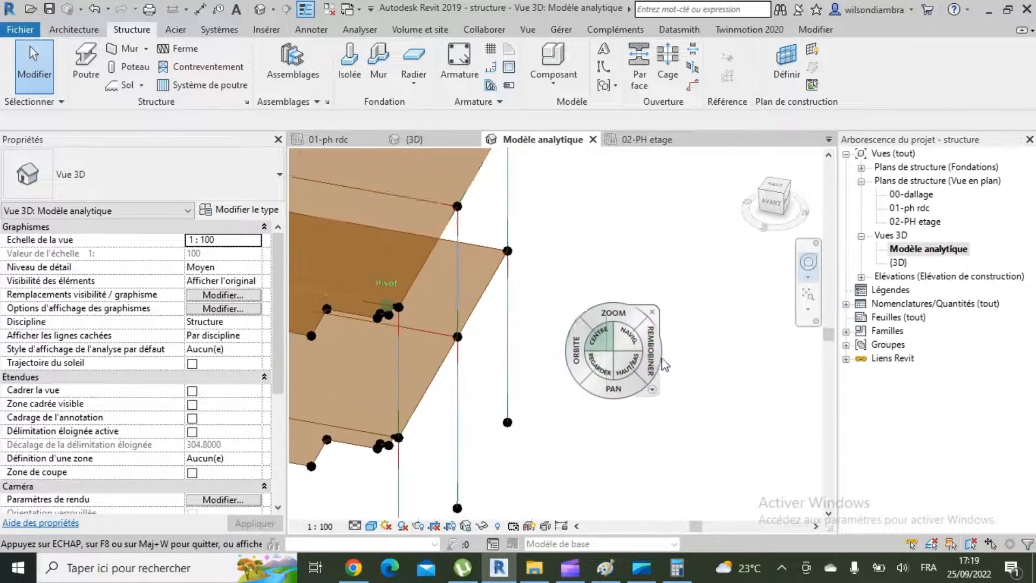
Inspect the analytical nodes and floor edges along the recessed outline and outer corner of both levels
mouse_move(578, 348)
left_mouse_down()
mouse_move(526, 377)
mouse_move(563, 356)
left_mouse_up()
scroll(564, 345, "up", 5)
scroll(561, 313, "down", 5)
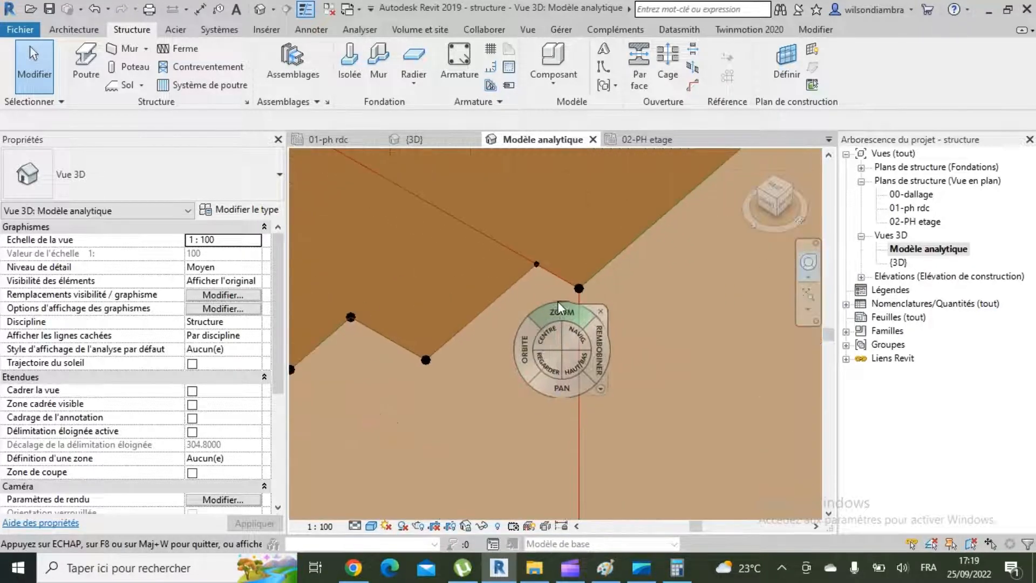
scroll(357, 226, "up", 4)
scroll(356, 222, "up", 6)
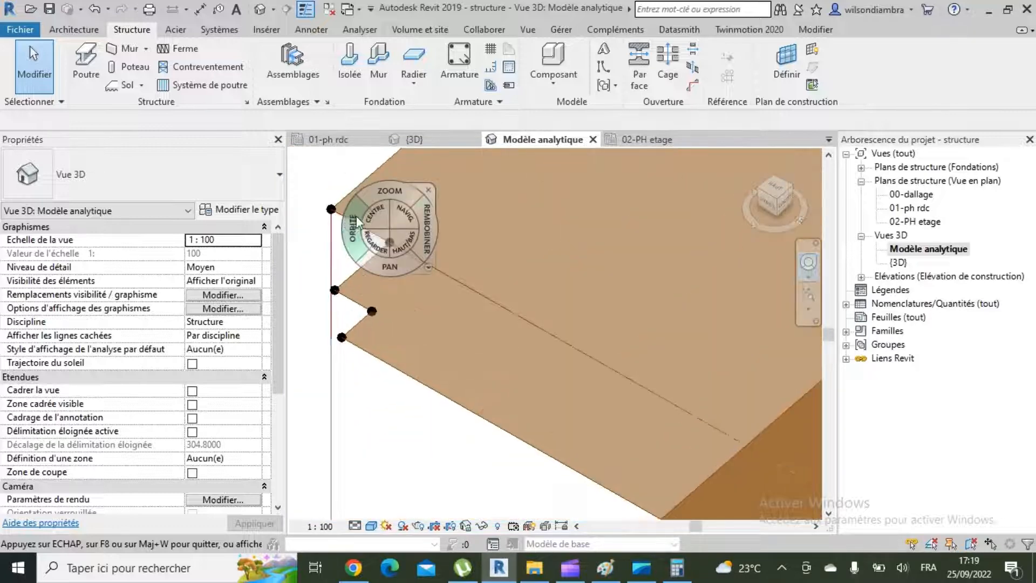
scroll(491, 288, "down", 3)
scroll(509, 310, "down", 3)
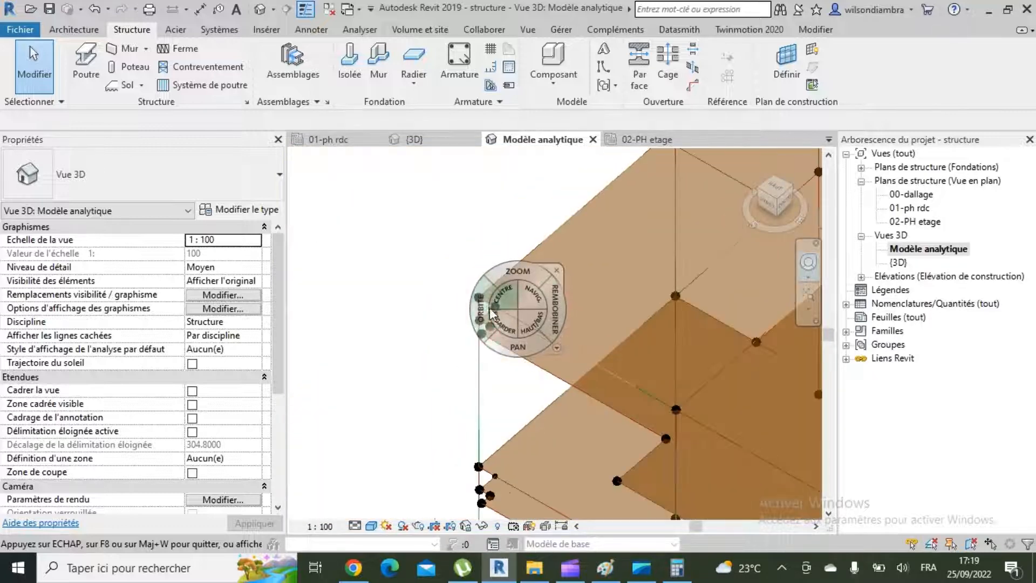
scroll(545, 286, "up", 5)
scroll(458, 264, "up", 6)
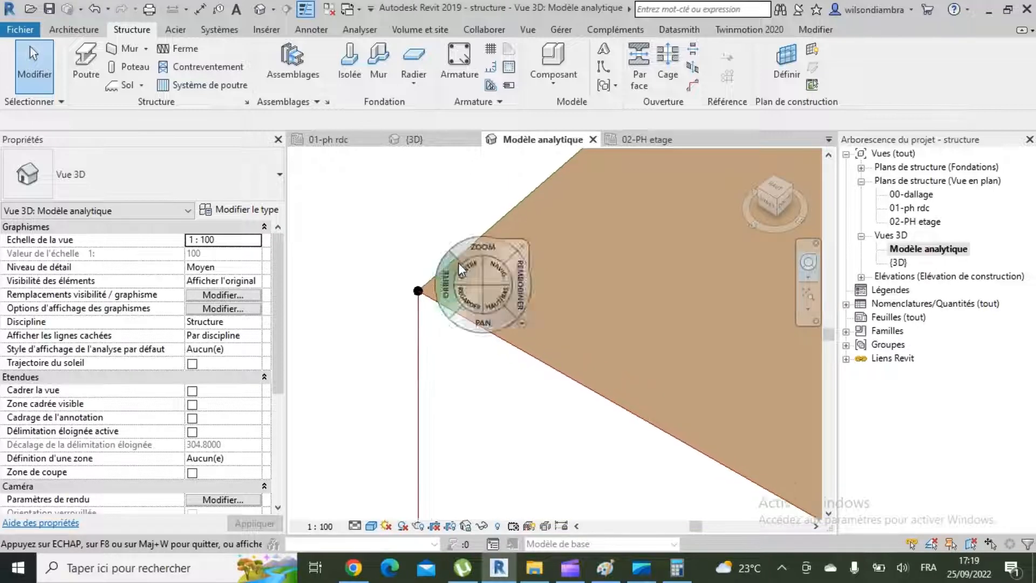
scroll(366, 335, "down", 4)
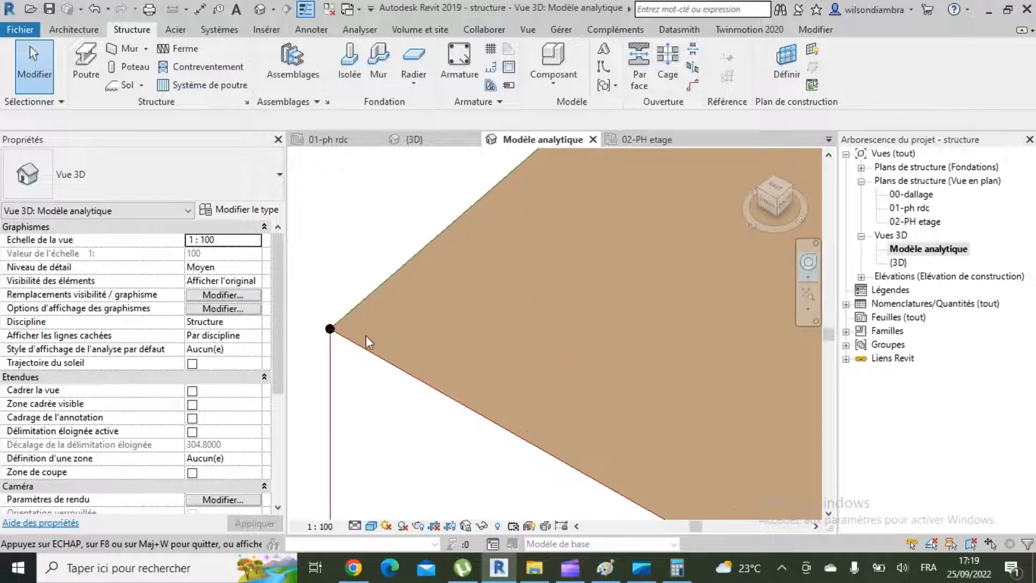
scroll(439, 367, "down", 5)
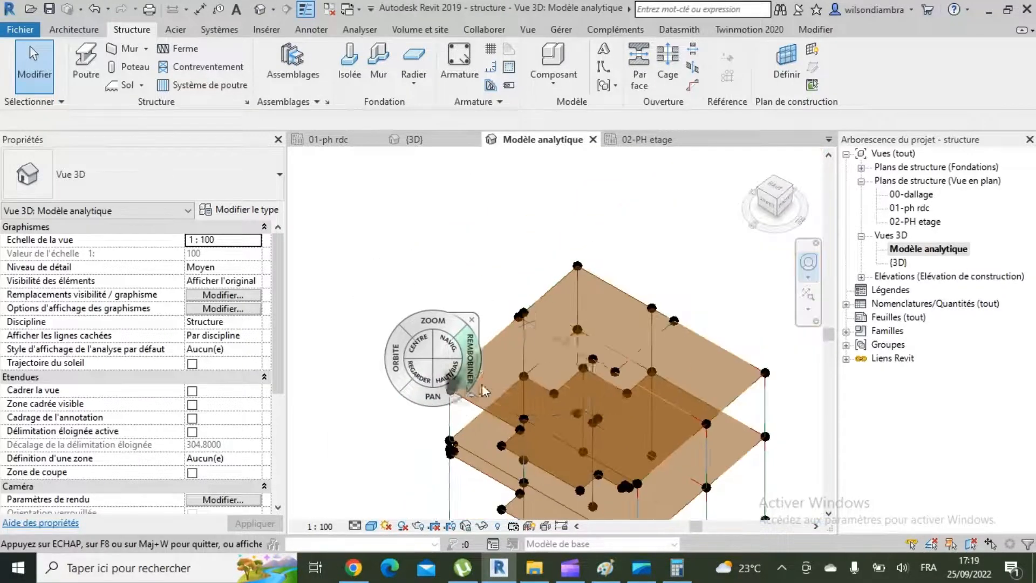
Examine the column node at the upper floor's far corner and review the whole analytical model
scroll(647, 351, "up", 6)
scroll(438, 174, "down", 3)
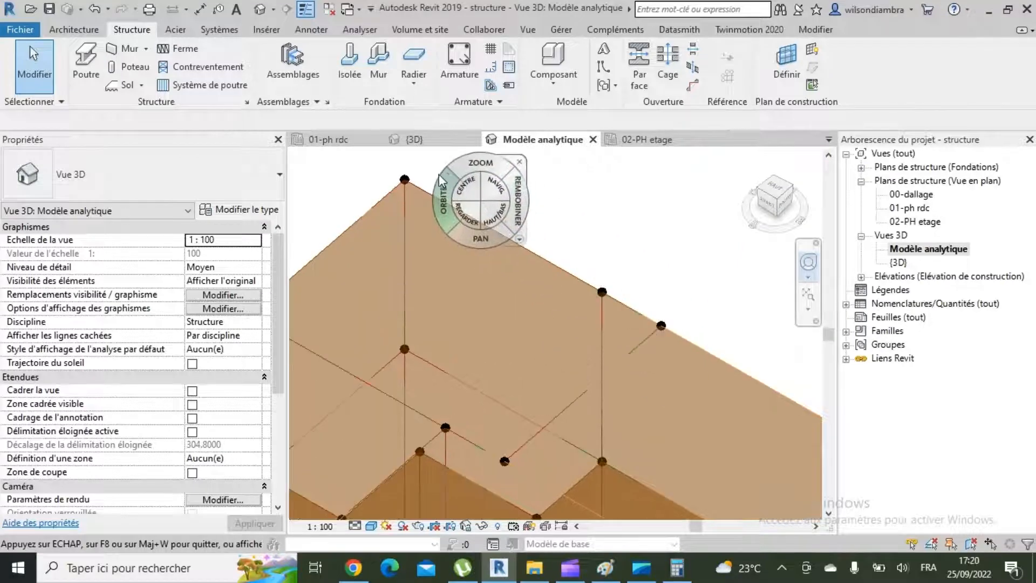
scroll(407, 196, "up", 4)
scroll(449, 191, "up", 2)
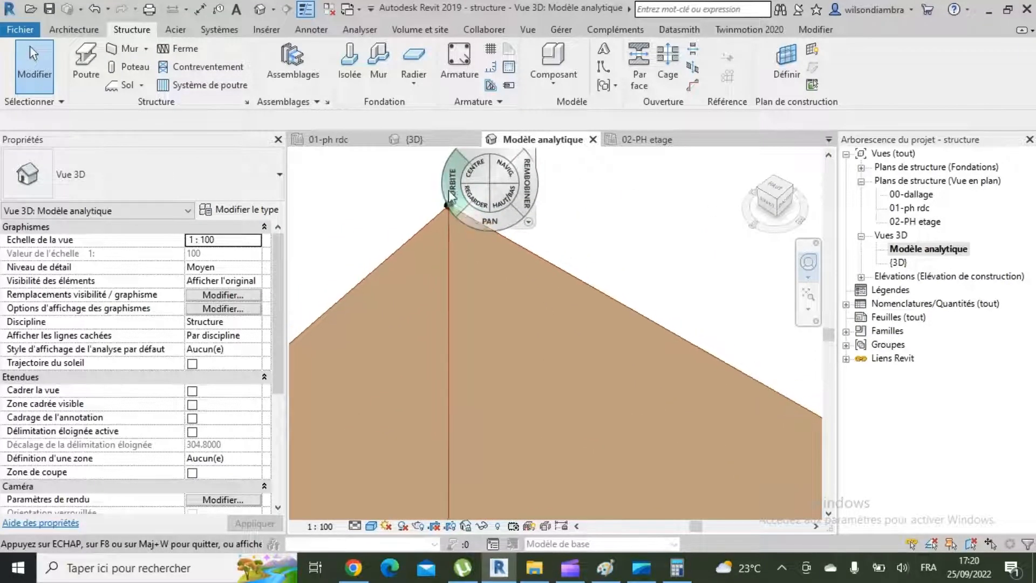
left_click_drag(494, 213, 584, 334)
scroll(594, 270, "down", 3)
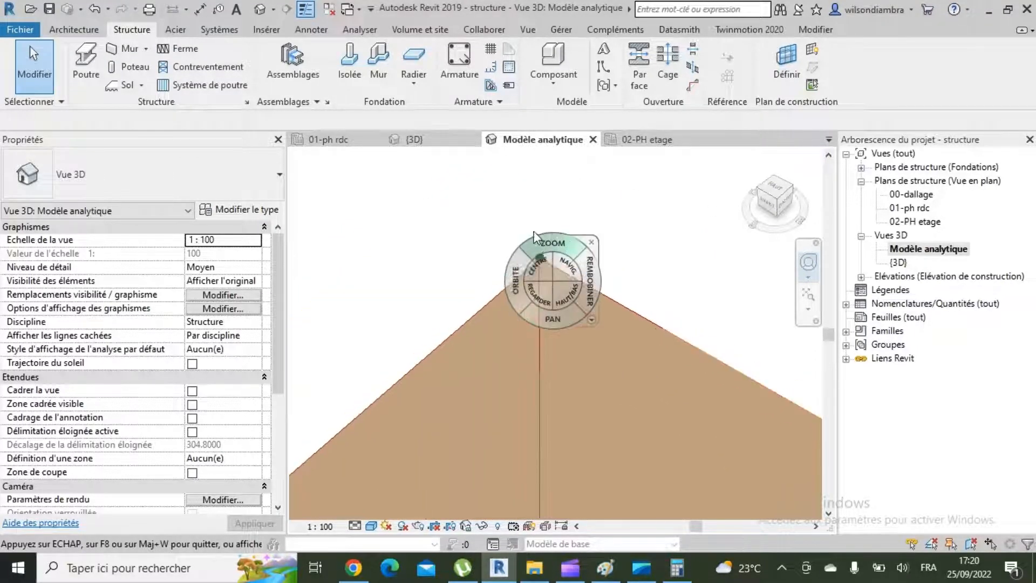
scroll(609, 247, "down", 5)
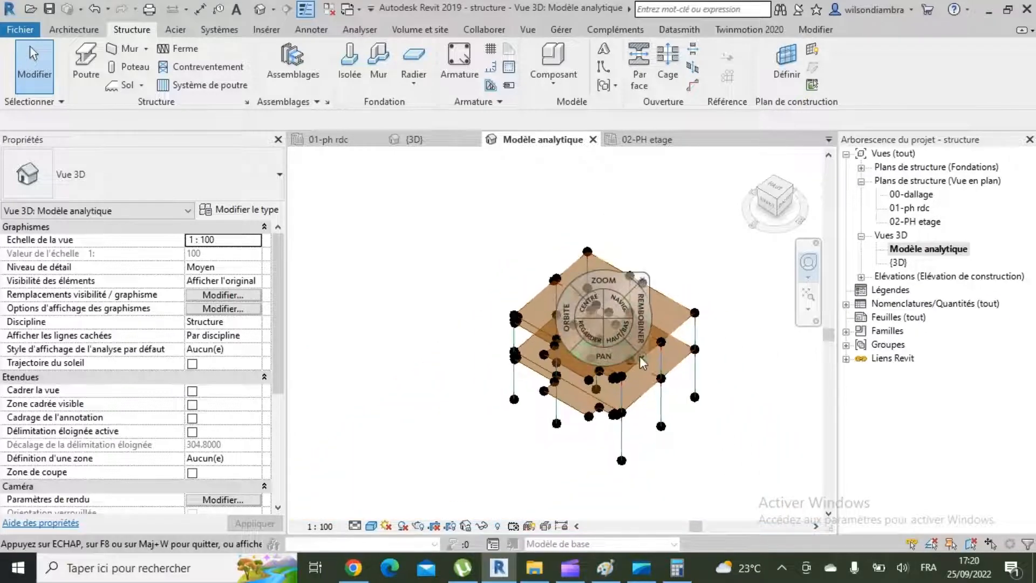
scroll(570, 331, "up", 2)
scroll(614, 248, "down", 2)
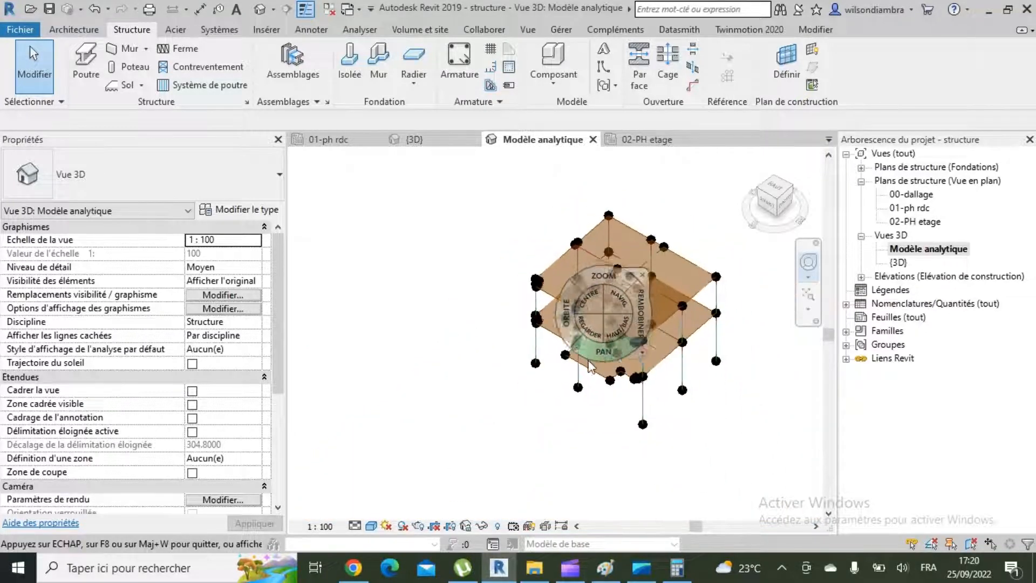
scroll(592, 367, "up", 2)
Inspect the beam intersection nodes and floor surfaces of both levels from the model's left side
left_click_drag(530, 369, 636, 340)
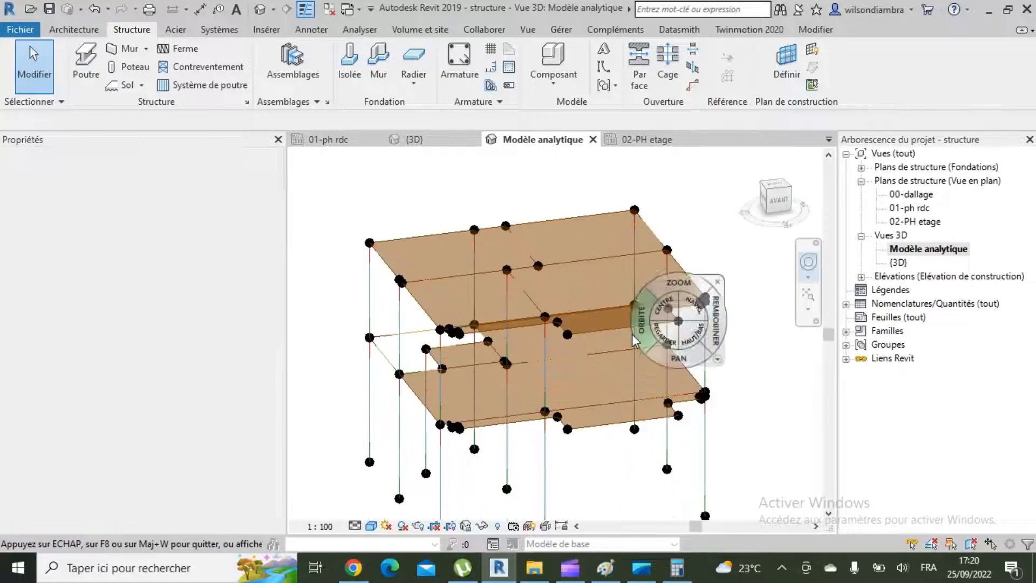
scroll(526, 398, "up", 2)
scroll(521, 373, "down", 2)
left_click_drag(512, 375, 565, 390)
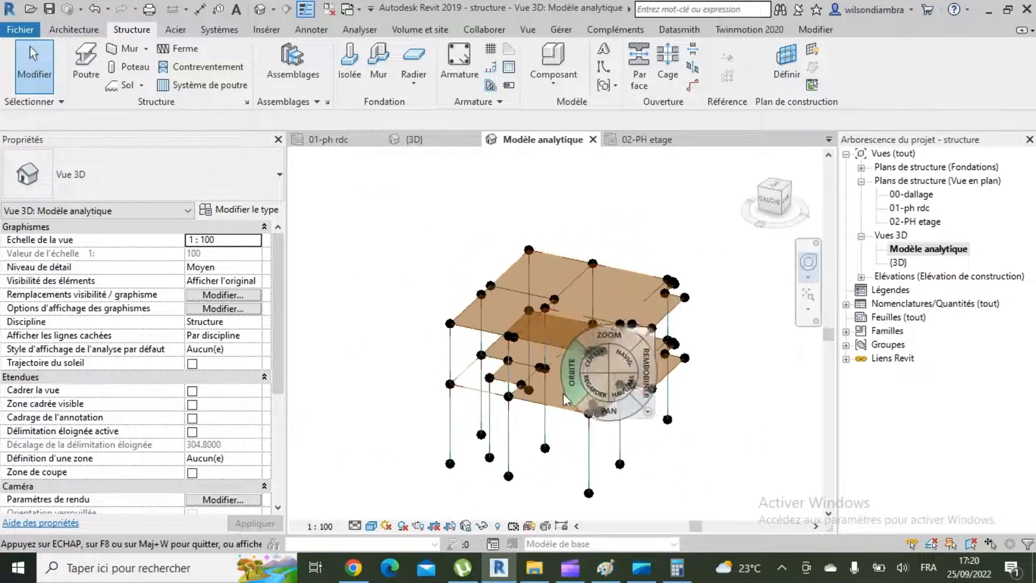
scroll(528, 363, "up", 3)
scroll(541, 329, "up", 4)
scroll(464, 348, "up", 2)
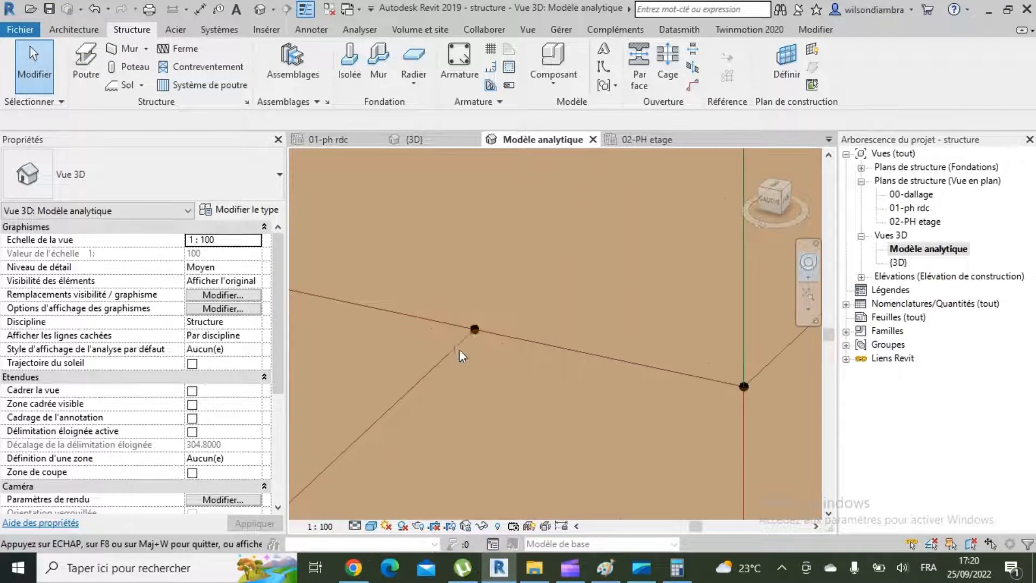
scroll(518, 343, "down", 5)
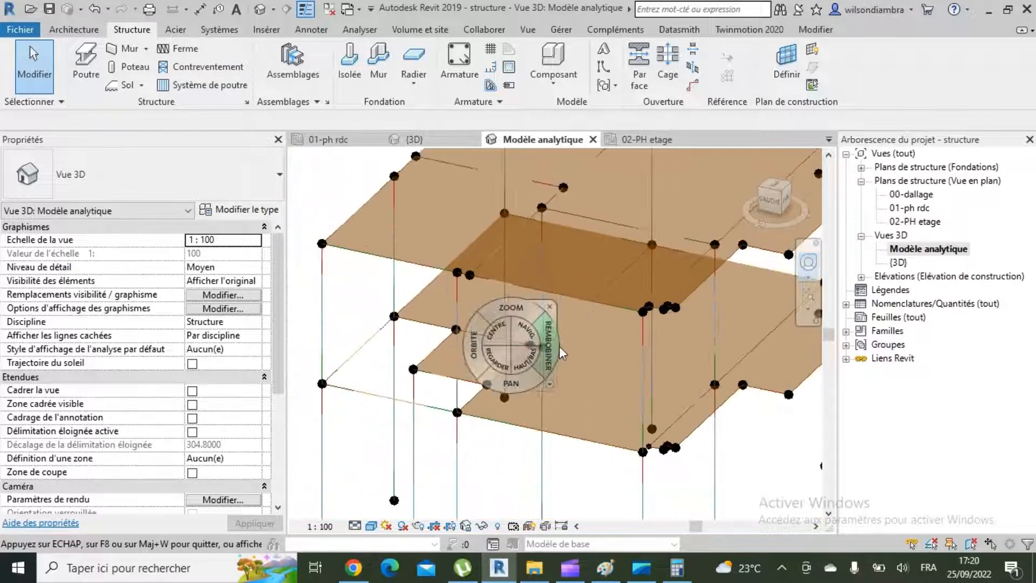
left_click_drag(491, 407, 572, 399)
left_click(701, 389)
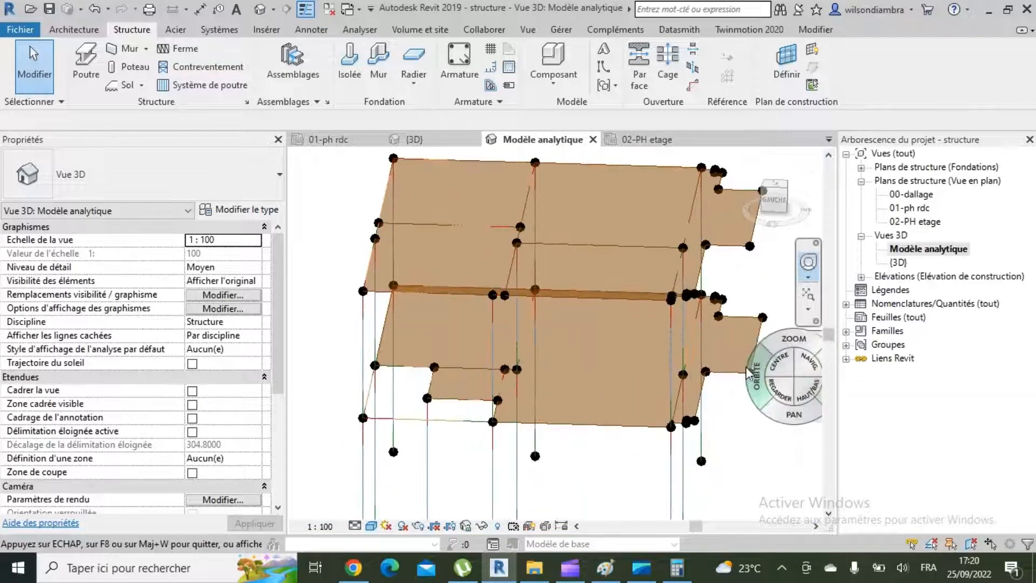
Examine the projecting floor edges and column nodes from the front, and close the navigation wheel
left_click_drag(745, 367, 694, 332)
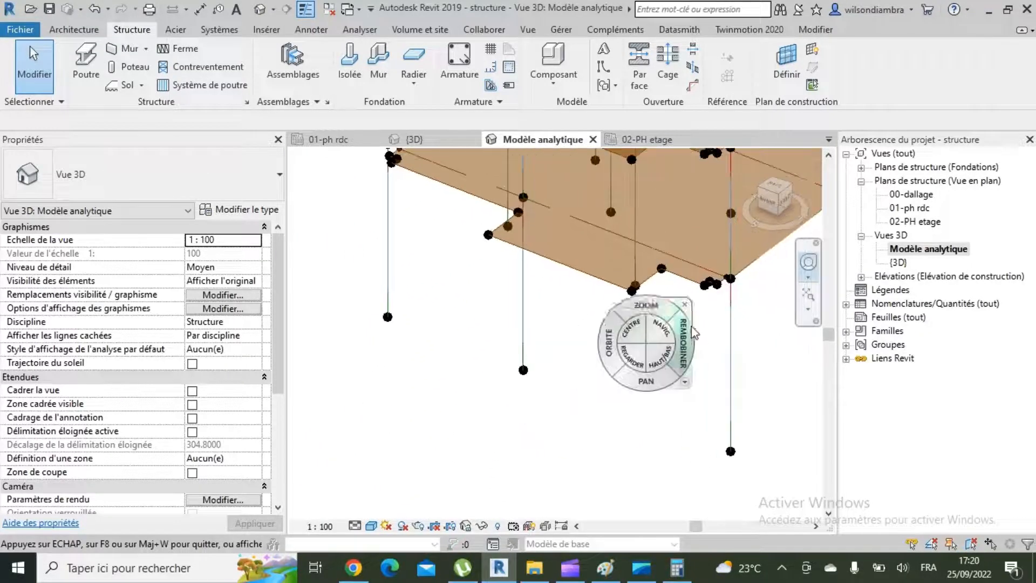
scroll(758, 269, "up", 3)
scroll(720, 292, "down", 1)
middle_click_drag(626, 329, 663, 432)
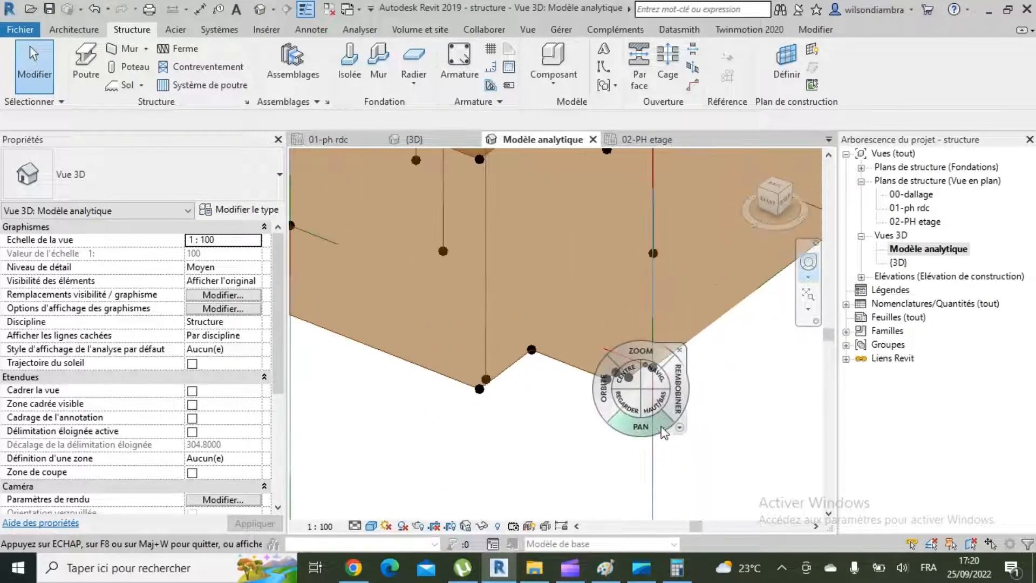
scroll(662, 429, "down", 3)
left_click_drag(604, 386, 560, 379)
scroll(468, 401, "up", 1)
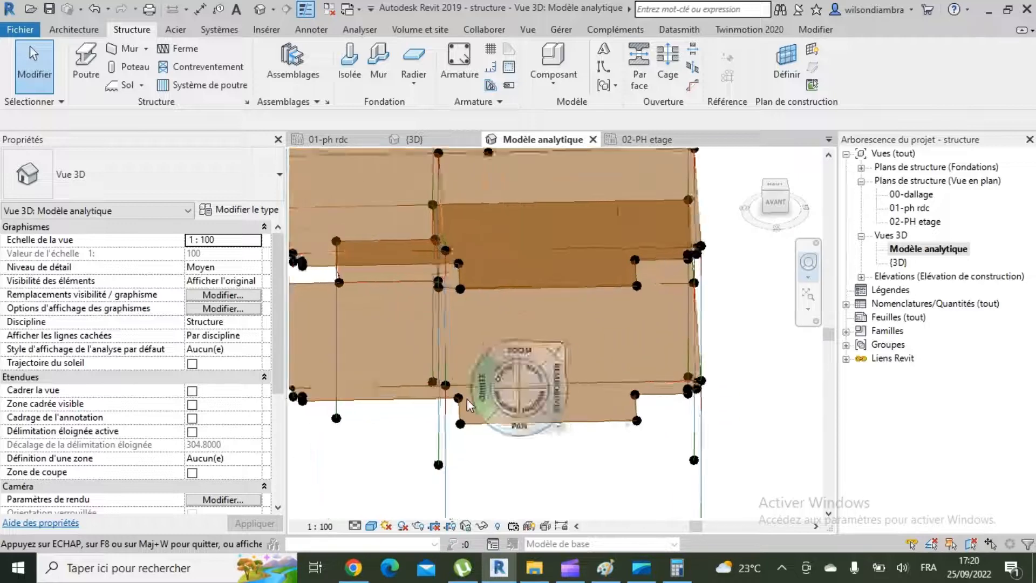
left_click_drag(468, 398, 511, 358)
scroll(473, 355, "up", 3)
scroll(487, 349, "down", 5)
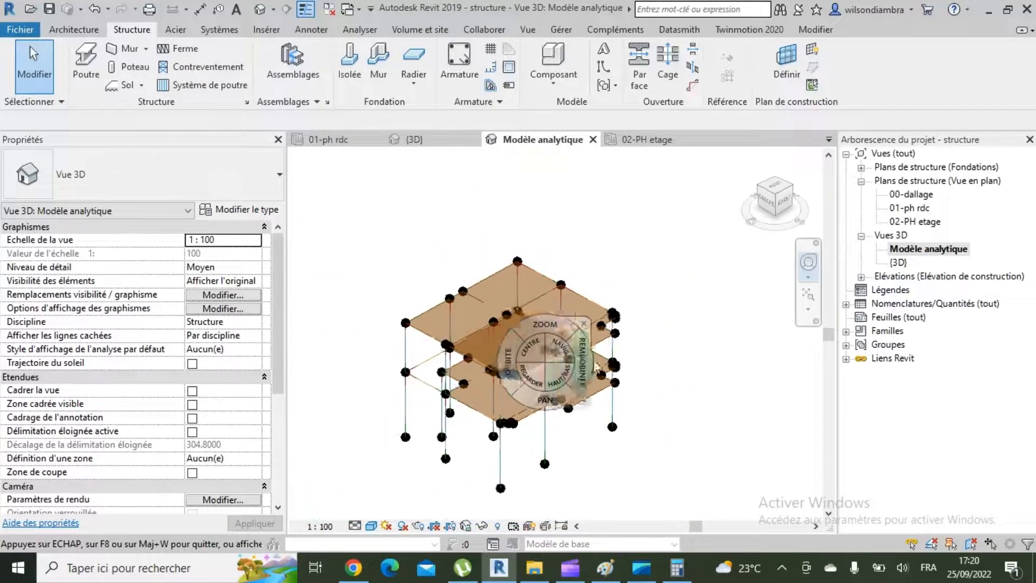
scroll(594, 326, "up", 2)
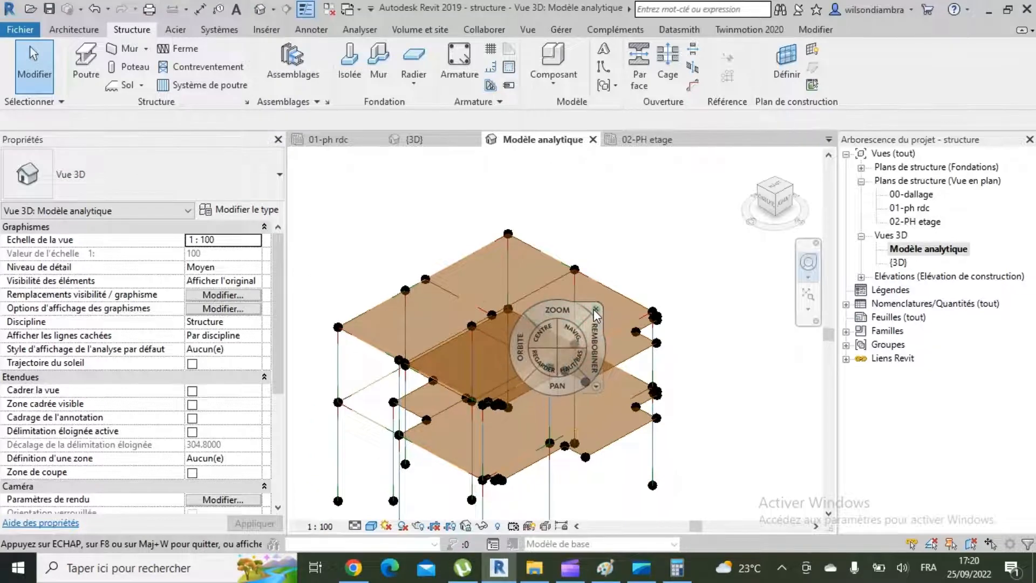
left_click(595, 308)
Apply Unidirectionnel as the analysis method of the upper level's 16+4 analytical floor beside the projecting slab
scroll(610, 296, "up", 2)
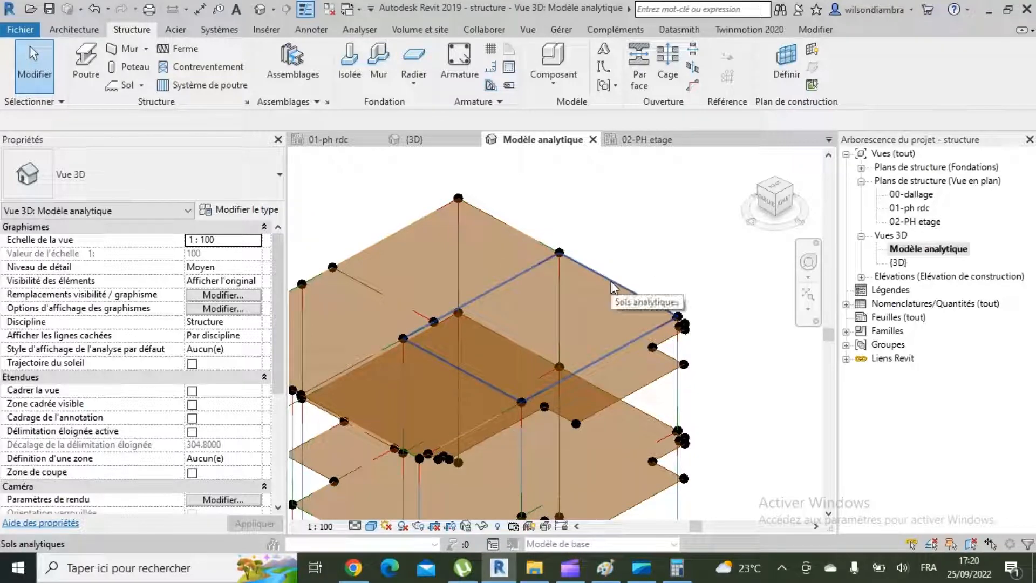
left_click(611, 281)
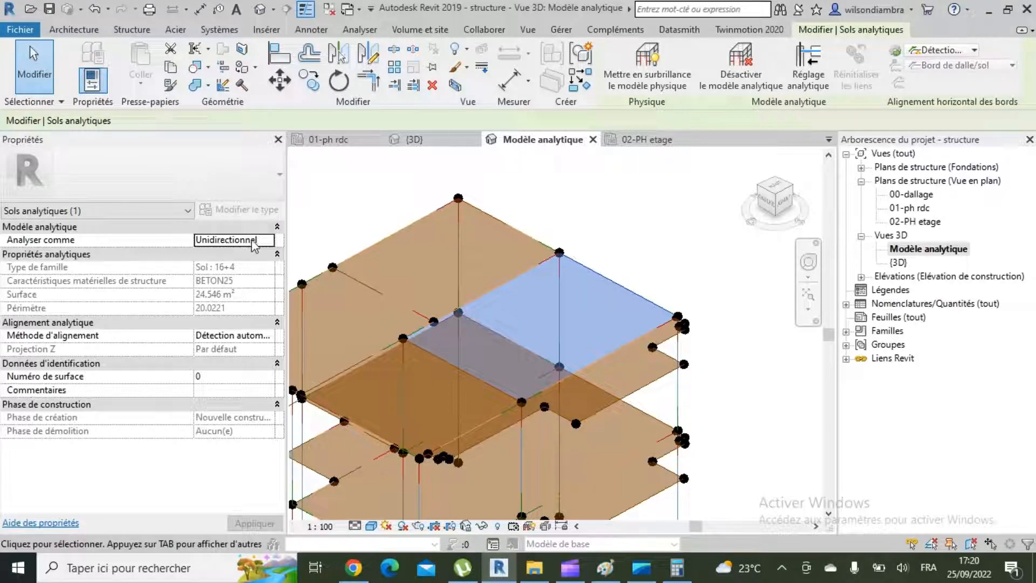
left_click(266, 242)
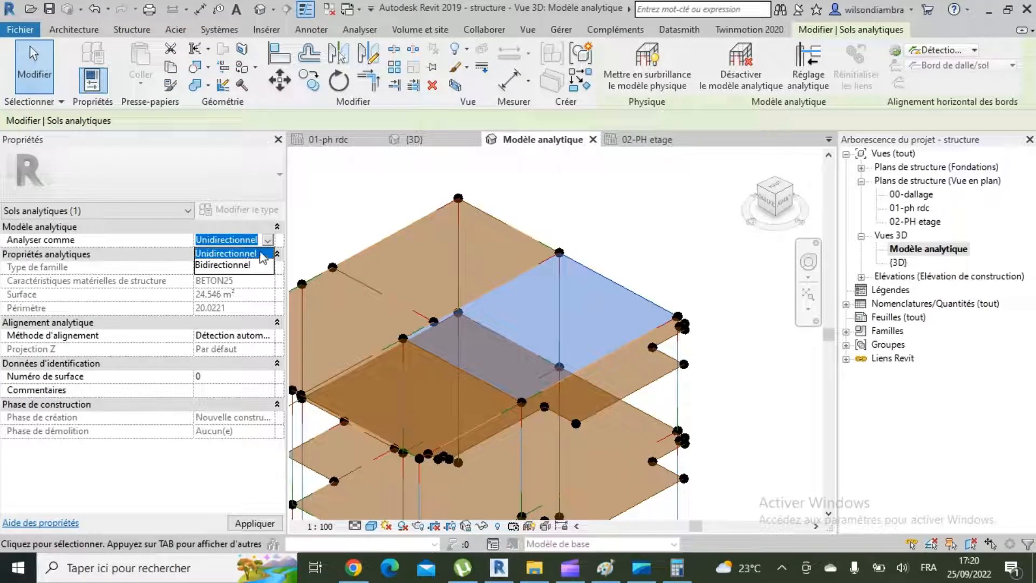
left_click(256, 256)
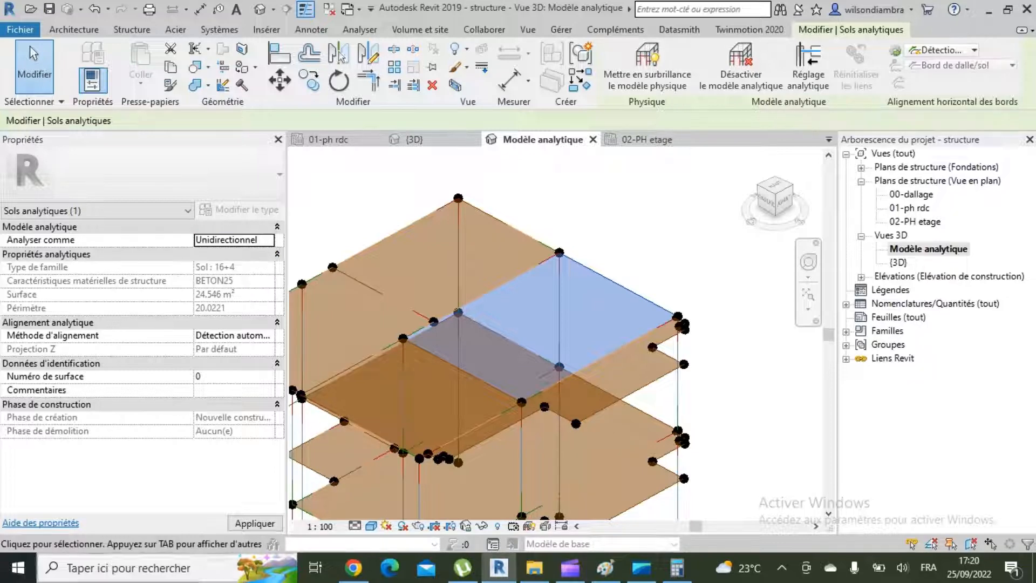
left_click(254, 523)
left_click(705, 259)
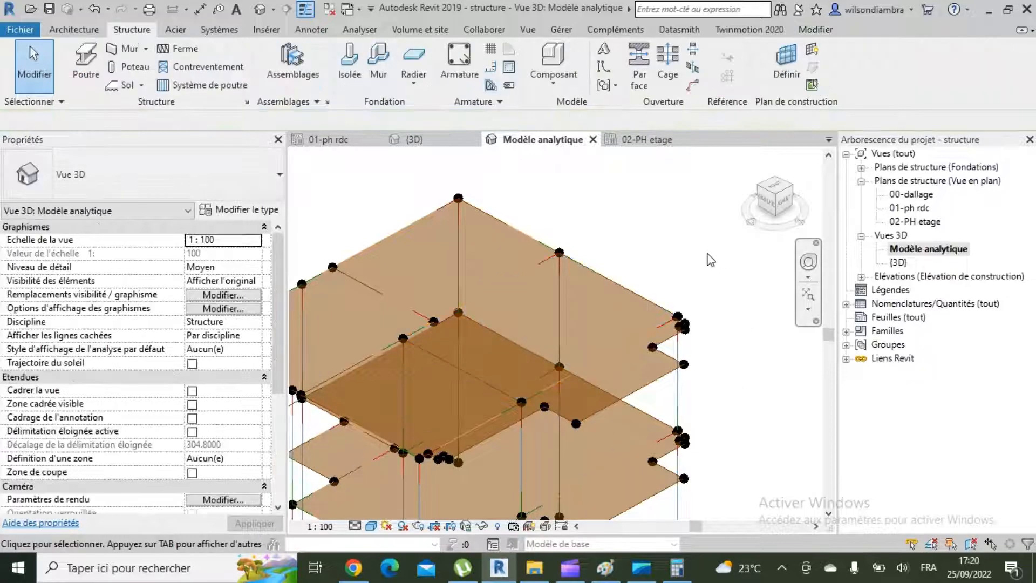
Check the analytical properties of the upper level's projecting floor of type 16 and inspect its edges and nodes
middle_click_drag(706, 259, 619, 408, "shift")
scroll(619, 408, "up", 3)
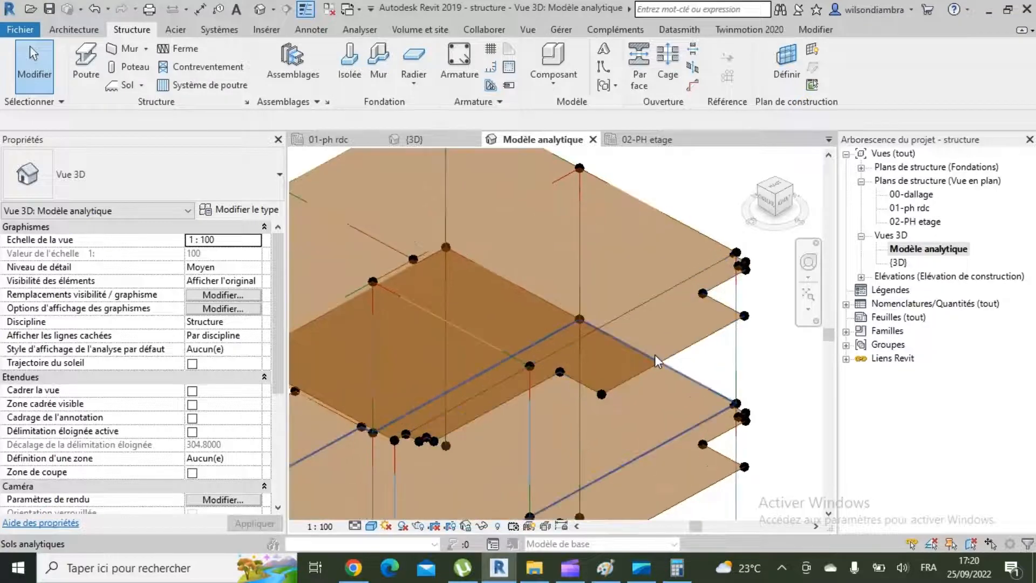
left_click(673, 356)
scroll(673, 334, "down", 3)
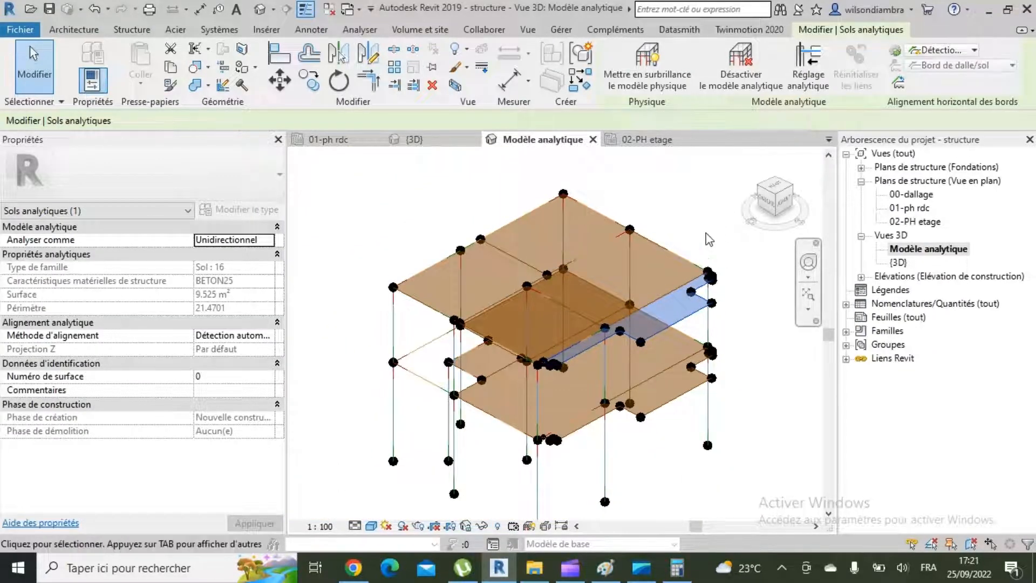
scroll(709, 239, "up", 5)
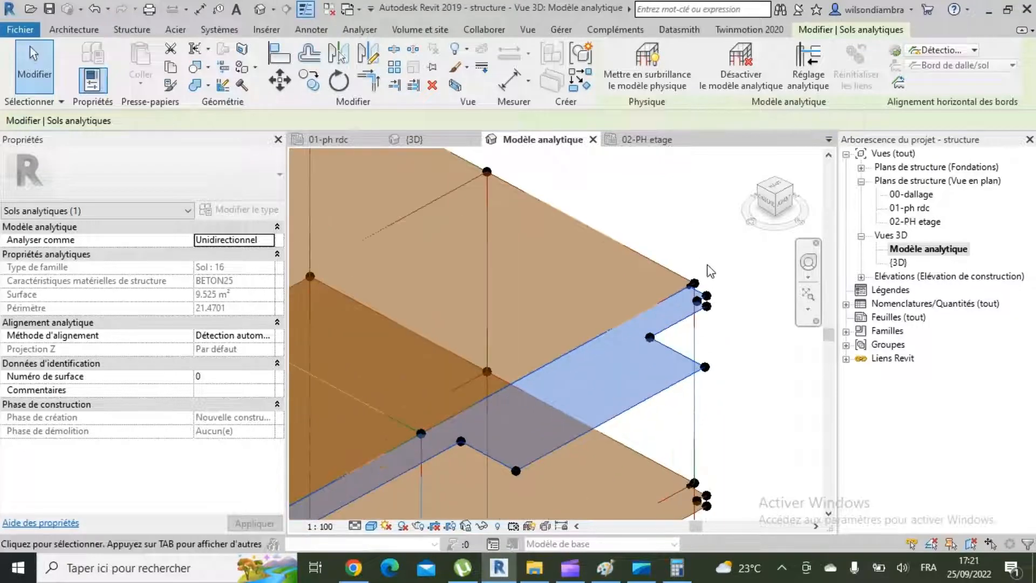
scroll(686, 239, "up", 2)
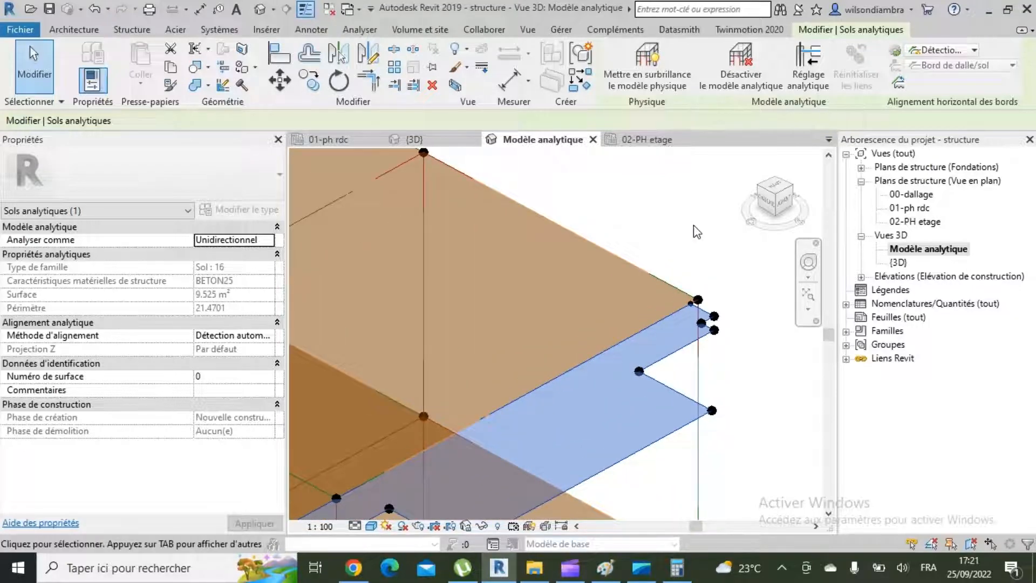
scroll(696, 232, "down", 3)
scroll(697, 222, "down", 4)
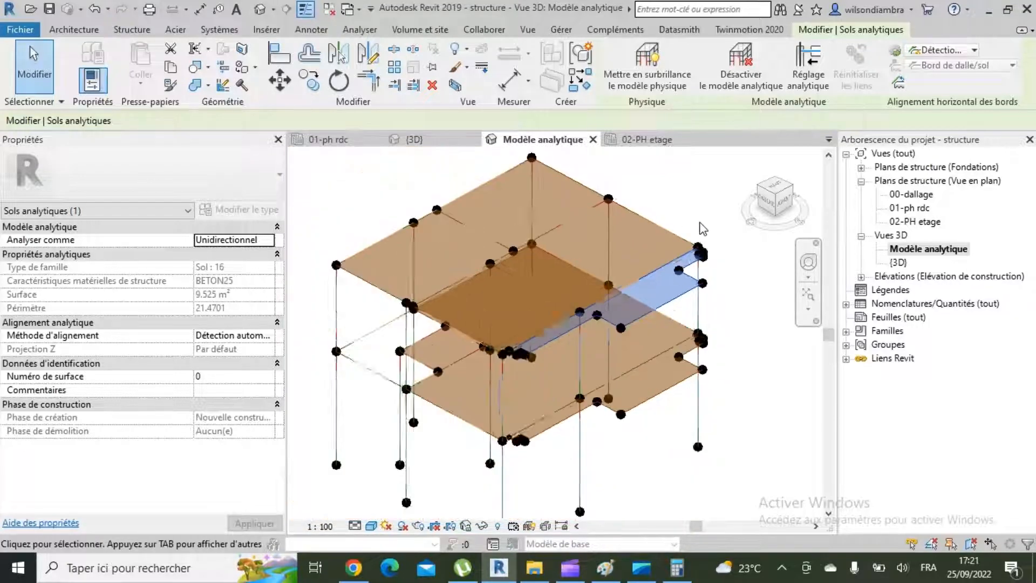
scroll(667, 189, "up", 3)
left_click(681, 179)
scroll(697, 192, "down", 3)
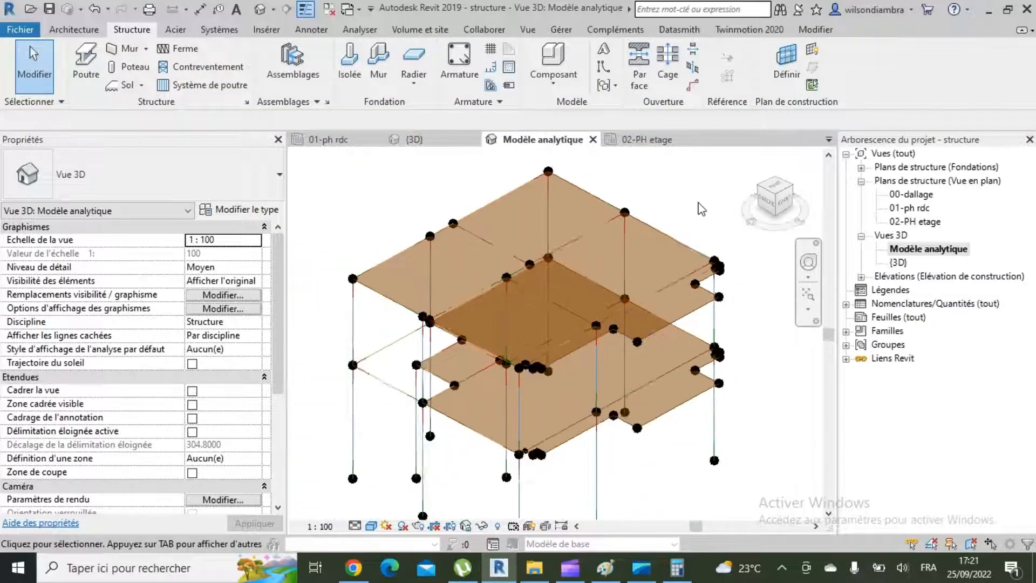
scroll(677, 211, "up", 2)
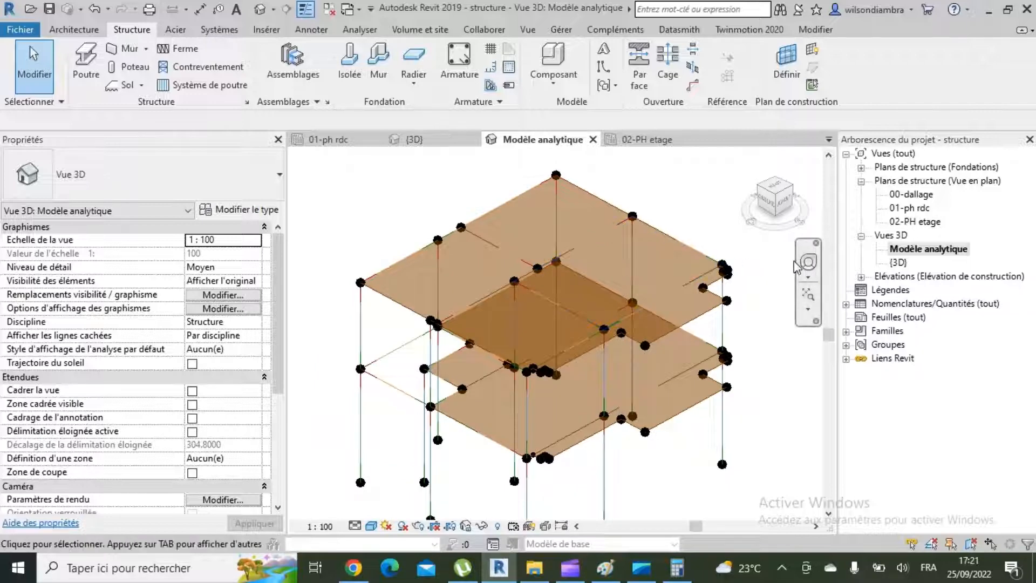
middle_click_drag(707, 223, 537, 302, "shift")
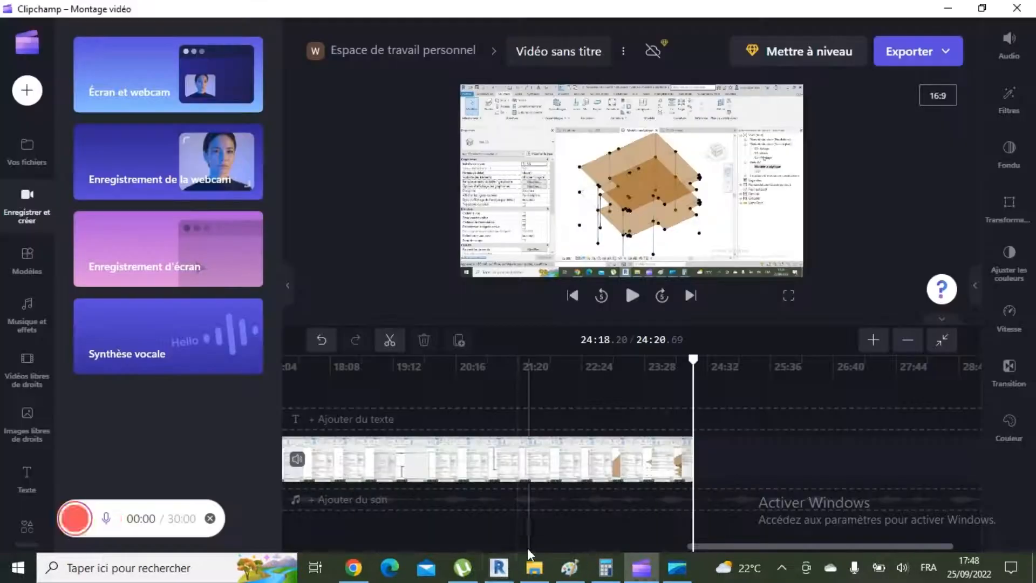
Switch to Revit and inspect the projecting floor edges and nodes of the analytical model, orbiting towards its front side
left_click(499, 567)
scroll(631, 300, "up", 8)
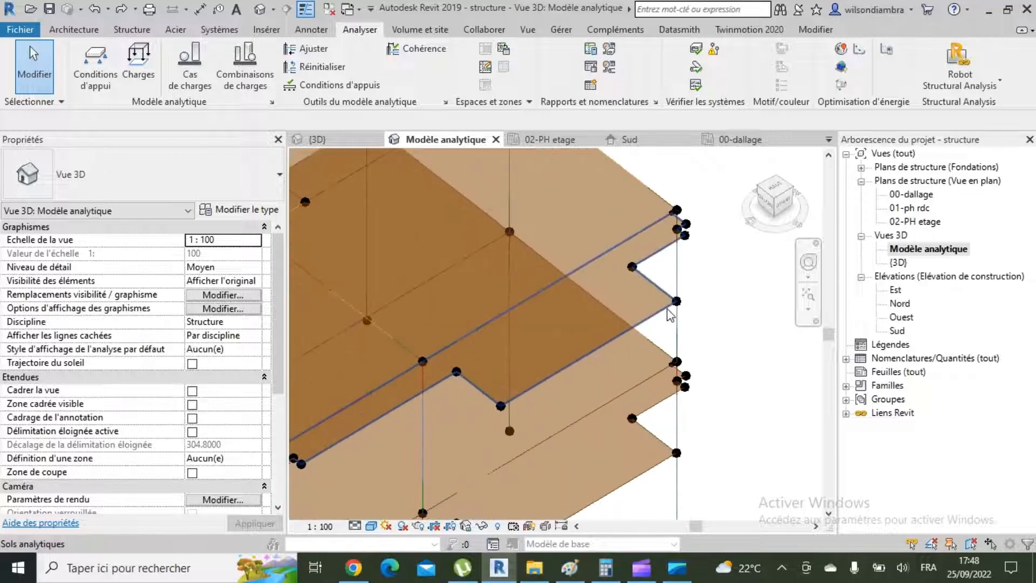
scroll(673, 253, "down", 8)
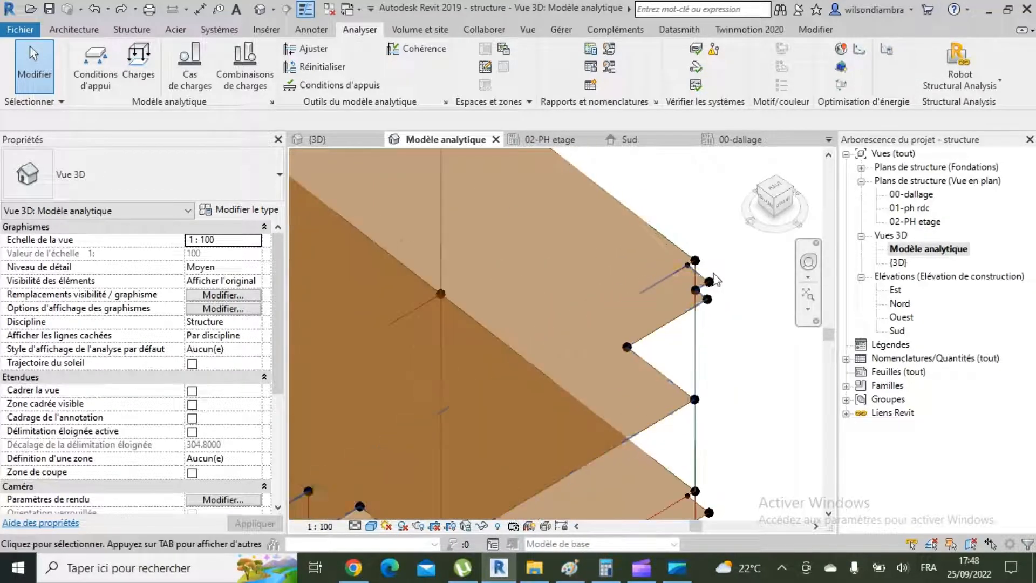
scroll(546, 423, "up", 6)
scroll(539, 346, "up", 3)
scroll(478, 431, "down", 7)
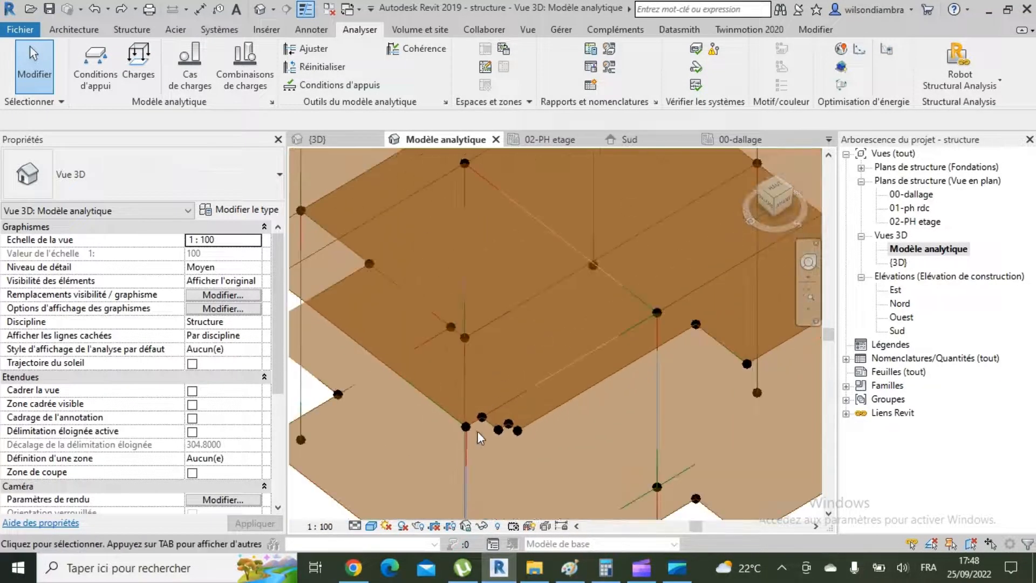
left_click(808, 263)
left_click_drag(649, 354, 537, 313)
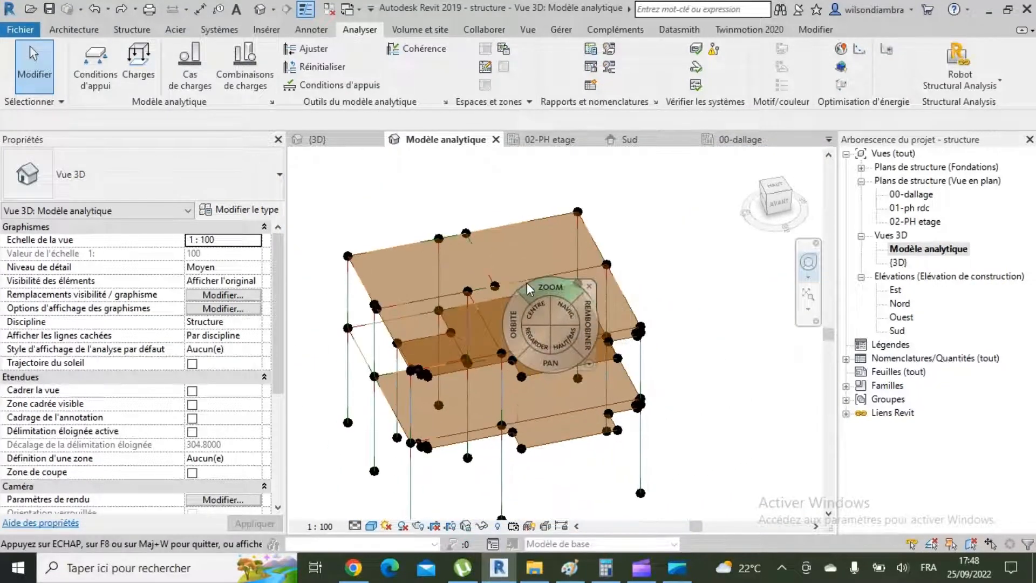
Delete the 00-dallage level in the Sud elevation, accepting the removal of its associated plan view
left_click(897, 331)
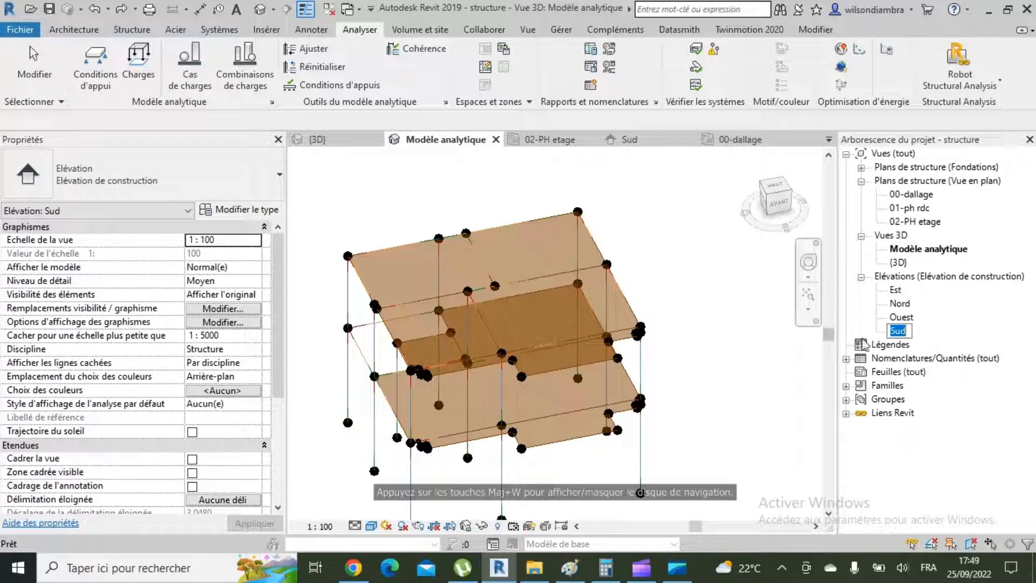
left_click(911, 359)
double_click(898, 331)
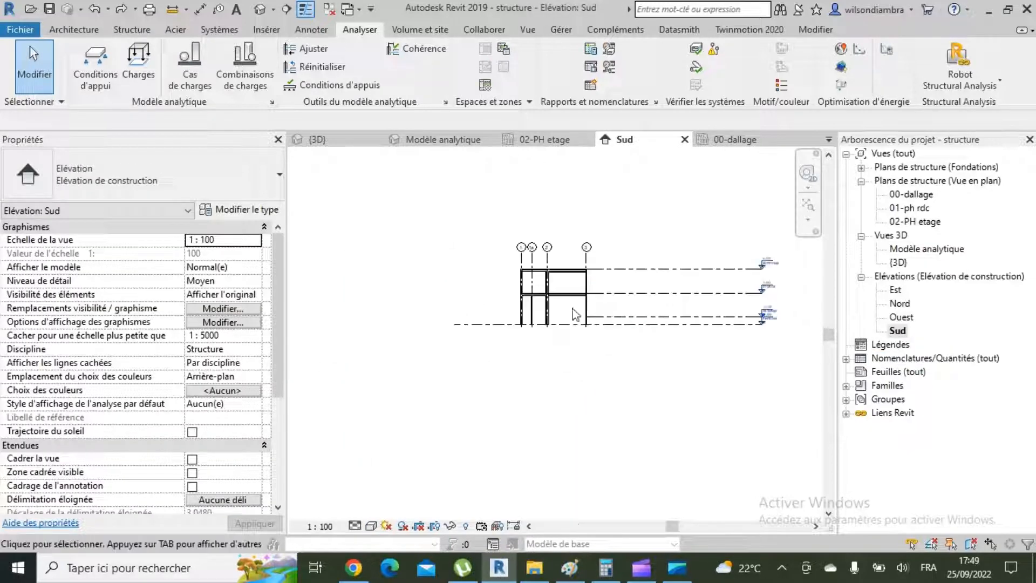
scroll(762, 335, "up", 4)
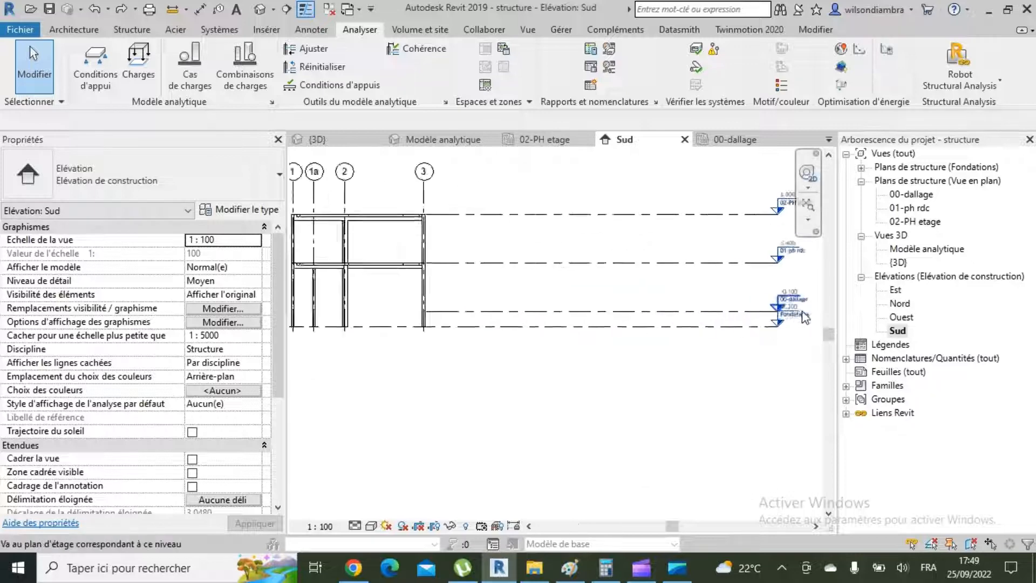
left_click(728, 312)
key("Delete")
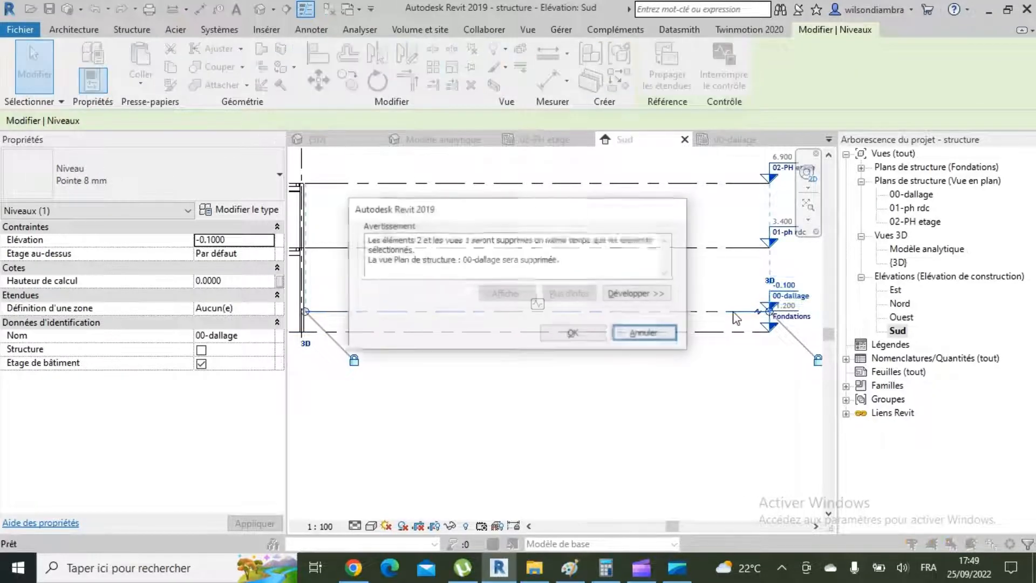
left_click(594, 337)
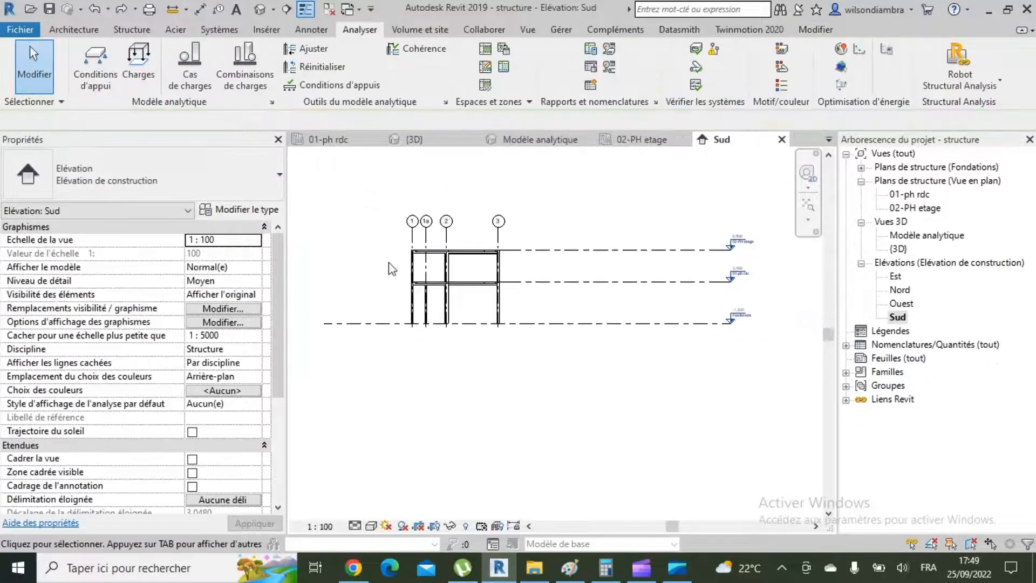
Examine the columns, beams, floors and remaining levels in the Sud elevation, and dismiss the save reminder without saving
scroll(418, 238, "up", 3)
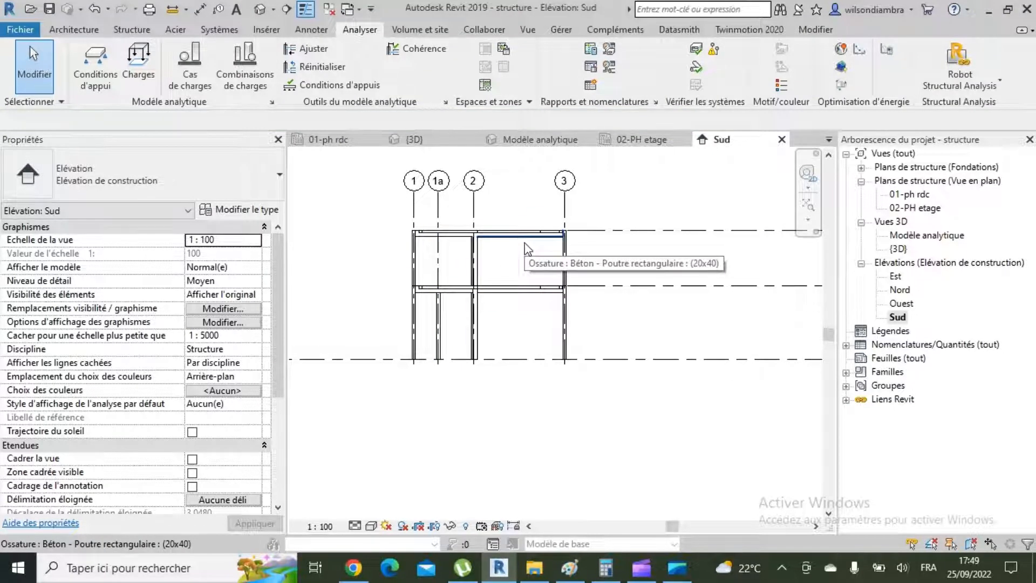
scroll(550, 269, "down", 2)
scroll(538, 266, "up", 2)
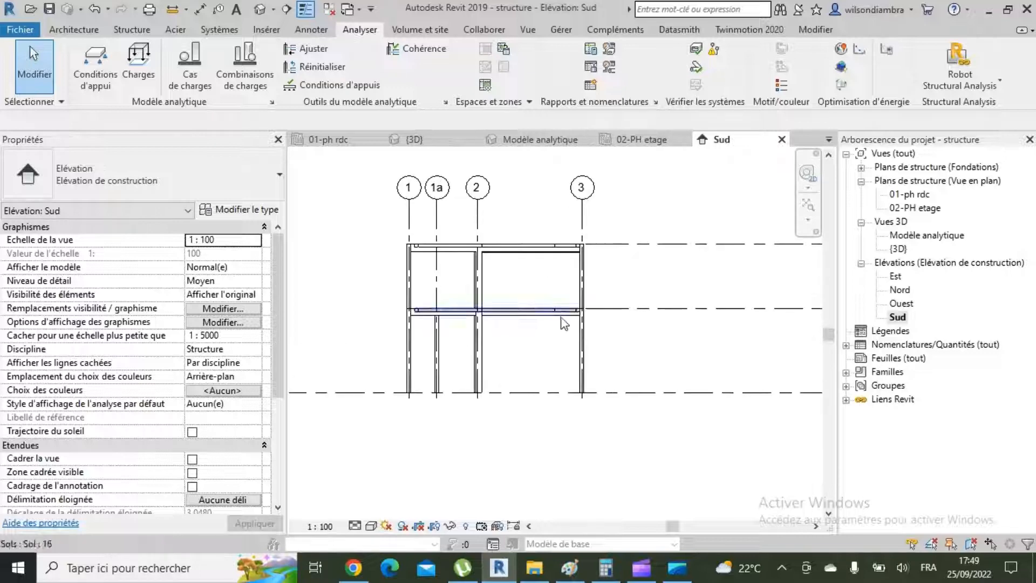
scroll(544, 280, "down", 2)
scroll(620, 254, "up", 2)
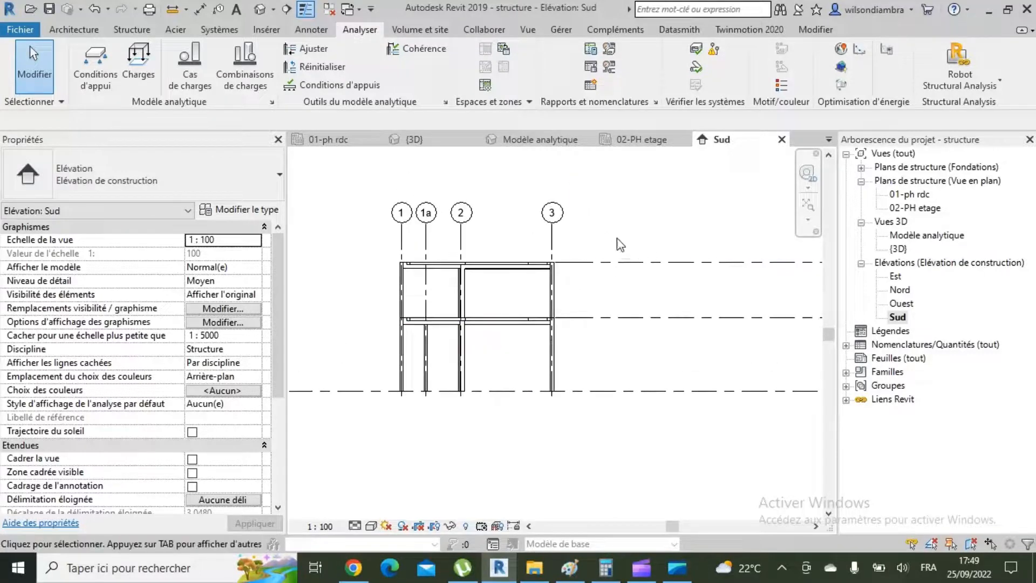
scroll(620, 244, "down", 3)
scroll(580, 329, "up", 3)
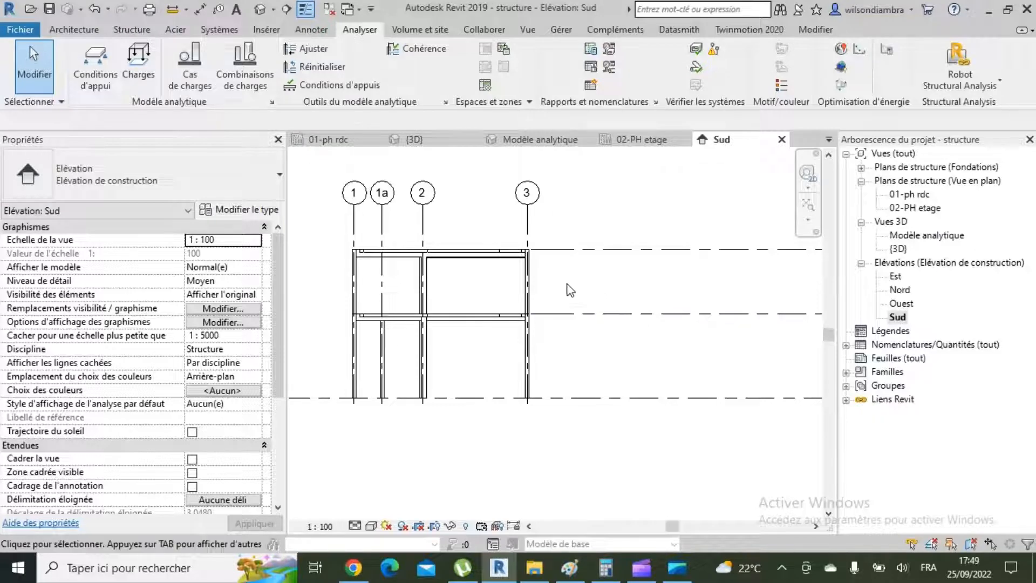
scroll(593, 291, "down", 2)
scroll(637, 227, "up", 2)
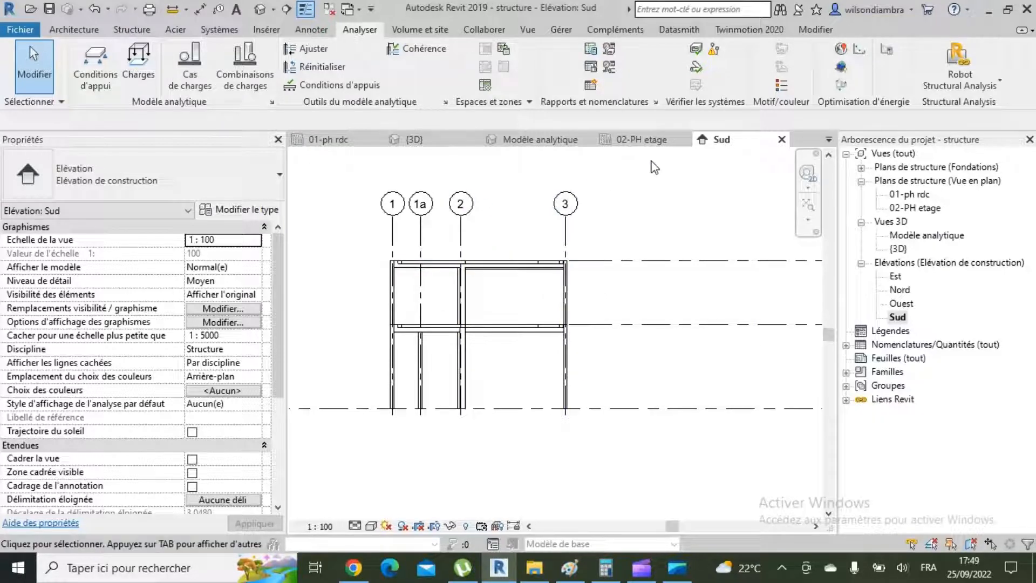
scroll(590, 316, "down", 2)
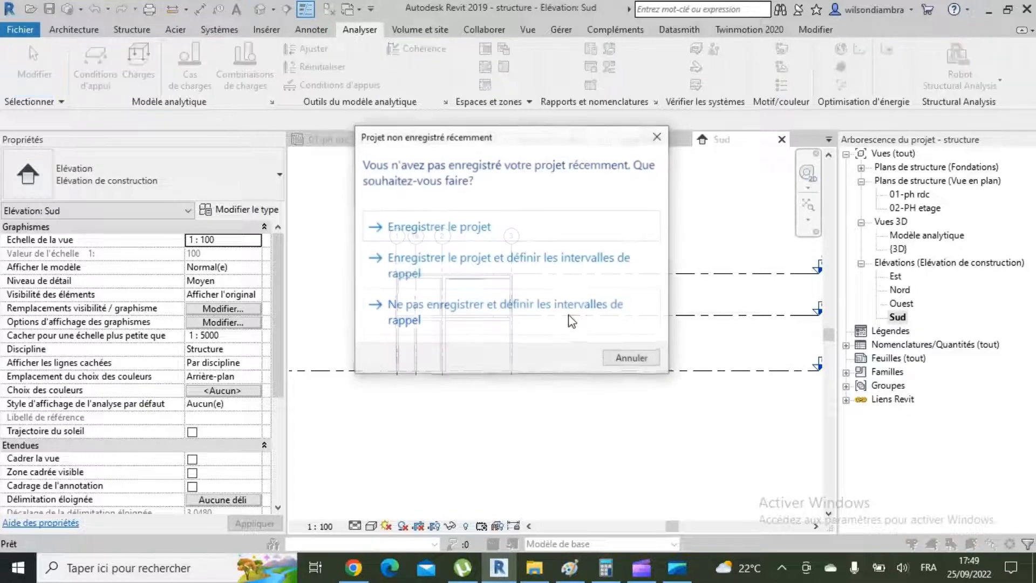
left_click(658, 137)
Inspect the floors, beams and columns of the physical structure in the {3D} view
scroll(587, 282, "down", 1)
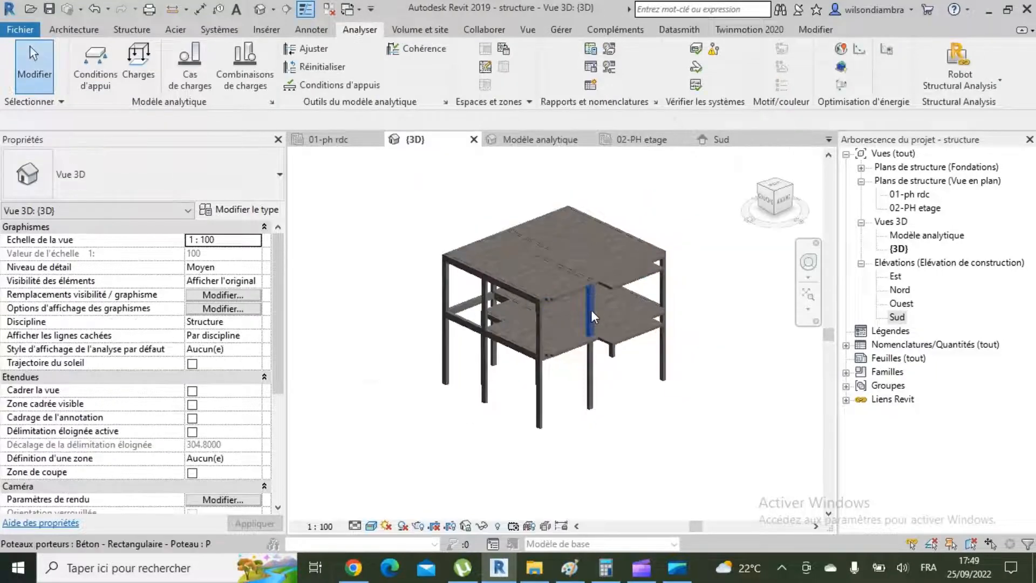
scroll(592, 315, "up", 2)
left_click(807, 261)
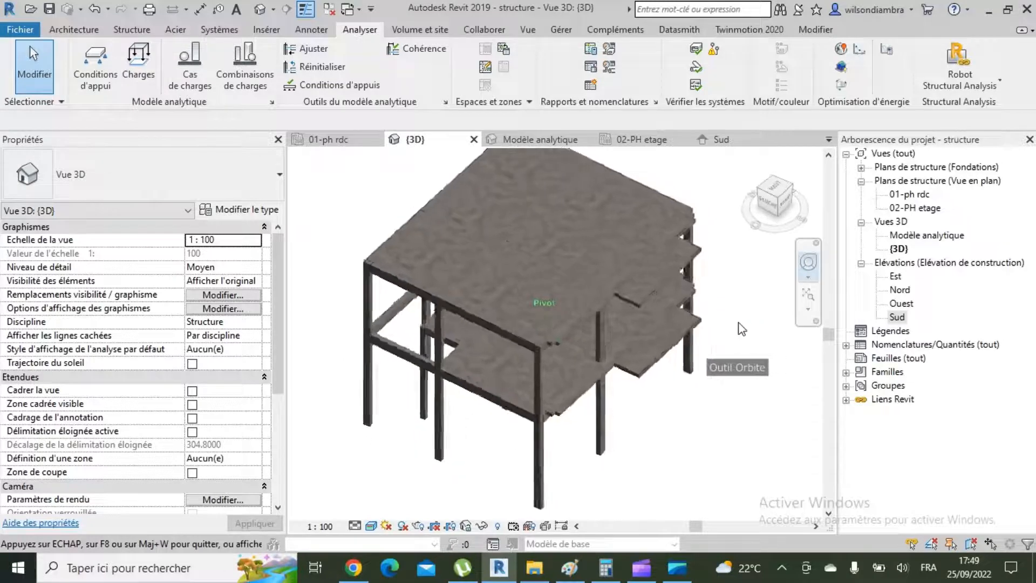
Open the Modèle analytique view and inspect the projecting floor edges and their nodes on both levels from the left side
double_click(908, 238)
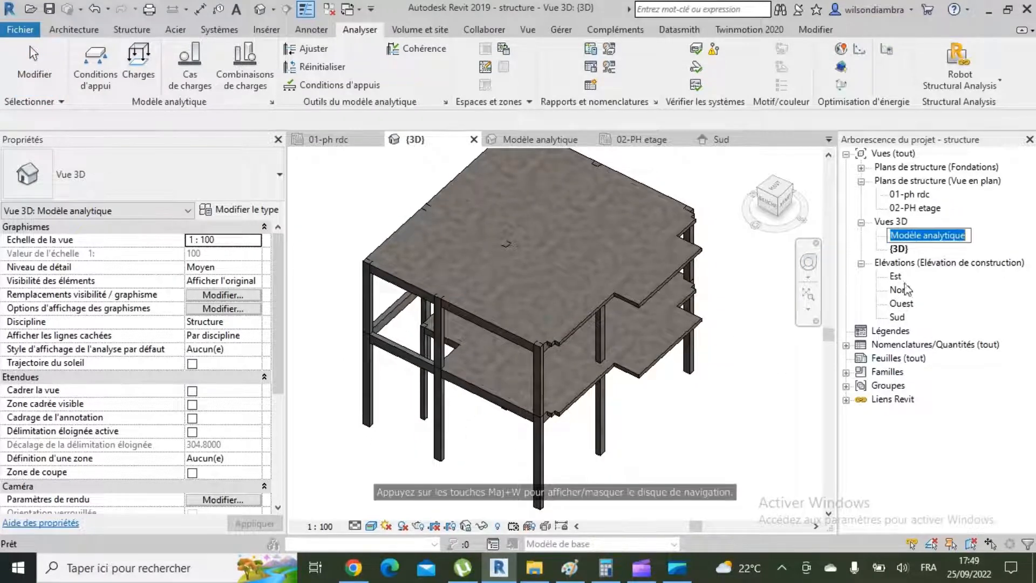
left_click(905, 283)
double_click(906, 234)
scroll(459, 355, "up", 1)
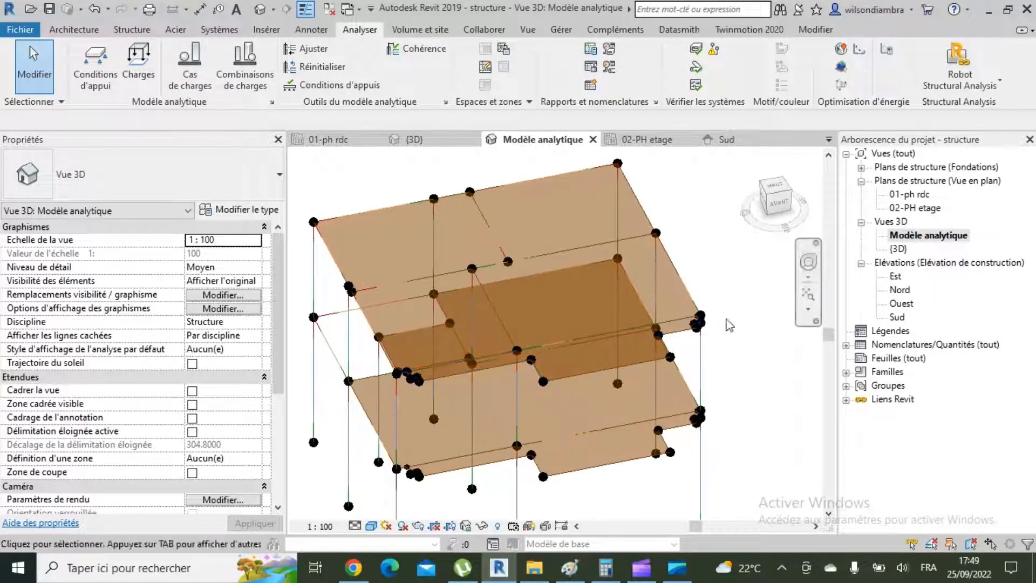
left_click(808, 266)
left_click_drag(600, 391, 712, 376)
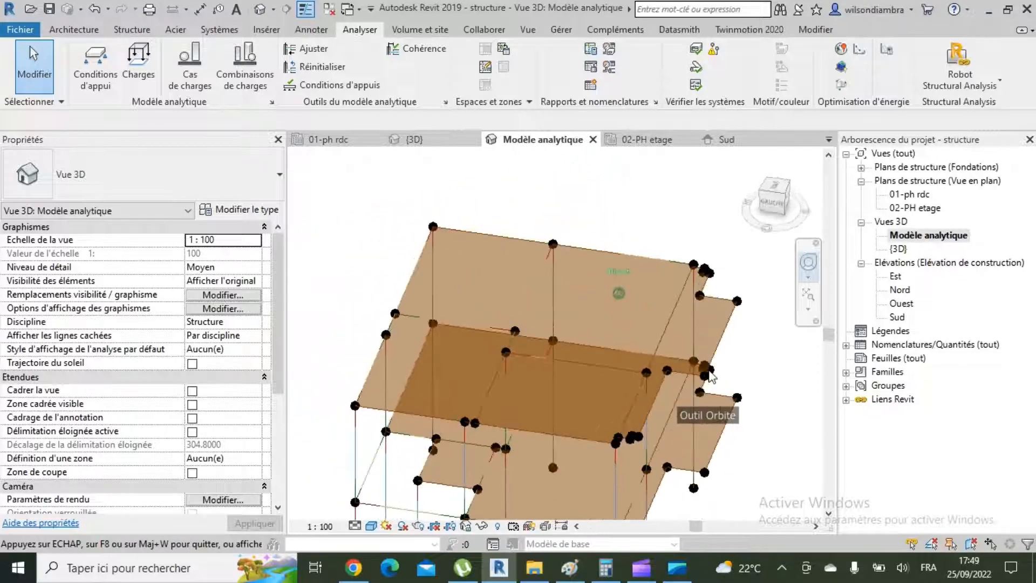
scroll(652, 452, "up", 3)
left_click_drag(637, 438, 515, 353)
scroll(514, 351, "down", 3)
scroll(622, 347, "up", 2)
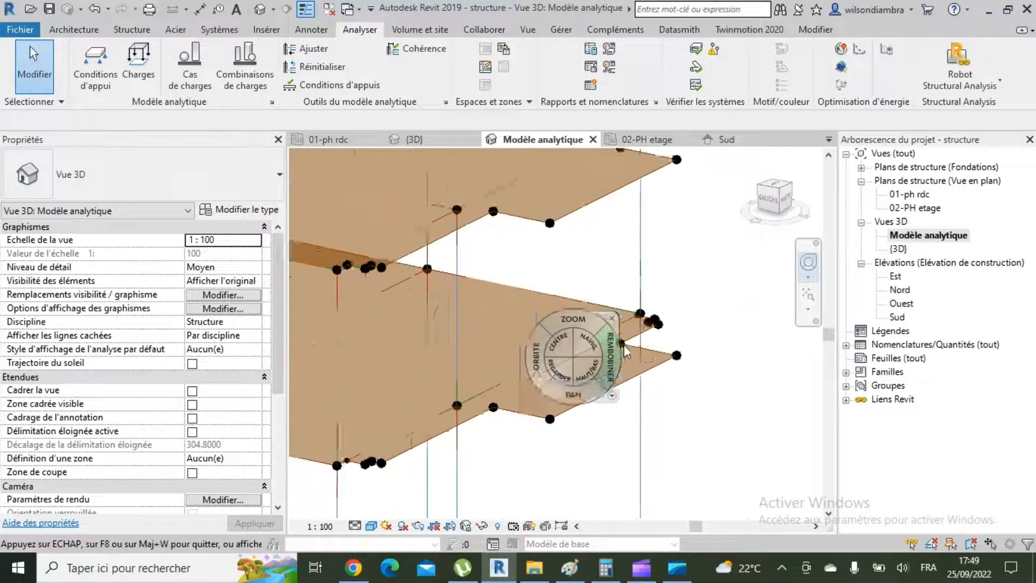
Examine the complete analytical model of both levels from the front left corner, and close the navigation wheel
scroll(623, 346, "up", 1)
middle_click_drag(623, 345, 610, 371, "shift")
scroll(666, 299, "down", 2)
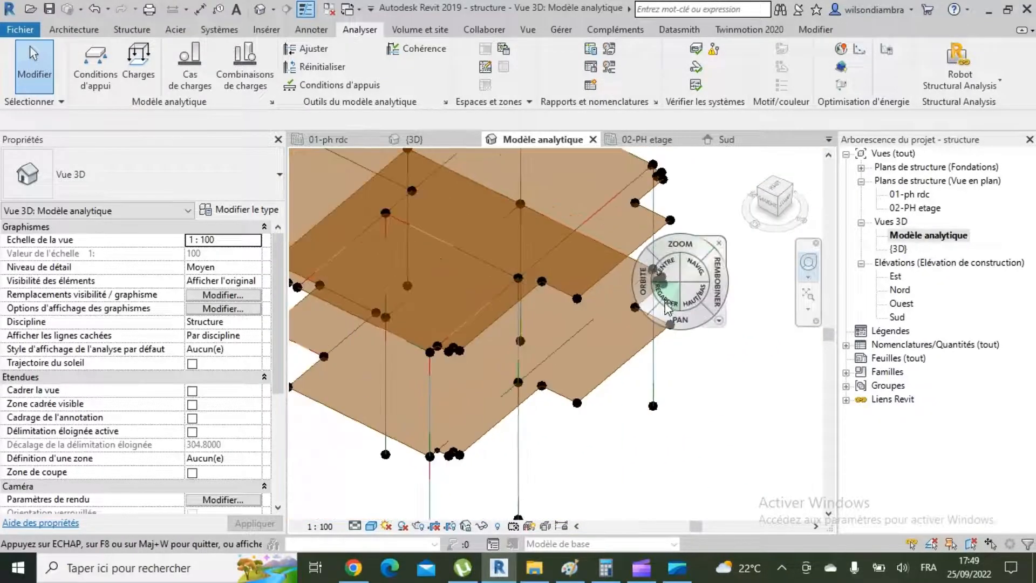
scroll(637, 312, "down", 3)
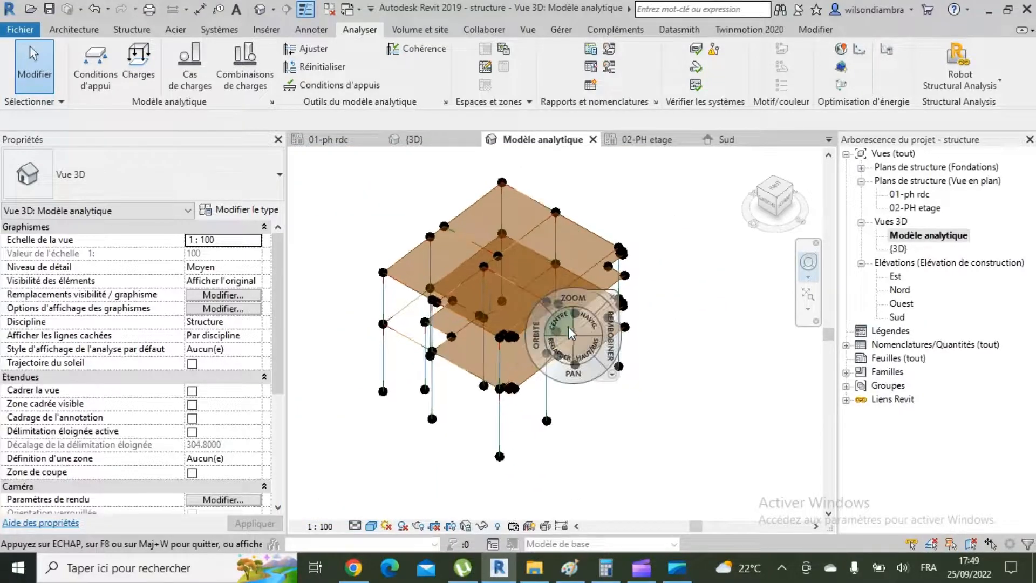
scroll(558, 318, "down", 2)
scroll(599, 247, "up", 3)
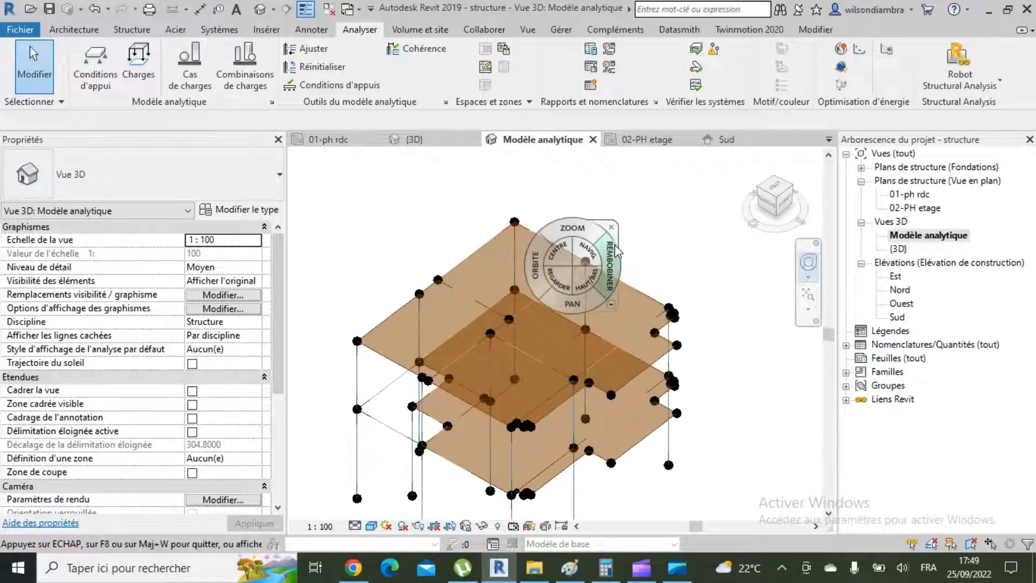
left_click(611, 226)
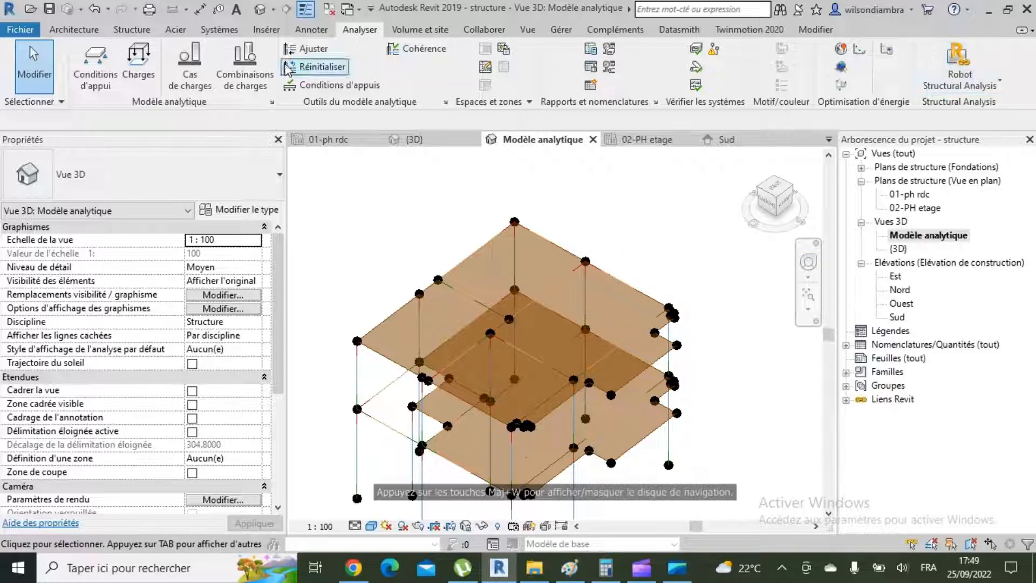
Send the model to Robot Structural Analysis using Envoyer le modèle with Intégration directe, and decline to view the message list
left_click(981, 89)
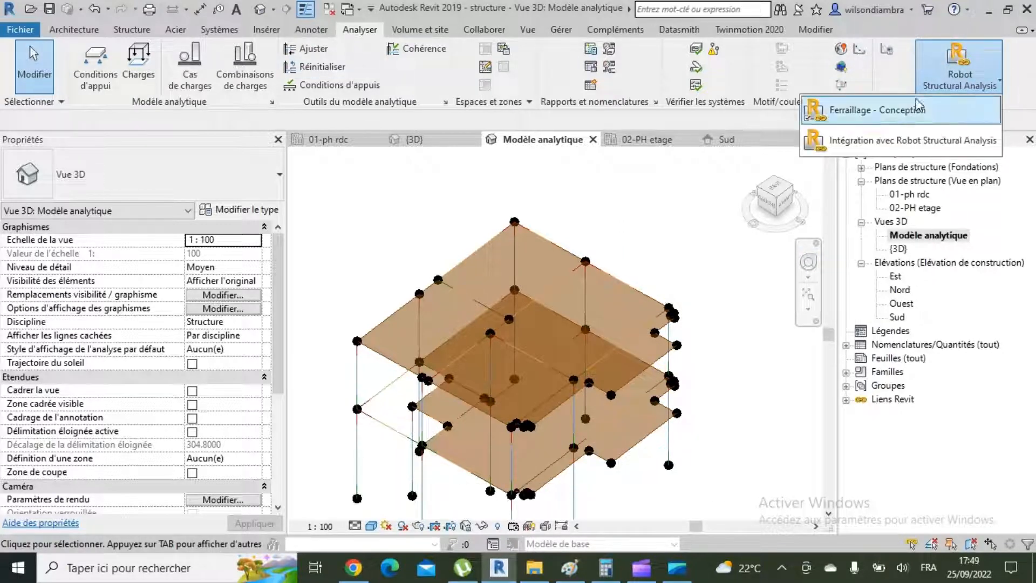
left_click(920, 142)
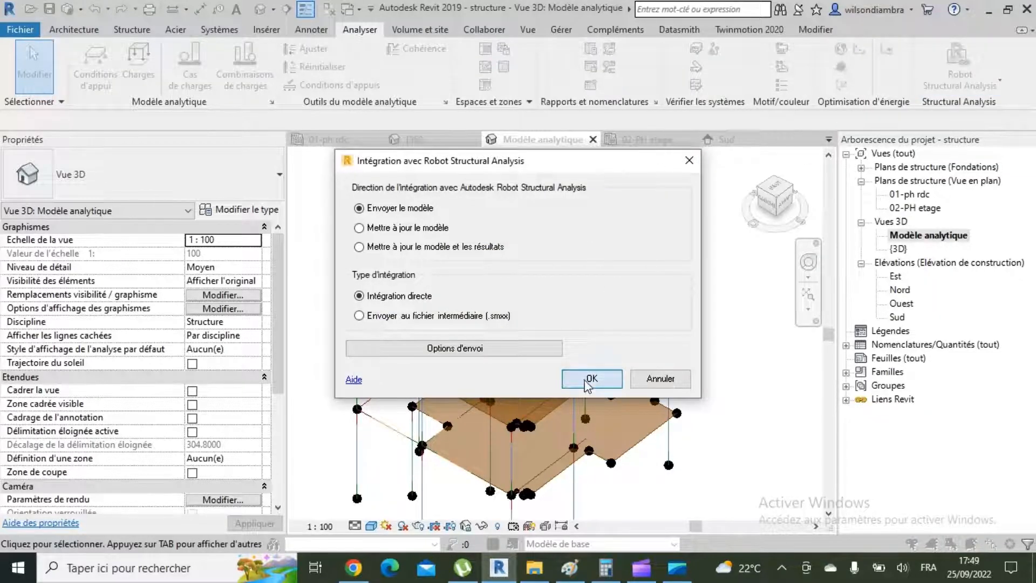
left_click(588, 380)
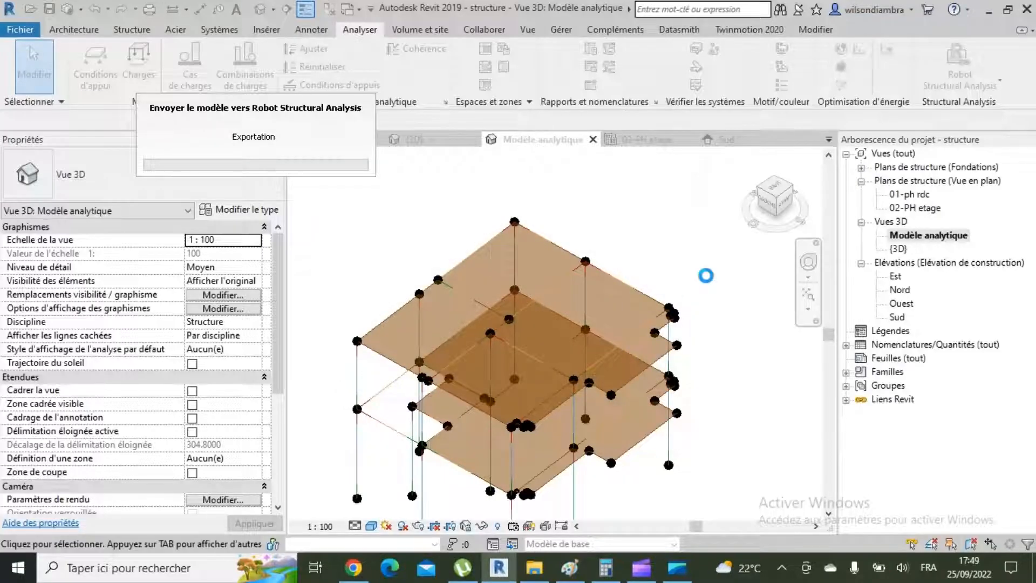
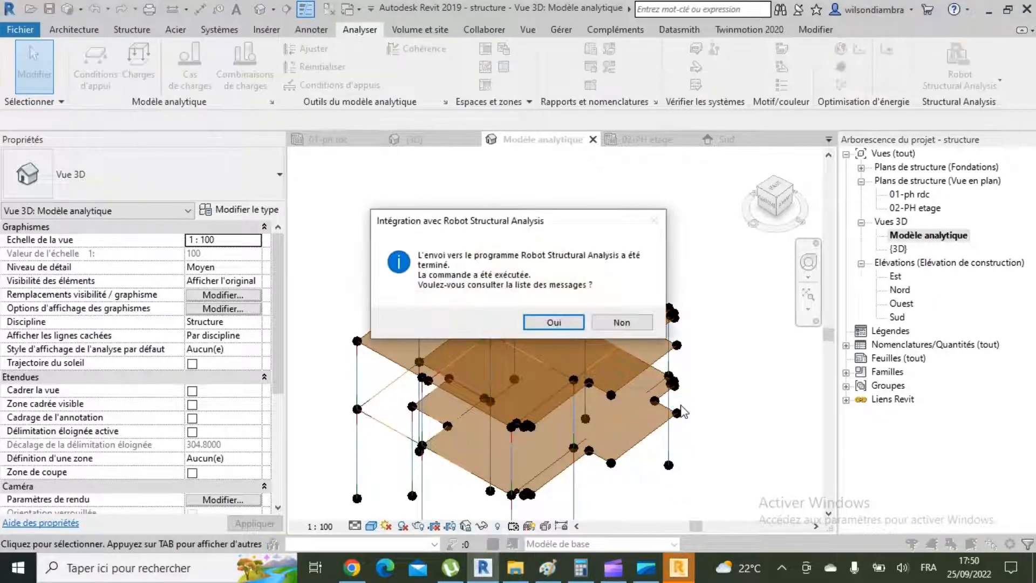
left_click(615, 322)
Dismiss the tip in Robot Structural Analysis and examine the transferred columns, beams and floors of both levels
scroll(642, 267, "down", 3)
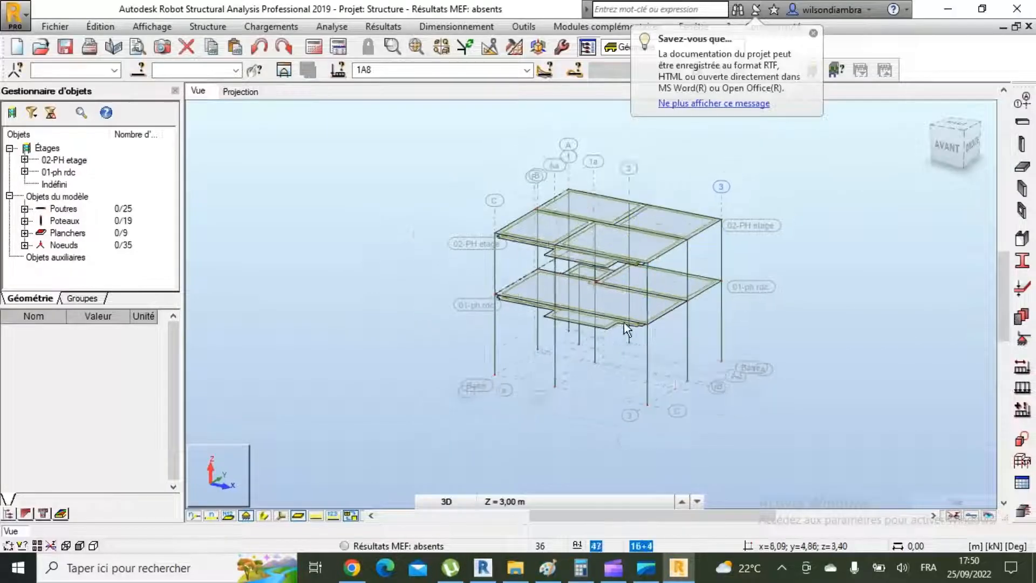
scroll(678, 226, "up", 2)
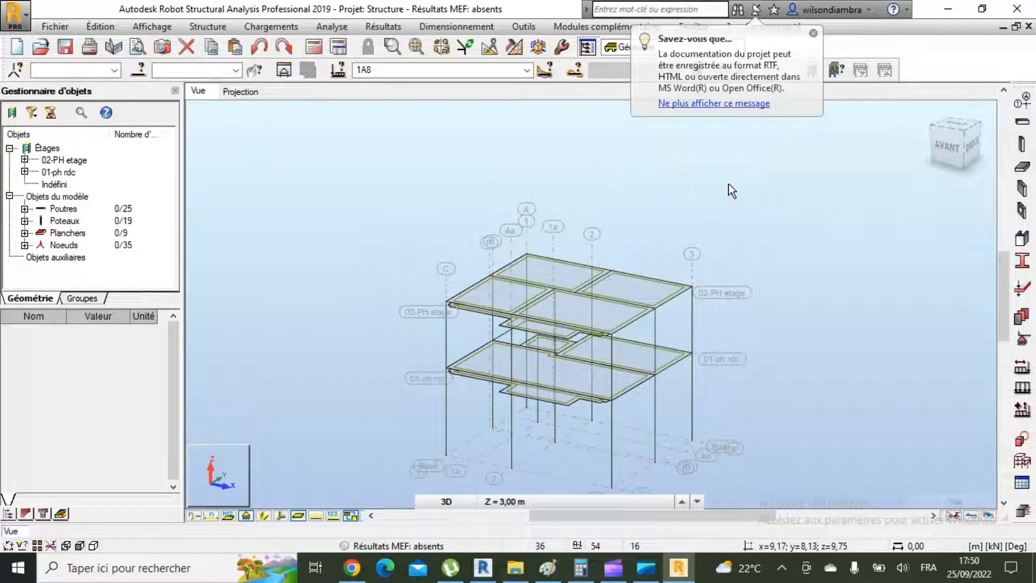
left_click(813, 34)
scroll(673, 184, "down", 2)
scroll(692, 354, "up", 1)
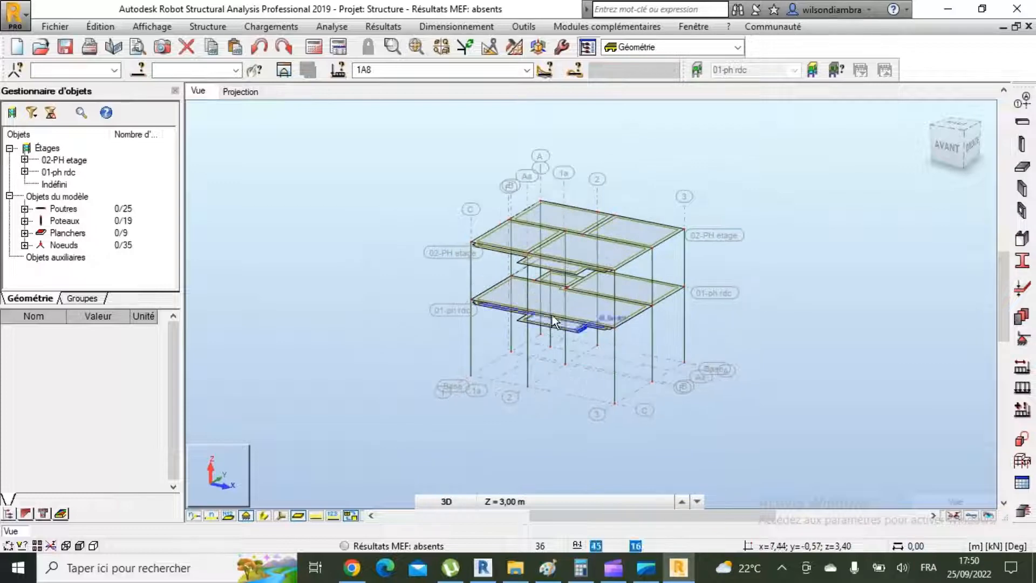
scroll(553, 320, "down", 1)
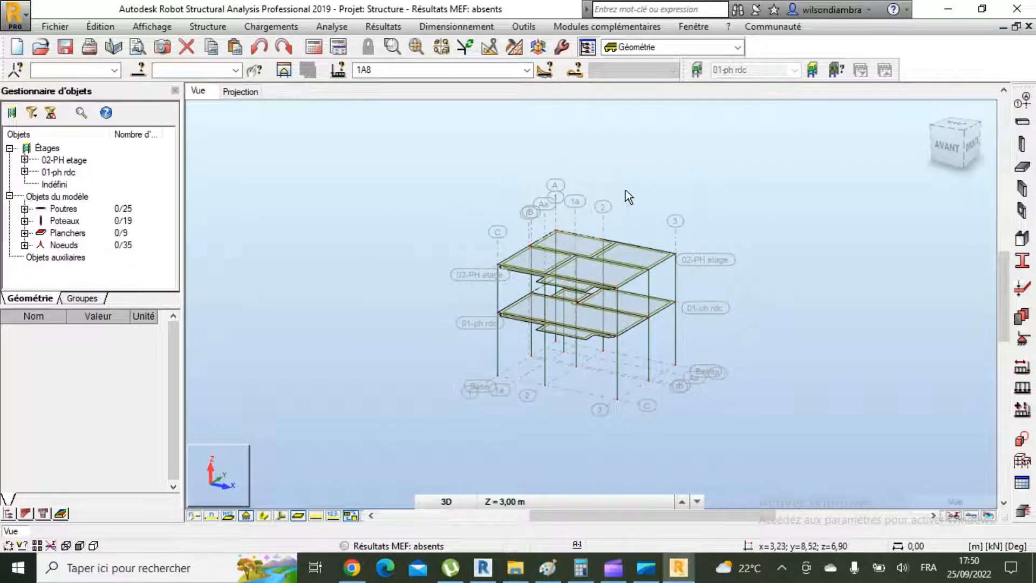
Assign the BETON25 material to all beams (Poutres) and columns (Poteaux) of the model
scroll(626, 202, "up", 3)
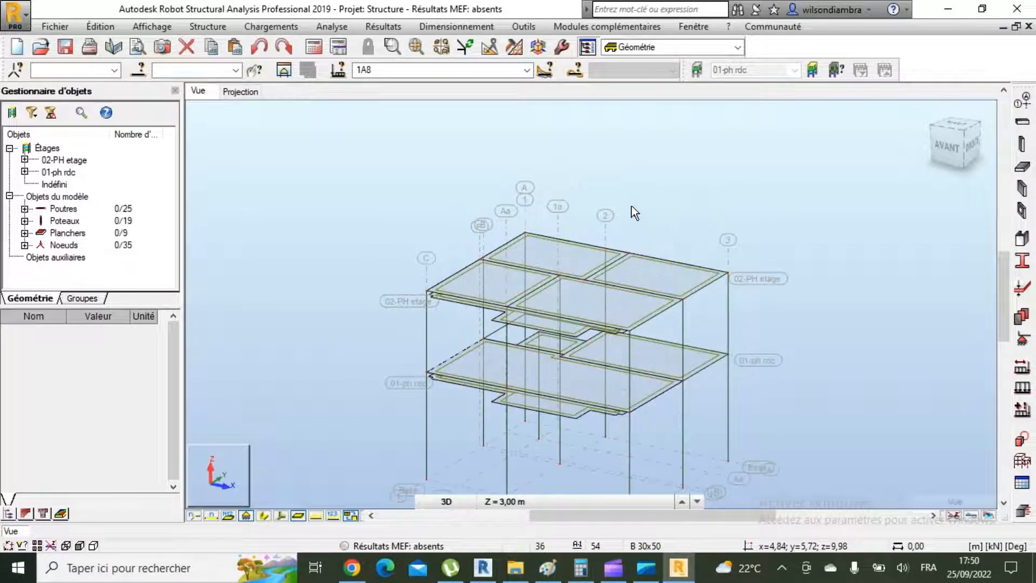
scroll(629, 206, "down", 2)
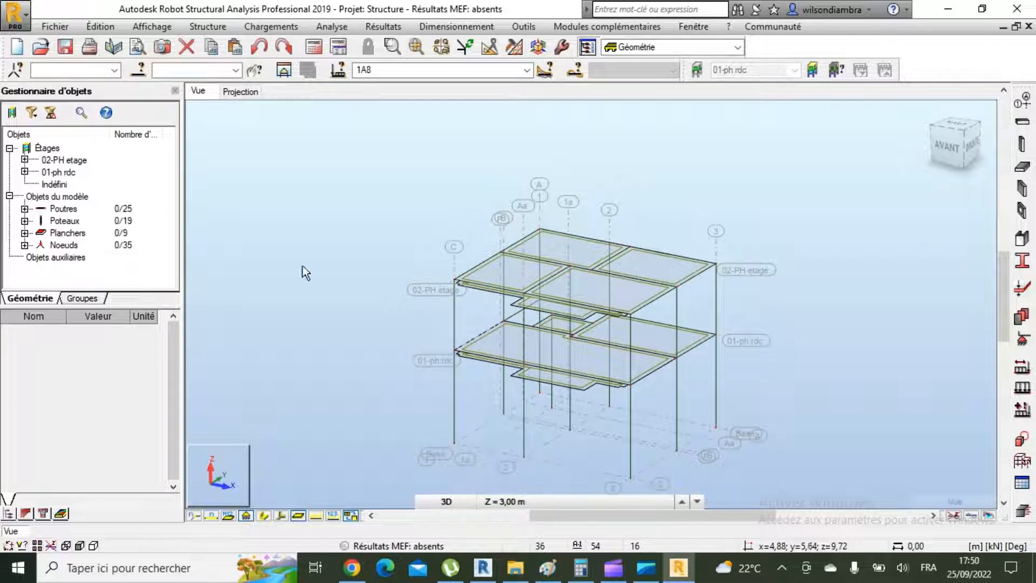
left_click(58, 225)
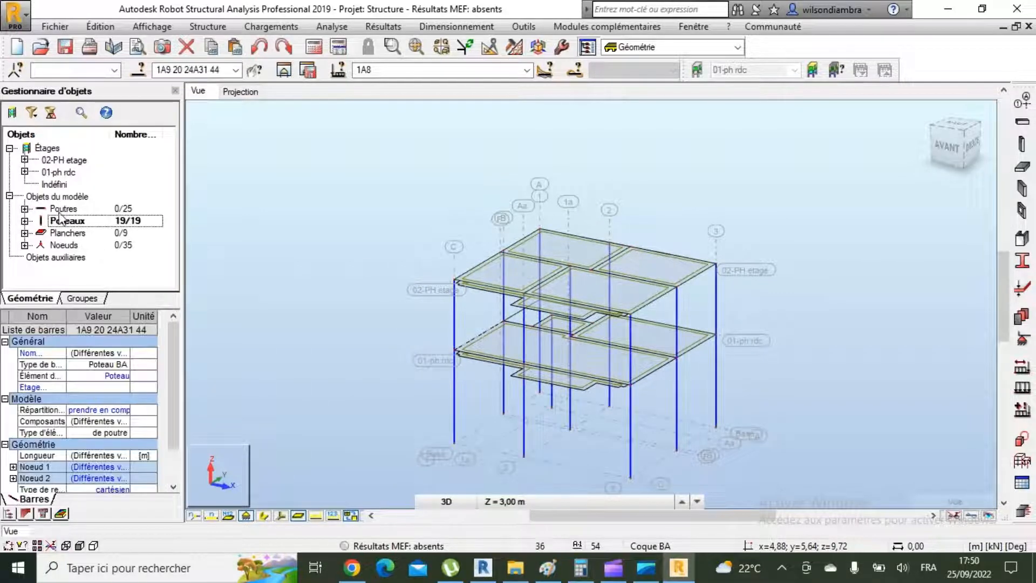
left_click(61, 210, "ctrl")
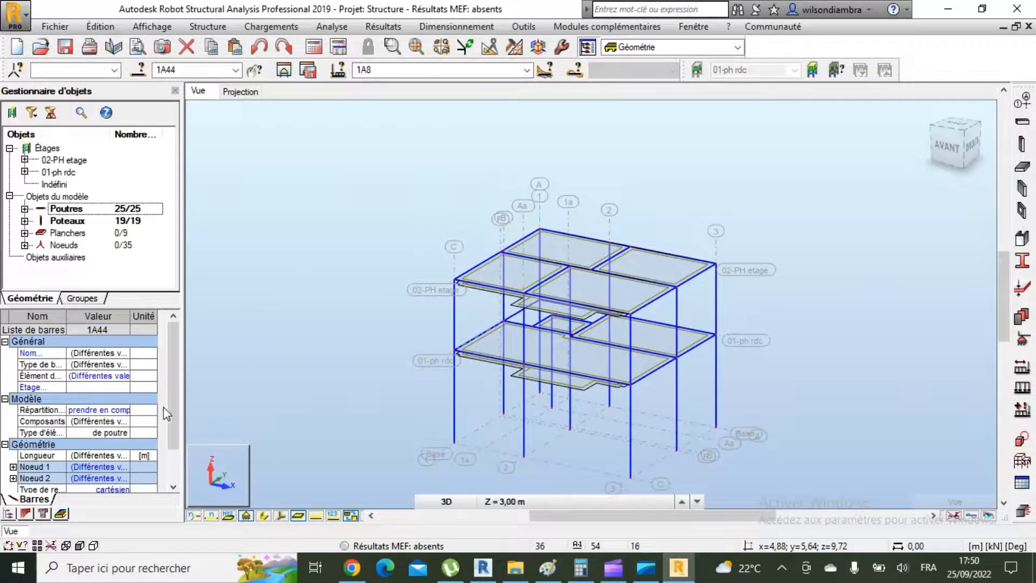
left_click_drag(167, 414, 174, 454)
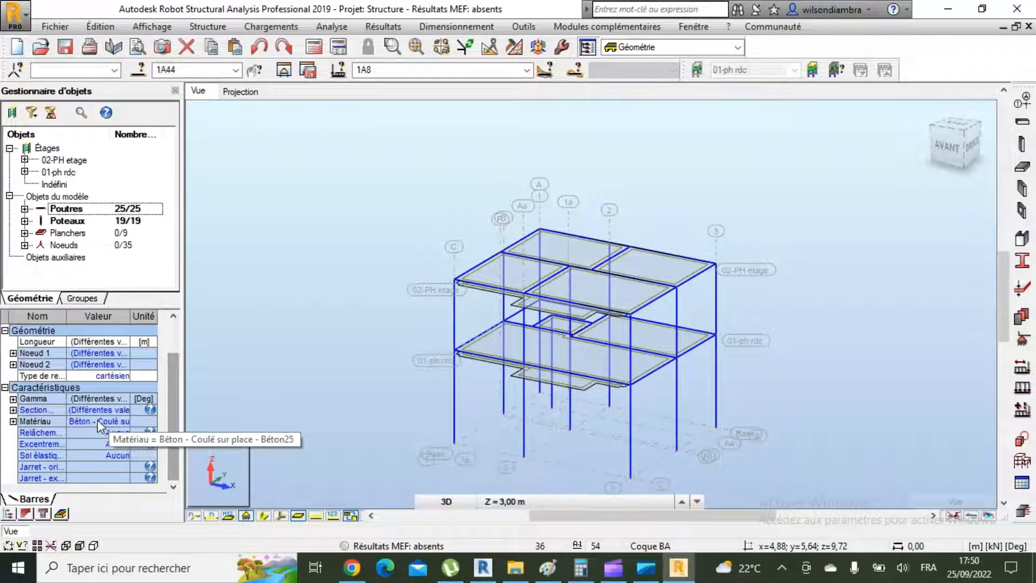
left_click(124, 423)
scroll(114, 269, "up", 7)
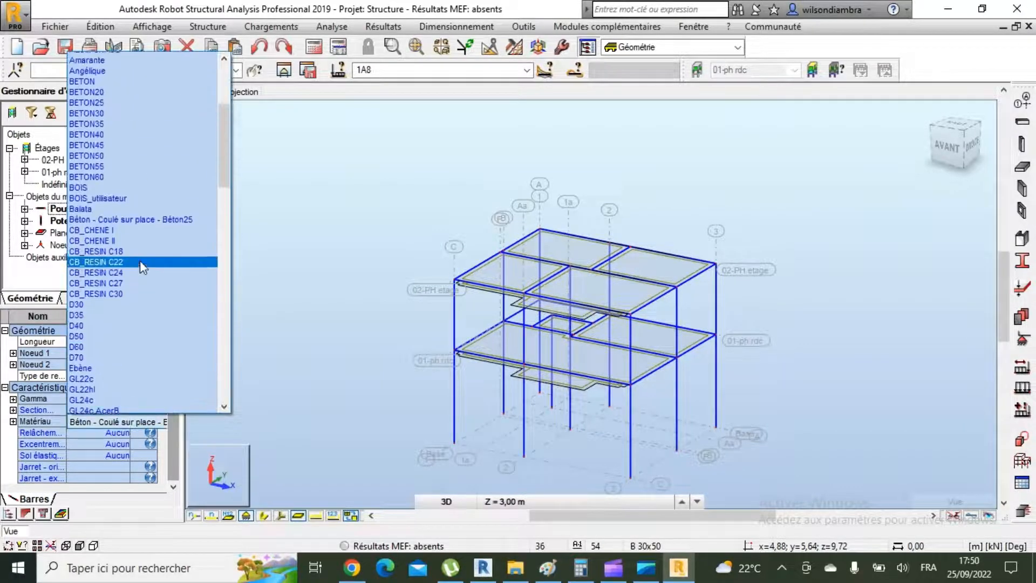
left_click(115, 166)
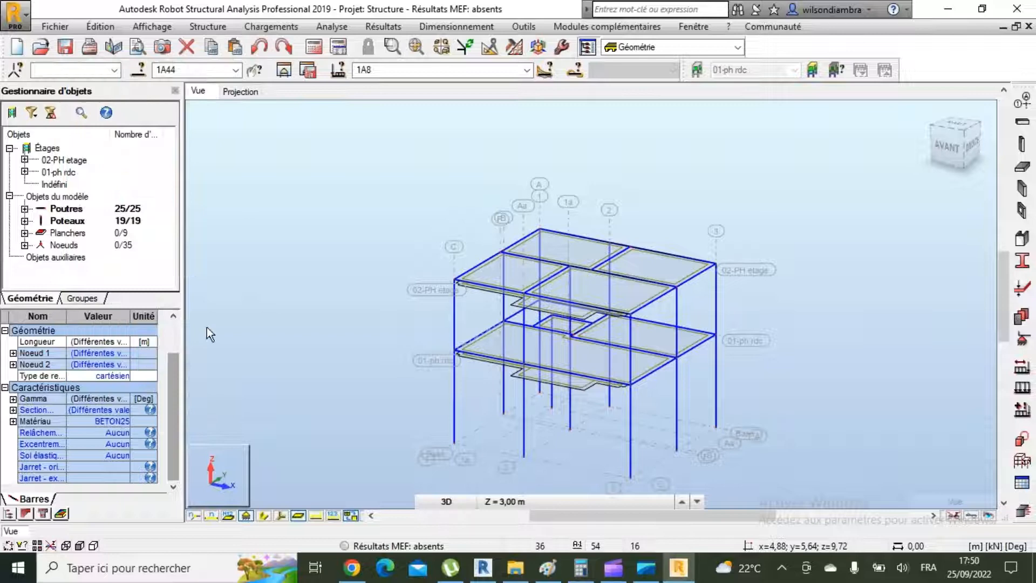
left_click(361, 291)
Update the existing 12+5 slab thickness definition with BETON25 as its material
scroll(621, 286, "up", 2)
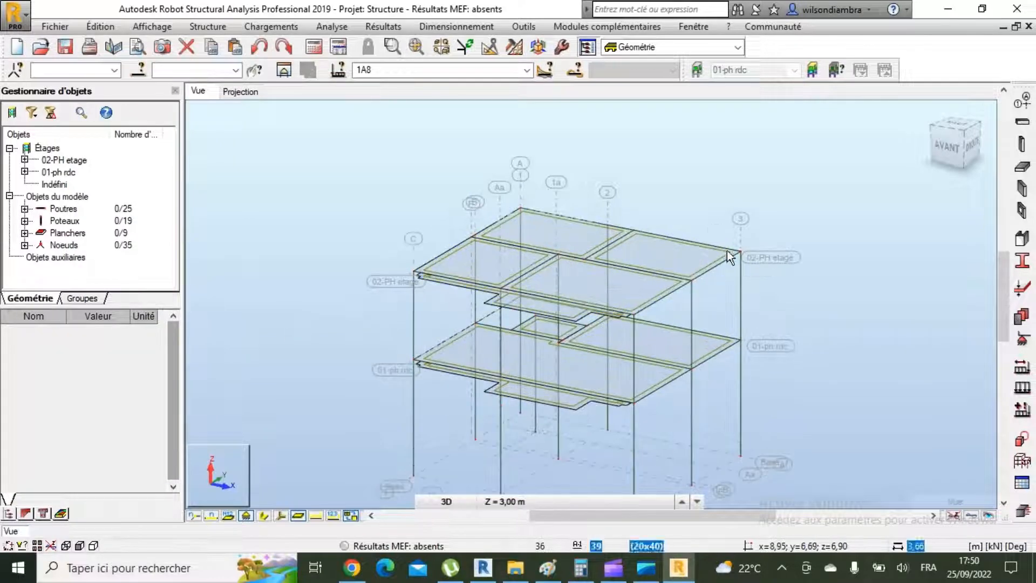
scroll(750, 204, "down", 2)
scroll(753, 202, "up", 2)
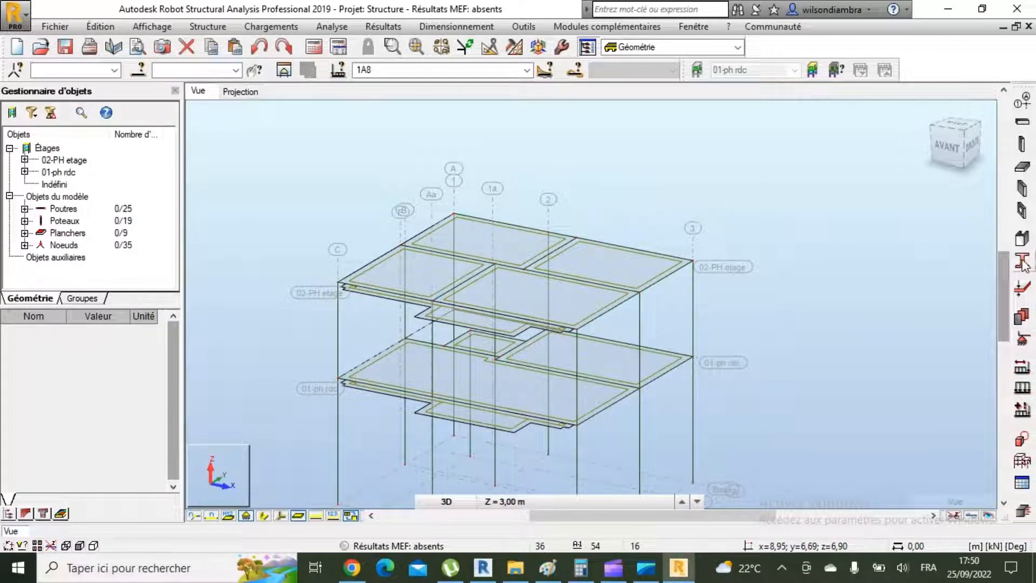
left_click(1022, 292)
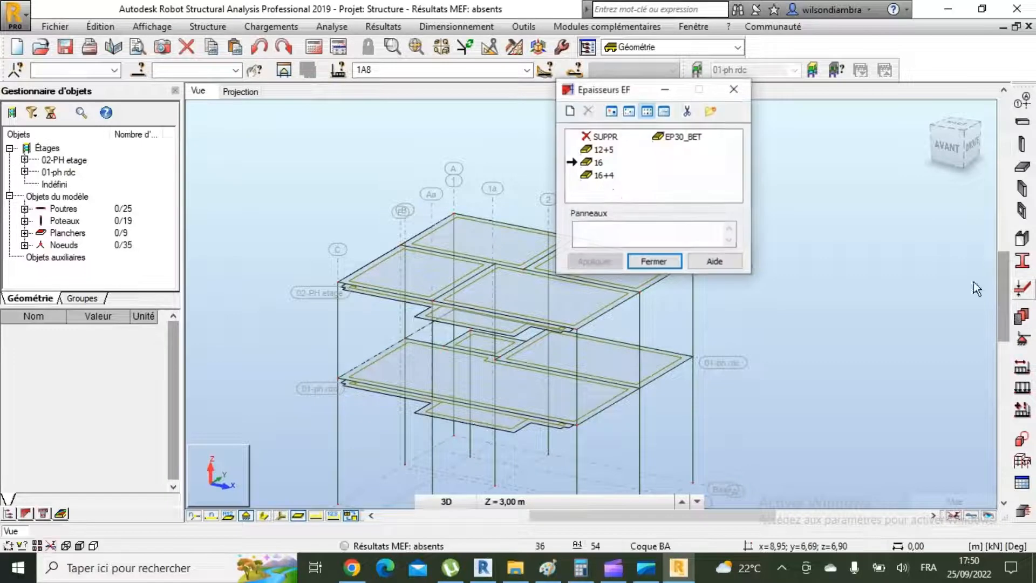
left_click(602, 150)
double_click(603, 151)
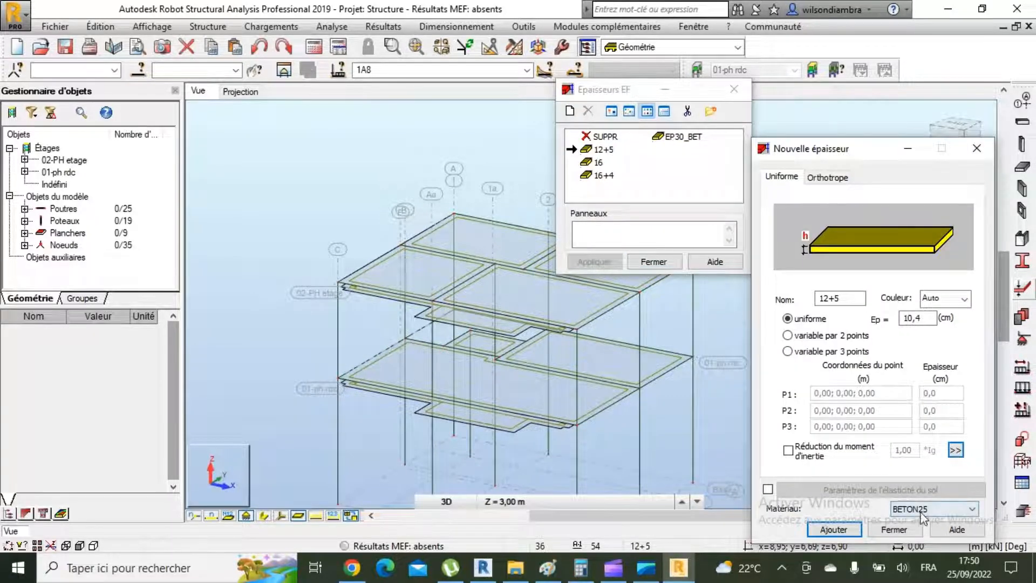
left_click(834, 529)
left_click(870, 382)
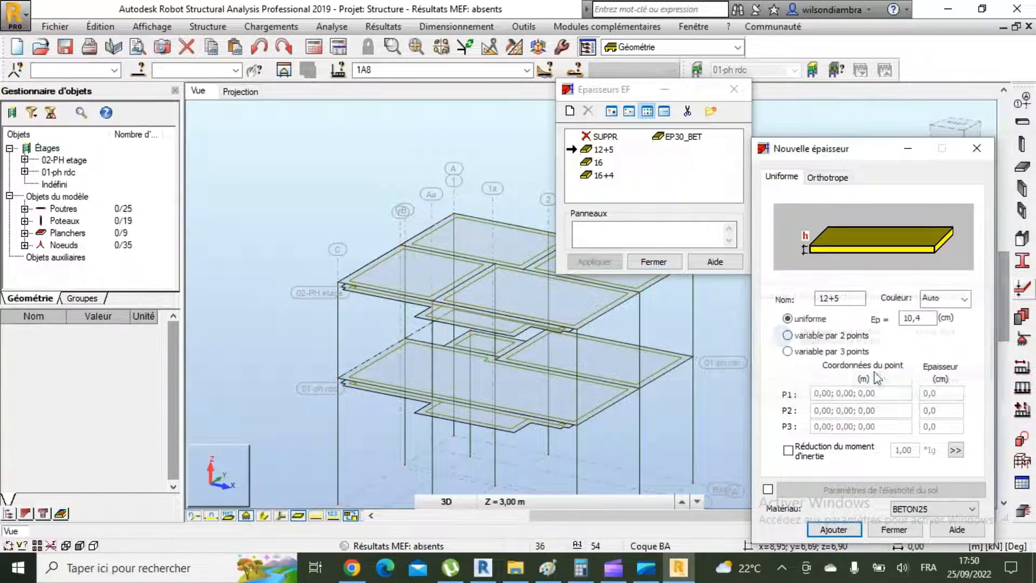
Update the existing 16+4 and 16 slab thickness definitions with BETON25, and close the thickness settings
left_click(603, 175)
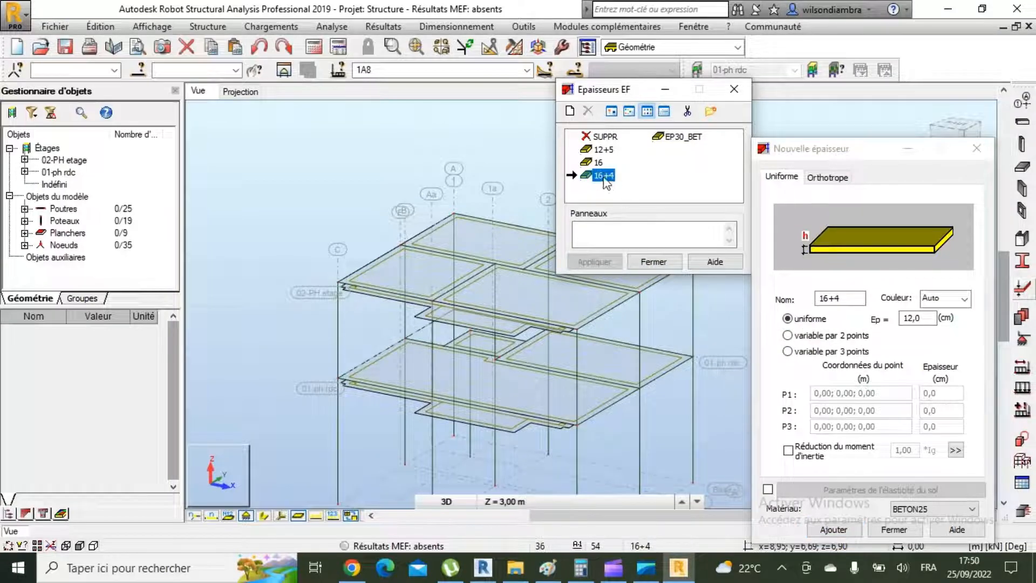
left_click(831, 530)
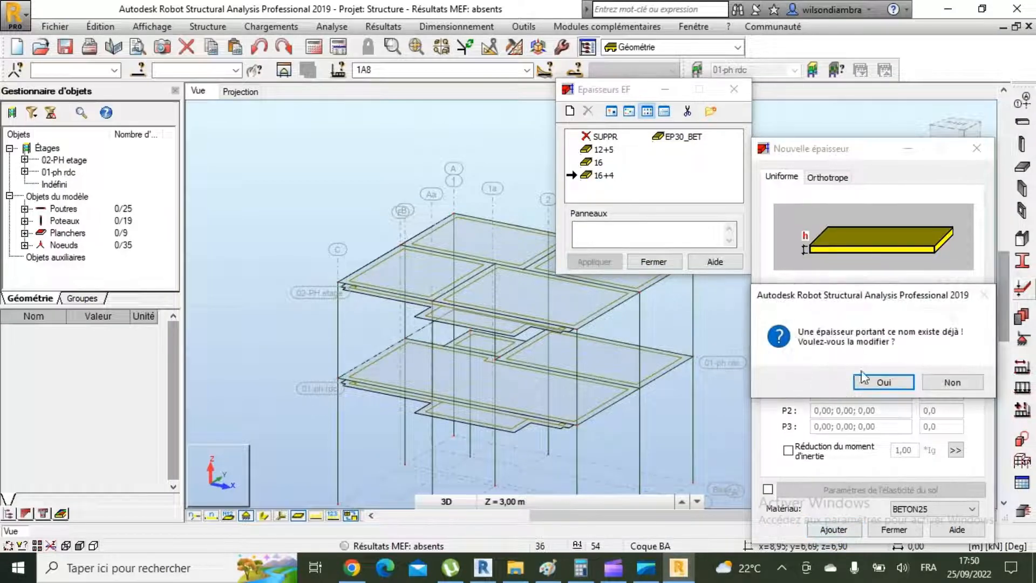
left_click(866, 380)
left_click(598, 162)
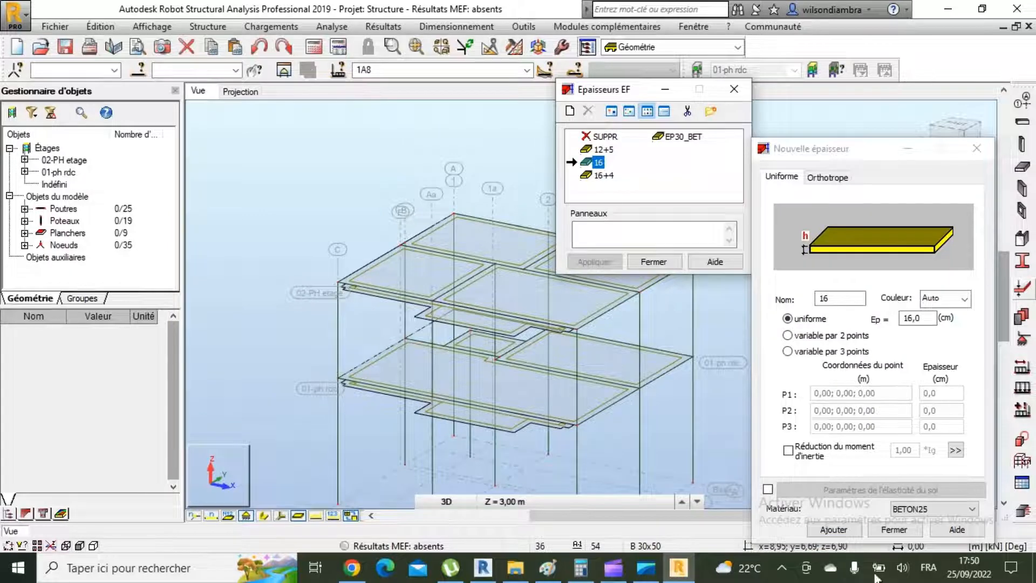
left_click(833, 529)
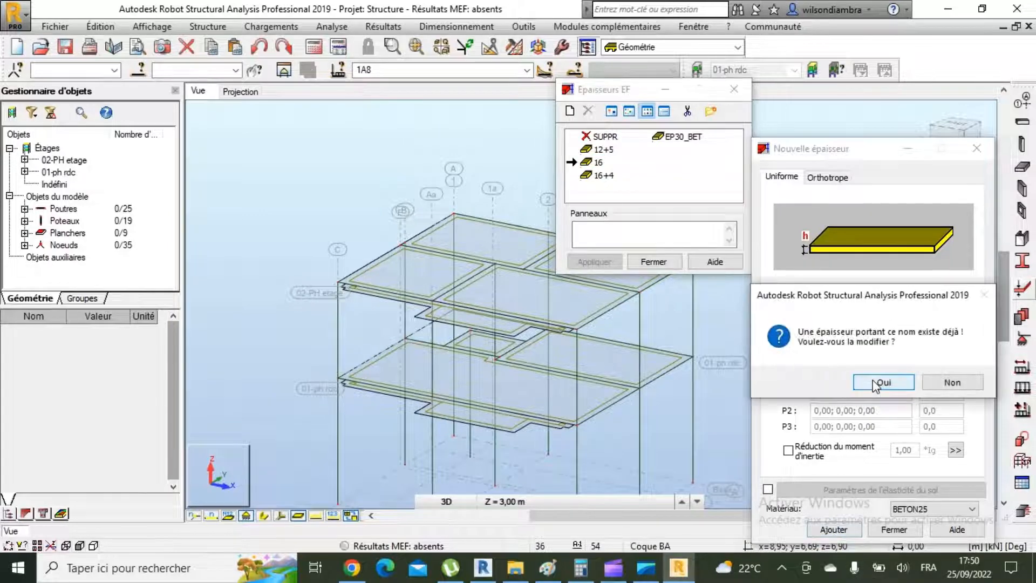
left_click(875, 384)
left_click(976, 149)
left_click(734, 89)
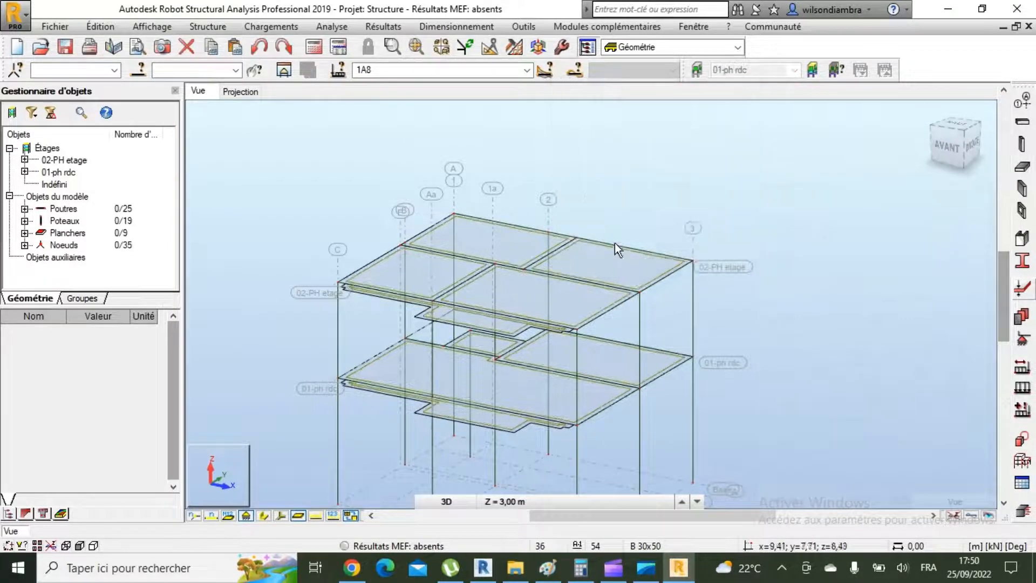
Set the calculation model of all floor panels (Planchers) to "tablier dans une direction"
scroll(564, 262, "down", 3)
scroll(563, 275, "up", 4)
scroll(475, 231, "down", 2)
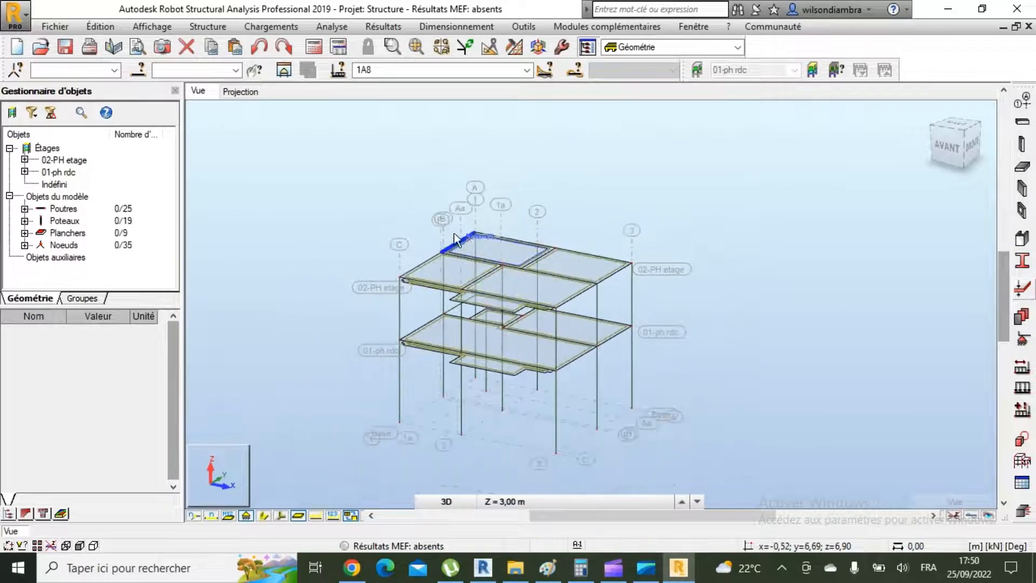
left_click(74, 234)
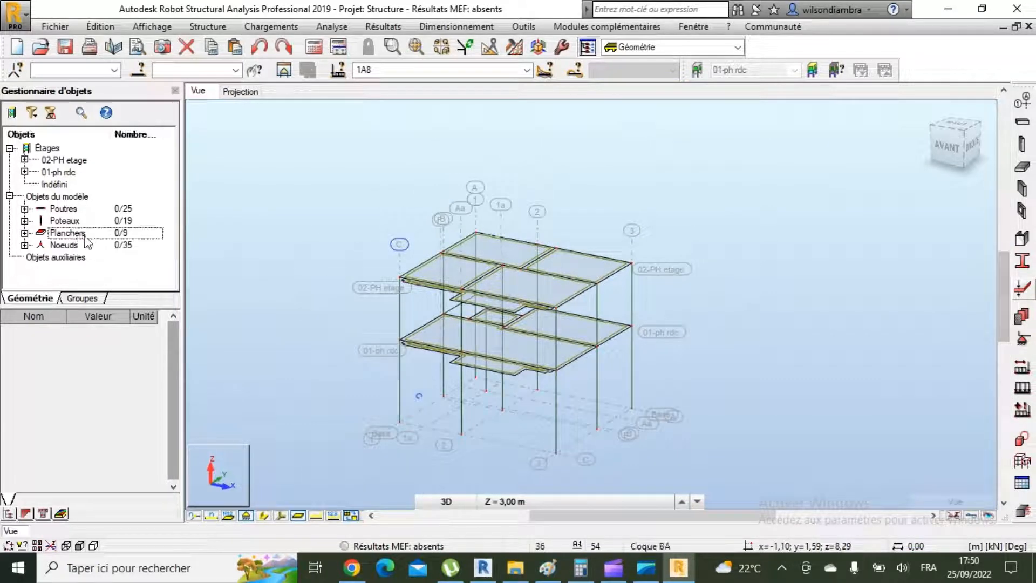
left_click(94, 237)
right_click(385, 166)
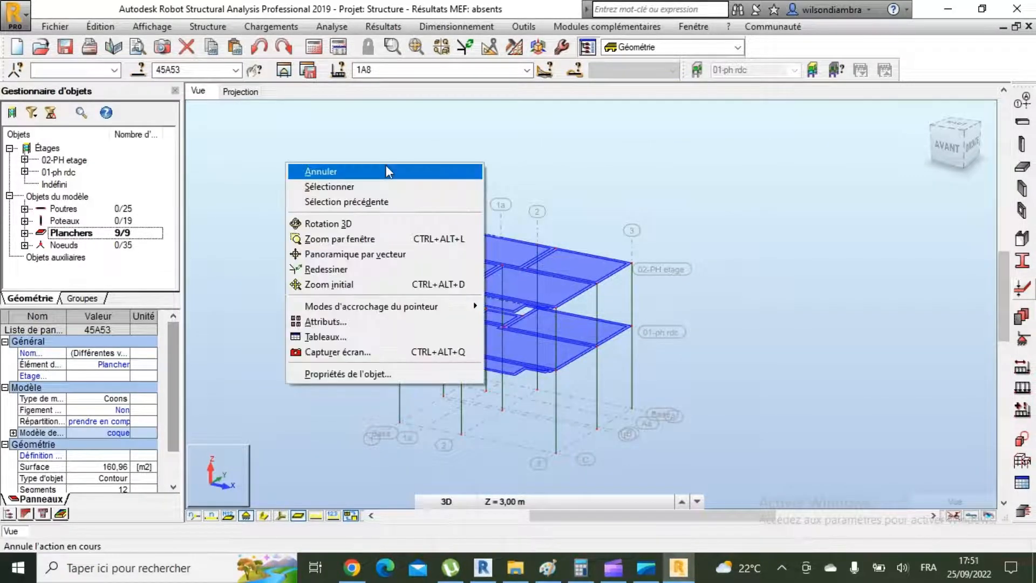
left_click(173, 347)
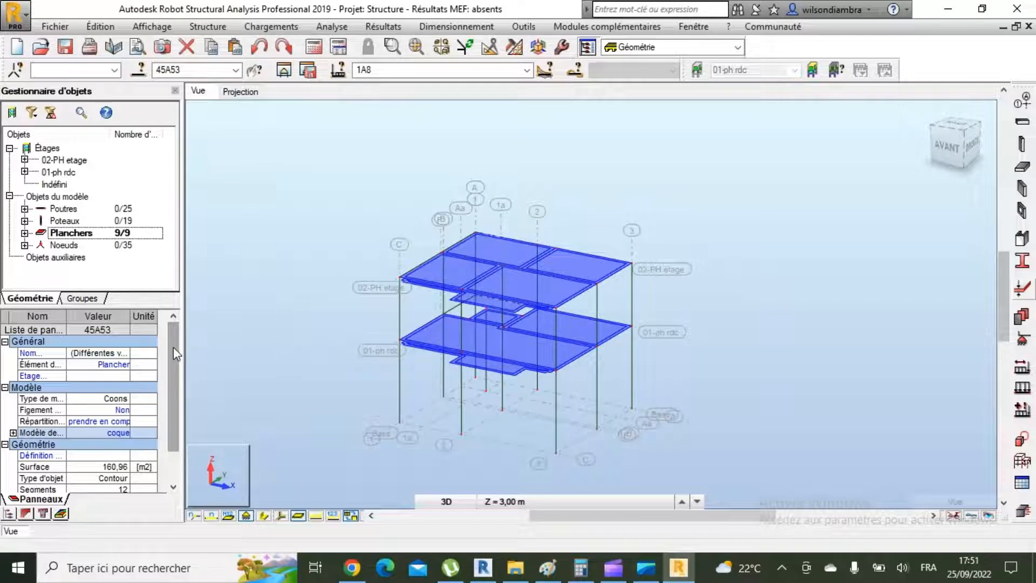
left_click_drag(173, 347, 176, 393)
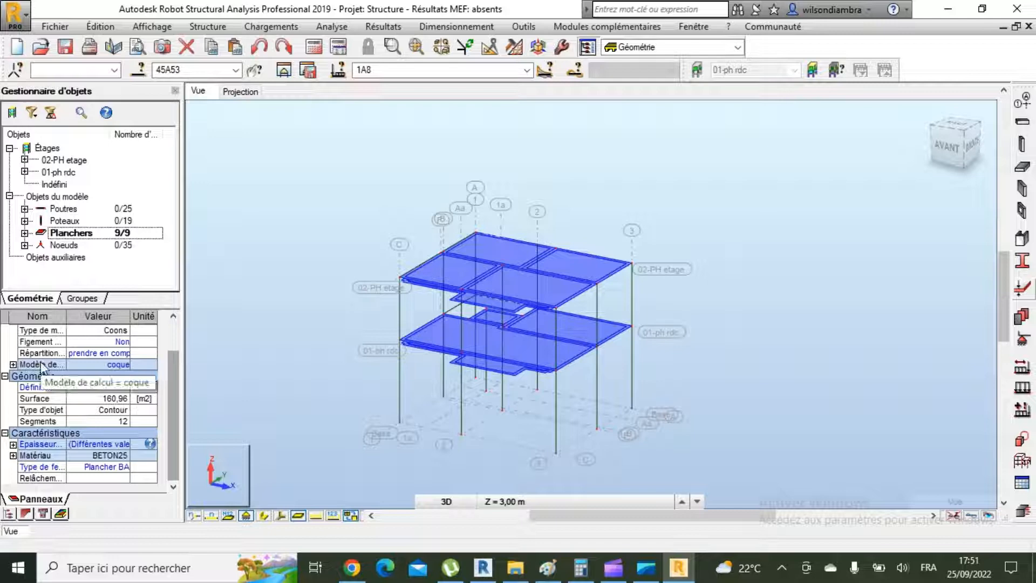
left_click(117, 367)
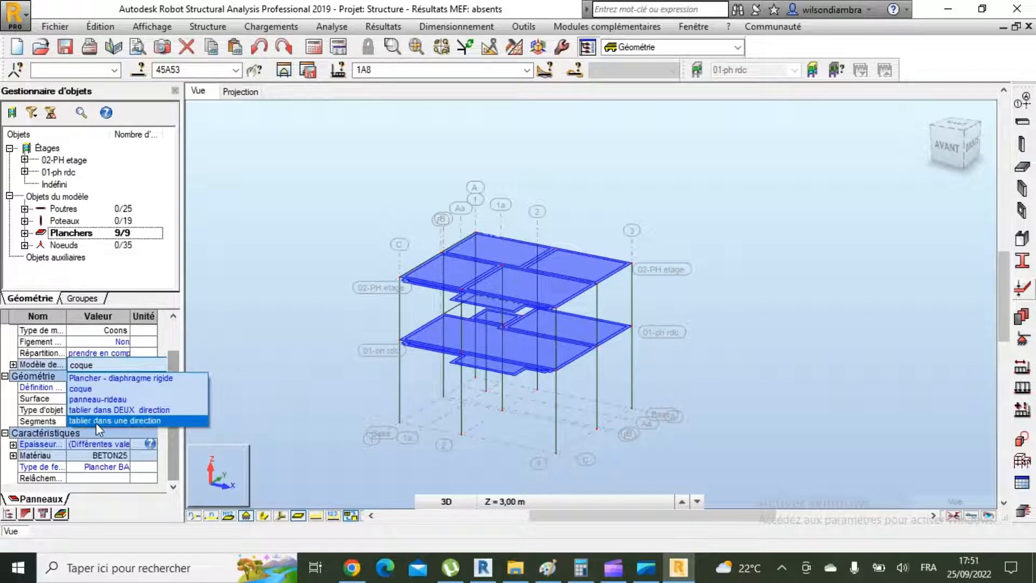
left_click(95, 421)
left_click(515, 152)
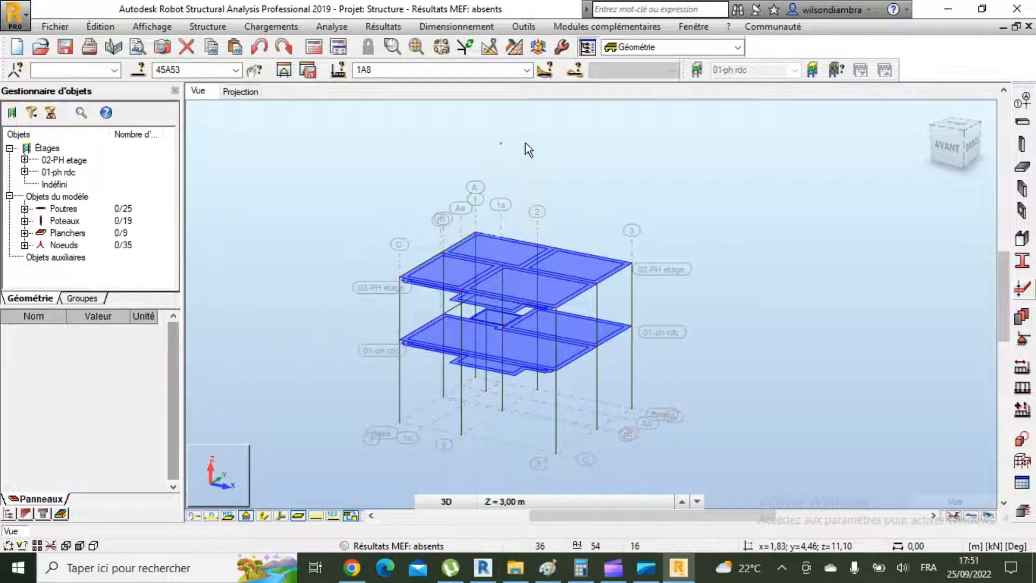
Turn on the display of the load distribution direction (Direction de répartition de la charge) for the panels
right_click(559, 147)
left_click(543, 307)
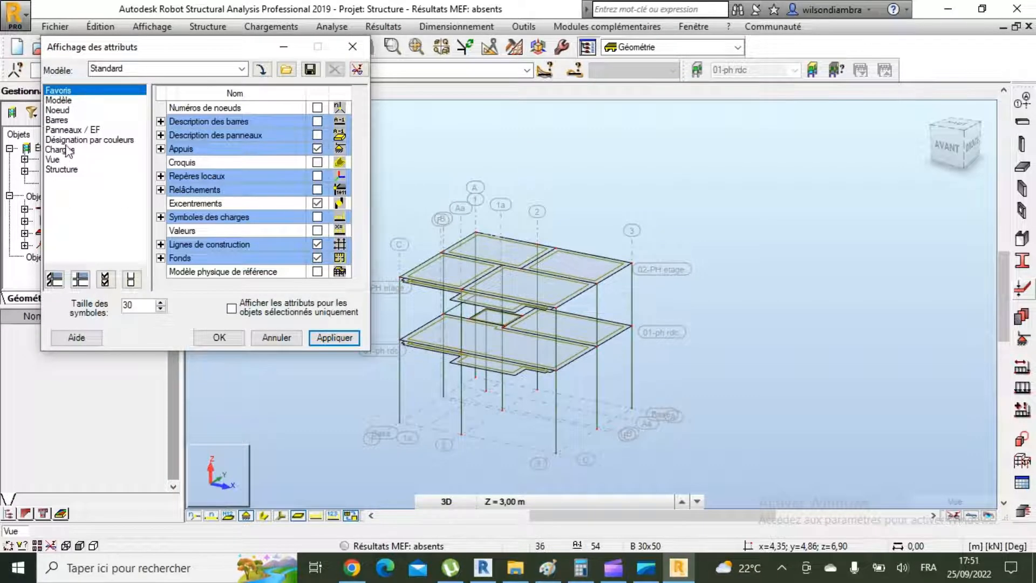
left_click(69, 131)
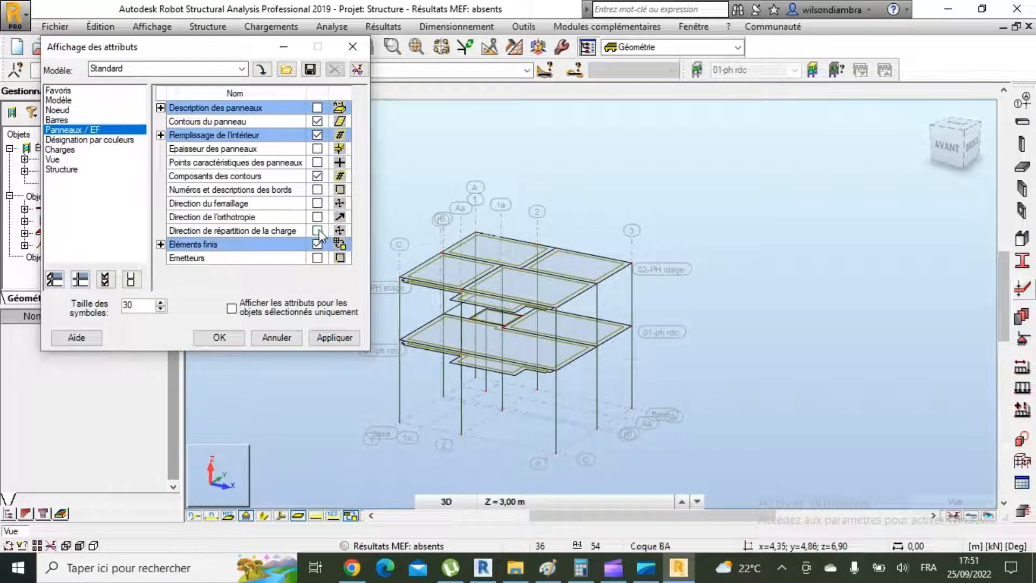
left_click(335, 337)
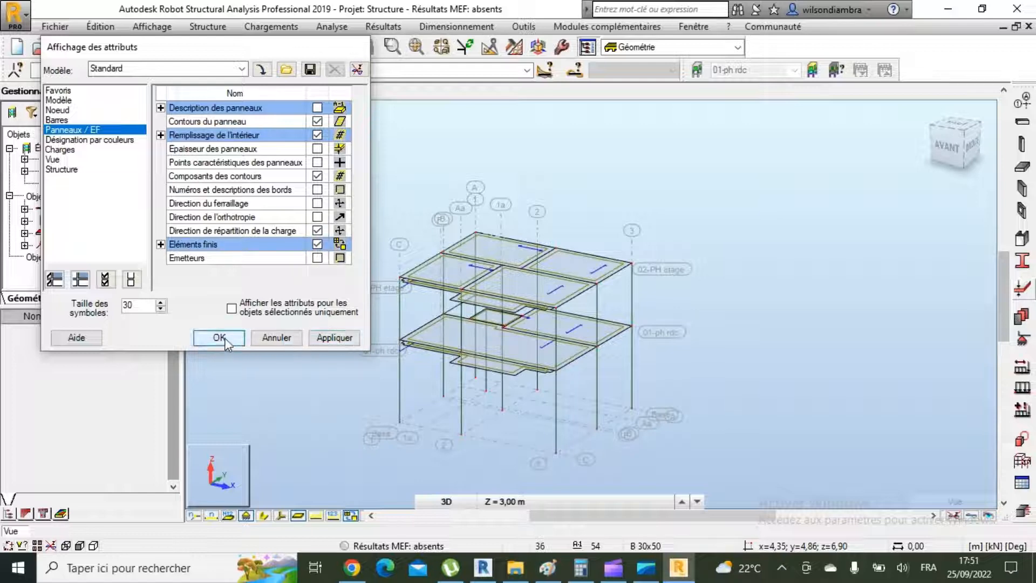
left_click(219, 338)
left_click(621, 242)
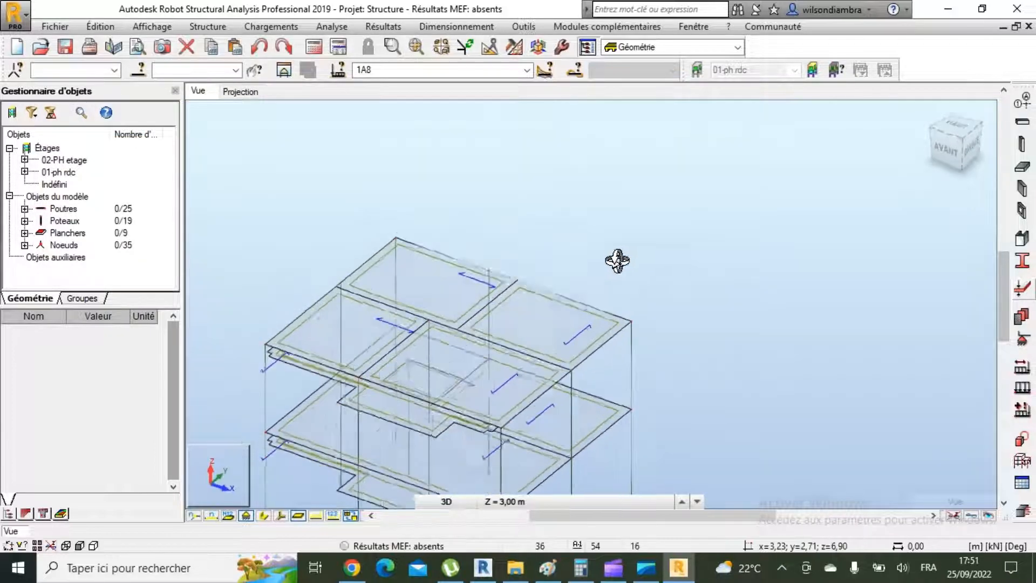
Set the calculation model of the two projecting balcony slabs, one on each storey, to "coque"
left_click_drag(643, 269, 546, 308)
middle_click_drag(573, 301, 545, 268, "shift")
scroll(532, 292, "down", 4)
scroll(529, 297, "up", 4)
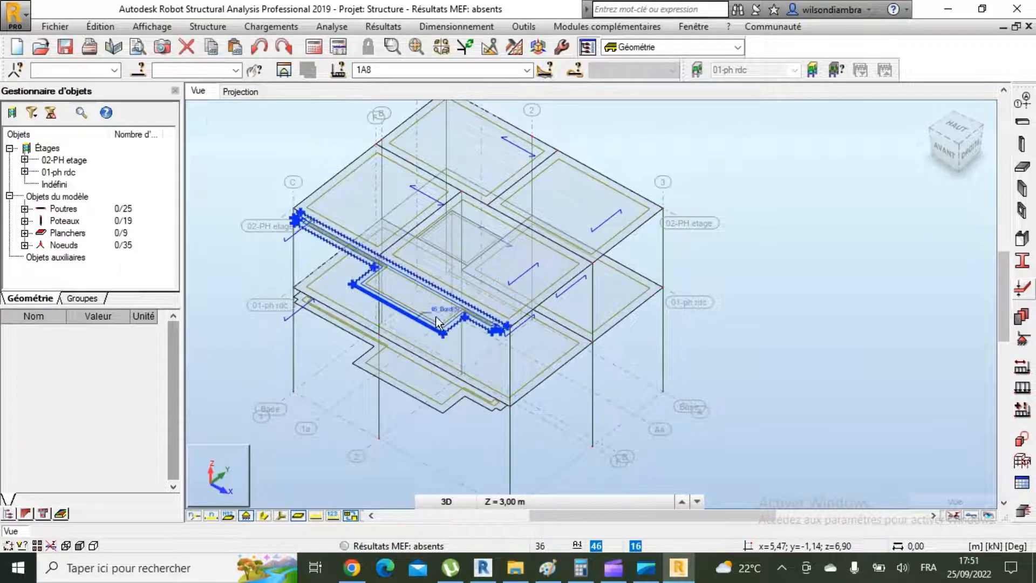
scroll(416, 315, "up", 3)
left_click(419, 305)
scroll(419, 305, "down", 3)
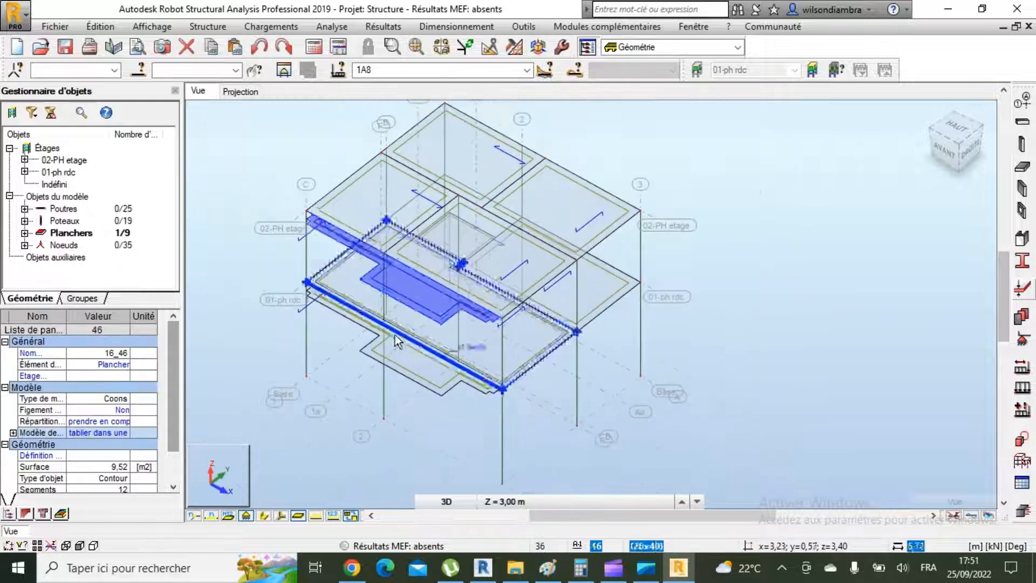
scroll(410, 358, "up", 3)
left_click(417, 359, "ctrl")
scroll(479, 307, "down", 2)
scroll(479, 307, "up", 1)
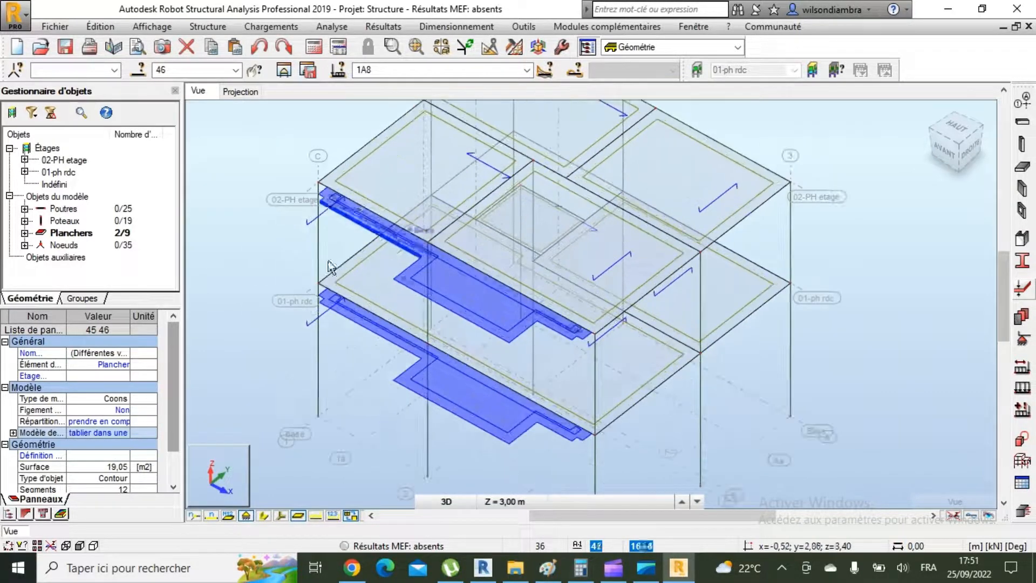
left_click(127, 432)
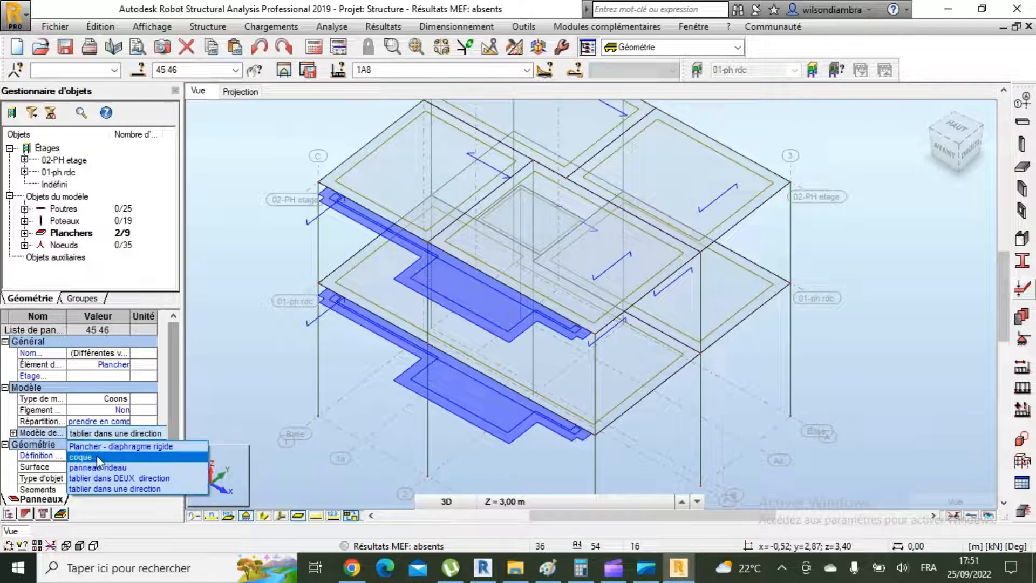
left_click(96, 455)
scroll(686, 204, "down", 3)
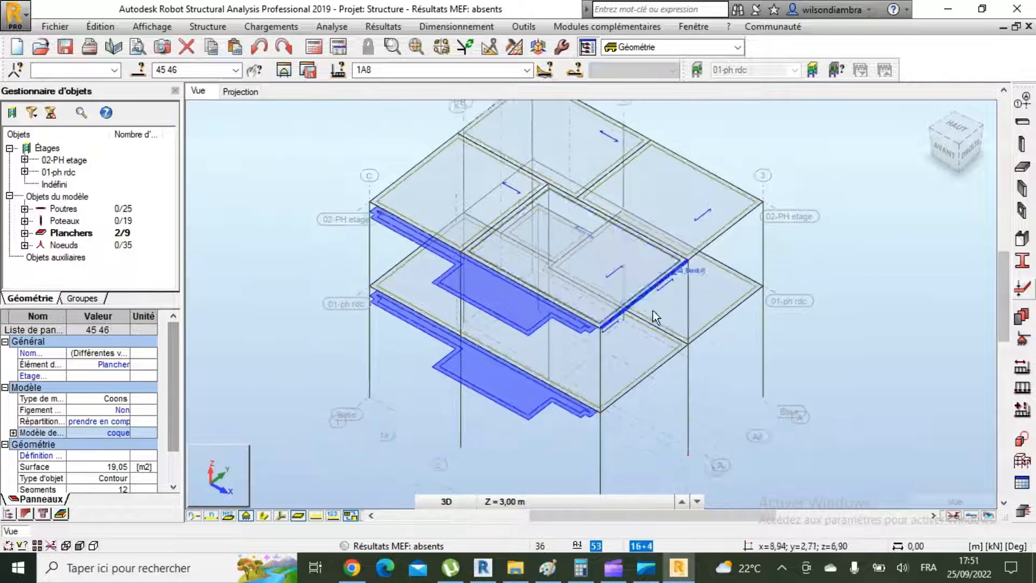
scroll(684, 198, "up", 1)
left_click(721, 204)
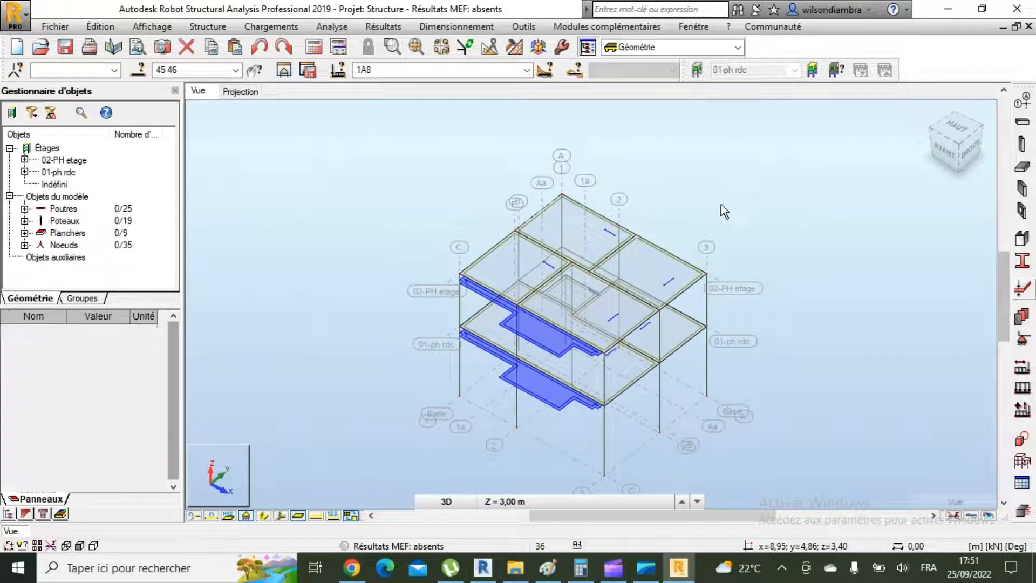
Switch to the front view (AVANT) and window-select all the nodes at the base of the columns
left_click(946, 149)
left_click_drag(494, 325, 766, 386)
scroll(698, 342, "up", 2)
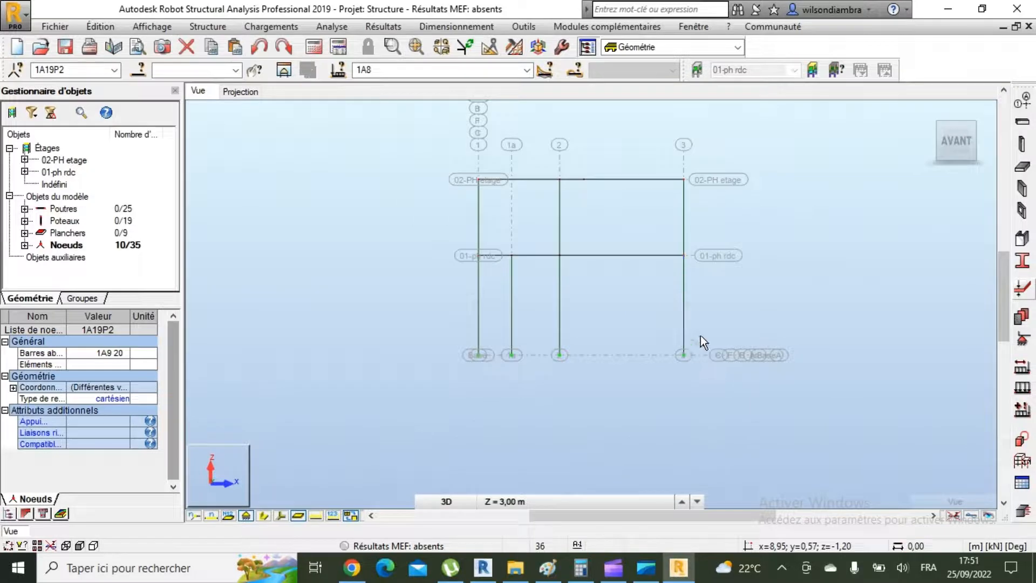
Assign the nodal support "Encastrement" to the selected column base nodes and return the model to a 3D view
left_click(1021, 339)
left_click(603, 178)
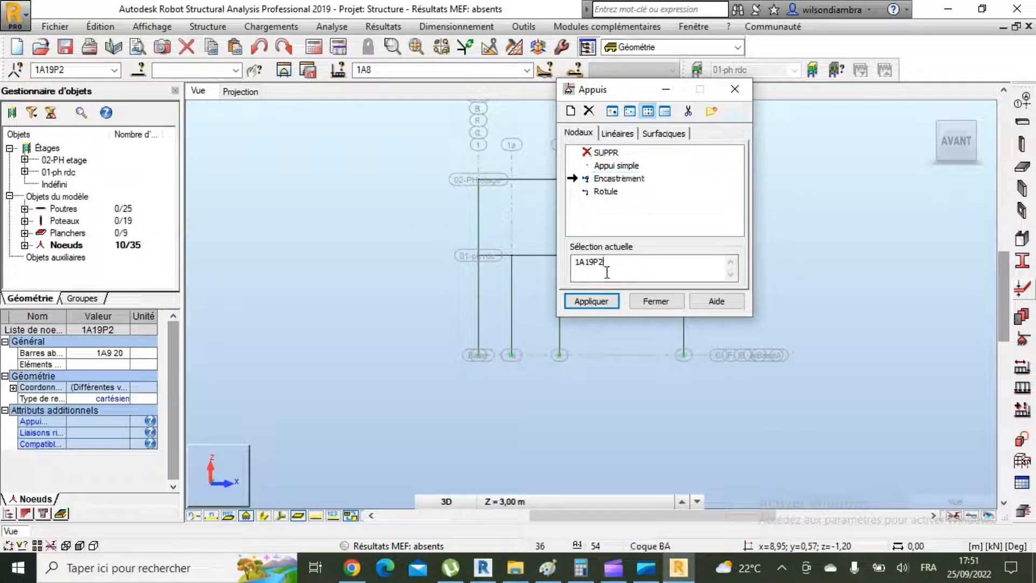
left_click(591, 301)
left_click(654, 303)
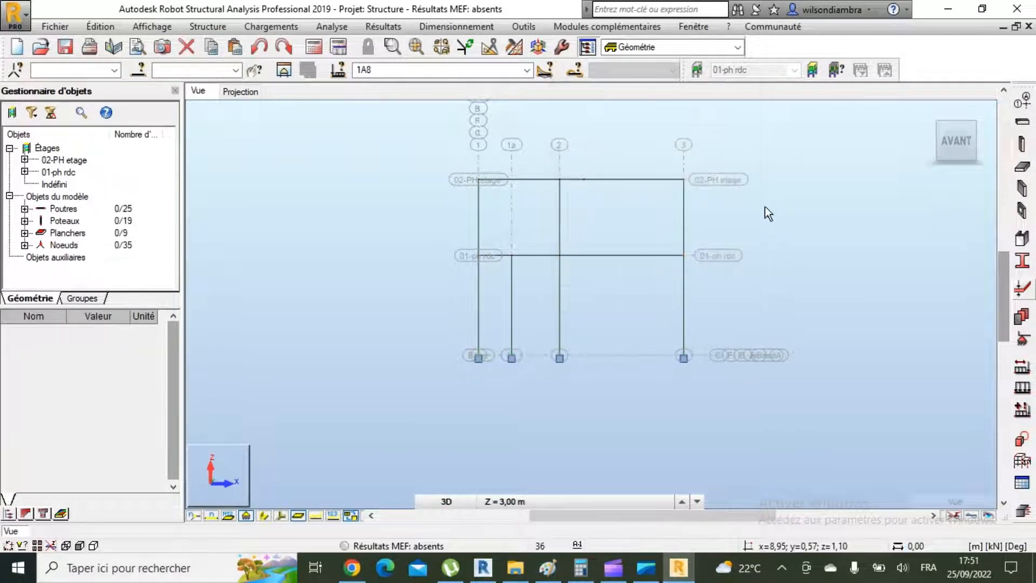
right_click(740, 206)
left_click(771, 269)
left_click_drag(770, 272, 722, 300)
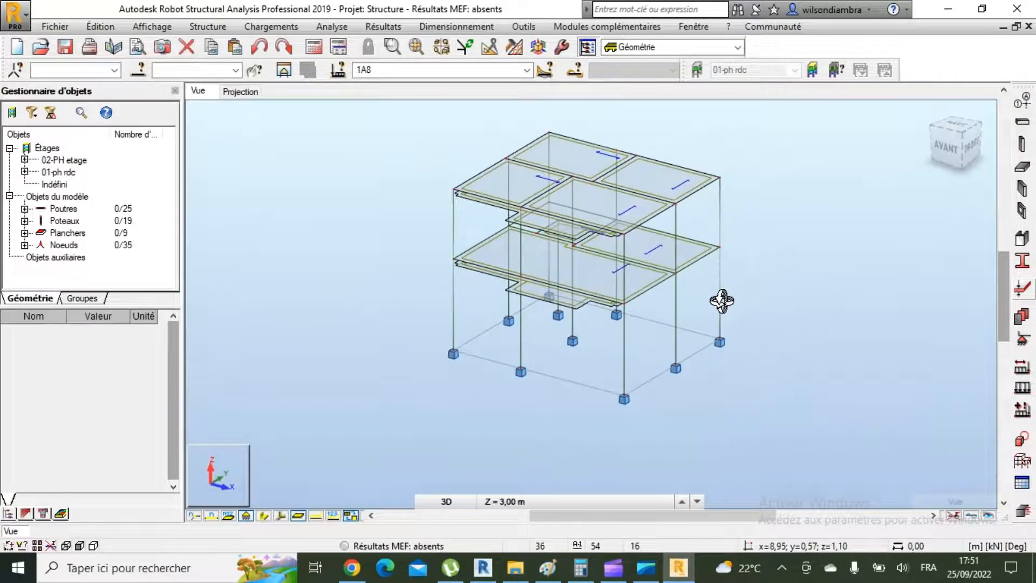
scroll(612, 234, "up", 10)
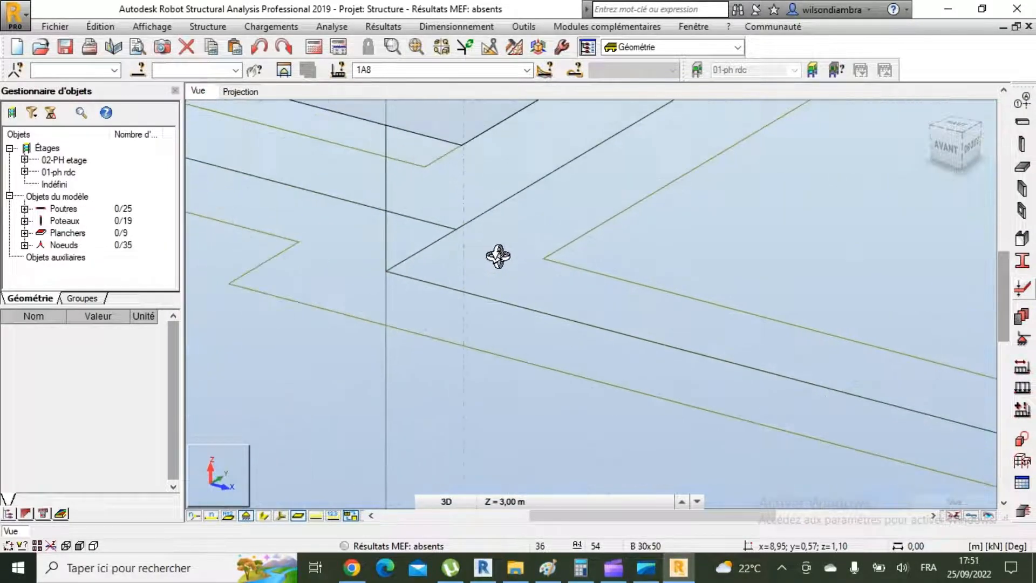
scroll(526, 270, "down", 10)
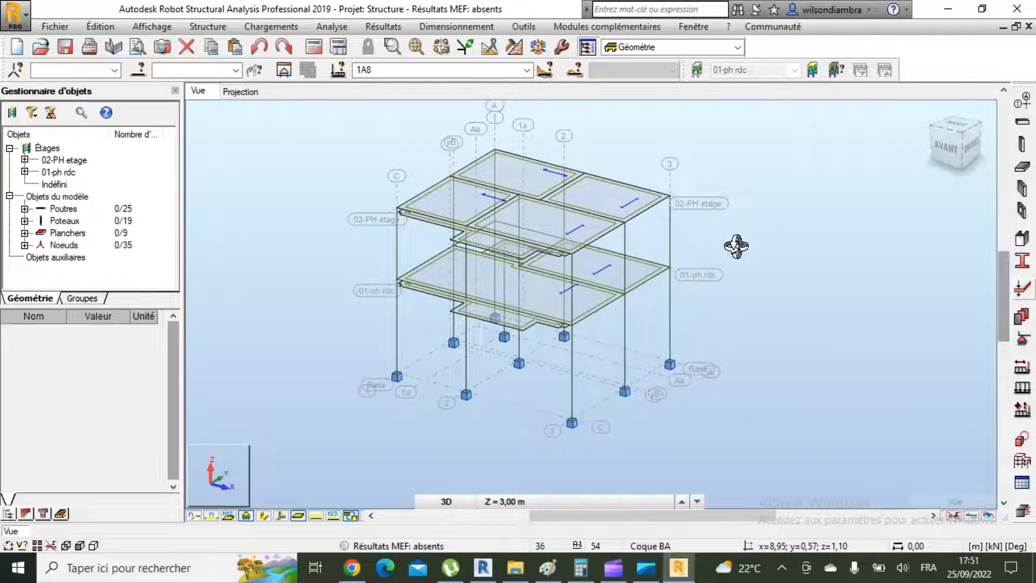
Delete all existing load cases and define a permanent case named "poids propre" with the sub-nature poids propre
left_click(1022, 411)
left_click(645, 151)
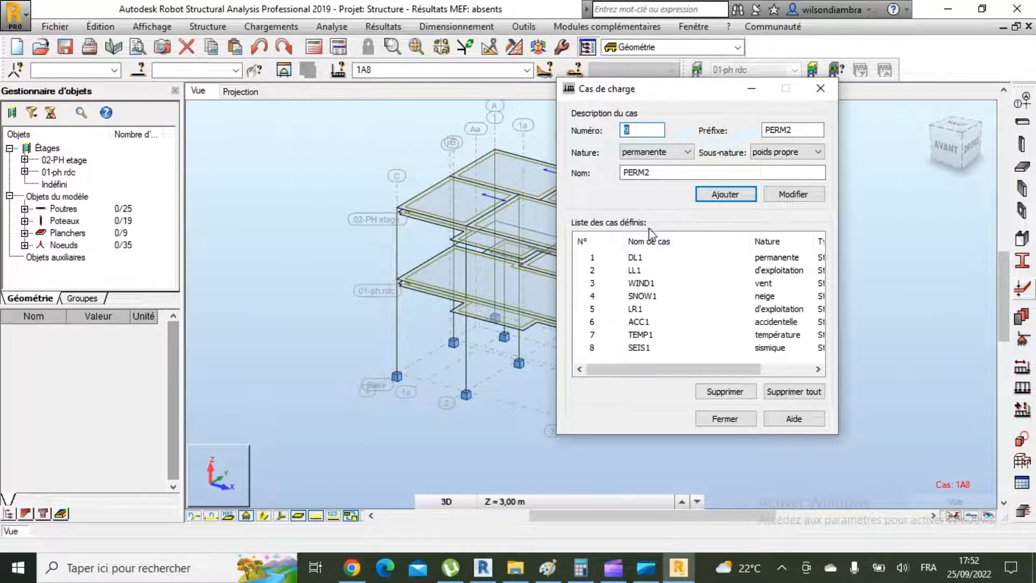
left_click(794, 391)
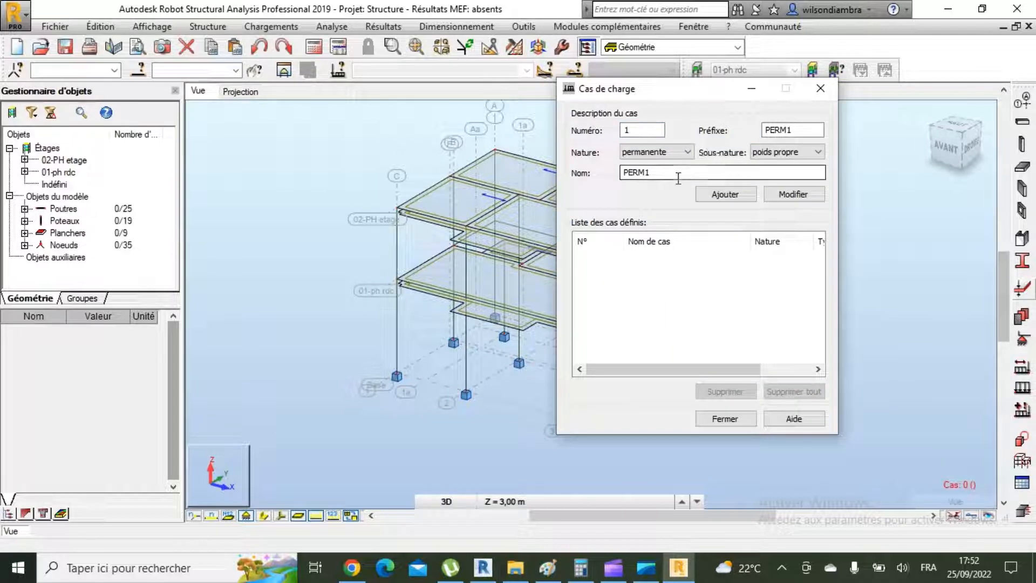
left_click_drag(659, 173, 615, 176)
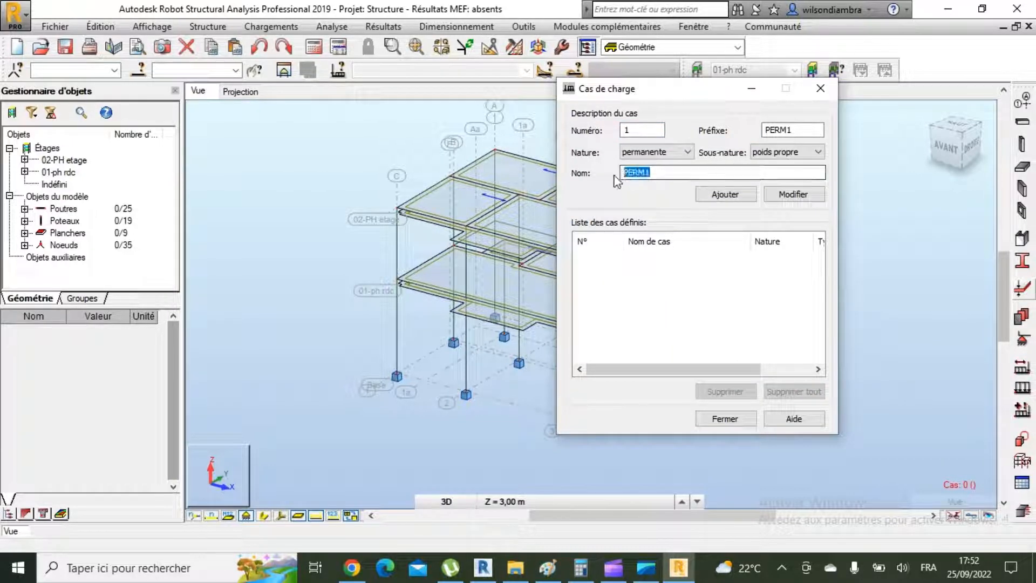
type("pp")
type("oids propre")
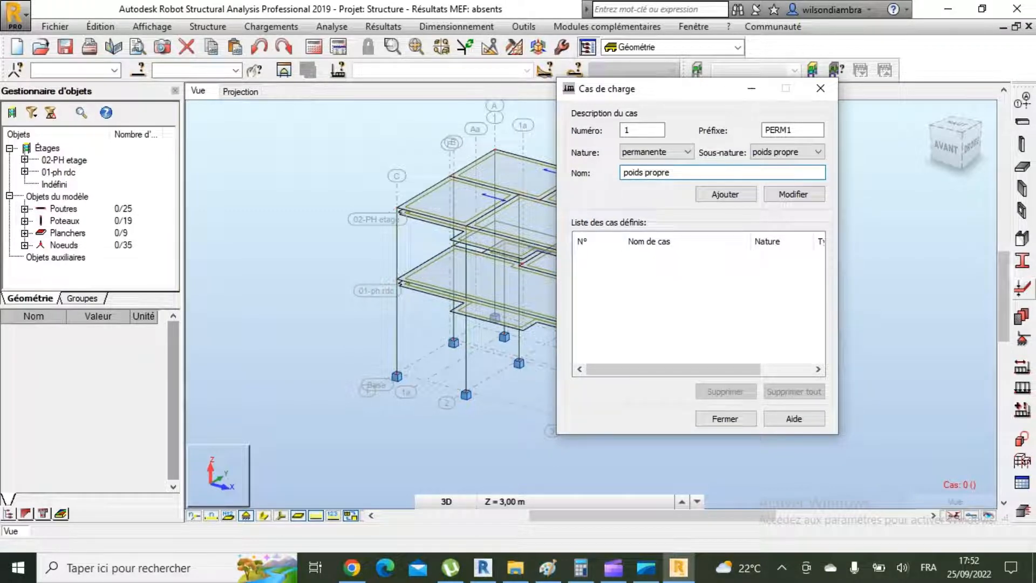
Add a second load case named "g" with the nature permanente and a blank sub-nature
left_click(799, 156)
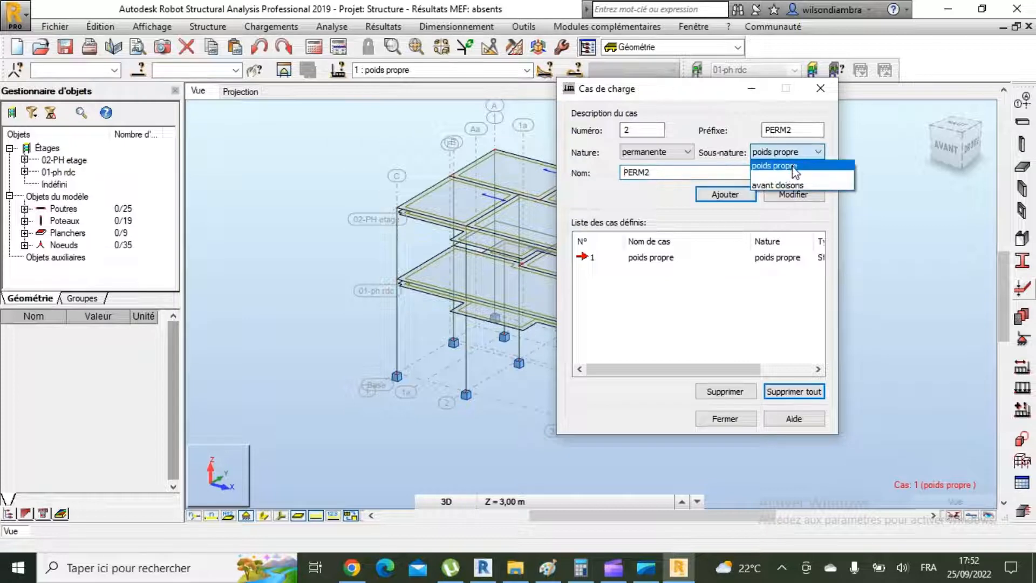
left_click(774, 173)
double_click(775, 172)
type("g")
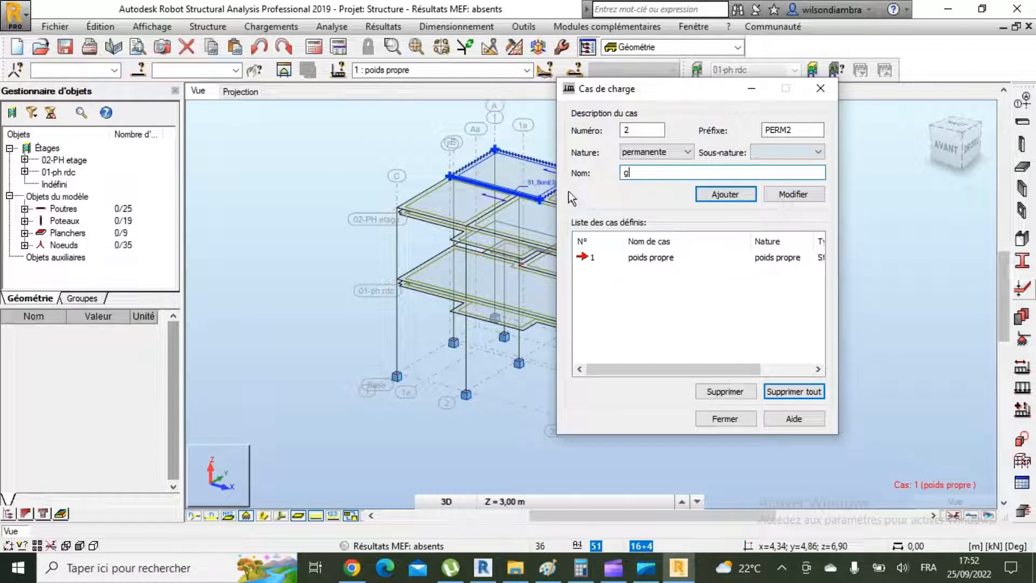
left_click(712, 196)
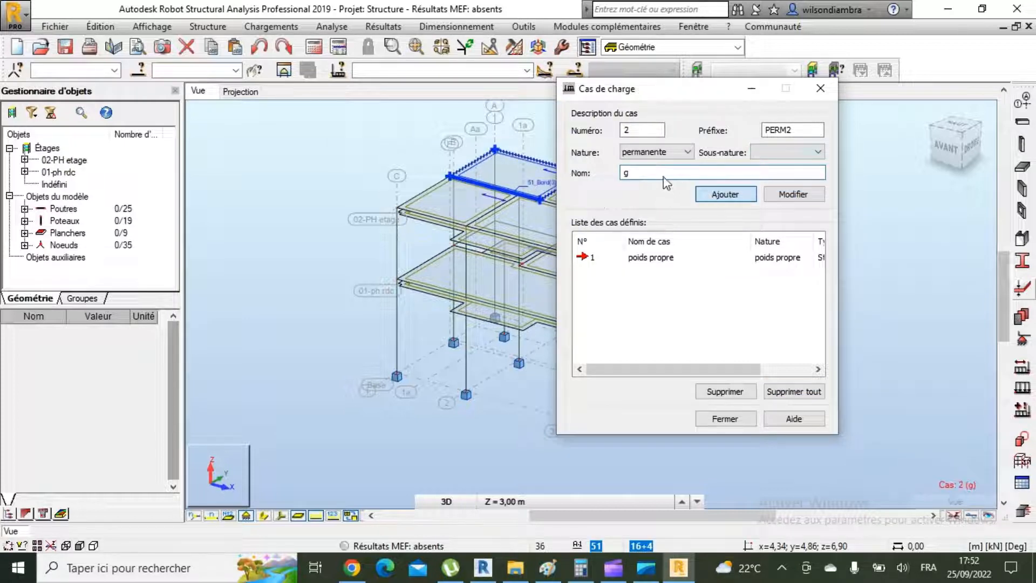
Add a third load case named "q" with the nature d'exploitation and finish the load case definition
left_click(678, 152)
left_click(663, 175)
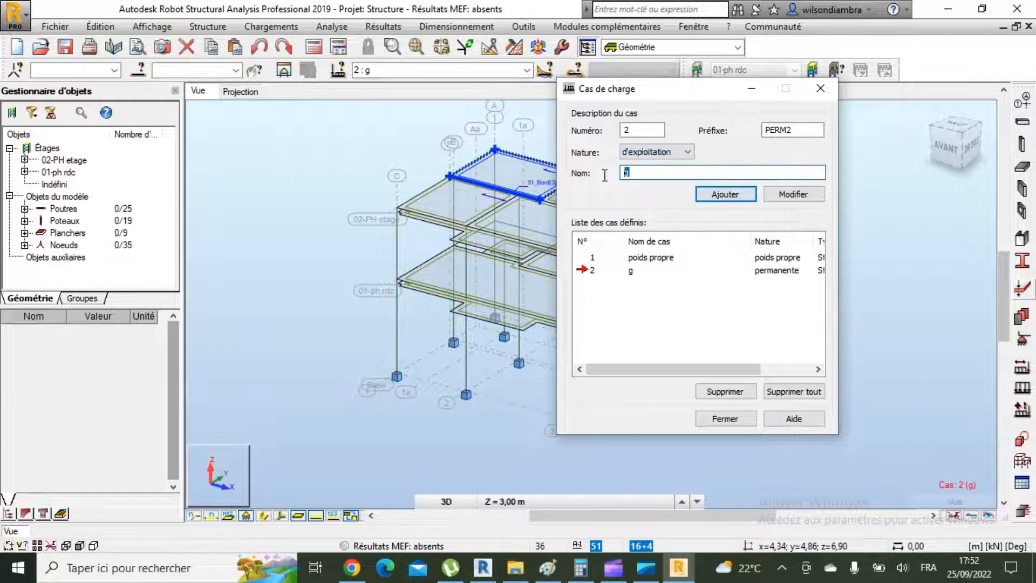
left_click(707, 195)
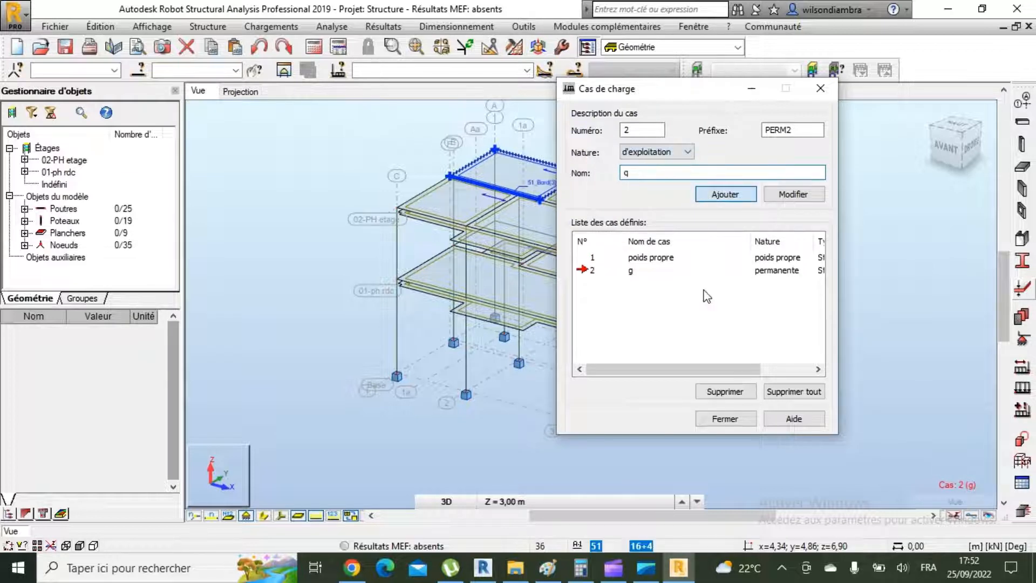
left_click(725, 418)
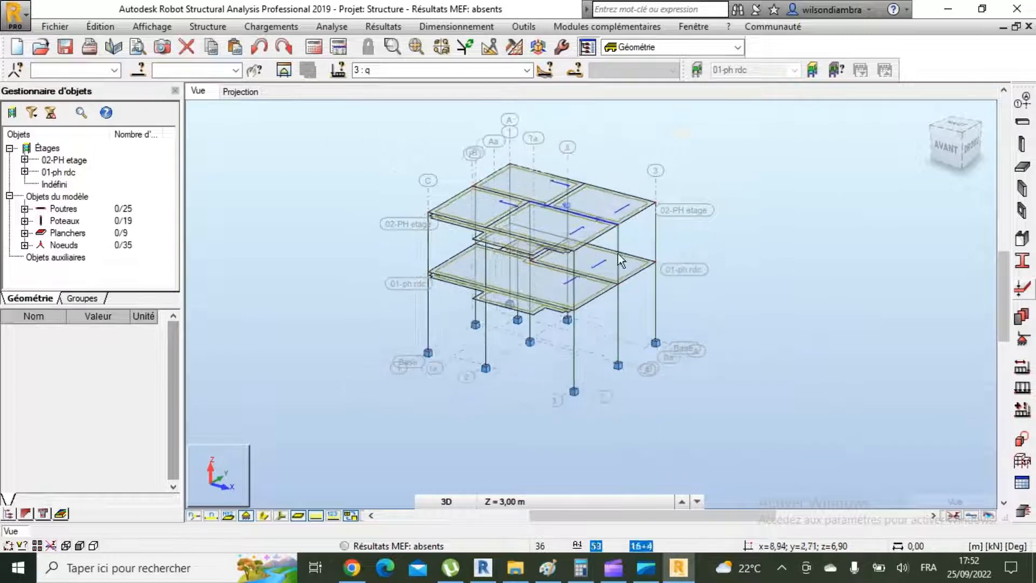
Apply a uniform surface load of -1.5 kPa in global Z to all floor panels (Planchers) in load case q
scroll(563, 182, "up", 2)
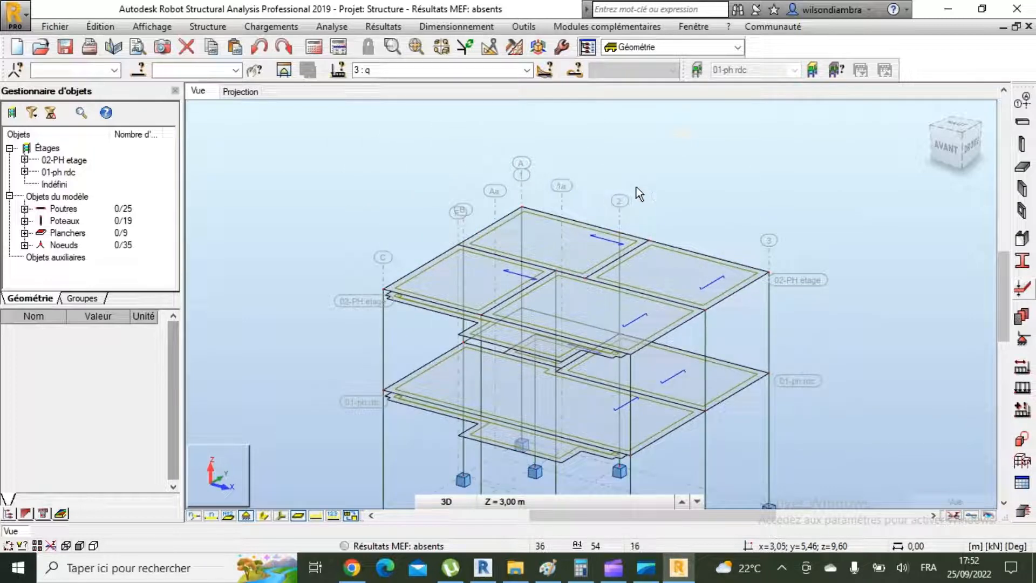
scroll(636, 187, "down", 2)
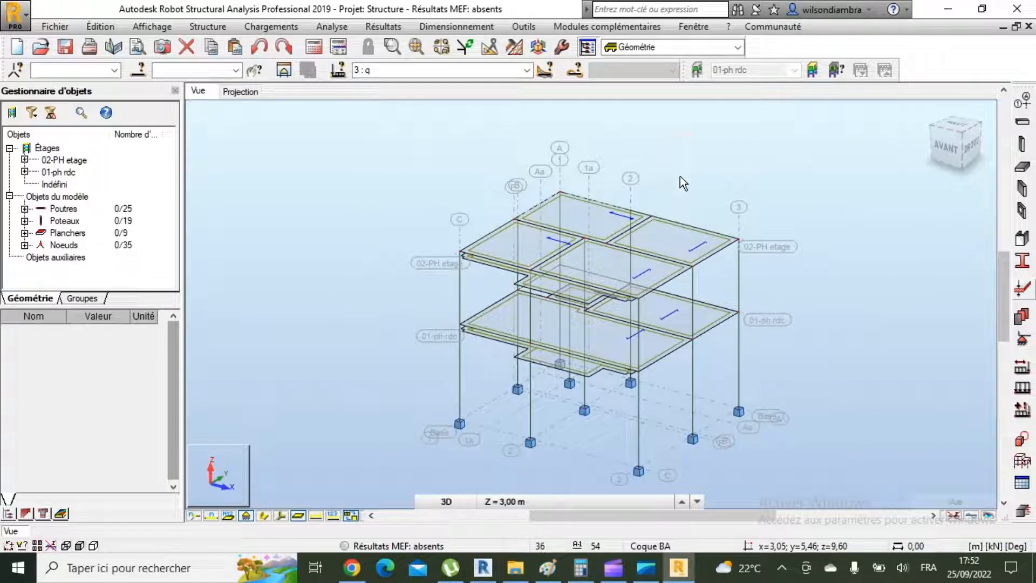
scroll(677, 189, "up", 1)
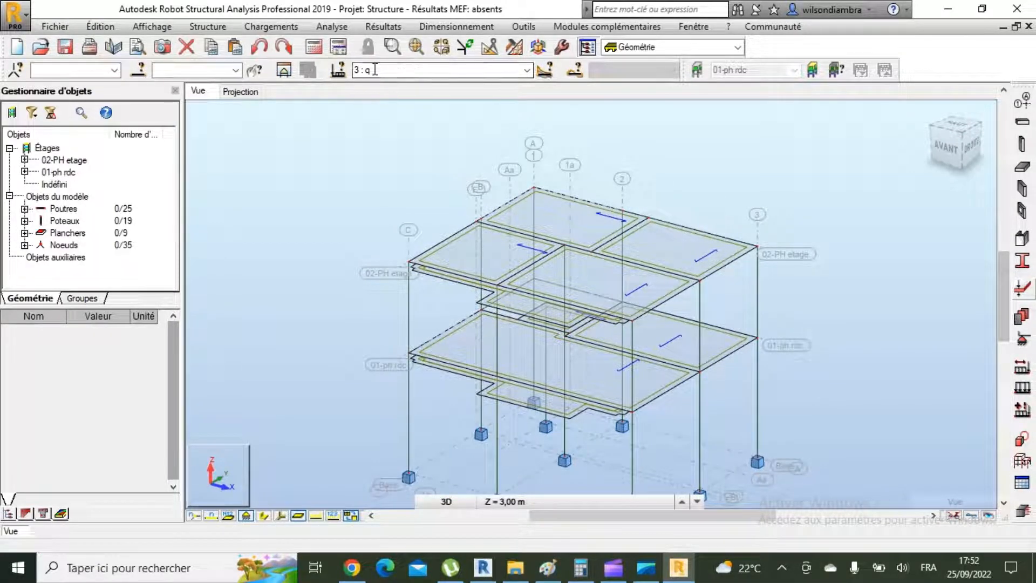
left_click(1024, 391)
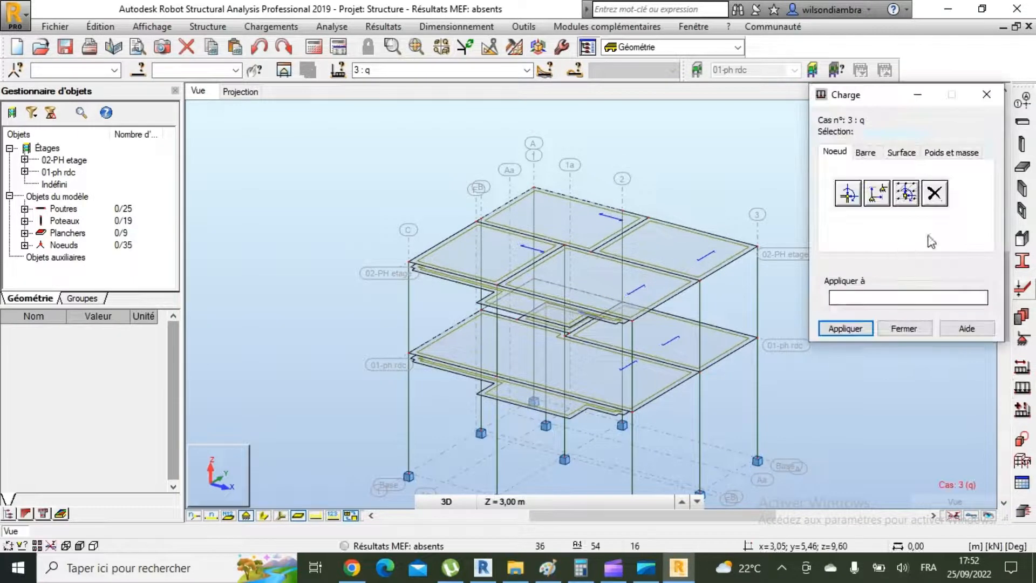
left_click(902, 150)
left_click(847, 193)
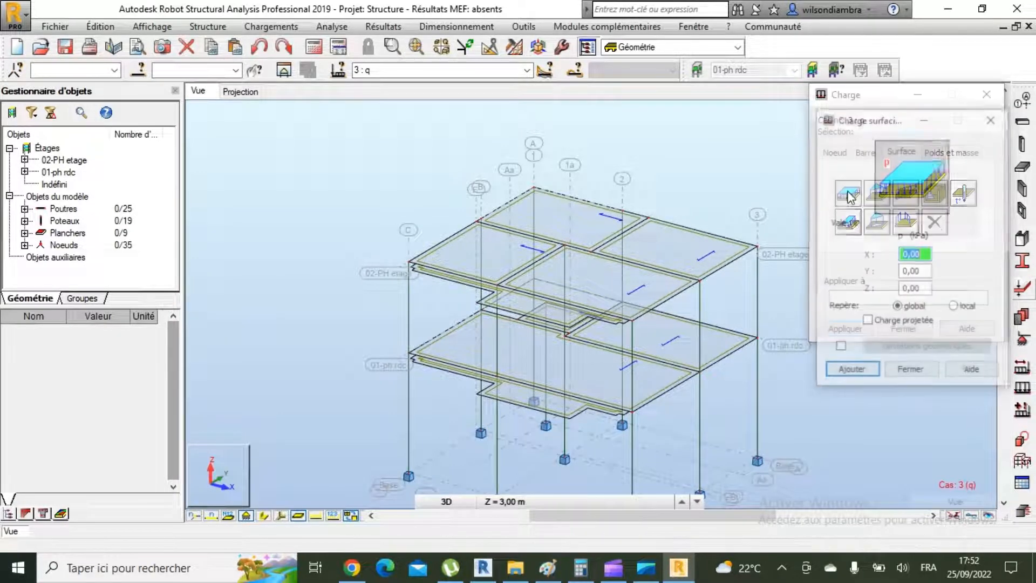
left_click(924, 291)
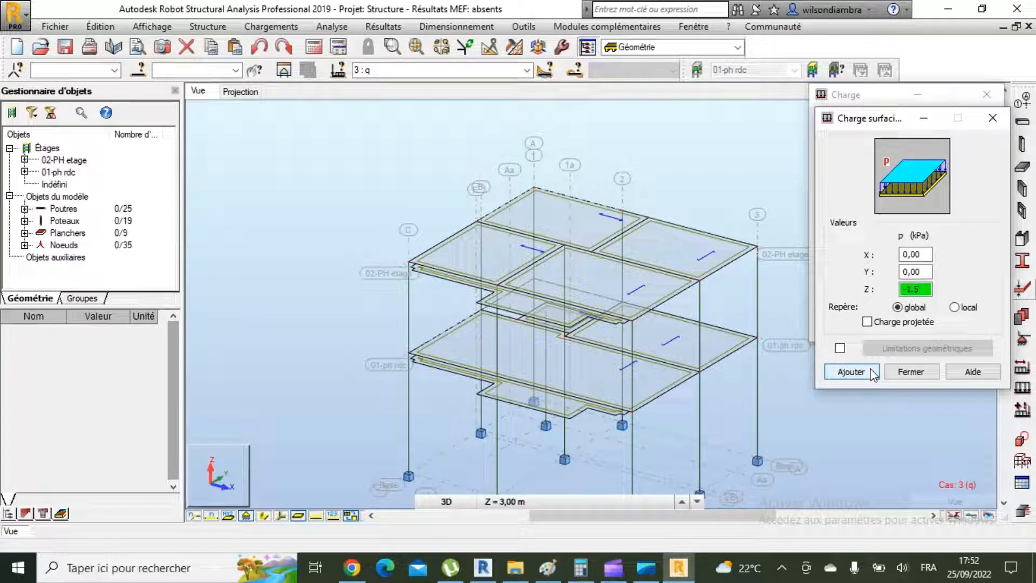
left_click(851, 372)
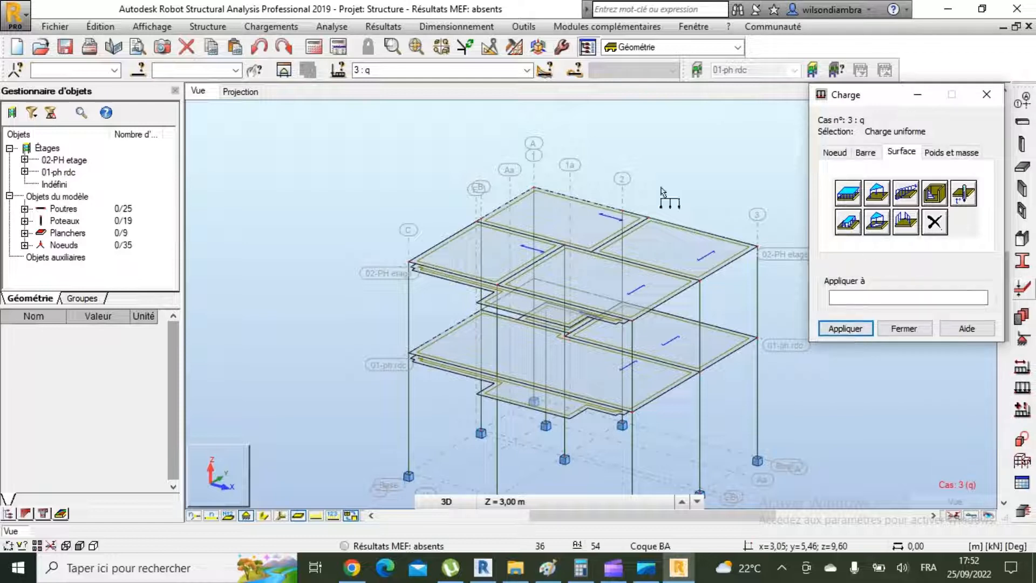
left_click(71, 236)
left_click(859, 298)
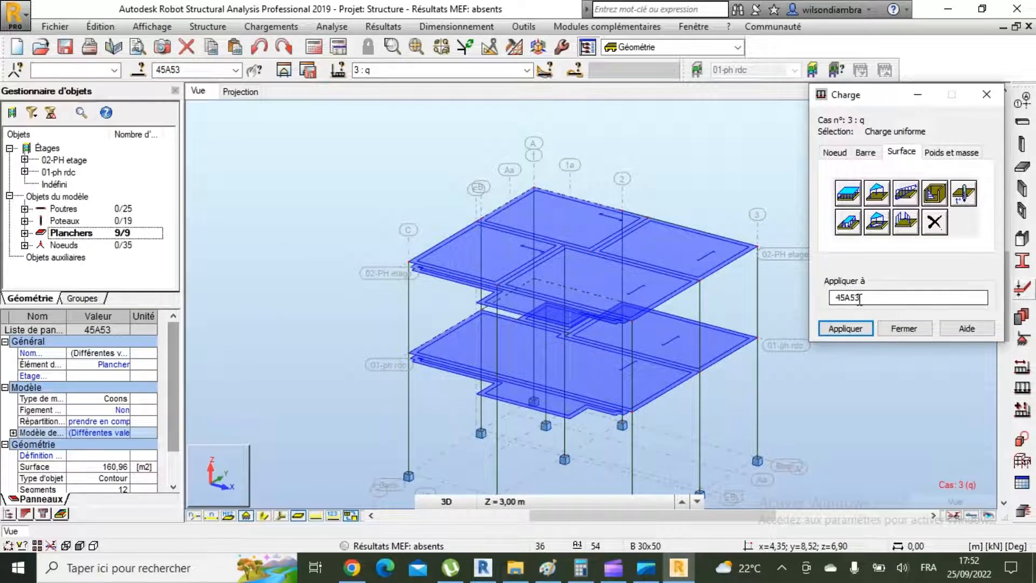
left_click(867, 333)
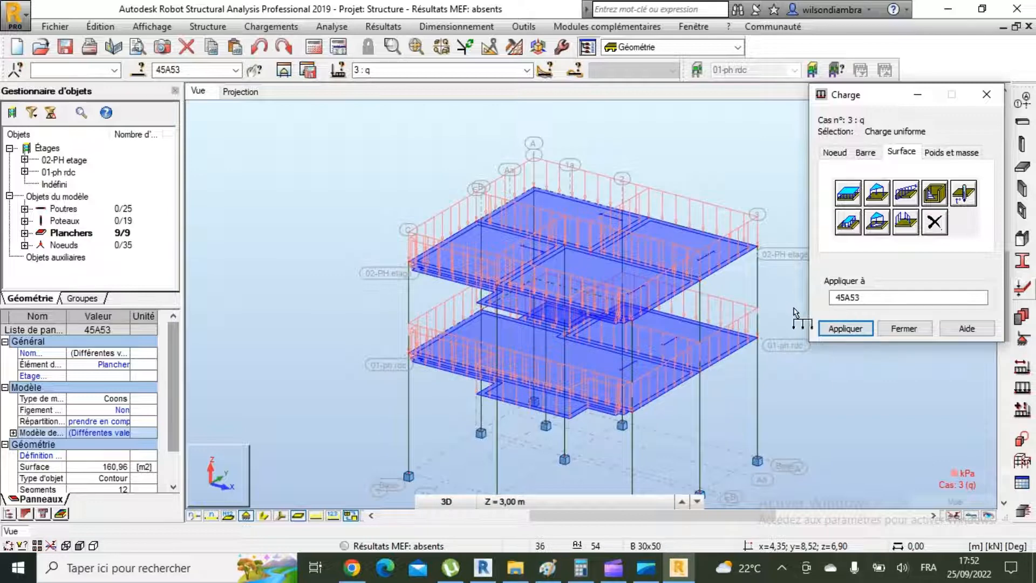
Turn on the display of the load values on the model
scroll(559, 330, "down", 2)
scroll(558, 330, "down", 2)
scroll(658, 254, "up", 3)
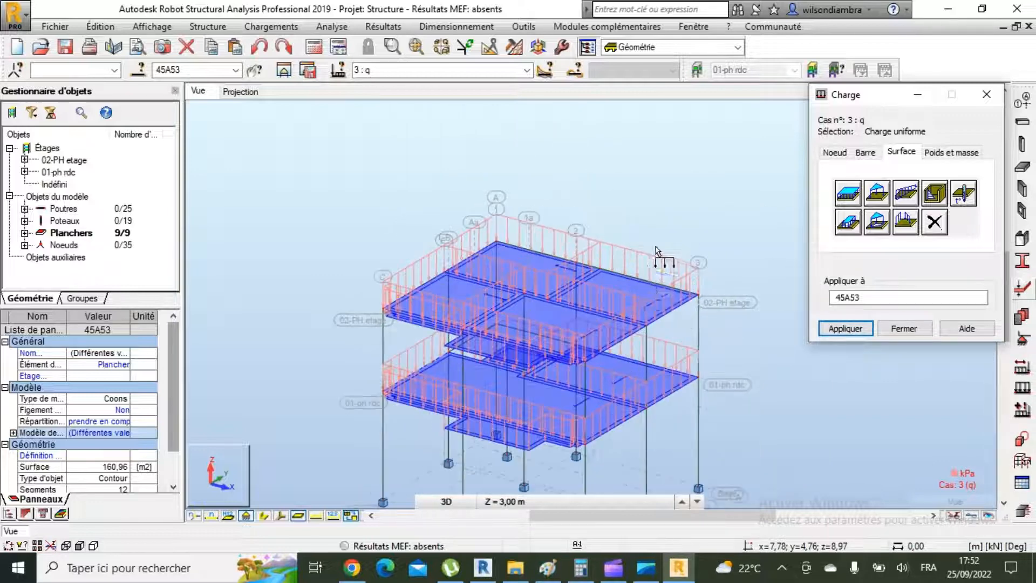
left_click(334, 517)
Switch to load case g and define a uniform surface load of -3.5 kPa in global Z
left_click(527, 70)
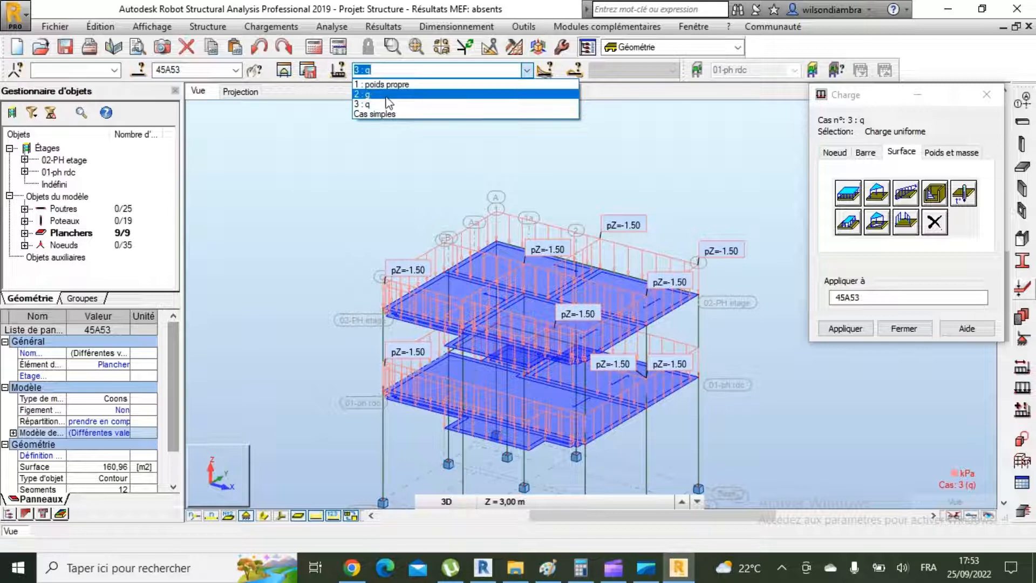
left_click(386, 96)
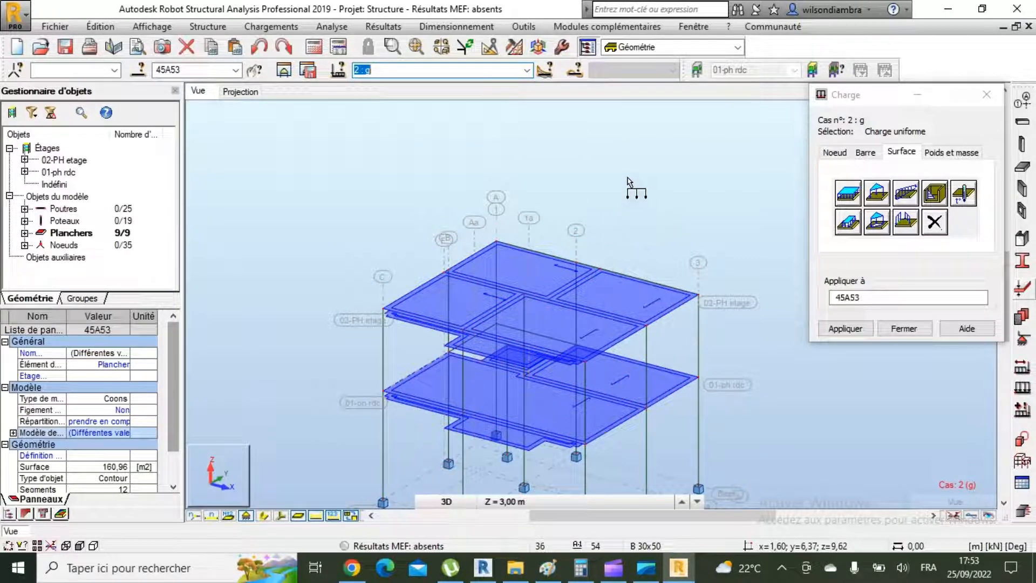
left_click(847, 192)
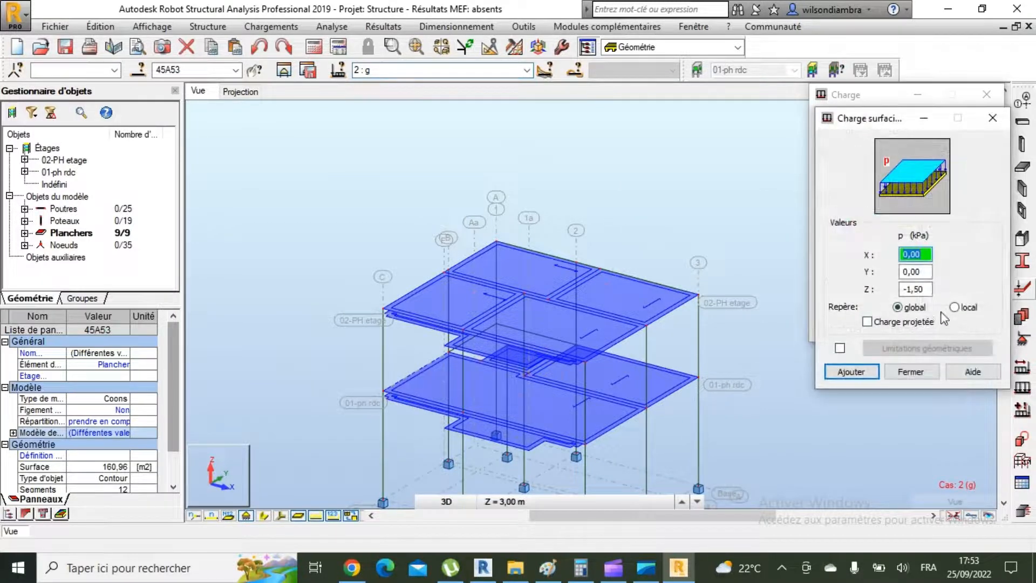
key("Tab")
key("Tab")
type("-")
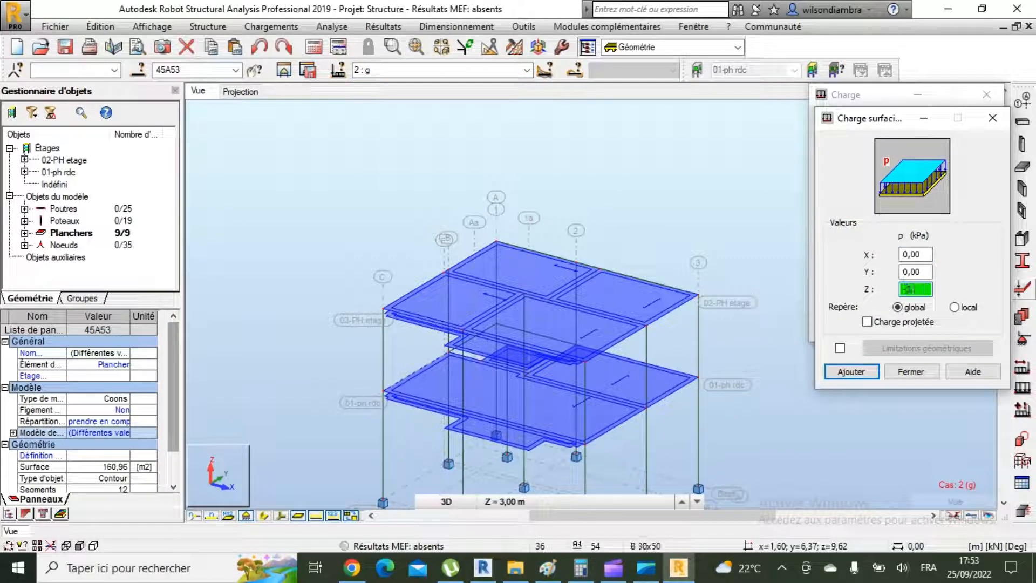
left_click(837, 376)
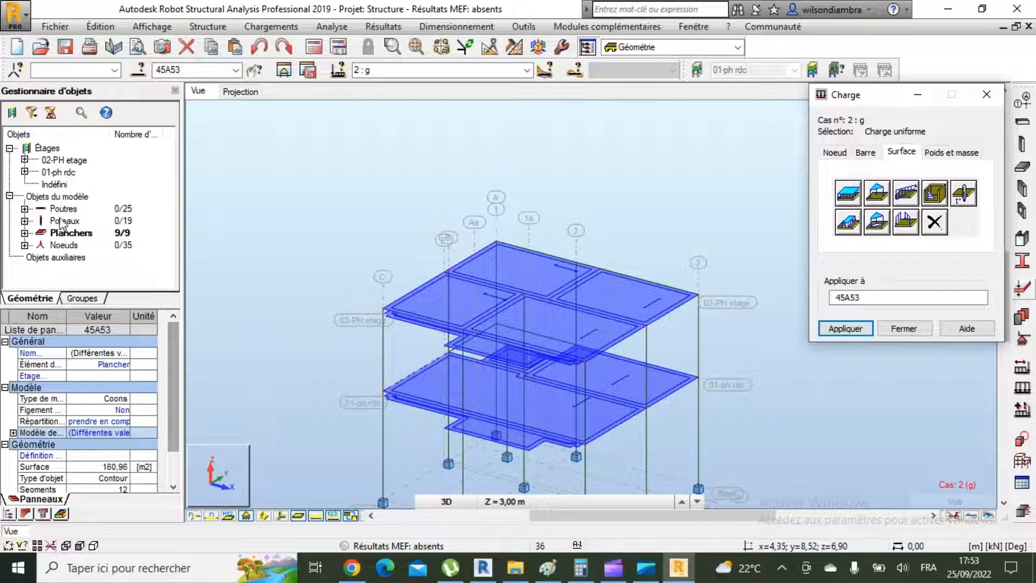
Apply the defined uniform load to all floor panels of the storey 02-PH etage
left_click(24, 160)
left_click(78, 196)
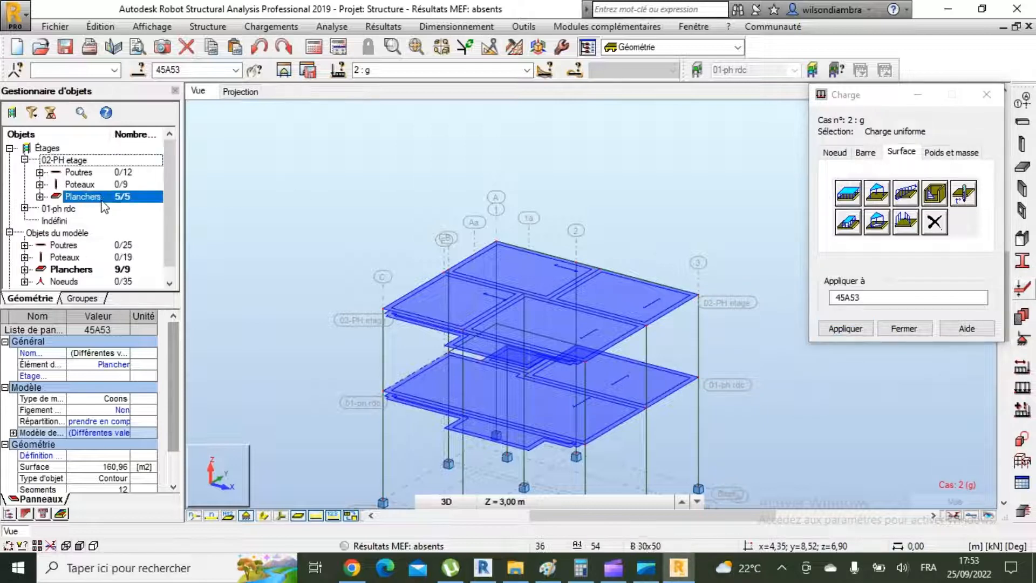
left_click(895, 296)
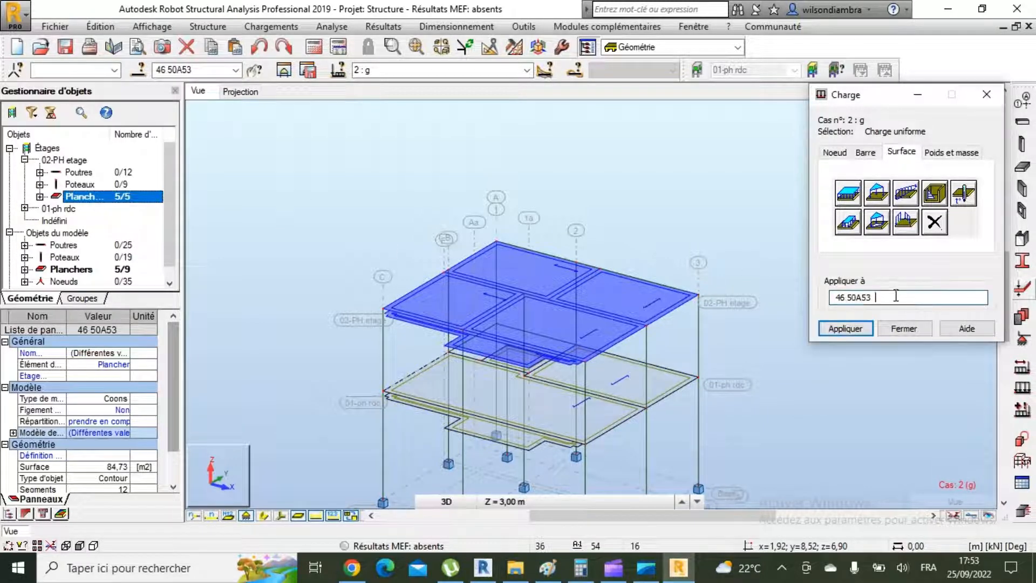
middle_click_drag(564, 196, 583, 201)
left_click(845, 327)
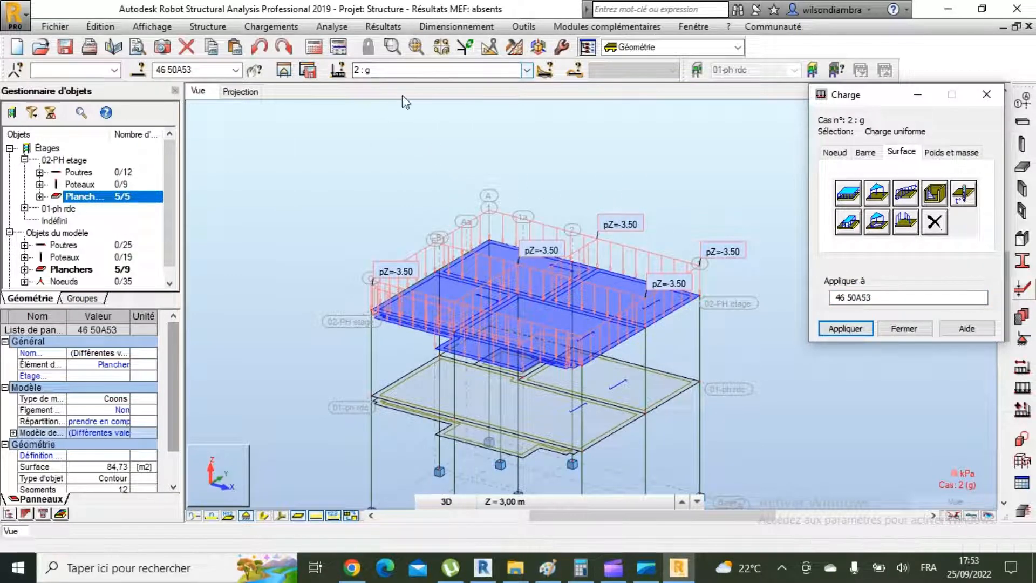
Apply a uniform surface load of -2.5 kPa in global Z to all floor panels of storey 01-ph rdc in load case g
left_click(849, 194)
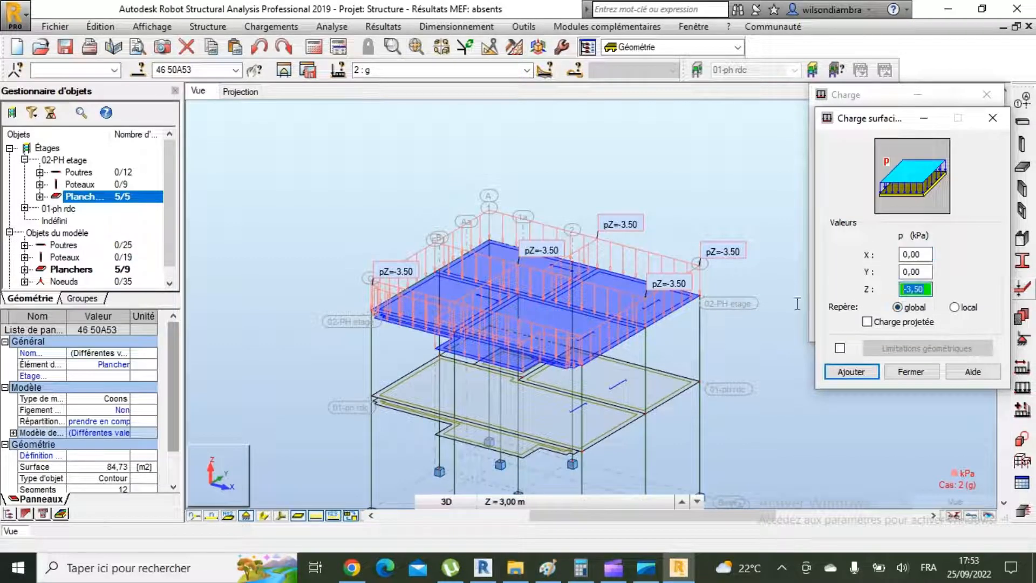
type("-2,5")
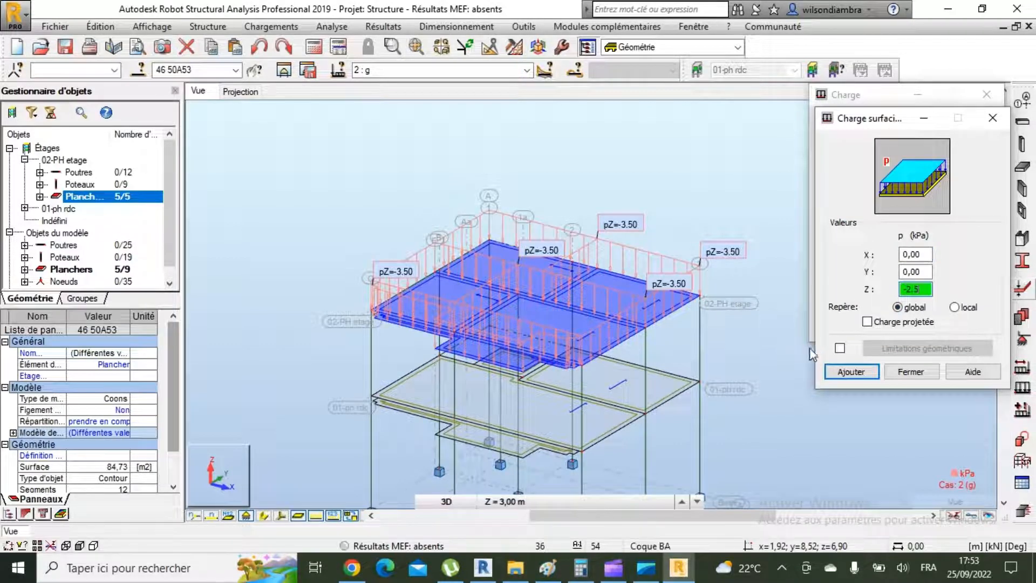
left_click(851, 371)
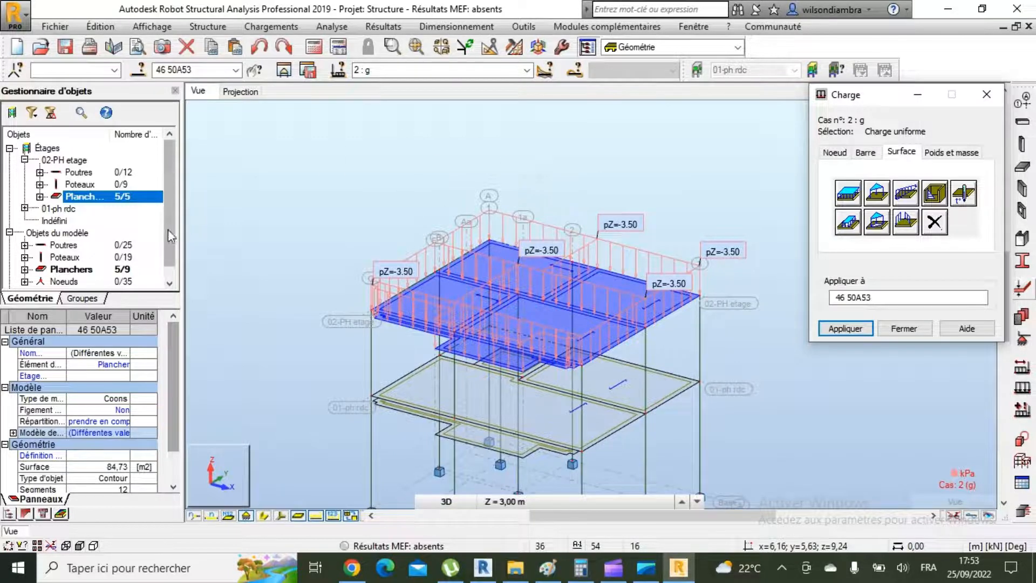
left_click(25, 209)
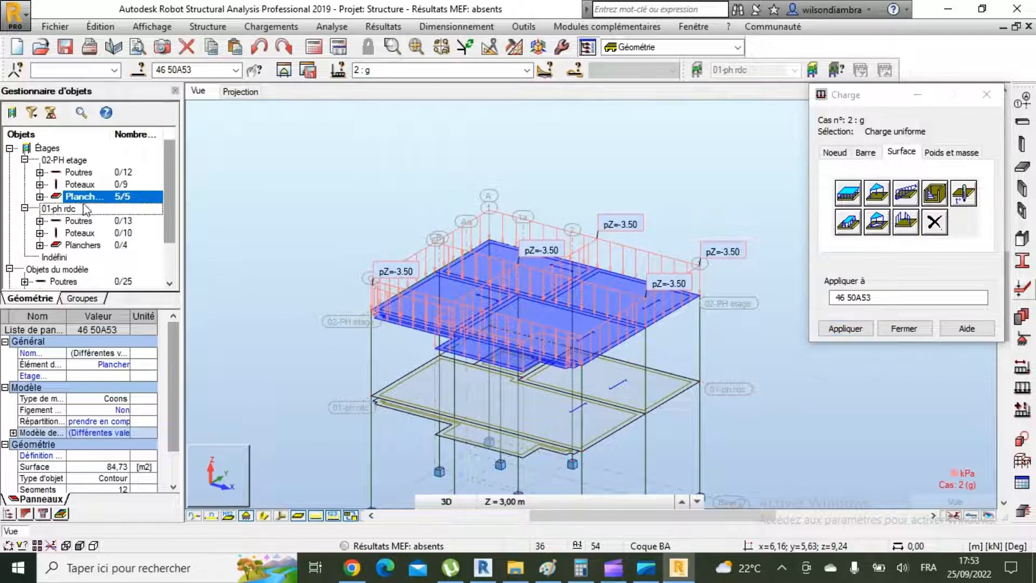
left_click(87, 246)
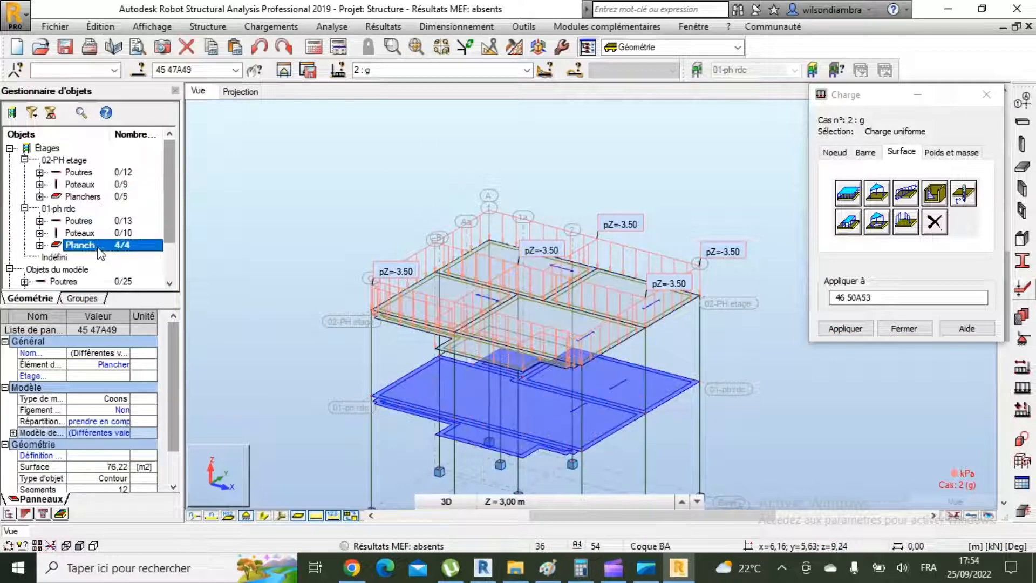
left_click(911, 309)
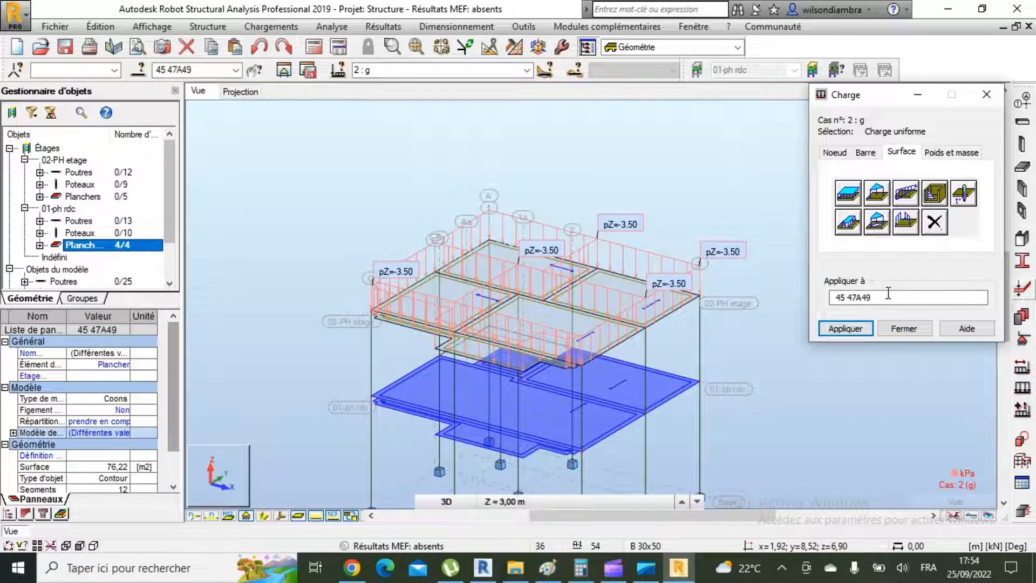
left_click(845, 328)
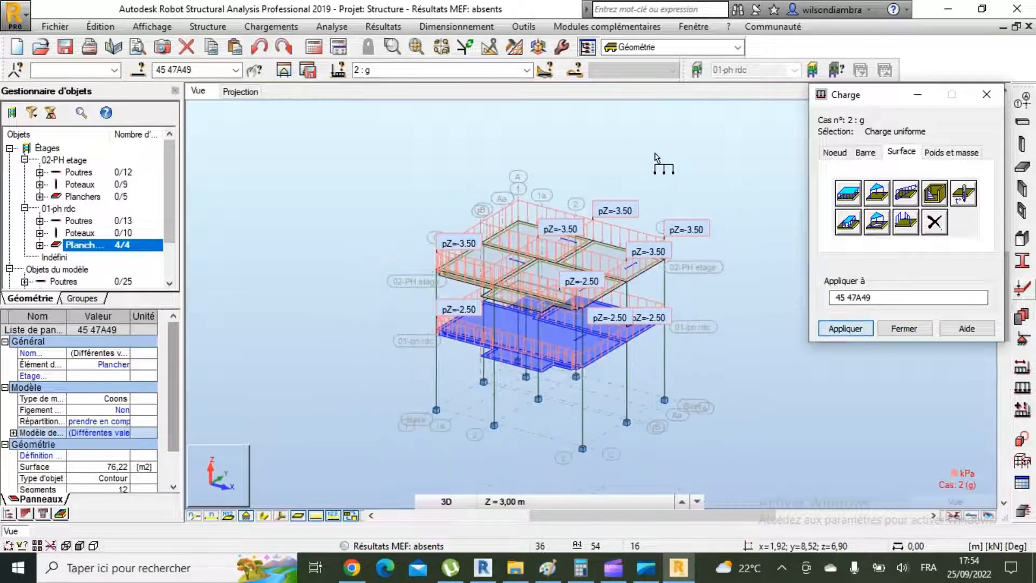
left_click(905, 330)
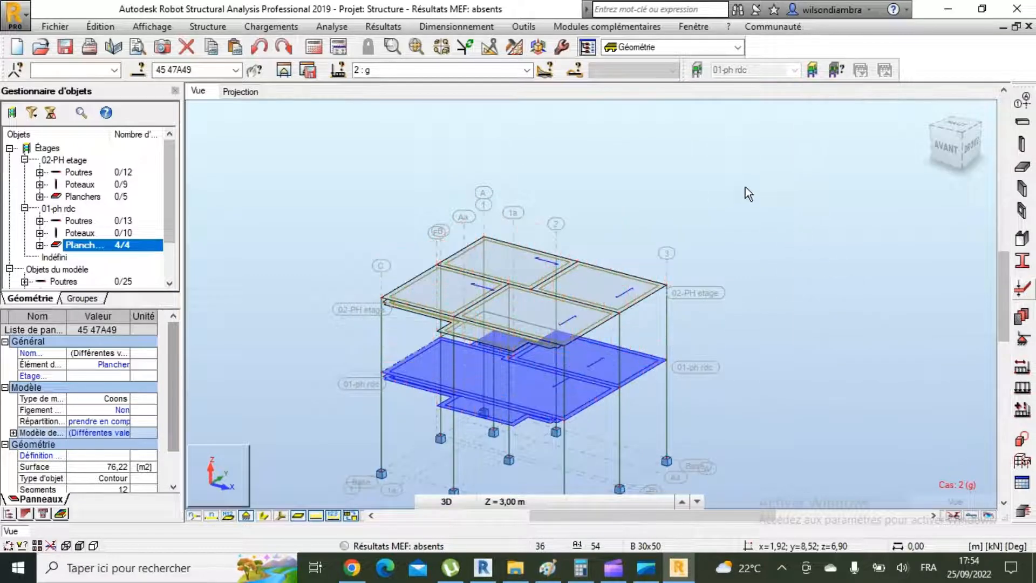
right_click(539, 158)
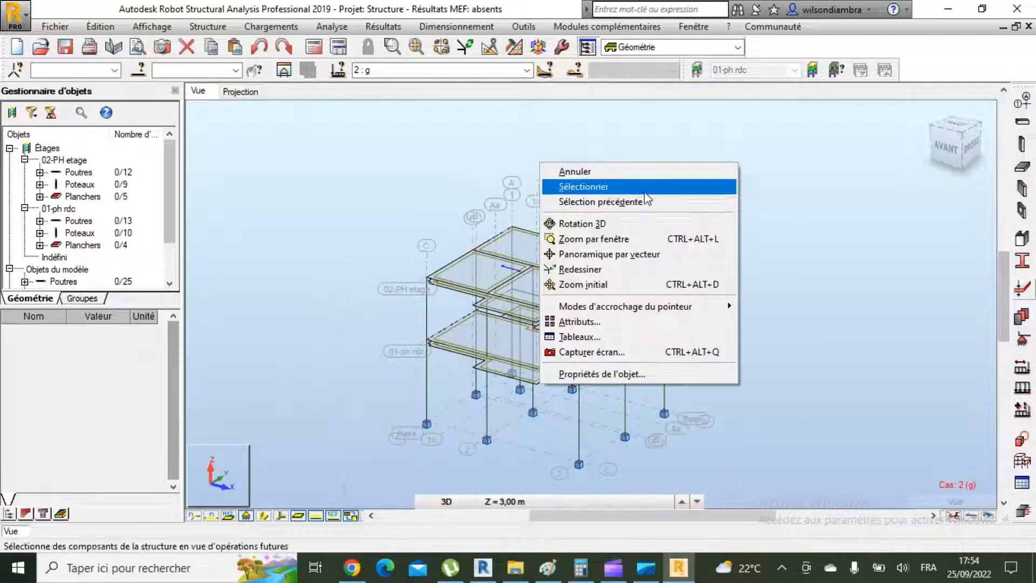
left_click(643, 225)
left_click_drag(644, 225, 525, 327)
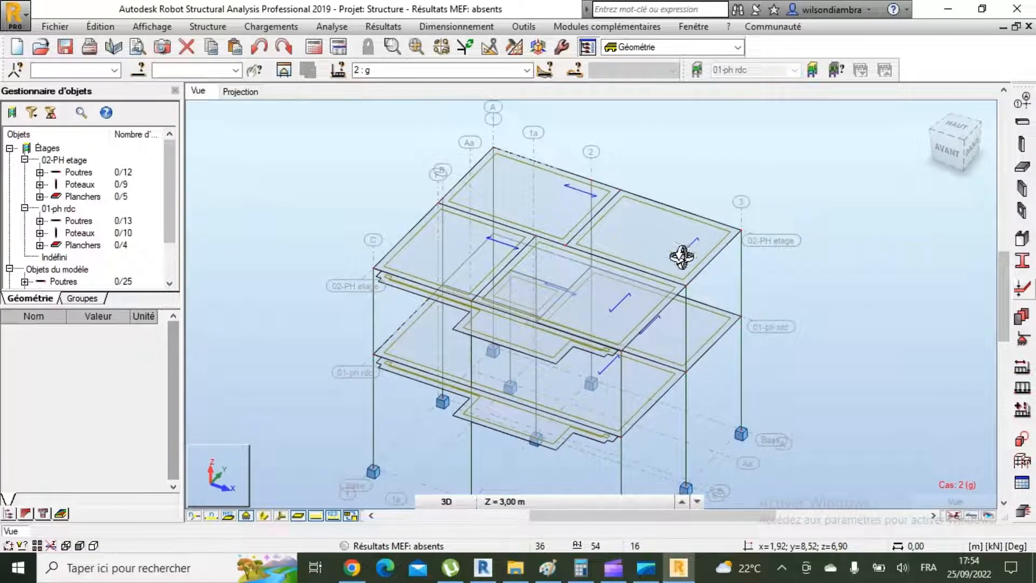
scroll(438, 294, "up", 2)
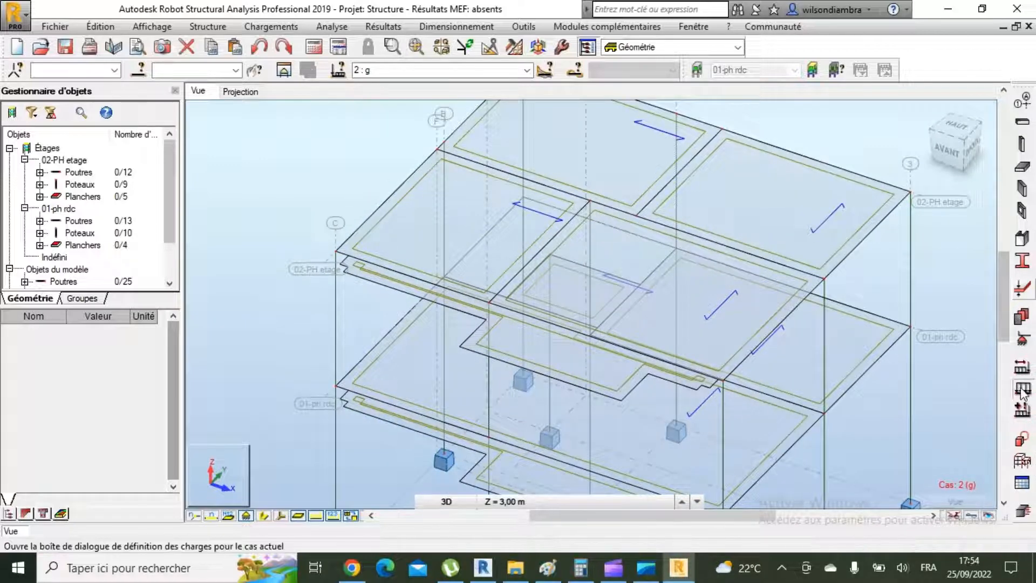
left_click(1021, 410)
scroll(432, 286, "down", 2)
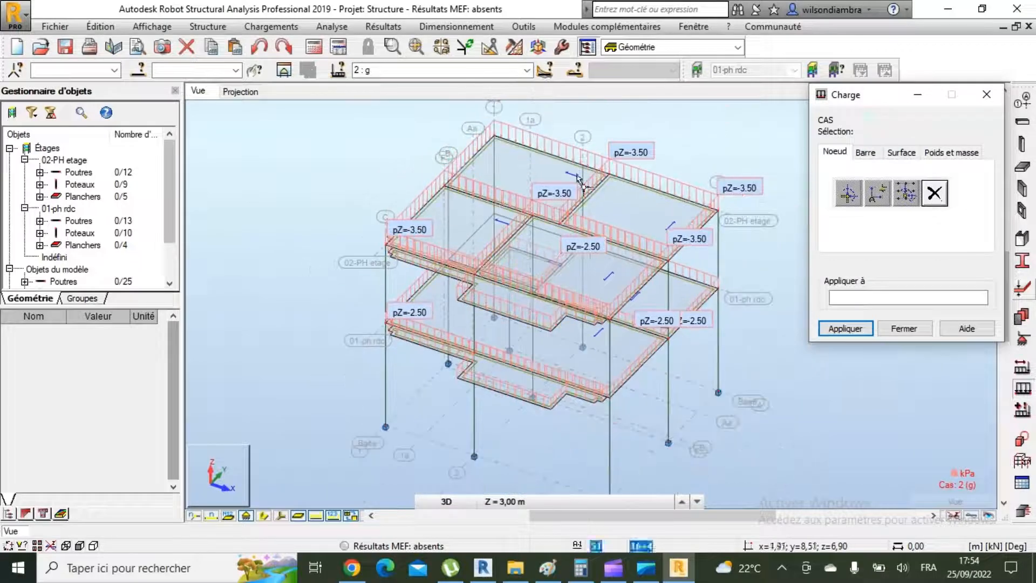
left_click(909, 153)
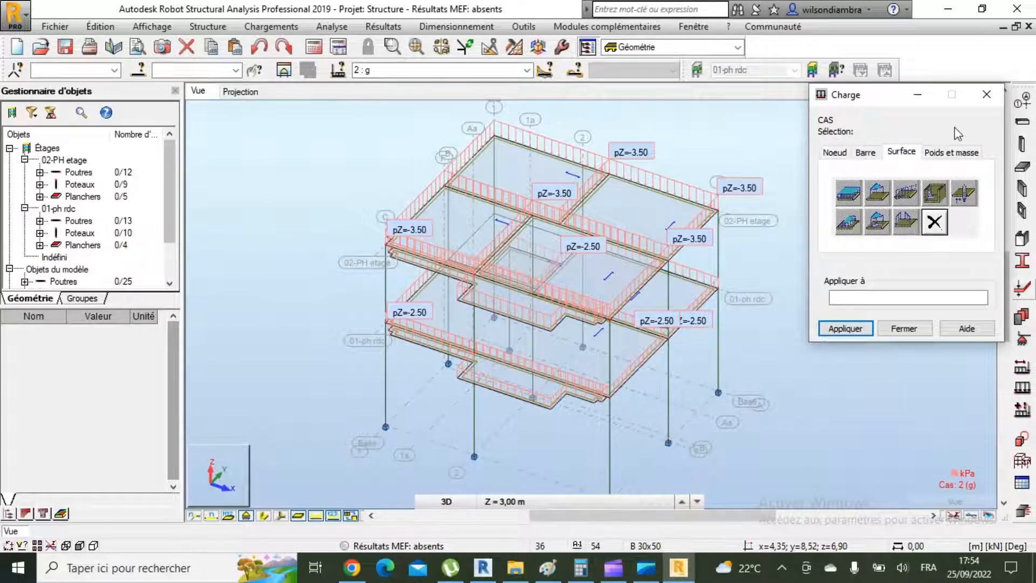
left_click(986, 94)
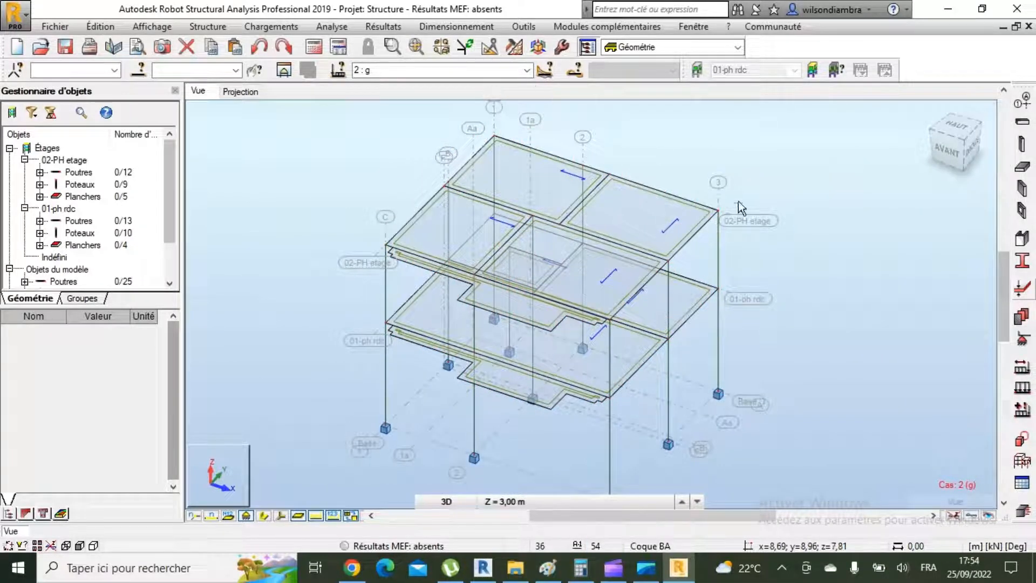
left_click(1021, 410)
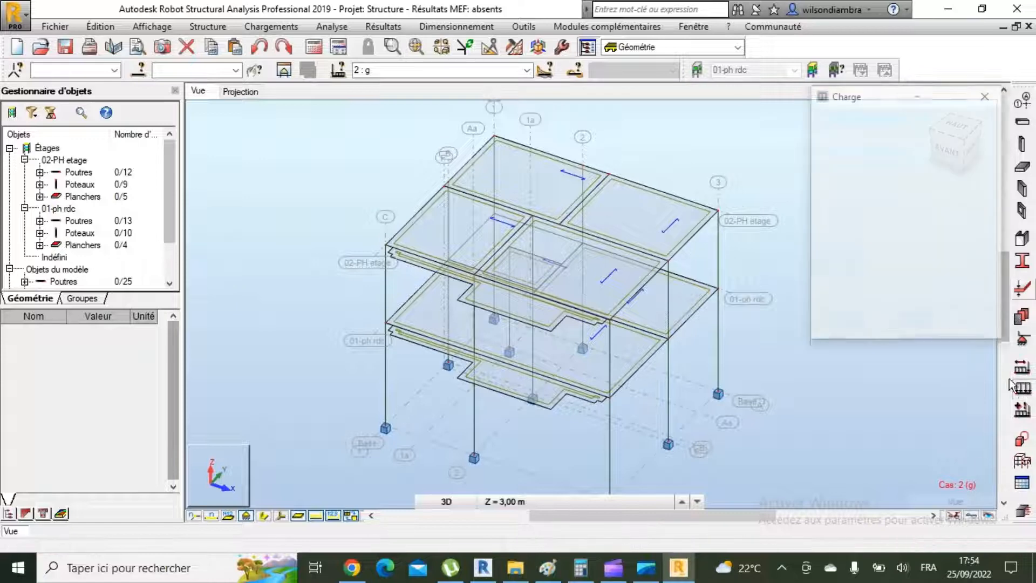
left_click(911, 153)
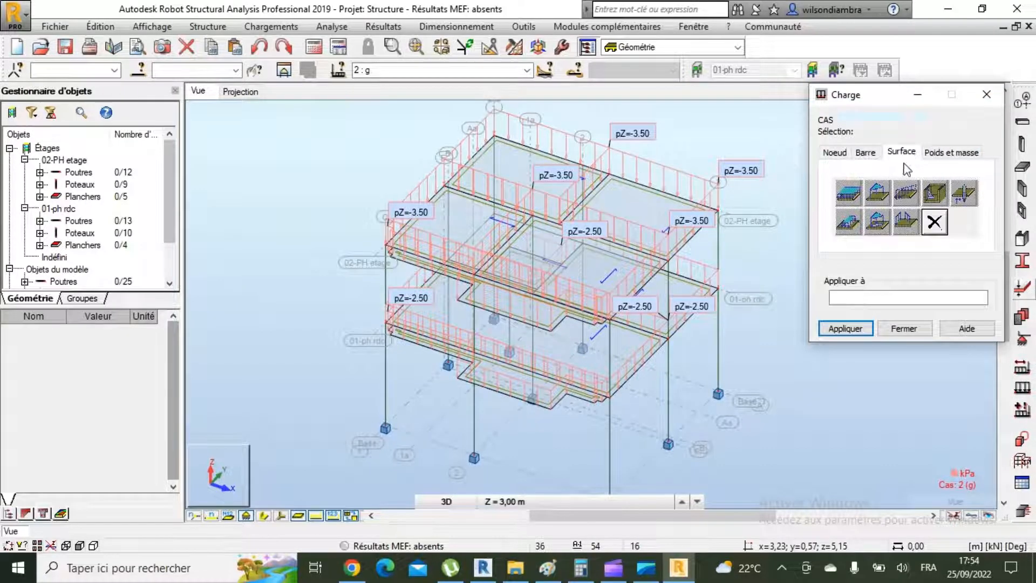
key("Escape")
scroll(638, 291, "down", 2)
left_click(635, 219)
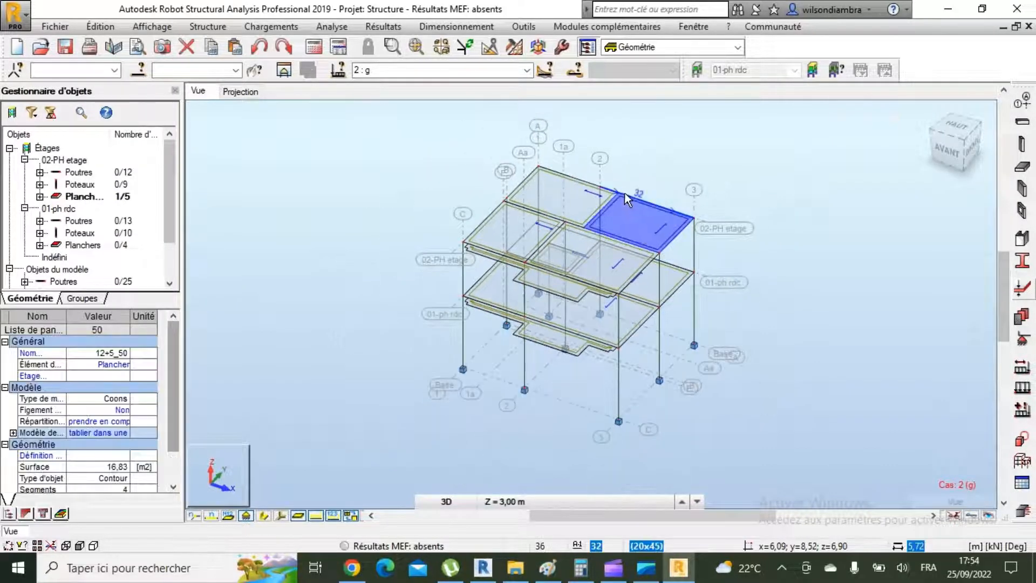
scroll(599, 254, "up", 4)
scroll(602, 272, "down", 4)
scroll(626, 187, "up", 4)
left_click(613, 206)
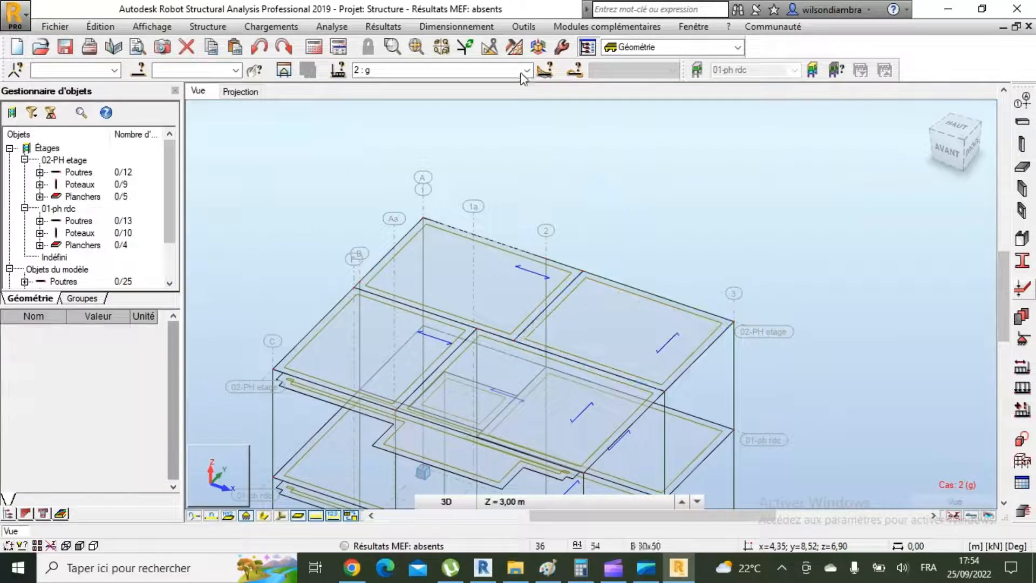
Keep load case g active and define a linear load on panel edges of -5 kN/m in global Z
left_click(526, 70)
left_click(431, 97)
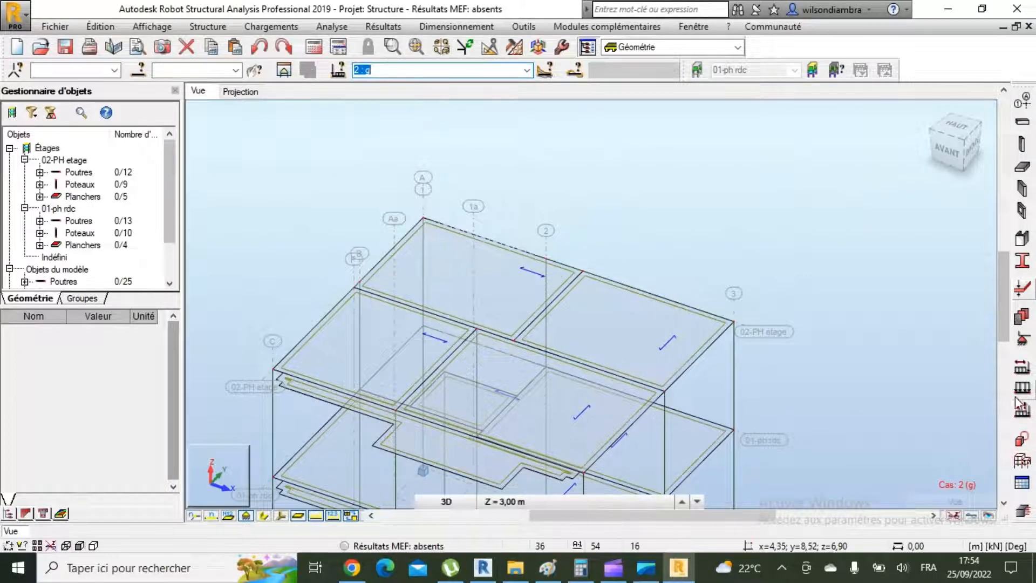
left_click(1020, 388)
left_click(904, 156)
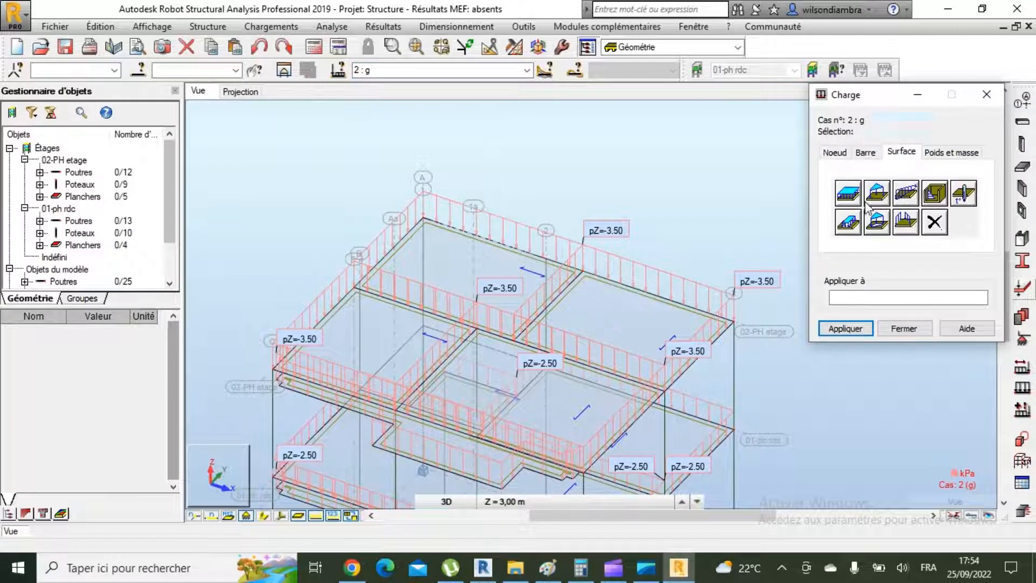
left_click(906, 223)
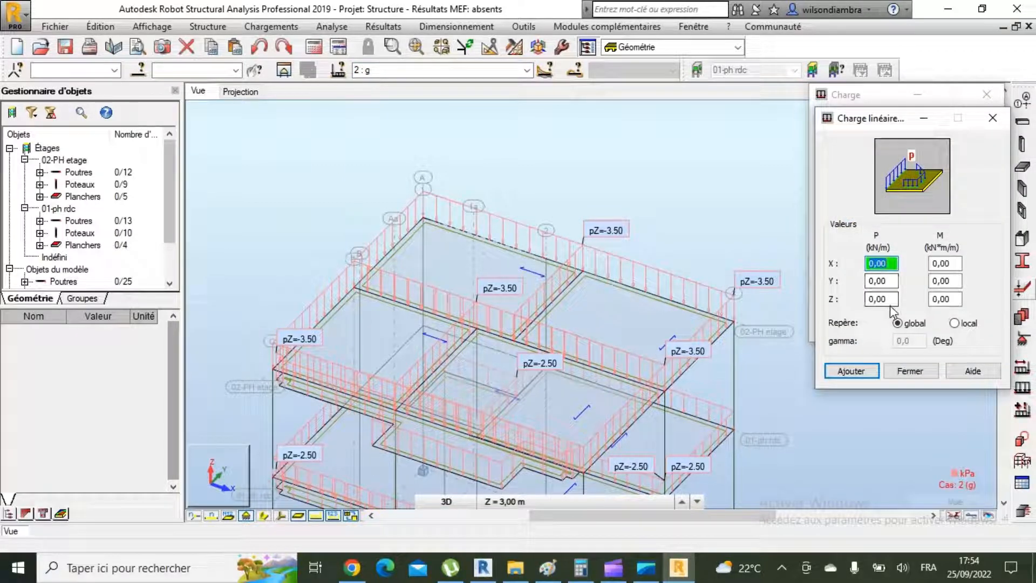
left_click_drag(890, 300, 850, 304)
type("-5")
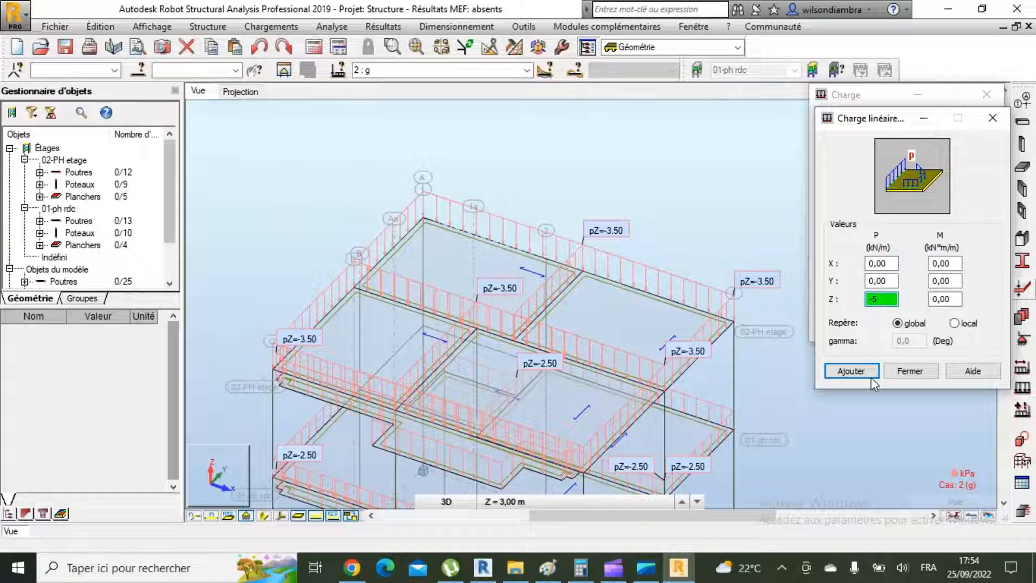
left_click(871, 376)
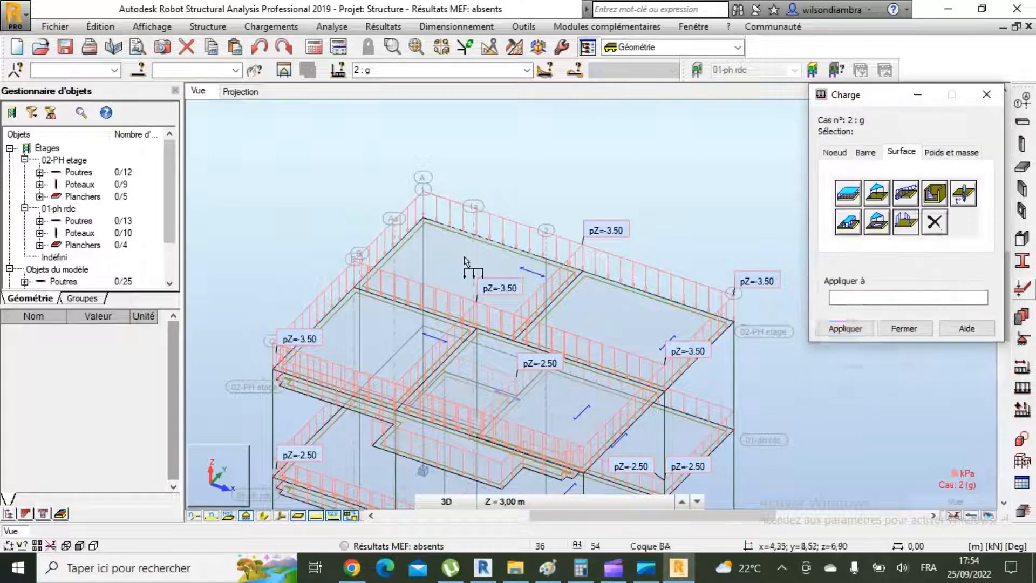
Apply the defined linear load to edge Bord(1) of panels 51 and 50 on the 02-PH etage floor
scroll(500, 263, "up", 4)
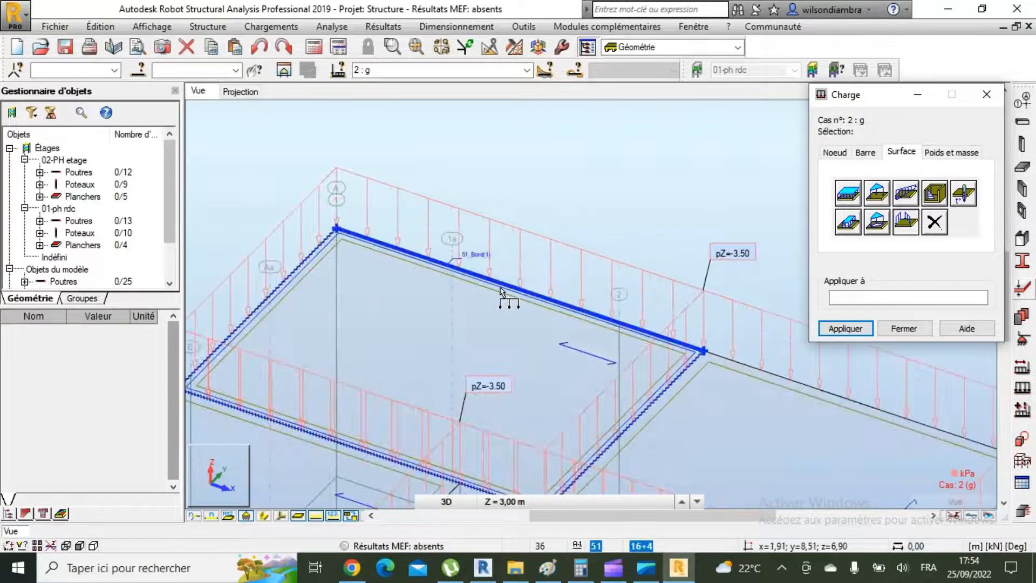
left_click(502, 288)
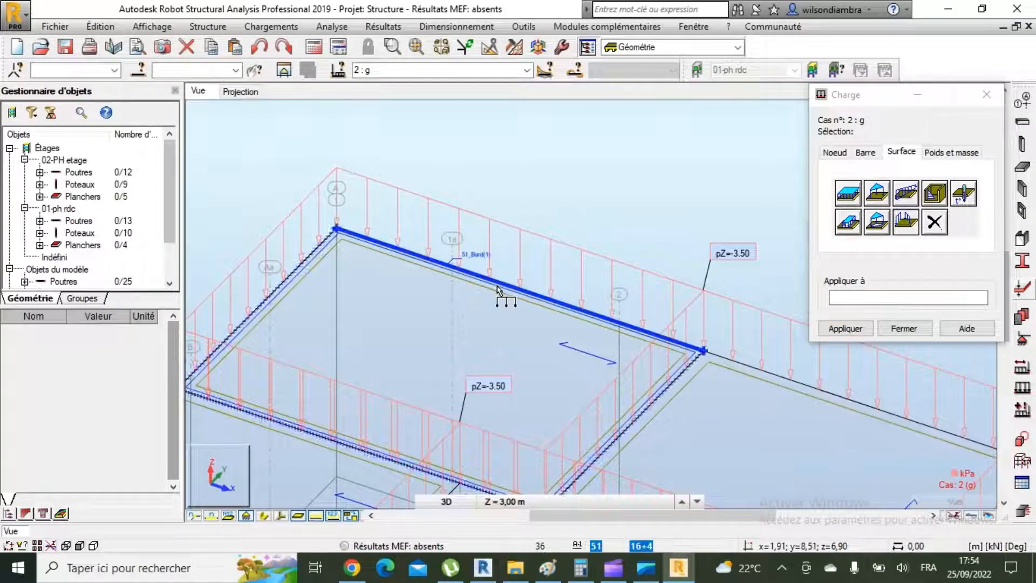
left_click(456, 276)
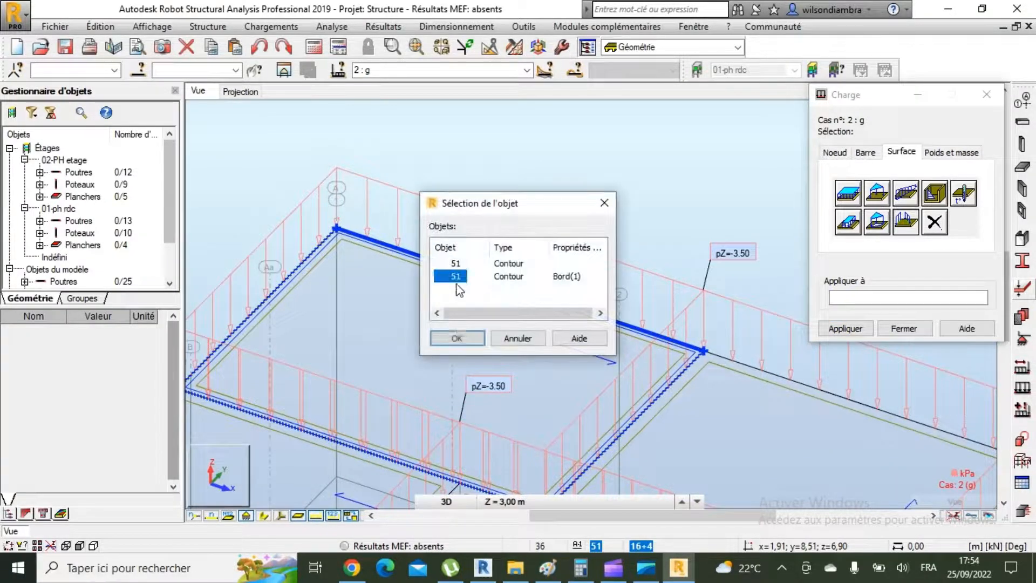
left_click(458, 336)
scroll(456, 300, "down", 3)
scroll(588, 317, "up", 2)
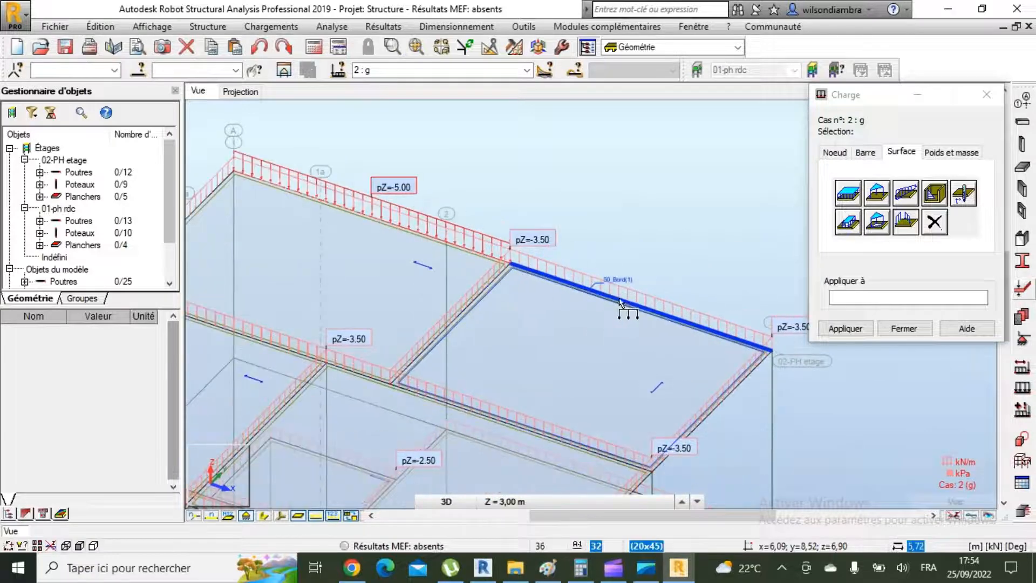
left_click(621, 289)
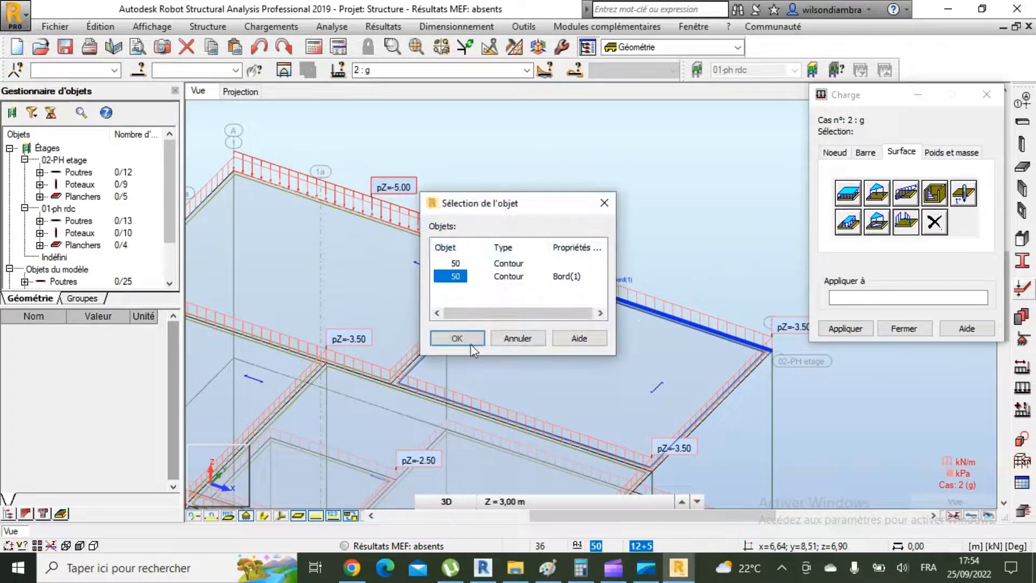
left_click(458, 338)
Apply the defined linear load to edge Bord(4) of panels 50 and 53 on the 02-PH etage floor
scroll(474, 345, "down", 2)
scroll(636, 351, "up", 3)
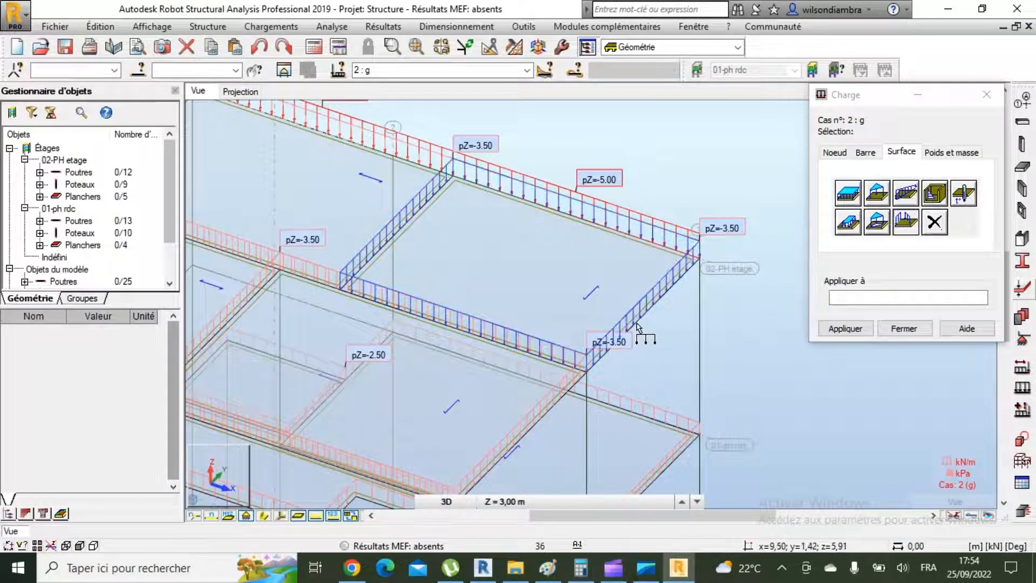
scroll(637, 323, "up", 3)
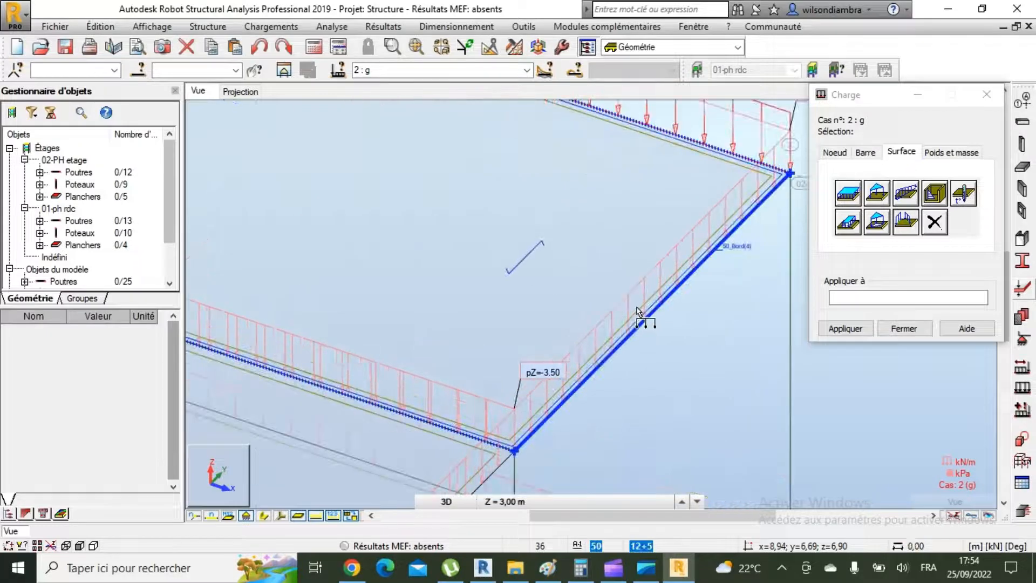
left_click(638, 312)
left_click(456, 276)
left_click(457, 338)
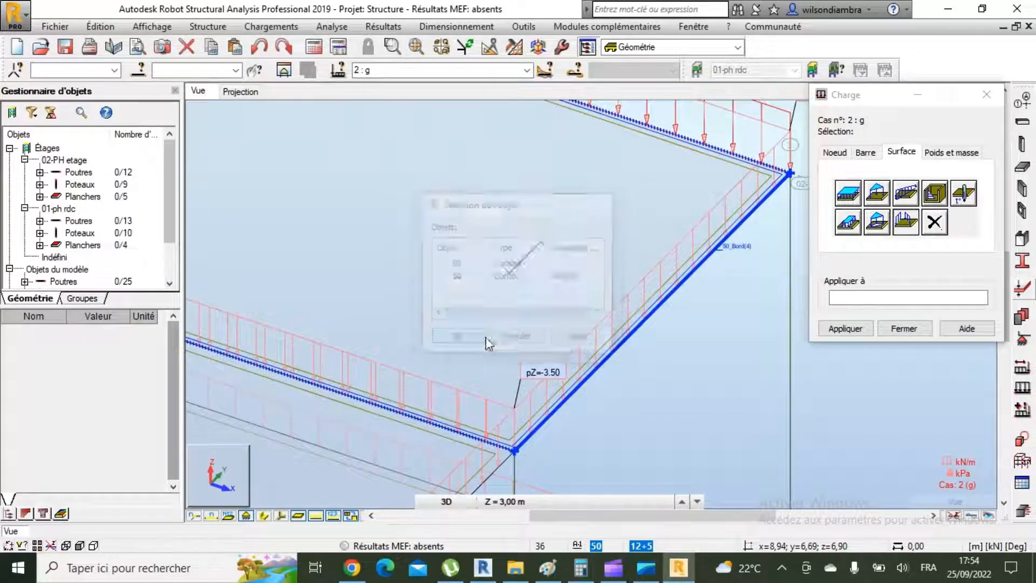
scroll(551, 238, "down", 2)
scroll(527, 340, "down", 2)
scroll(527, 342, "up", 5)
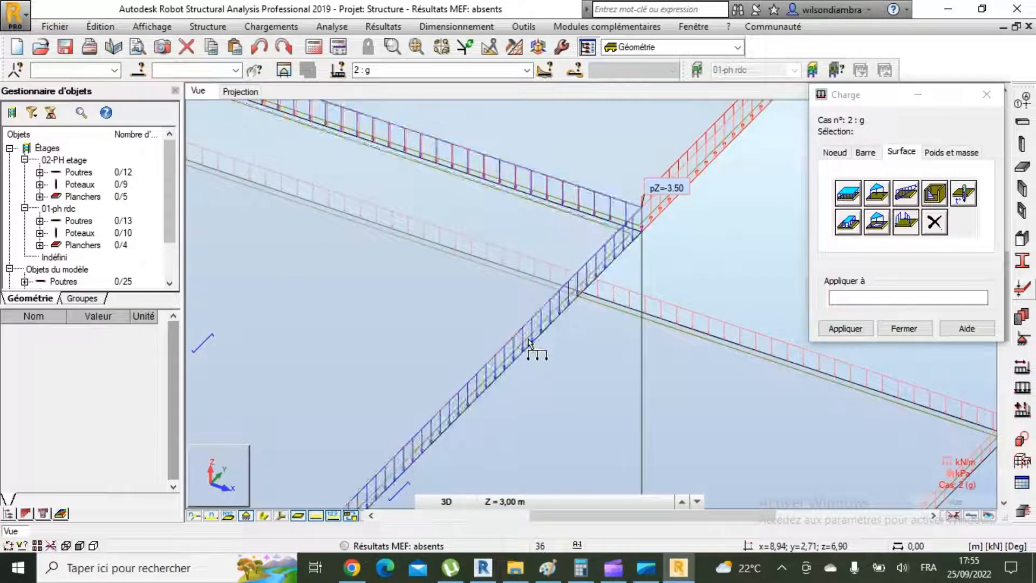
left_click(529, 341)
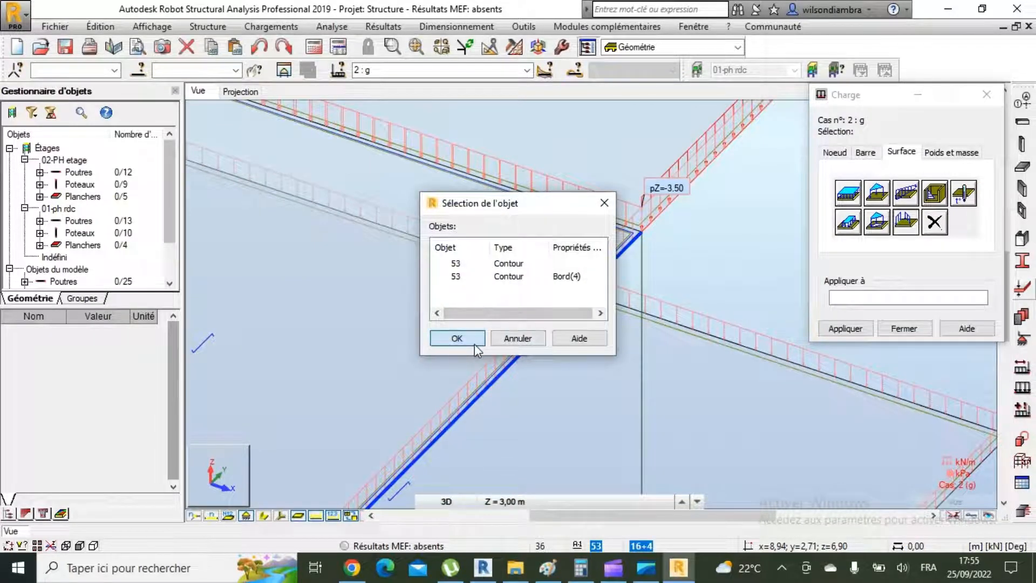
left_click(469, 338)
Apply the -5 kN/m linear load to edges Bord(10), Bord(9) and Bord(8) of panel 46 on the 02-PH etage floor
scroll(499, 334, "down", 4)
scroll(536, 352, "up", 5)
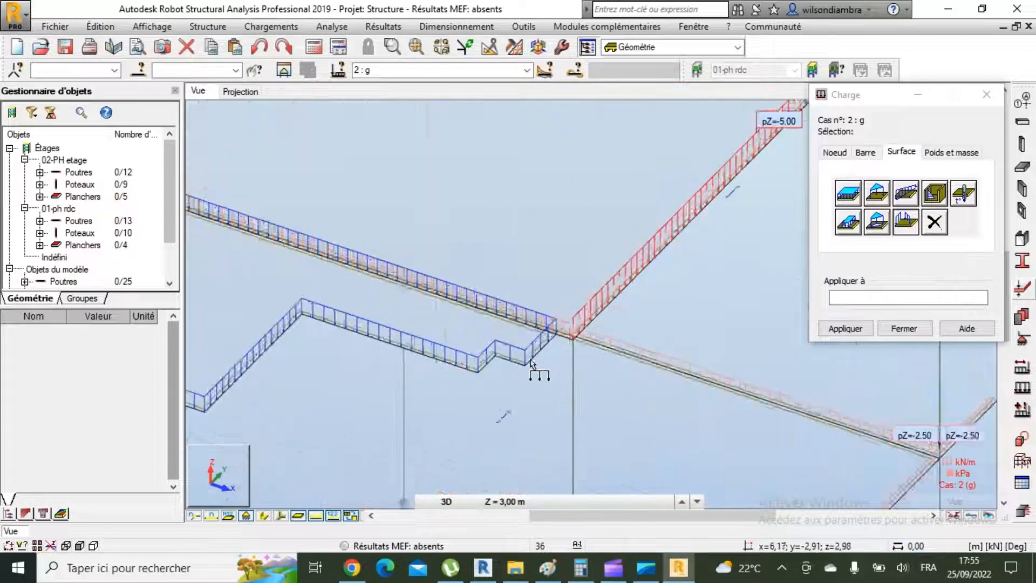
left_click(544, 352)
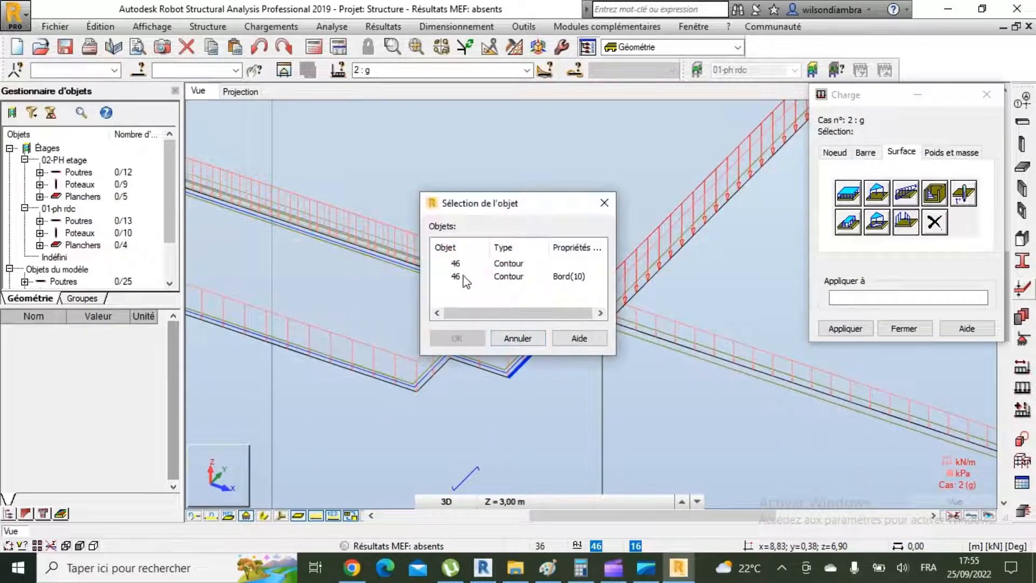
left_click(473, 340)
scroll(481, 381, "up", 1)
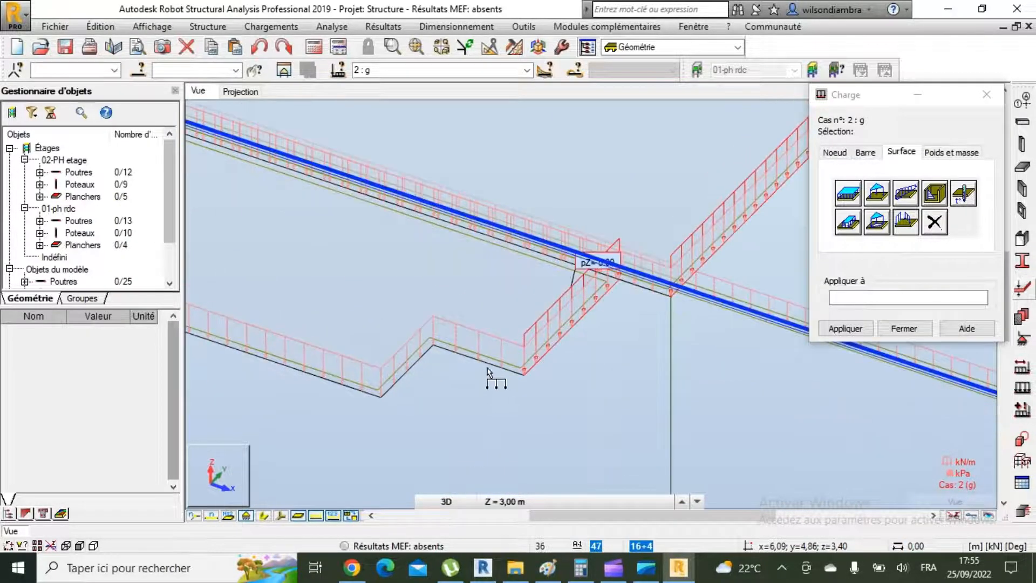
left_click(494, 367)
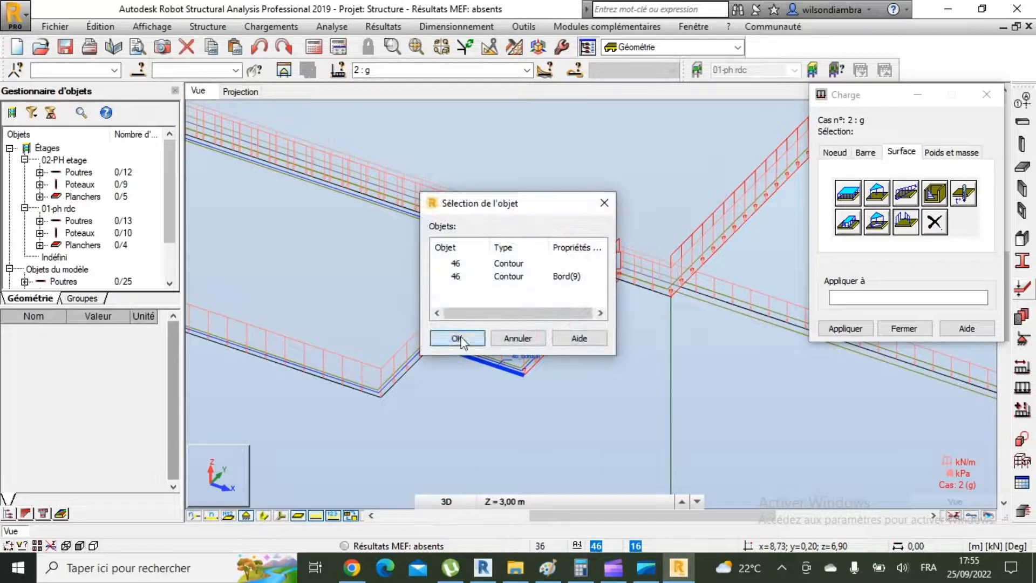
left_click(458, 339)
left_click(413, 360)
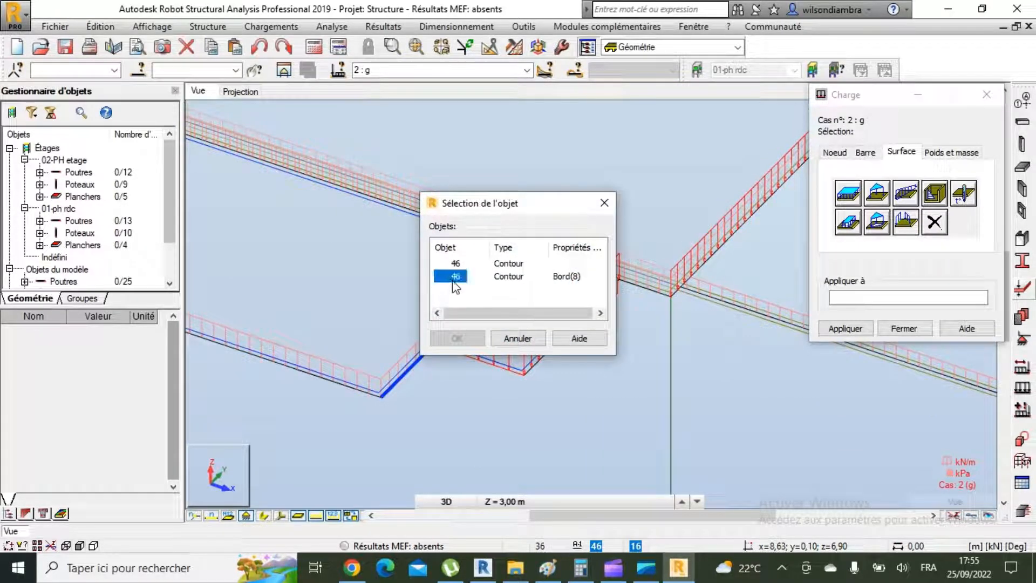
left_click(458, 338)
Apply the same -5 kN/m linear load to edges Bord(7), Bord(6) and Bord(5) of panel 46
scroll(583, 365, "up", 3)
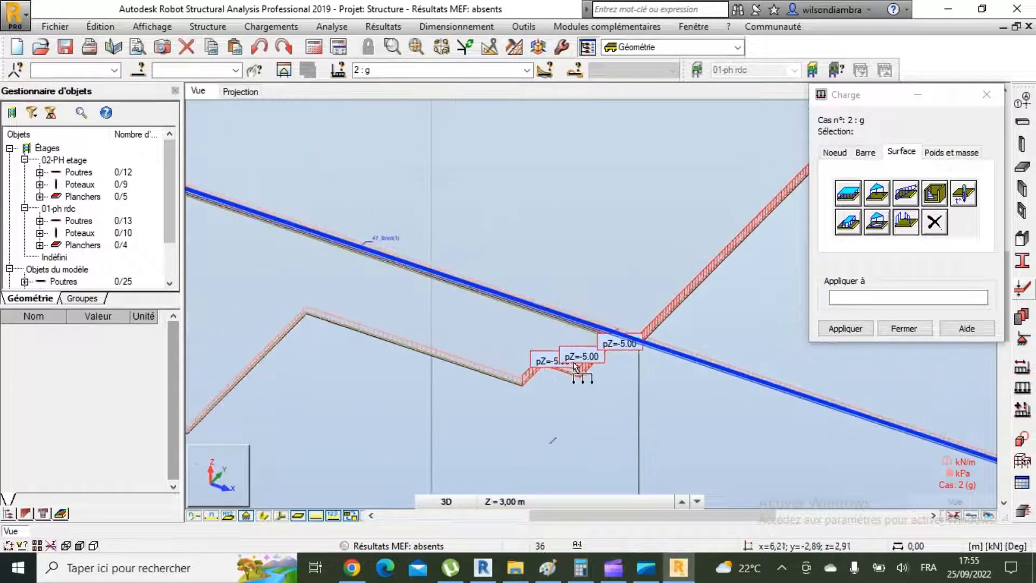
scroll(430, 356, "up", 2)
left_click(456, 352)
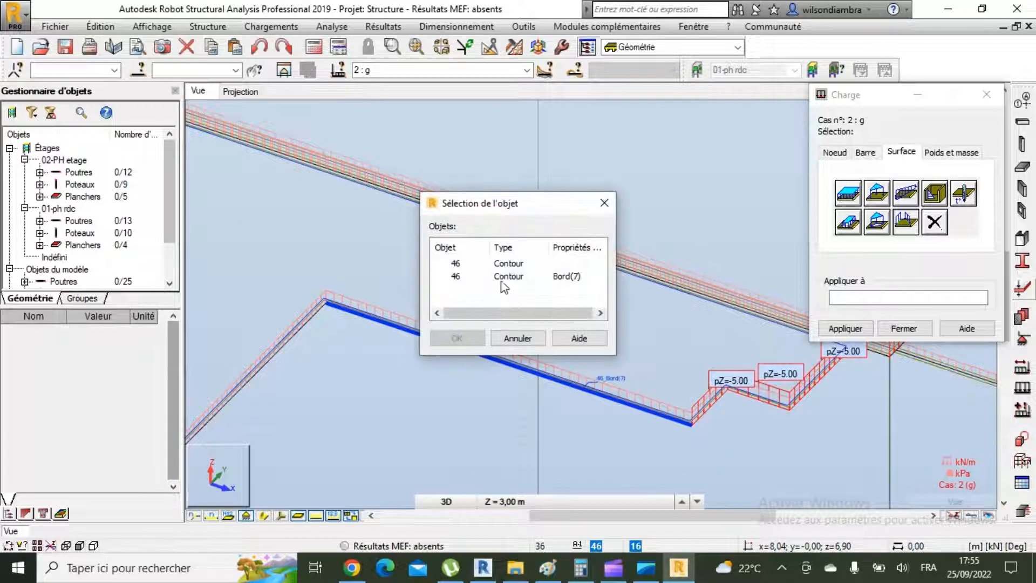
left_click(458, 339)
scroll(465, 367, "up", 3)
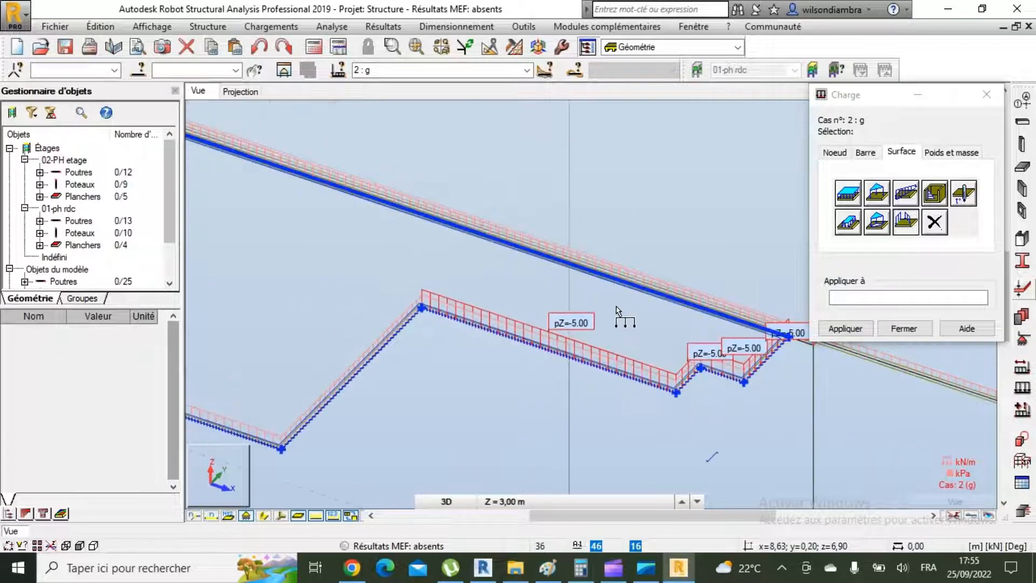
scroll(467, 373, "up", 3)
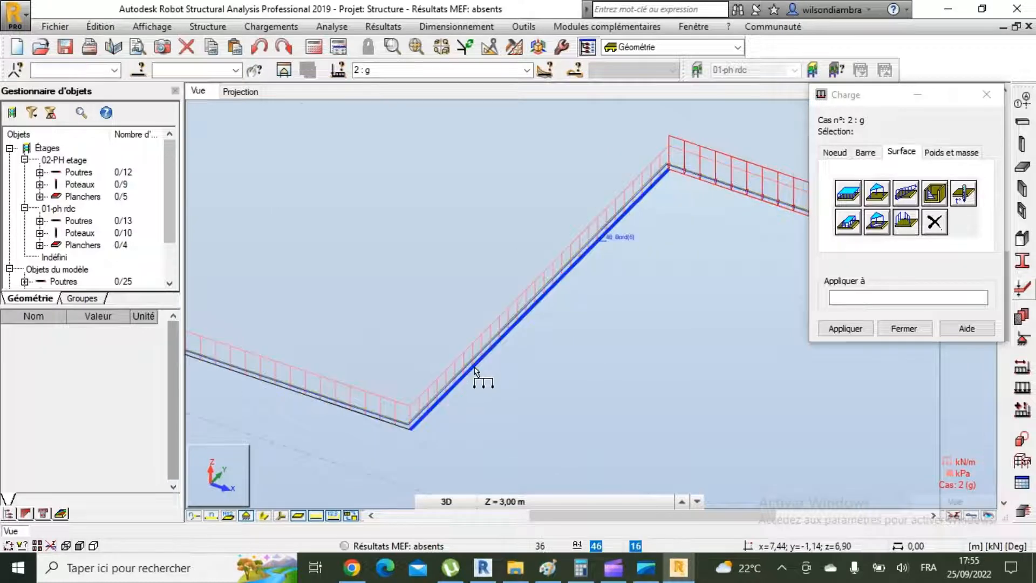
left_click(485, 362)
left_click(458, 338)
scroll(393, 412, "up", 4)
left_click(387, 409)
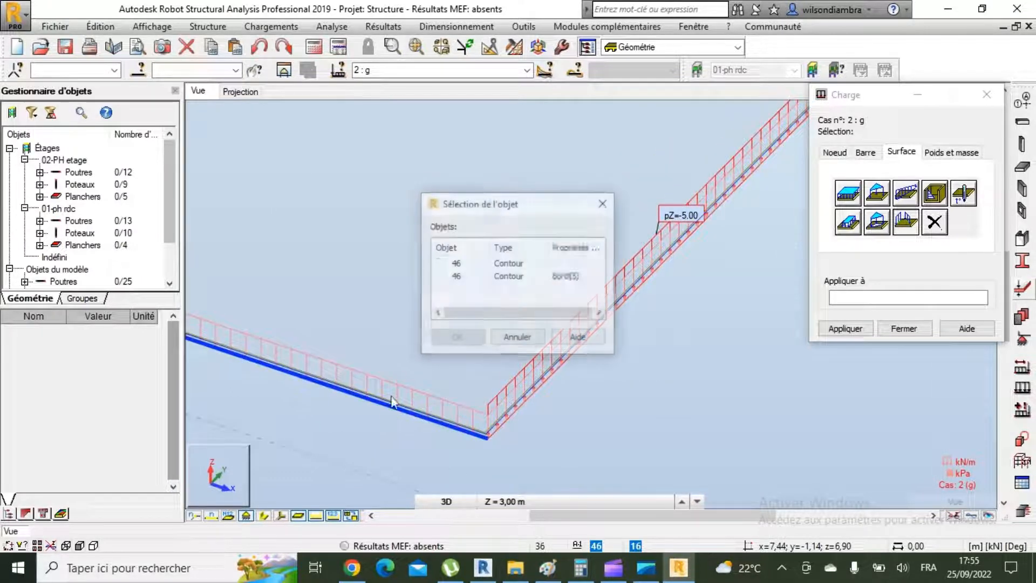
left_click(455, 276)
left_click(458, 339)
Apply the -5 kN/m linear load to edges Bord(4) and Bord(3) of panel 46
scroll(618, 402, "down", 6)
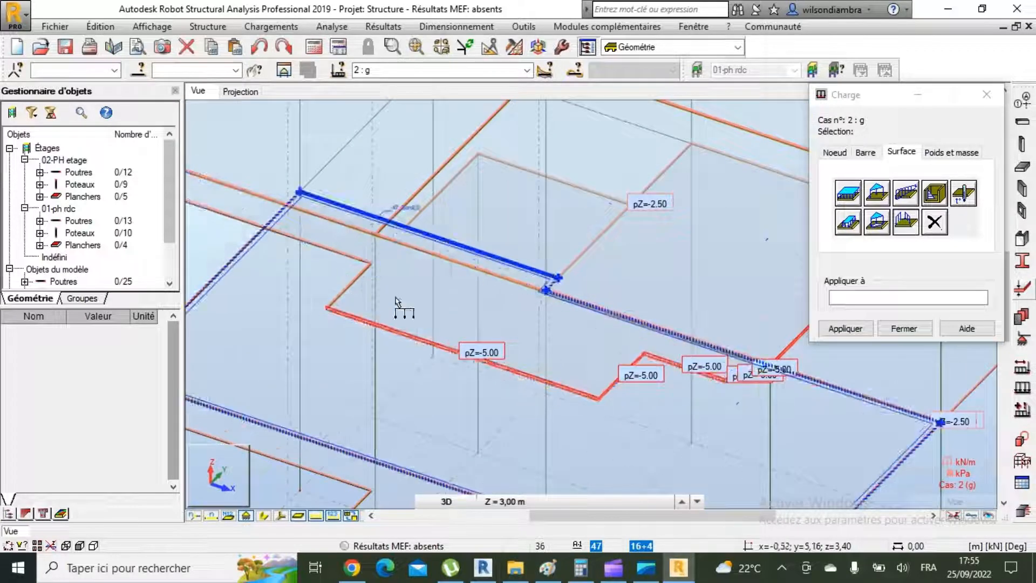
scroll(620, 423, "down", 3)
scroll(458, 345, "up", 6)
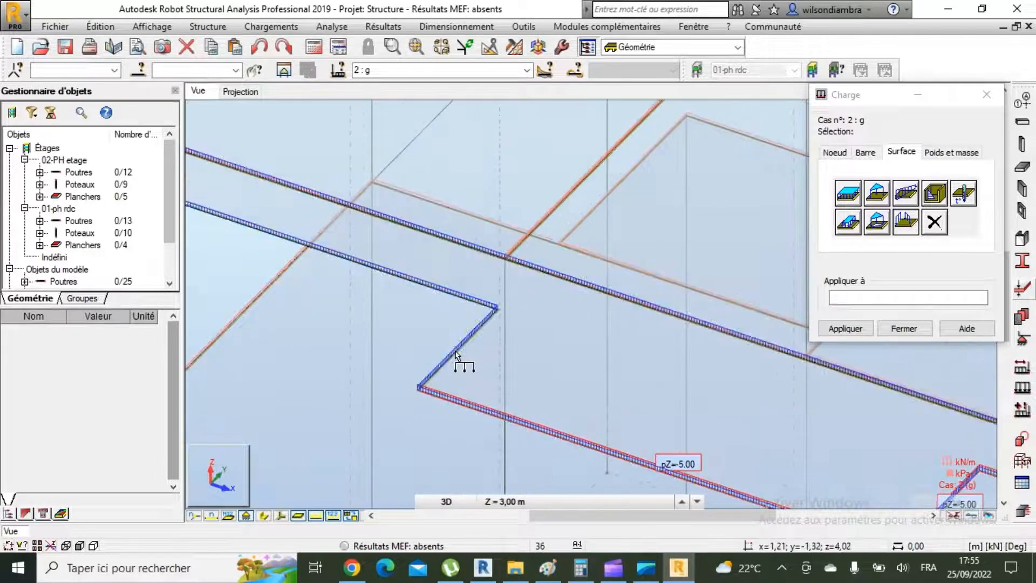
left_click(471, 358)
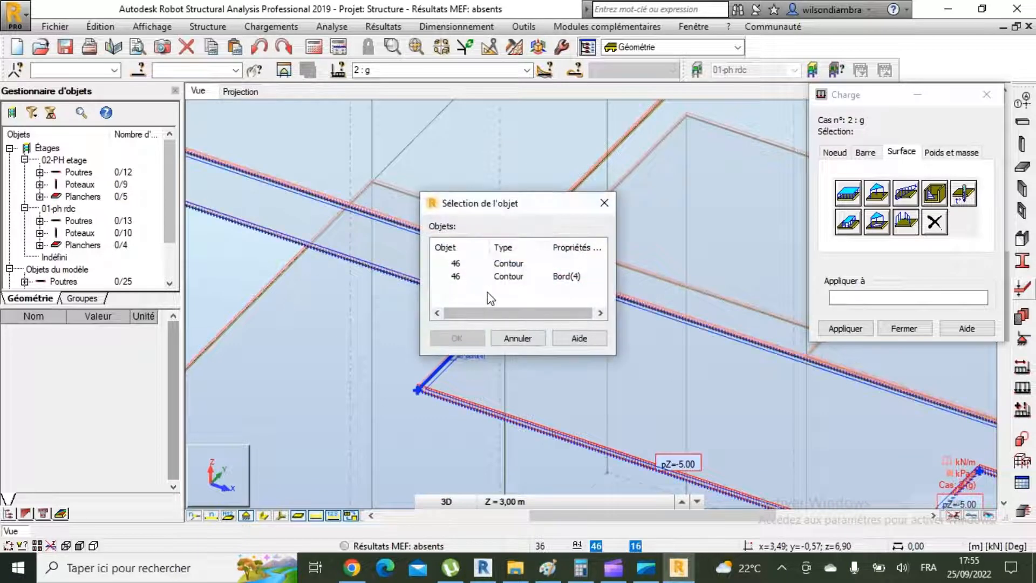
left_click(455, 276)
left_click(457, 337)
scroll(468, 359, "down", 5)
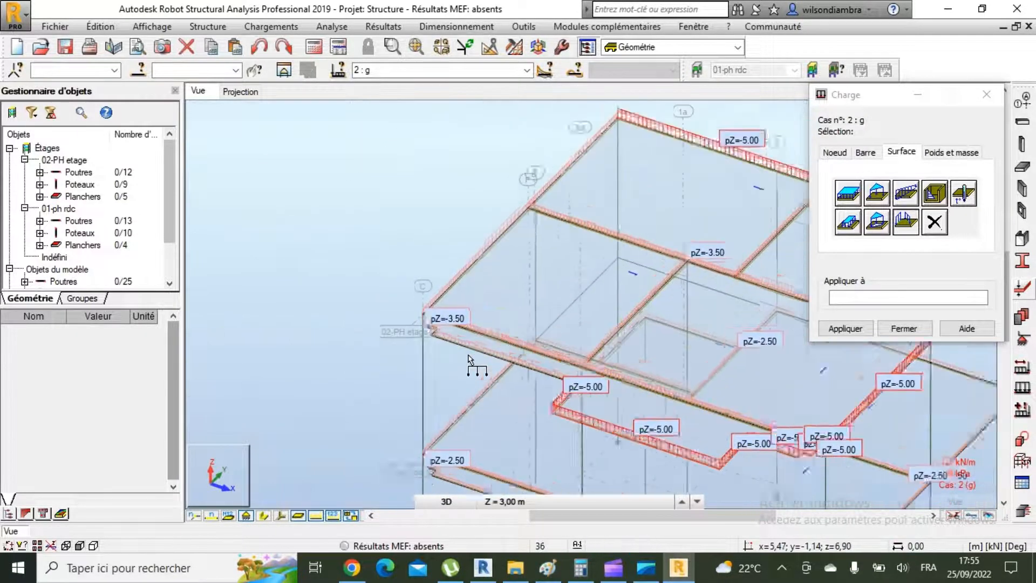
scroll(468, 359, "up", 5)
left_click(468, 358)
left_click(455, 276)
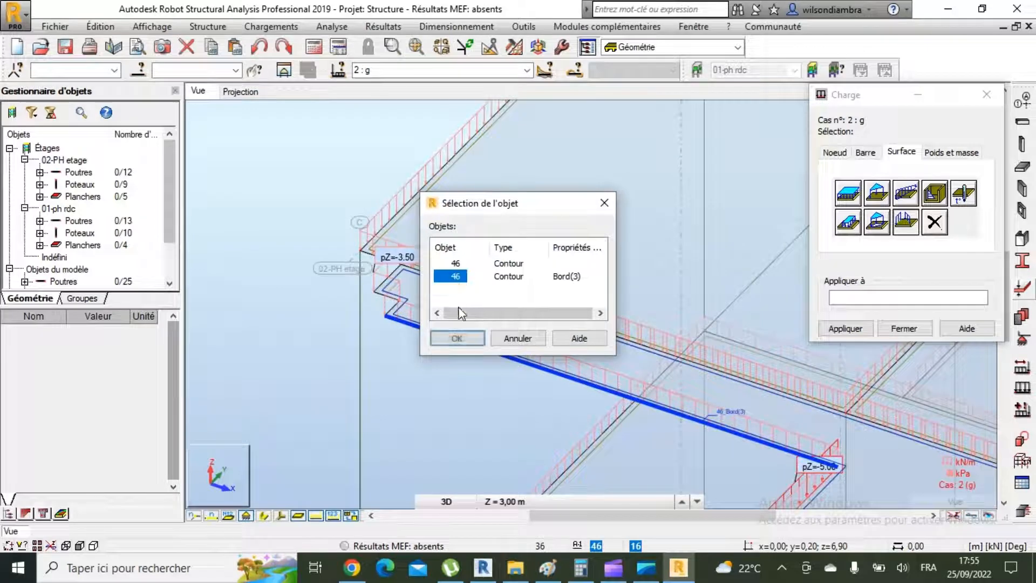
left_click(456, 339)
Apply the -5 kN/m linear load to the short edges Bord(2), Bord(1) and Bord(12) of panel 46 near axis C
scroll(391, 296, "up", 3)
left_click(397, 317)
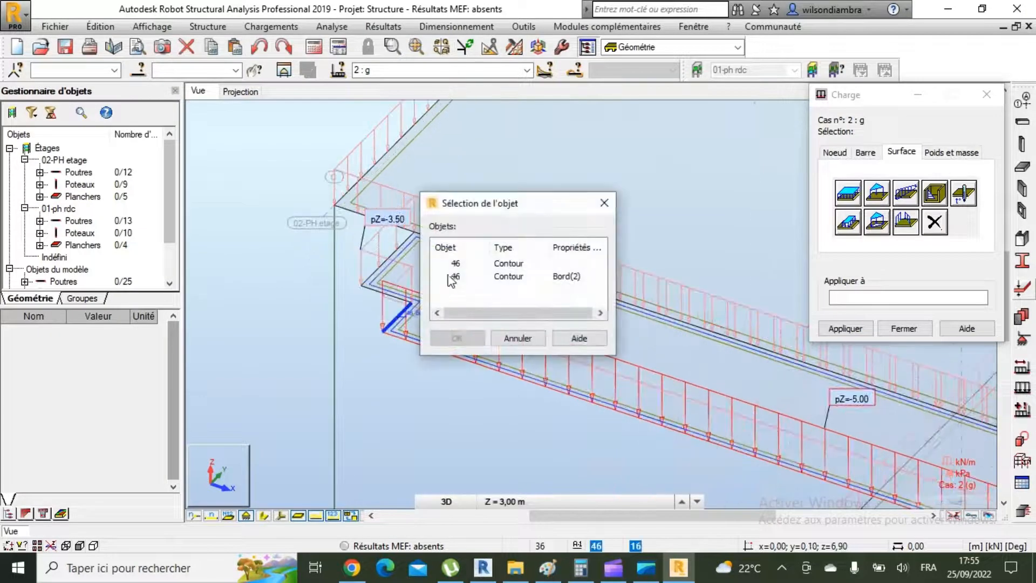
left_click(455, 276)
left_click(457, 338)
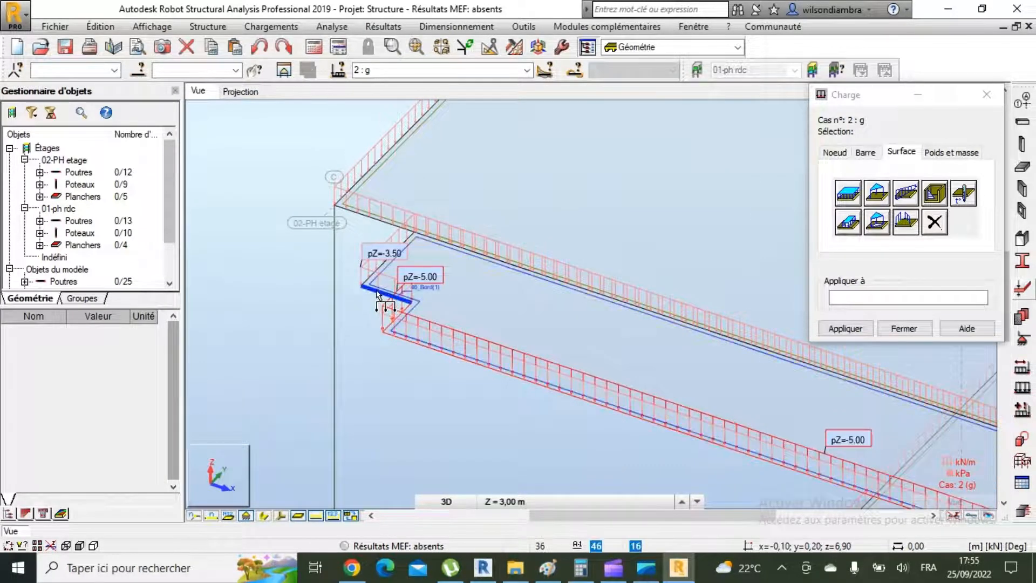
left_click(377, 292)
left_click(464, 276)
left_click(456, 339)
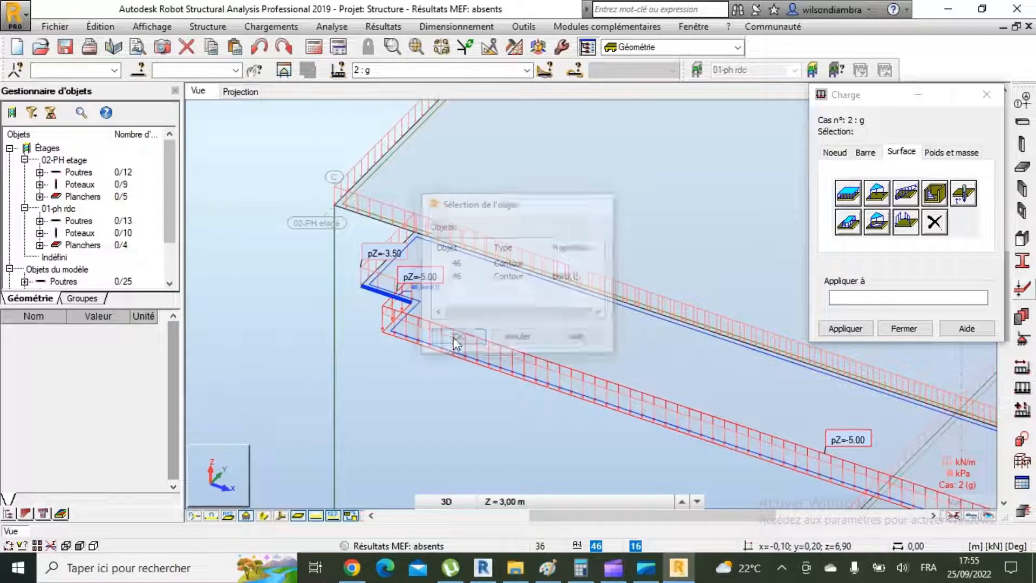
left_click(384, 269)
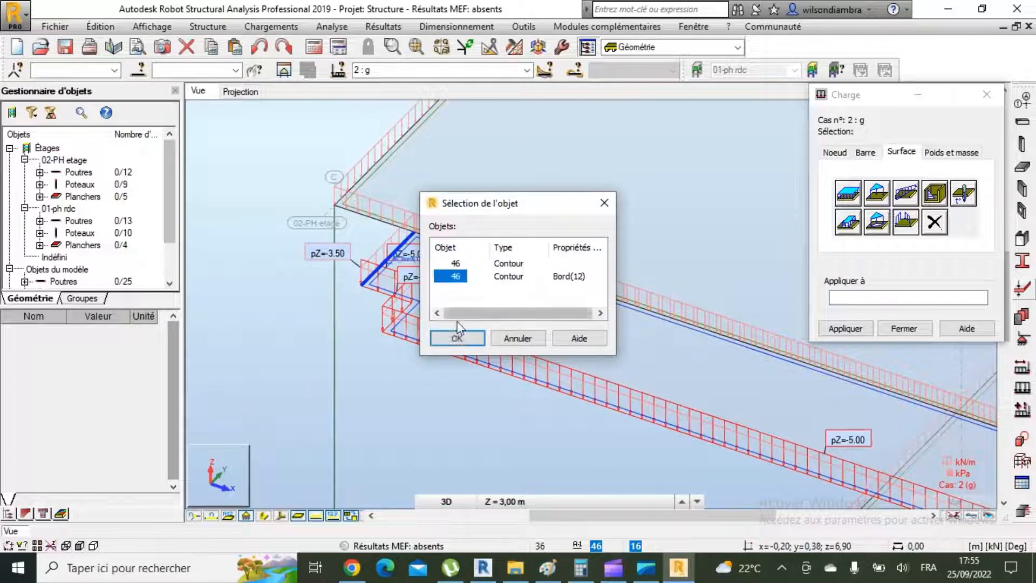
left_click(456, 339)
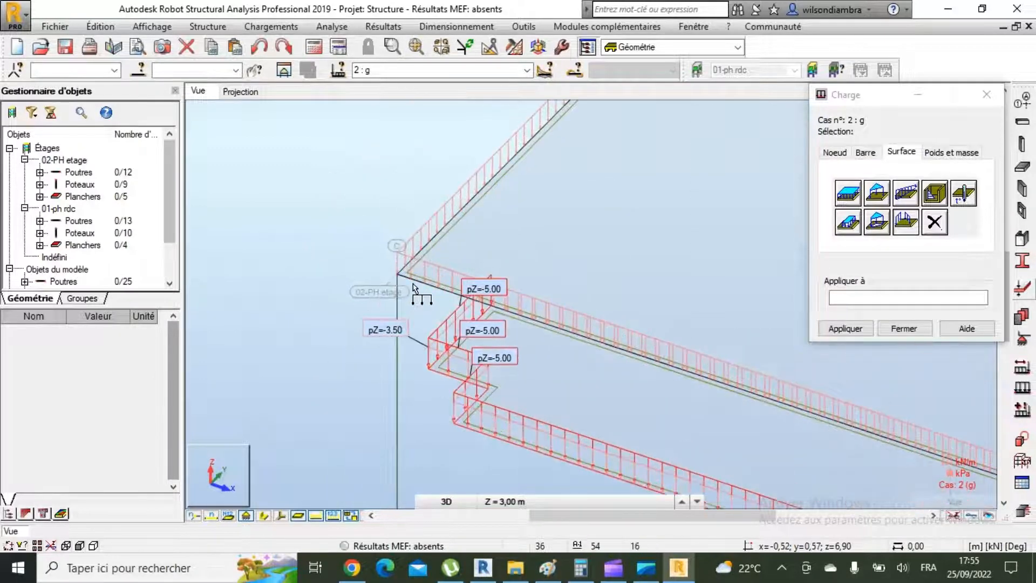
Apply the -5 kN/m linear load along axis 1 of 02-PH etage, to the outer edge between axes C and B and to Bord(2) of panel 51
left_click(425, 253)
left_click(458, 337)
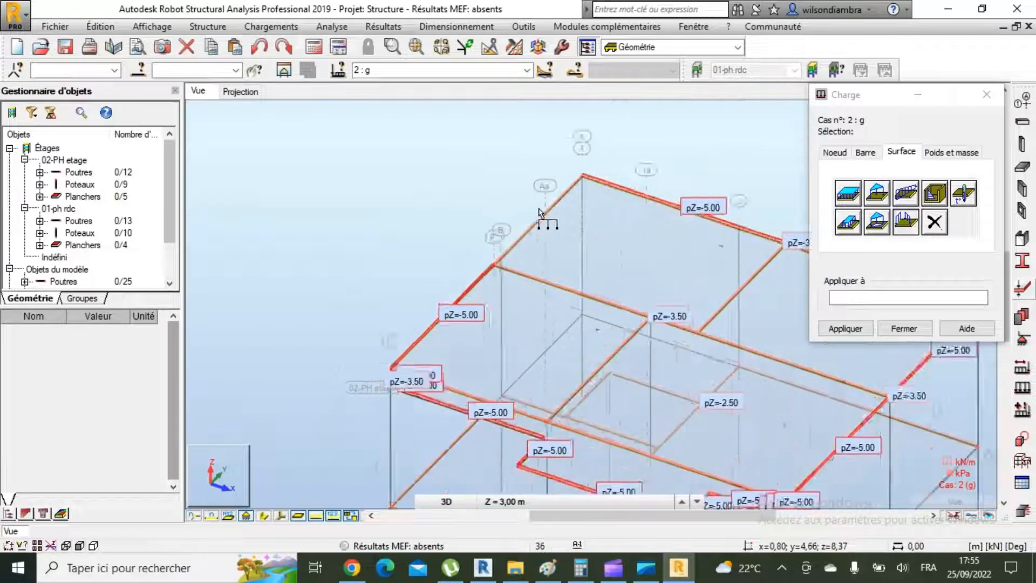
left_click(558, 236)
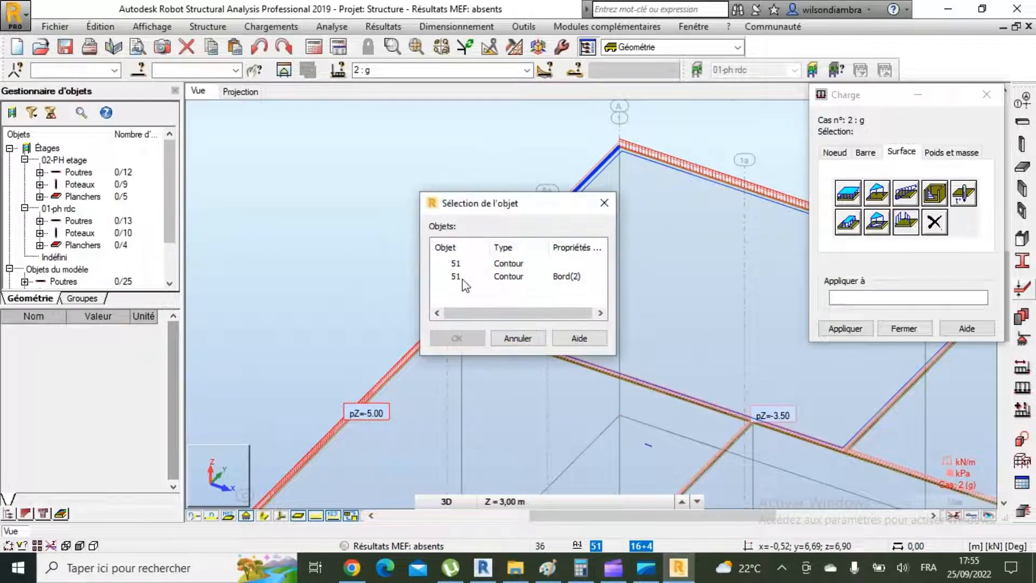
left_click(460, 280)
left_click(458, 338)
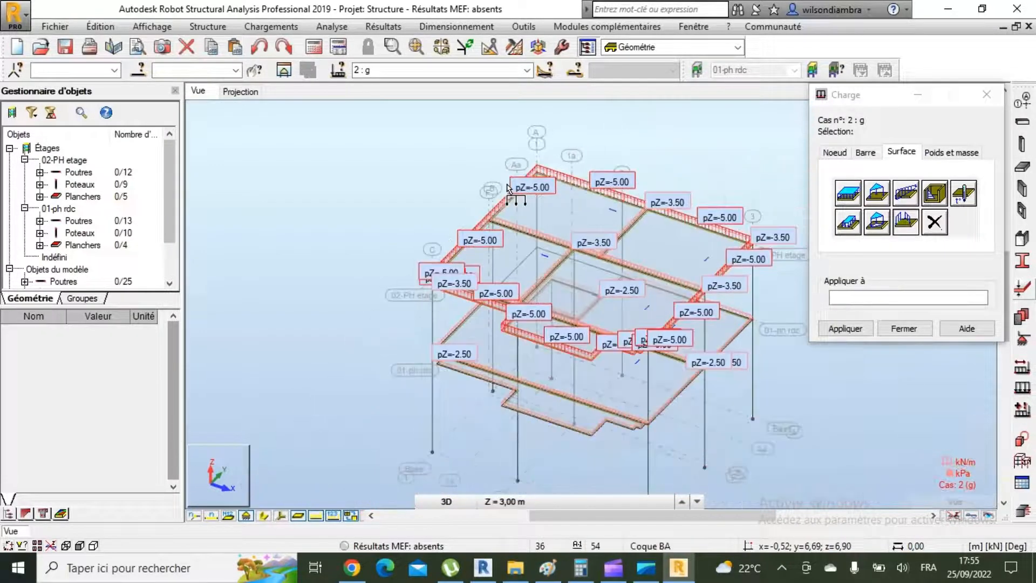
scroll(463, 236, "down", 3)
scroll(577, 426, "up", 8)
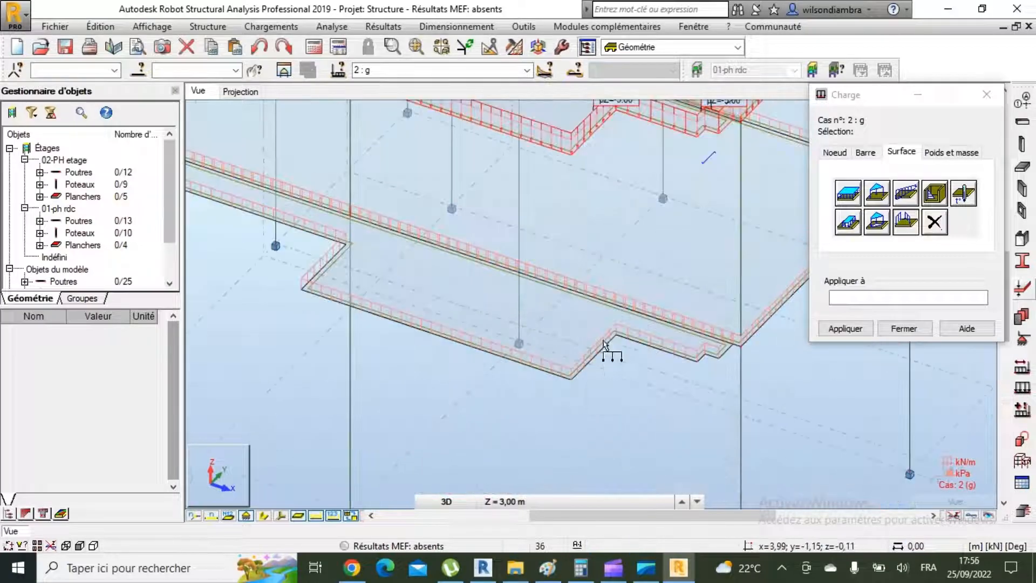
scroll(570, 366, "down", 4)
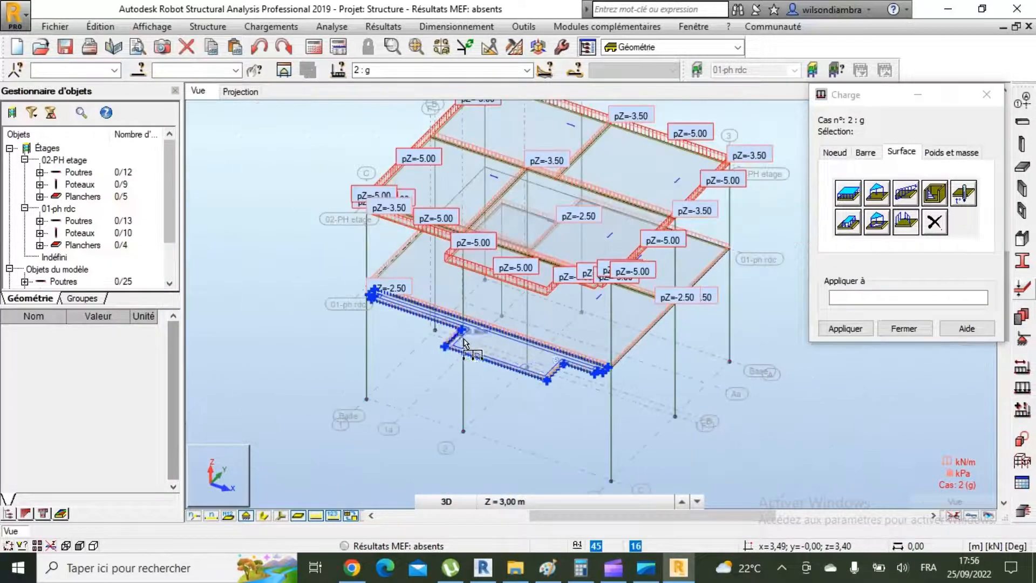
scroll(637, 413, "up", 5)
left_click(611, 413)
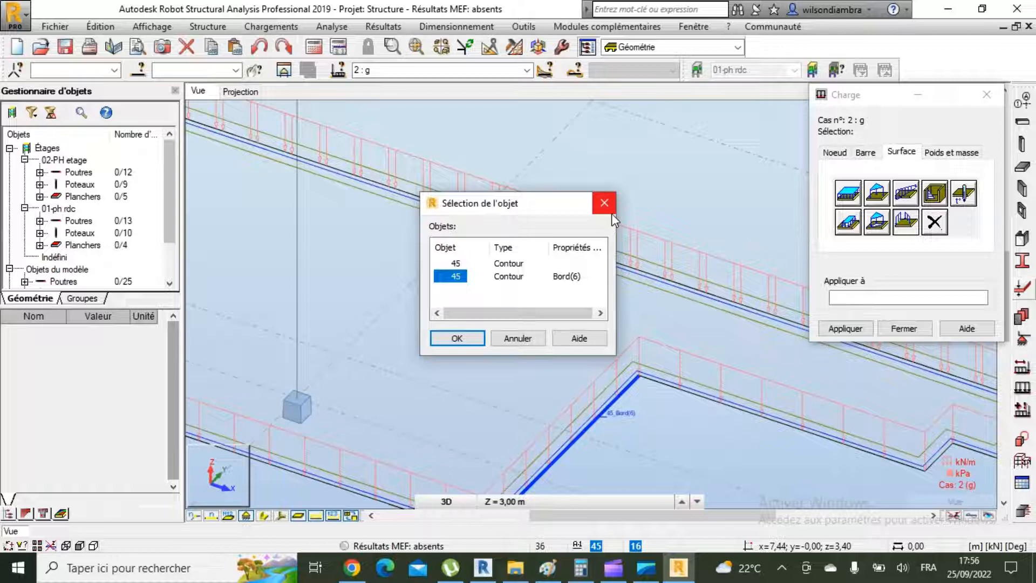
left_click(610, 212)
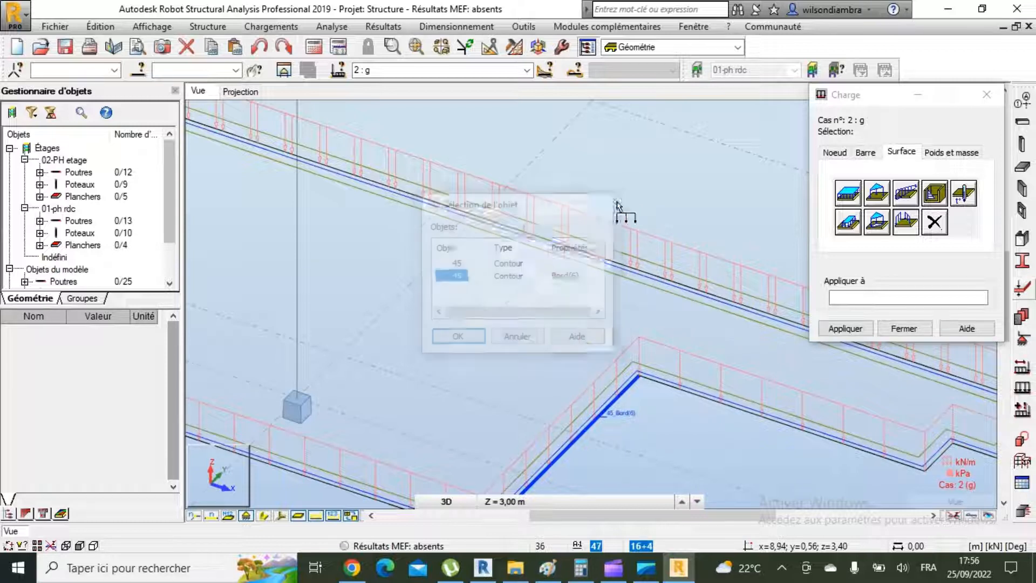
Define a linear load of -4 kN/m in global Z and apply it to edges Bord(7) and Bord(6) of panel 45 on storey 01-ph rdc
left_click(906, 220)
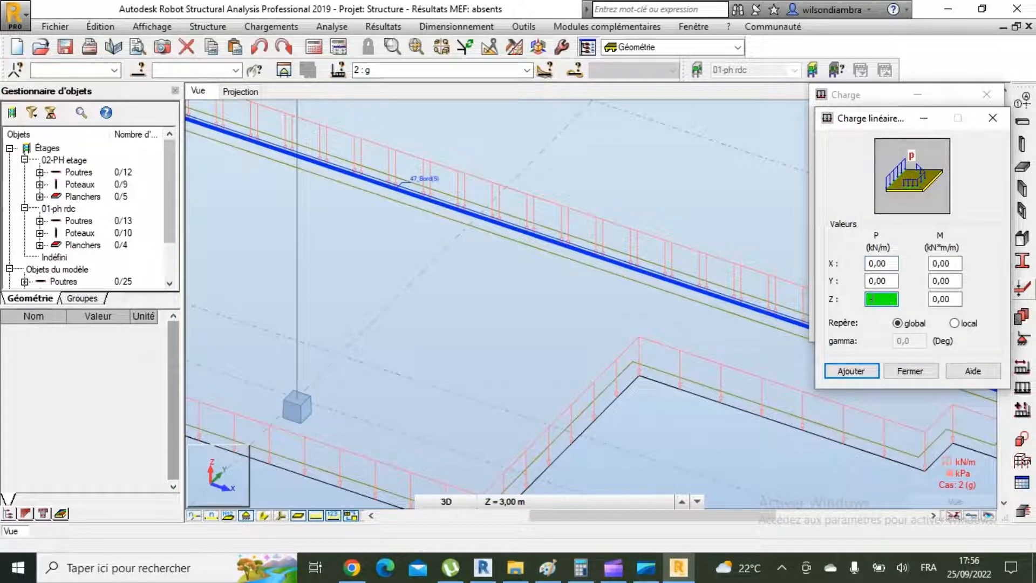
left_click(851, 371)
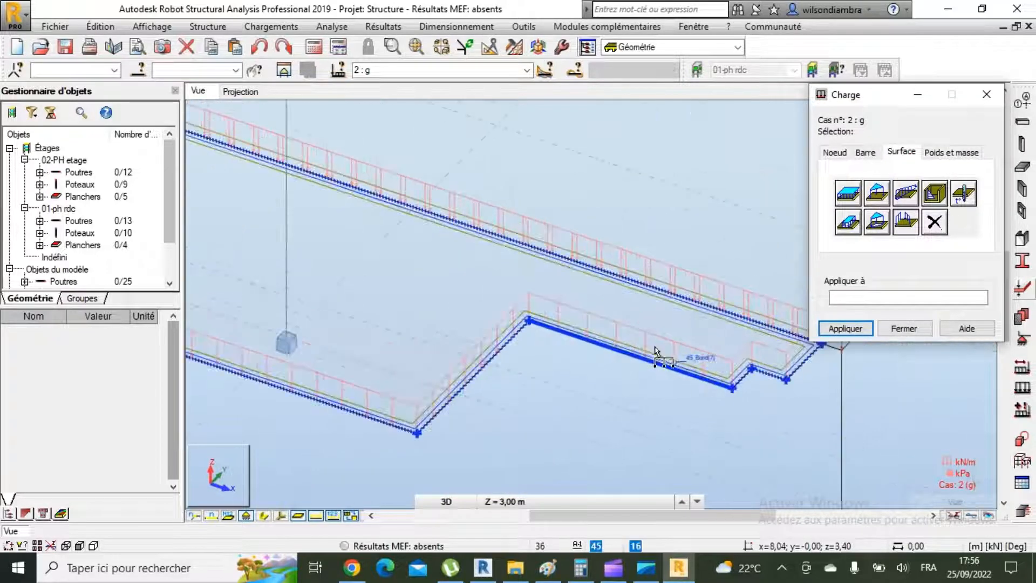
left_click(655, 349)
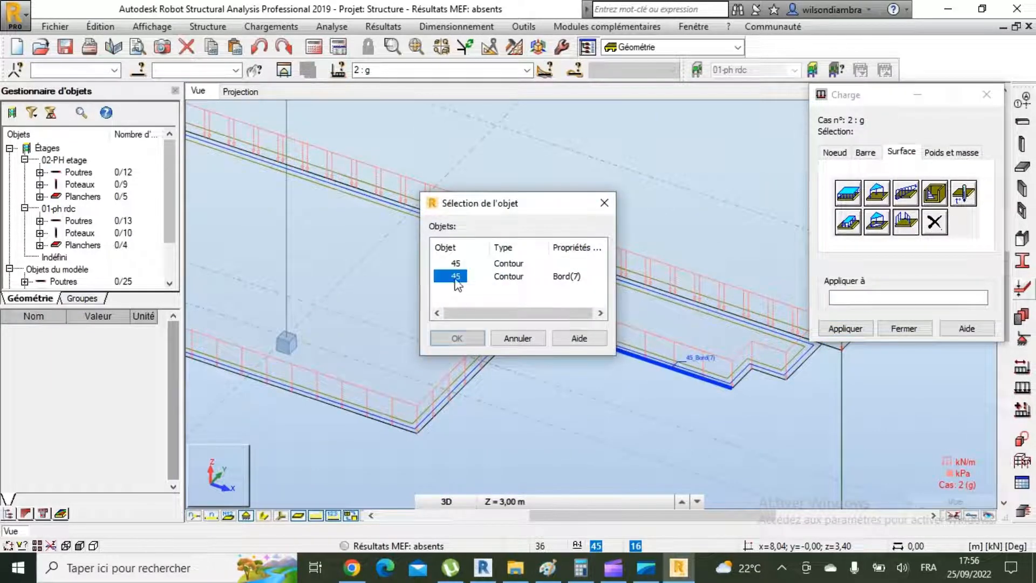
left_click(457, 338)
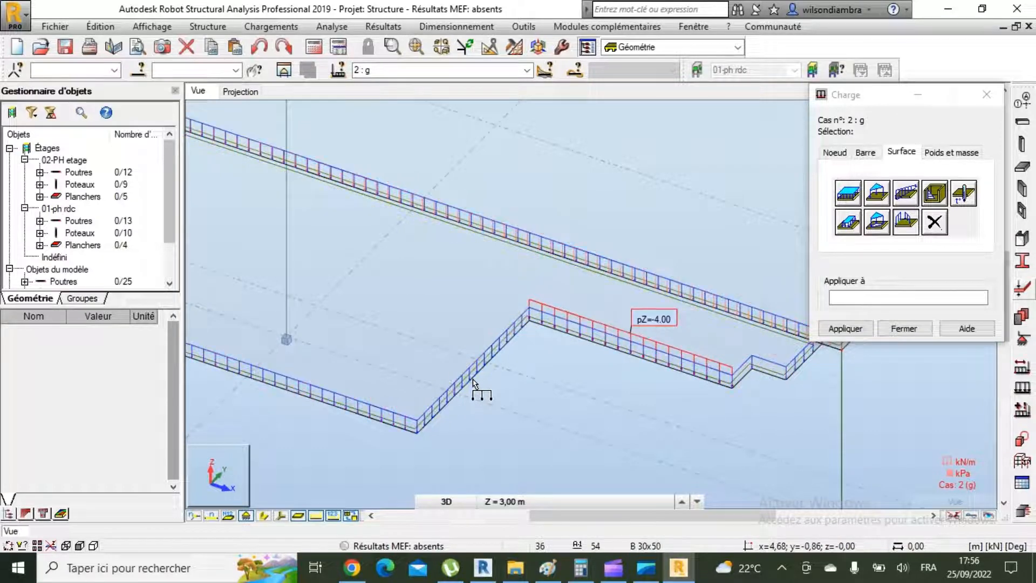
left_click(473, 380)
left_click(456, 275)
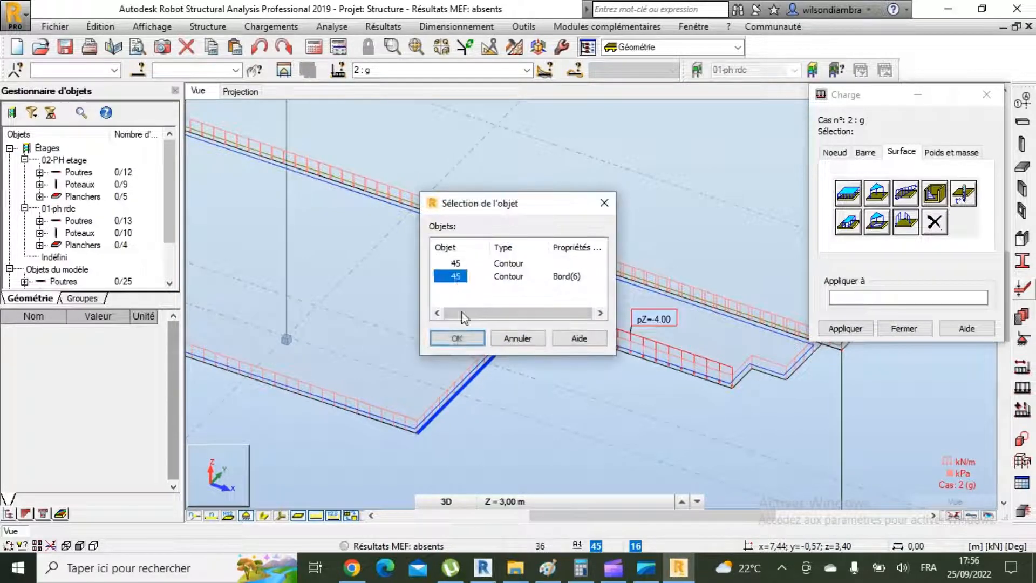
left_click(457, 338)
Try to delete the -4 kN/m linear edge loads of panel 45 directly in the 3D view
scroll(693, 406, "down", 3)
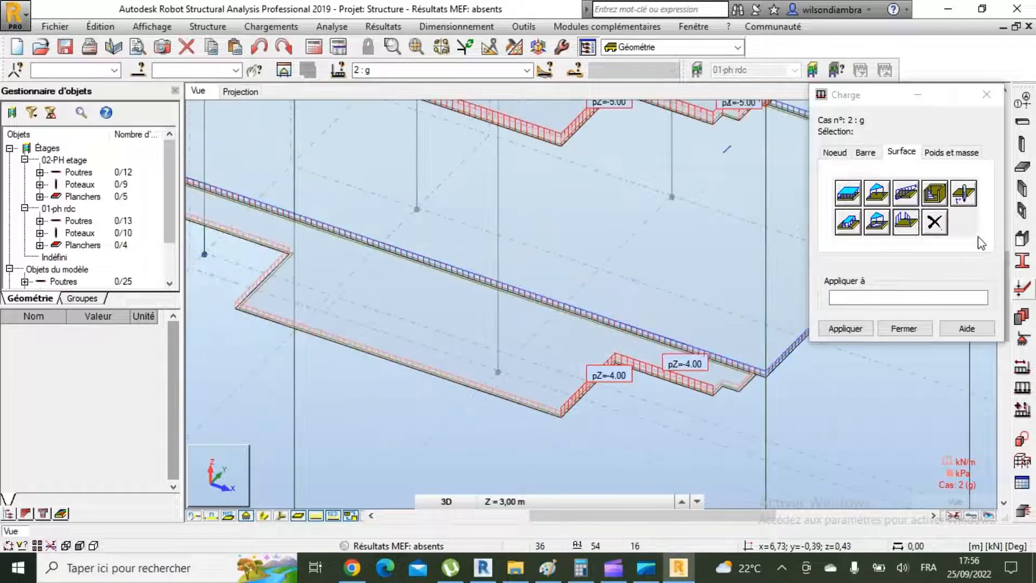
left_click(939, 225)
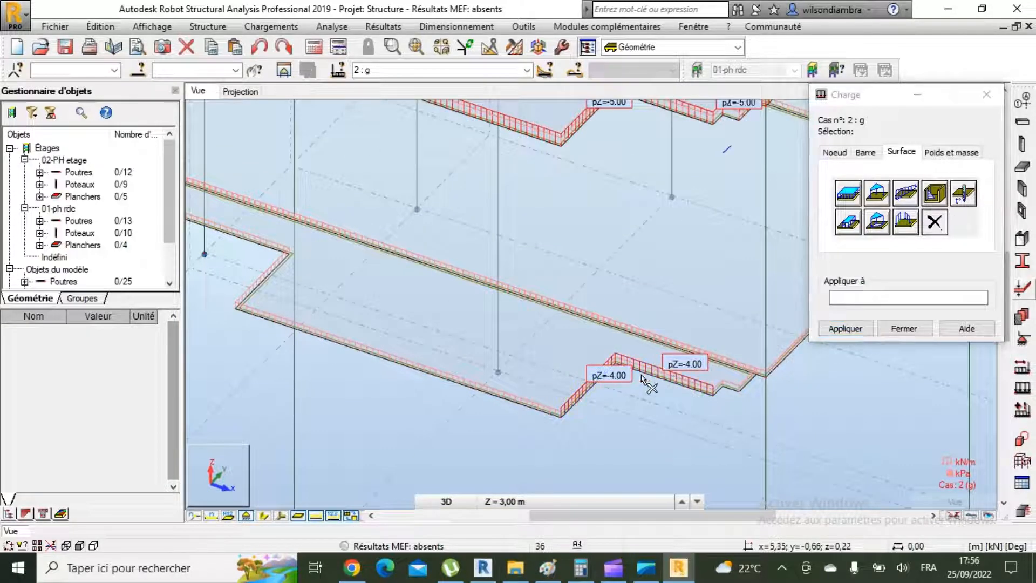
scroll(652, 379, "up", 2)
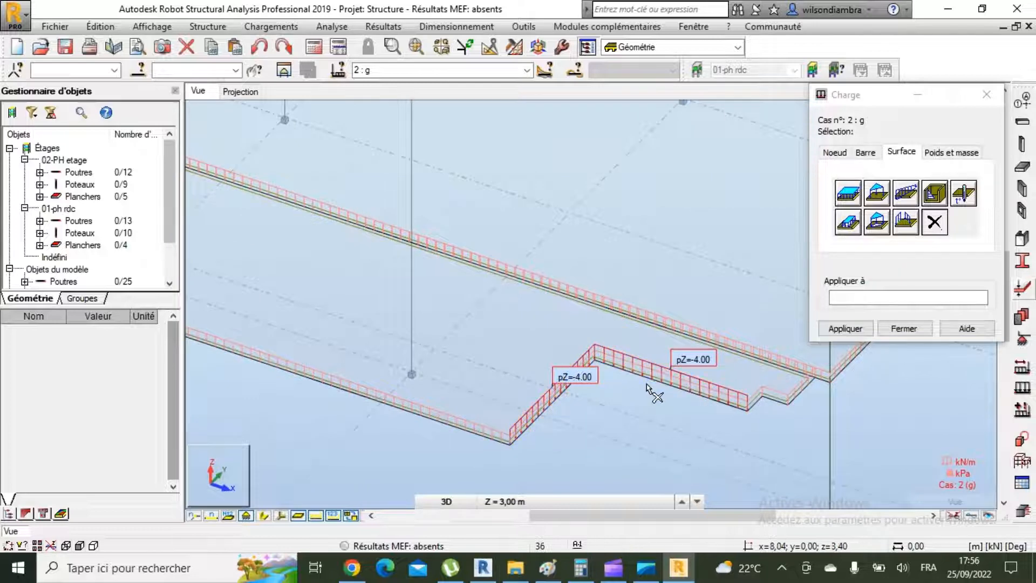
left_click(651, 388)
left_click(846, 328)
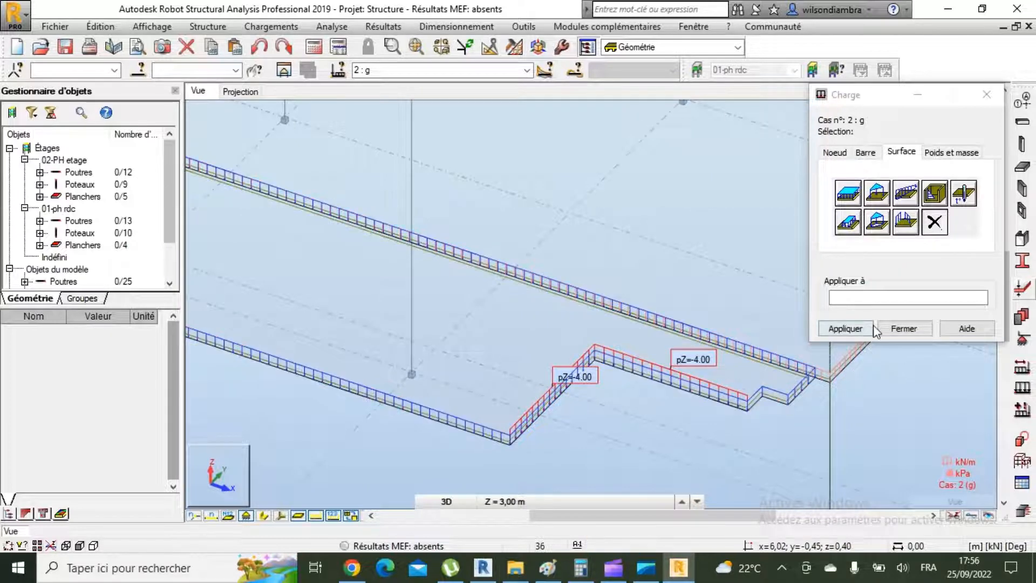
left_click(904, 329)
Delete the -4 kN/m linear edge load row for 45_BORD(6 7) from the loads table of case 2 : g
left_click(271, 26)
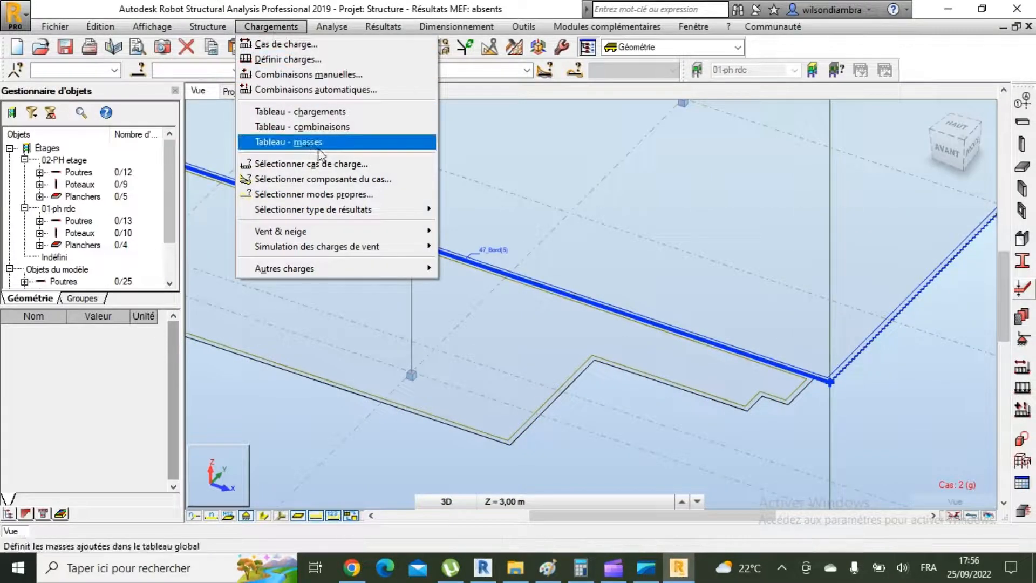
left_click(327, 127)
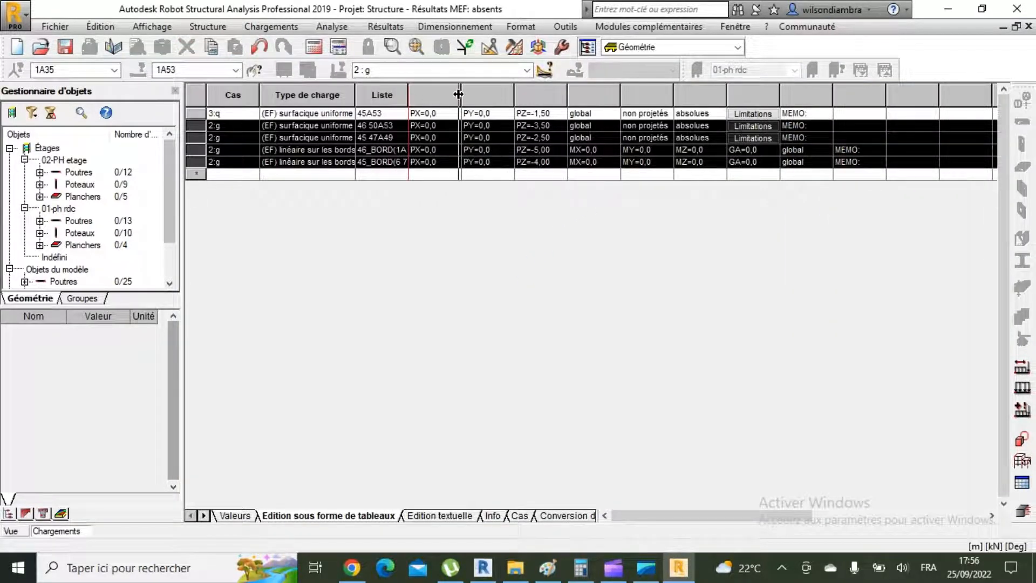
left_click_drag(459, 94, 457, 95)
left_click(599, 163)
right_click(194, 163)
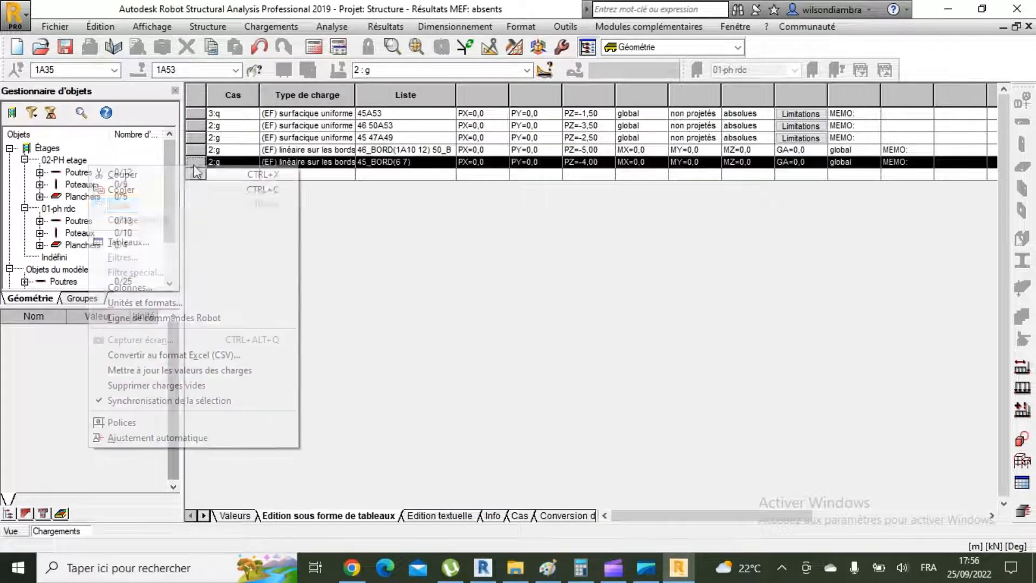
left_click(130, 173)
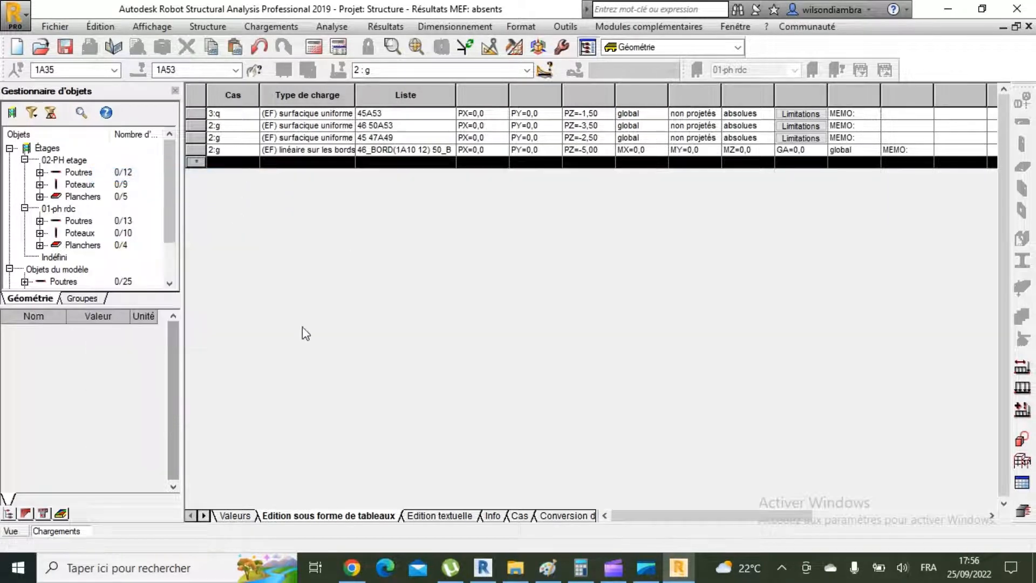
Define the linear edge load of -4 kN/m in global Z and apply it to Bord(6) of panel 45 on 01-ph rdc
left_click(8, 532)
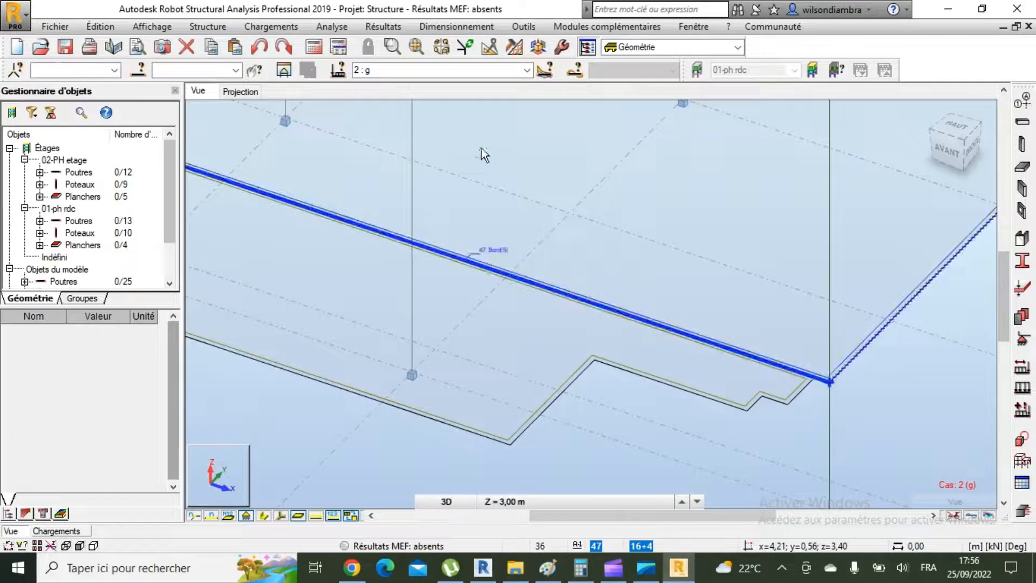
left_click(1022, 389)
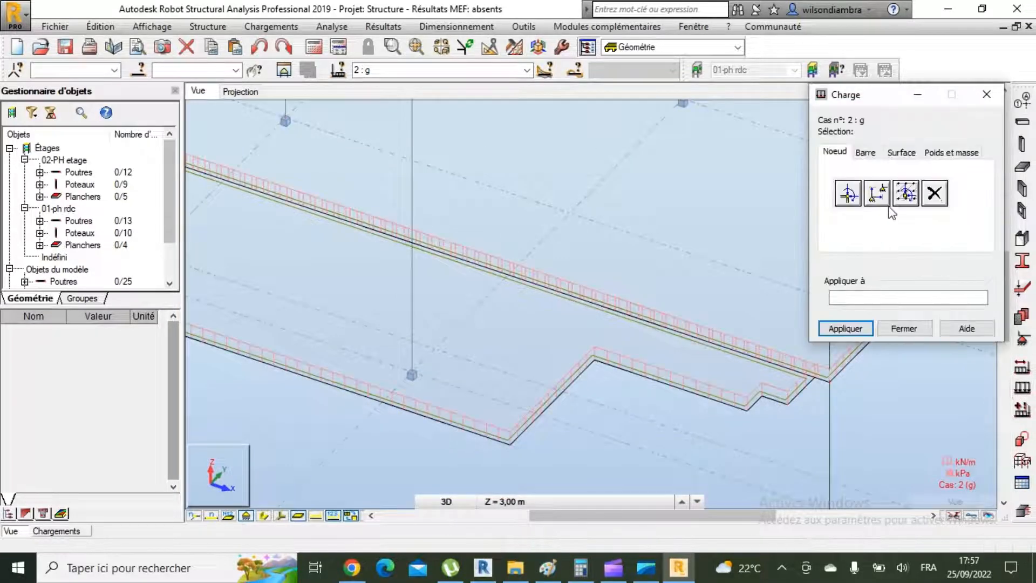
left_click(901, 152)
left_click(900, 222)
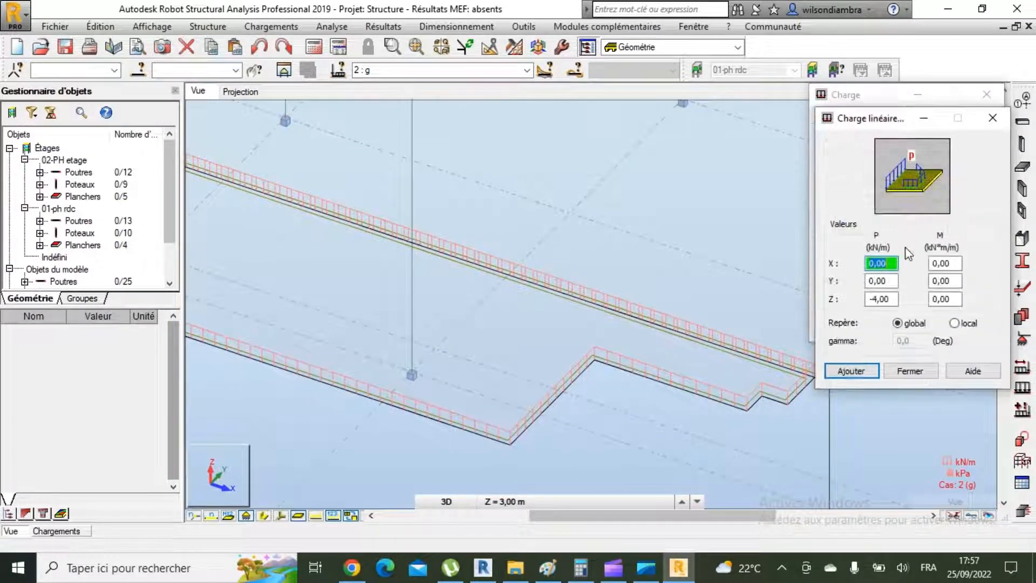
left_click(851, 372)
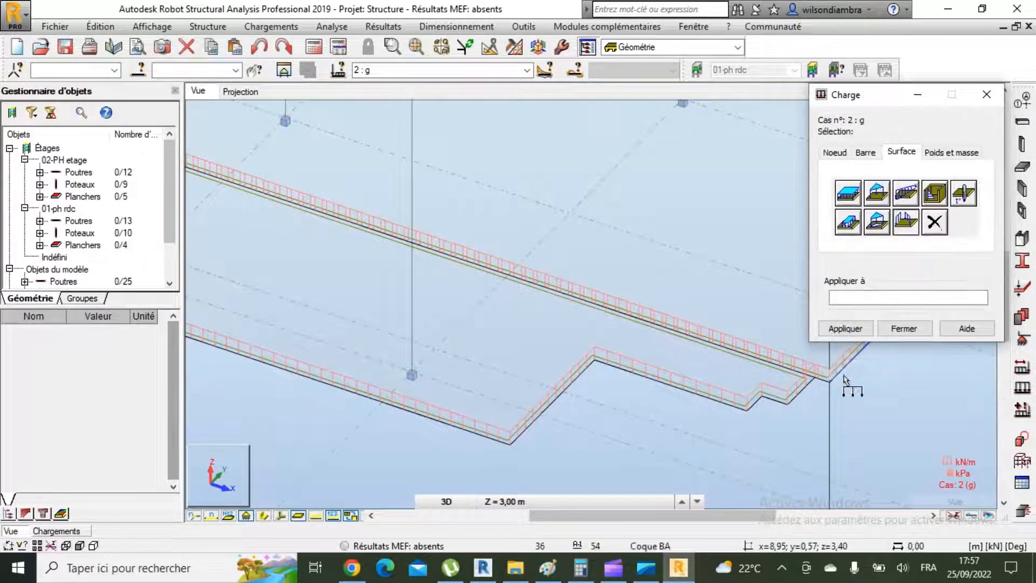
left_click(544, 410)
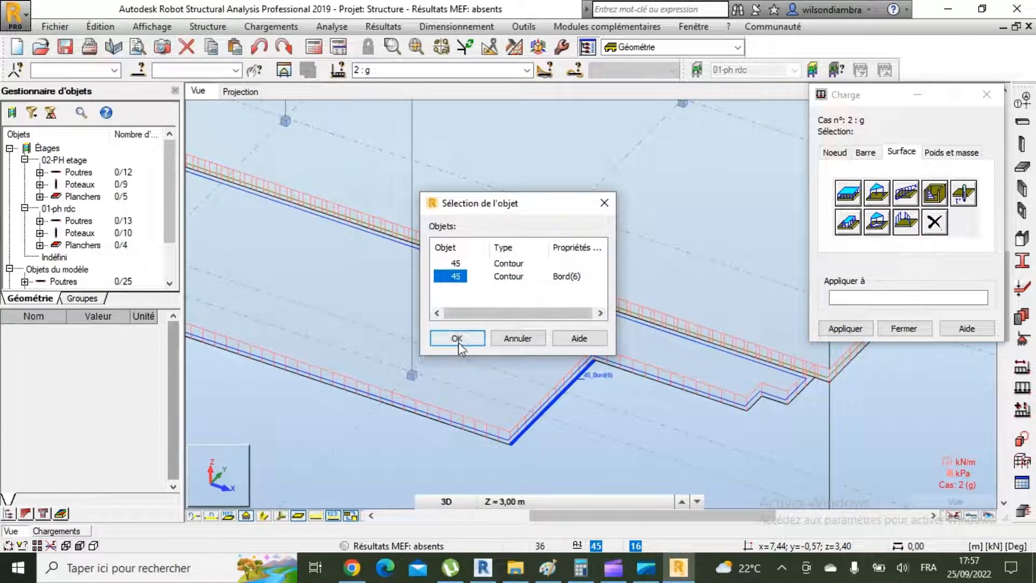
left_click(456, 338)
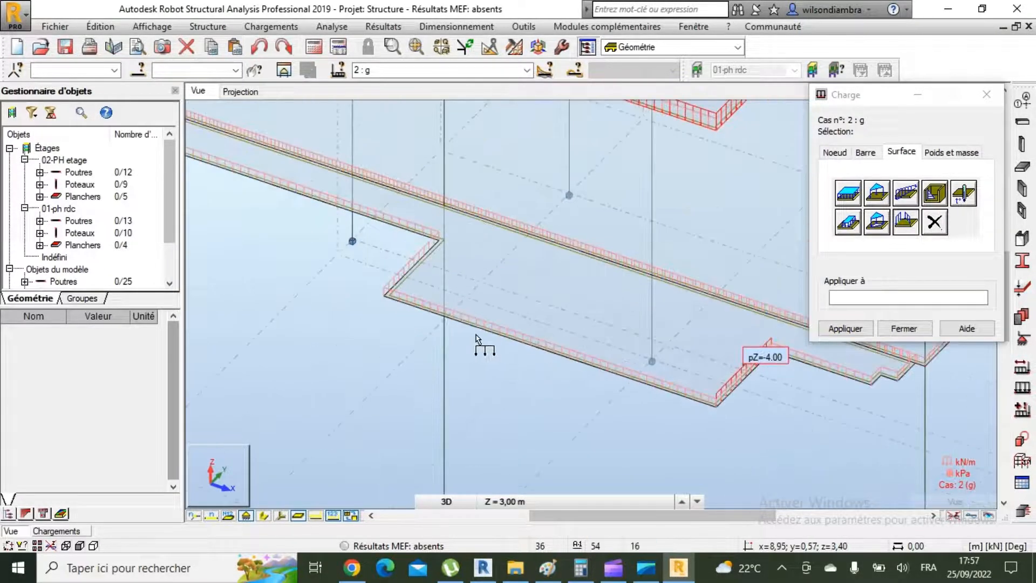
Apply the -4 kN/m linear load to edges Bord(5) and Bord(4) of panel 45, finishing load definition
left_click(484, 340)
left_click(456, 276)
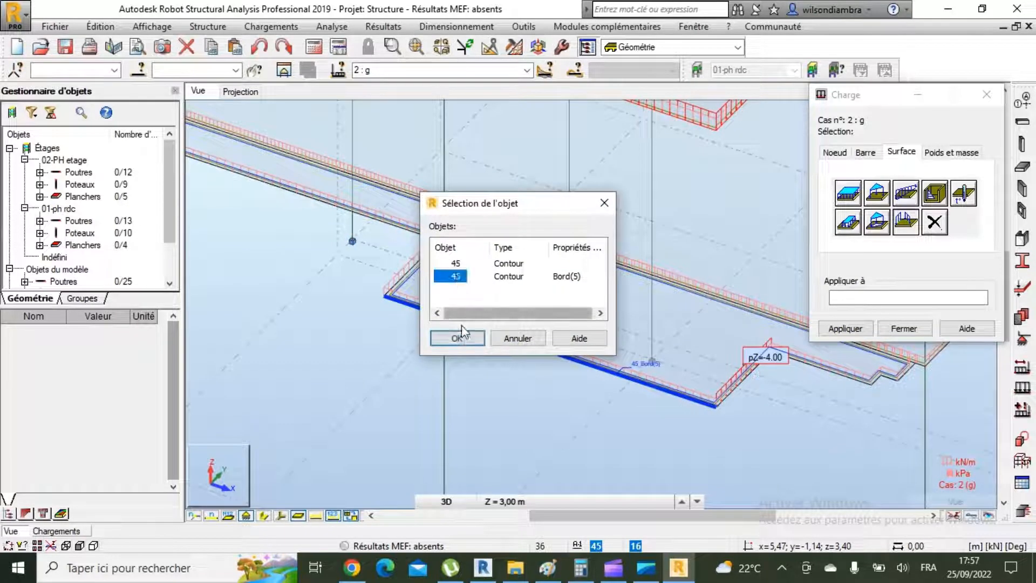
left_click(457, 338)
left_click(425, 272)
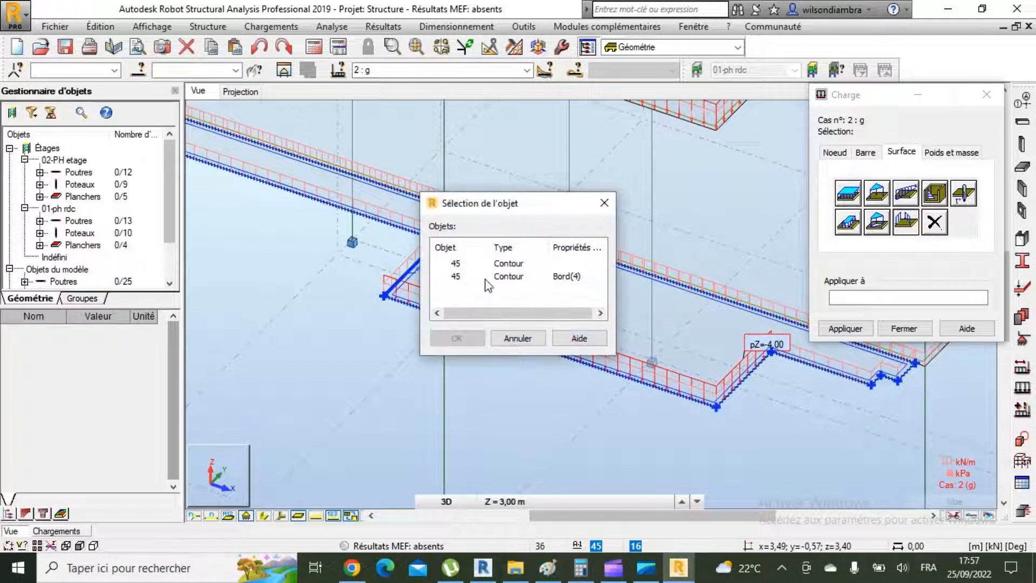
left_click(456, 338)
scroll(462, 352, "down", 5)
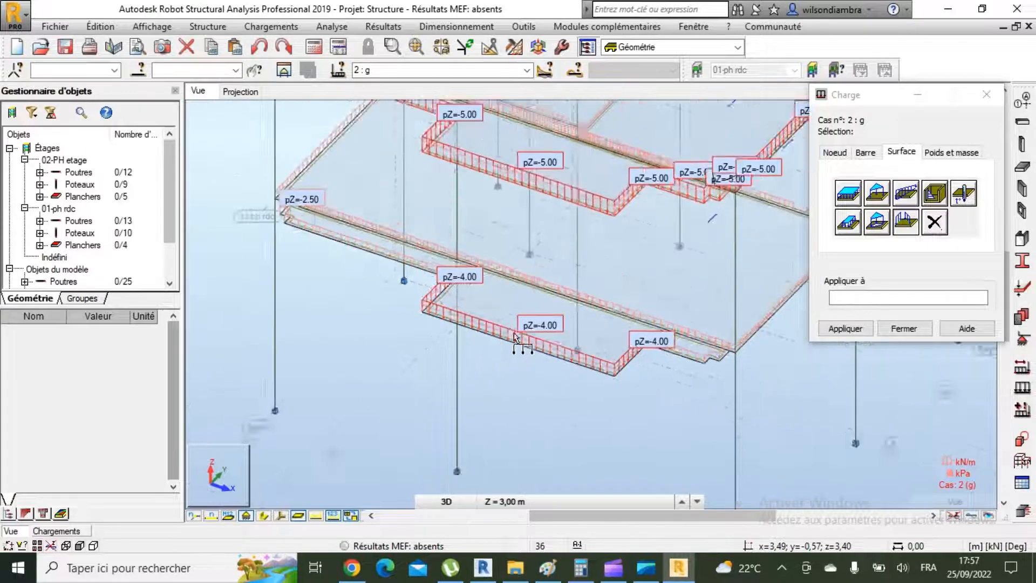
left_click(902, 328)
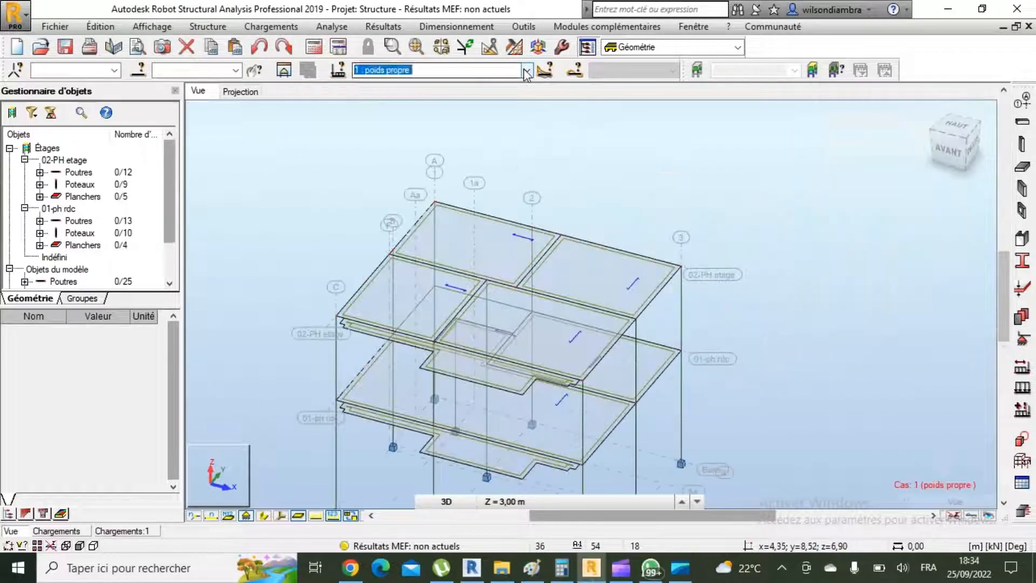
Apply the self-weight of the whole structure in load case 1 : poids propre
left_click(388, 70)
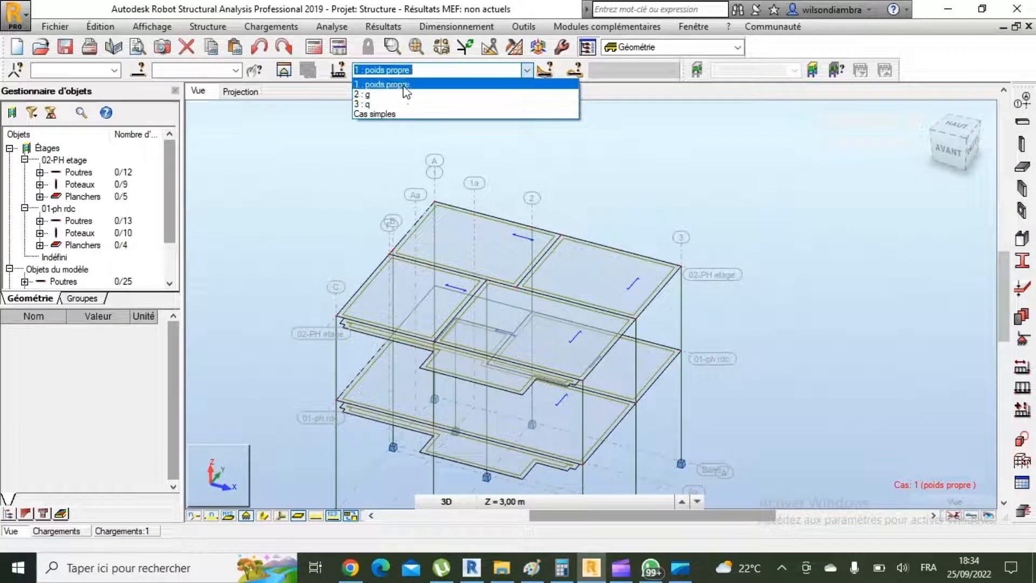
left_click(383, 84)
left_click(1022, 388)
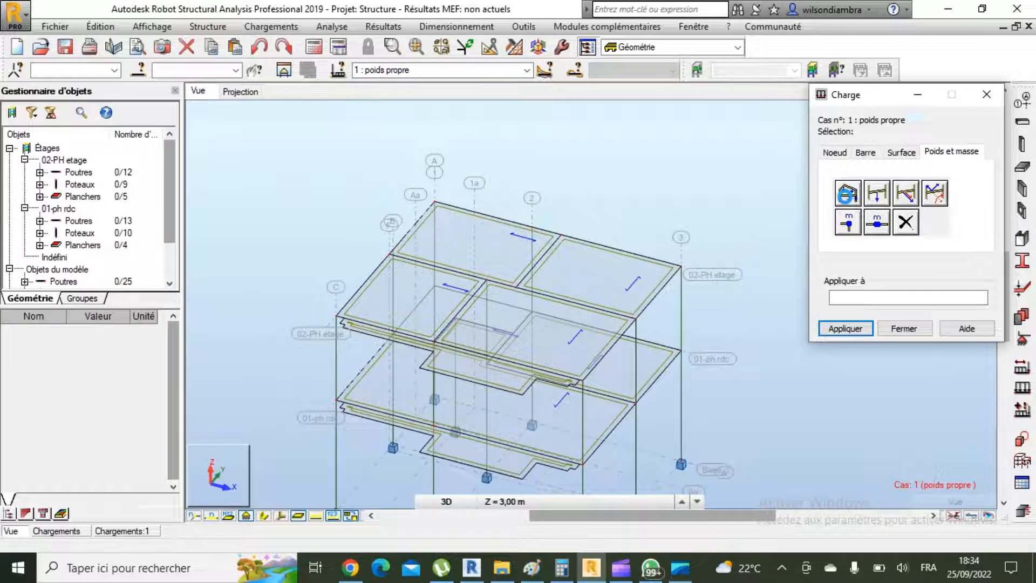
left_click(845, 195)
scroll(569, 193, "down", 4)
scroll(524, 269, "up", 5)
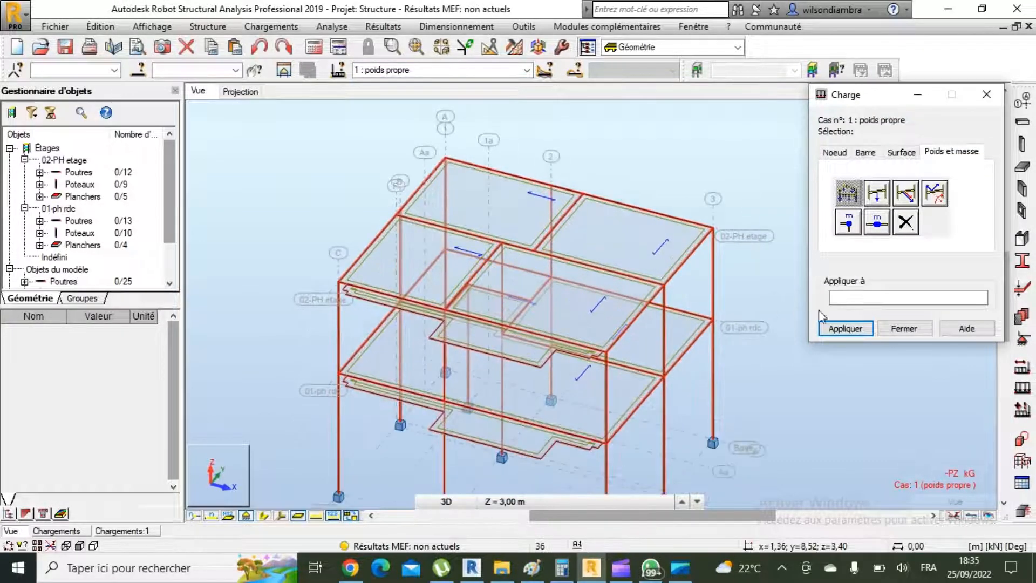
left_click(904, 328)
scroll(633, 205, "down", 2)
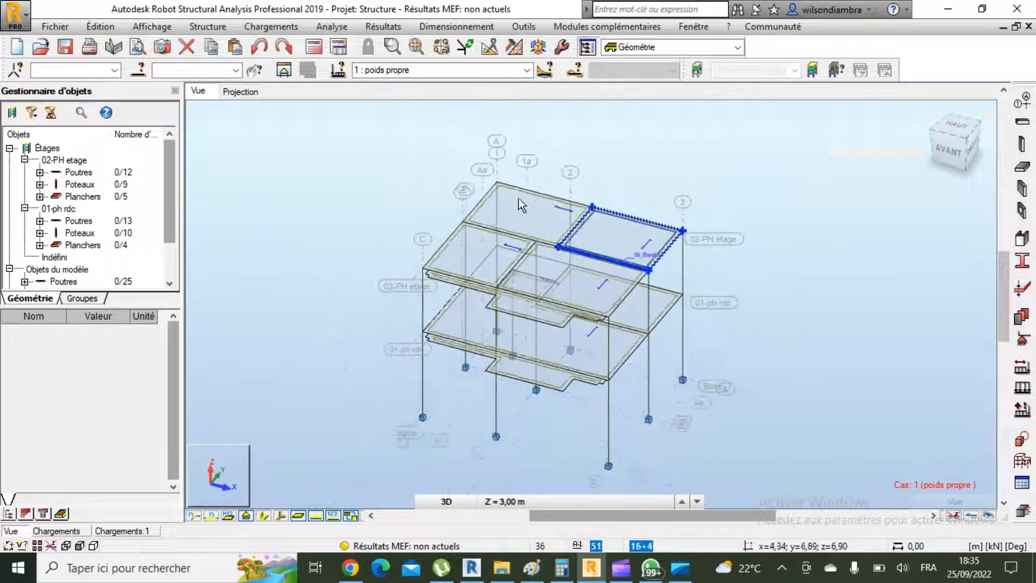
scroll(519, 203, "up", 2)
scroll(617, 170, "down", 2)
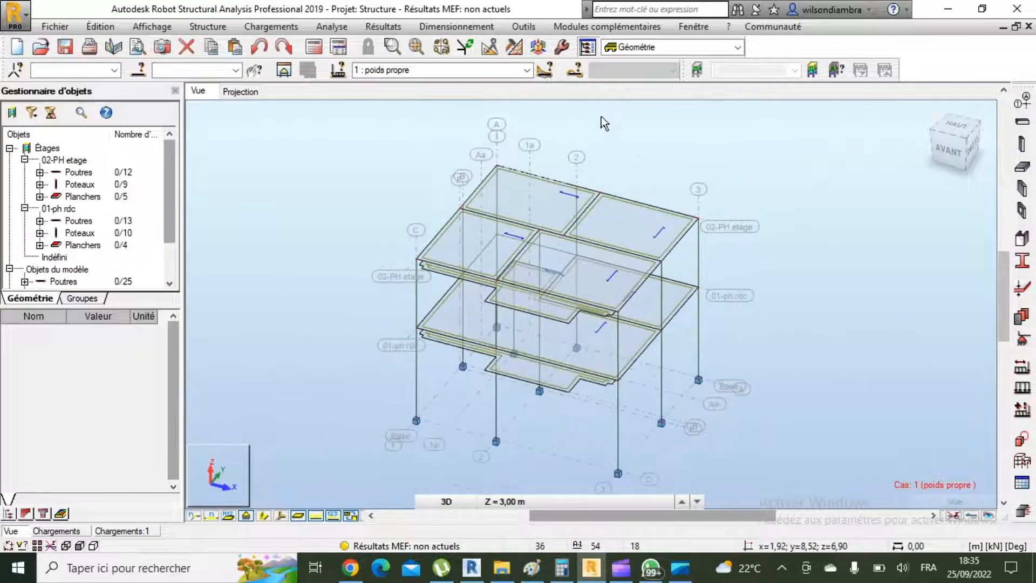
Set up complete automatic load combinations to BAEL PS92 and rebuild the permanent load relation as G1 et G2
left_click(296, 32)
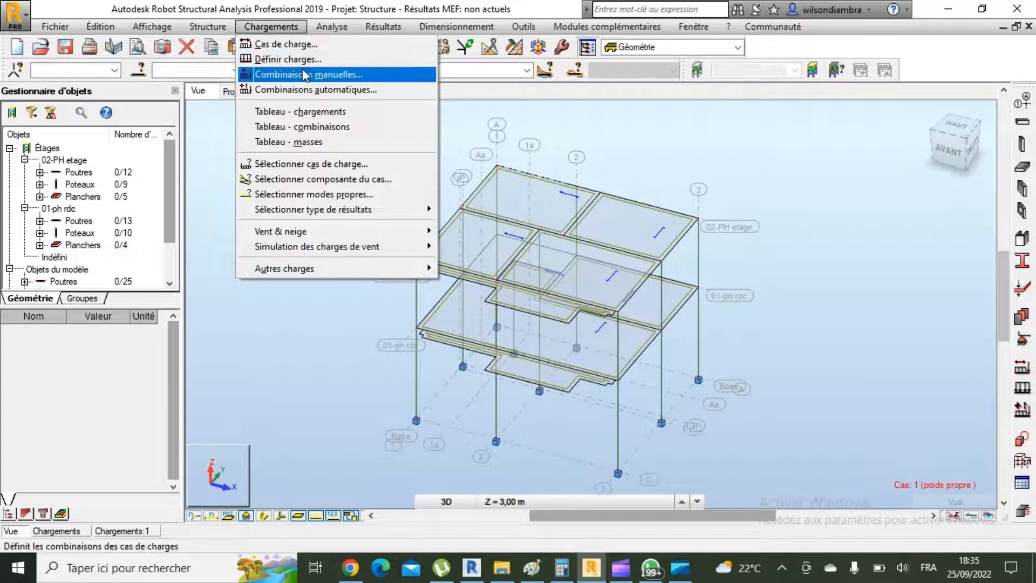
left_click(307, 89)
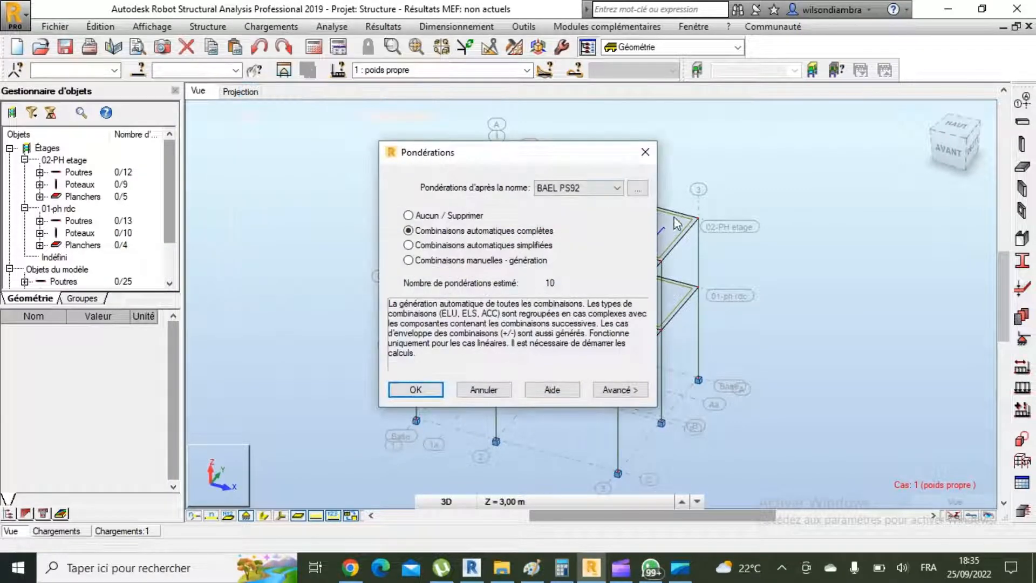
key("Return")
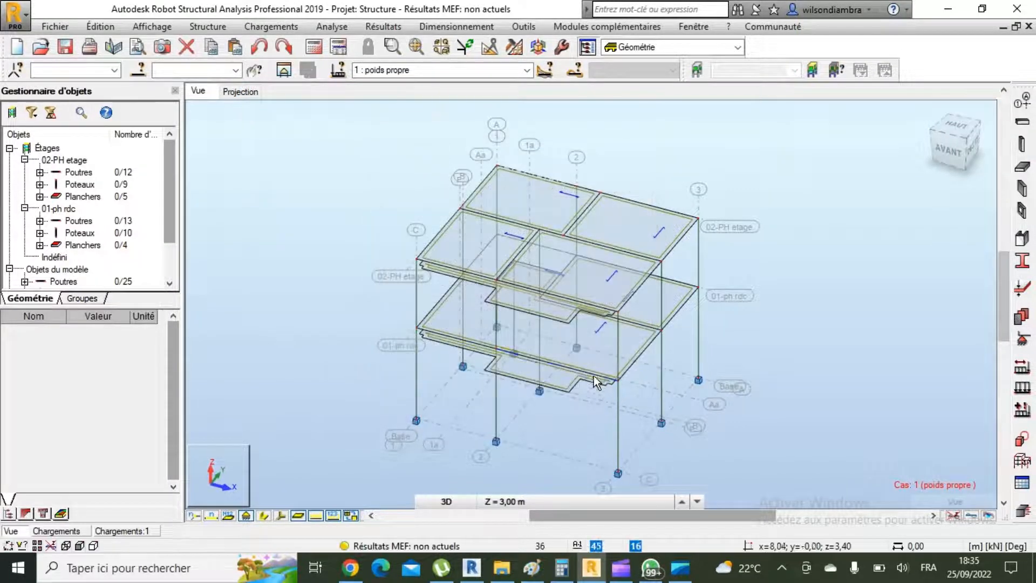
left_click(559, 325)
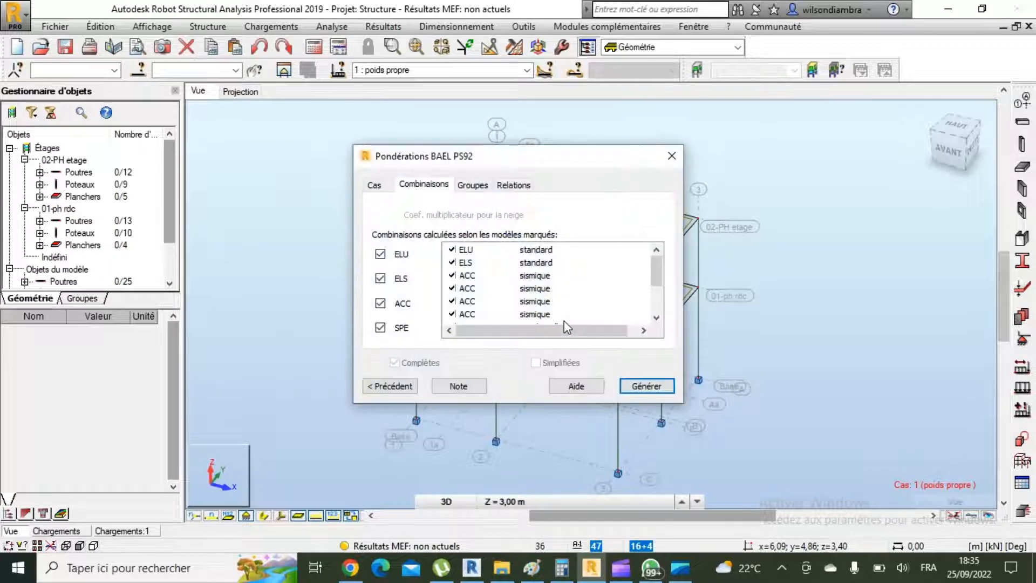
left_click(514, 186)
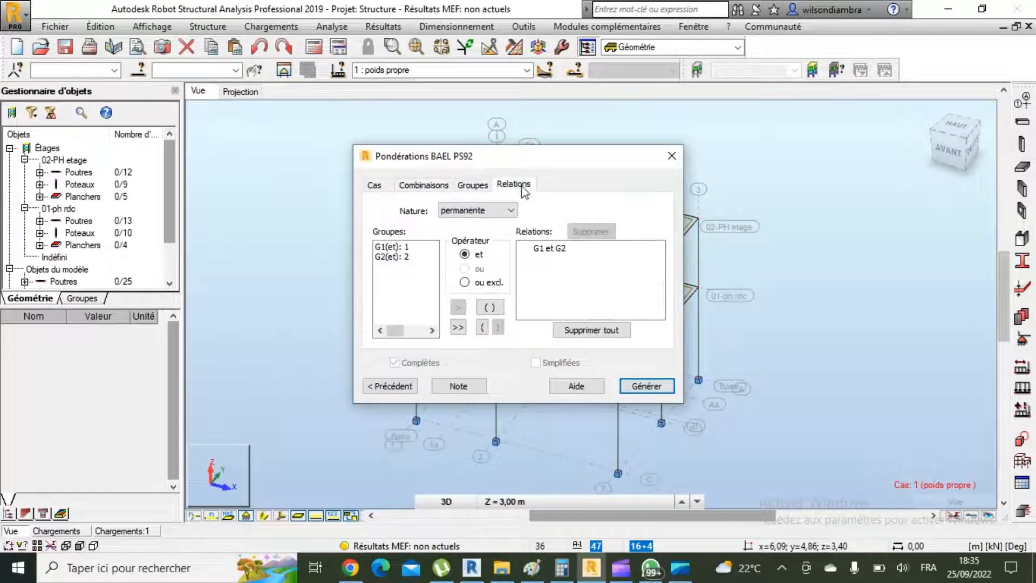
left_click(592, 330)
left_click(458, 327)
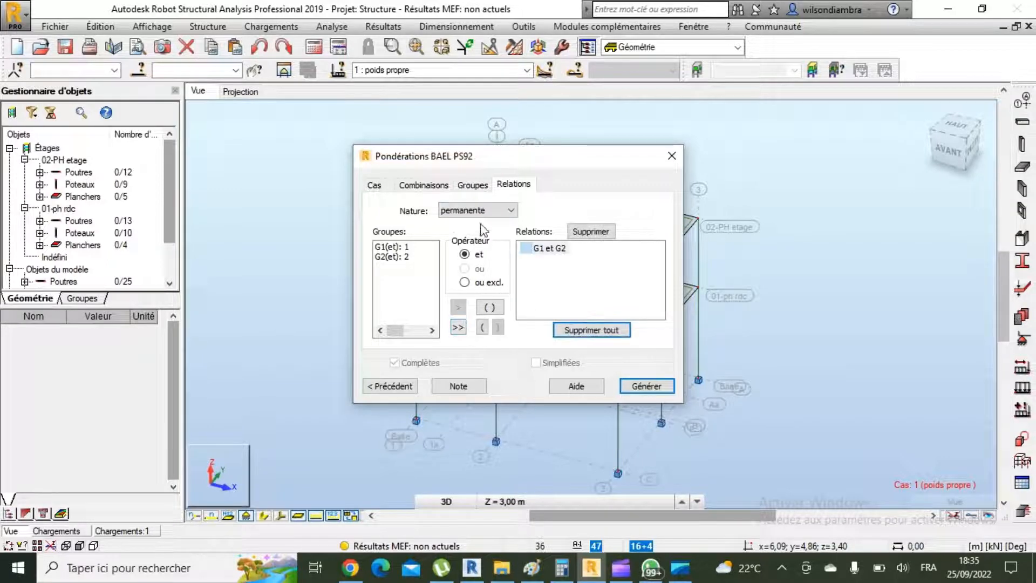
Rebuild the relation of the d'exploitation group Q1 and generate the automatic combinations
left_click(486, 209)
left_click(474, 233)
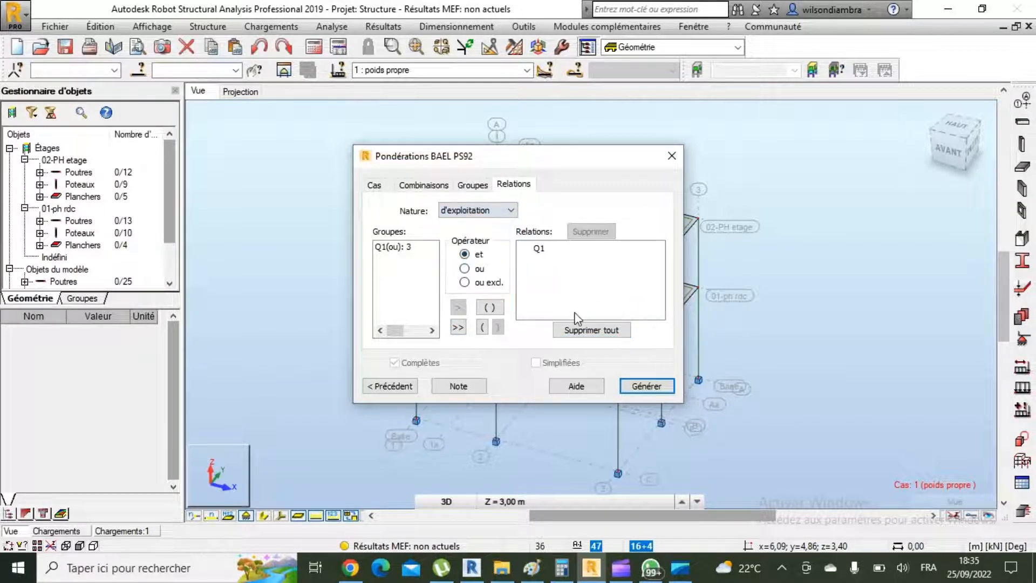
left_click(595, 331)
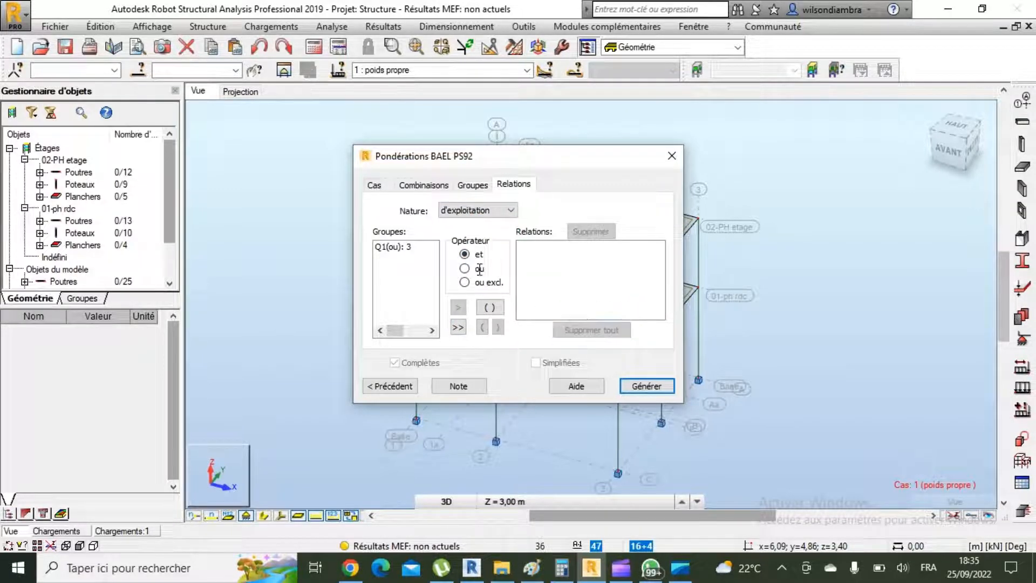
left_click(458, 327)
left_click(647, 386)
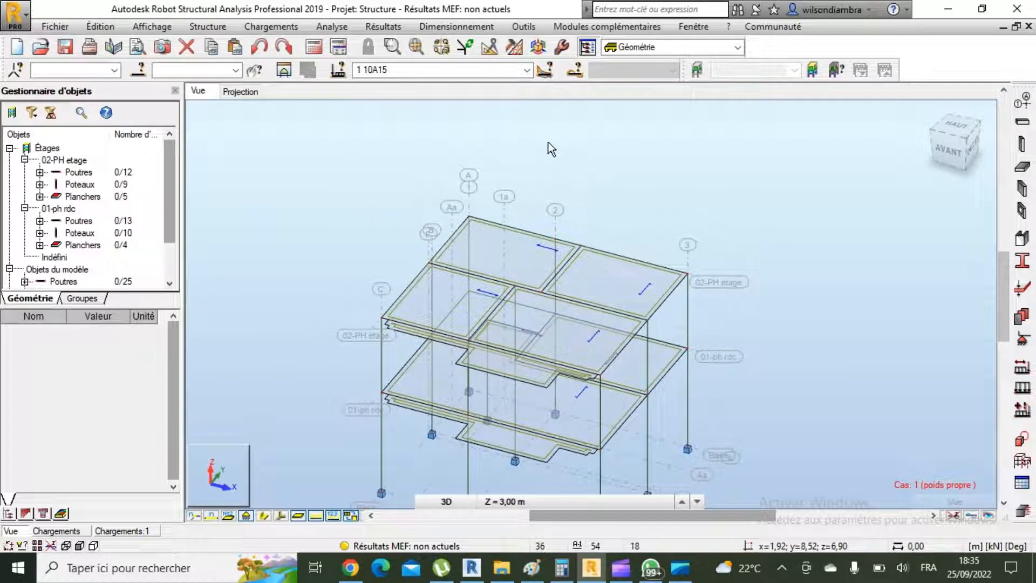
Set the mesh options for all panels to the Delaunay method with a 0.30 m element size
left_click(514, 47)
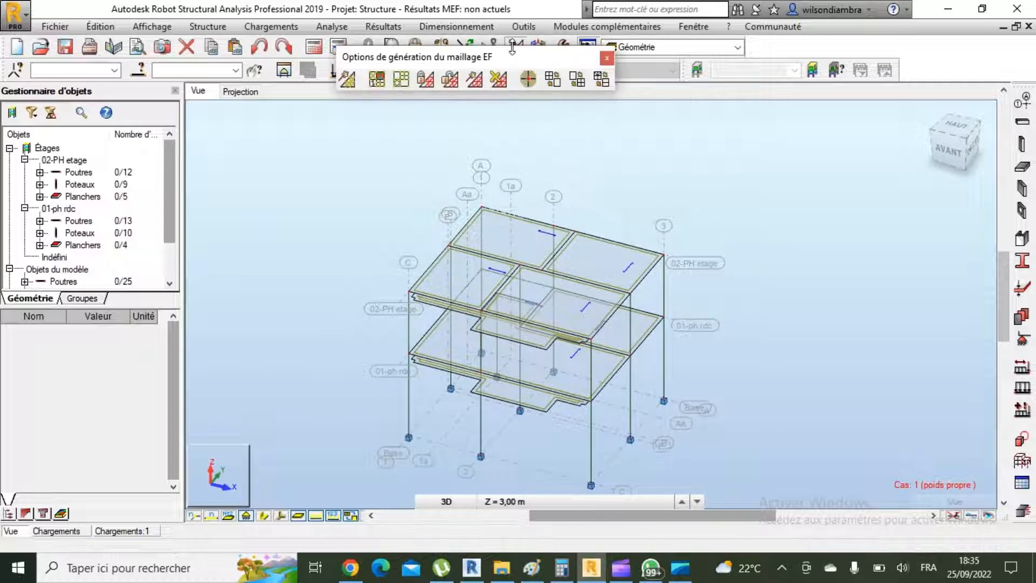
left_click(401, 79)
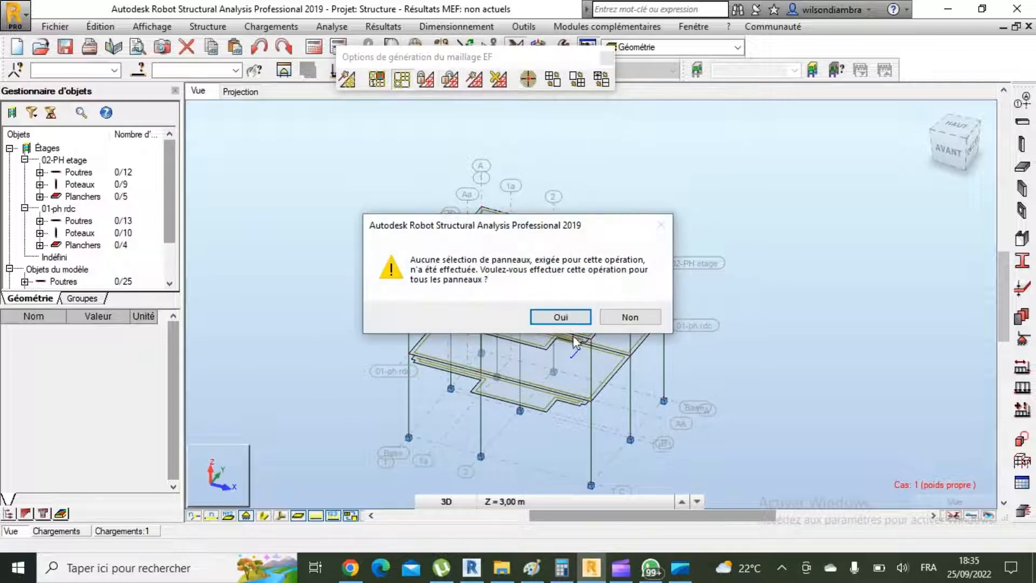
left_click(569, 323)
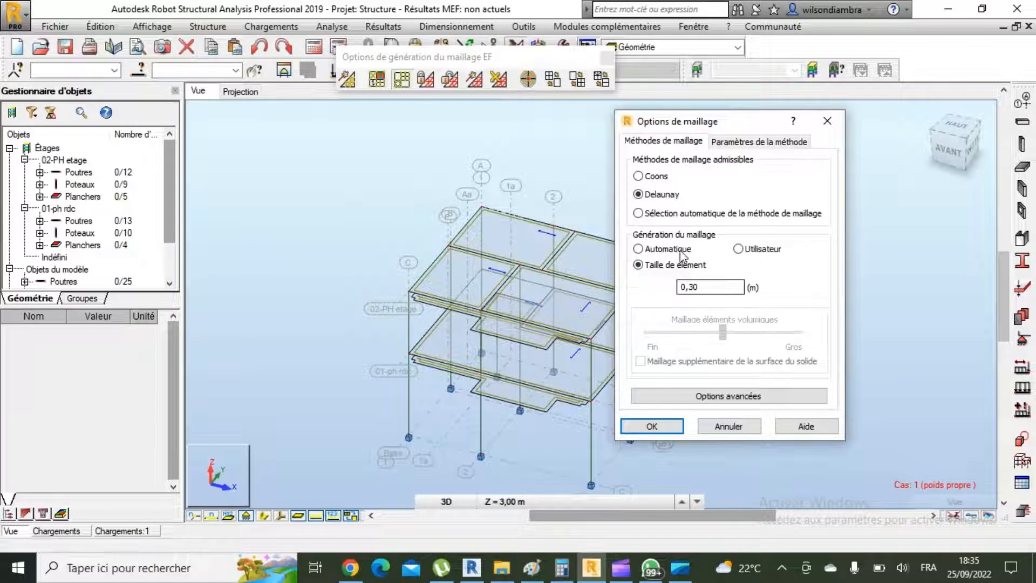
left_click(737, 396)
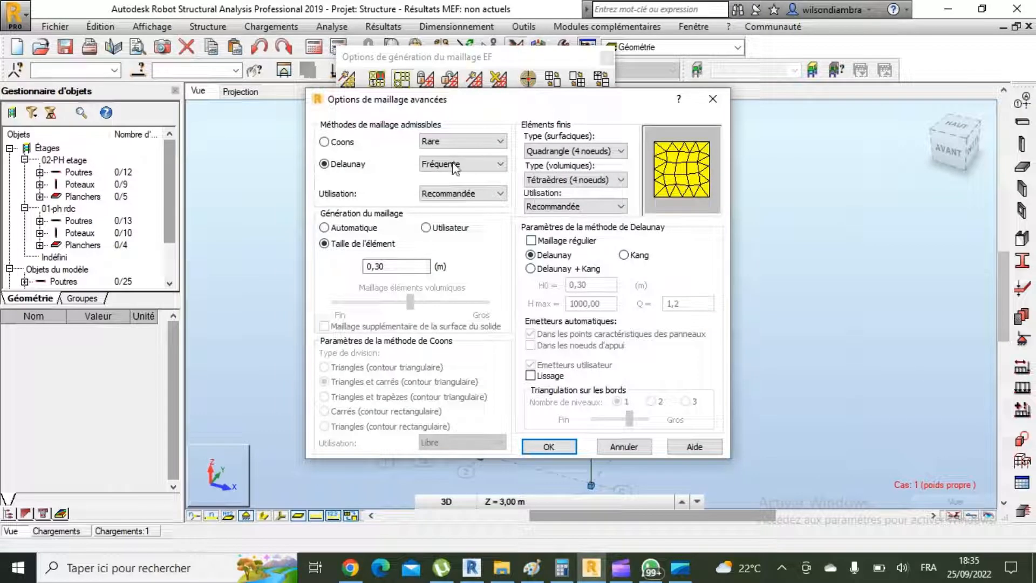
left_click(561, 451)
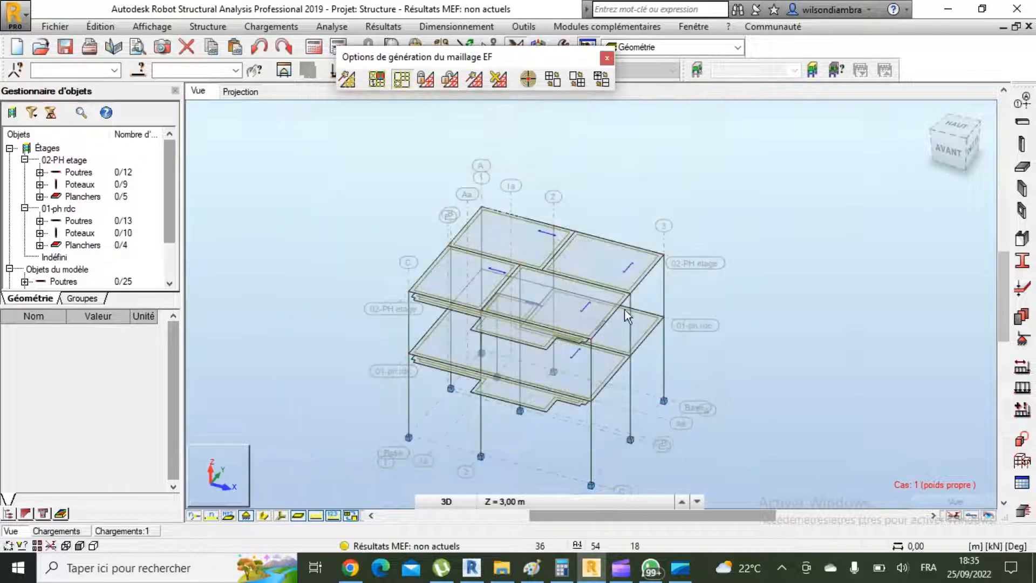
left_click(607, 56)
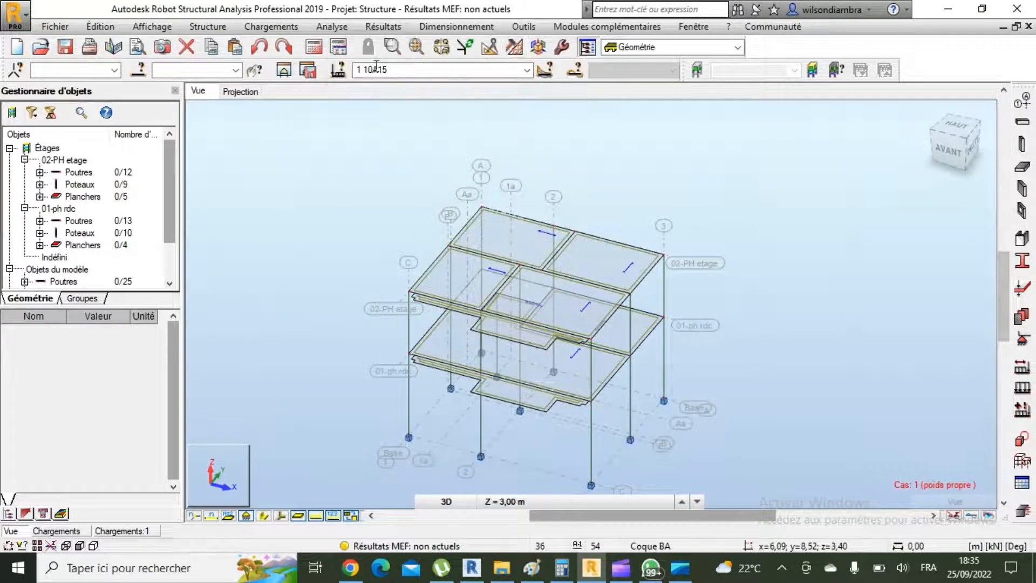
Run the static calculation of the structure and examine the mesh on the floor panels
left_click(313, 47)
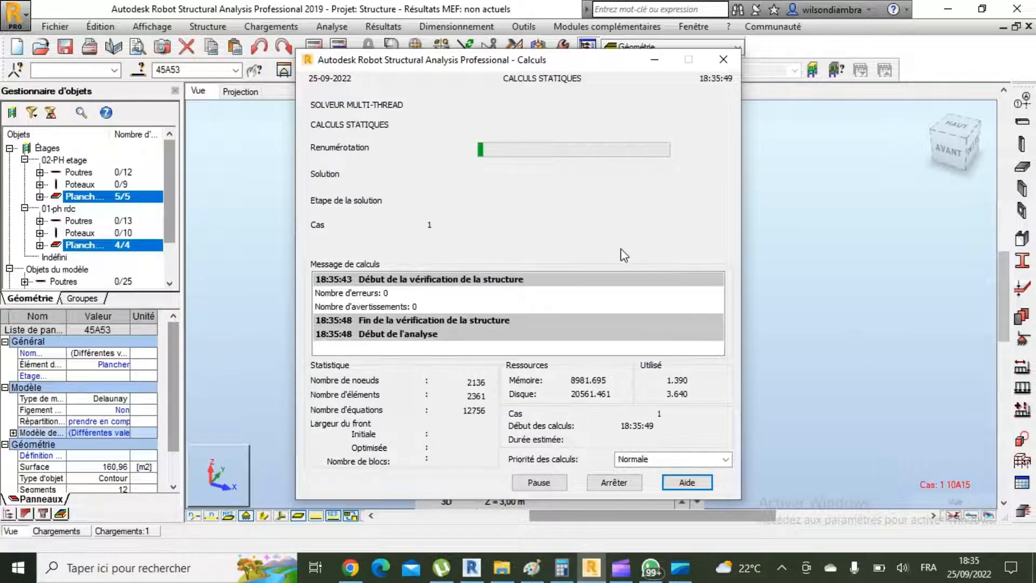
left_click(721, 464)
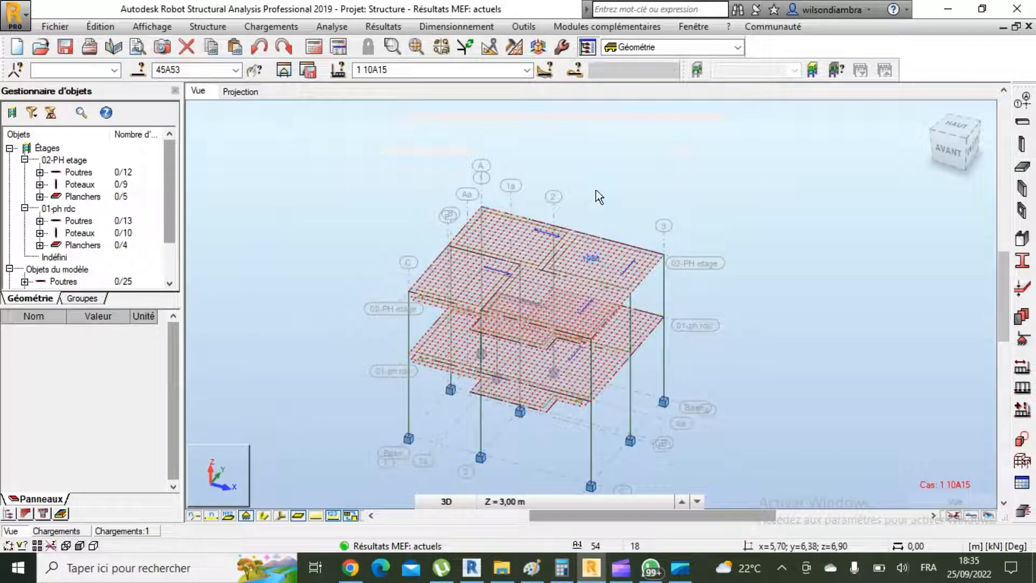
scroll(527, 390, "up", 3)
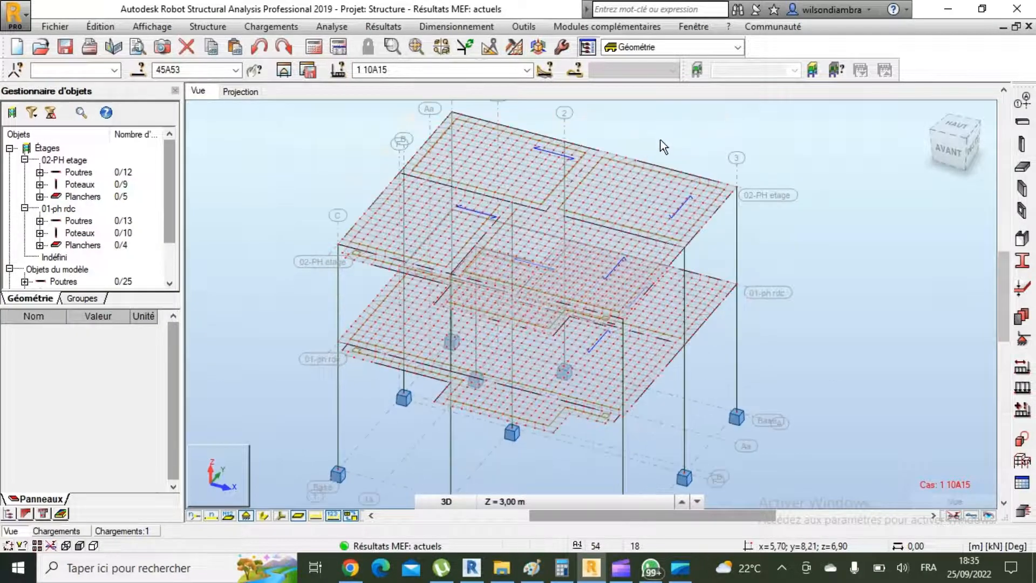
right_click(660, 141)
left_click(630, 199)
left_click_drag(629, 198, 673, 240)
scroll(518, 326, "up", 4)
left_click_drag(448, 349, 597, 371)
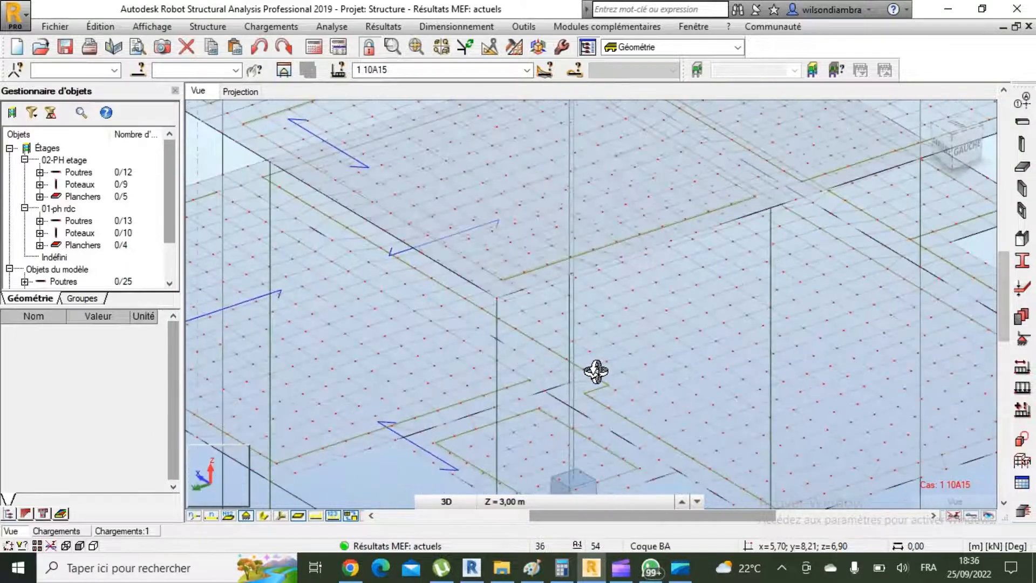
scroll(596, 371, "down", 6)
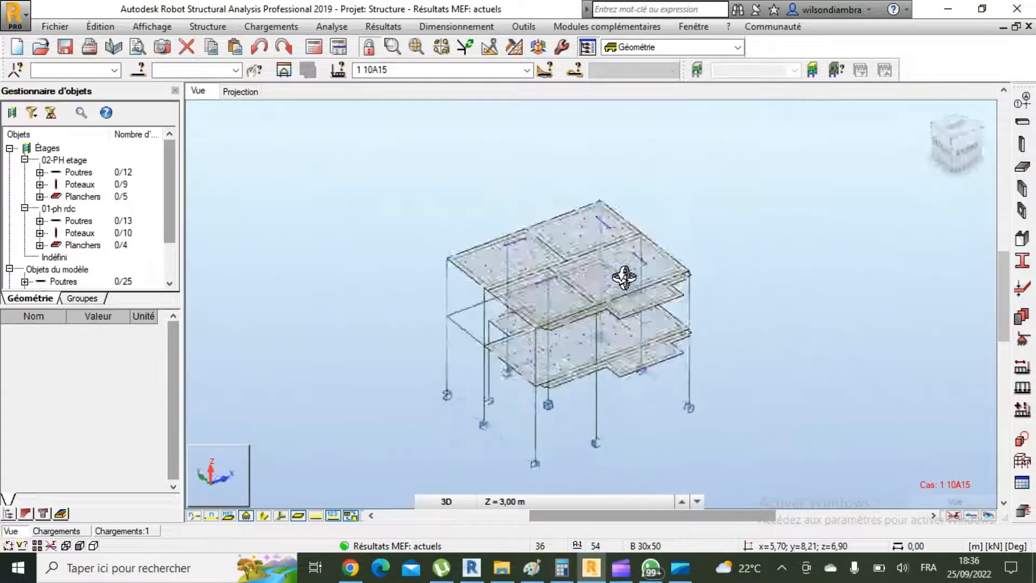
Configure the bar diagrams with local-extreme descriptions, differentiated positive and negative values, and uniform filling
left_click(383, 27)
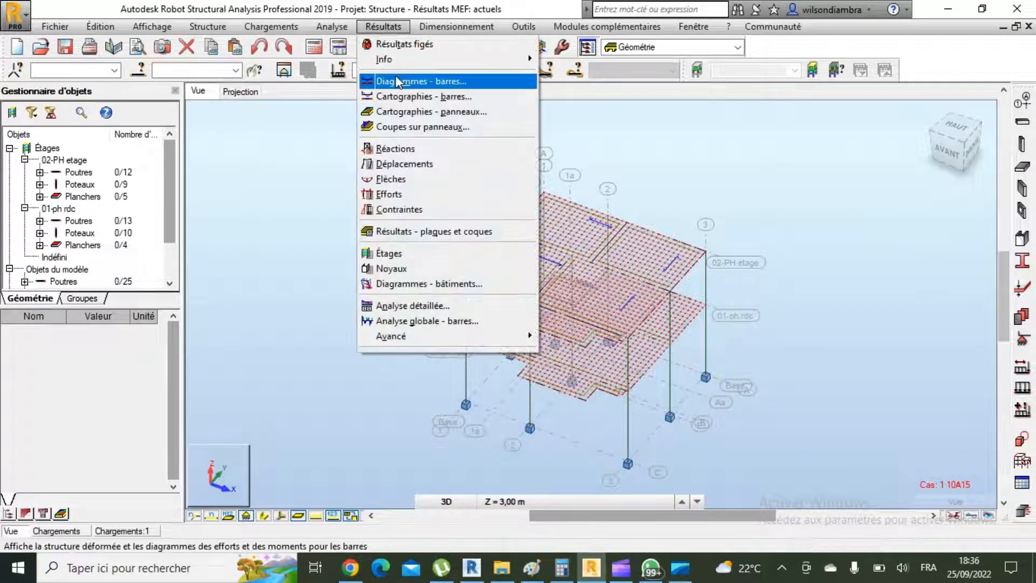
left_click(410, 81)
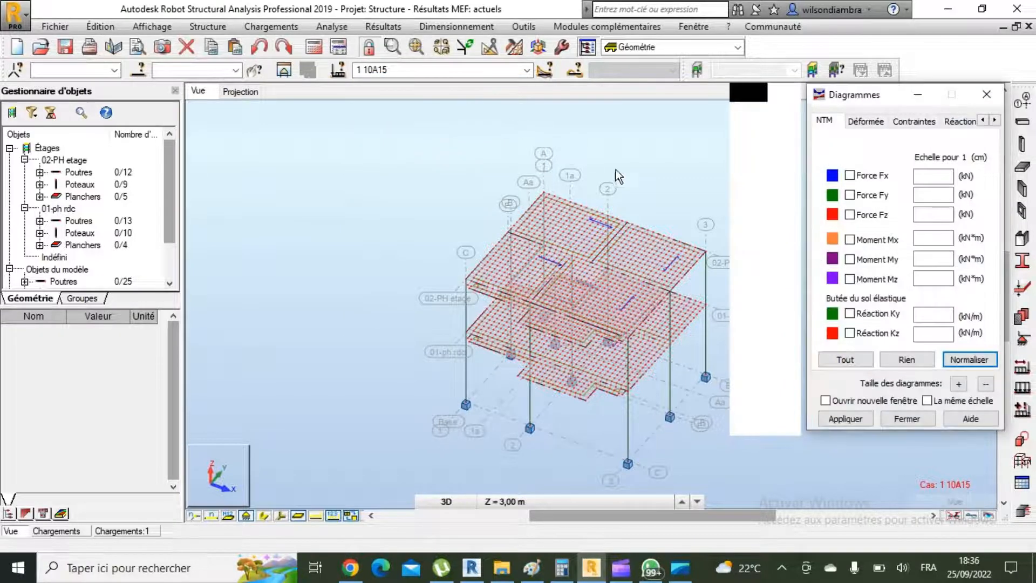
left_click(782, 234)
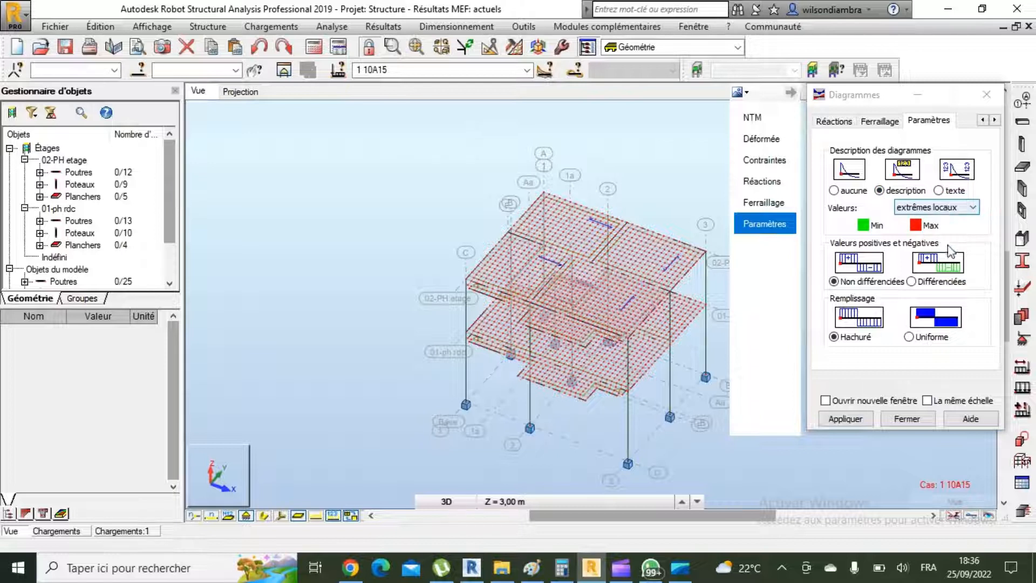
left_click(912, 285)
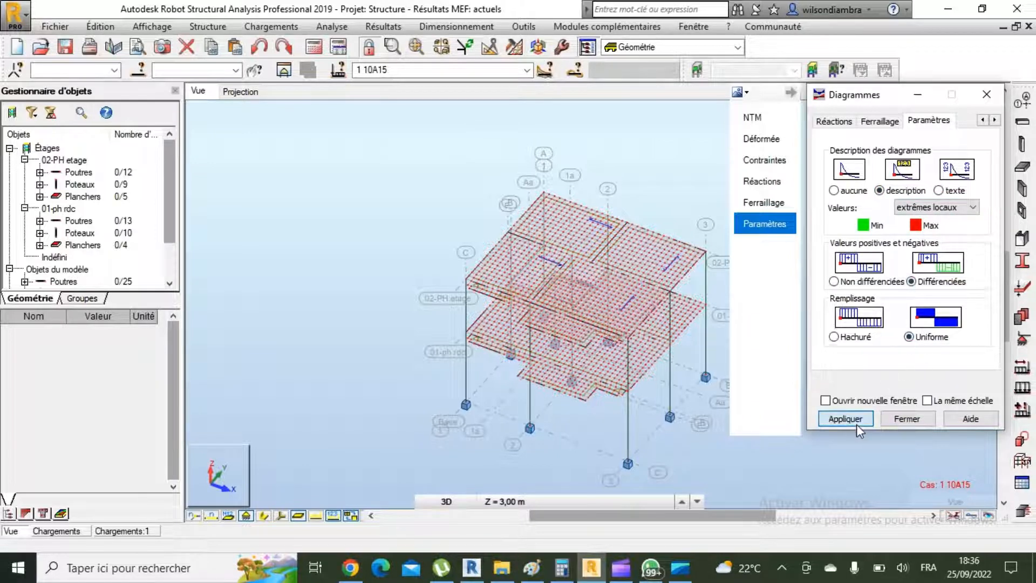
Display the Force Fx diagrams on the bars for cases 1 10A15 and examine the most heavily loaded column
left_click(766, 114)
left_click(875, 175)
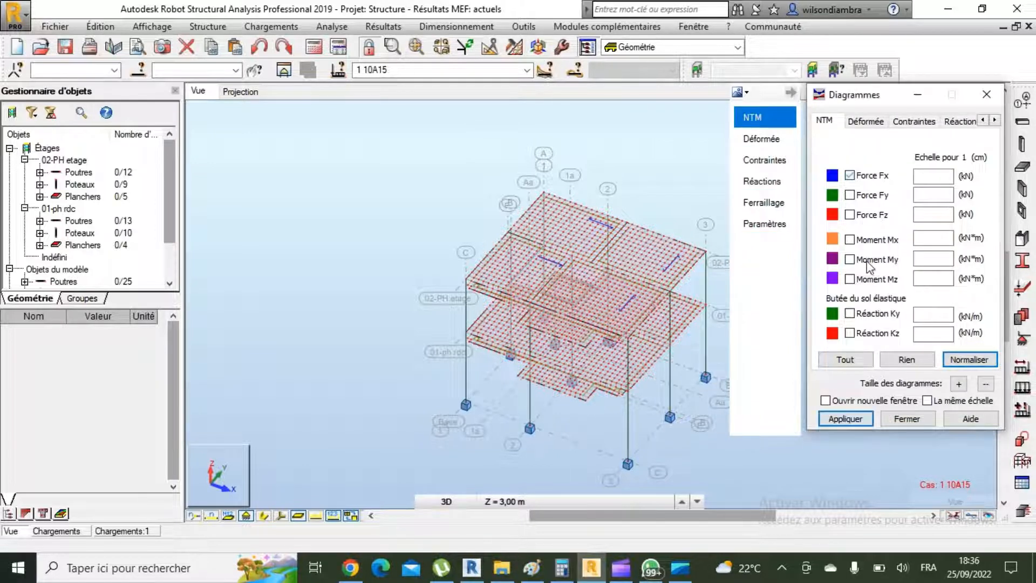
left_click(851, 416)
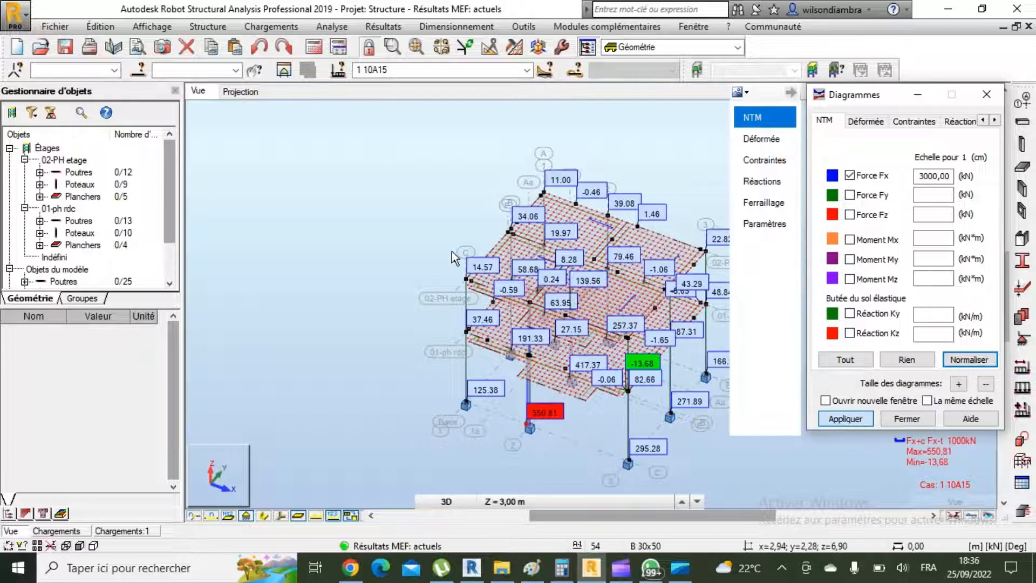
scroll(453, 251, "down", 3)
scroll(534, 318, "up", 4)
scroll(466, 410, "up", 3)
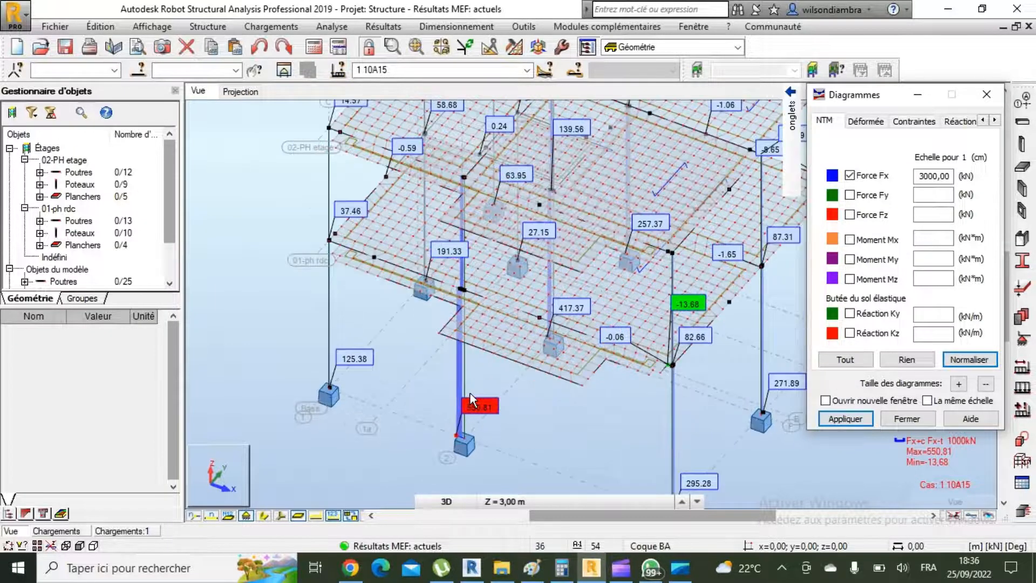
scroll(454, 365, "down", 2)
scroll(454, 364, "up", 3)
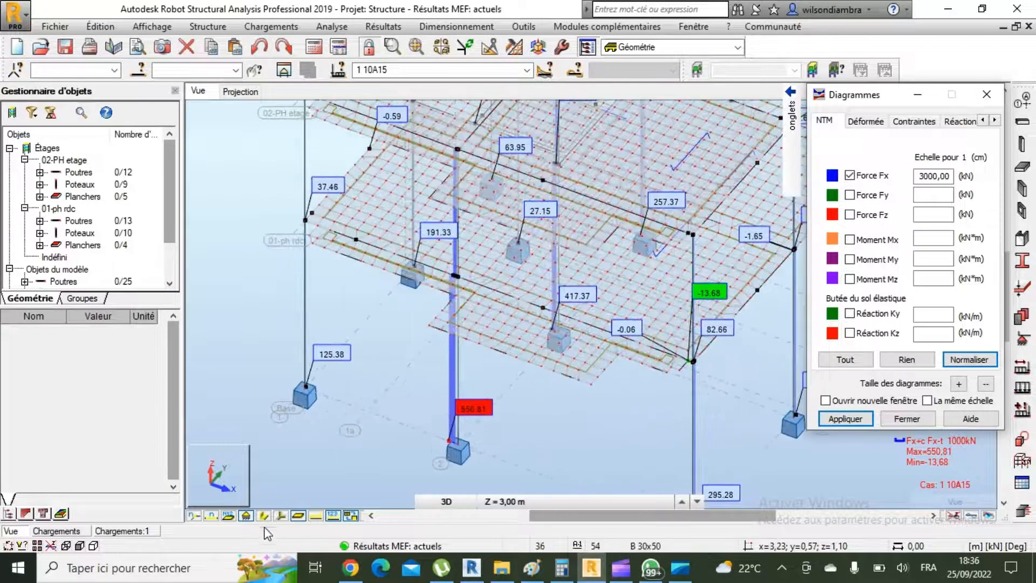
Show the bars with their section shapes and examine the axial forces in the beams and columns
left_click(407, 381)
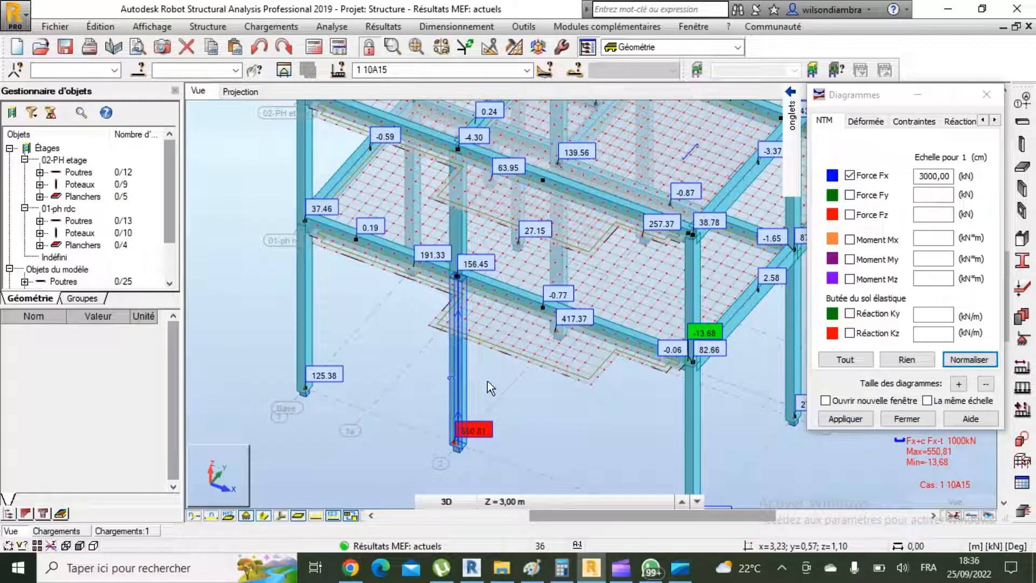
scroll(490, 469, "up", 1)
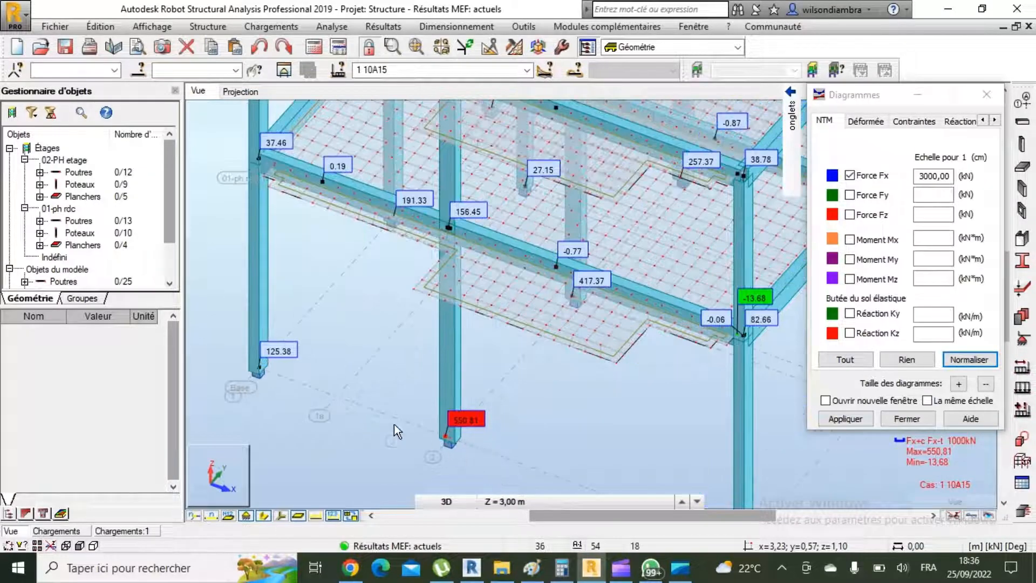
scroll(394, 424, "down", 3)
scroll(435, 377, "down", 2)
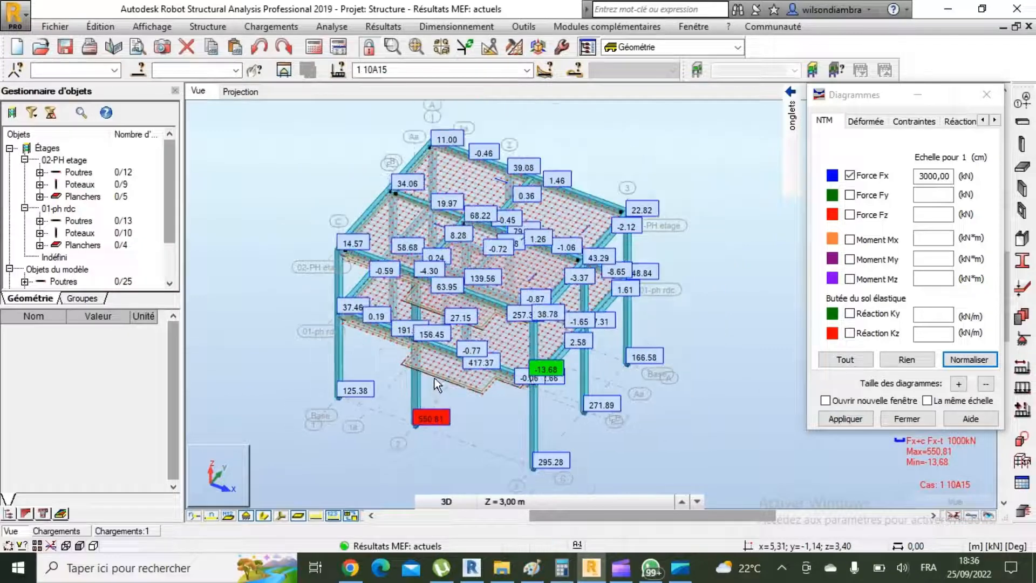
scroll(434, 403, "up", 3)
scroll(426, 302, "down", 3)
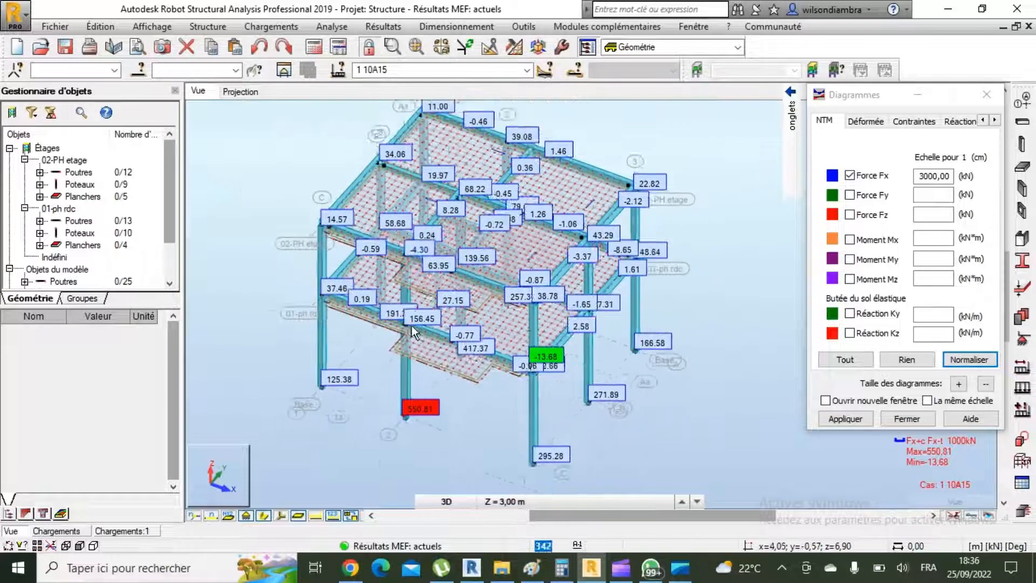
right_click(589, 172)
left_click(578, 237)
mouse_move(494, 248)
left_mouse_down()
mouse_move(493, 297)
mouse_move(488, 234)
left_mouse_up()
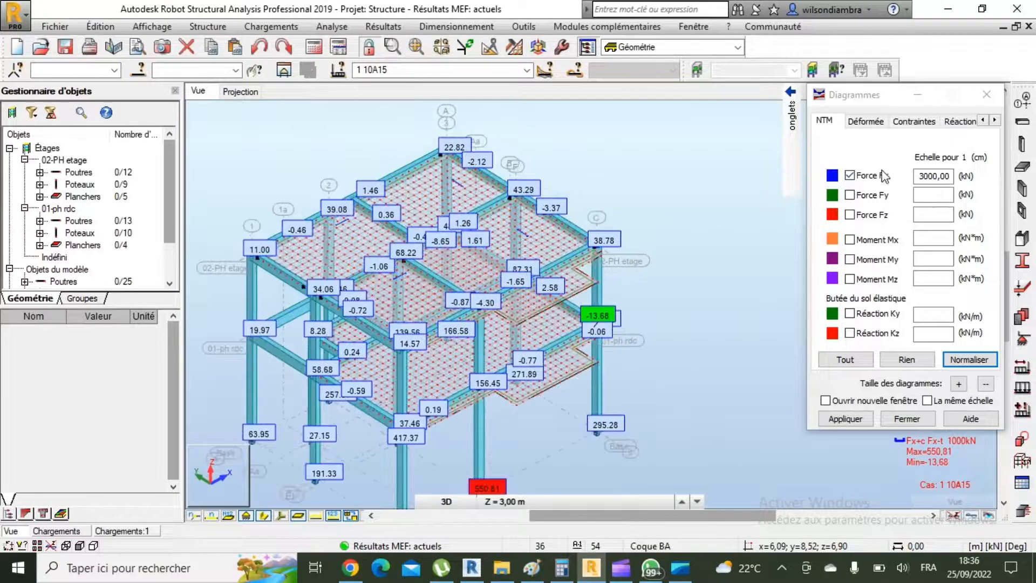
Replace the Force Fx diagrams with Moment My diagrams and examine the moments along the beams
left_click(879, 178)
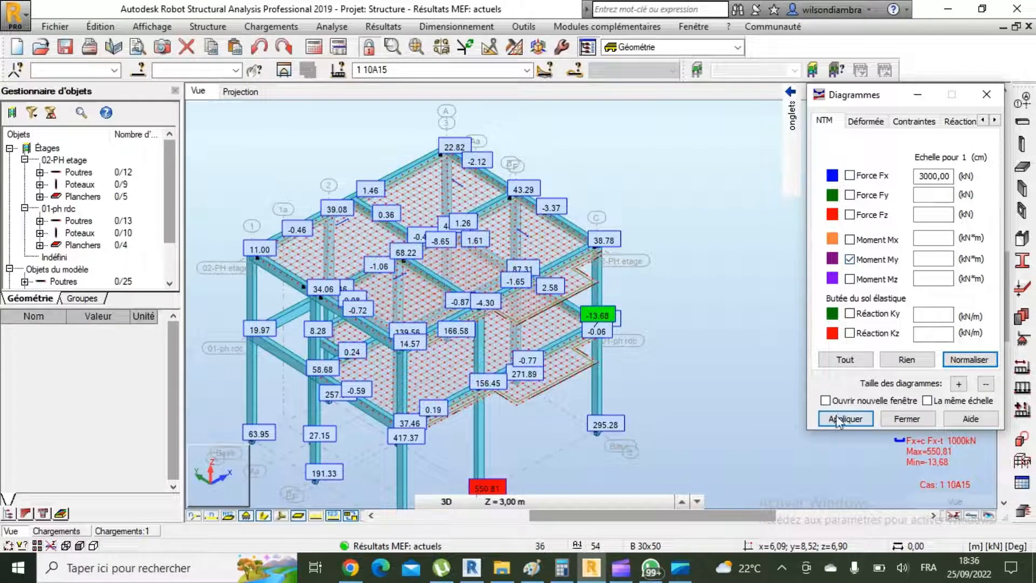
scroll(444, 275, "up", 1)
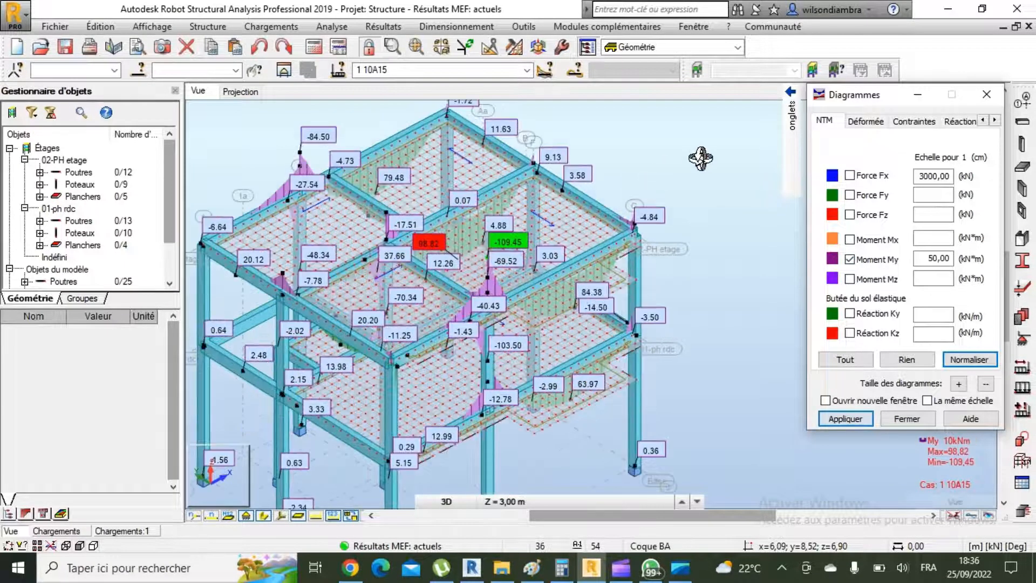
right_click(687, 167)
left_click(660, 261)
left_click_drag(661, 261, 418, 264)
scroll(419, 264, "up", 3)
Select the interior 20x45 beam of the 02-PH etage floor and examine its My bending moment
right_click(420, 280)
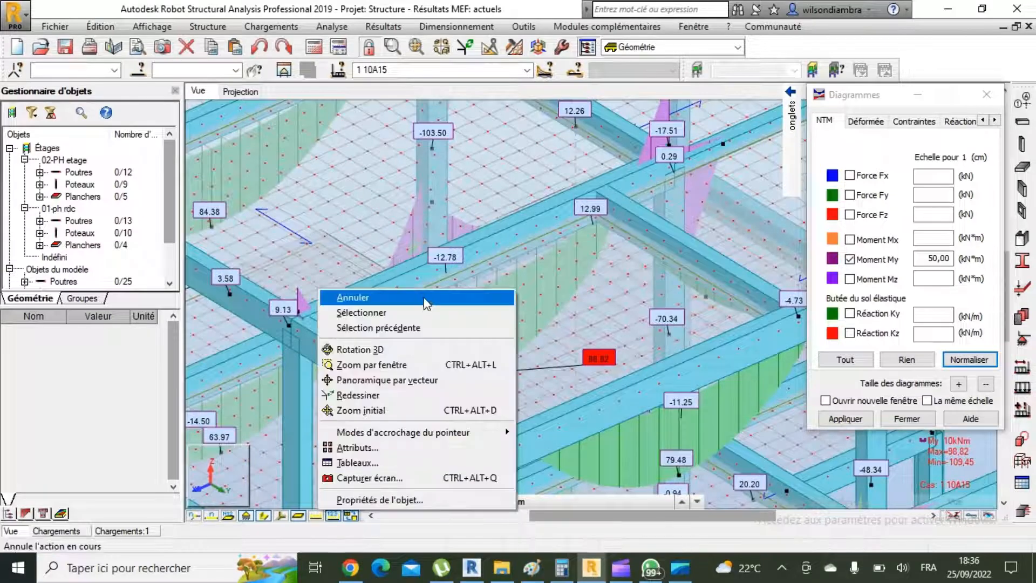
left_click(423, 284)
left_click(422, 275)
scroll(422, 274, "down", 4)
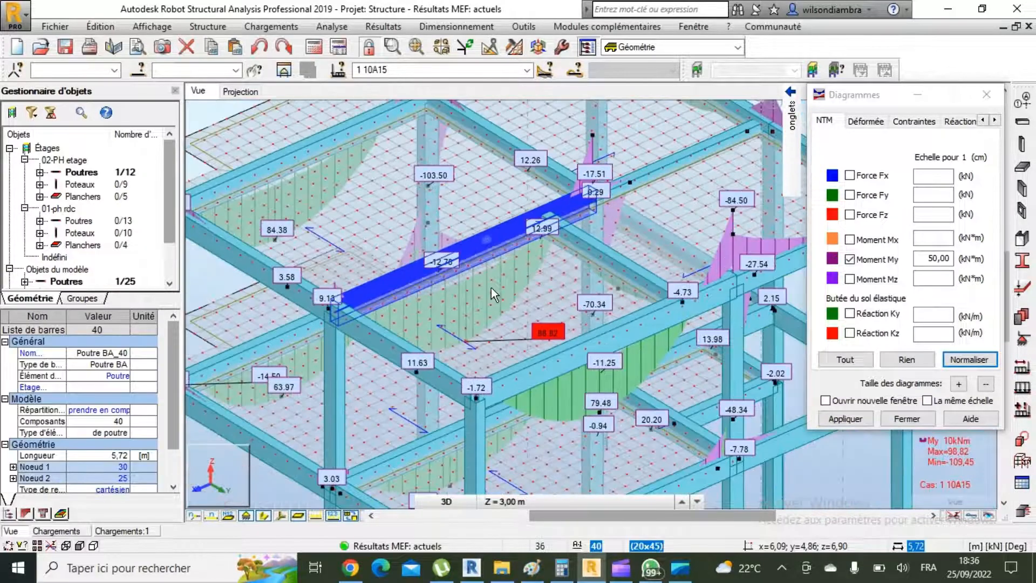
scroll(541, 332, "up", 2)
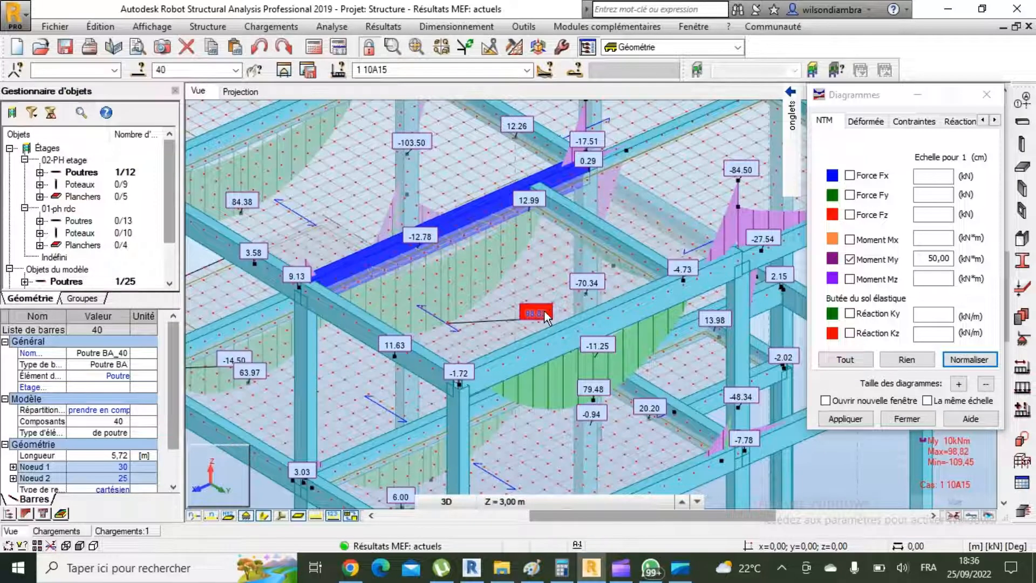
scroll(544, 313, "down", 2)
scroll(546, 316, "down", 3)
scroll(515, 296, "up", 3)
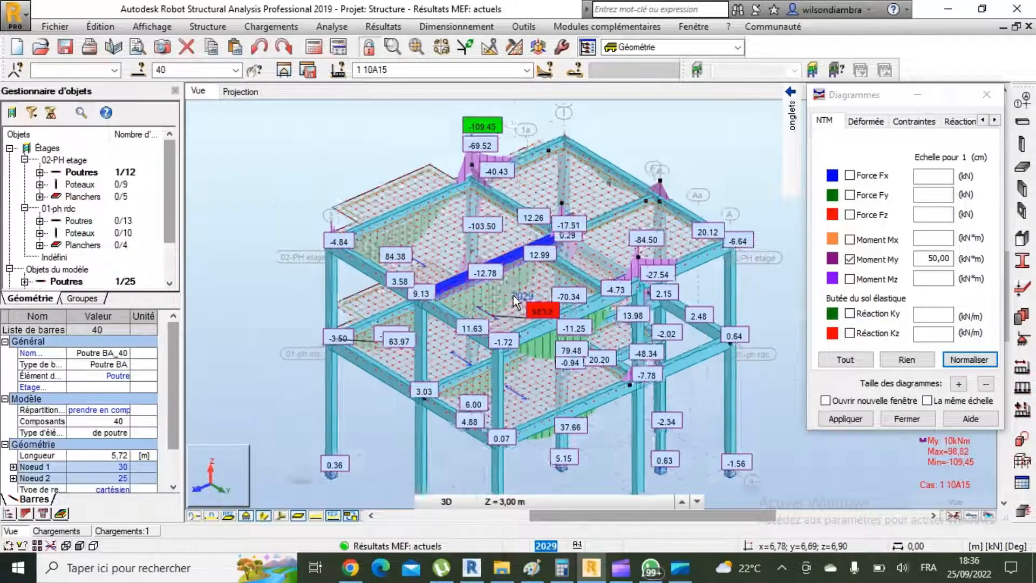
Review the Moment My diagrams from the opposite side of the building, remove them from the bars, and close the diagram settings
right_click(664, 122)
left_click(605, 178)
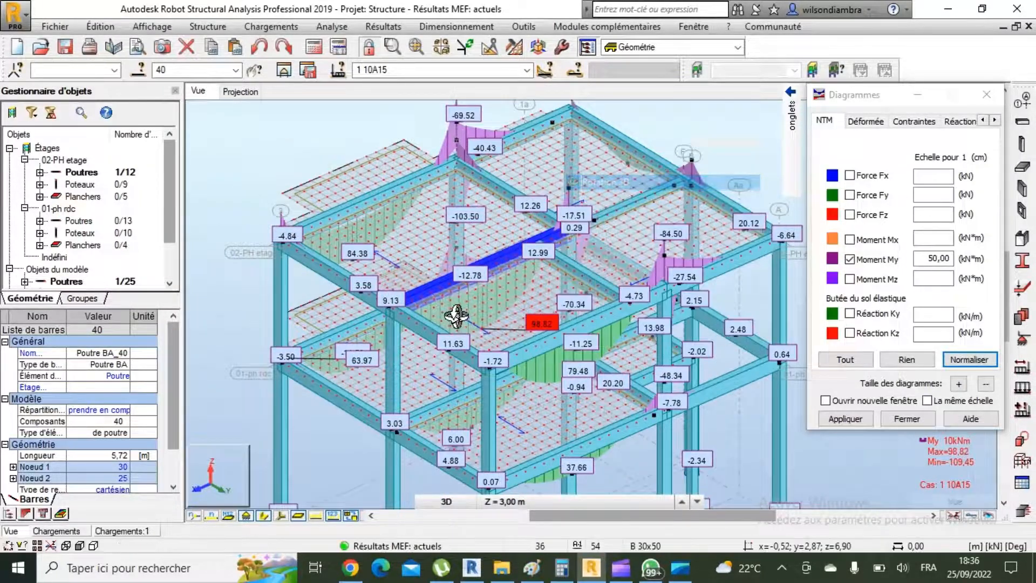
left_click_drag(456, 312, 641, 279)
scroll(528, 257, "down", 3)
left_click_drag(520, 294, 489, 338)
left_click(872, 260)
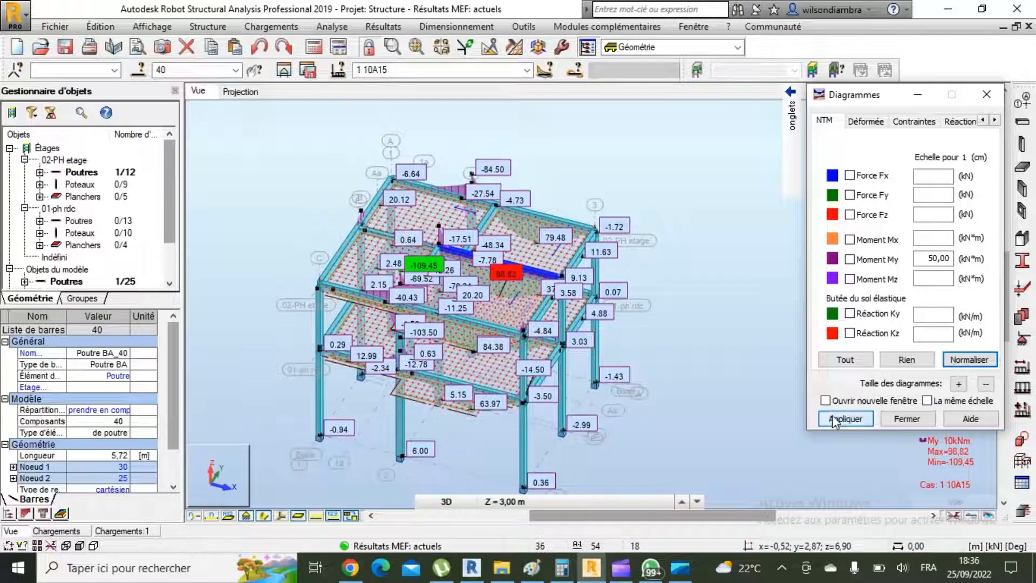
left_click(907, 419)
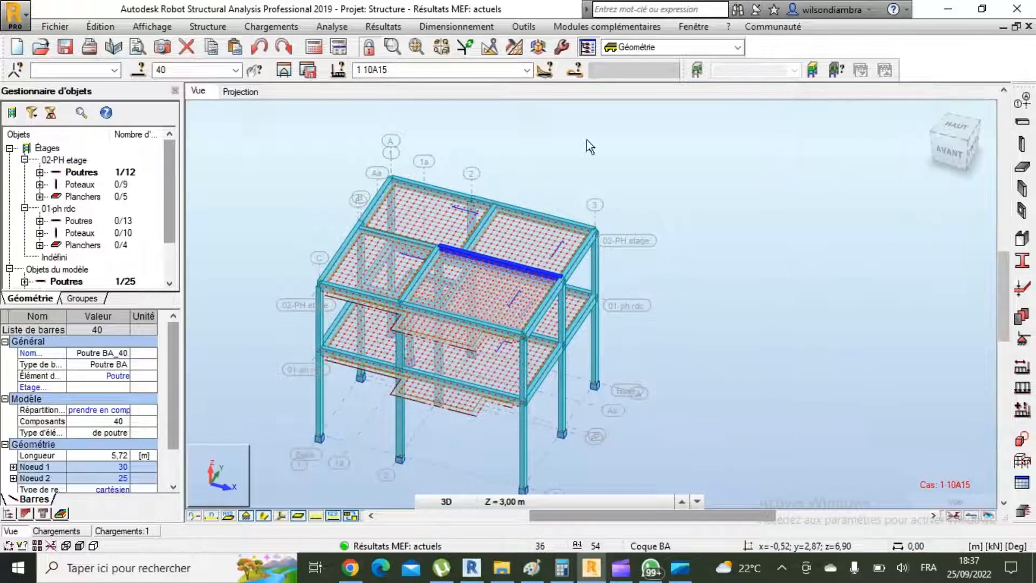
Display the panel maps of the z displacements (Déplacements - u, w) with value descriptions on the floors
left_click(383, 26)
left_click(426, 111)
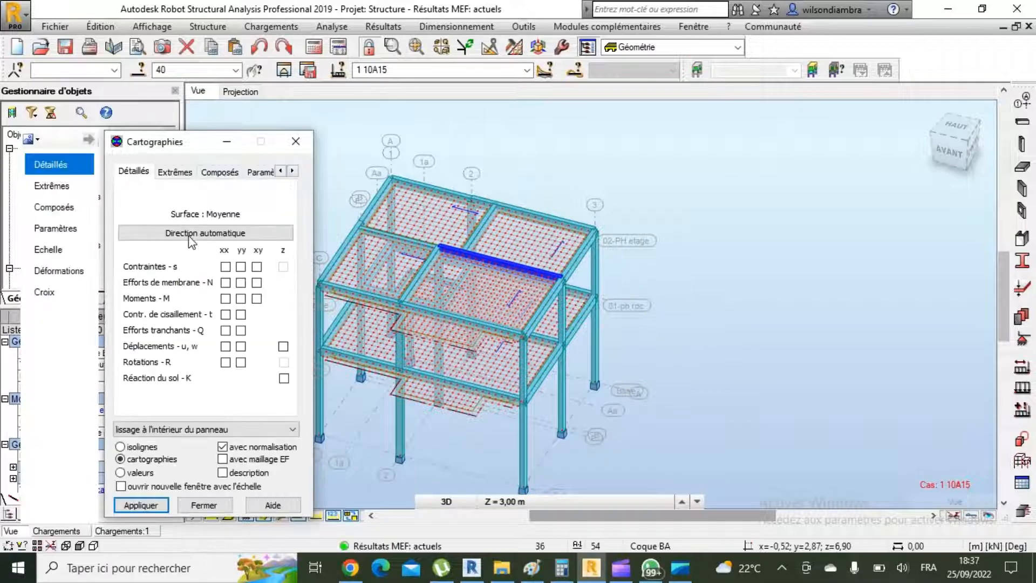
scroll(544, 272, "down", 4)
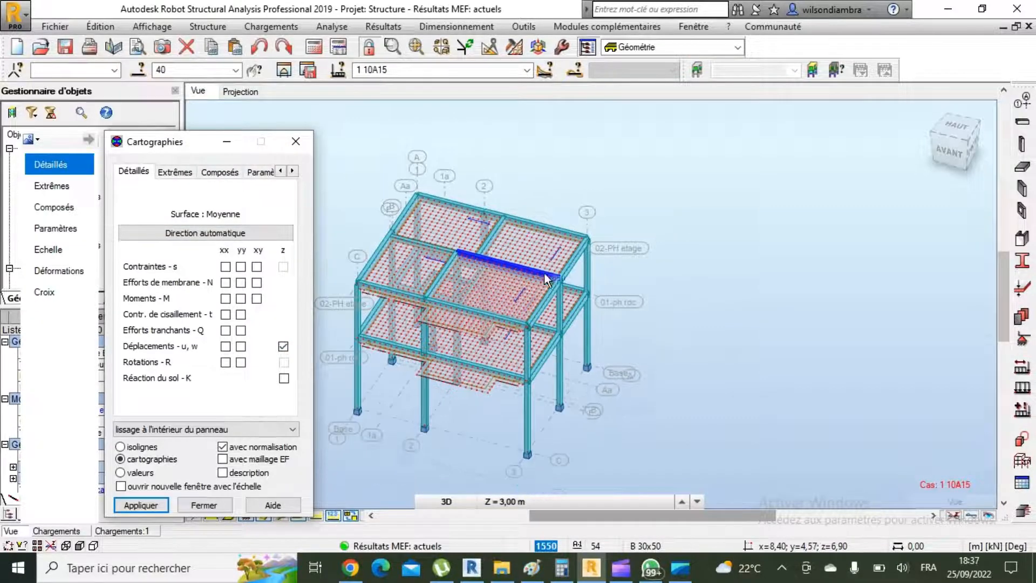
scroll(474, 180, "up", 5)
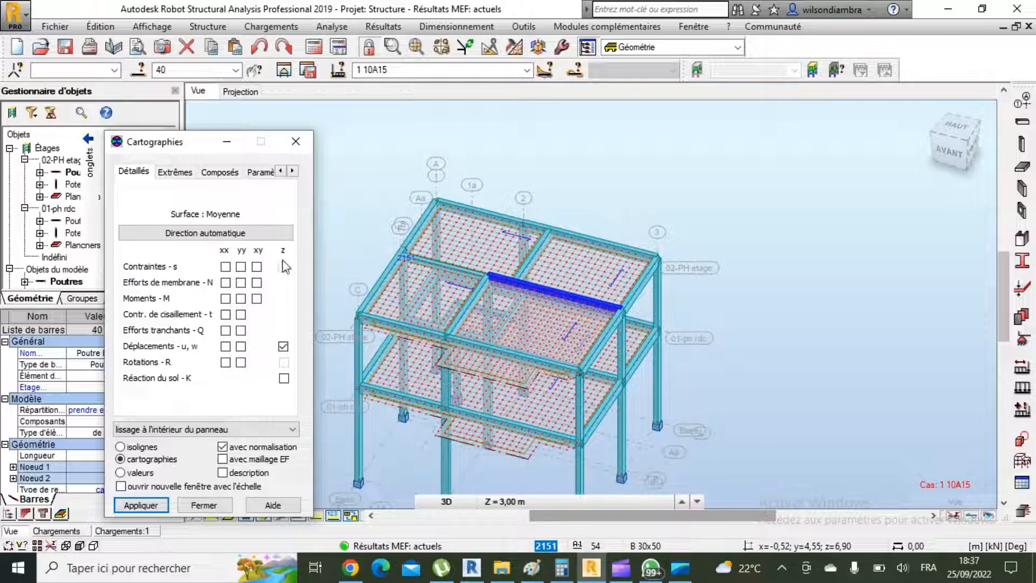
left_click(150, 511)
scroll(565, 288, "up", 3)
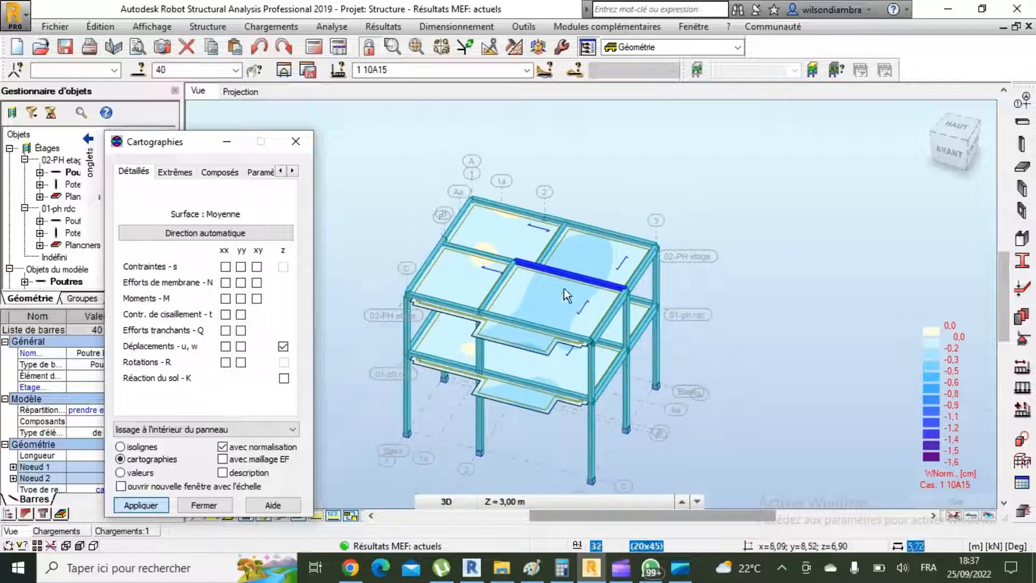
scroll(503, 352, "up", 1)
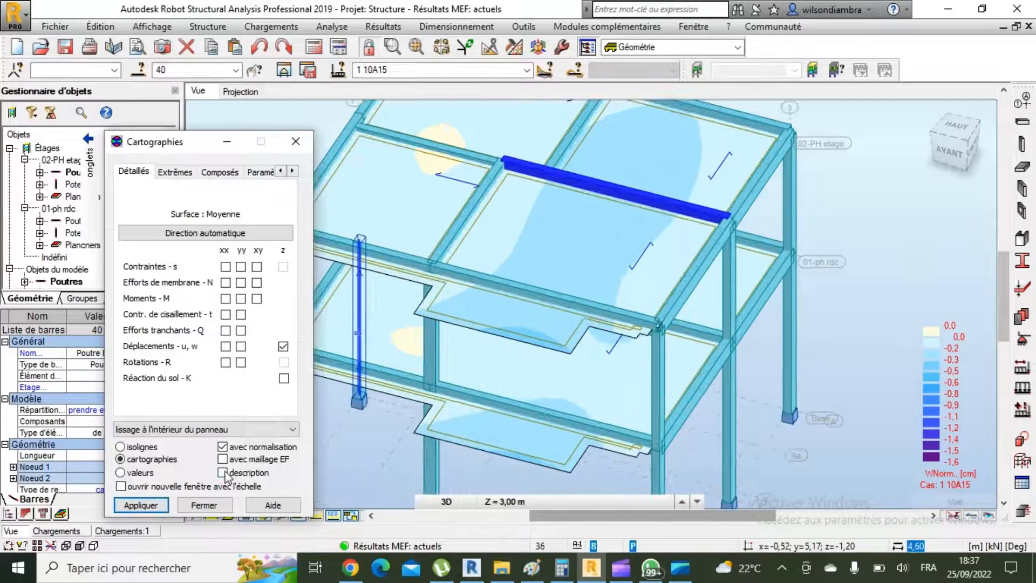
left_click(222, 473)
left_click(156, 506)
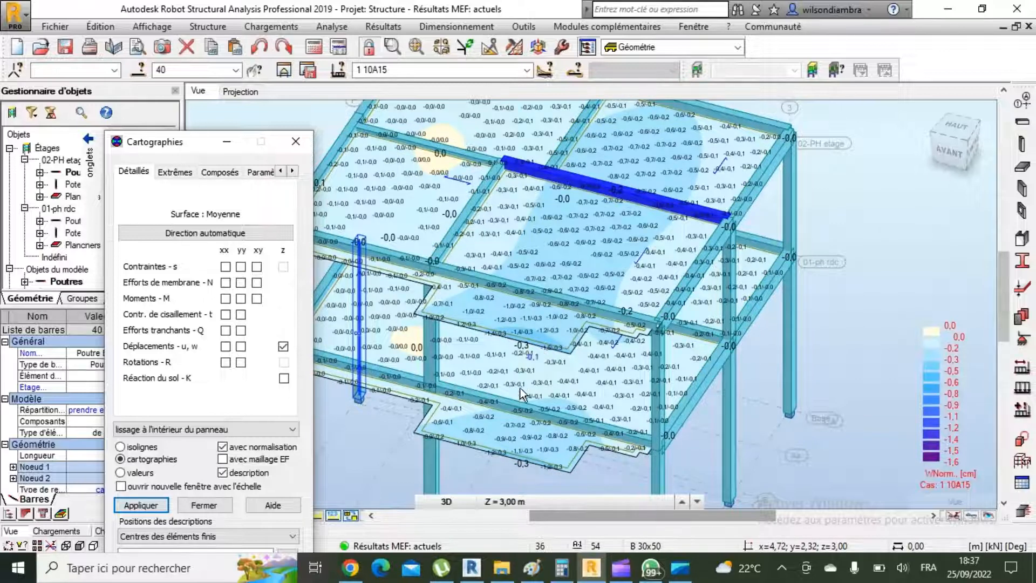
Set the displayed load case to ELS: Pondérations and examine the displacements of the two cantilevered balcony slabs
left_click(527, 70)
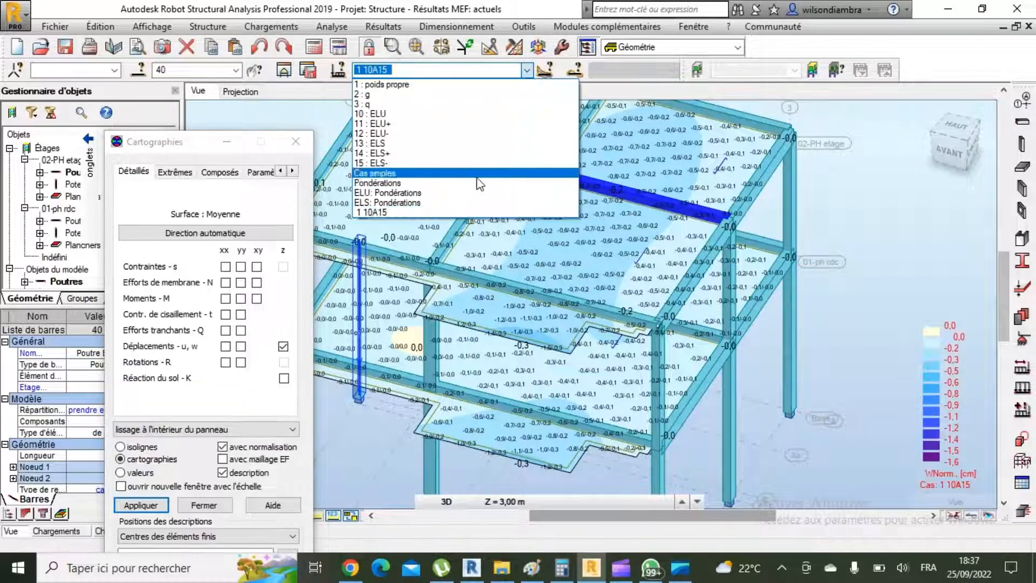
left_click(410, 203)
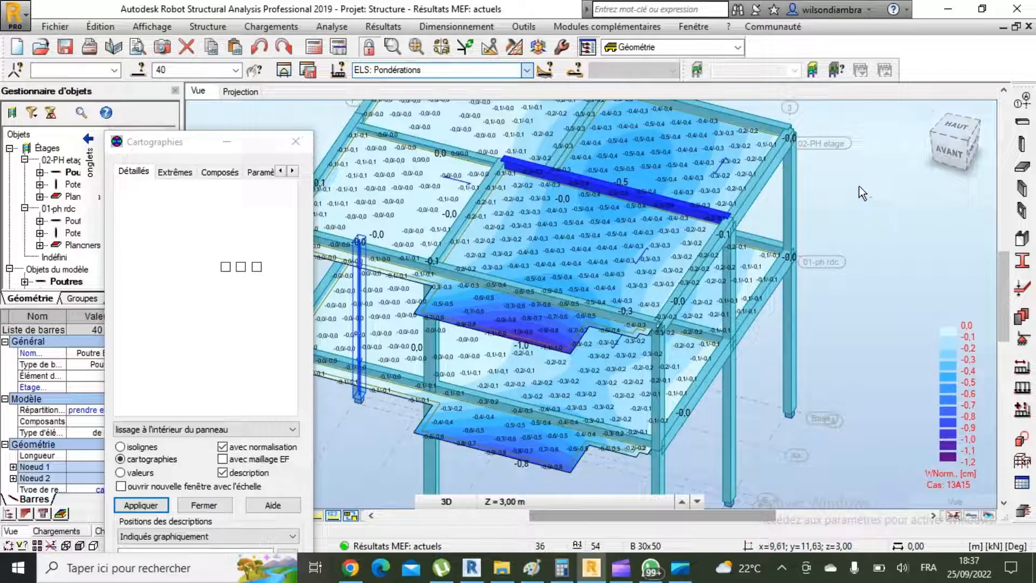
scroll(585, 269, "down", 2)
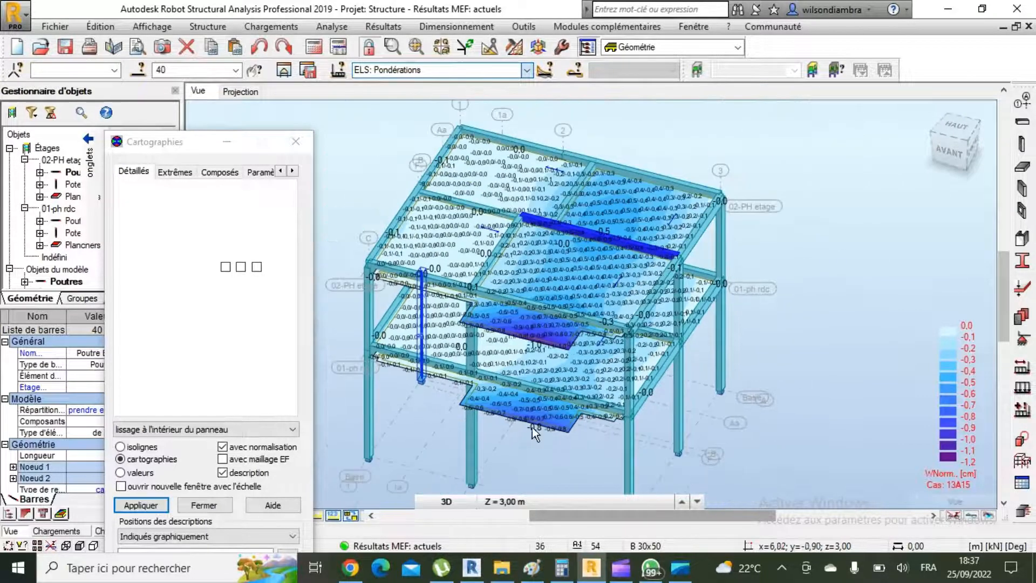
scroll(539, 413, "up", 2)
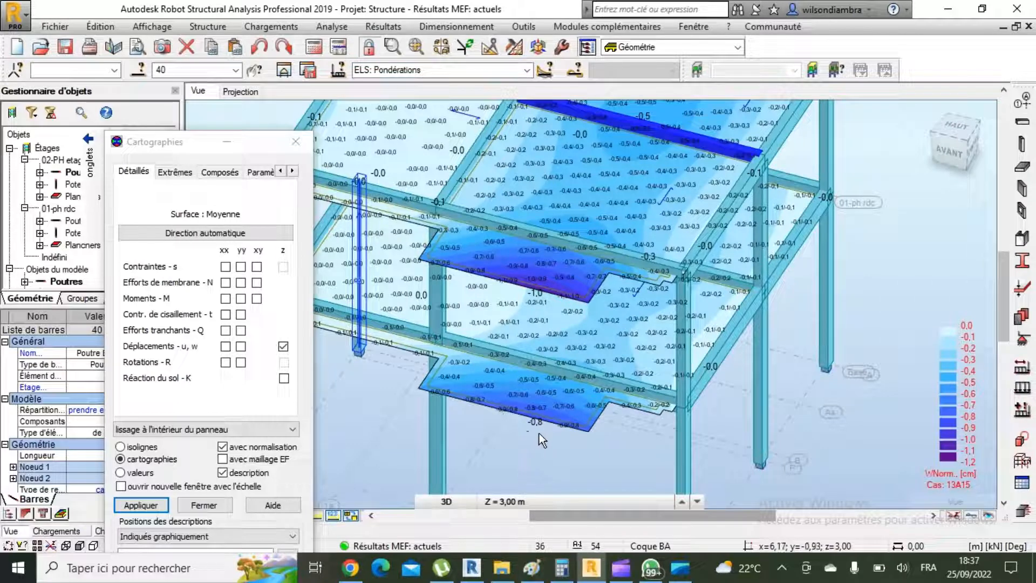
scroll(536, 413, "up", 1)
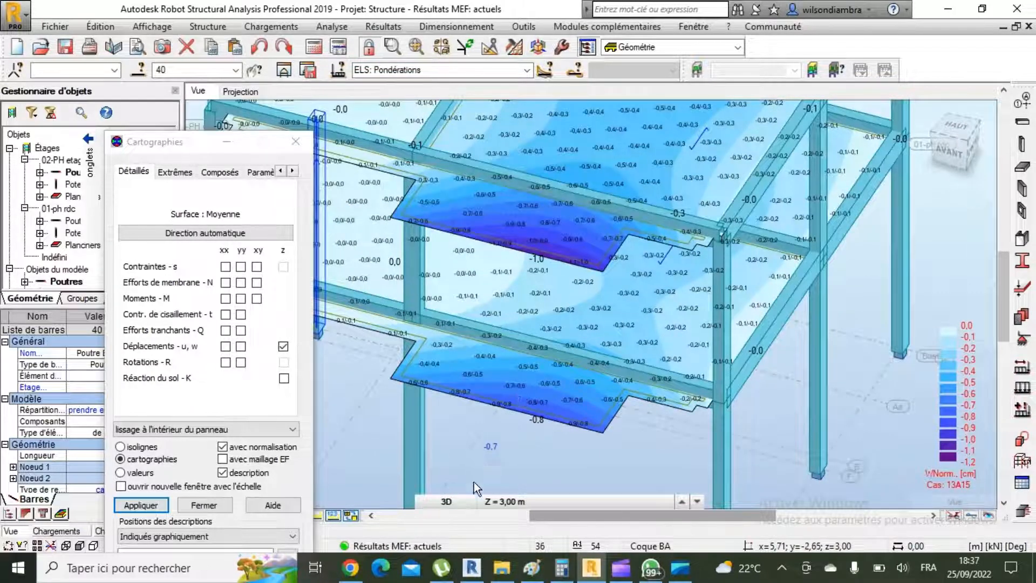
Switch to Revit and measure the outer edge of the protruding balcony slab on the 02-PH etage plan
left_click(481, 569)
scroll(590, 400, "up", 2)
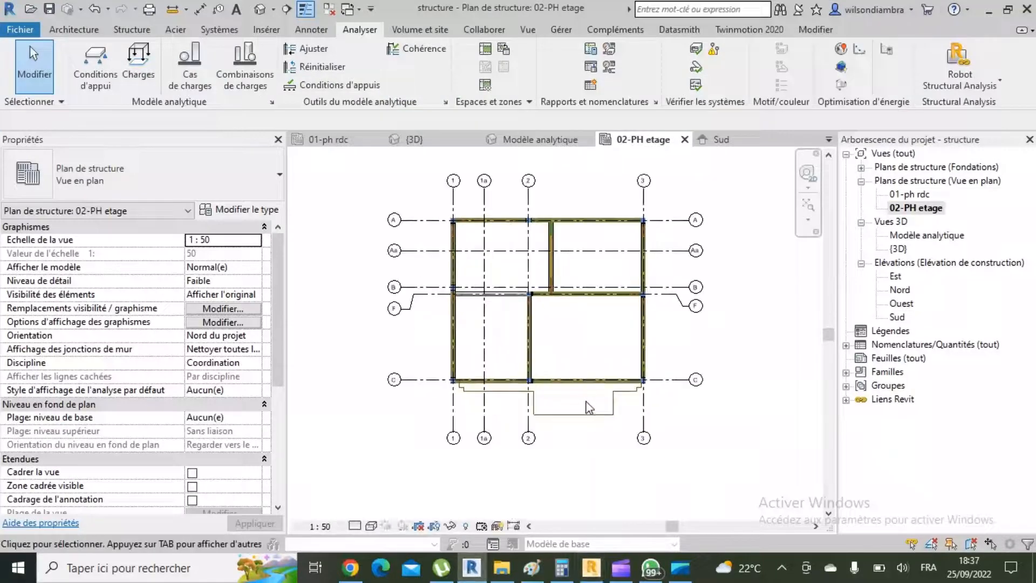
scroll(595, 435, "up", 2)
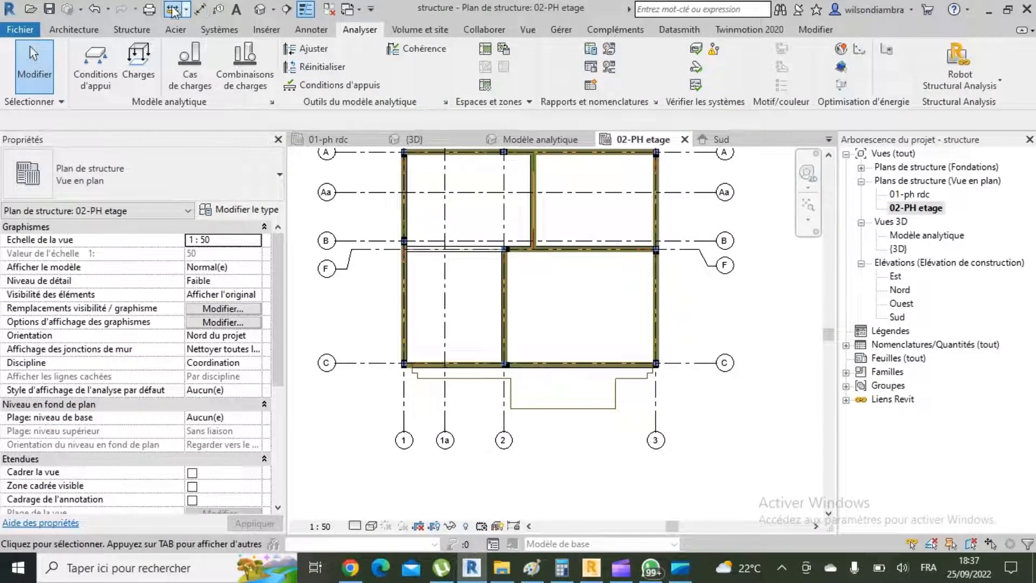
left_click(658, 137)
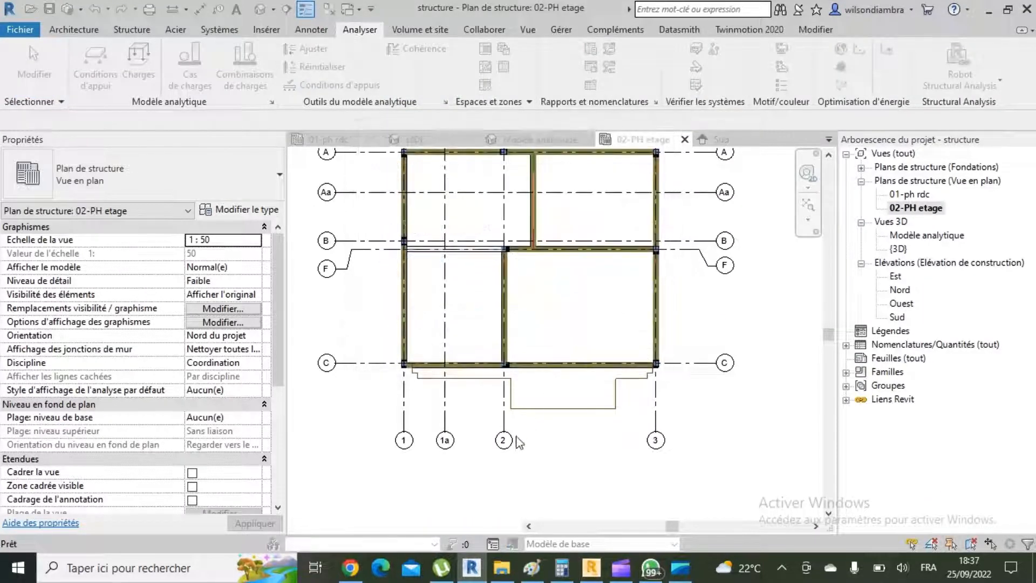
scroll(510, 399, "up", 3)
key("m")
key("e")
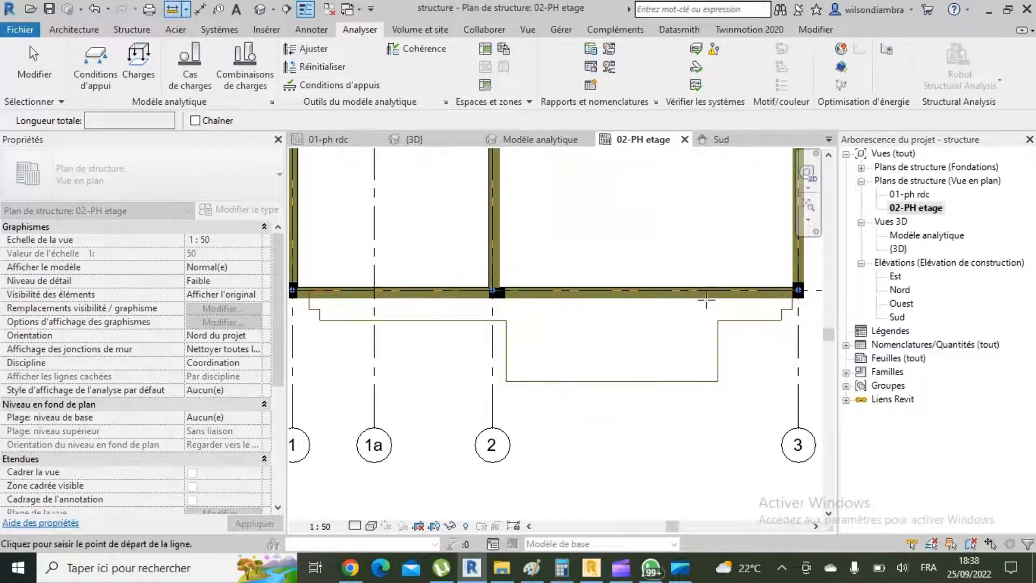
left_click(506, 381)
left_click(717, 380)
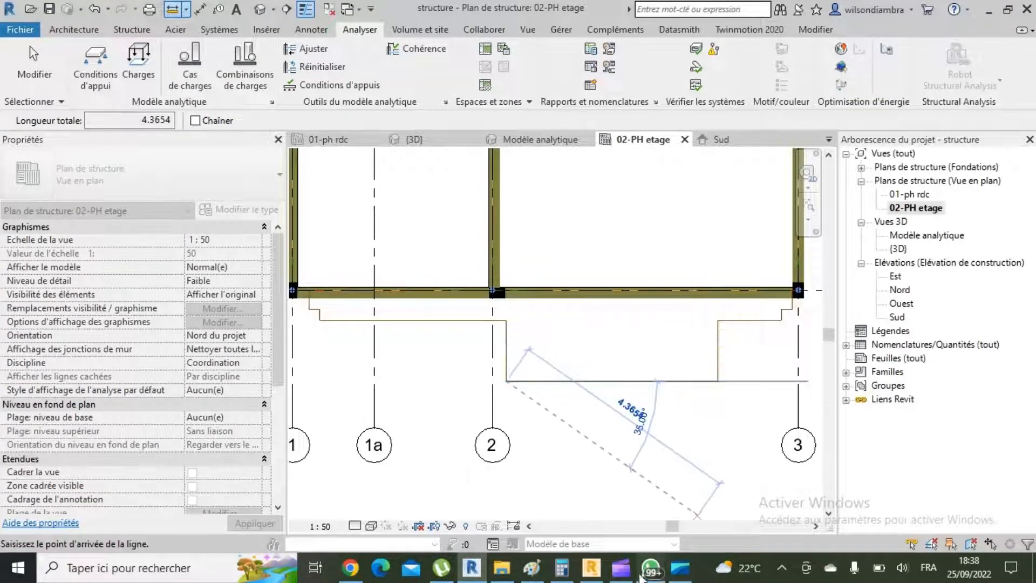
Switch to the calculator, compute the balcony's deflection limit as 3,95 ÷ 500 × 100, and minimize the calculator
left_click(571, 575)
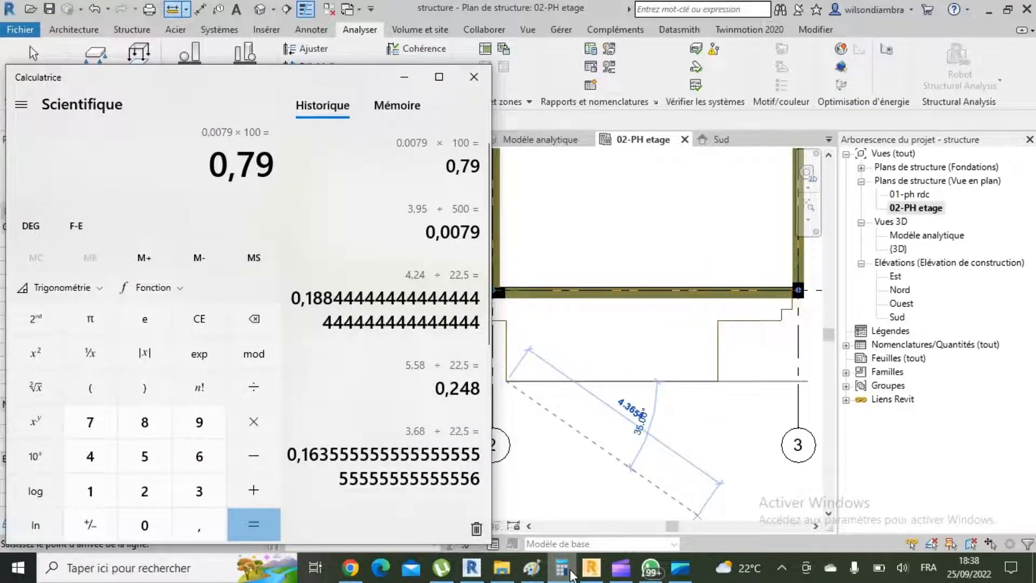
type("3,95 ÷ ")
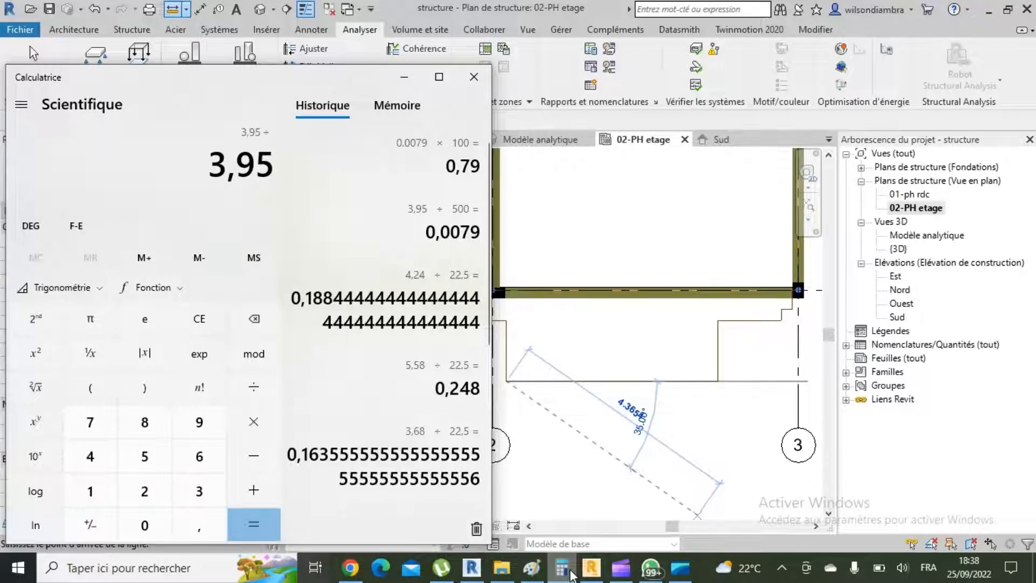
type("500")
key("Return")
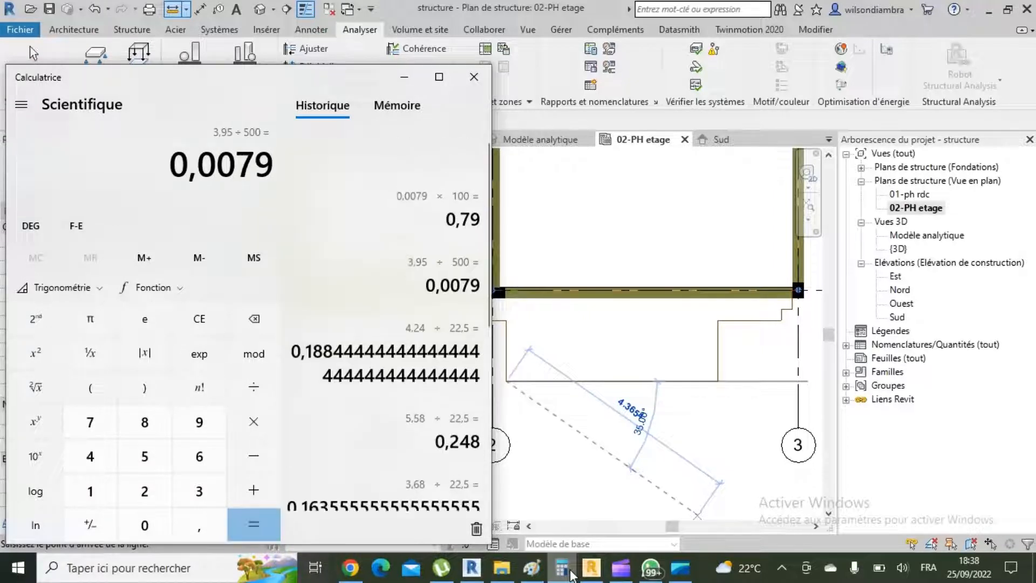
type("*100")
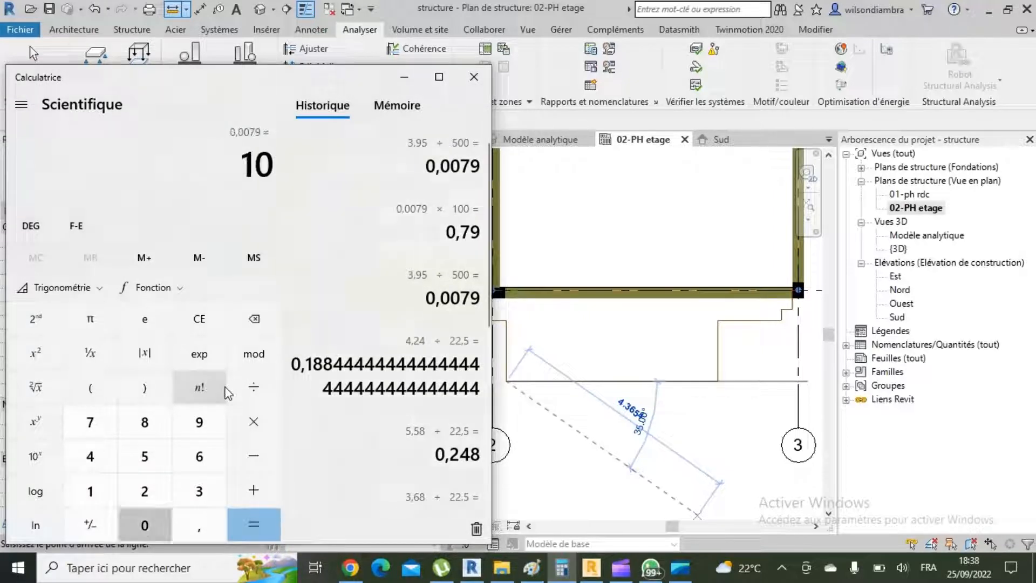
key("Return")
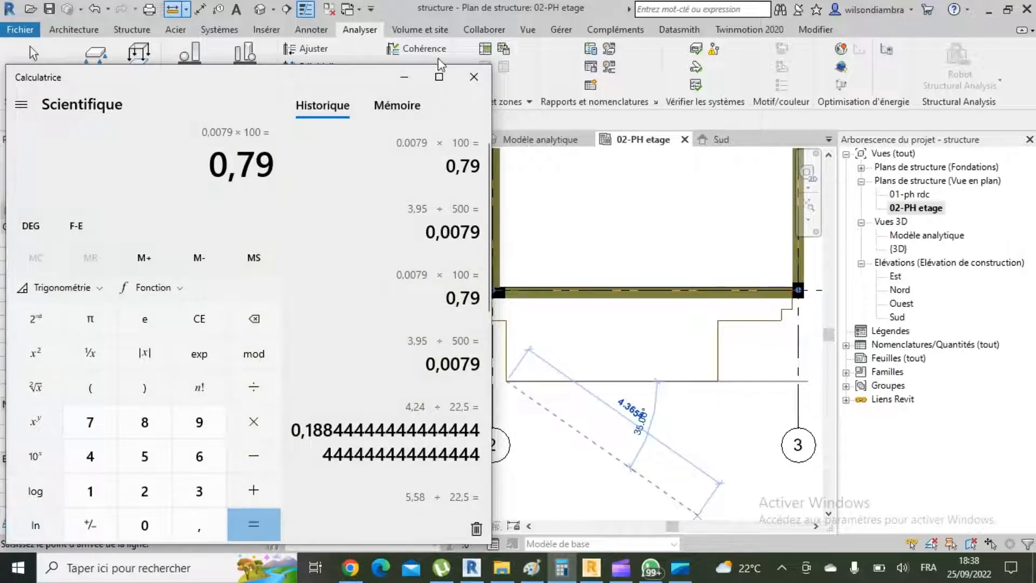
left_click(404, 77)
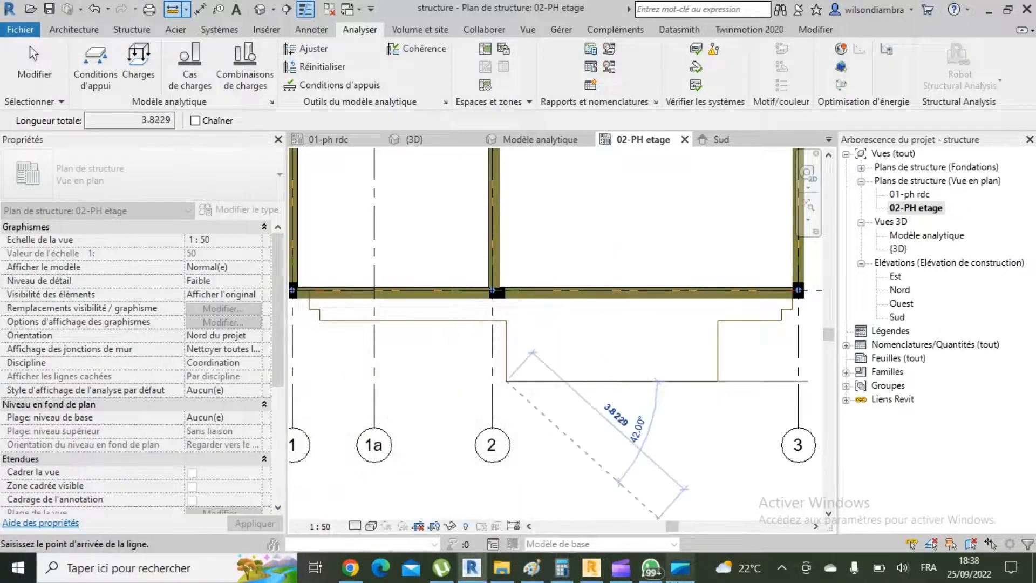
Return to Robot, close the panel map settings, and examine the displacements of the 02-PH etage balcony slab
left_click(591, 567)
middle_click_drag(578, 350, 372, 187)
left_click(295, 141)
middle_click_drag(302, 162, 764, 202)
left_click(752, 183)
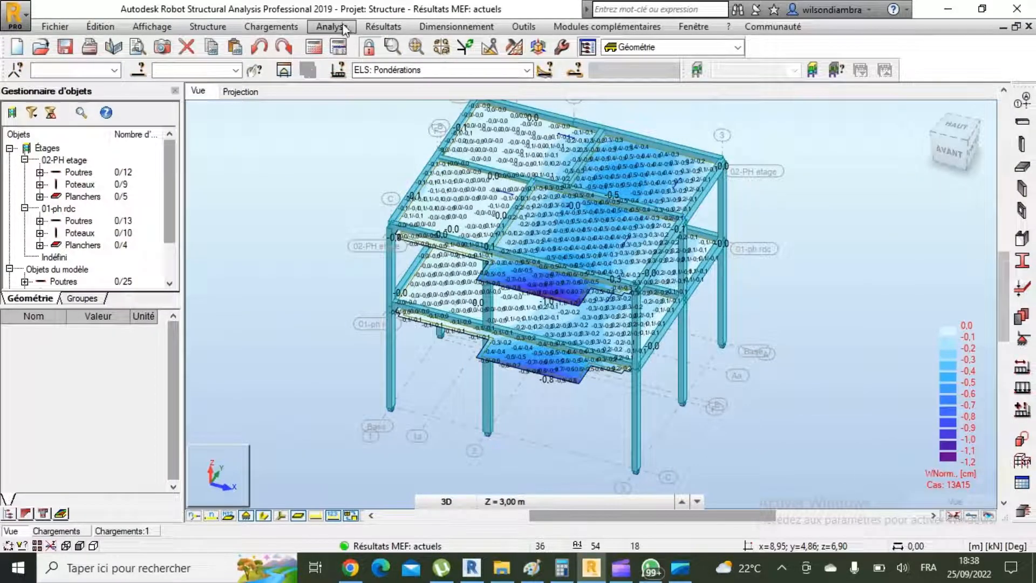
scroll(559, 273, "up", 1)
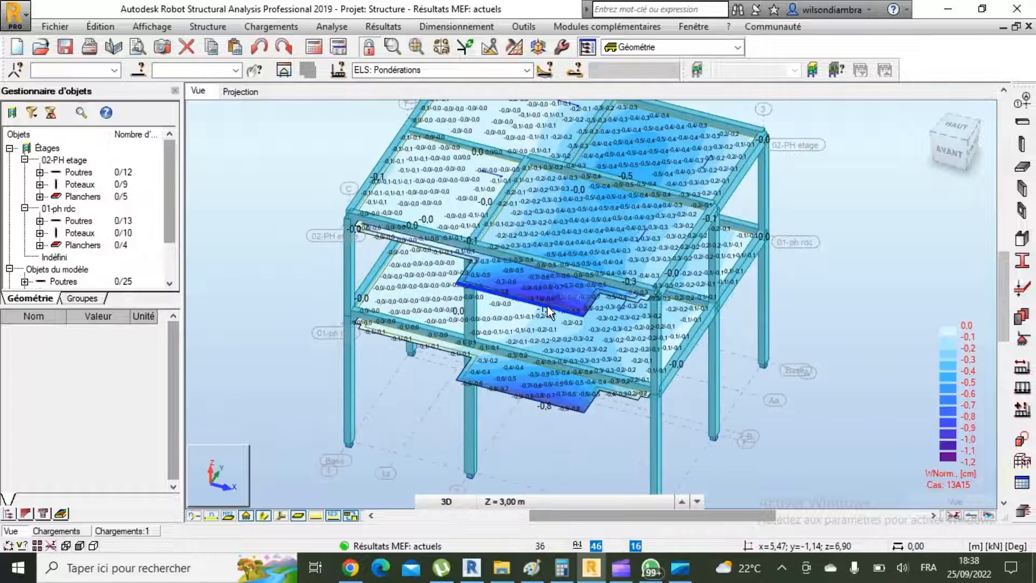
scroll(561, 288, "up", 1)
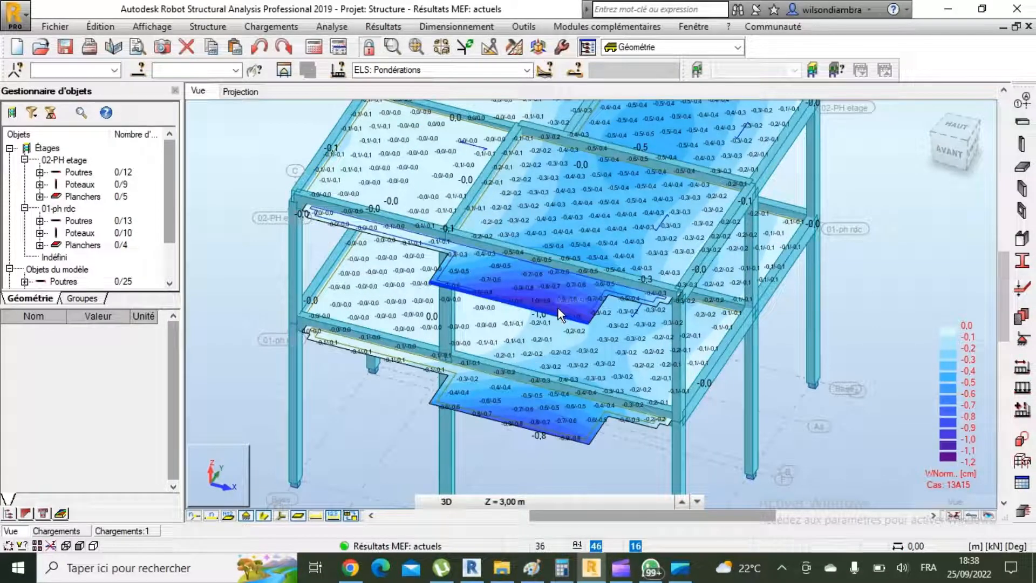
left_click(558, 308)
left_click(892, 346)
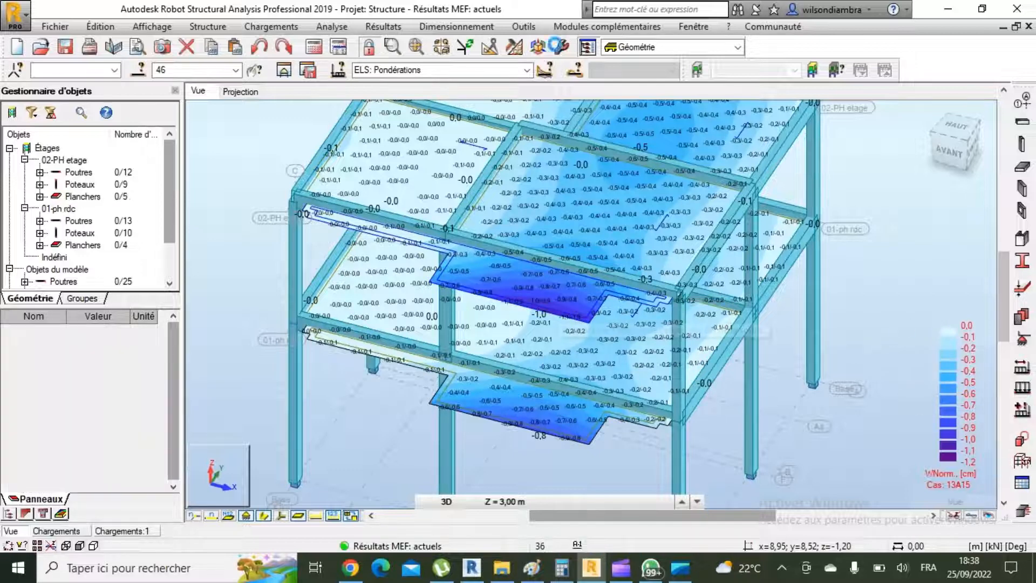
Remove the displacement maps and value descriptions from the panels and close the panel map settings
left_click(383, 26)
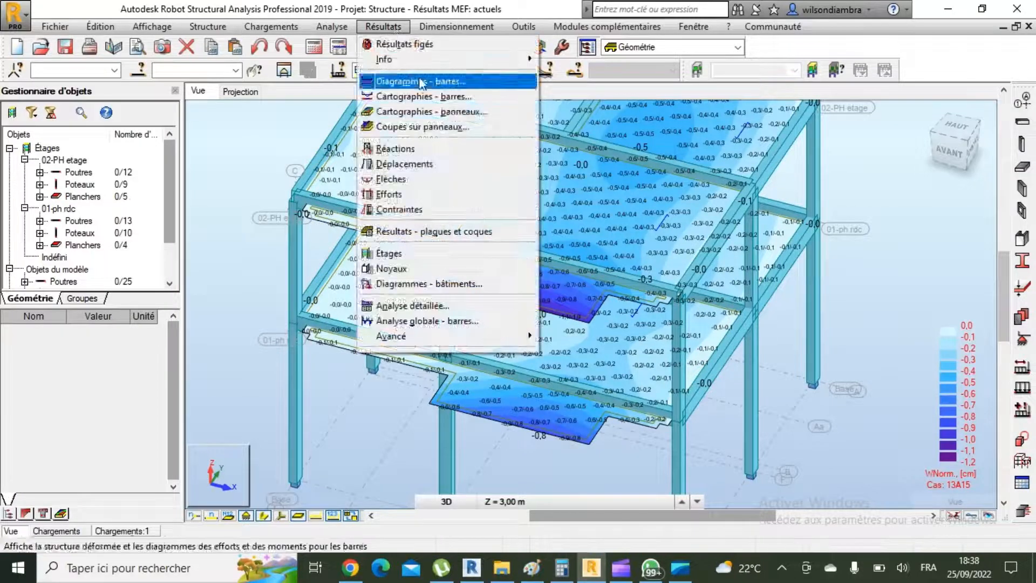
left_click(438, 112)
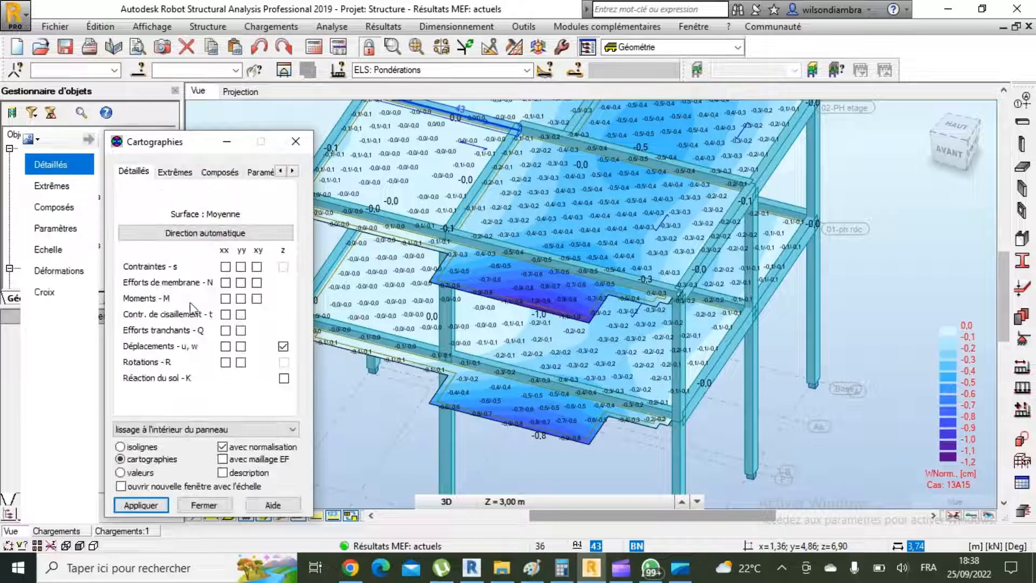
left_click(212, 510)
scroll(509, 274, "down", 2)
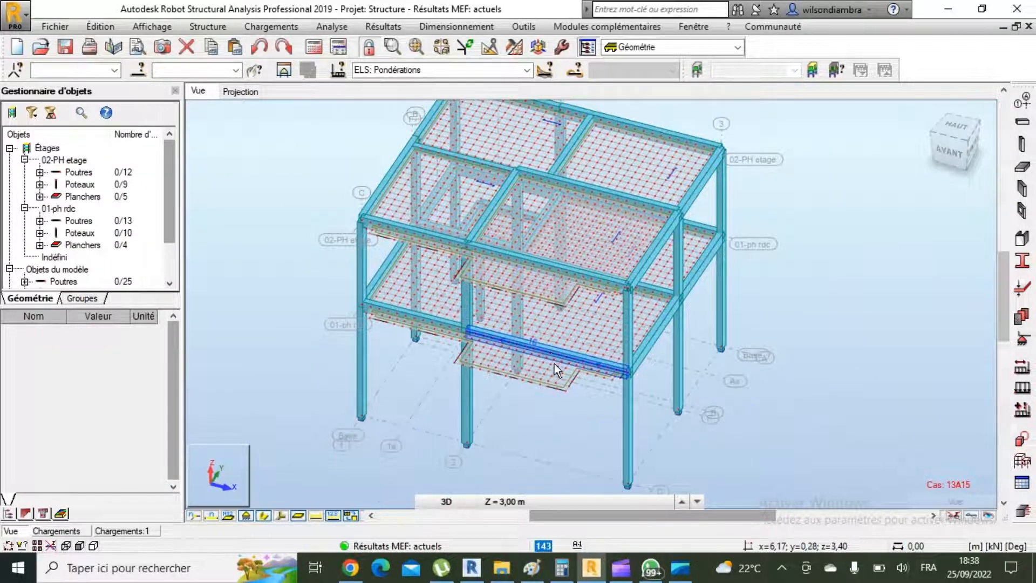
scroll(554, 372, "up", 2)
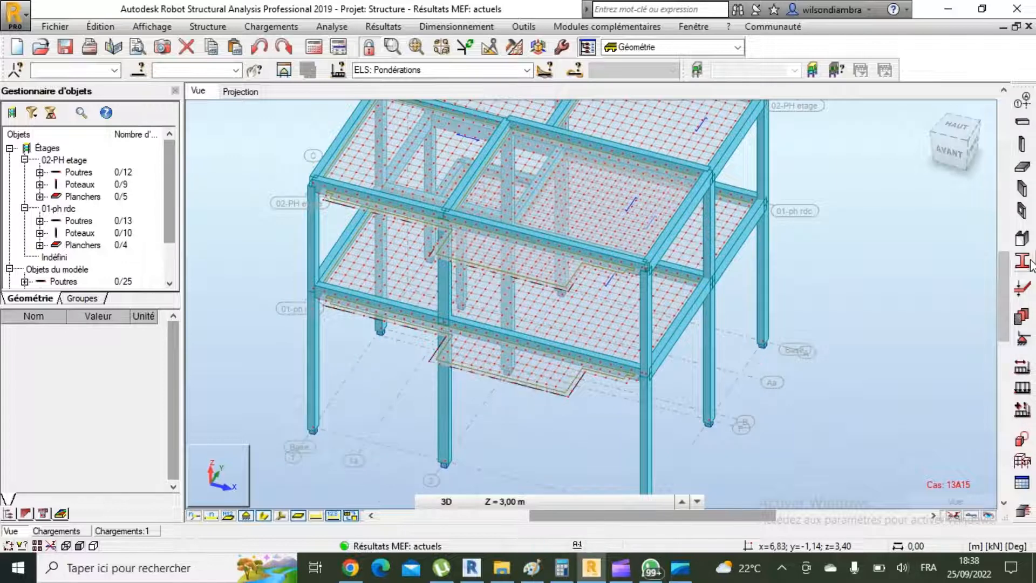
Create a uniform panel thickness named EP20 with 20 cm and material BETON25, and close the thickness list
left_click(1021, 291)
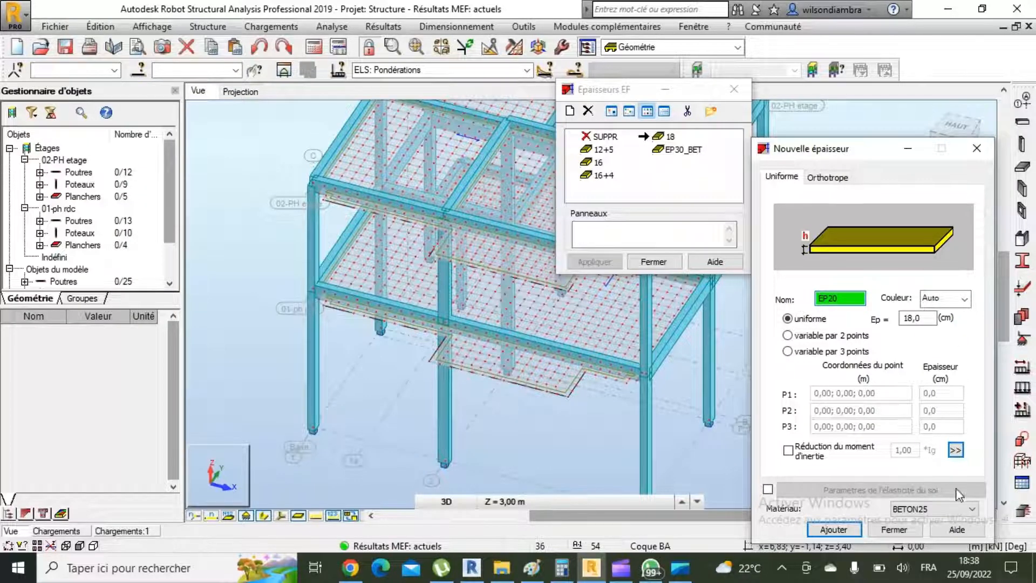
left_click(918, 317)
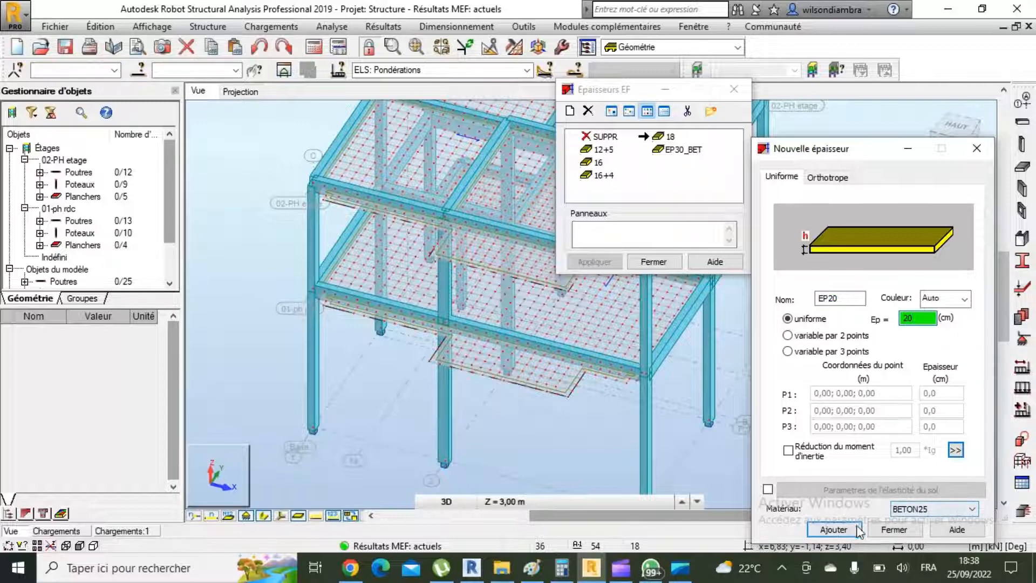
left_click(836, 529)
left_click(894, 529)
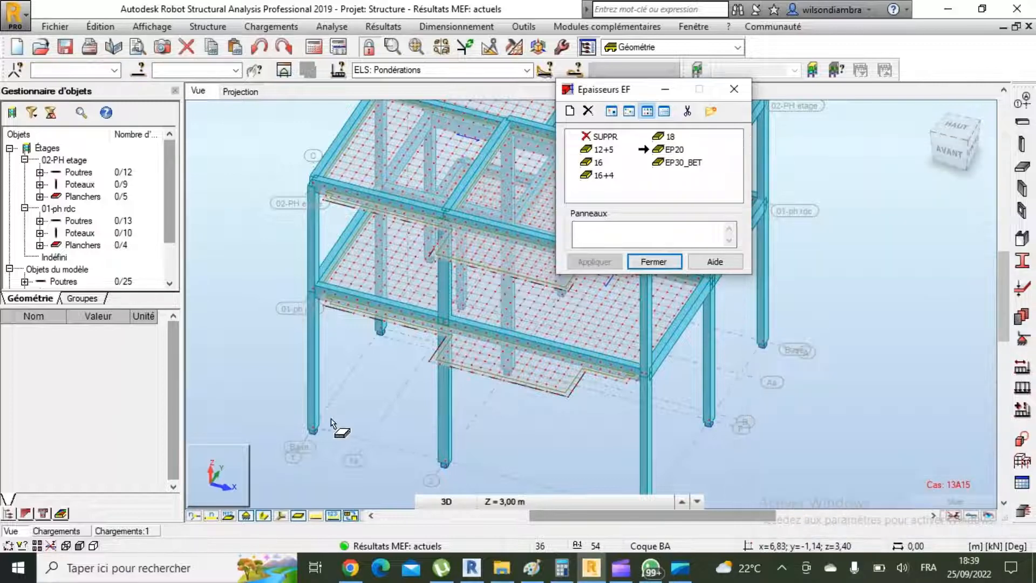
left_click(653, 262)
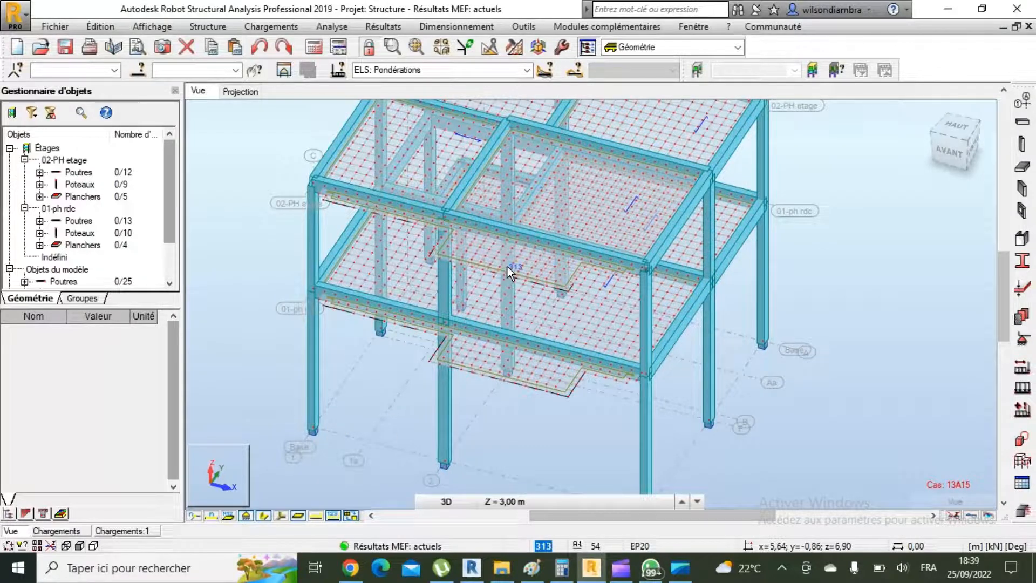
Select the balcony slabs of both storeys, assign them the EP20 thickness, accept that results become outdated, and clear the selection
left_click(552, 289)
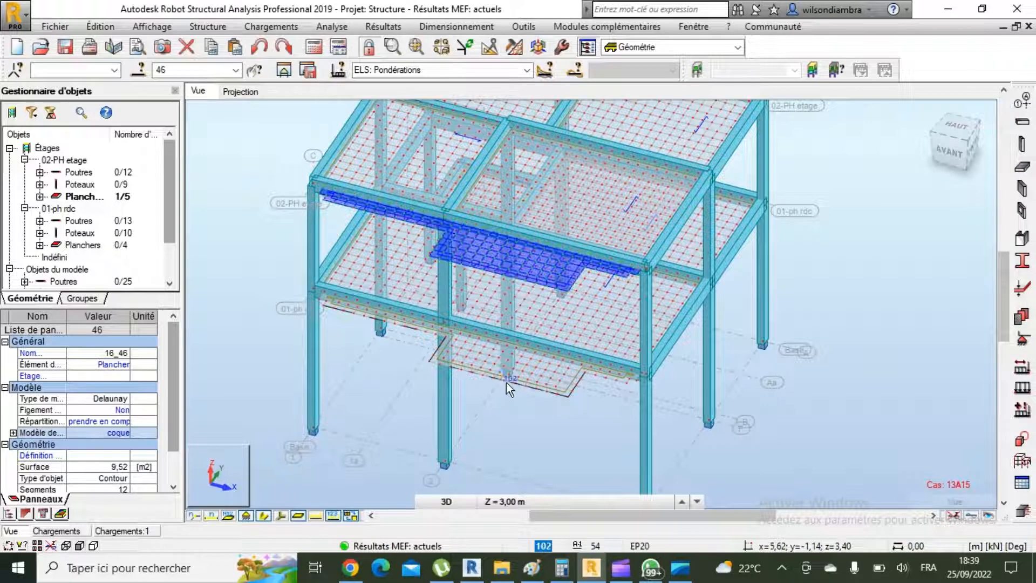
left_click(528, 386, "ctrl")
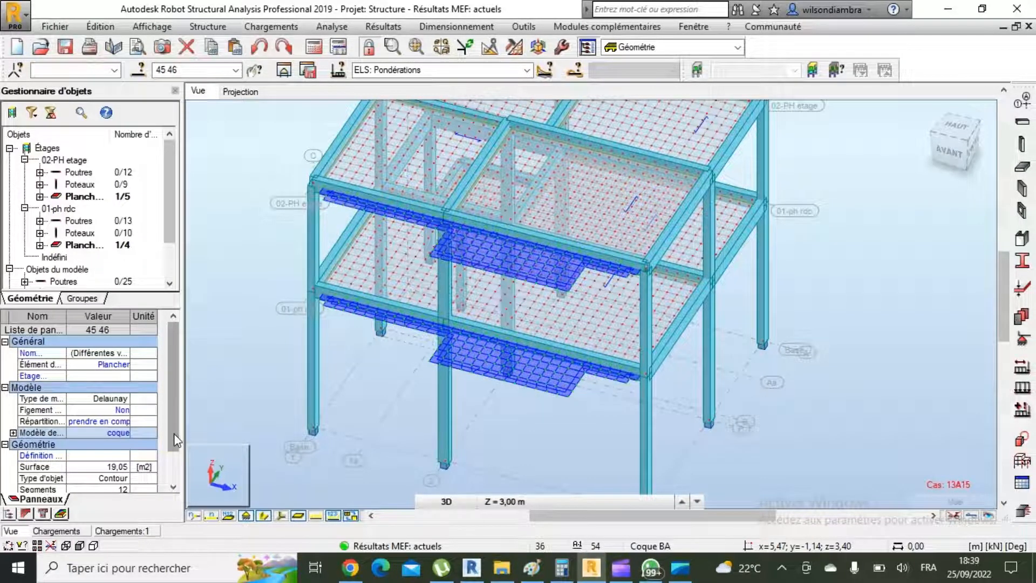
left_click_drag(174, 433, 174, 469)
left_click(108, 444)
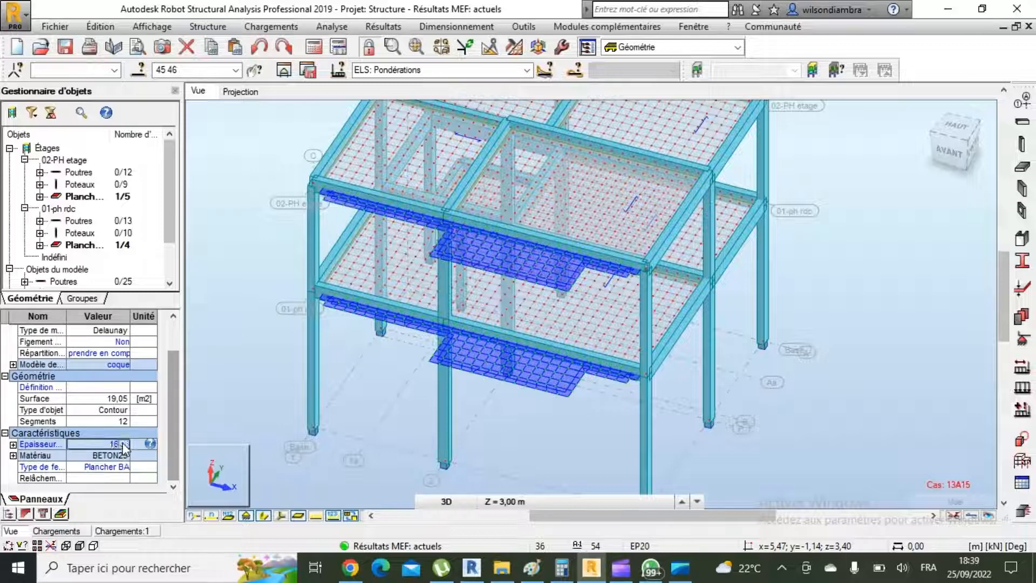
left_click(123, 444)
left_click(105, 468)
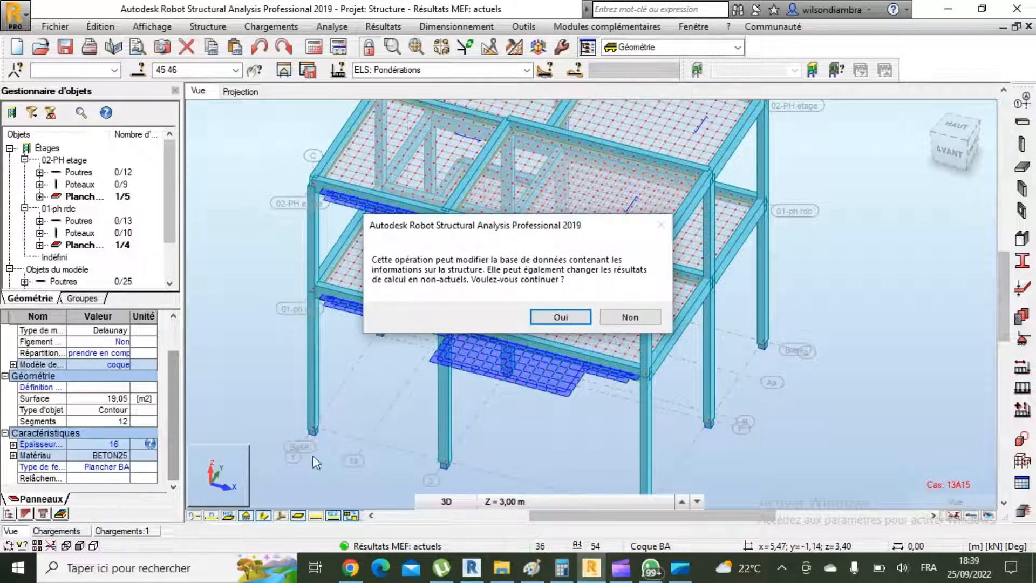
left_click(545, 318)
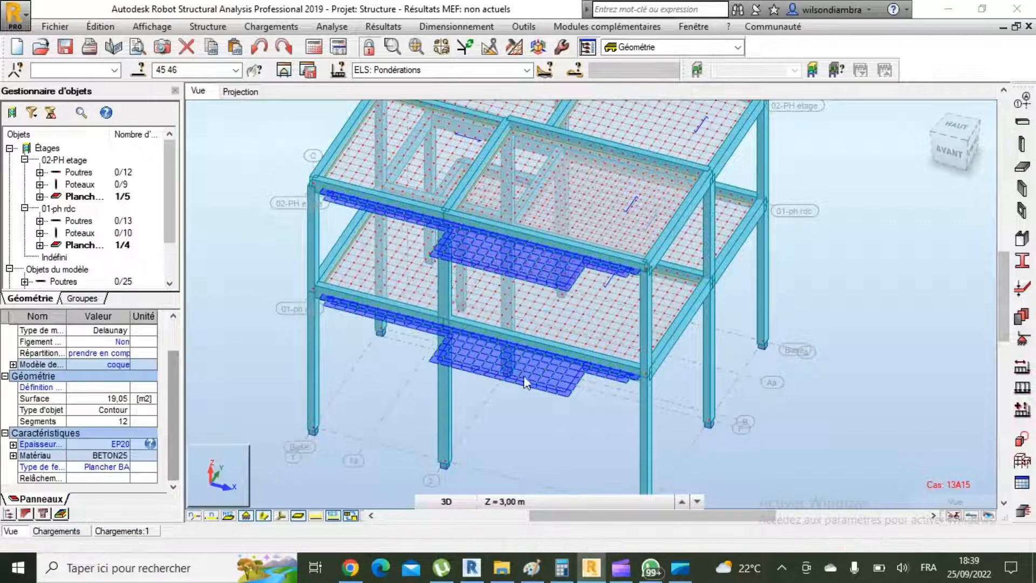
left_click(546, 342)
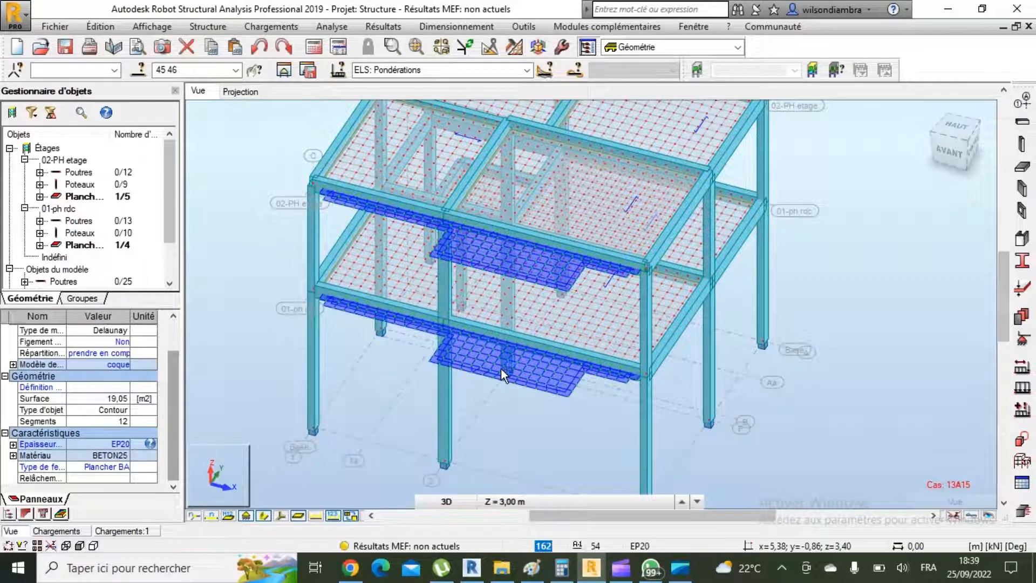
scroll(500, 368, "down", 1)
scroll(501, 368, "down", 3)
left_click(721, 261)
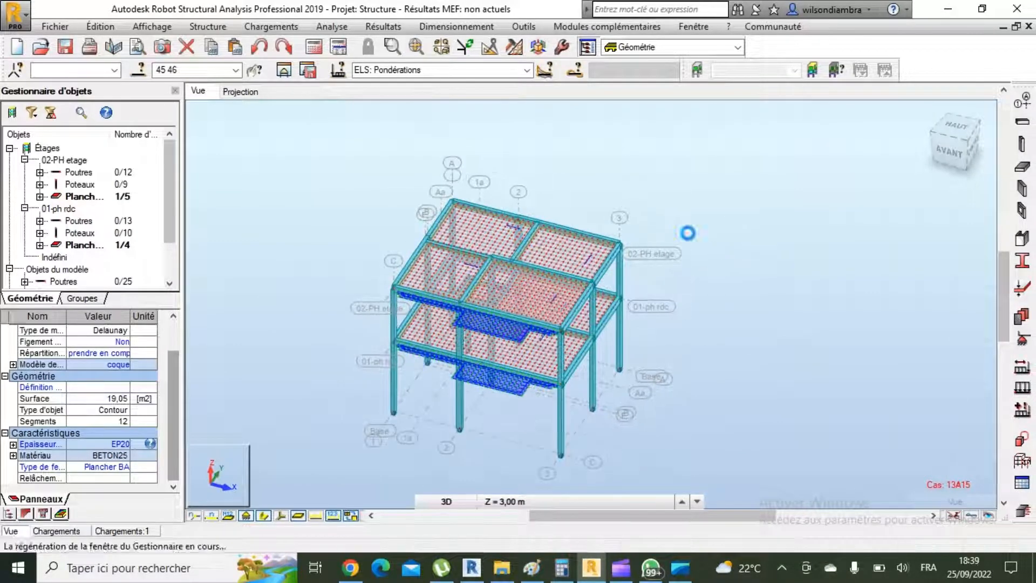
Delete the finite-element mesh of all floor panels, close the meshing options, and rerun the structure's calculation
left_click(545, 71)
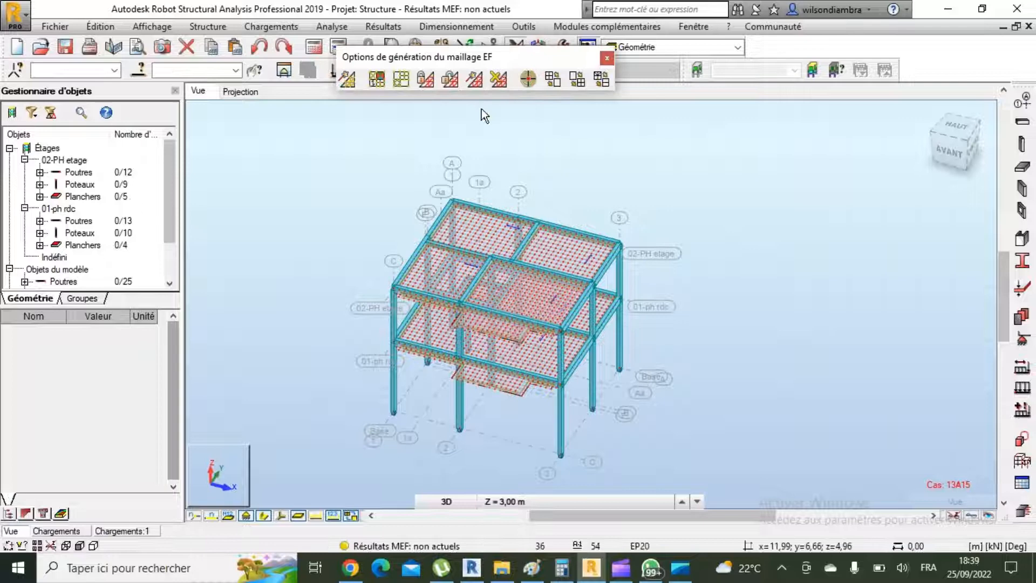
left_click(499, 80)
left_click(546, 316)
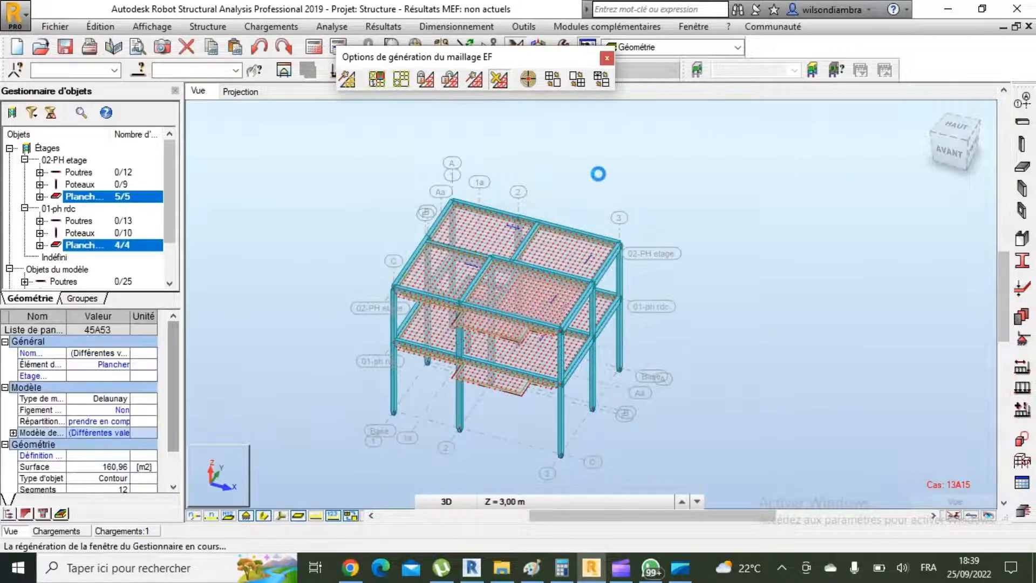
left_click(606, 58)
left_click(405, 129)
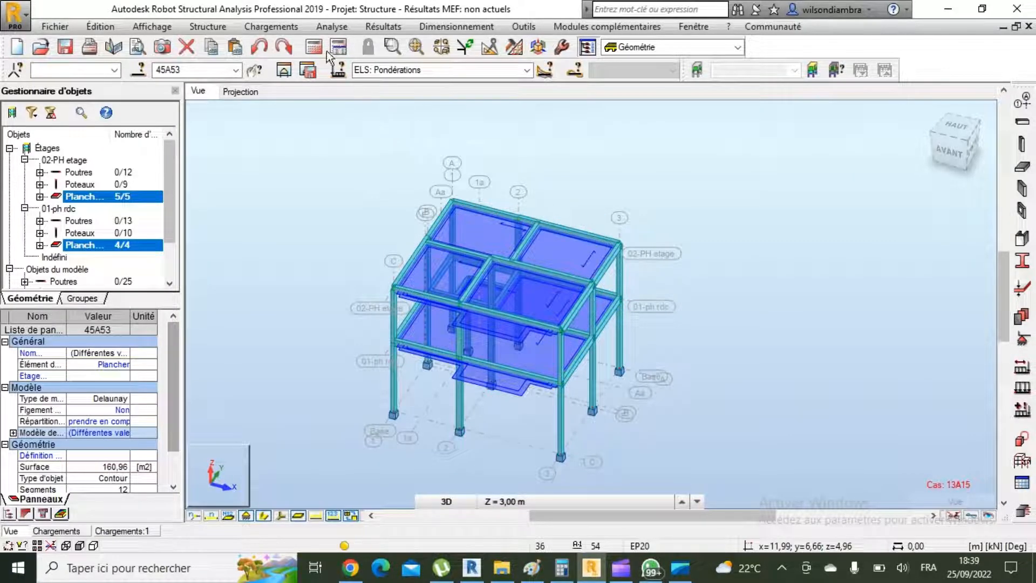
left_click(327, 53)
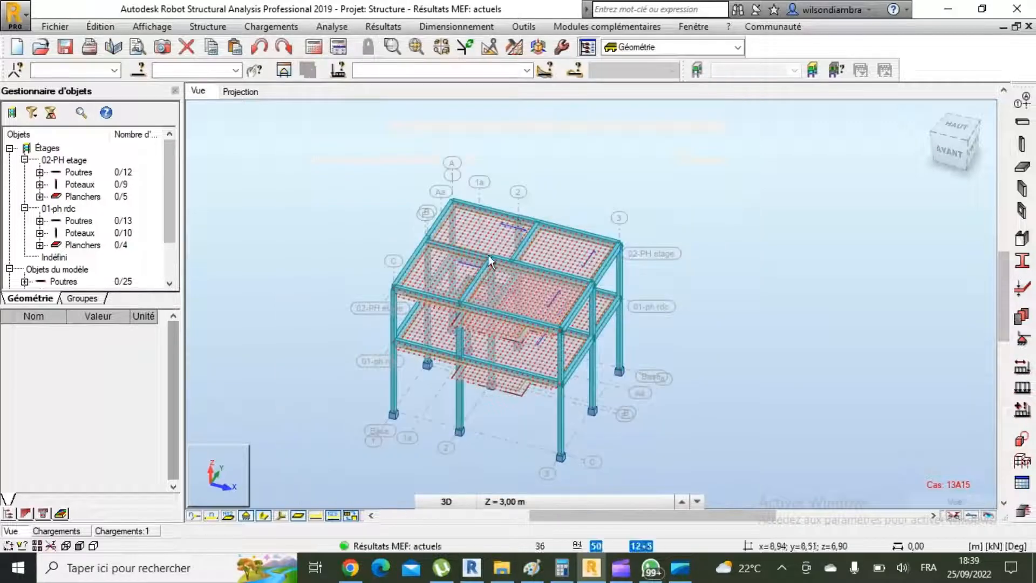
Display the axial force Fx diagrams on the bars and examine them for the ELU: Pondérations cases
left_click(383, 26)
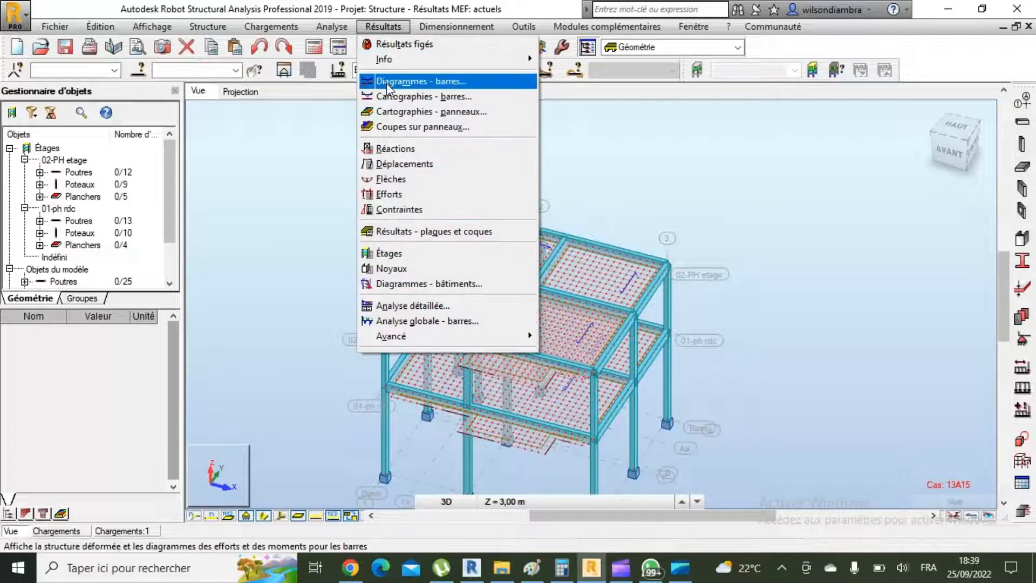
left_click(387, 81)
left_click(849, 176)
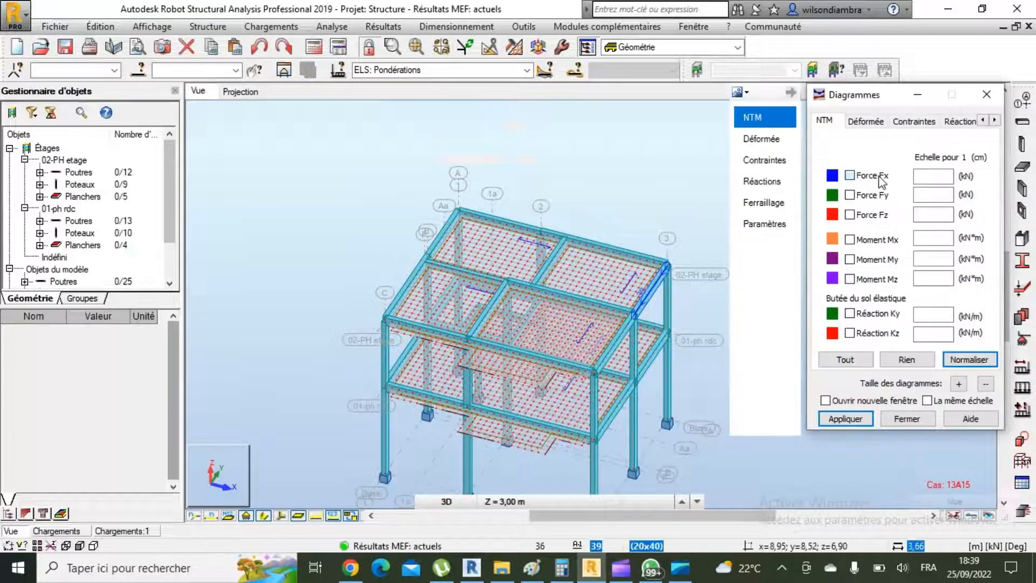
left_click(845, 419)
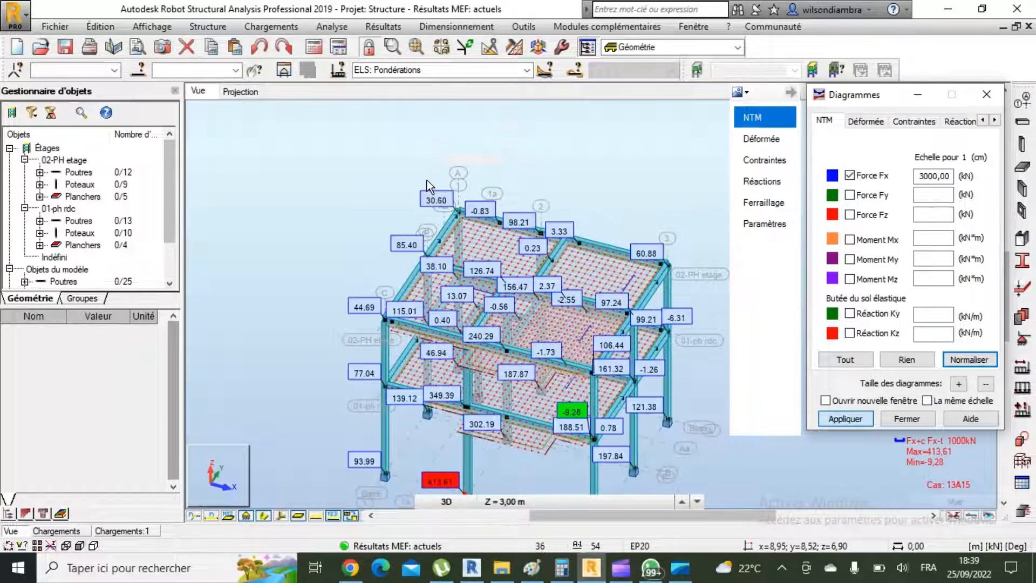
left_click(526, 70)
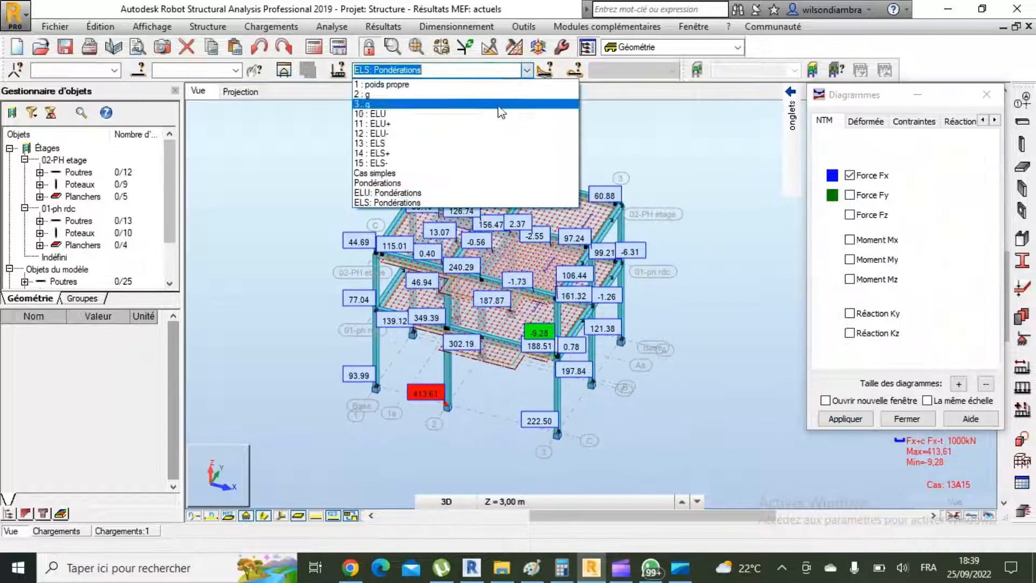
left_click(420, 199)
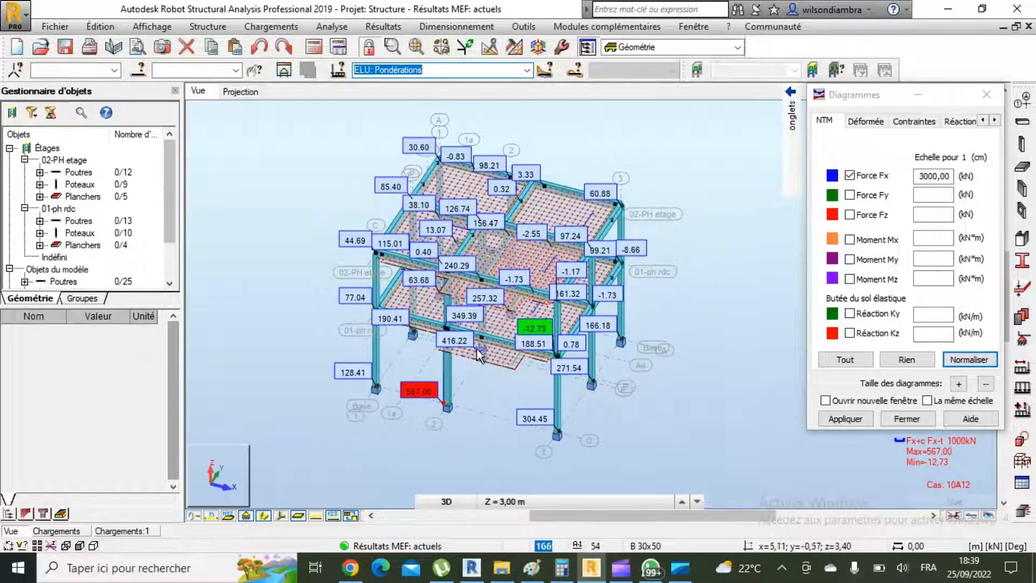
scroll(475, 397, "up", 1)
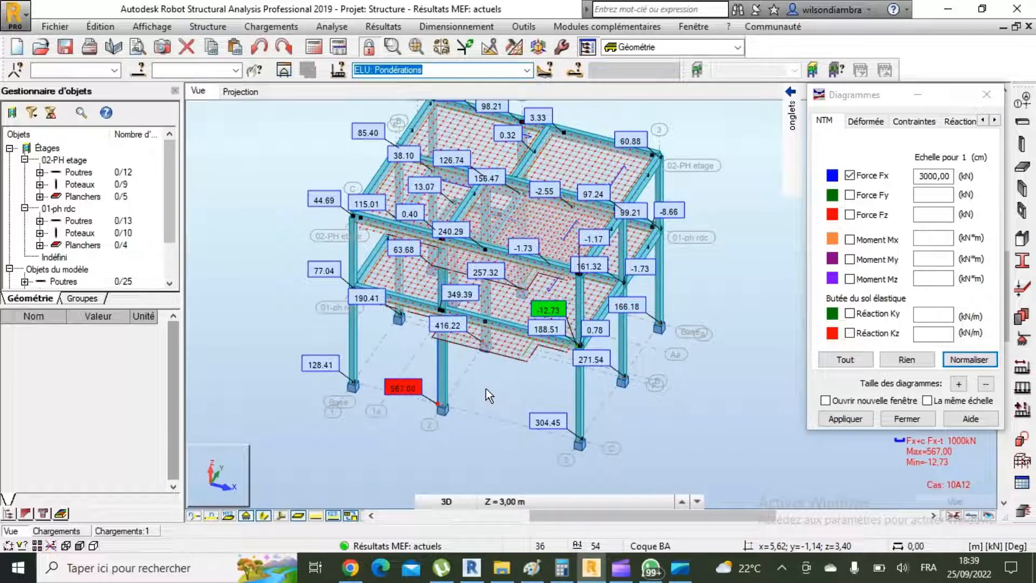
Remove the Fx force diagrams from the bars and close the diagram settings
left_click(527, 69)
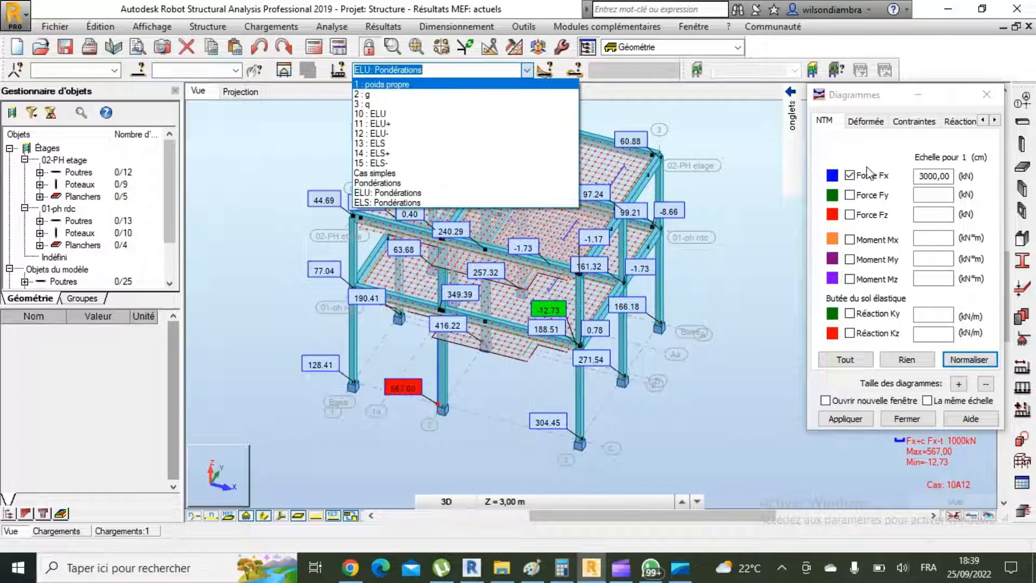
left_click(880, 180)
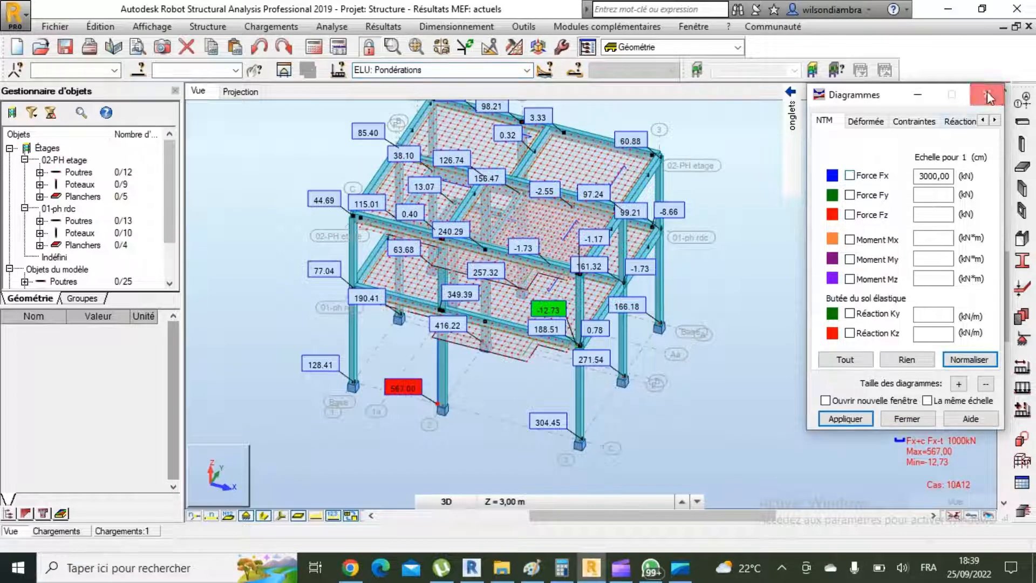
left_click(986, 95)
left_click(383, 26)
left_click(391, 81)
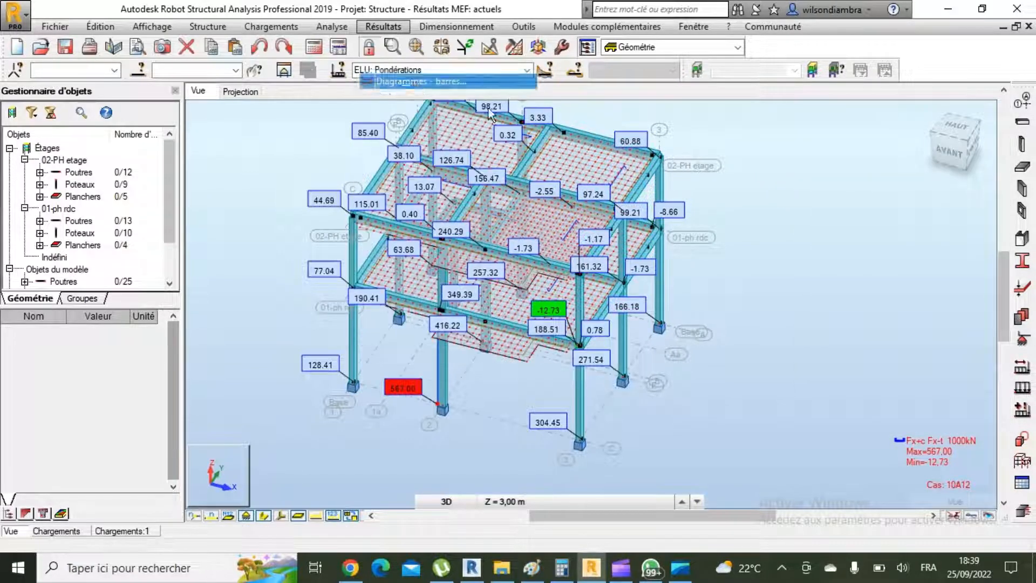
left_click(874, 180)
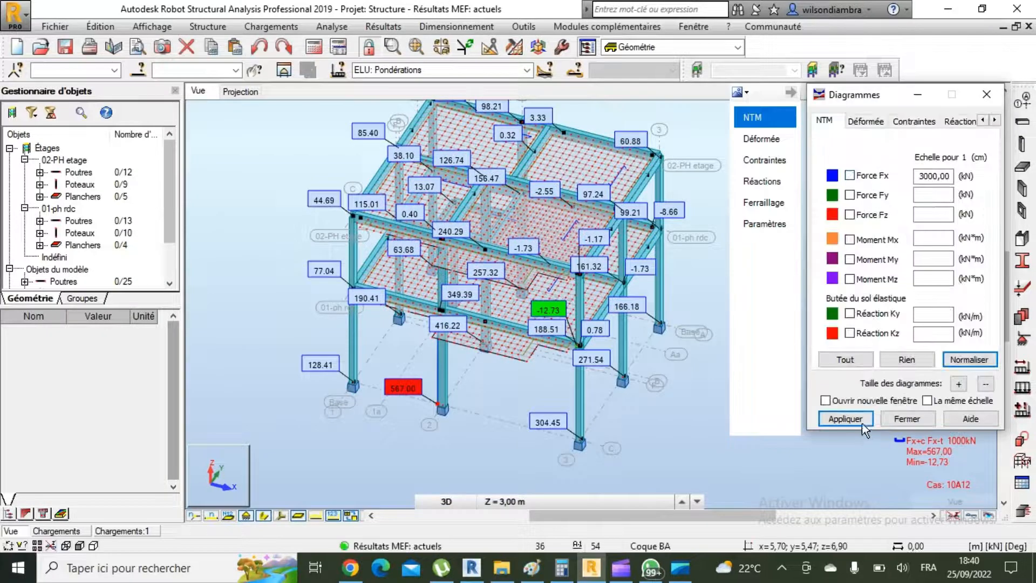
left_click(845, 418)
left_click(906, 418)
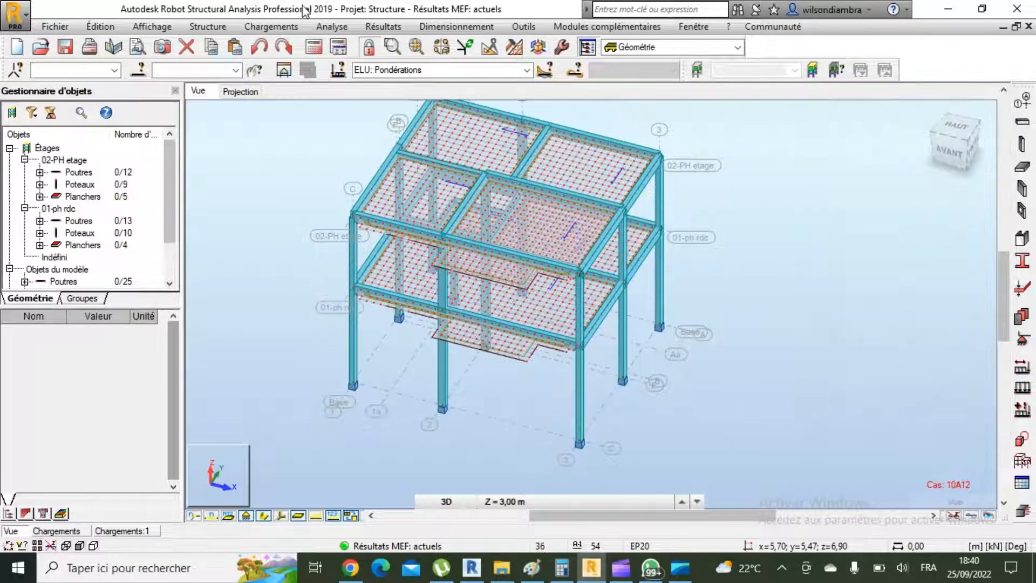
Display colour maps of the panels' z displacements with value descriptions
left_click(383, 26)
left_click(414, 111)
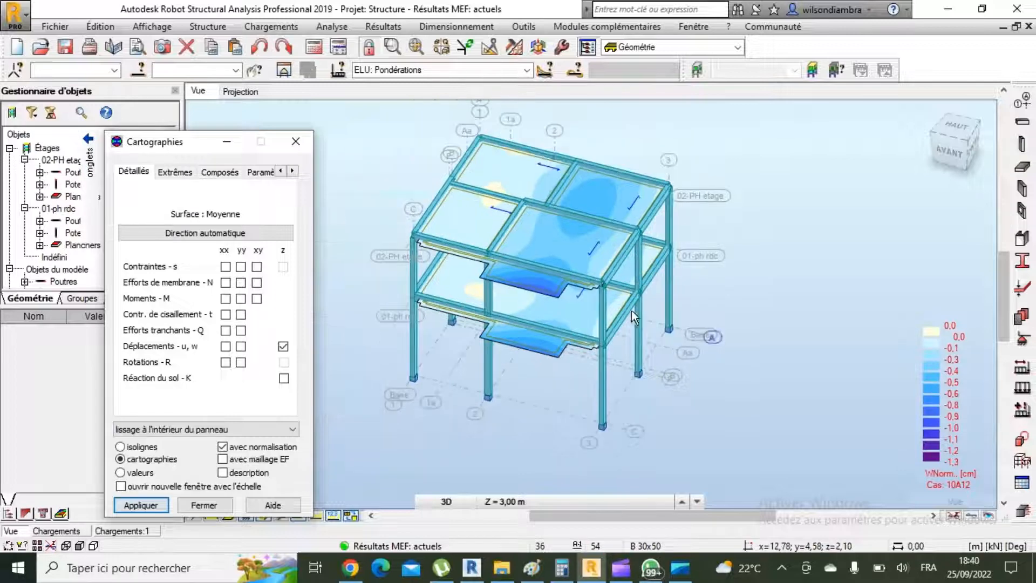
scroll(631, 309, "up", 3)
left_click(223, 473)
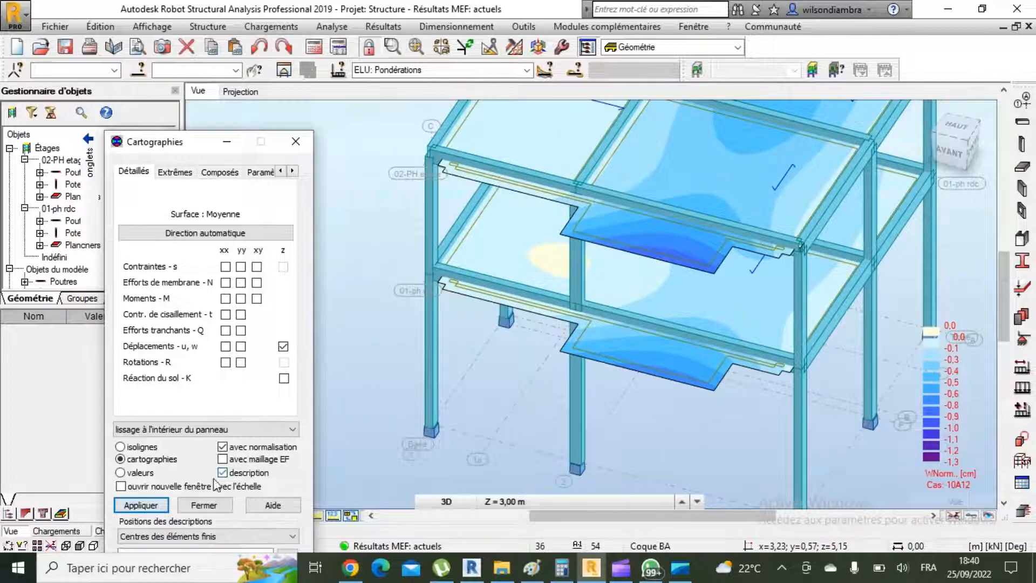
left_click(154, 504)
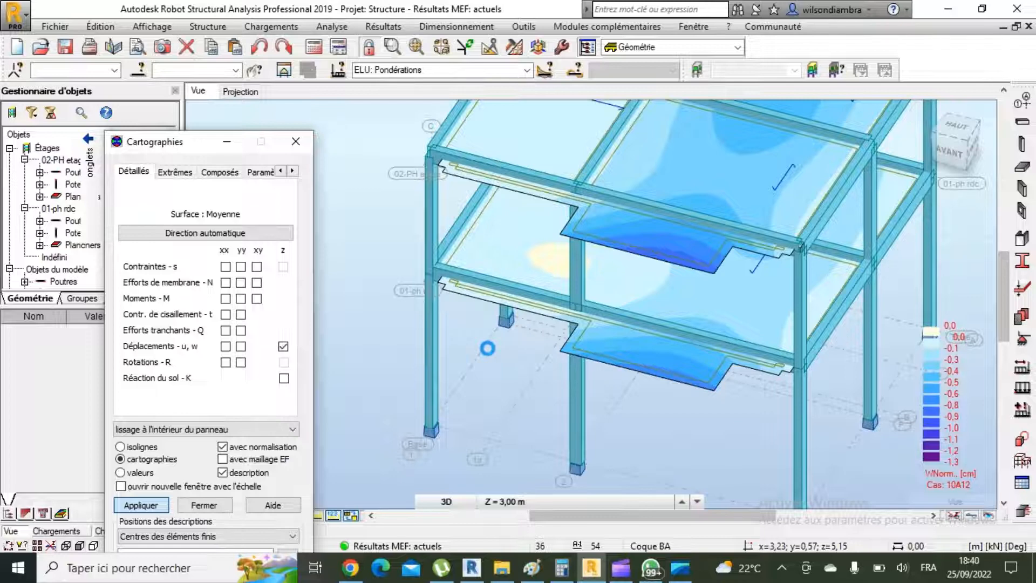
scroll(488, 348, "down", 1)
scroll(675, 256, "up", 1)
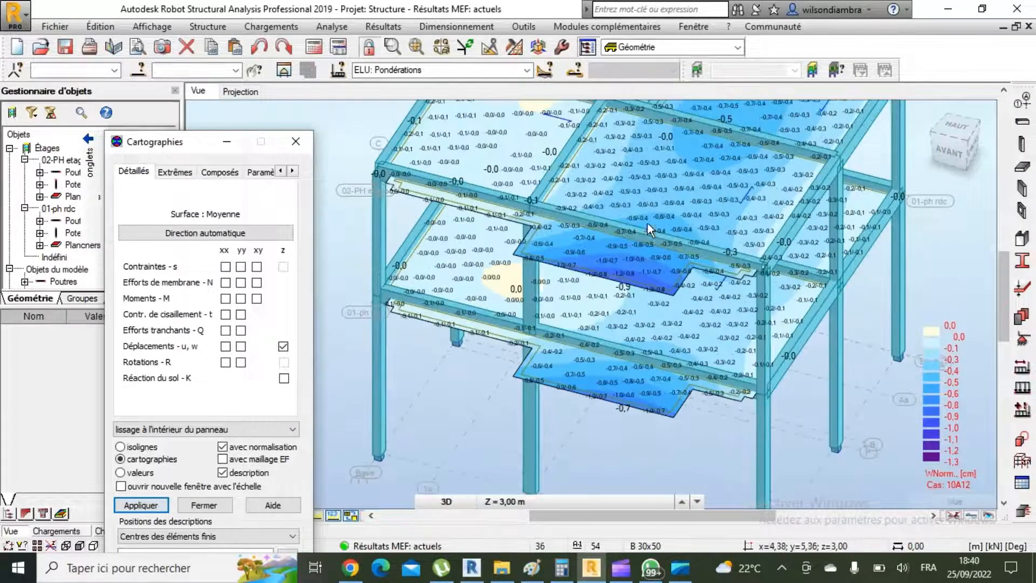
Switch the results to the ELS: Pondérations cases and examine the displacement values of both balcony slabs
left_click(526, 70)
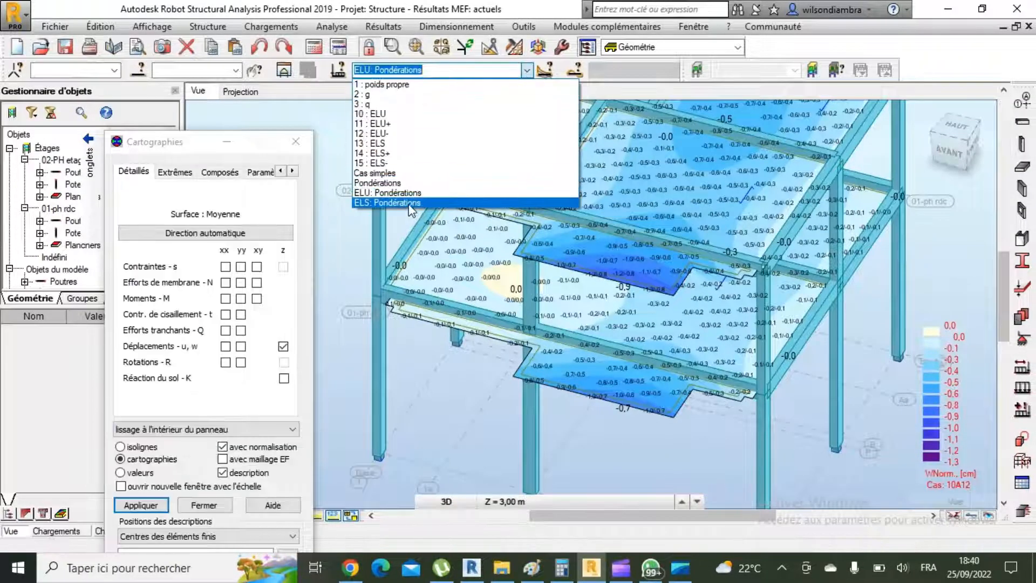
left_click(412, 203)
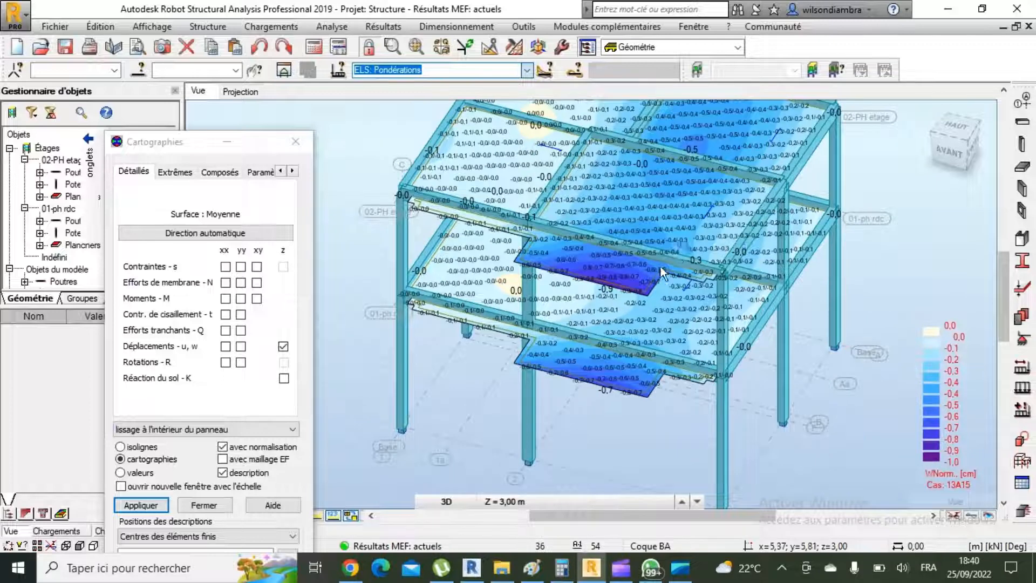
scroll(663, 272, "up", 1)
scroll(590, 299, "down", 1)
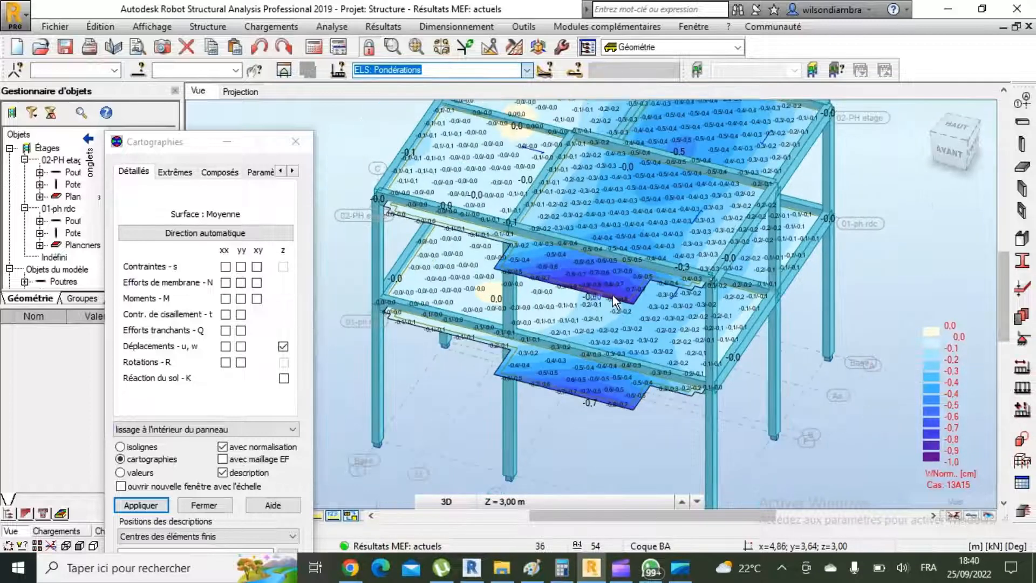
scroll(594, 400, "up", 1)
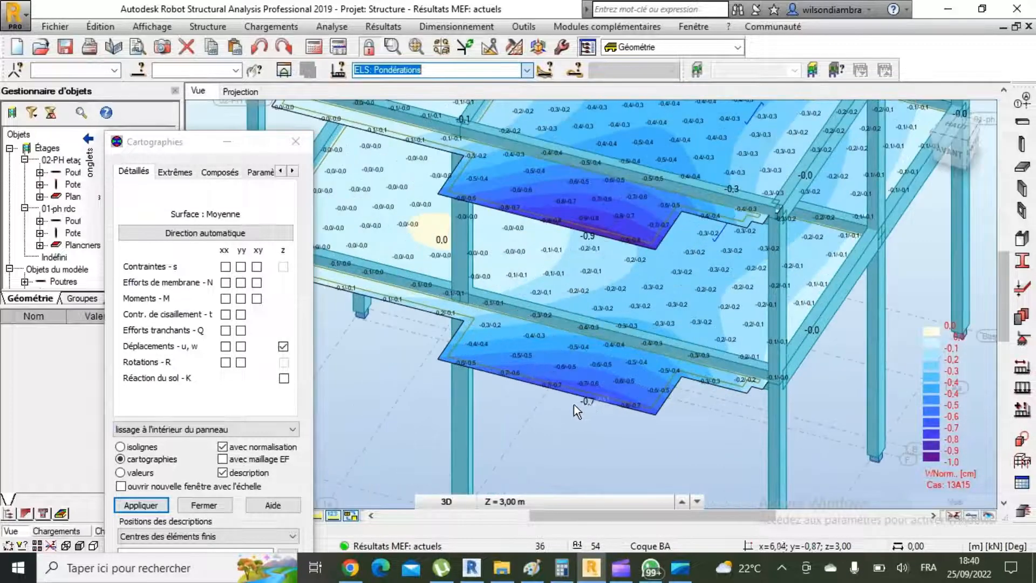
scroll(588, 400, "down", 1)
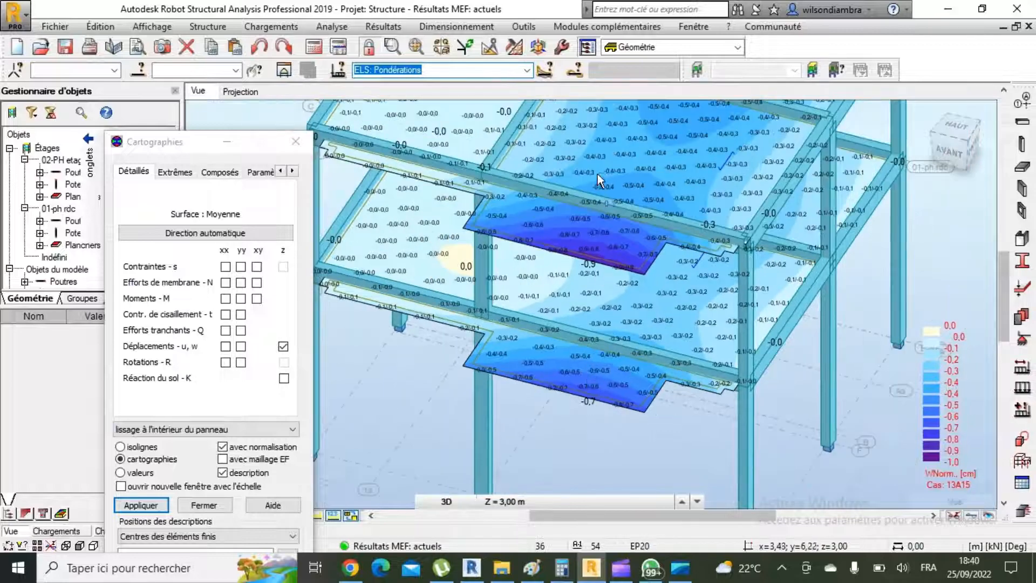
scroll(603, 345, "down", 2)
scroll(661, 279, "down", 1)
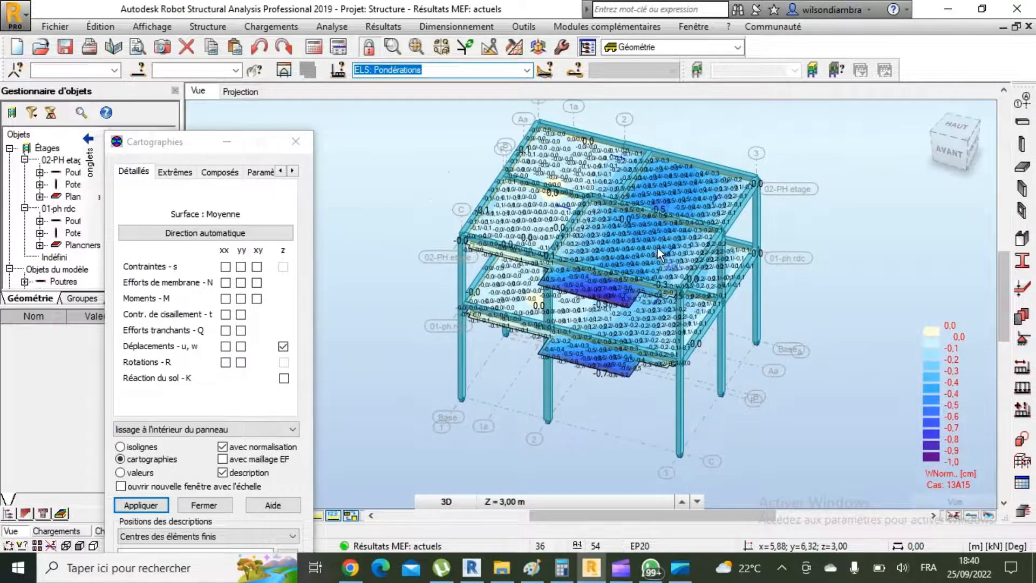
scroll(574, 306, "up", 3)
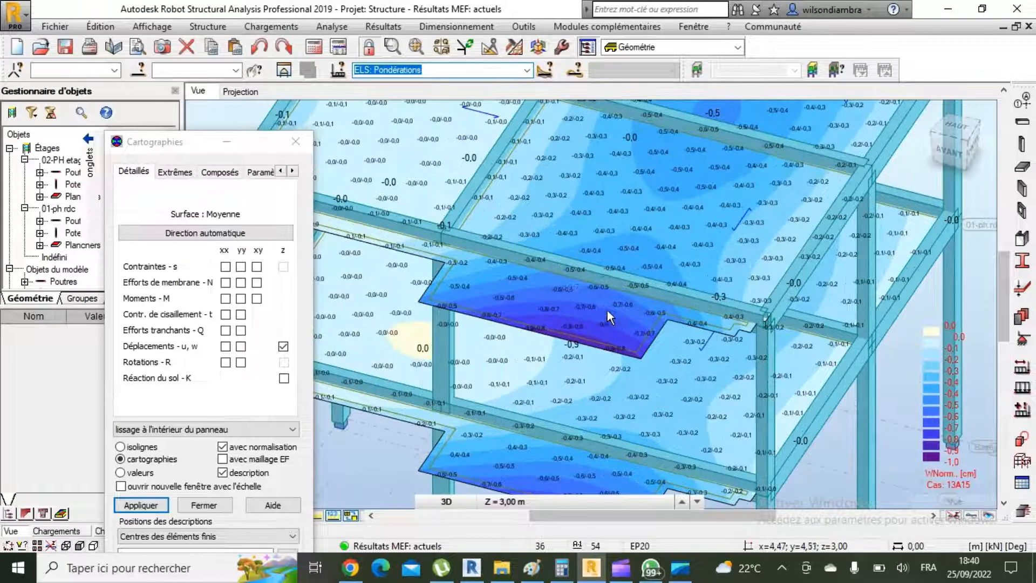
scroll(578, 267, "down", 1)
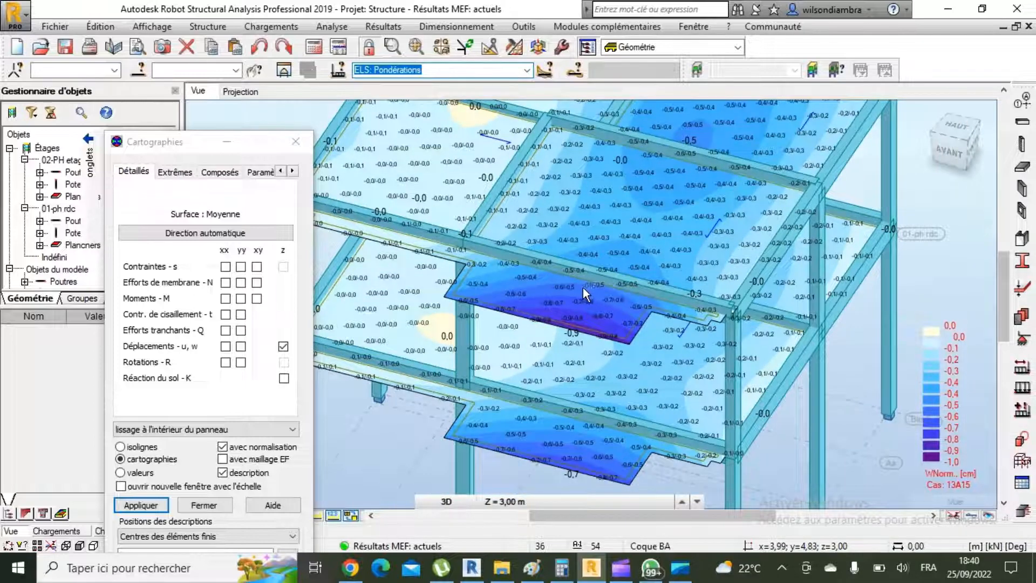
scroll(583, 287, "down", 2)
scroll(611, 325, "down", 1)
scroll(601, 397, "up", 3)
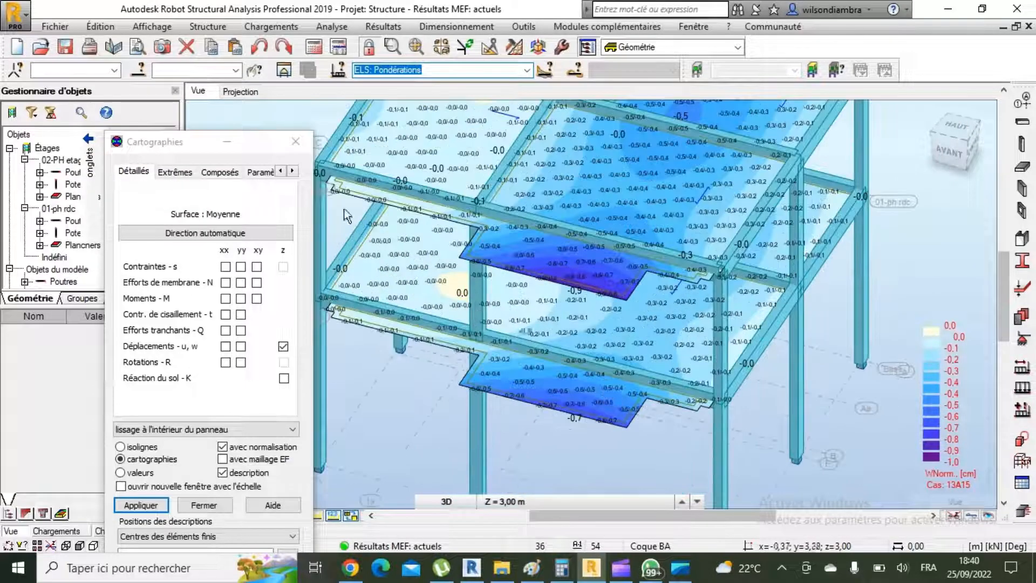
Close the panel map settings and review the displacement maps across the floors of both storeys
left_click(296, 141)
scroll(400, 332, "down", 5)
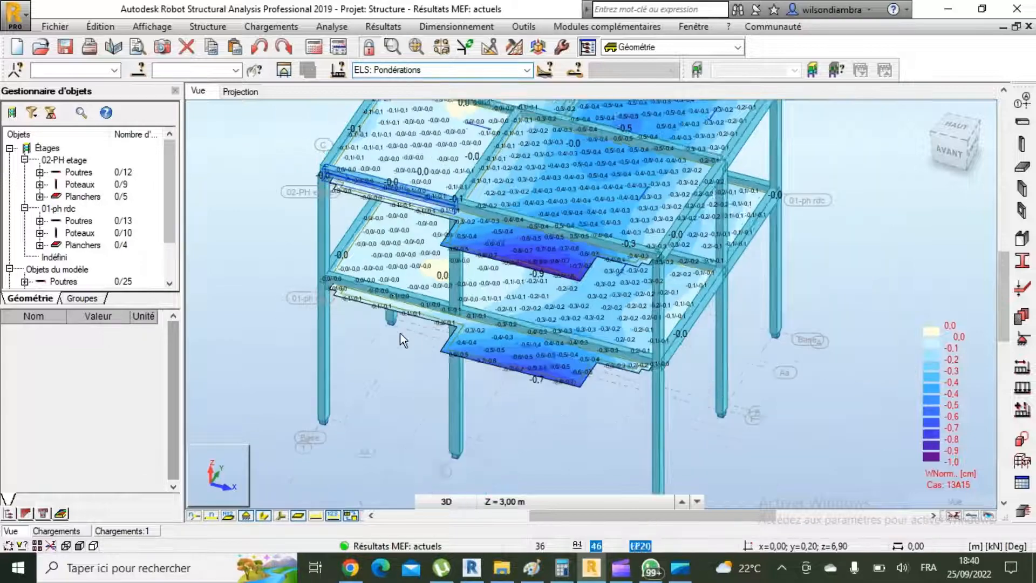
scroll(474, 128, "up", 6)
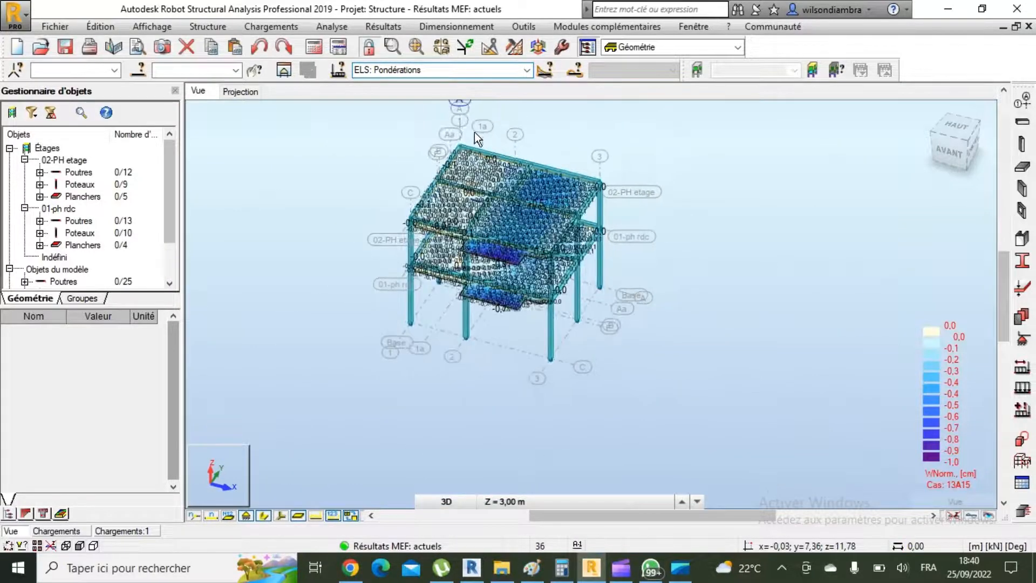
scroll(567, 139, "down", 1)
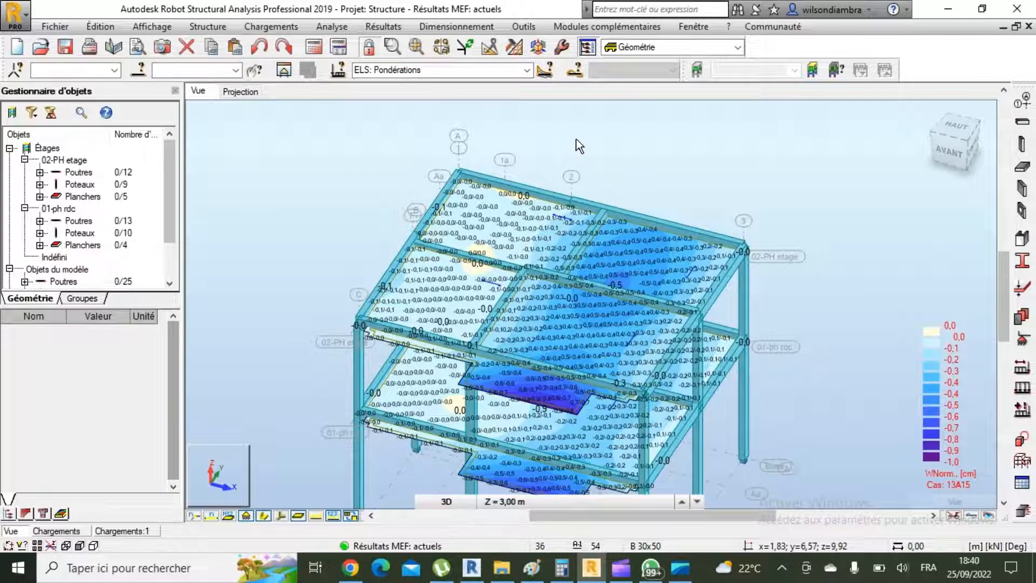
scroll(576, 138, "down", 2)
scroll(566, 158, "up", 2)
scroll(541, 374, "up", 1)
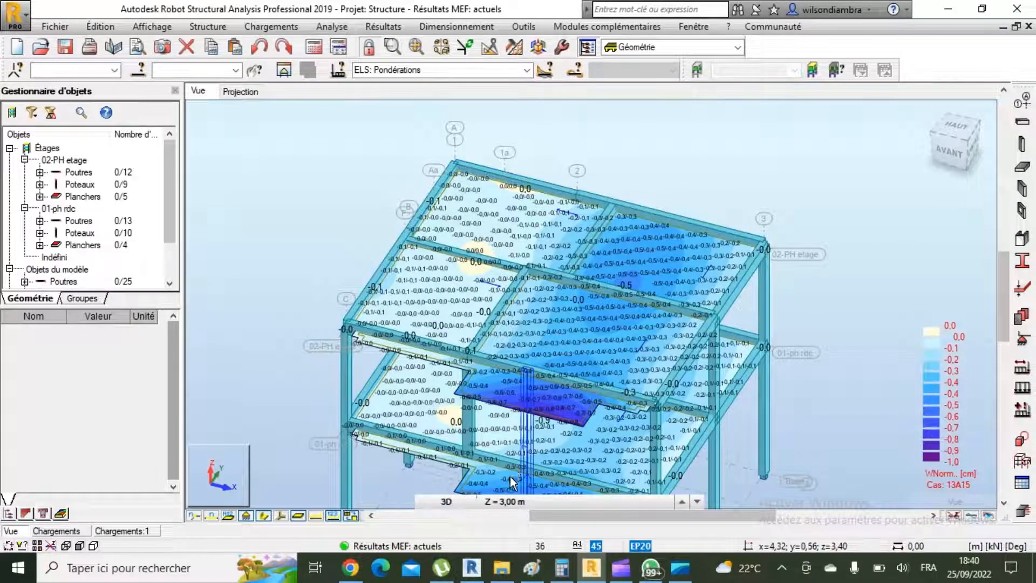